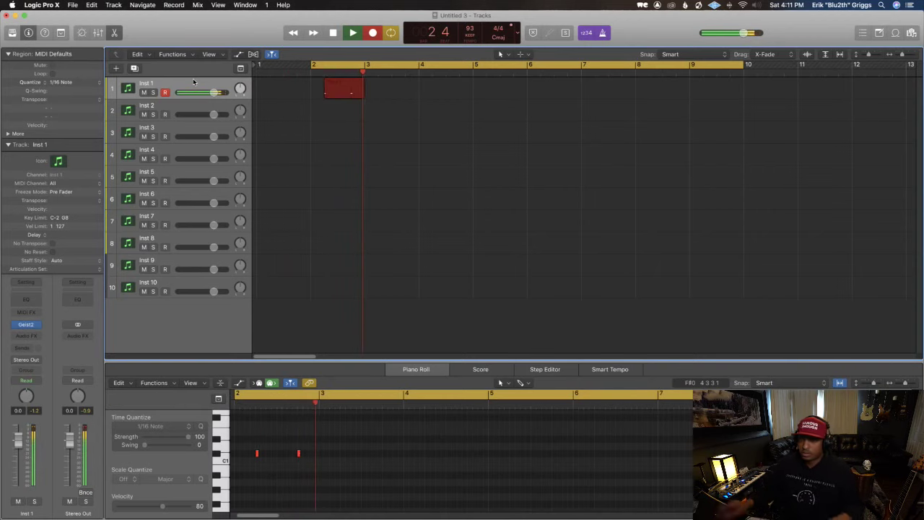
Step: Stop recording the one-bar pattern on the Inst 1 track at bar 3
key("space")
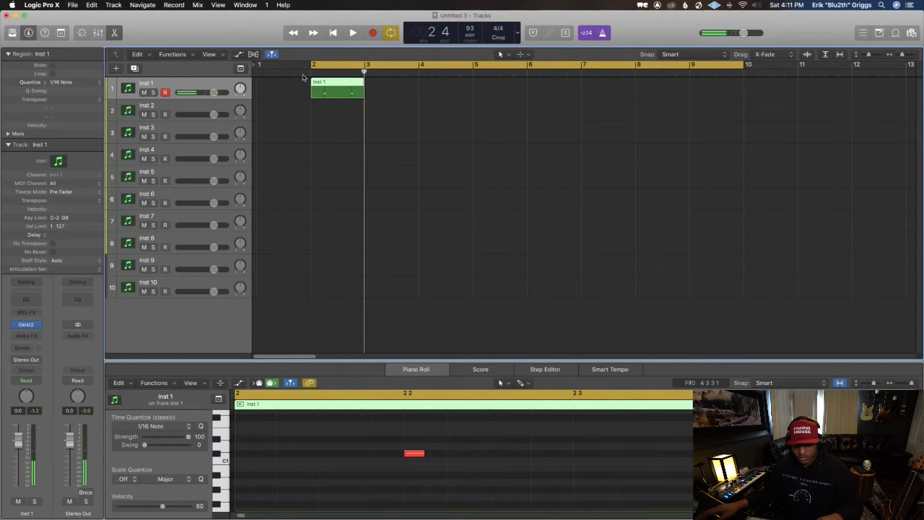
Step: Repeat the Inst 1 region seven times to fill the cycle range up to bar 10, and delete the seven copies after playback
key("super+r")
key("super+r")
key("super+r")
key("super+r")
key("super+r")
key("super+r")
key("super+r")
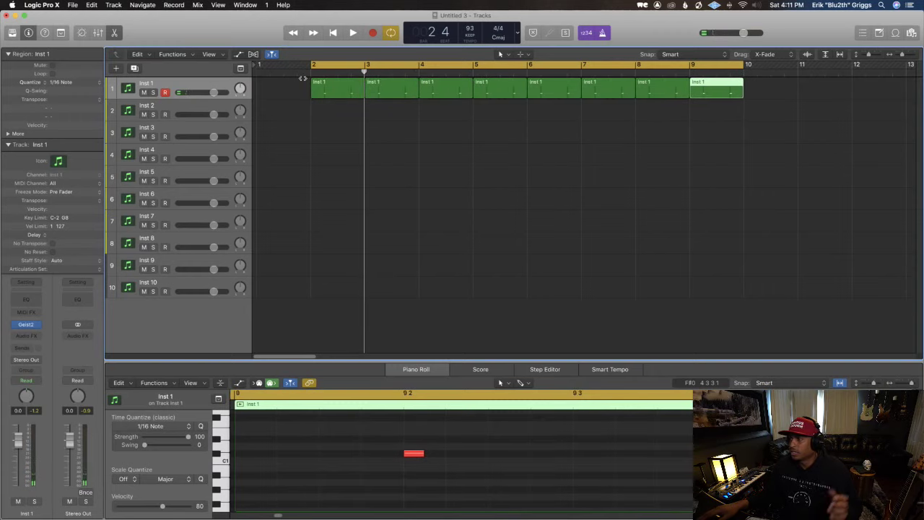
key("space")
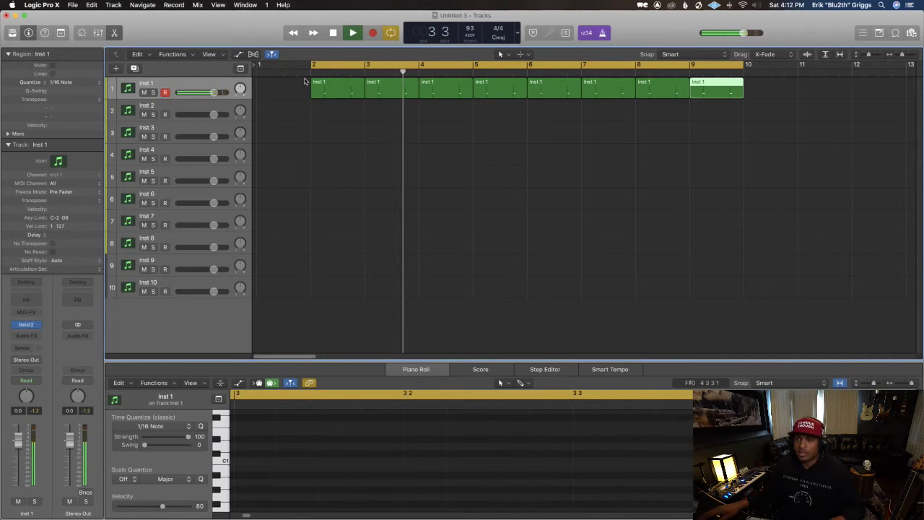
key("space")
left_click_drag(739, 117, 366, 99)
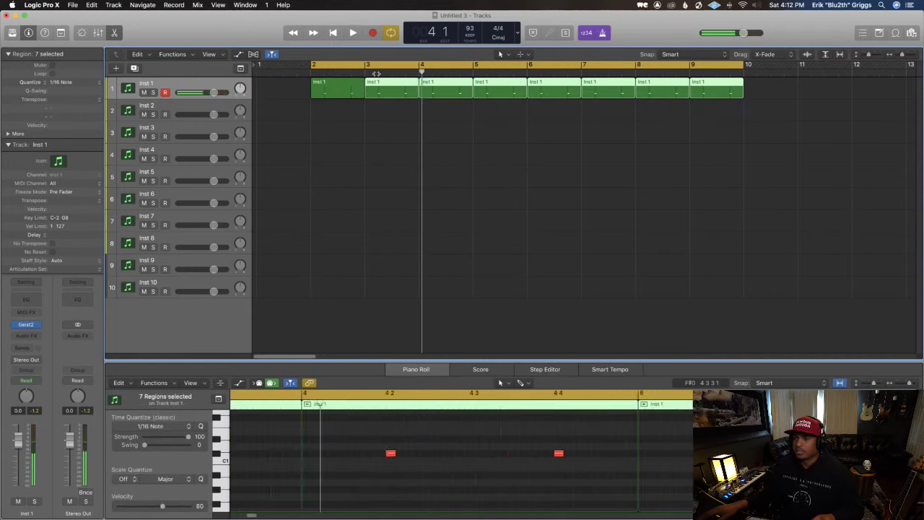
key("Delete")
Step: Repeat the Inst 1 region once and the resulting pair three times up to bar 10, and delete all the copies
left_click(338, 92)
key("super+r")
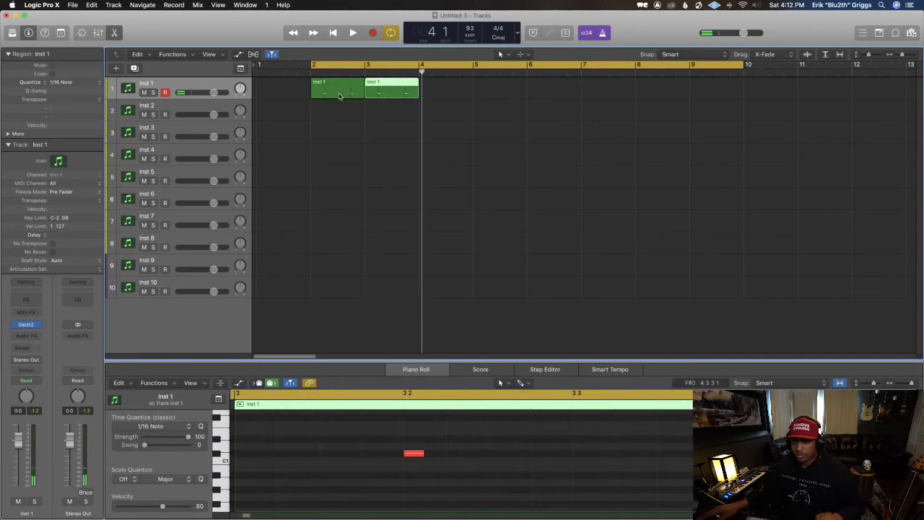
left_click_drag(398, 133, 349, 92)
key("super+r")
key("super+r")
key("super+r")
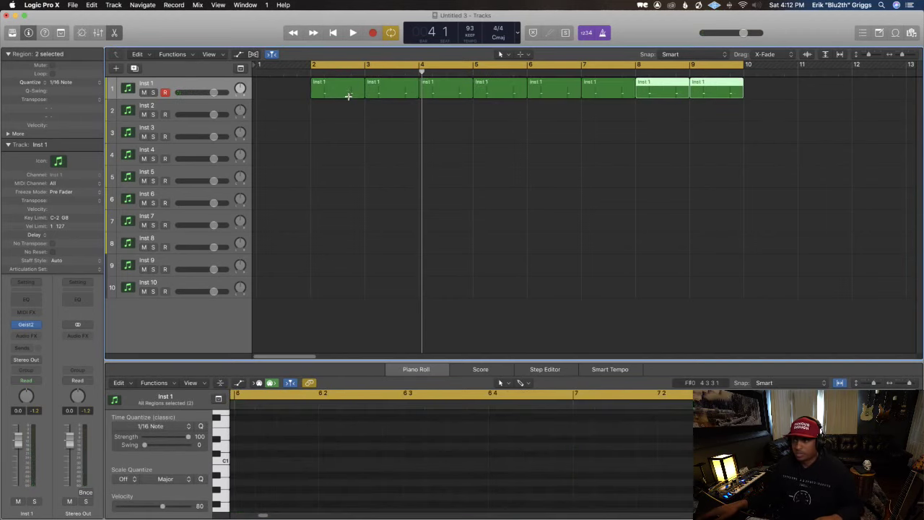
left_click_drag(749, 148, 366, 83)
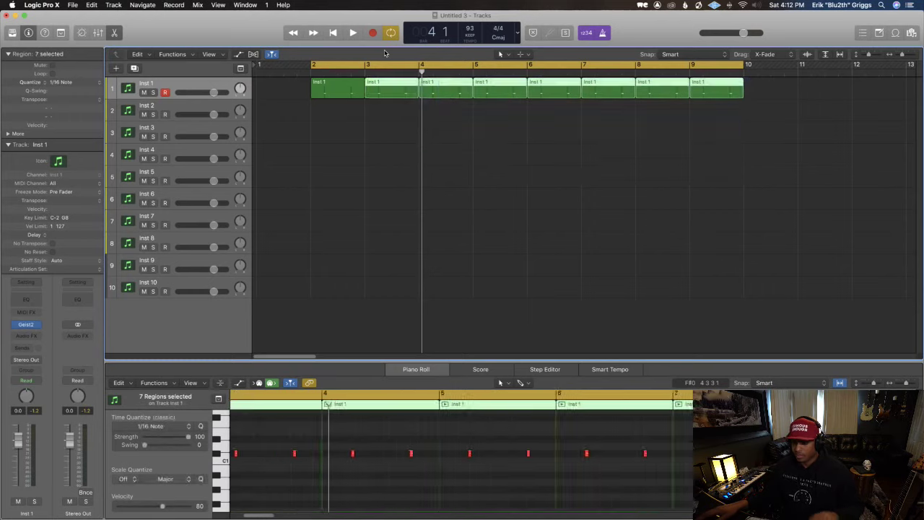
key("Delete")
Step: Repeat the Inst 1 region three times, and repeat those four regions together once to fill the cycle up to bar 10
left_click(317, 84)
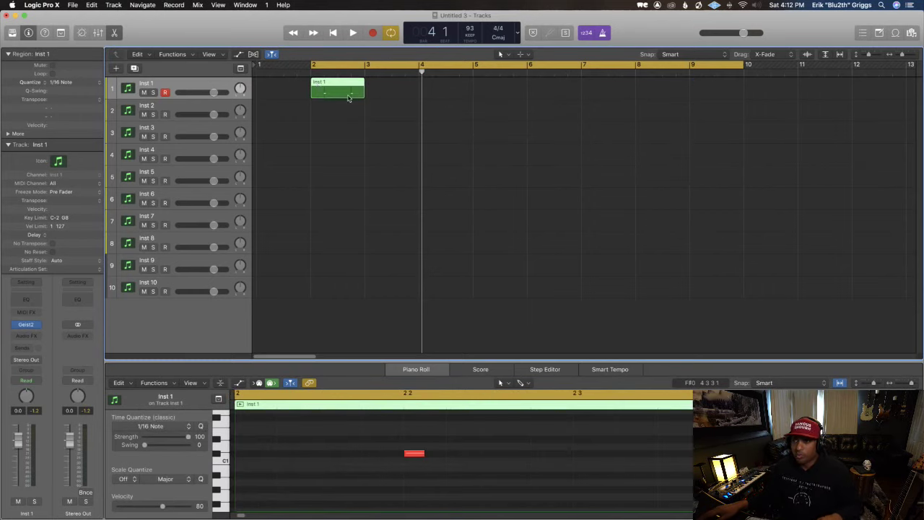
key("super+r")
key("super+r")
key("super+r")
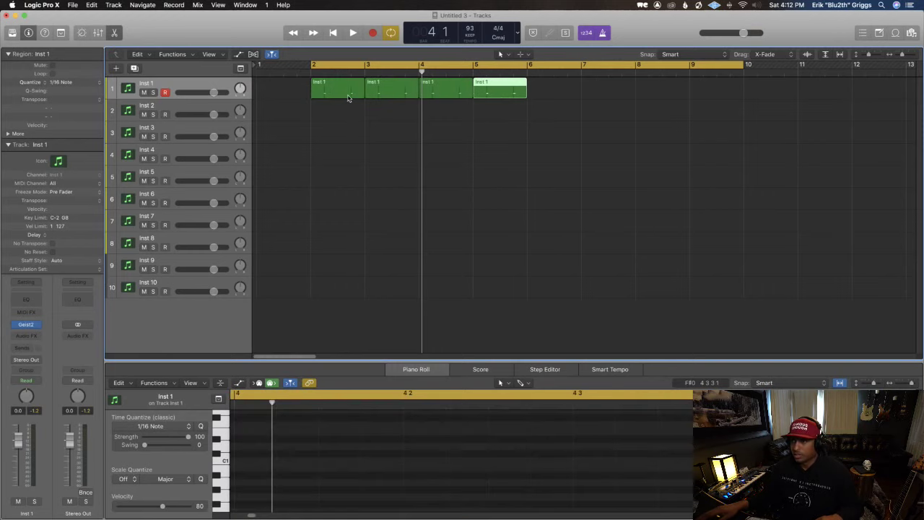
left_click_drag(530, 134, 330, 85)
key("super+r")
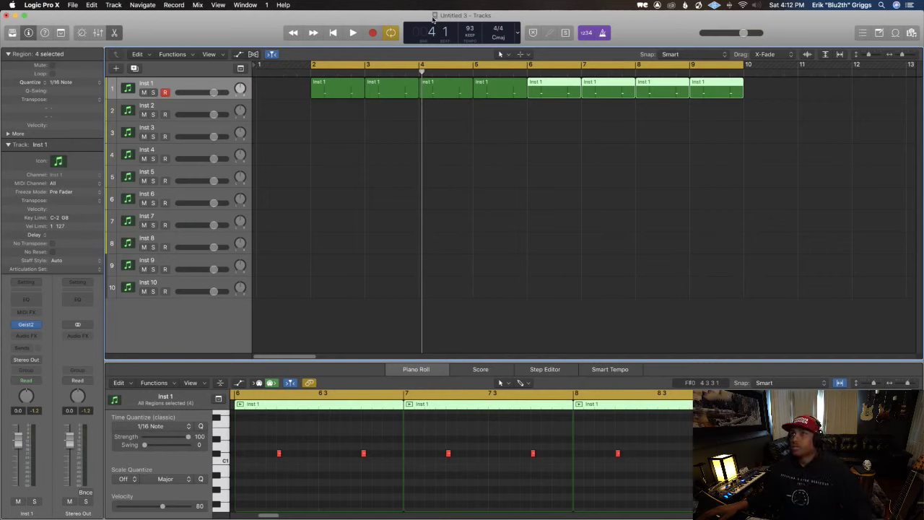
Step: Play the Inst 1 pattern from the cycle start and create a new track below it with duplicate settings
left_click(435, 182)
key("Return")
key("space")
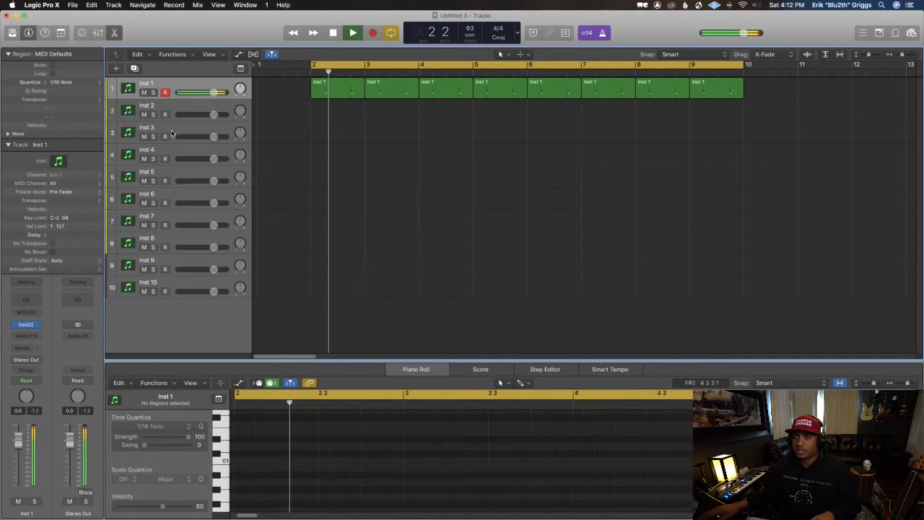
left_click(182, 84)
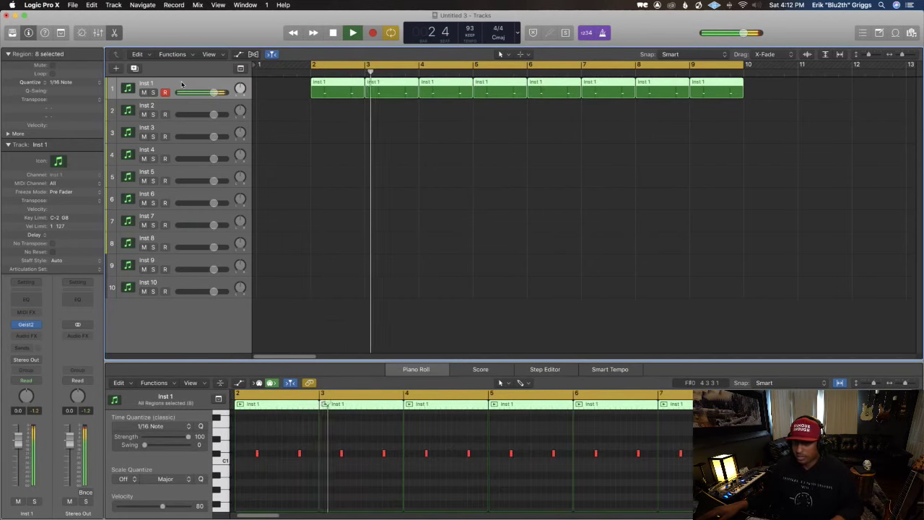
key("super+d")
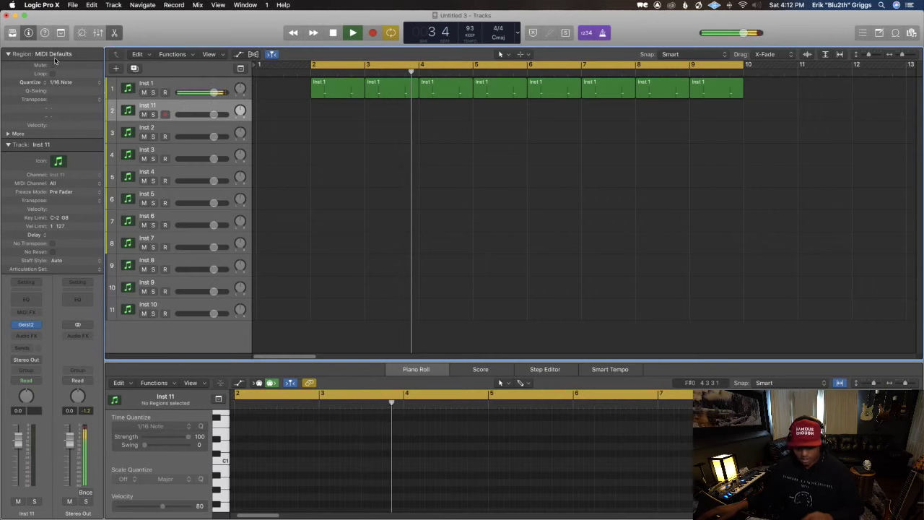
Step: Stop playback and save the project as "I'll Stay (New)"
key("space")
key("super+s")
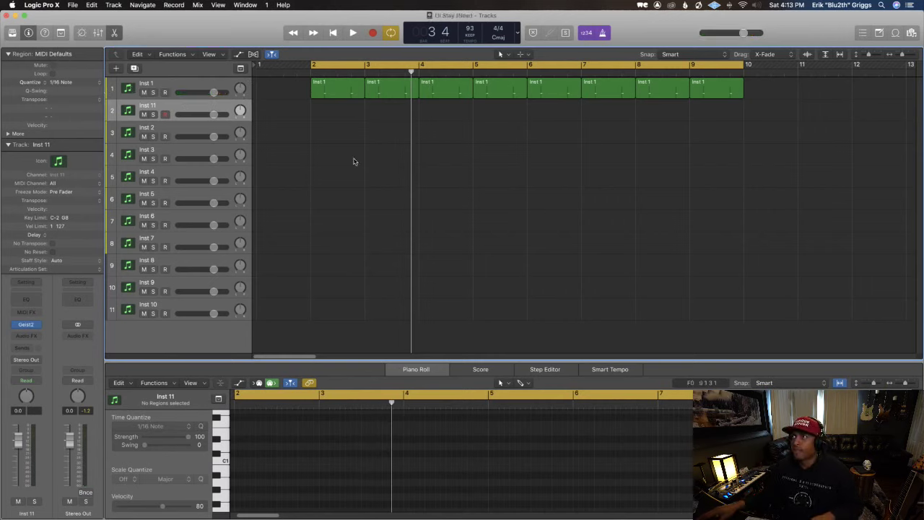
Step: Play the pattern back, open the Geist2 instrument on the Inst 11 track and reposition its window over the arrangement
key("space")
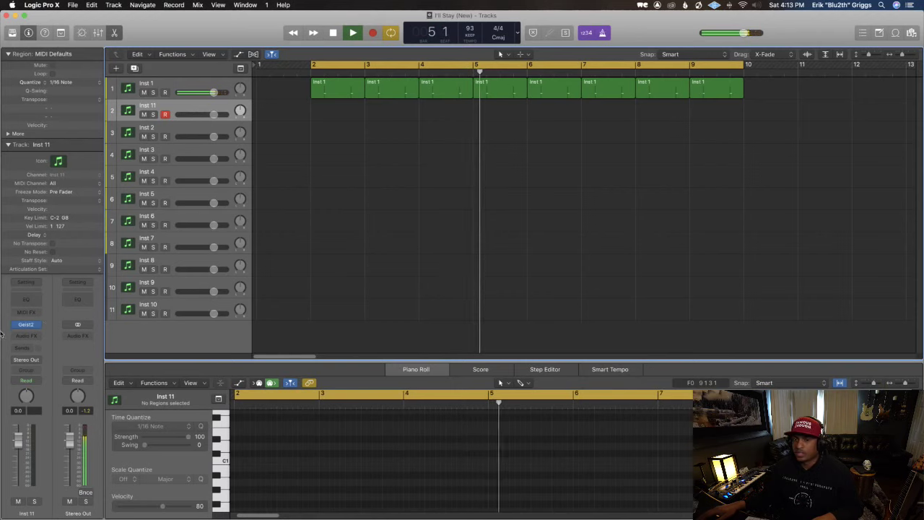
mouse_move(29, 327)
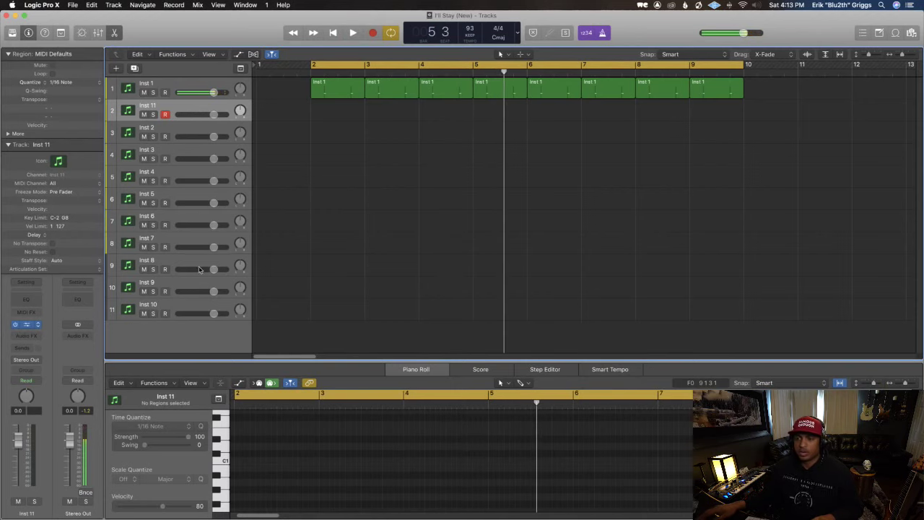
key("v")
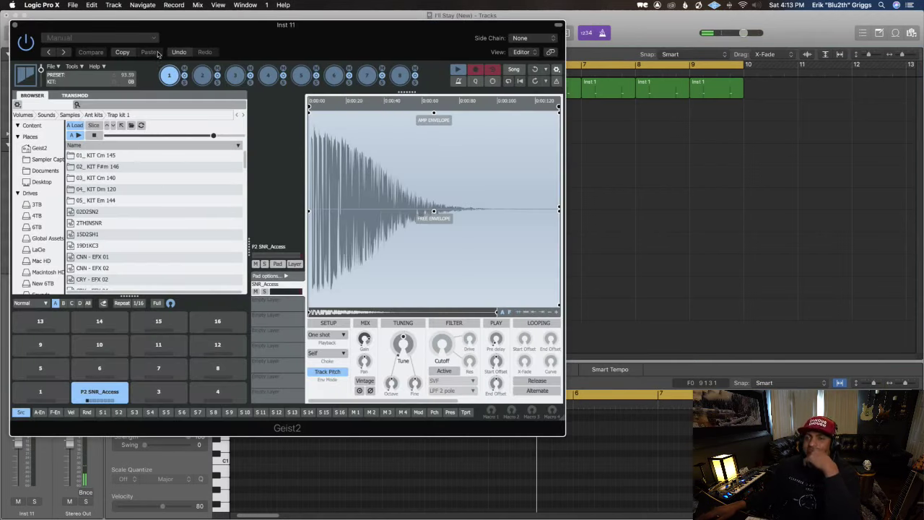
left_click_drag(183, 29, 296, 80)
Step: Audition the Trap kit 1 samples from 19D1KC3 through CRY - Sound 09 on pad 2
left_click(207, 305)
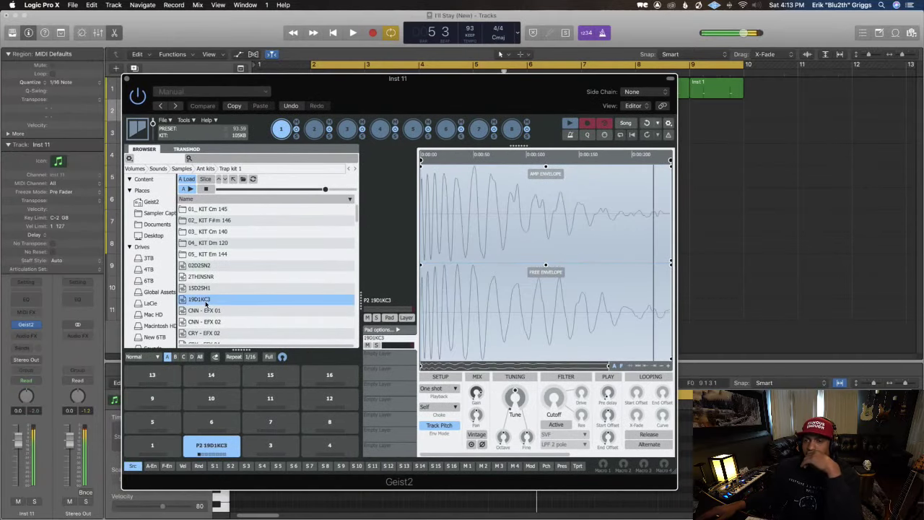
key("Down")
key("Down")
scroll(206, 306, "down", 2)
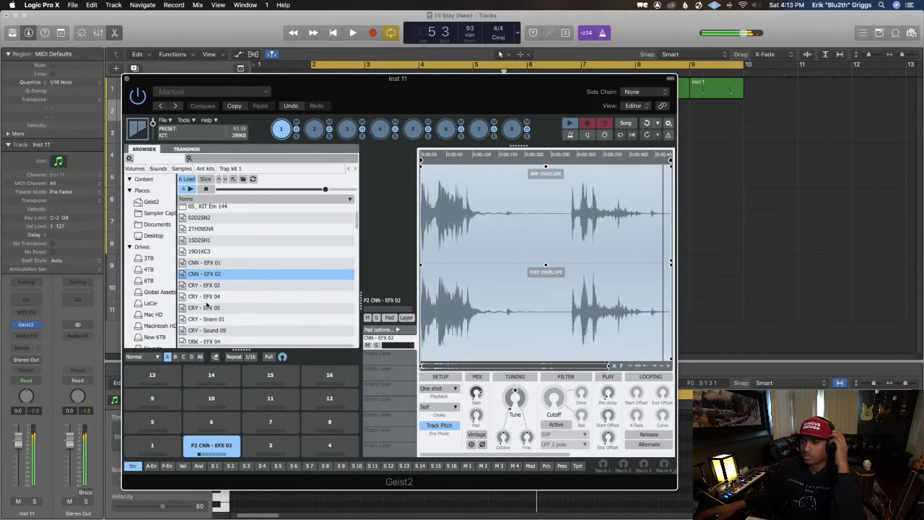
left_click(207, 285)
left_click(208, 297)
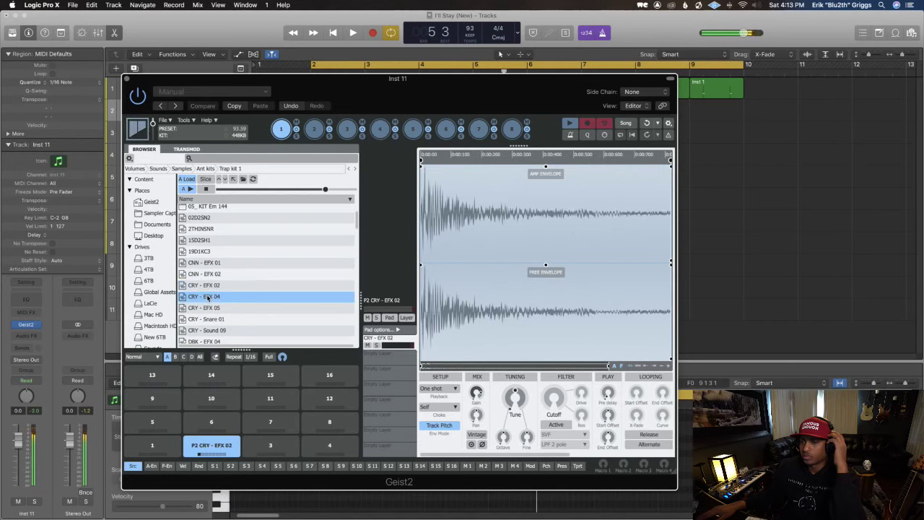
left_click(207, 307)
left_click(207, 318)
left_click(210, 330)
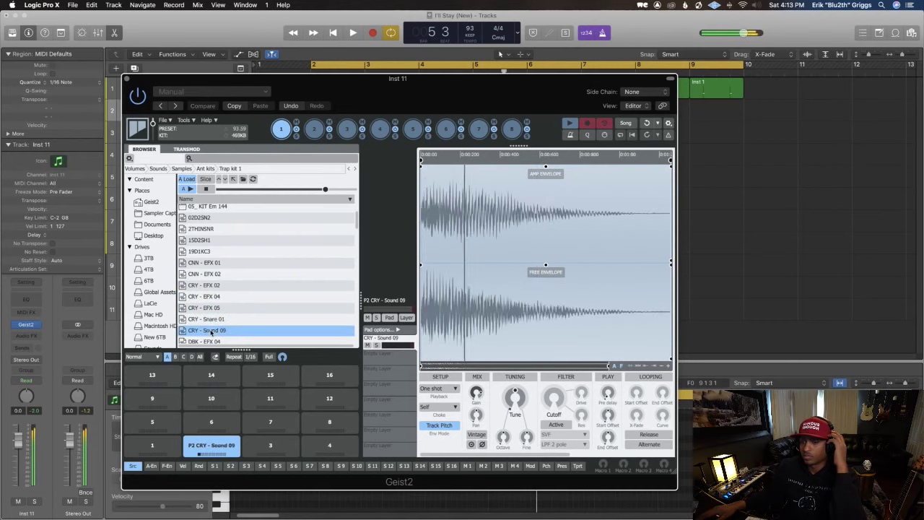
Step: Continue auditioning Trap kit 1 samples on pad 2, including DBK - Kick 04, DBK - Kick 05 and DrummaHat (14)
scroll(209, 328, "down", 3)
left_click(205, 289)
left_click(205, 300)
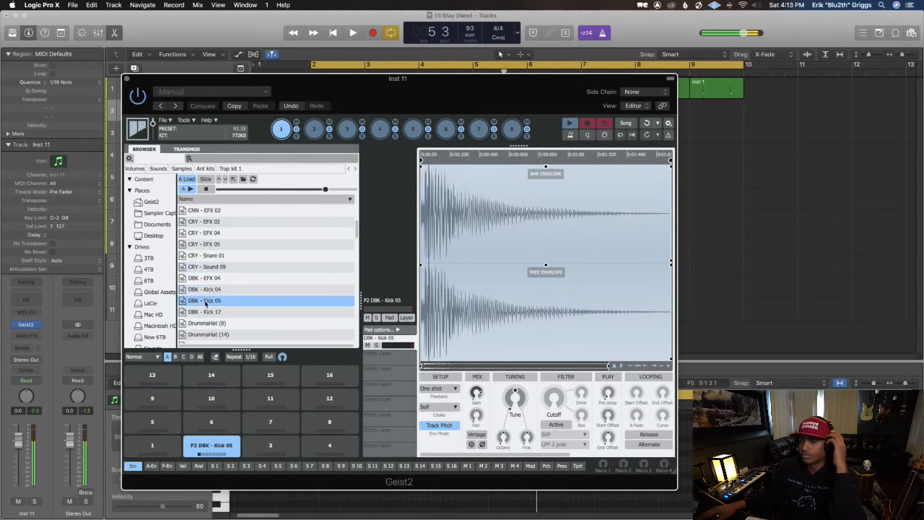
scroll(206, 304, "down", 1)
left_click(206, 311)
left_click(202, 323)
scroll(195, 322, "down", 2)
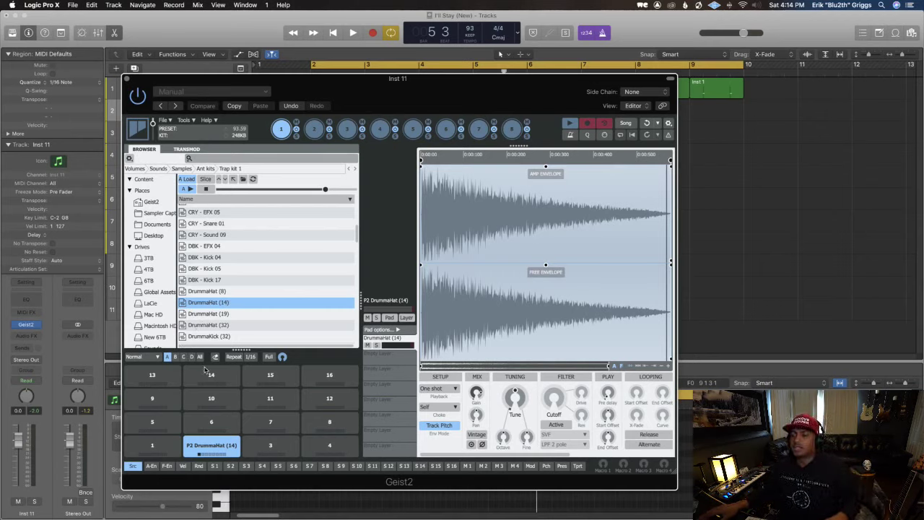
left_click(186, 434)
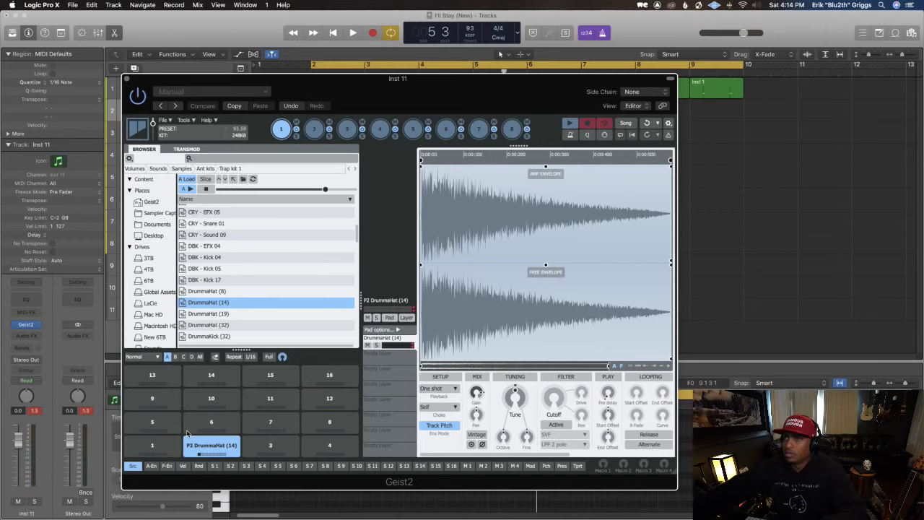
key("ctrl+Up")
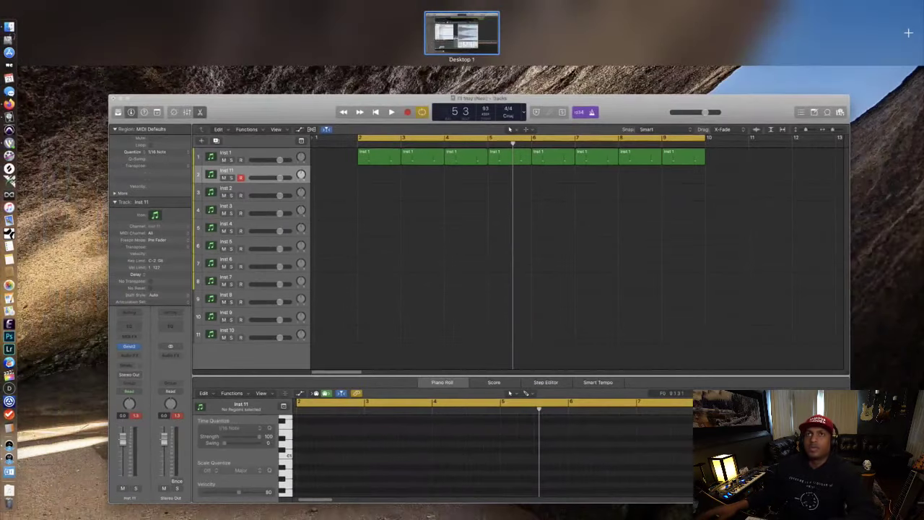
key("ctrl+Up")
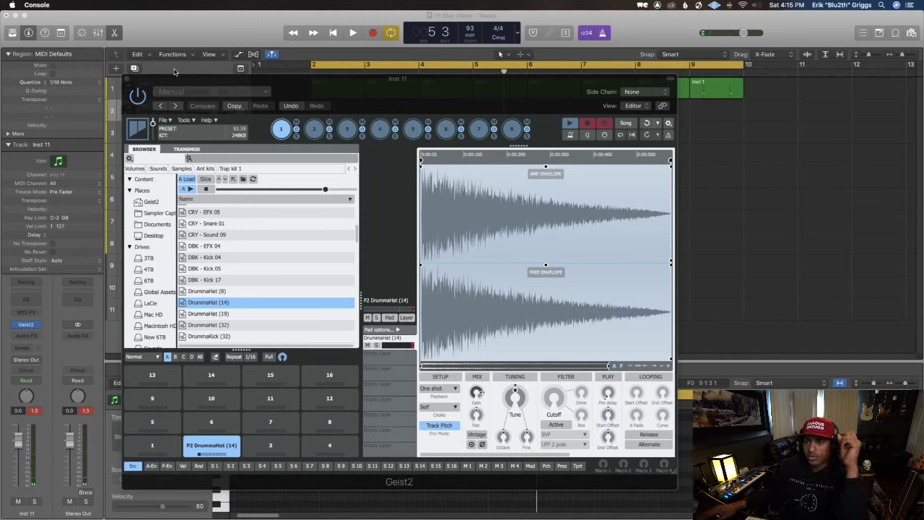
Step: Load DrummaKick (46) onto pad 2 and give its amp envelope a short fade-out near the sample's end
scroll(204, 330, "down", 2)
left_click(202, 324)
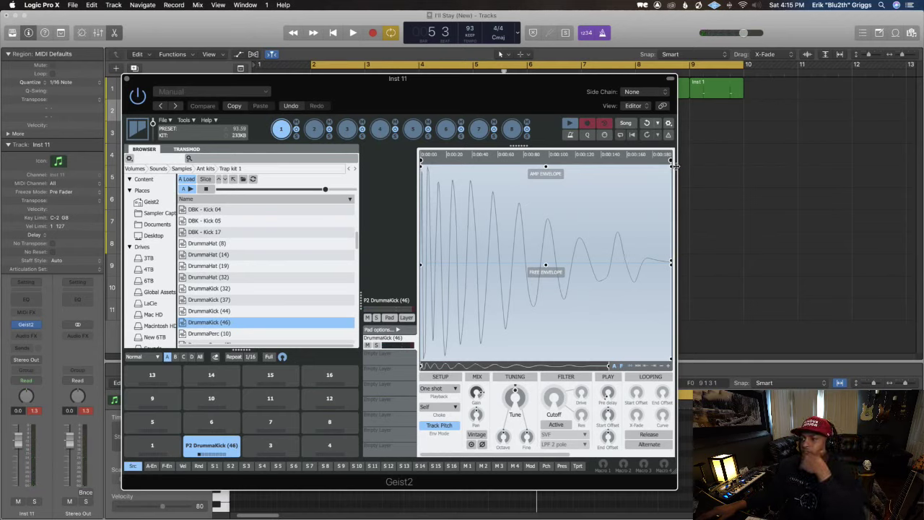
left_click_drag(672, 166, 647, 166)
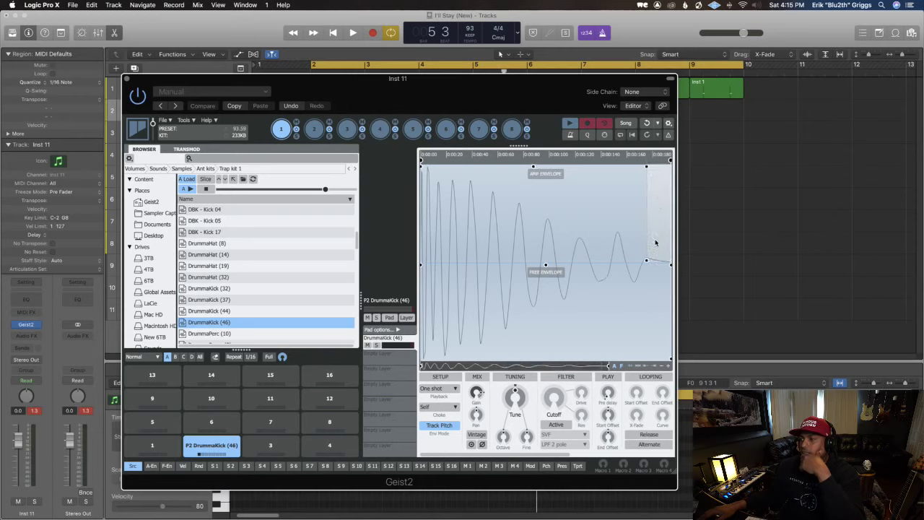
left_click_drag(647, 260, 669, 264)
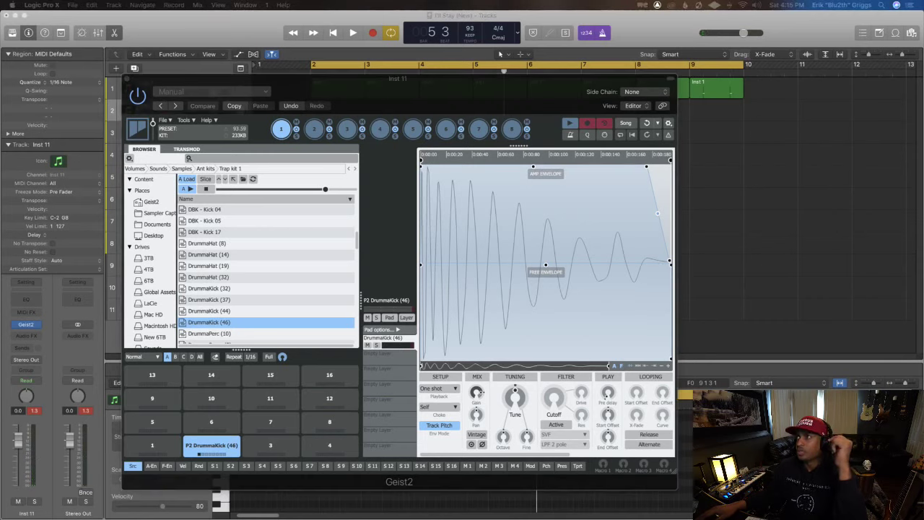
key("ctrl+Up")
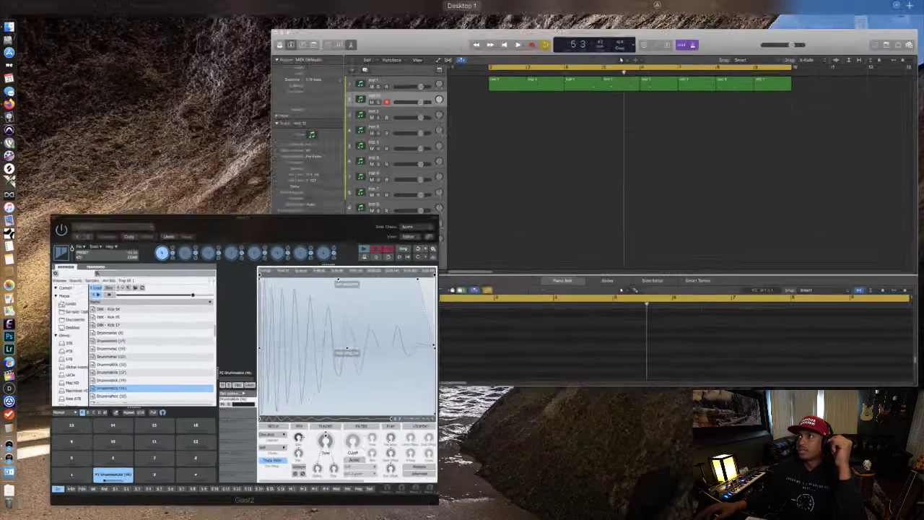
left_click(496, 231)
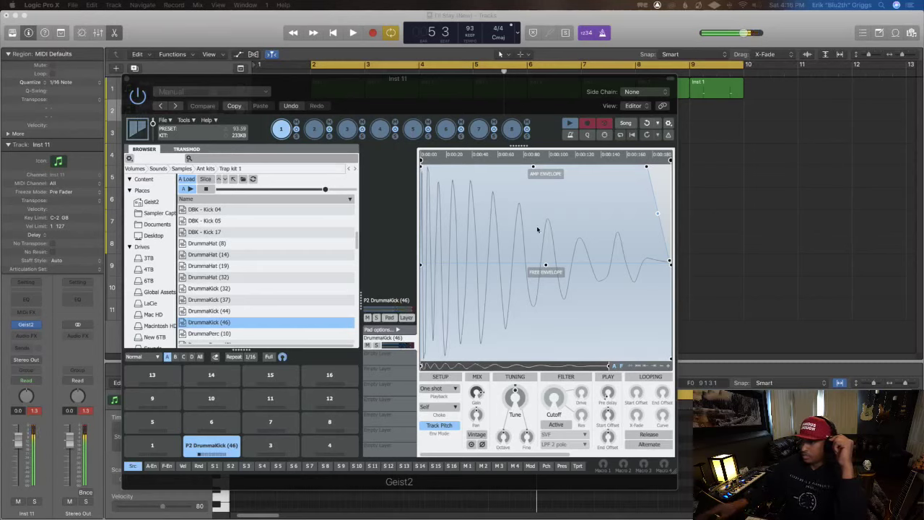
Step: Start the kick's amp envelope fade-out earlier and extend its release to 0.06 sec, ending at the sample's end
left_click_drag(647, 169, 589, 167)
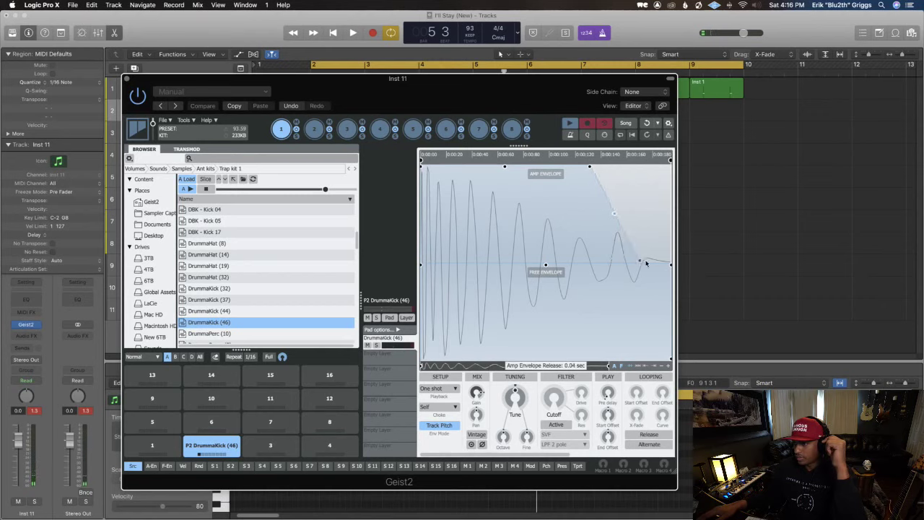
left_click(669, 264)
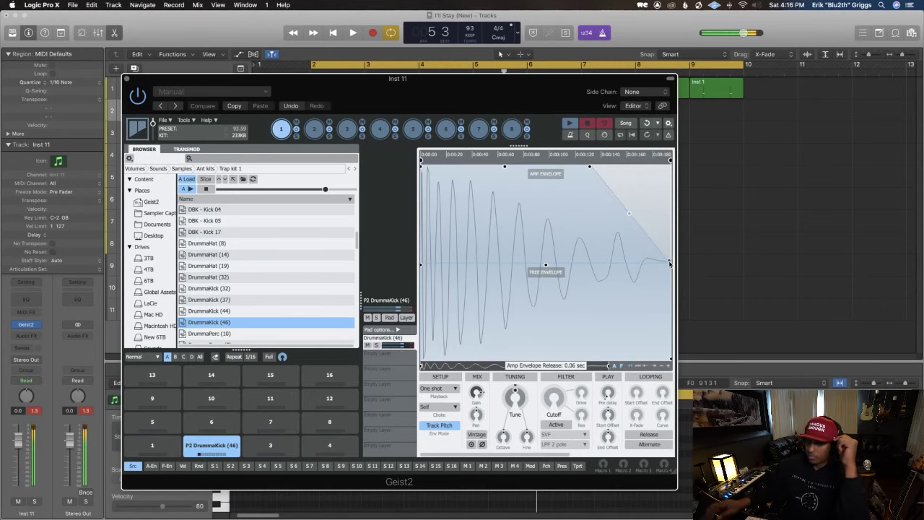
Step: Close Geist2 and record a one-bar kick pattern on the Inst 11 track, starting at bar 2
left_click(127, 80)
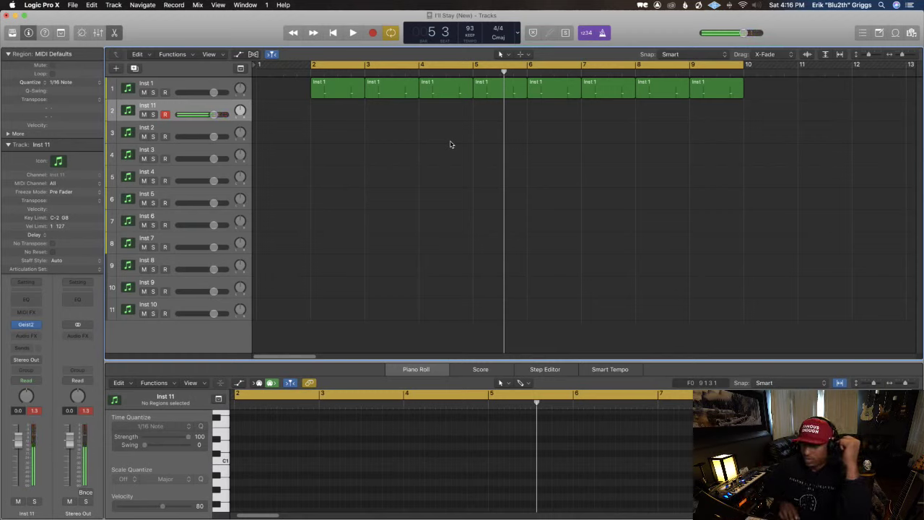
key("r")
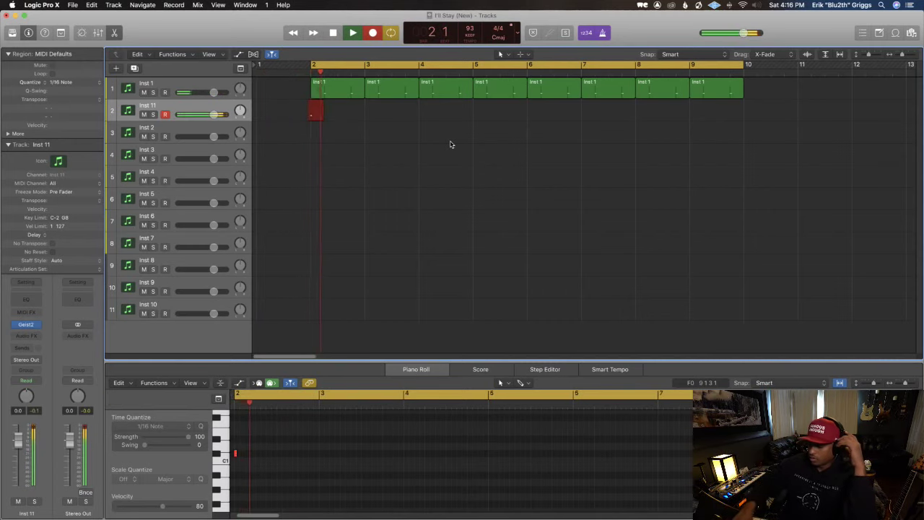
key("space")
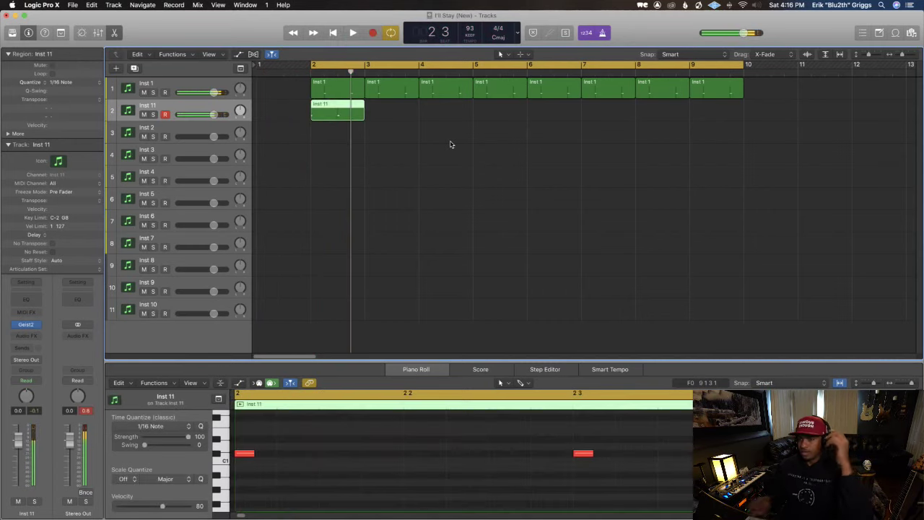
Step: Repeat the recorded Inst 11 kick region seven times so the pattern fills bars 2 through 9
key("super+r")
key("super+r")
key("super+r")
key("super+r")
key("super+r")
key("super+r")
key("super+r")
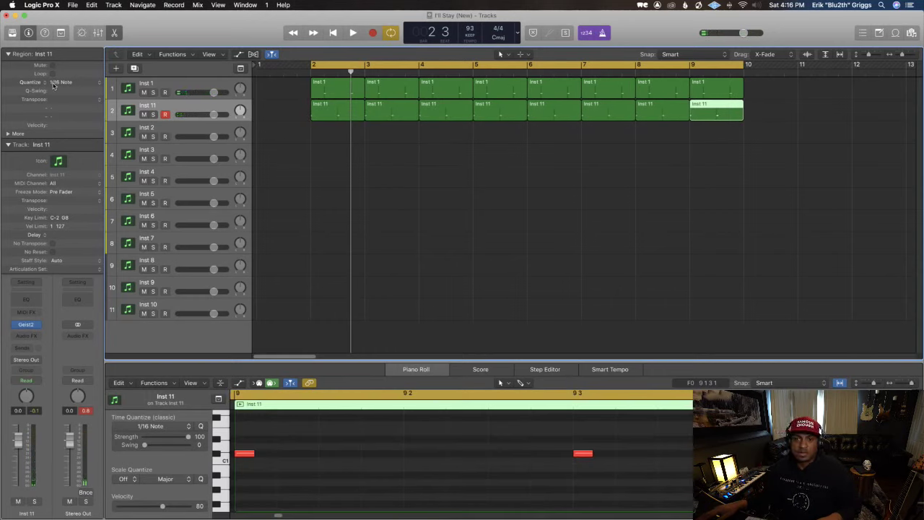
Step: Play back the beat and lower the Inst 11 track volume to -1.9 dB
left_click(547, 239)
key("space")
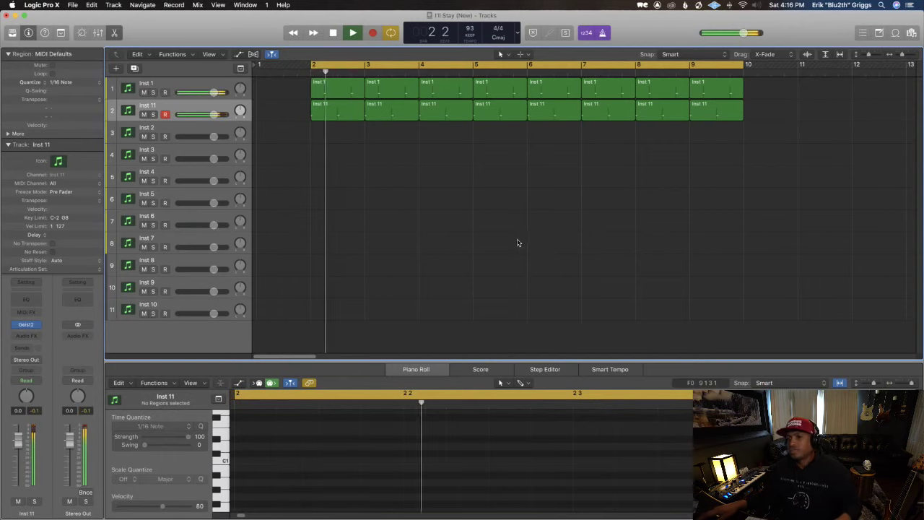
left_click_drag(214, 112, 207, 114)
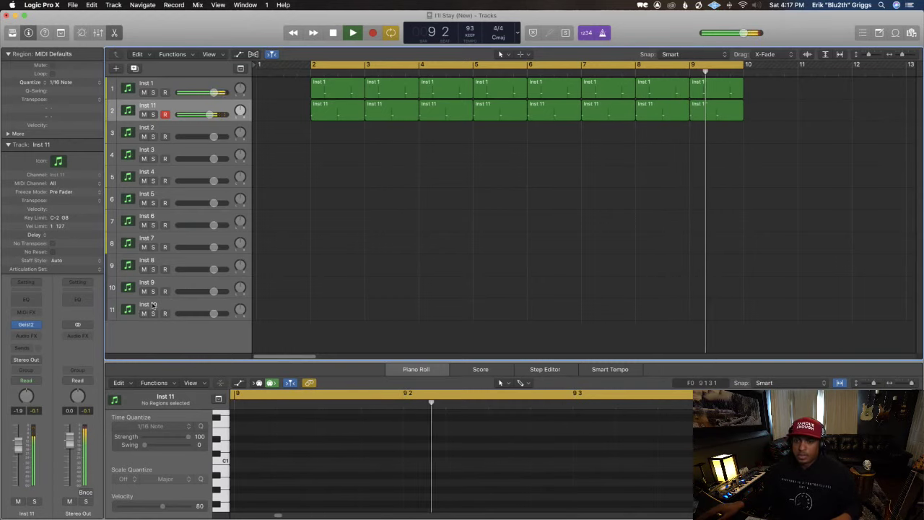
key("ctrl+Up")
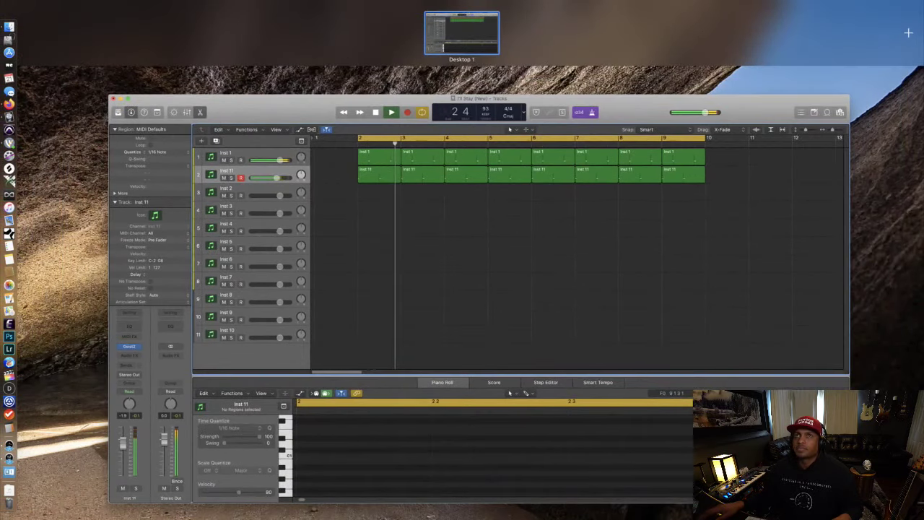
key("ctrl+Up")
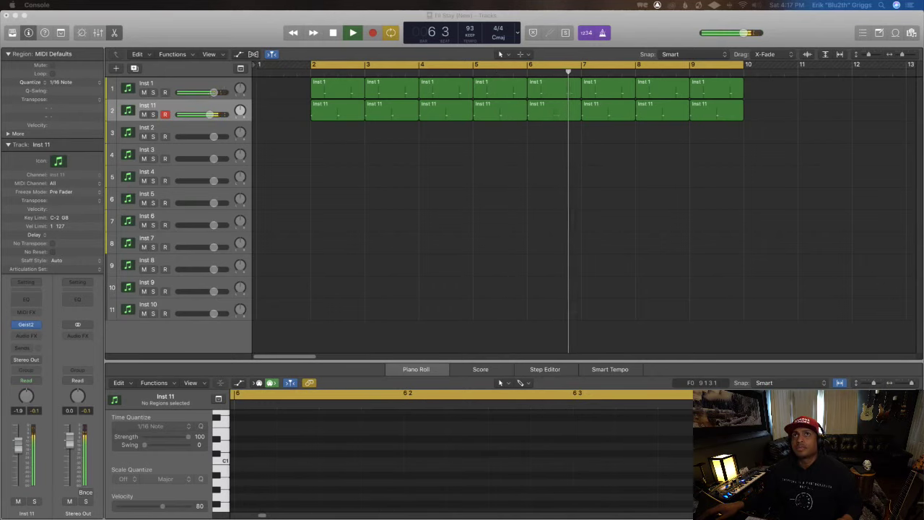
left_click(320, 268)
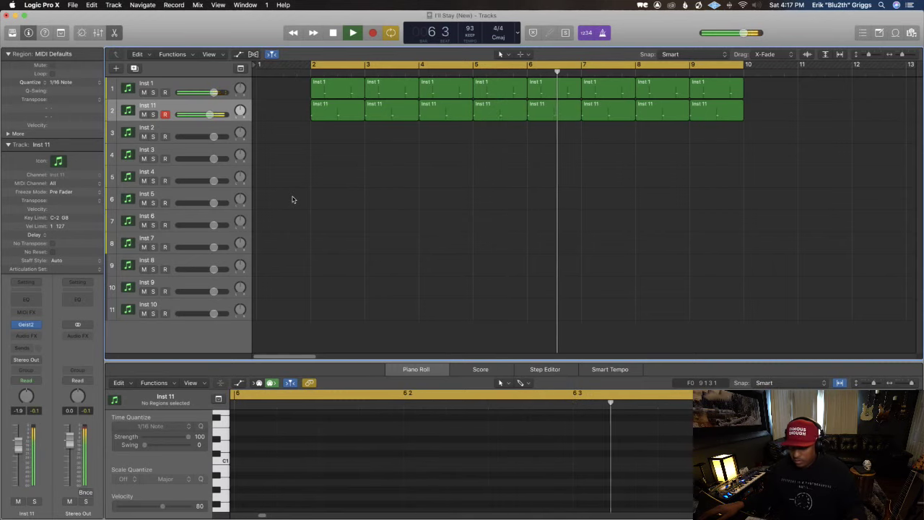
Step: Select all regions on the Inst 11 track and set their region delay to +10 ticks
left_click(155, 109)
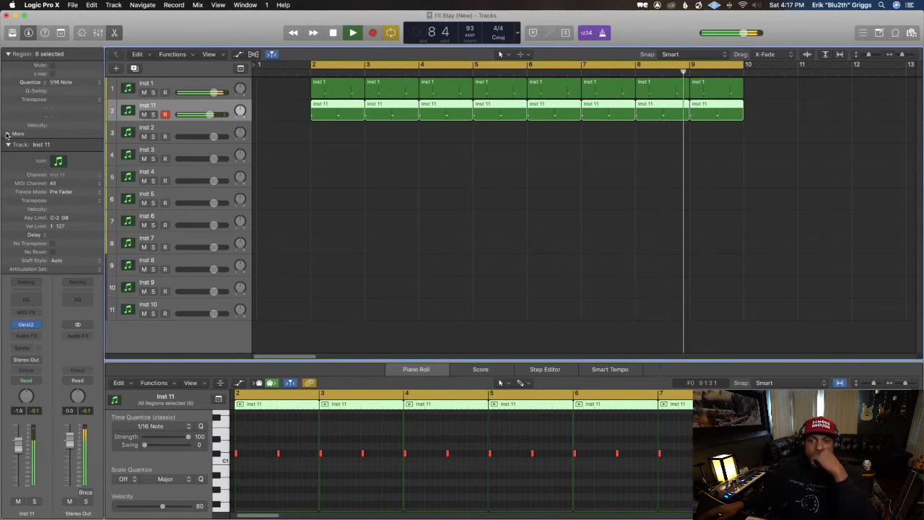
left_click(8, 134)
left_click_drag(60, 143, 62, 142)
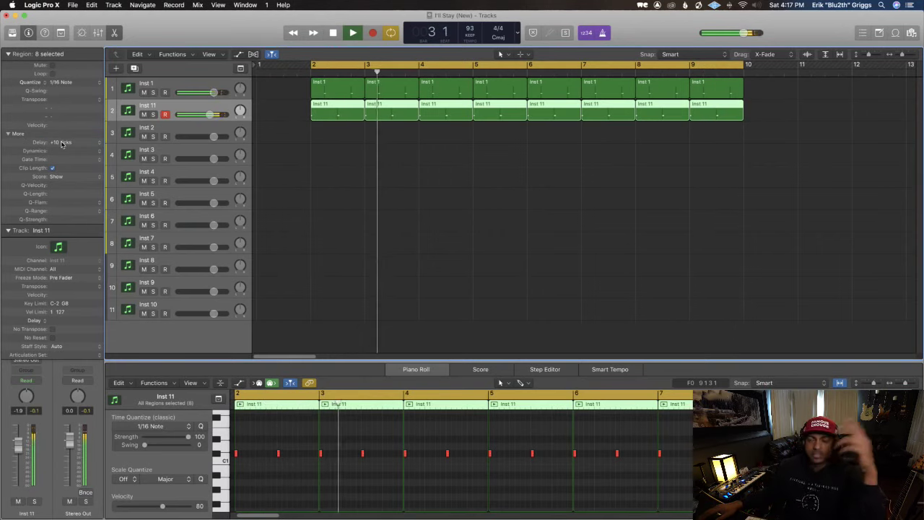
Step: Select all snare regions on the Inst 1 track and set their region delay to -10 ticks
left_click(189, 81)
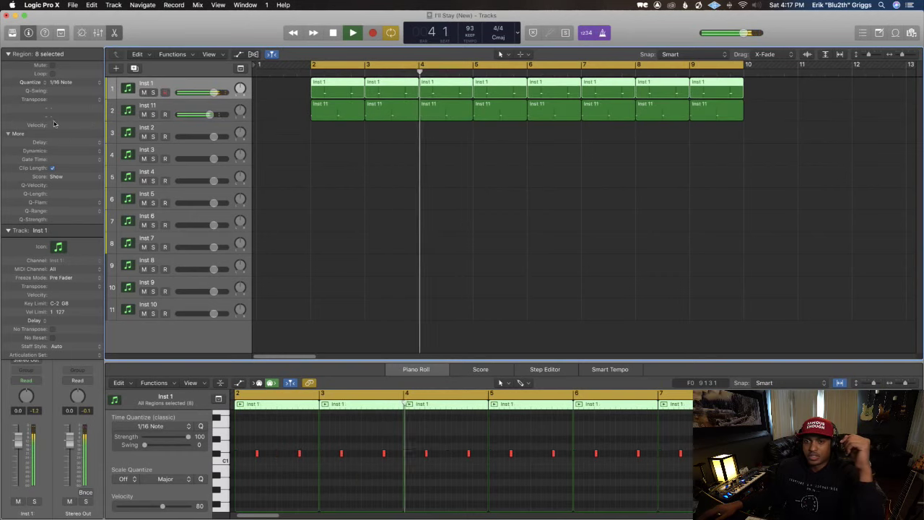
double_click(60, 143)
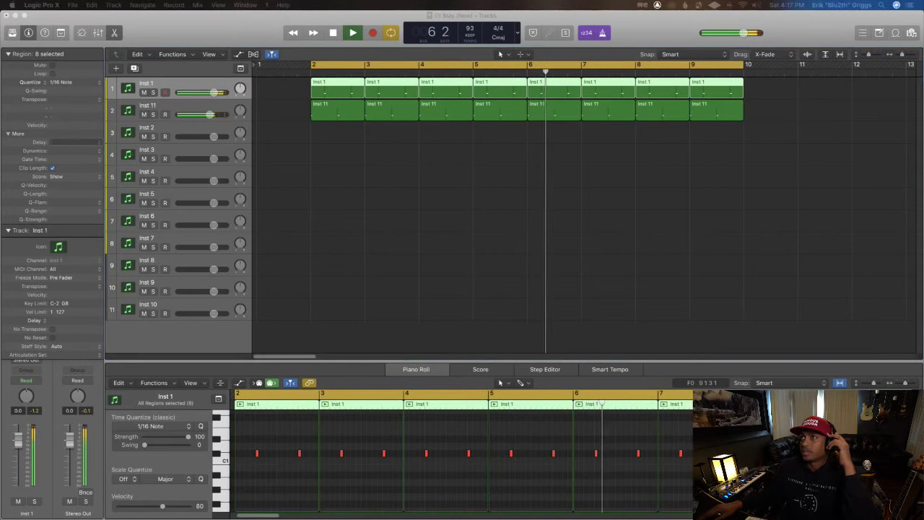
key("ctrl+Up")
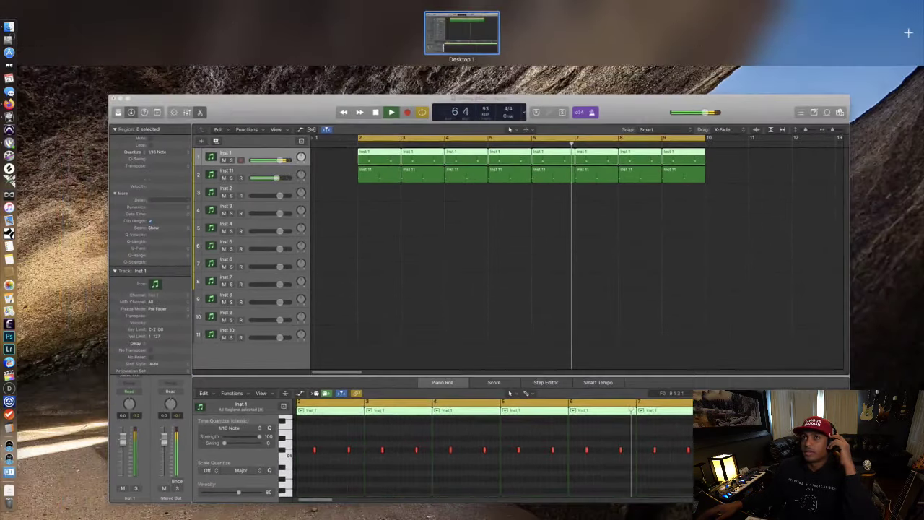
left_click(207, 82)
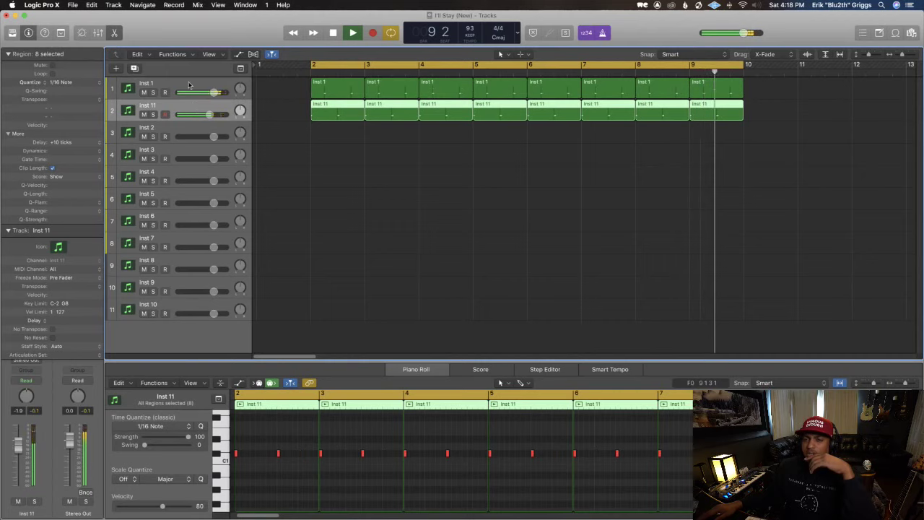
double_click(54, 141)
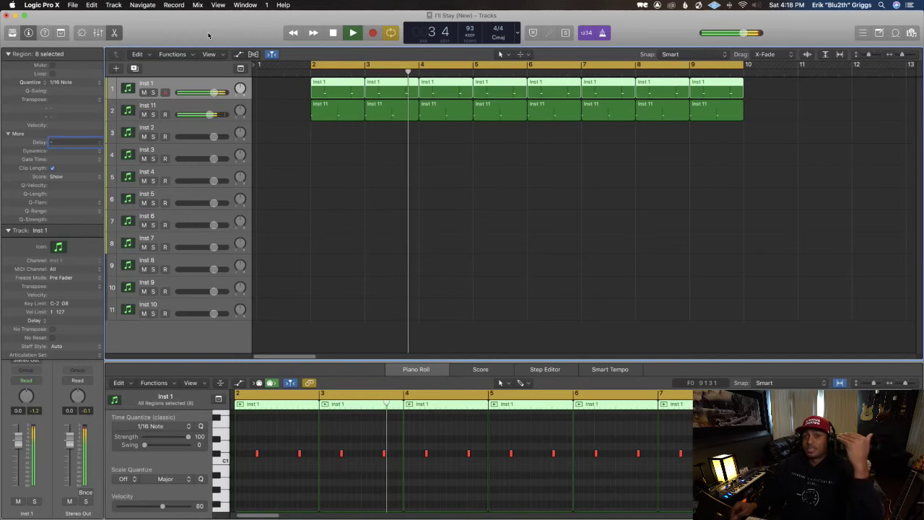
type("10")
key("Return")
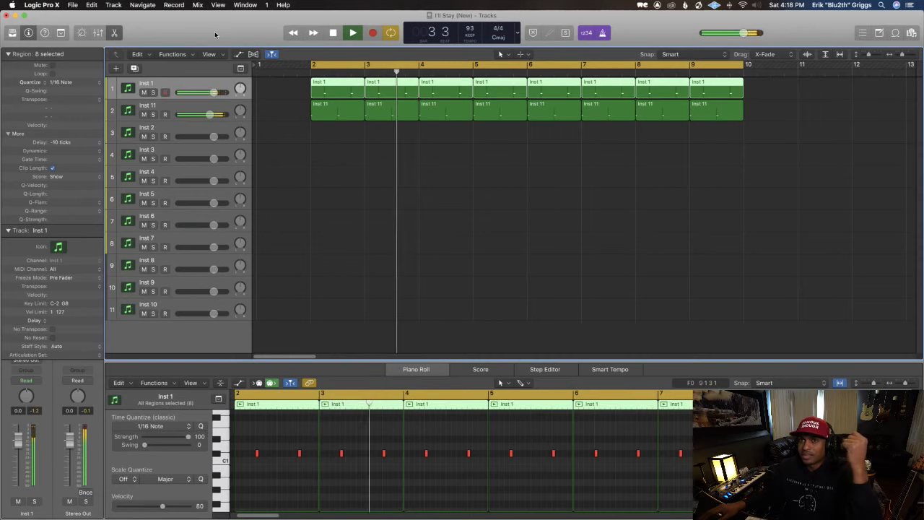
Step: Duplicate the Inst 11 track with its Geist2 instrument and open Geist2 on the new track
left_click(199, 112)
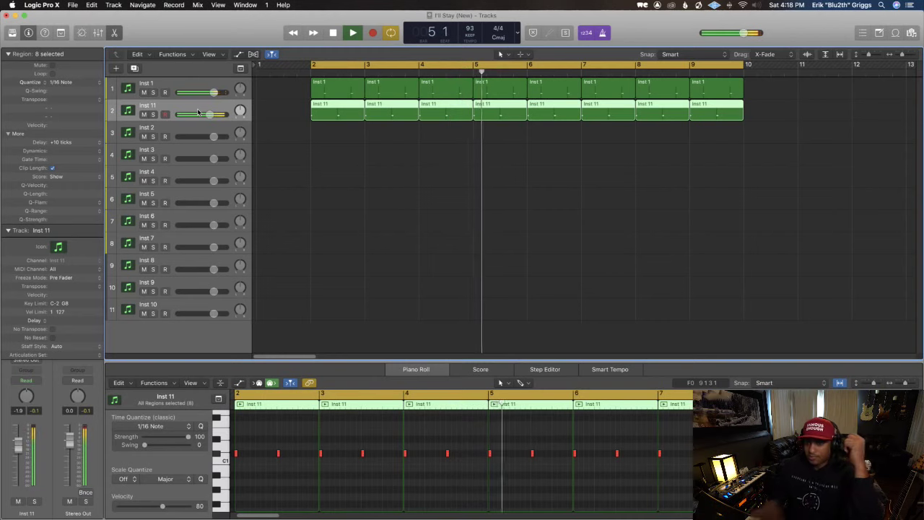
key("super+d")
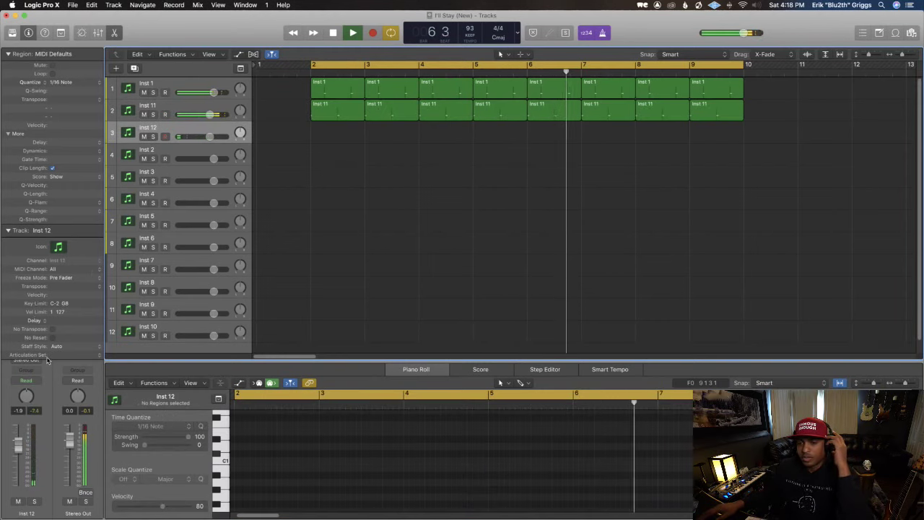
left_click(8, 231)
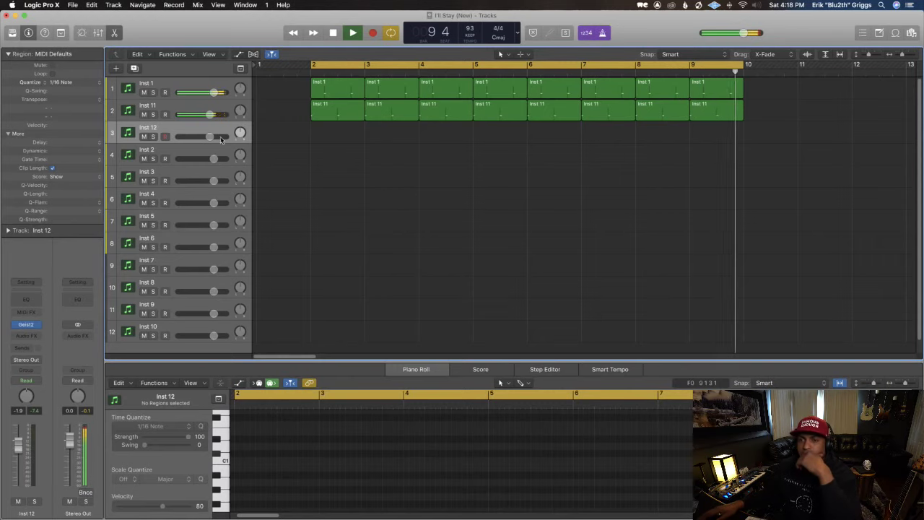
left_click(27, 325)
left_click_drag(229, 32, 449, 93)
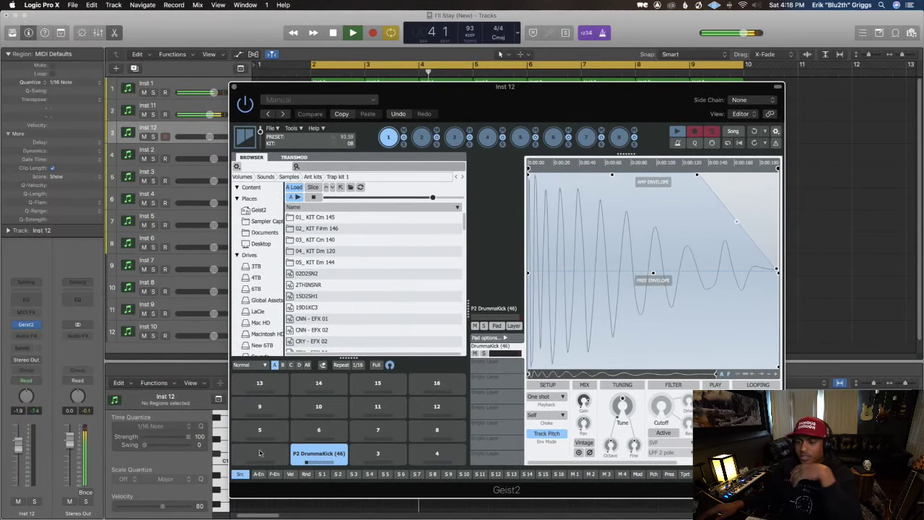
Step: Audition Trap kit 1 samples on pad 1, including CRY - EFX 04, DrummaHat (32) and DrummaHat (19)
left_click(271, 453)
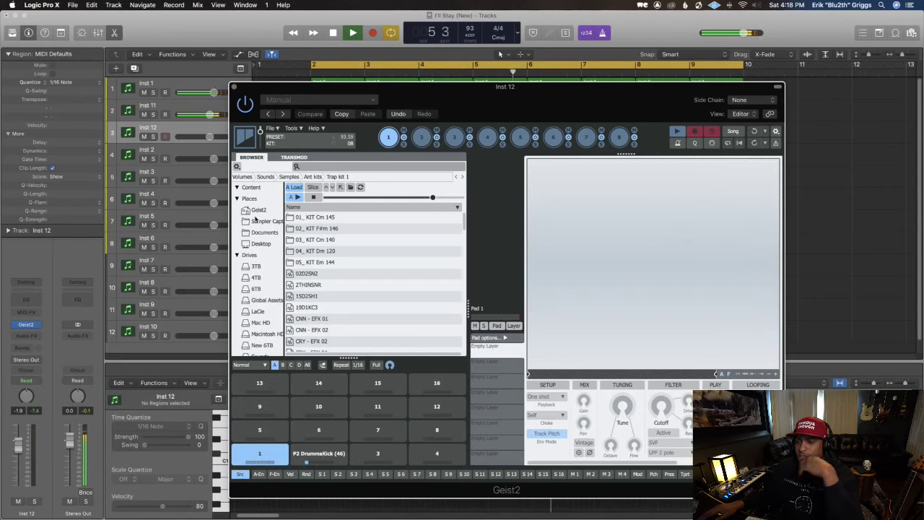
scroll(333, 299, "down", 5)
left_click(328, 303)
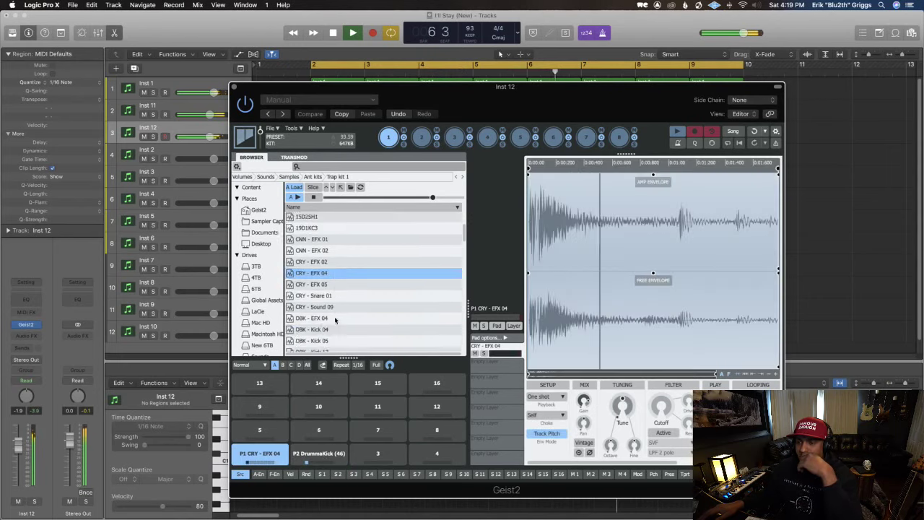
left_click(327, 310)
scroll(324, 320, "down", 2)
scroll(324, 320, "down", 1)
left_click(321, 285)
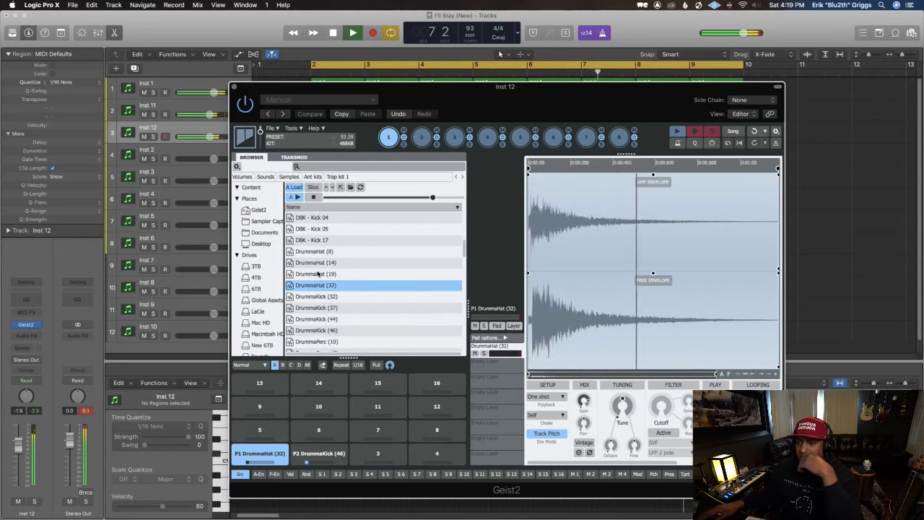
left_click(318, 275)
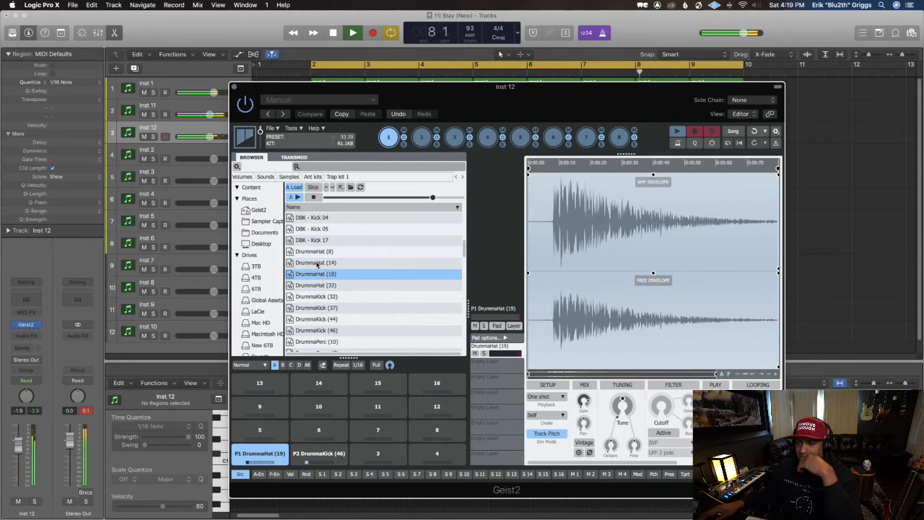
Step: Audition DrummaHat (32) and the DrummaKick samples 32 through 46 on pad 1
left_click(315, 285)
left_click(315, 297)
left_click(314, 307)
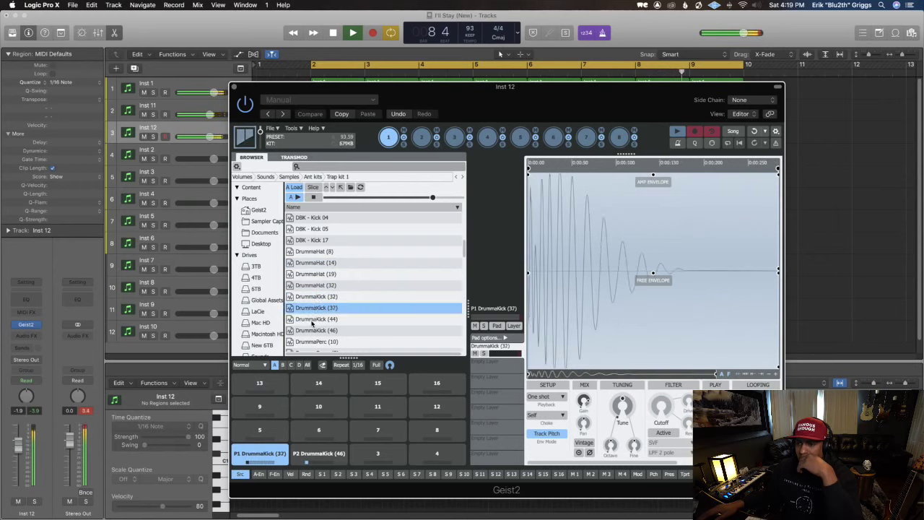
left_click(312, 318)
left_click(311, 329)
Step: Audition the DrummaSnare samples, including DrummaSnare (26), and the Hi sample on pad 1
scroll(311, 325, "down", 3)
scroll(309, 324, "down", 2)
left_click(309, 324)
scroll(306, 324, "down", 2)
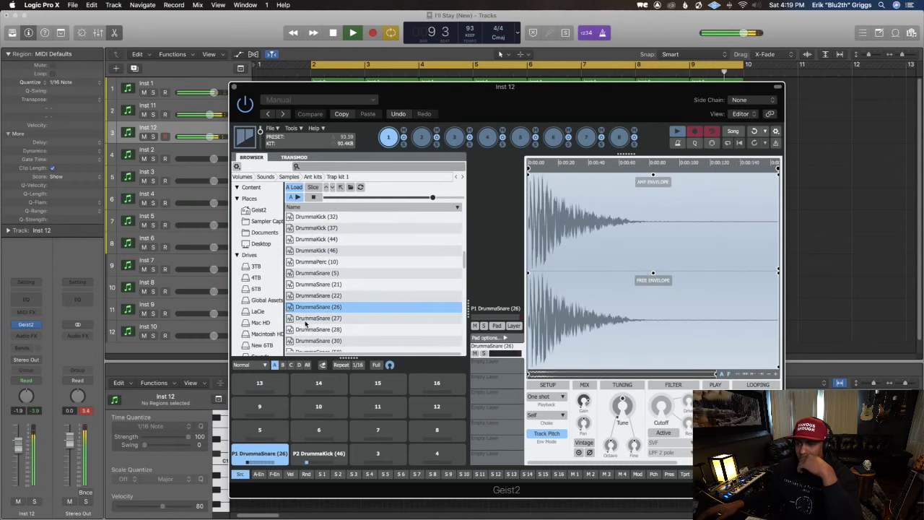
left_click(305, 324)
scroll(305, 328, "down", 3)
left_click(306, 332)
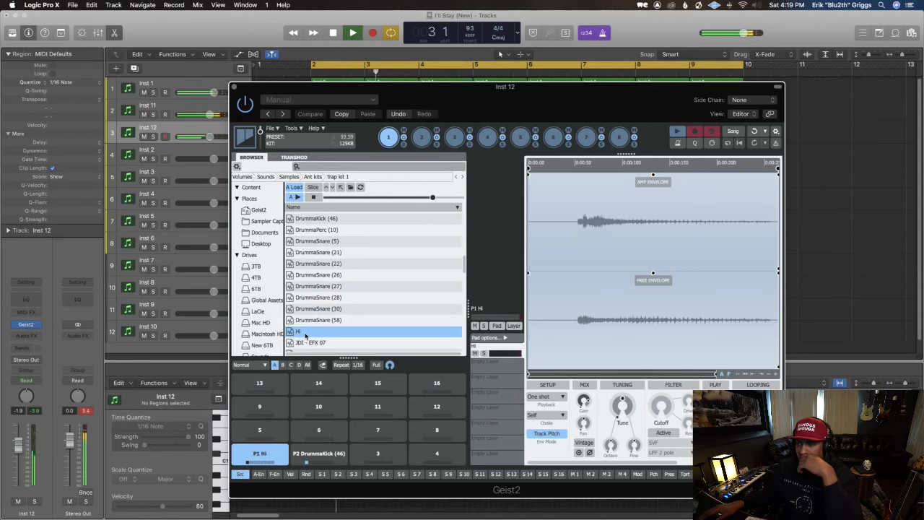
Step: Audition the samples following Hi on pad 1, including JJ-AY-HiHat1 and JJ-AY-Raise1, through JJKicks (10)
key("Down")
key("Down")
key("Down")
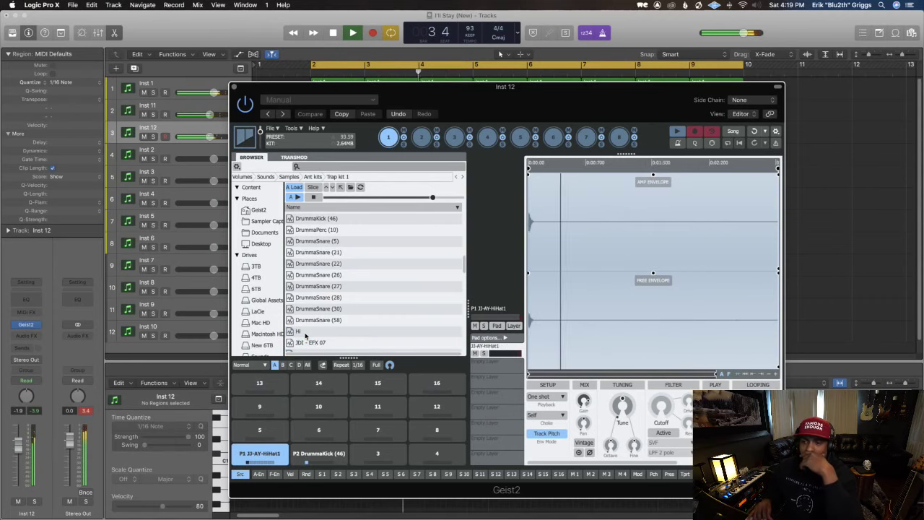
key("Up")
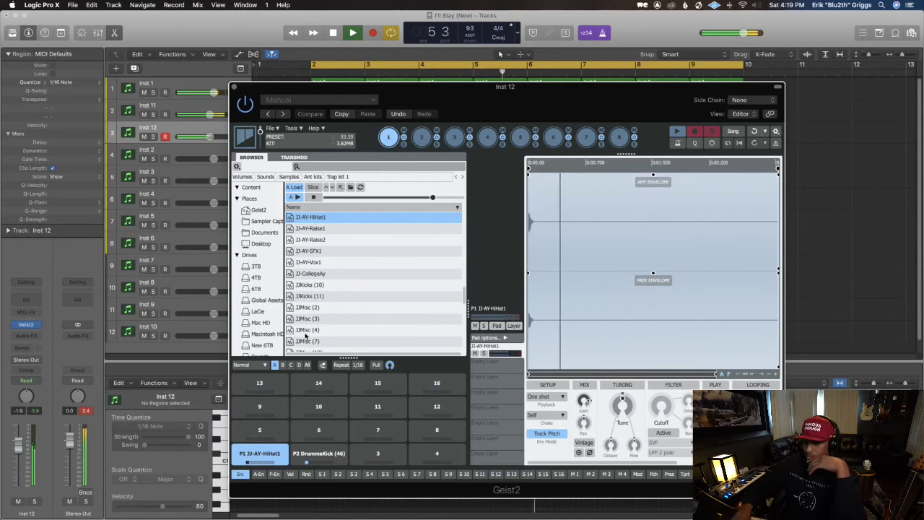
key("Down")
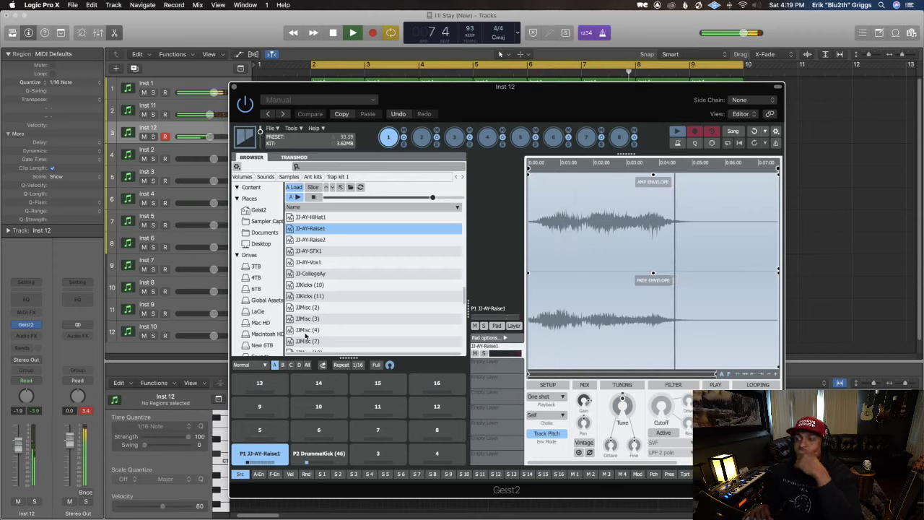
key("Down")
key("Down")
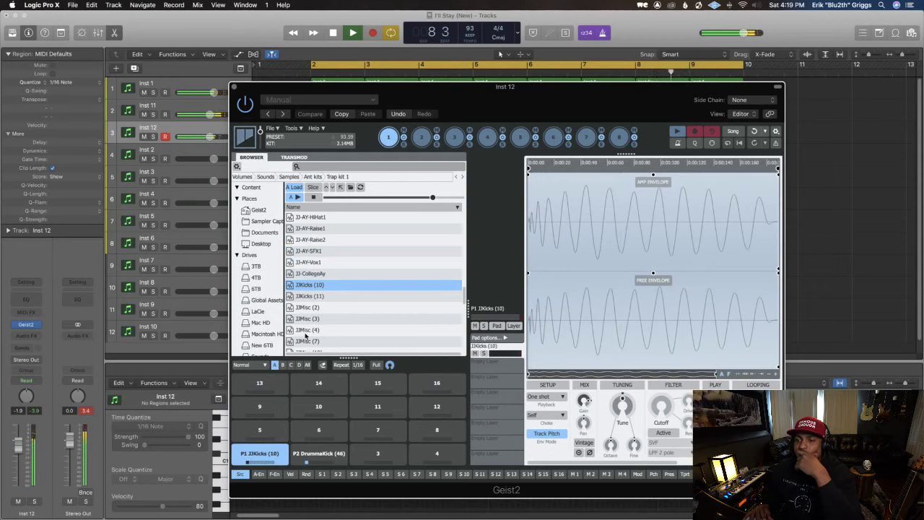
Step: Audition the samples around and after JJKicks (10) on pad 1, including JJMisc (3) and JJSnares (19)
key("Up")
key("Down")
key("Down")
key("Down")
key("Down")
key("Down")
key("Down")
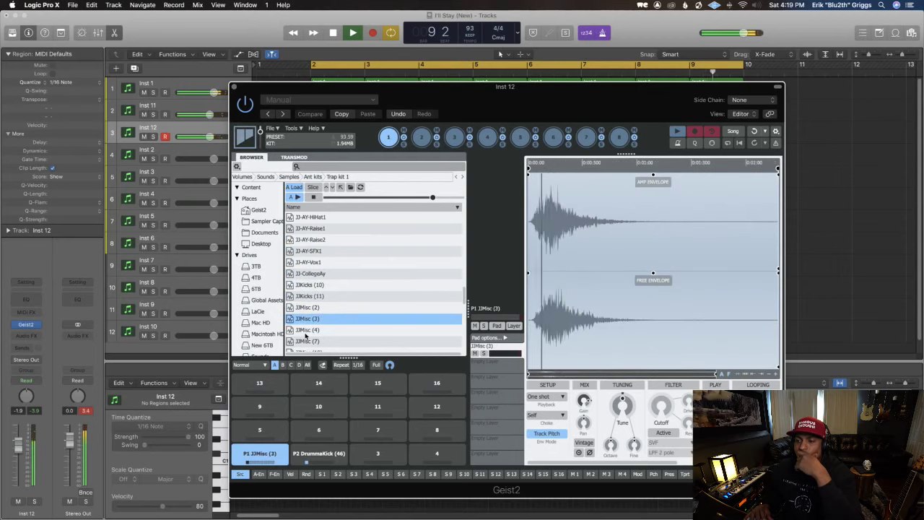
key("Down")
key("Down")
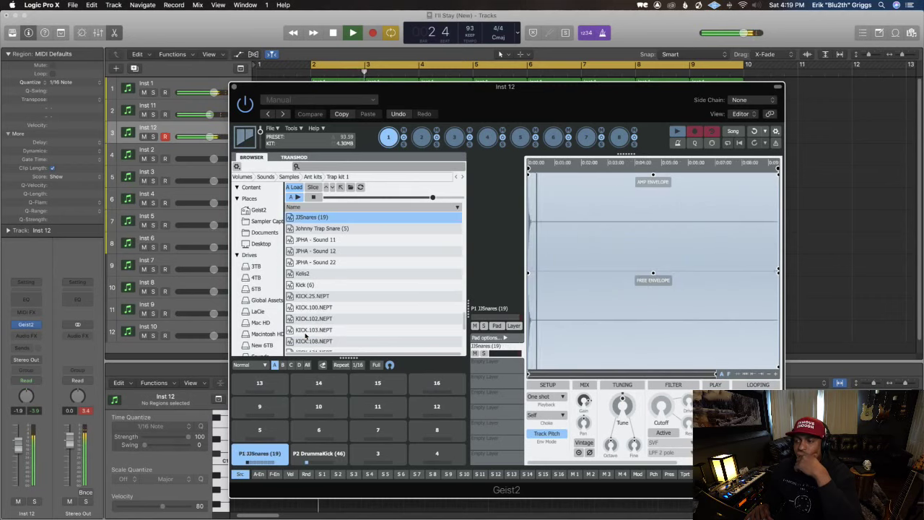
Step: Audition Johnny Trap Snare (5) and the samples after it on pad 1, including Kelis2, through Kick (6)
key("Down")
key("Down")
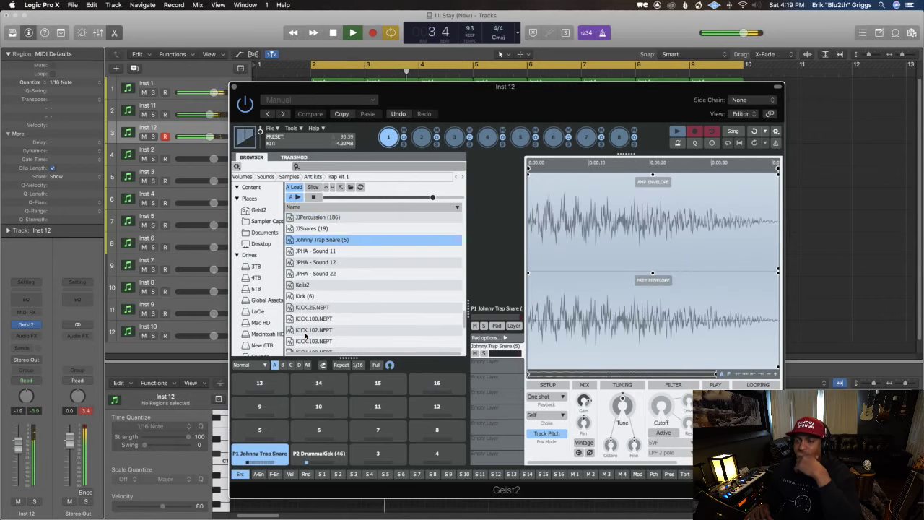
key("Down")
key("Up")
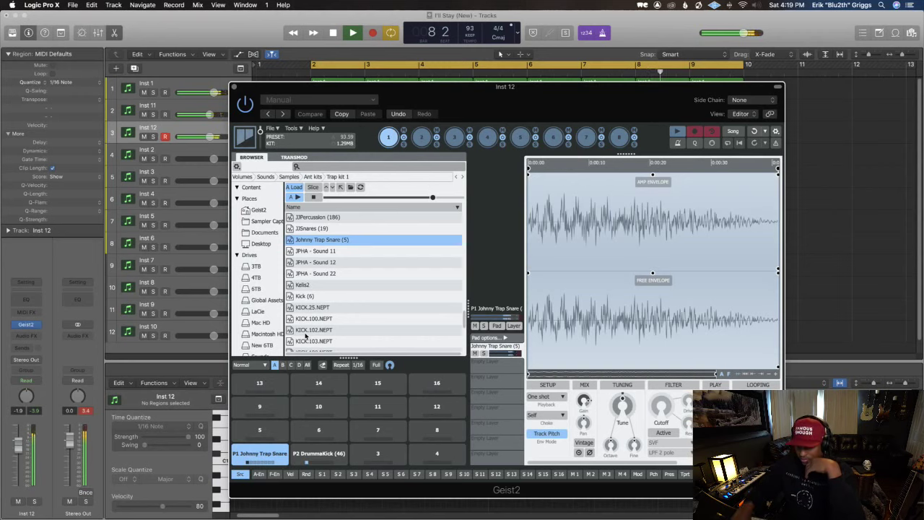
key("Down")
key("Down")
key("Down")
key("Down")
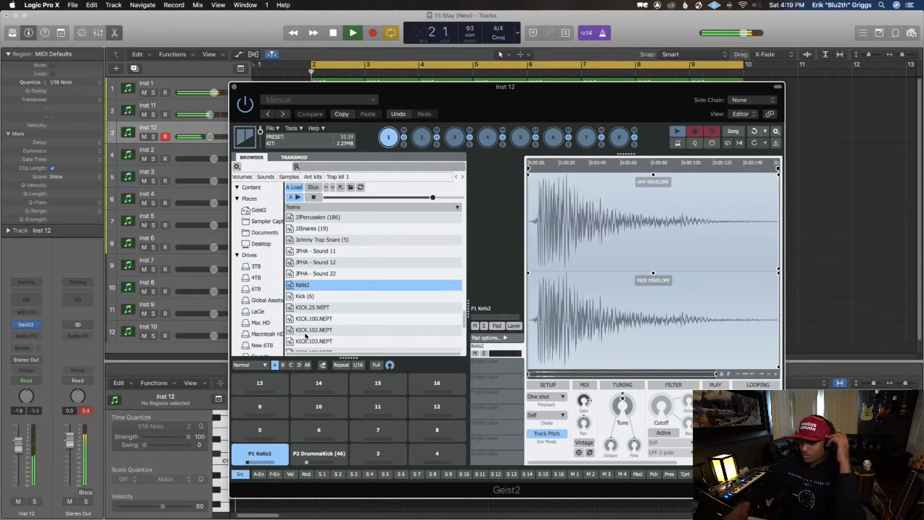
key("Down")
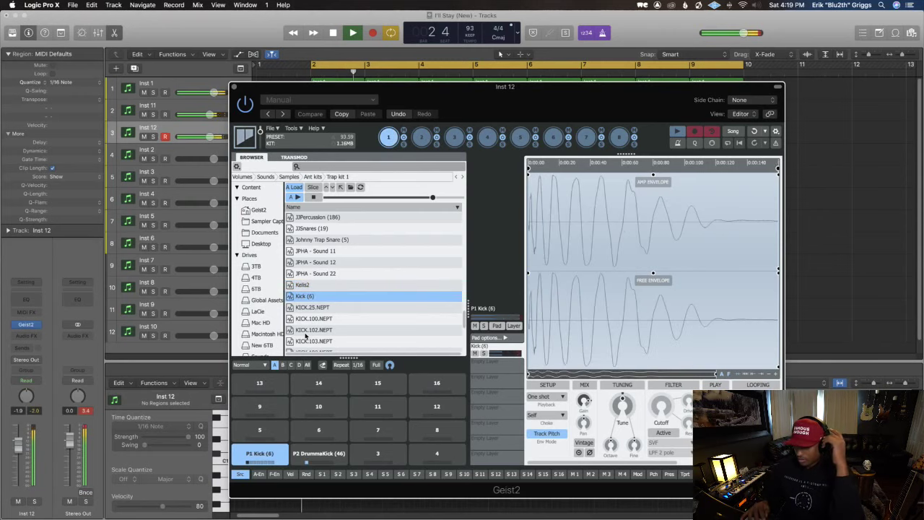
Step: Audition the NEPT kick samples from KICK.25.NEPT through KICK.103.NEPT on pad 1
key("Down")
key("Down")
key("Down")
key("Down")
key("Down")
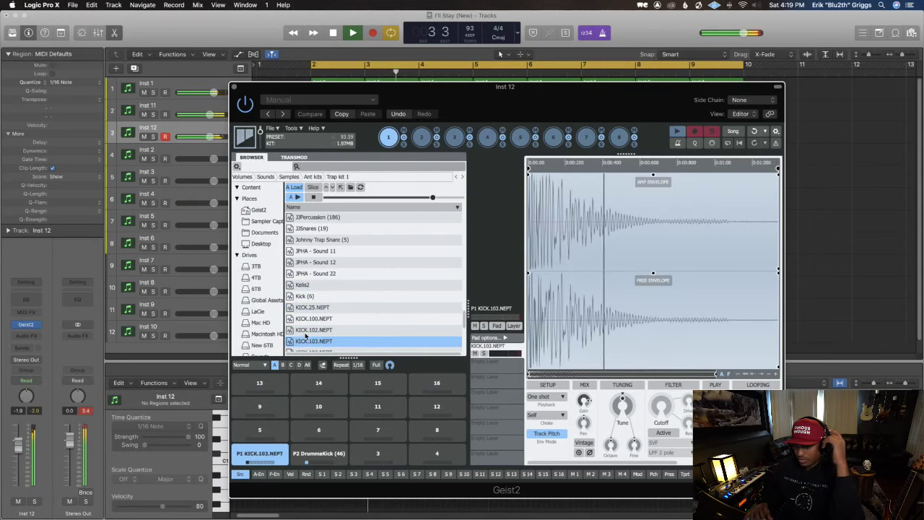
Step: Audition the samples following KICK.103.NEPT on pad 1 through neptuneskickman2
key("Down")
key("Down")
key("Down")
key("Down")
key("Down")
key("Down")
key("Down")
key("Down")
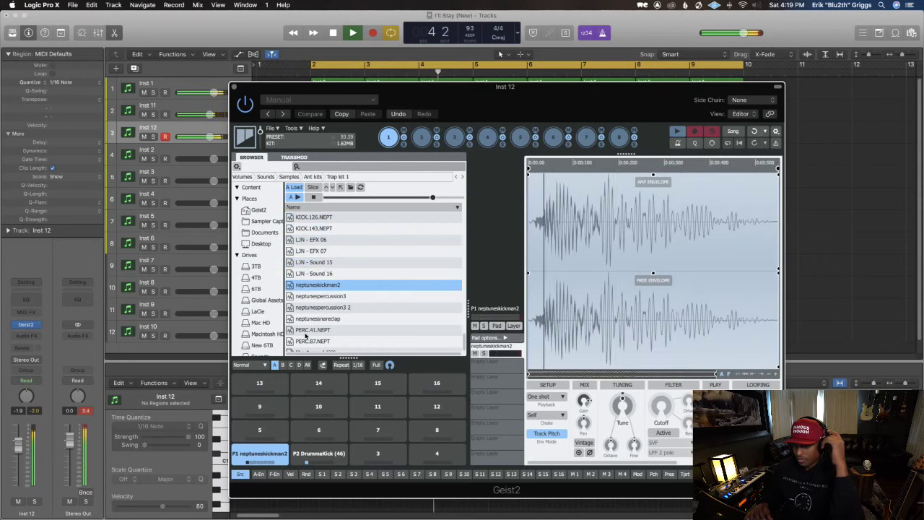
Step: Audition neptunespercussion3 and neptunespercussion3 2 on pad 1, and try lower tunings for neptunespercussion3
key("Down")
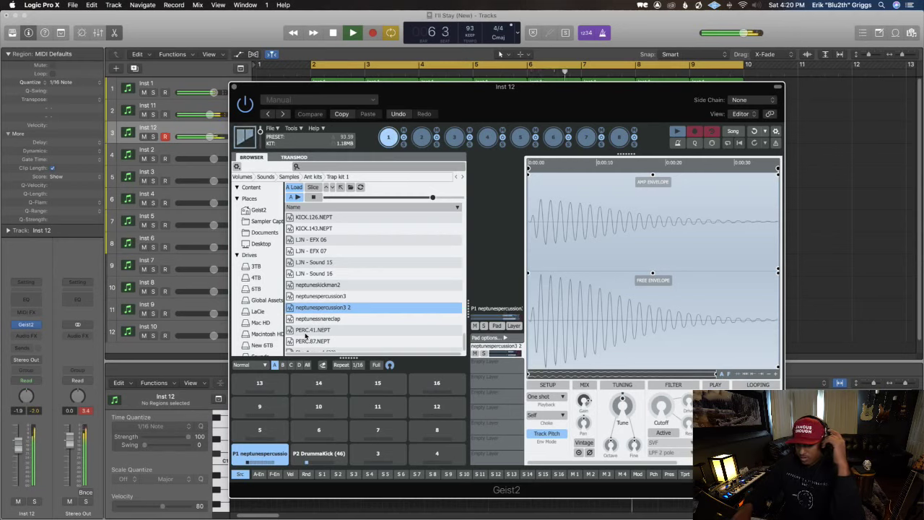
key("Up")
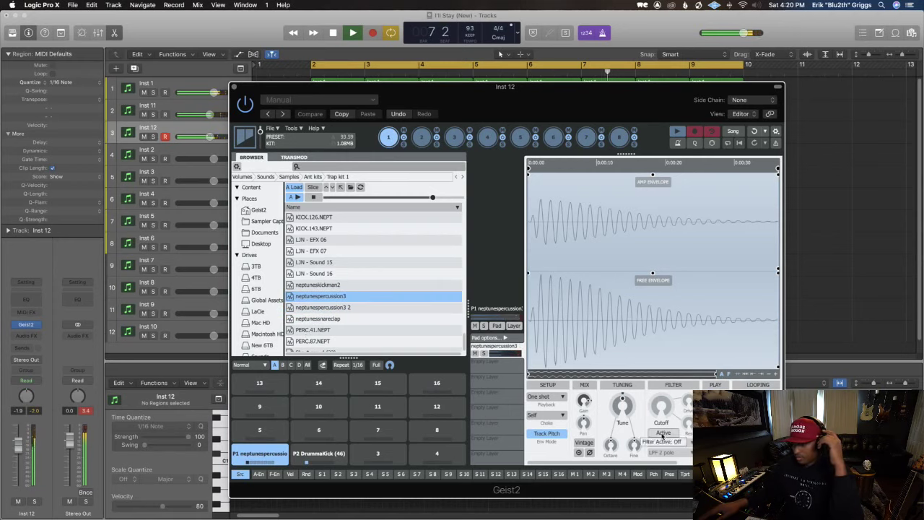
left_click_drag(622, 404, 623, 409)
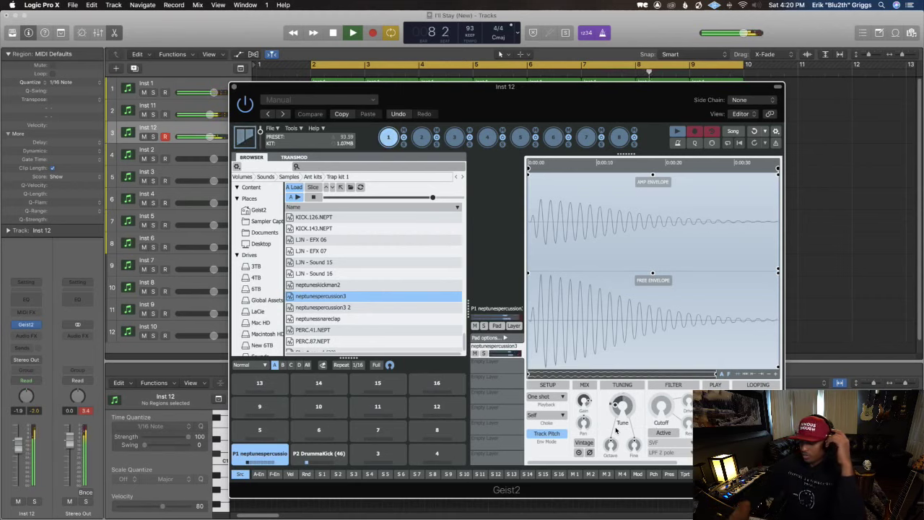
left_click_drag(621, 409, 626, 426)
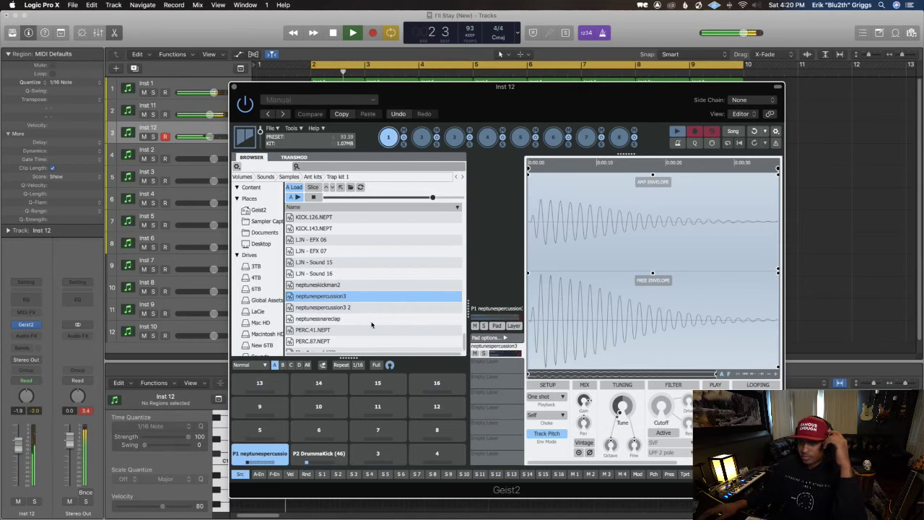
Step: Reset pad 1's tuning and audition neptunessnareclap, PERC.41.NEPT, PERC.87.NEPT, Sha $ snr_d (22) and Snare on it
left_click(351, 309)
left_click(347, 320)
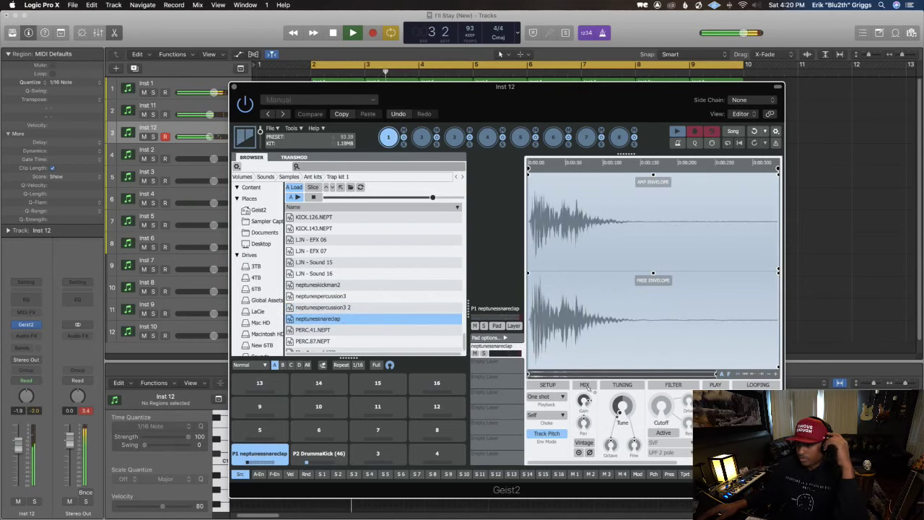
mouse_move(623, 406)
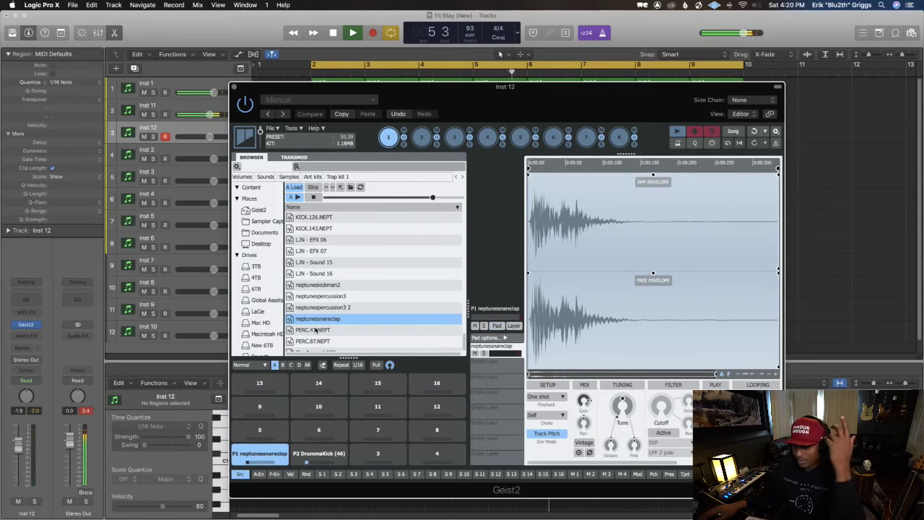
left_click(315, 330)
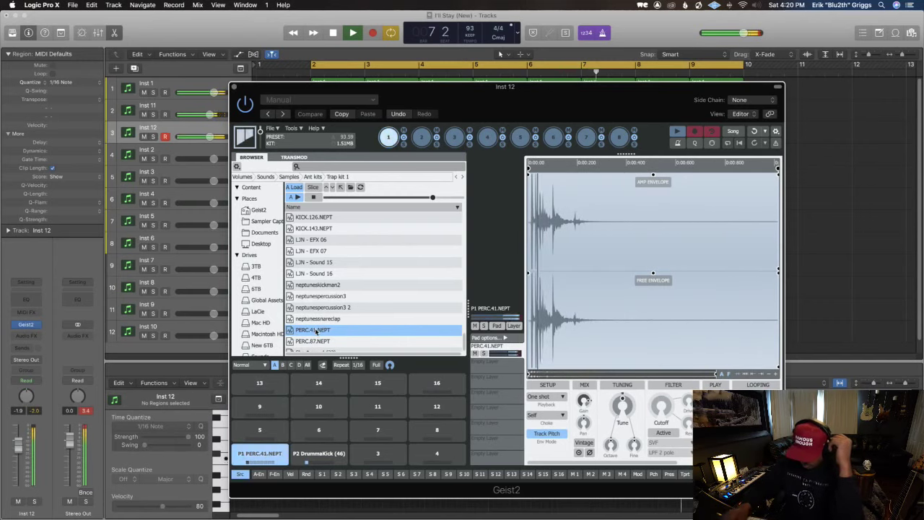
key("Down")
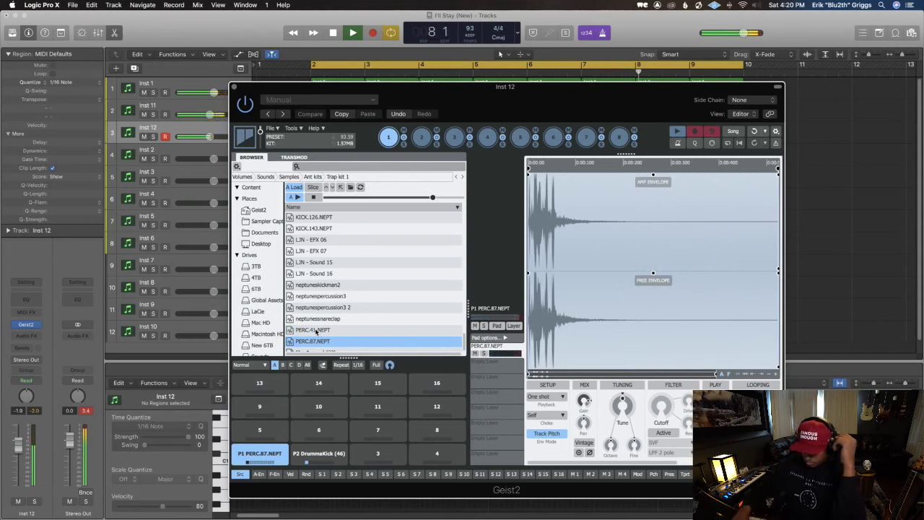
key("Down")
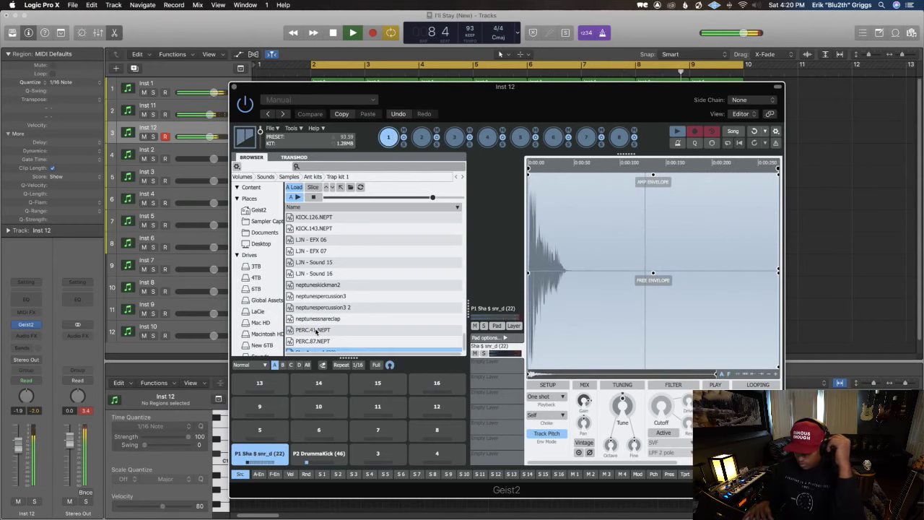
key("Down")
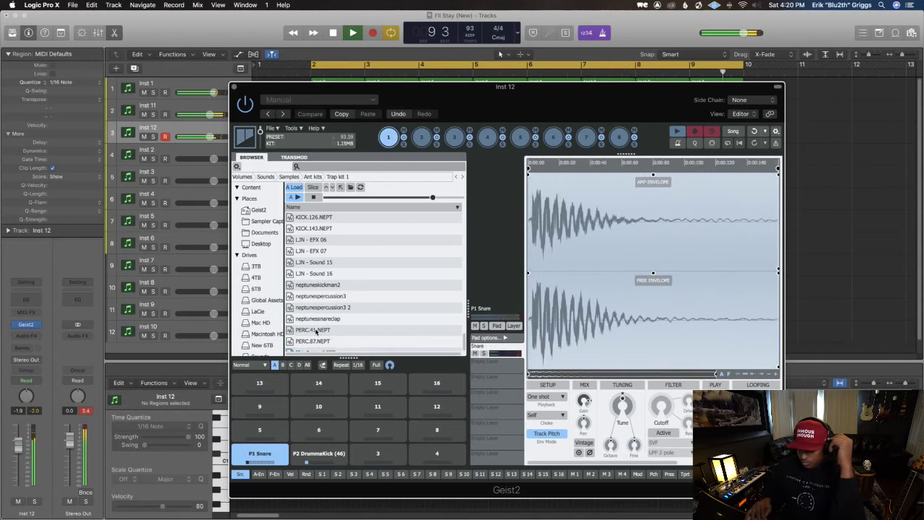
Step: Audition the samples after Snare on pad 1, including vybeSnap, through ZayClap (2)
key("Down")
key("Up")
key("Down")
key("Down")
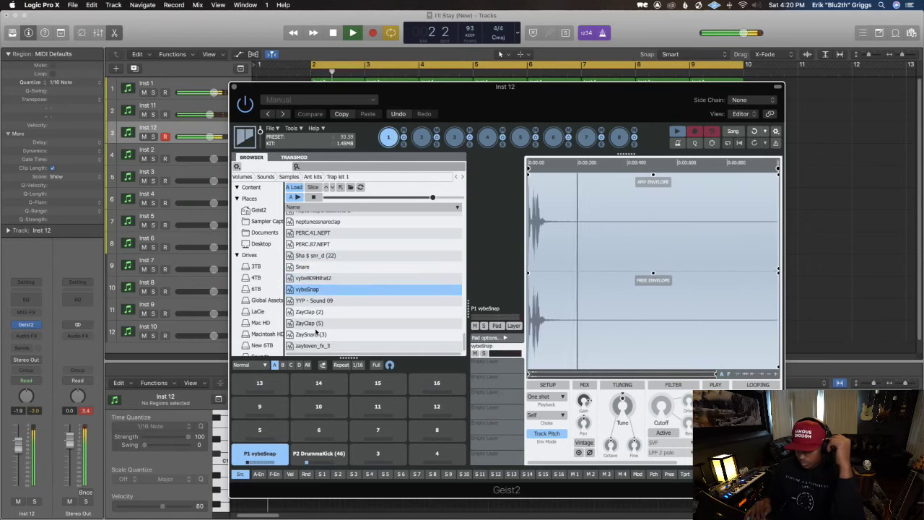
key("Down")
key("Down")
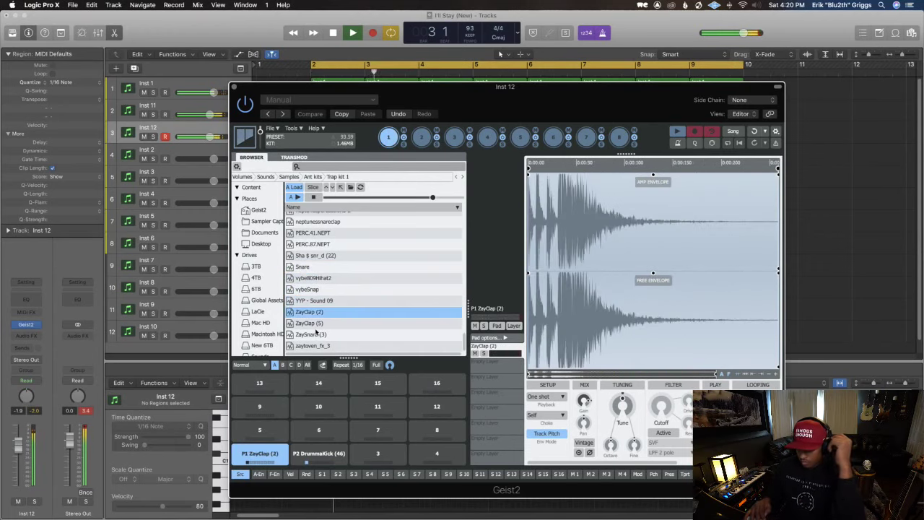
Step: Audition the remaining Trap kit 1 samples through zaytoven_fx_3 on pad 1, plus 02D2SN2 near the start of the list
key("Down")
key("Down")
key("Down")
key("Down")
key("Down")
key("Down")
key("Down")
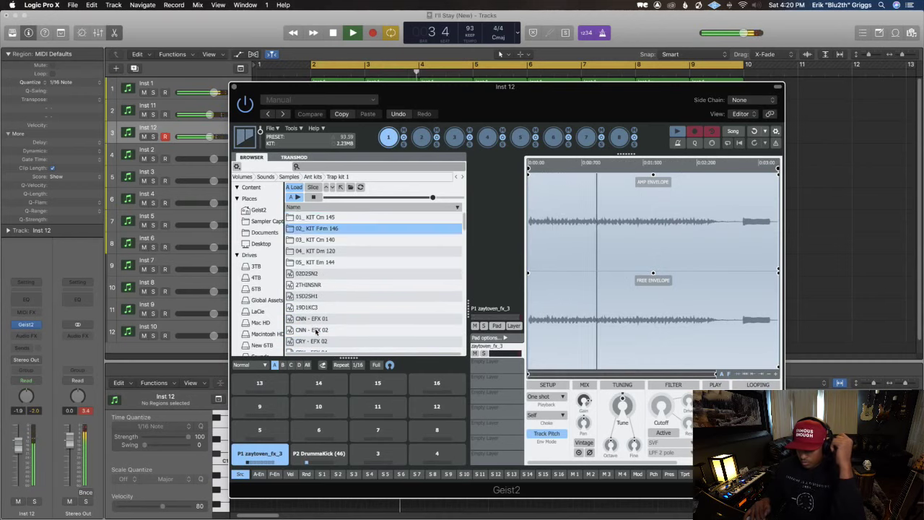
key("Down")
key("Down")
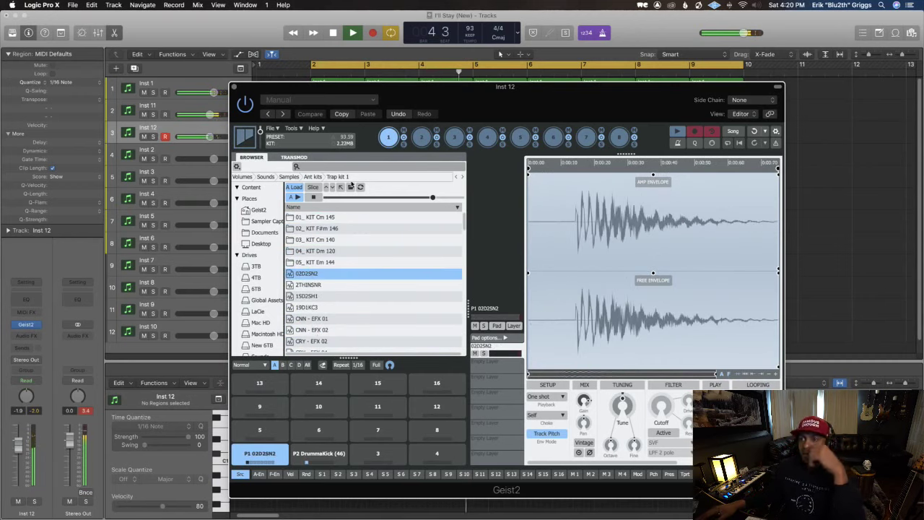
Step: Leave Trap kit 1 for the Samples folder and open Main 3 6 inside the 3 6 folder
left_click(316, 178)
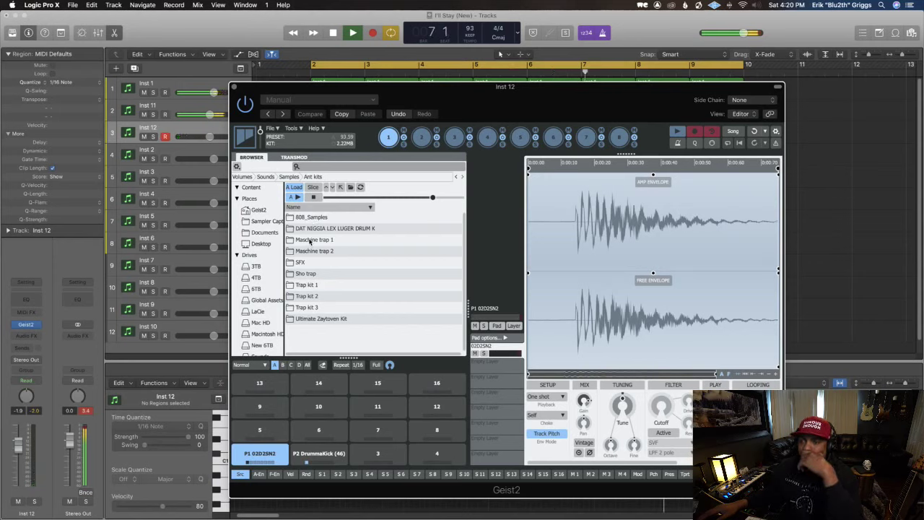
left_click(289, 177)
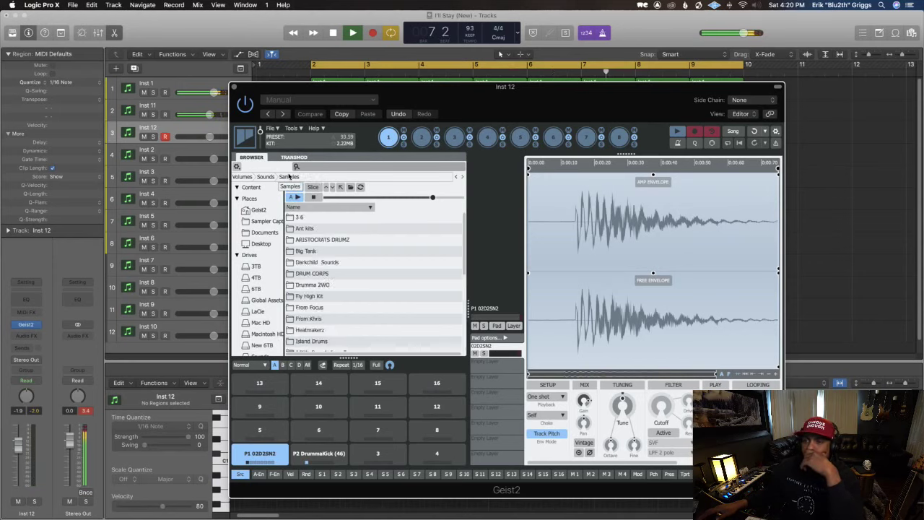
double_click(308, 218)
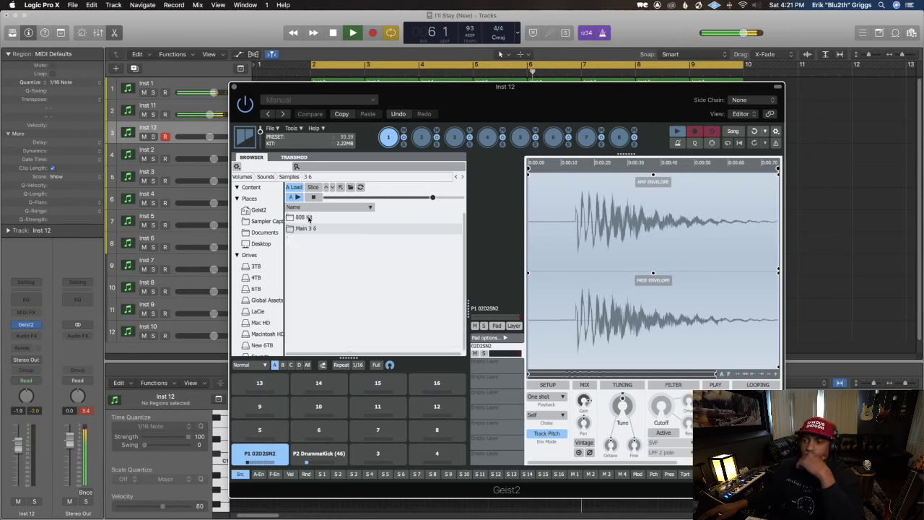
double_click(309, 227)
Step: Audition Cash, Chopped c, Crunchy Claps (20), Head, K8a and k8 bass short on pad 1
left_click(309, 228)
left_click(310, 241)
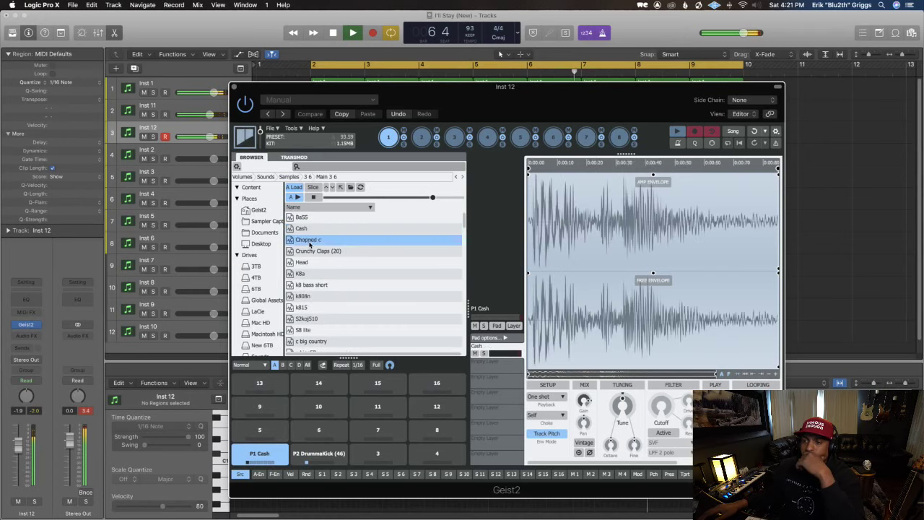
left_click(309, 251)
left_click(307, 262)
left_click(307, 273)
left_click(306, 263)
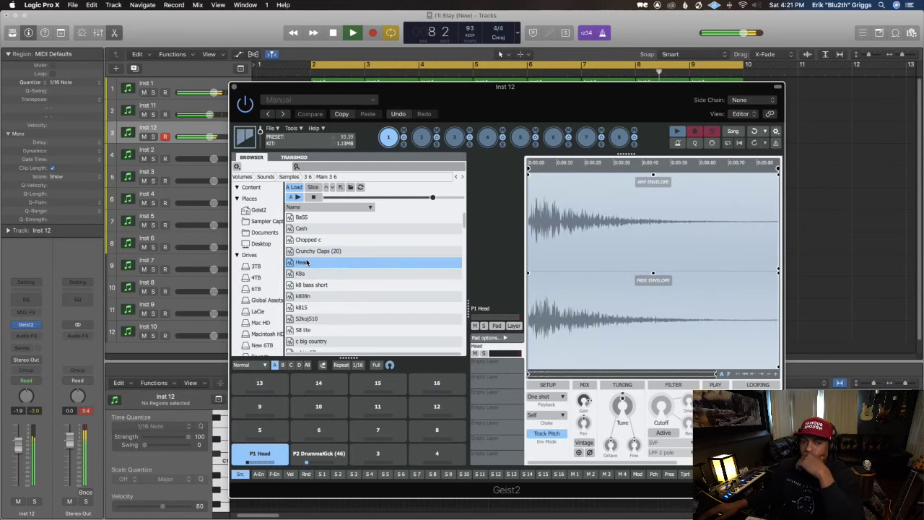
left_click(306, 285)
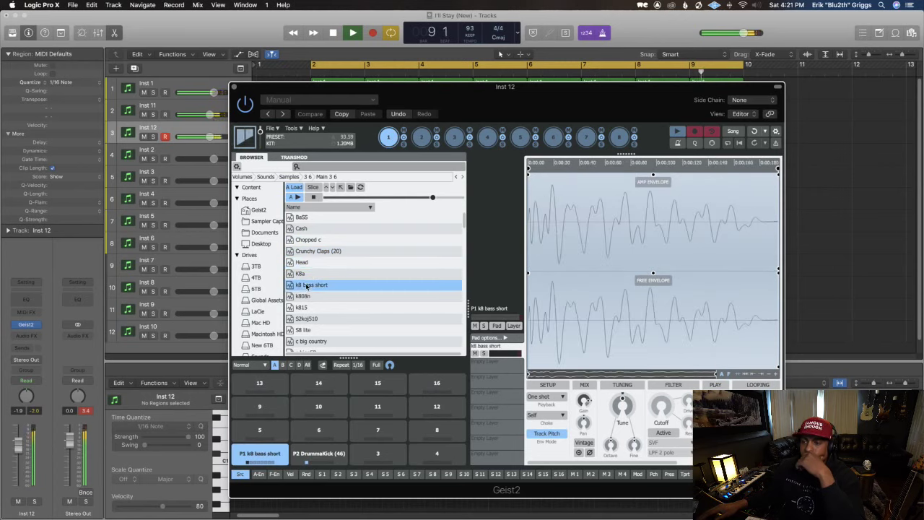
Step: Audition the samples after k8 bass short on pad 1, including S2koj510, through c biggER
left_click(305, 296)
key("Down")
key("Down")
key("Down")
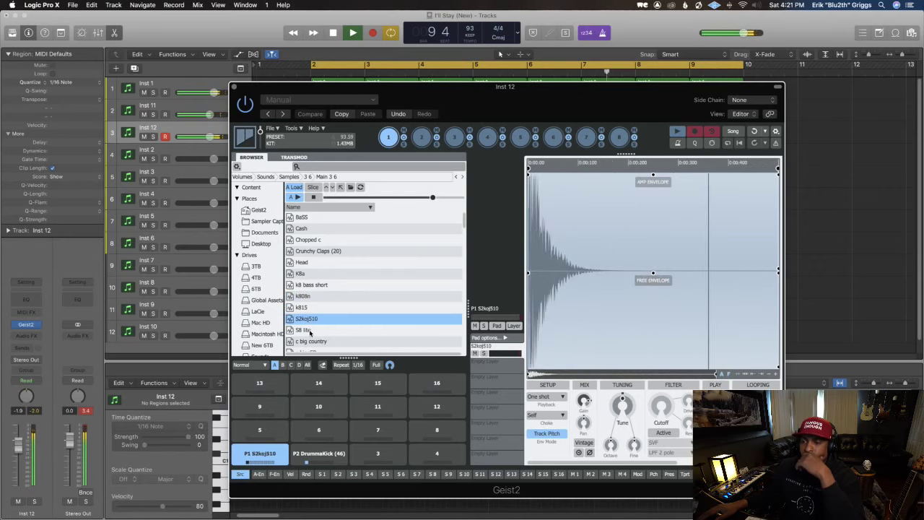
key("Down")
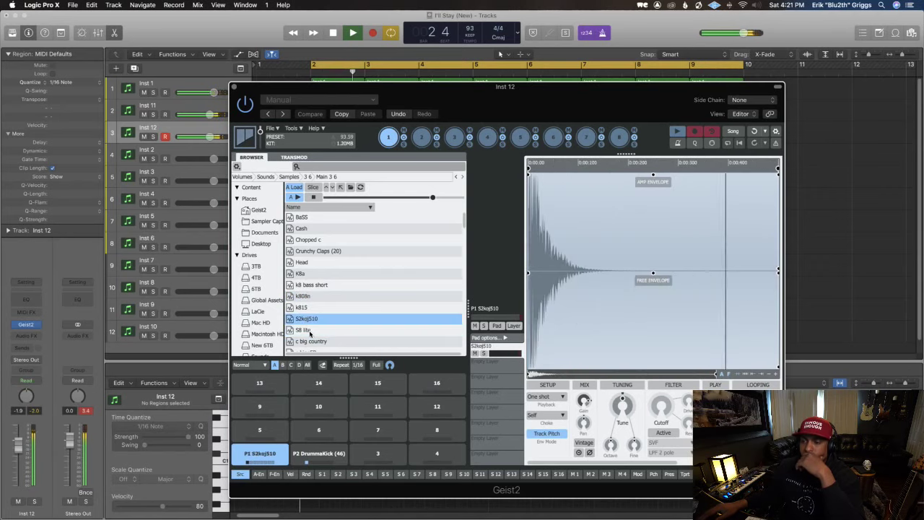
scroll(306, 345, "down", 2)
key("Down")
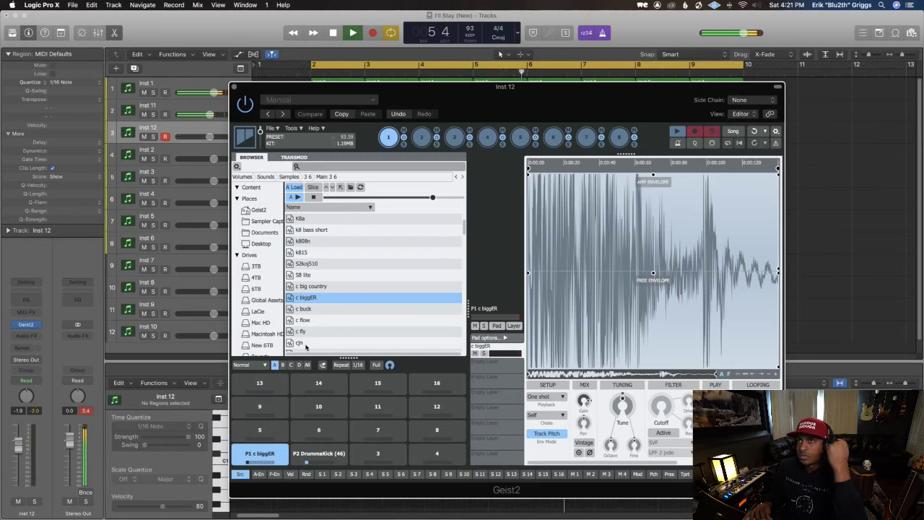
Step: Audition the samples after c biggER on pad 1, including c flow, c fly and cjn, through c u
key("Down")
key("Down")
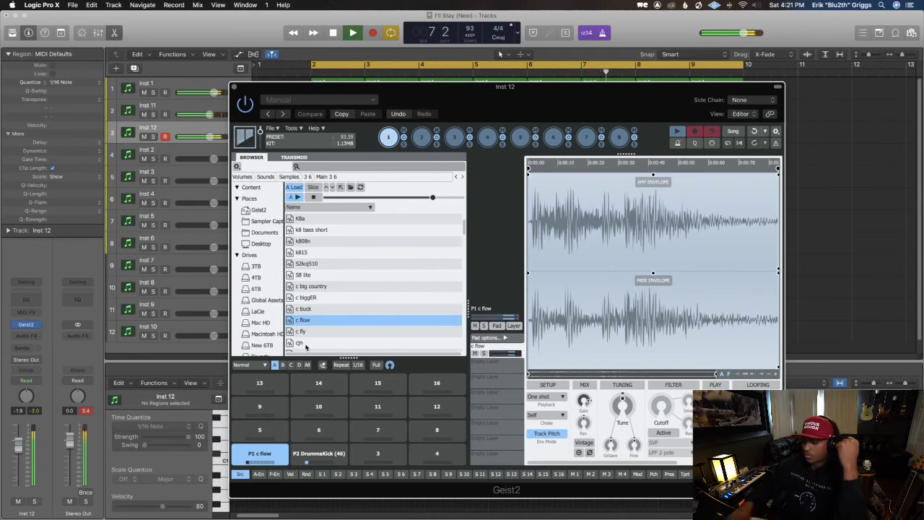
key("Down")
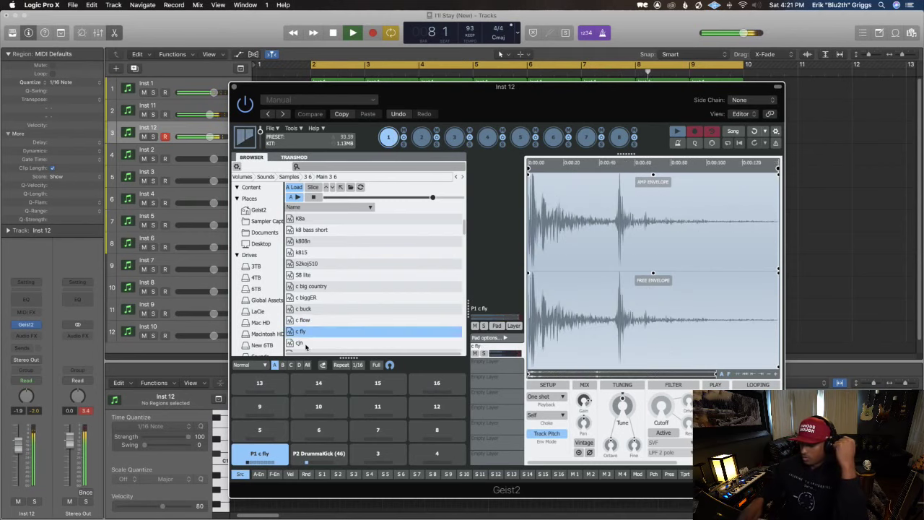
key("Down")
key("Down")
key("Down")
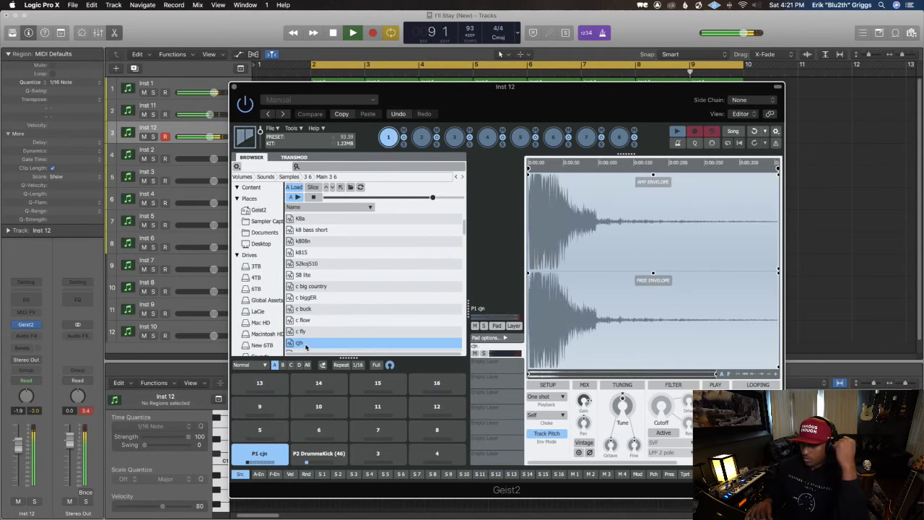
key("Down")
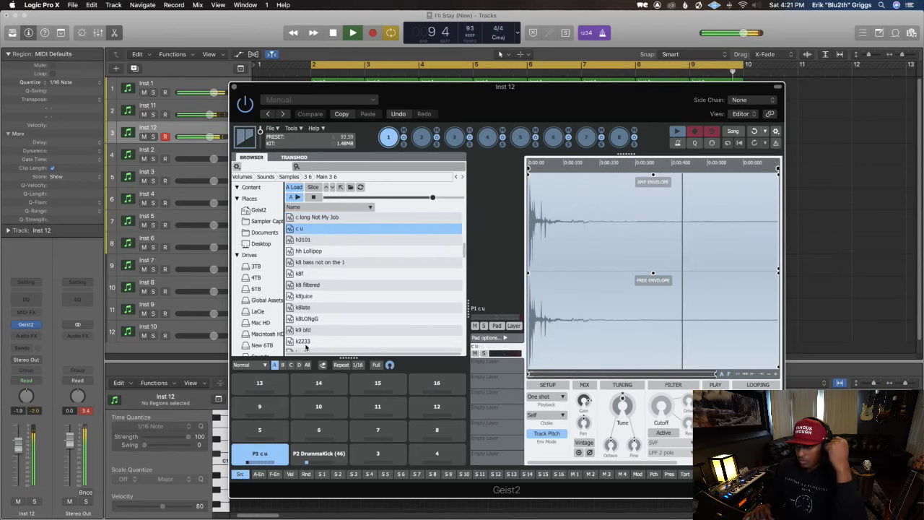
Step: Keep sample c u on pad 1, record a two-bar part on the Inst 12 track from bar 2, and close the instrument window
key("Down")
key("Up")
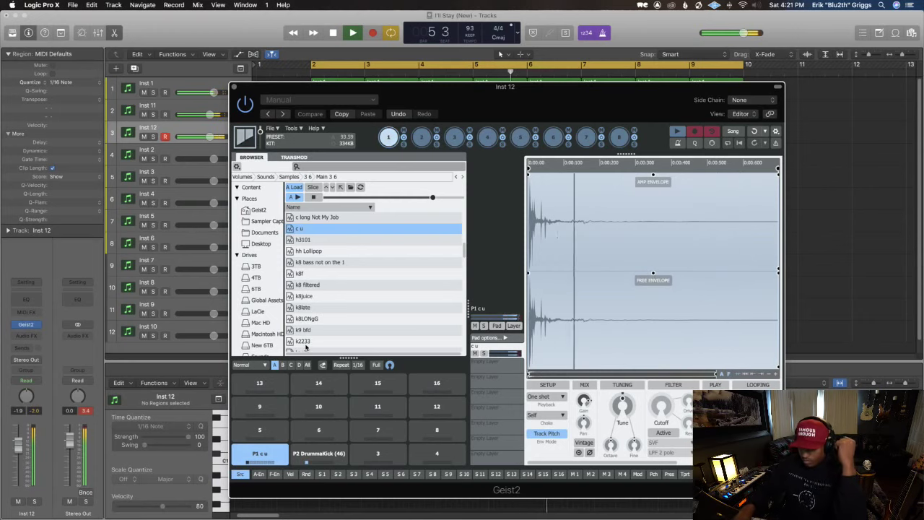
key("space")
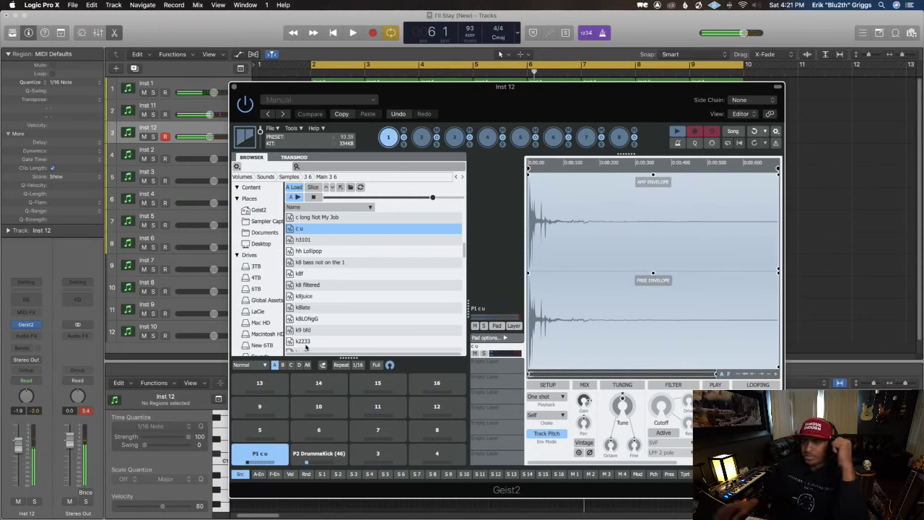
key("r")
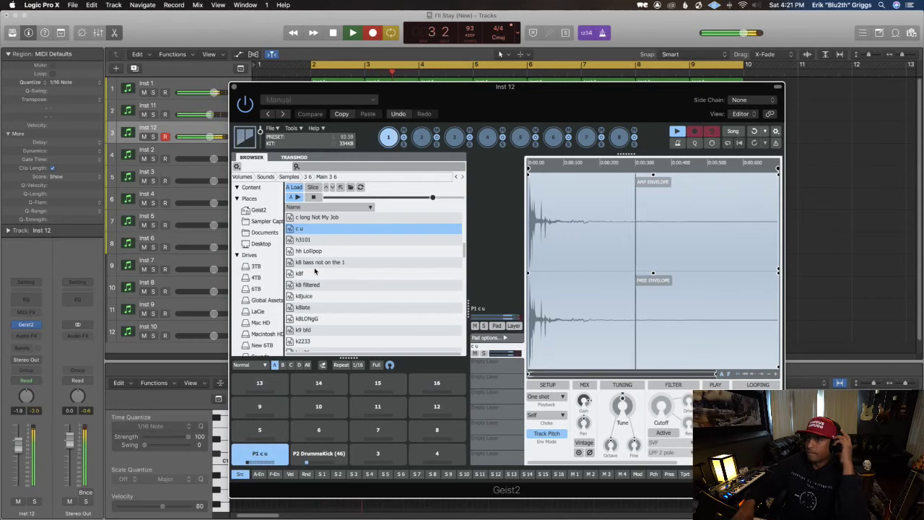
key("space")
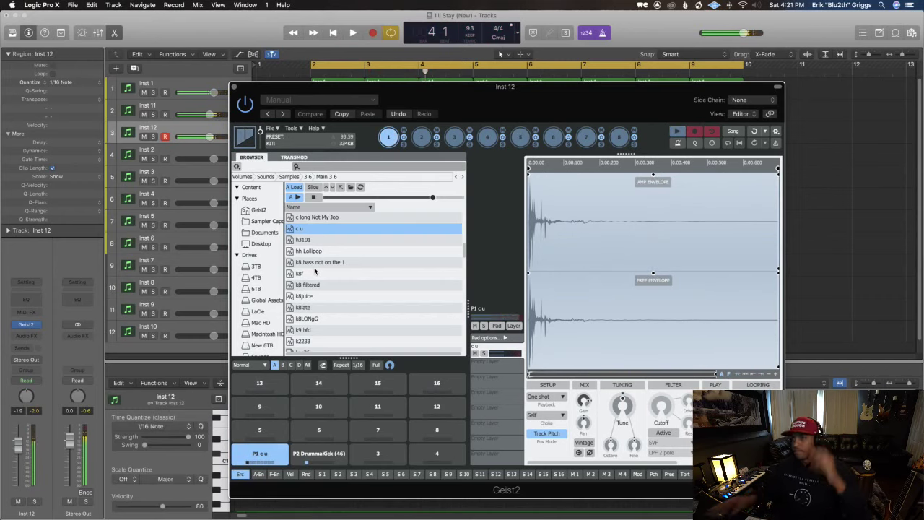
left_click(233, 87)
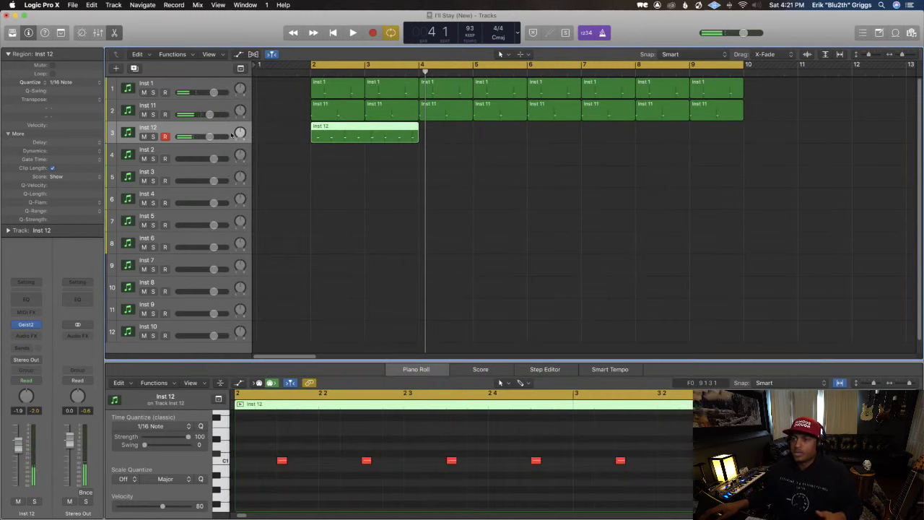
Step: Repeat the recorded Inst 12 region three times so the part fills the cycle up to bar 10
key("super+r")
key("super+r")
key("super+r")
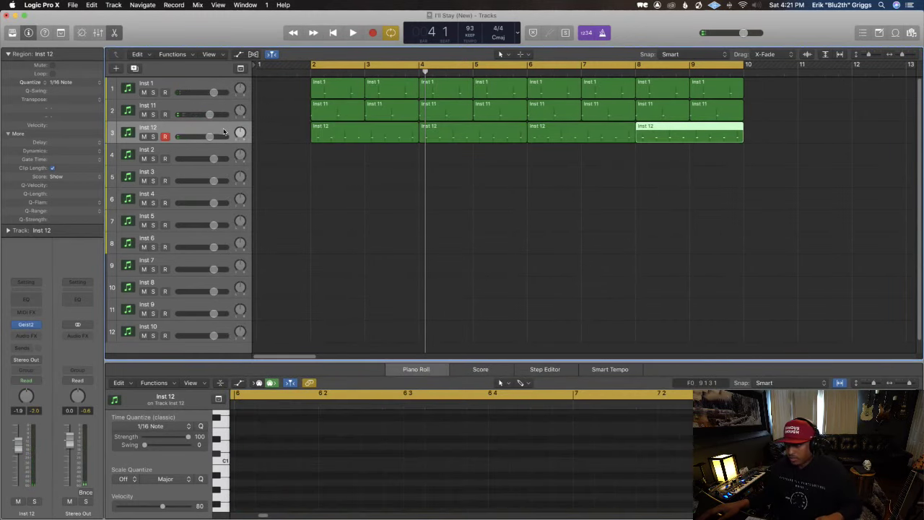
Step: Duplicate the Inst 12 track with its settings, mute Inst 12, and open Geist2 on the new track
left_click(187, 130)
key("super+d")
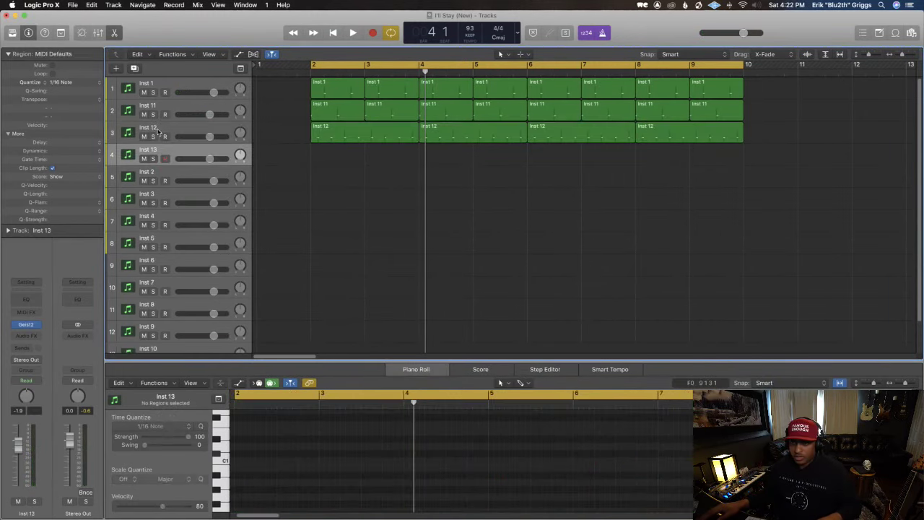
left_click(144, 136)
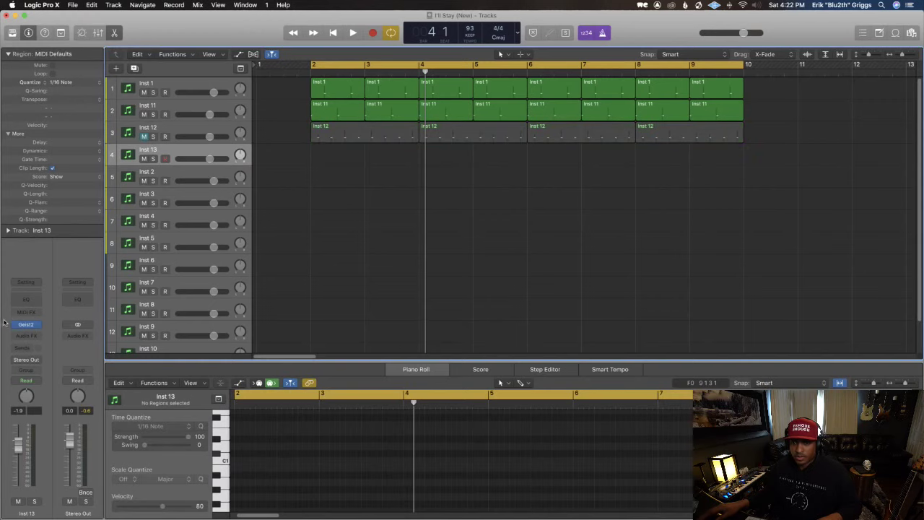
left_click(25, 324)
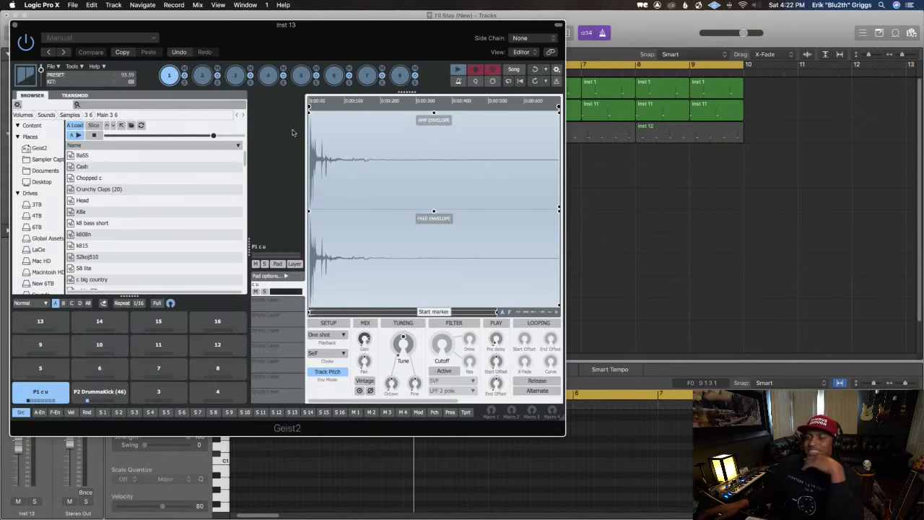
left_click_drag(256, 32, 458, 88)
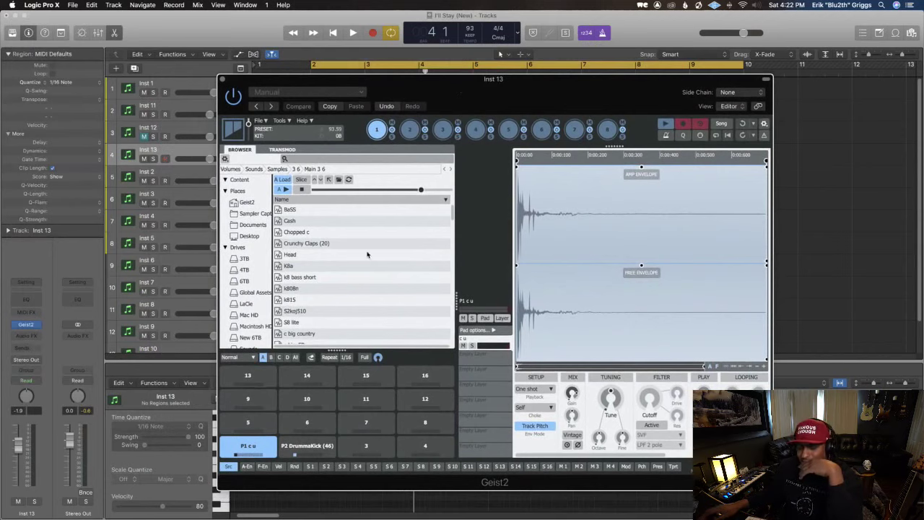
Step: Audition samples from Main 3 6 on pad 1 of Inst 13, including clip36 and Knock
key("Down")
key("Down")
key("Down")
key("Down")
key("Down")
key("Down")
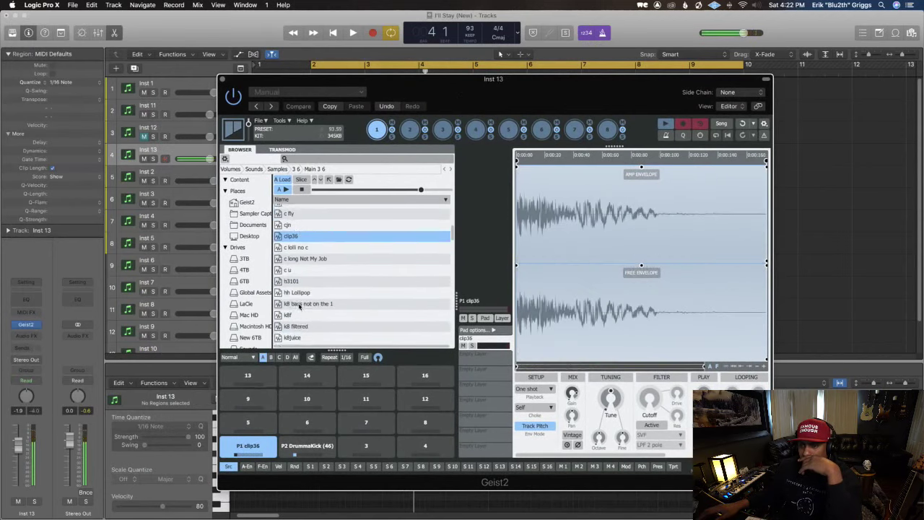
scroll(287, 309, "down", 10)
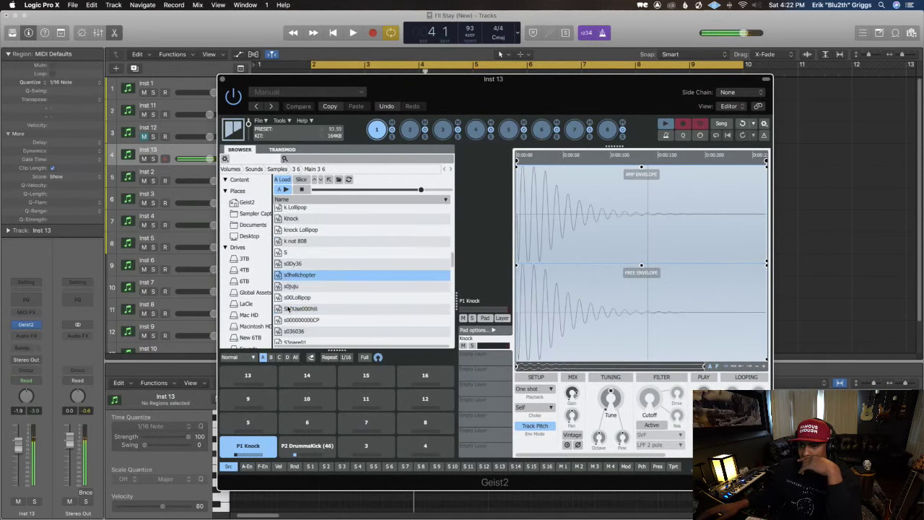
Step: Audition the s samples, including s8smack, s8thin and s211, and load s a onto pad 1
left_click(286, 309)
scroll(287, 309, "down", 3)
left_click(292, 284)
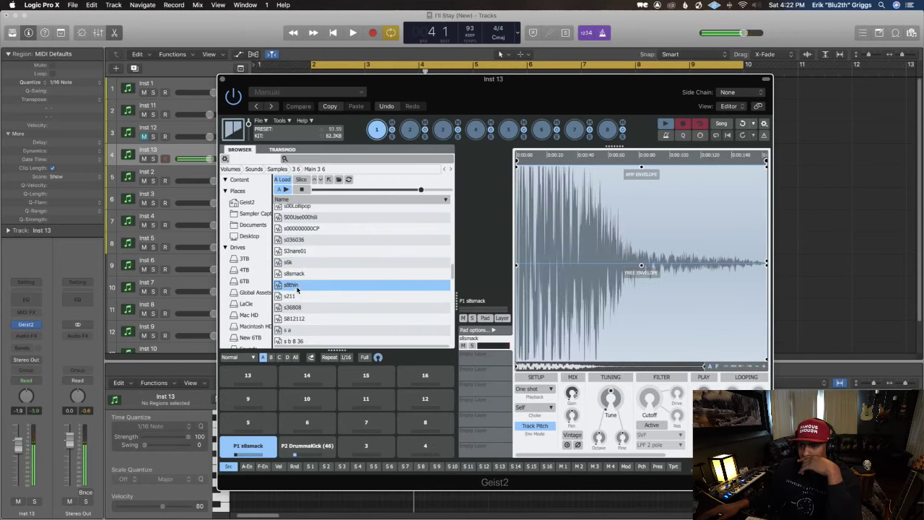
left_click(294, 273)
left_click(291, 296)
left_click(290, 329)
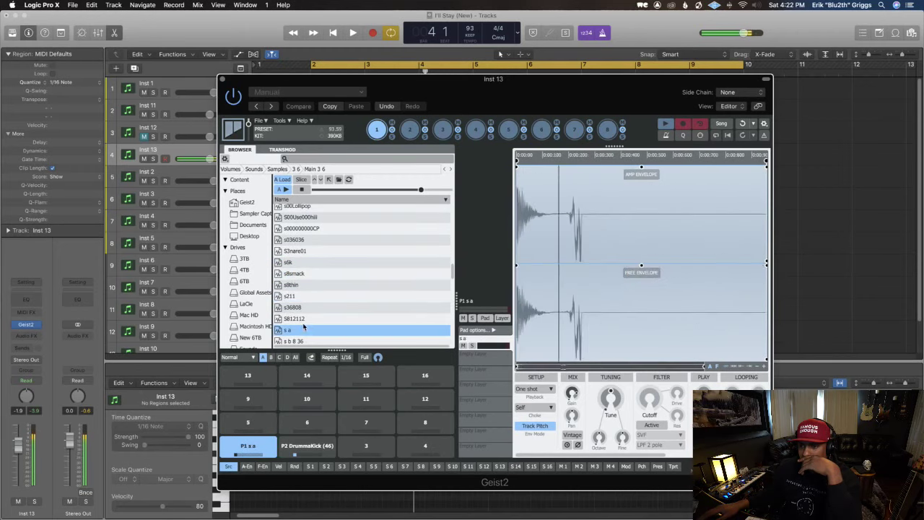
scroll(296, 310, "down", 3)
left_click(303, 316)
left_click(304, 292)
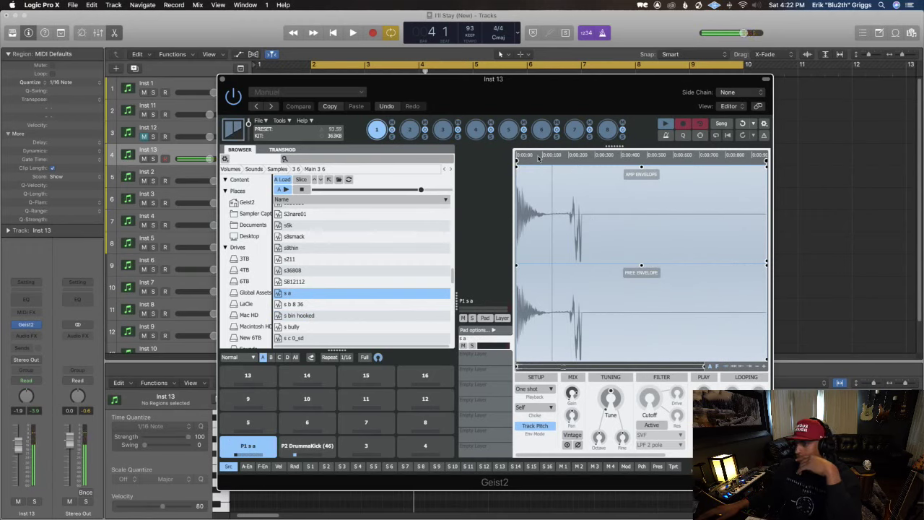
Step: Move the start marker of sample s a to its second hit and test the sound against the playing loop
left_click_drag(522, 166, 559, 169)
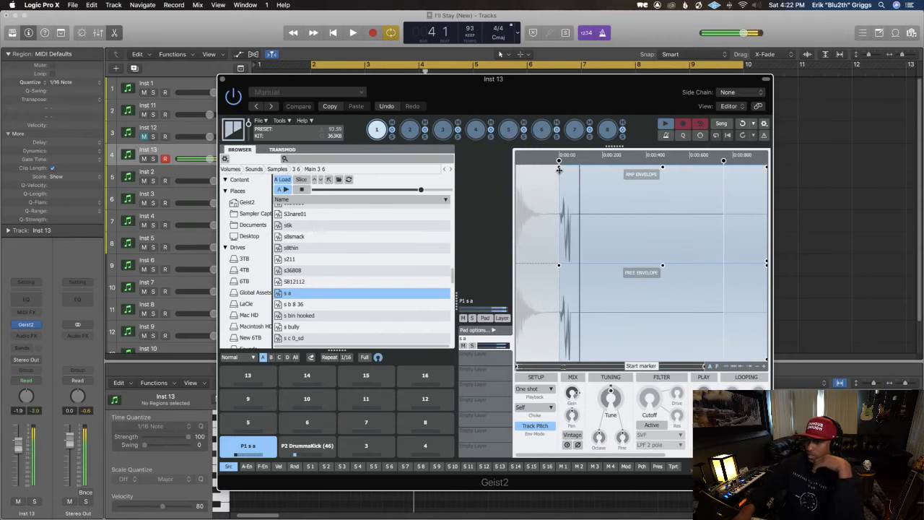
key("space")
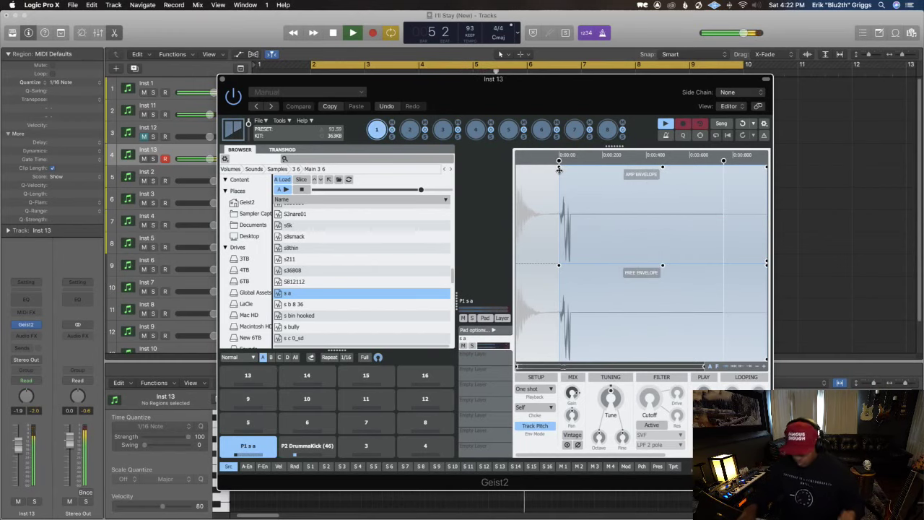
key("Return")
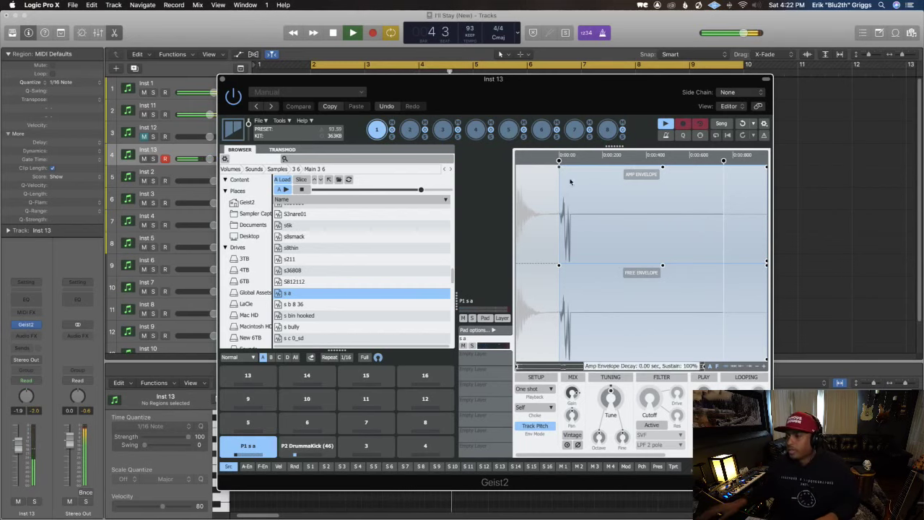
key("space")
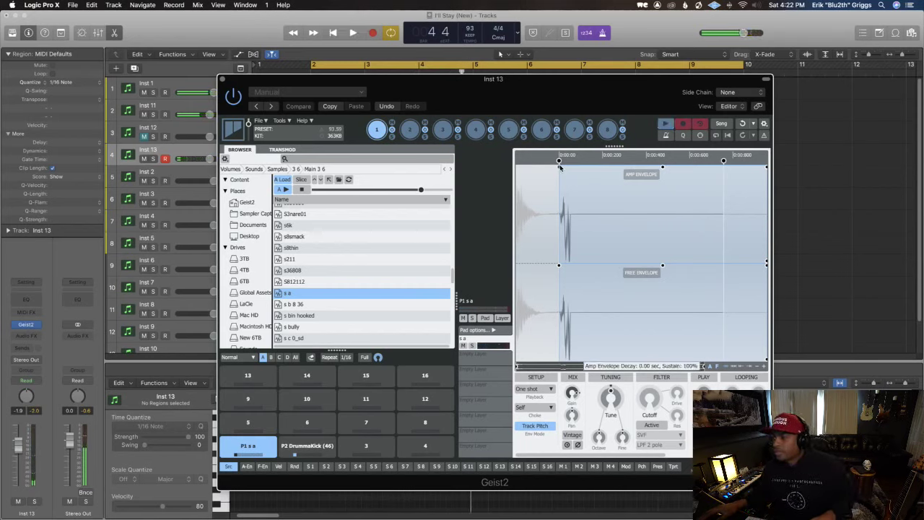
Step: Set sample s a's amp envelope attack to about 0.05 sec and bring its end marker in to just after the second hit
left_click_drag(559, 166, 562, 168)
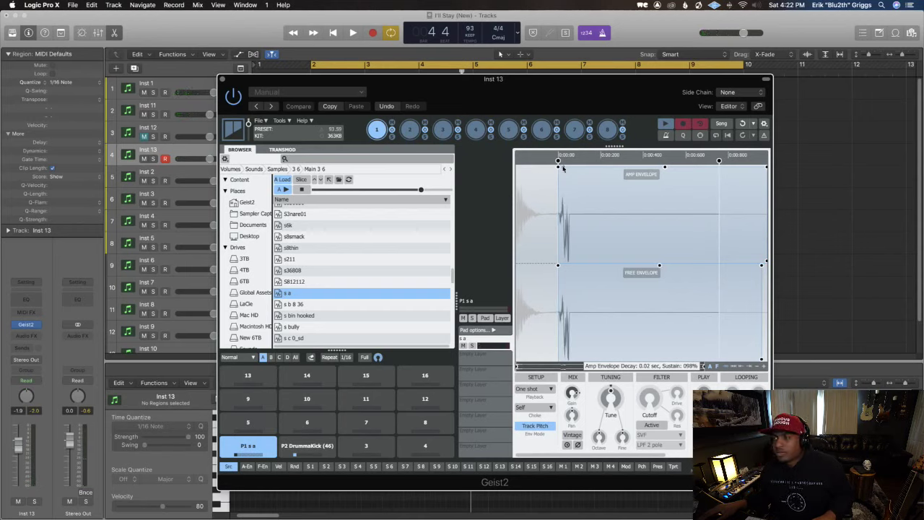
left_click_drag(558, 162, 556, 168)
mouse_move(566, 168)
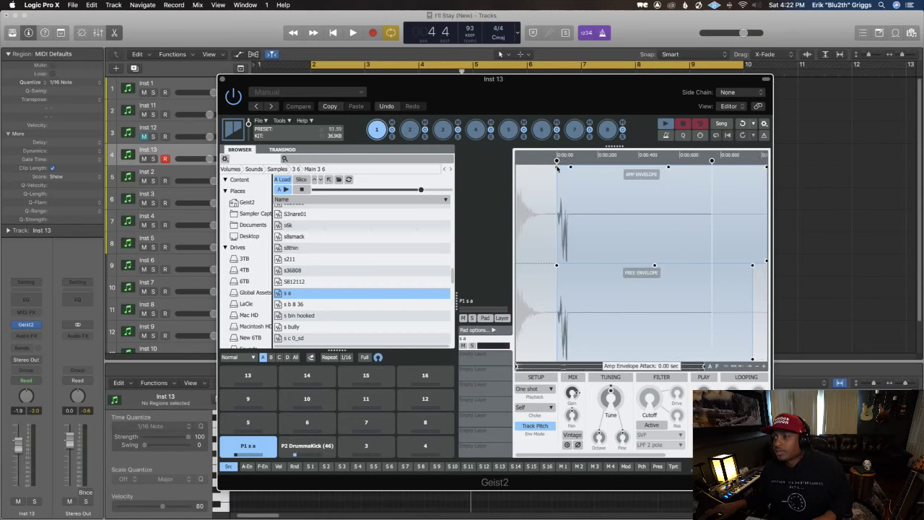
left_click_drag(565, 167, 566, 167)
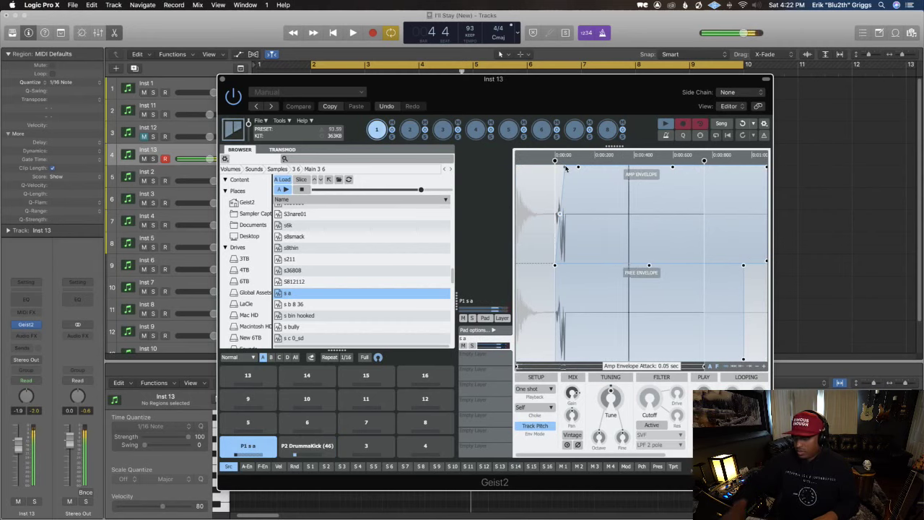
left_click_drag(566, 168, 568, 169)
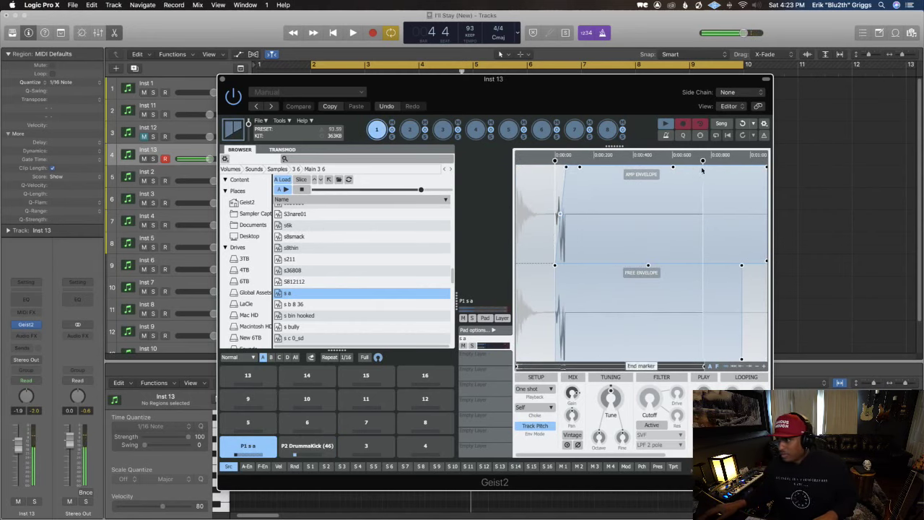
left_click_drag(702, 168, 572, 165)
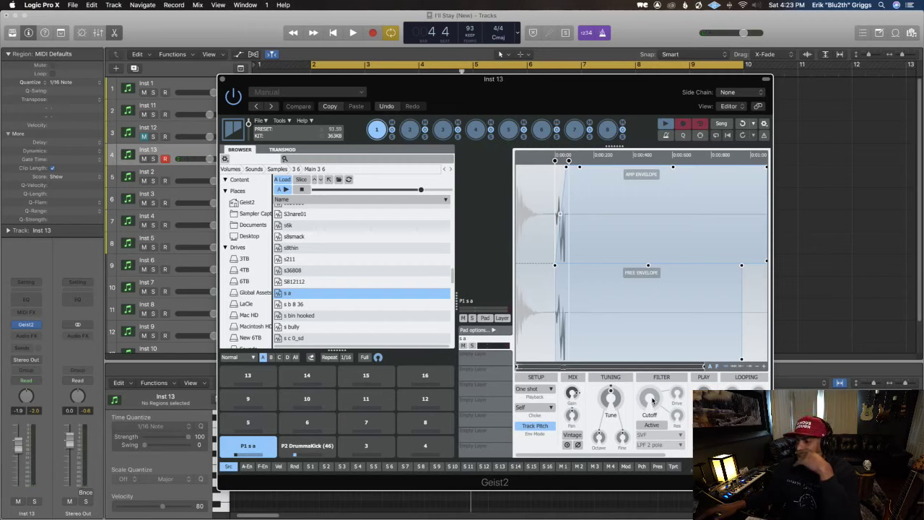
Step: Activate pad 1's SVF filter as HPF 2 pole and lower the cutoff to about 94 Hz while the loop plays
left_click(653, 425)
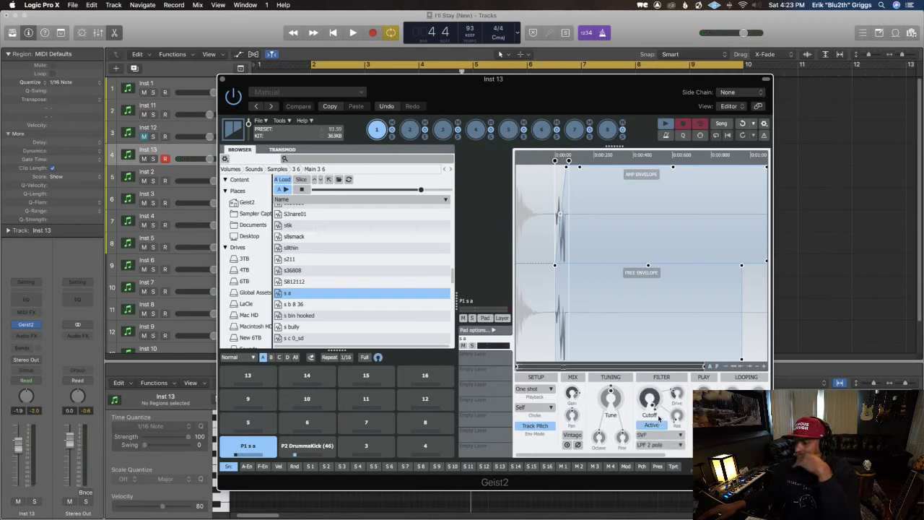
left_click(657, 436)
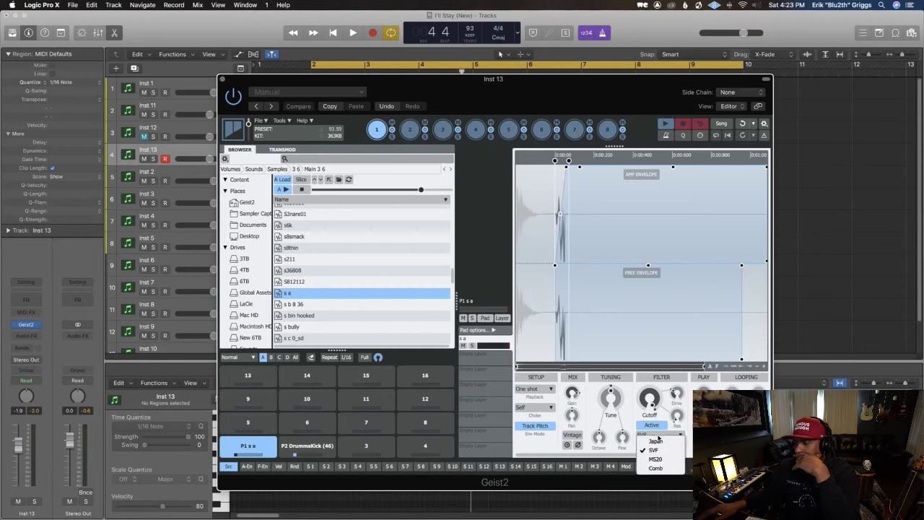
left_click(653, 450)
left_click(658, 442)
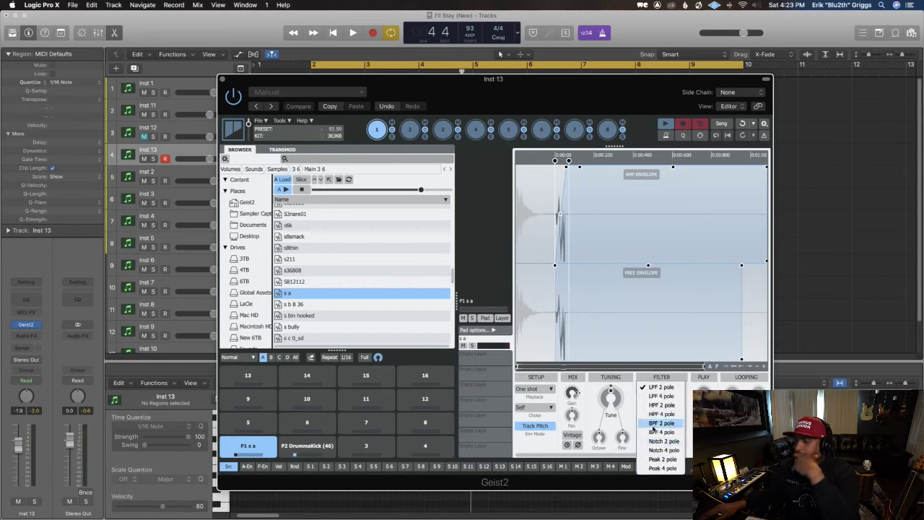
left_click(661, 405)
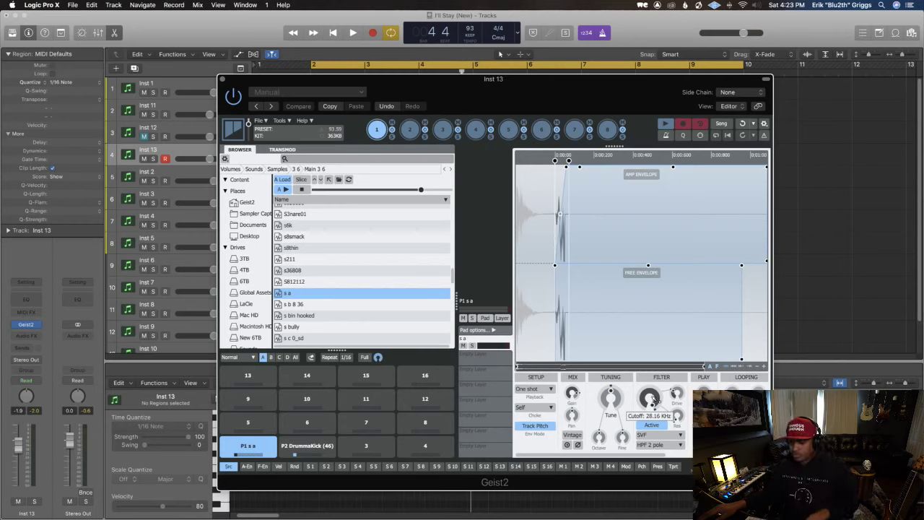
left_click_drag(652, 400, 657, 435)
key("space")
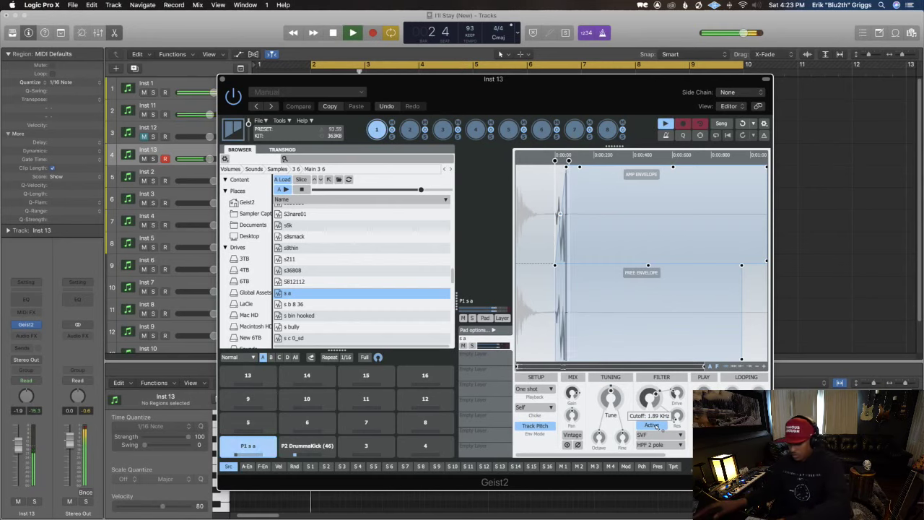
mouse_move(639, 391)
left_mouse_down()
mouse_move(650, 421)
mouse_move(652, 402)
left_mouse_up()
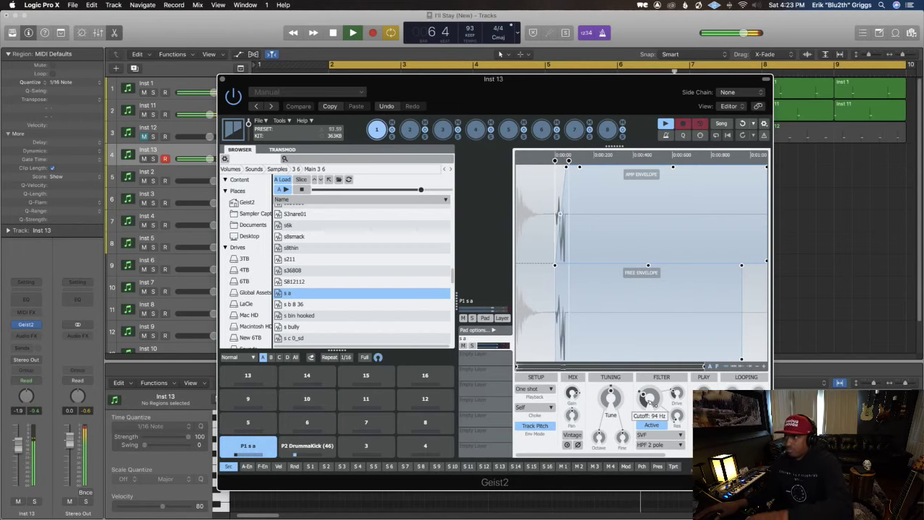
Step: Record a two-bar part with sample s a on the Inst 13 track from bar 2 and close the instrument window
key("space")
key("space")
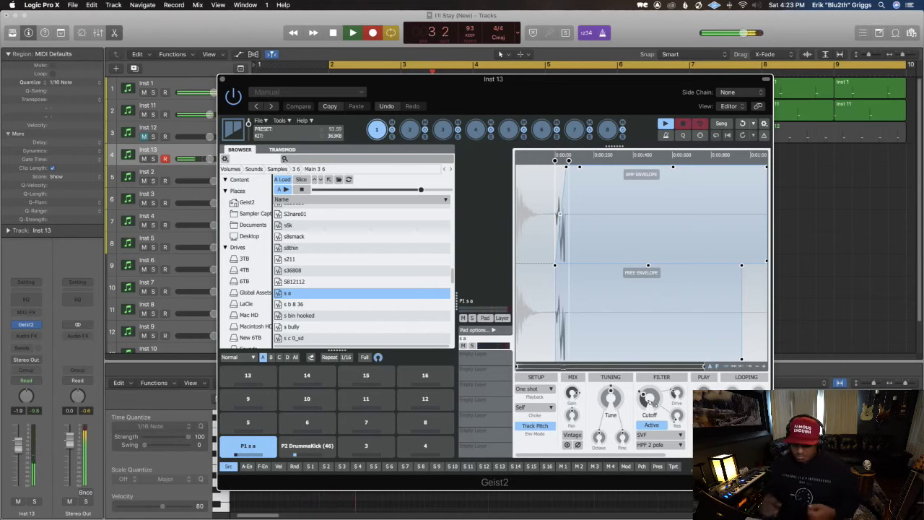
key("space")
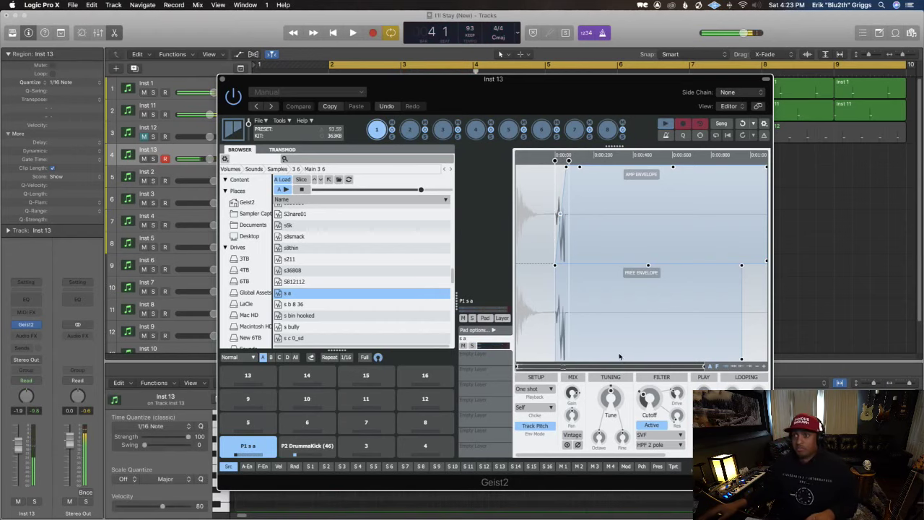
left_click(222, 78)
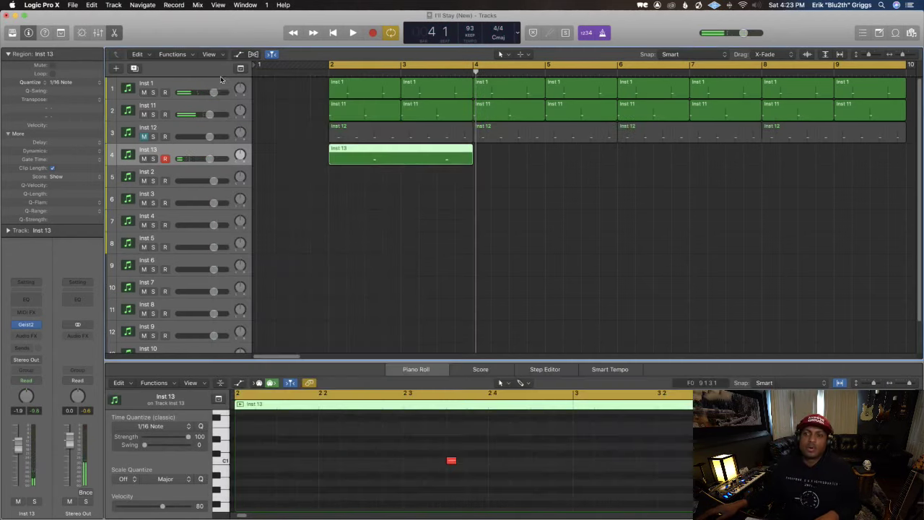
Step: Play the loop to check the new Inst 13 region against the Inst 1 and Inst 11 parts
left_click(412, 265)
left_click(419, 160)
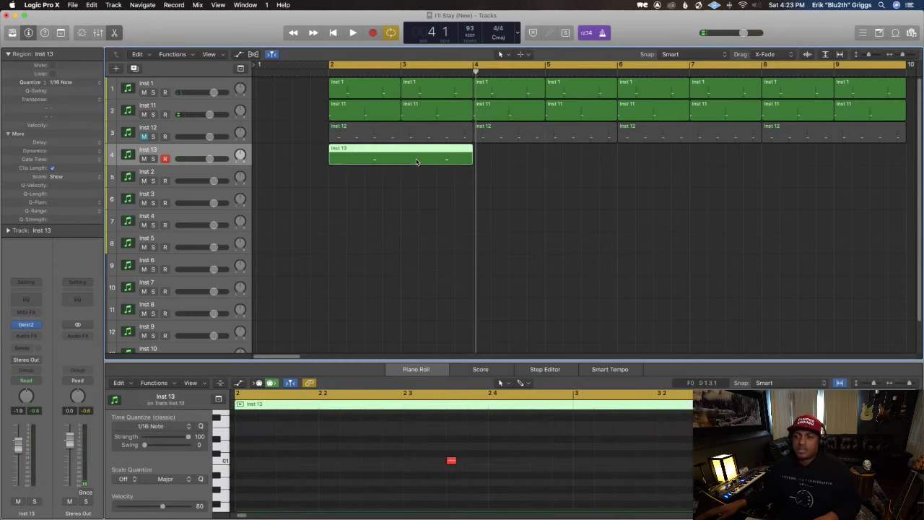
left_click(434, 202)
key("space")
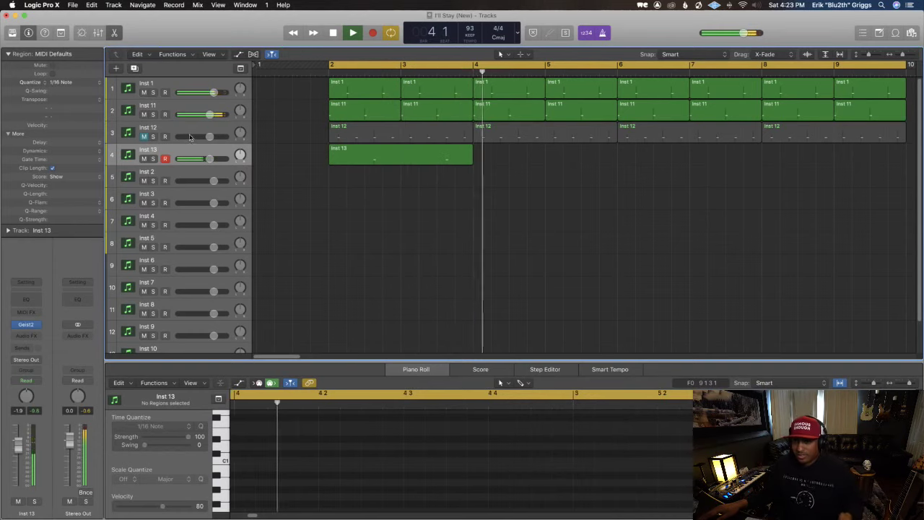
left_click(402, 154)
double_click(54, 143)
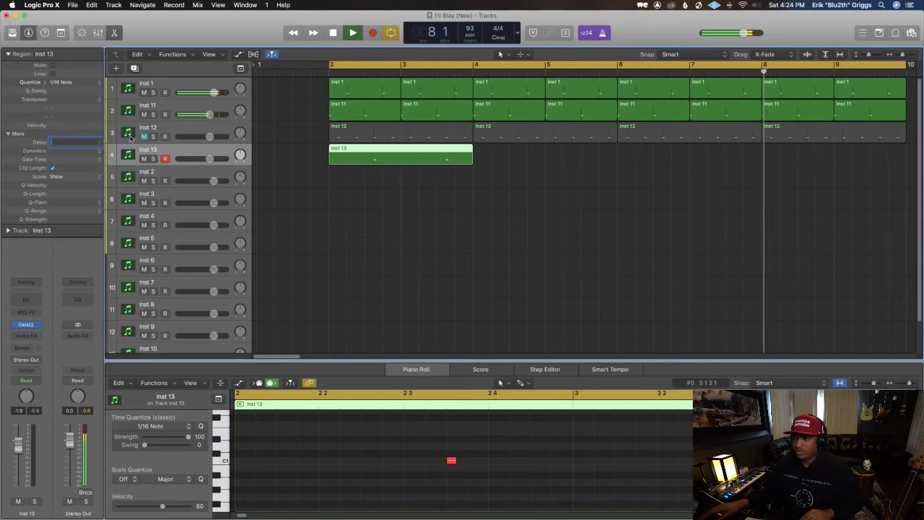
left_click(388, 171)
Step: Shorten the cycle range to the two bars from bar 2 to bar 4 and restart the loop
key("super+Left")
key("space")
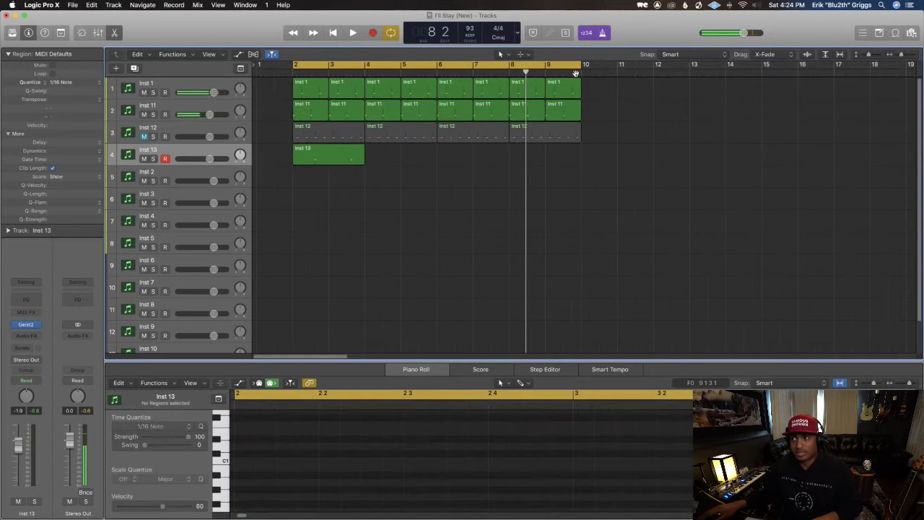
left_click_drag(583, 67, 365, 70)
key("super+Right")
key("space")
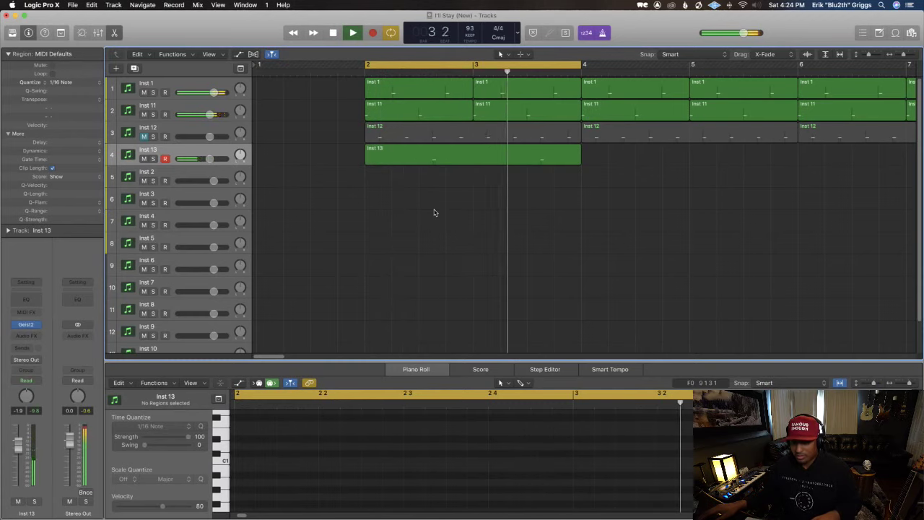
Step: Delay the Inst 13 region, trying 10 ticks and settling on 20 ticks while the loop plays
left_click(184, 156)
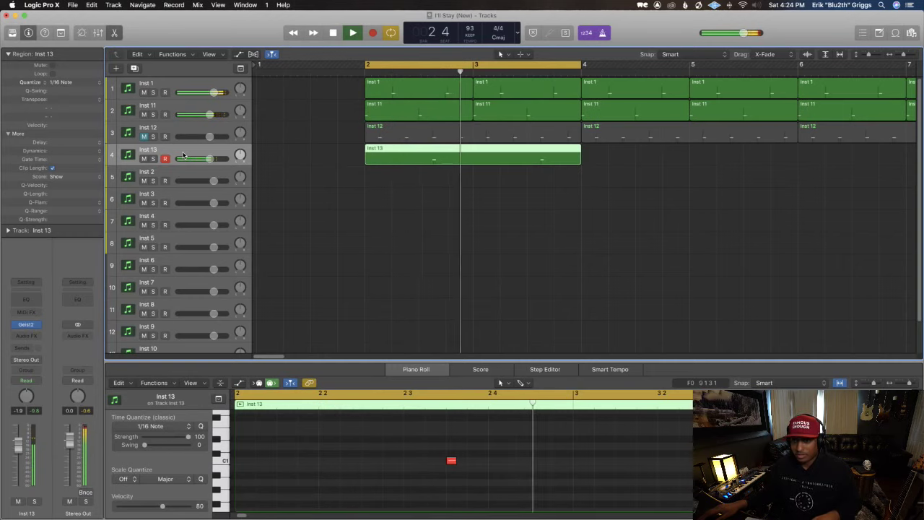
key("space")
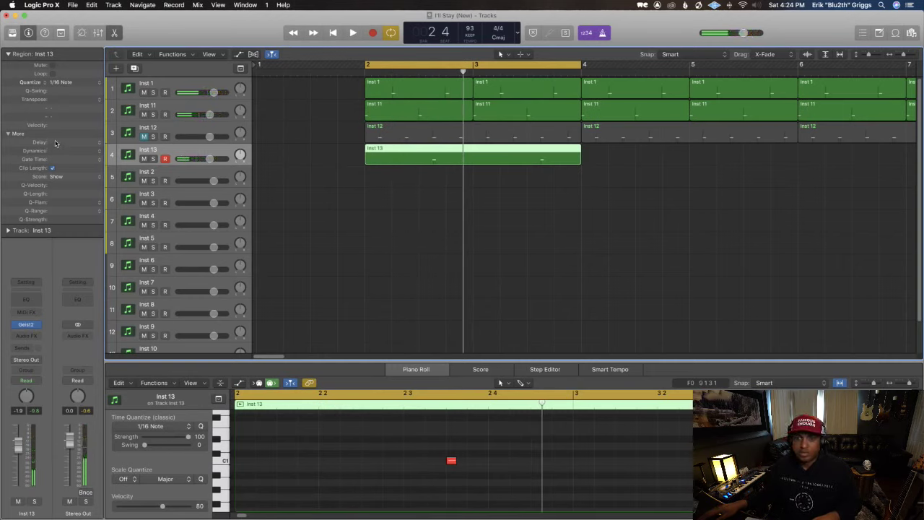
left_click_drag(55, 142, 55, 142)
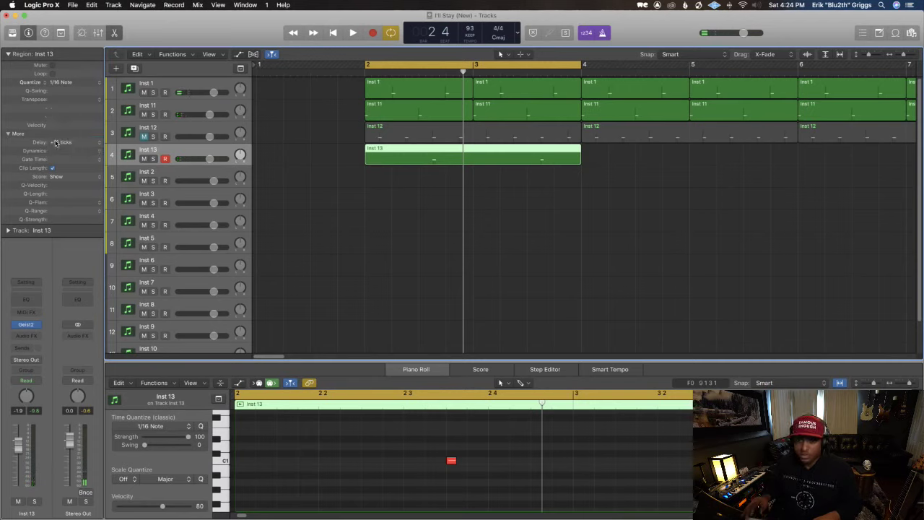
key("space")
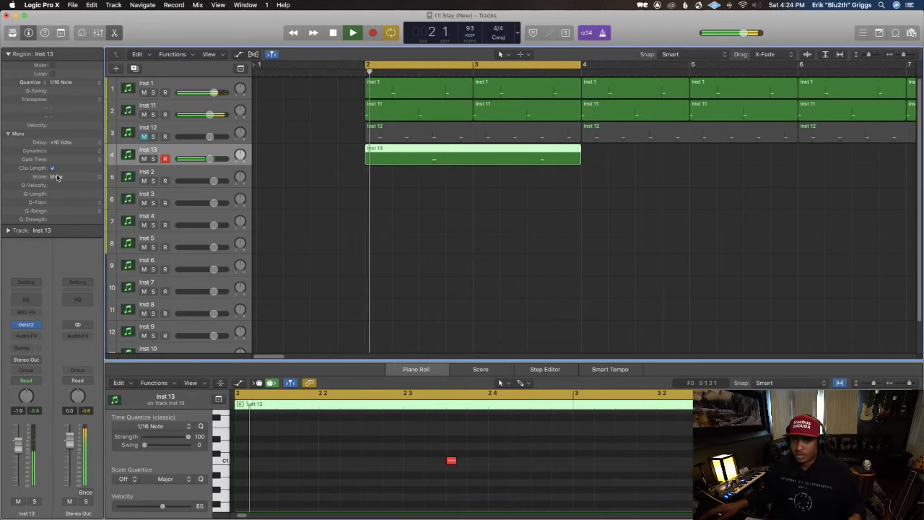
double_click(58, 142)
type("20")
key("Return")
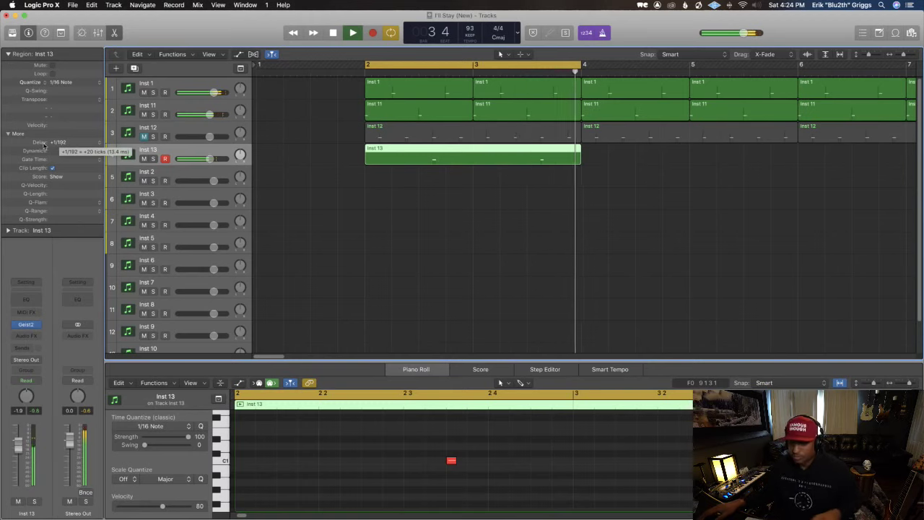
key("space")
Step: Load the Spectrasonics Stylus RMX instrument in stereo on the Inst 2 track
left_click(190, 171)
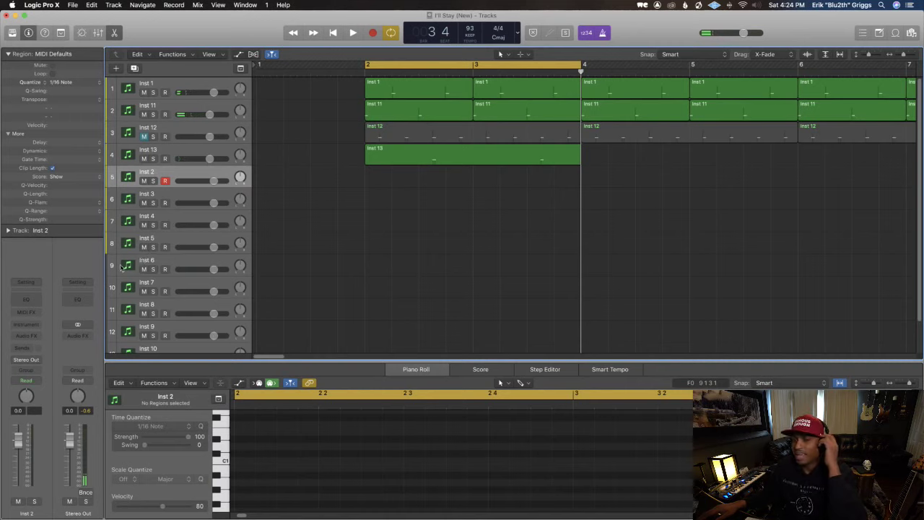
left_click(34, 325)
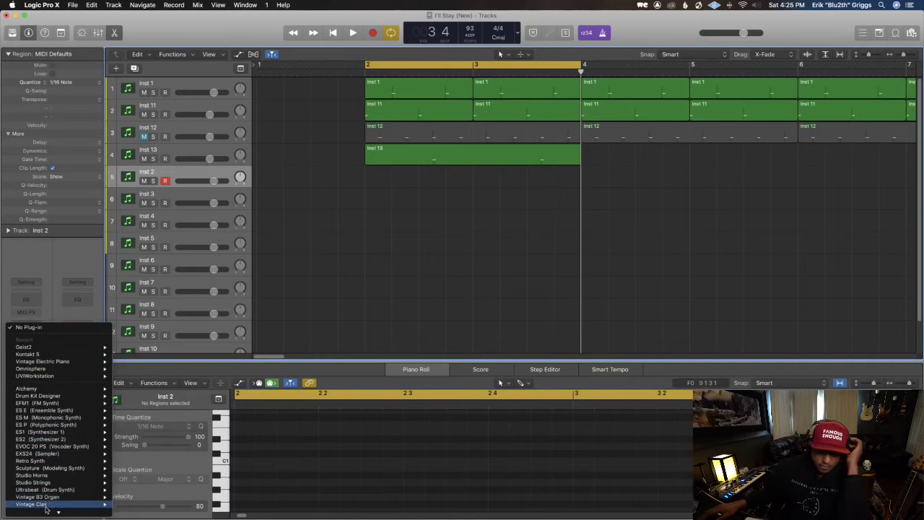
mouse_move(52, 517)
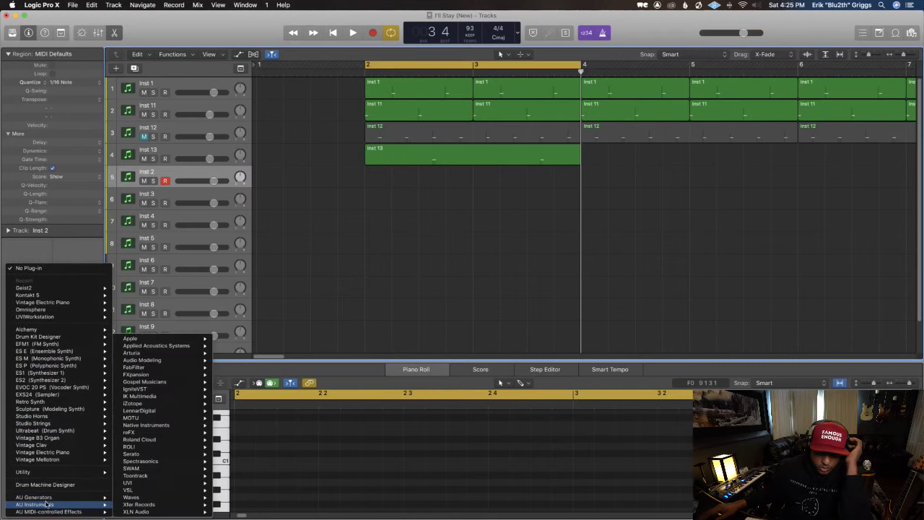
mouse_move(156, 462)
mouse_move(237, 478)
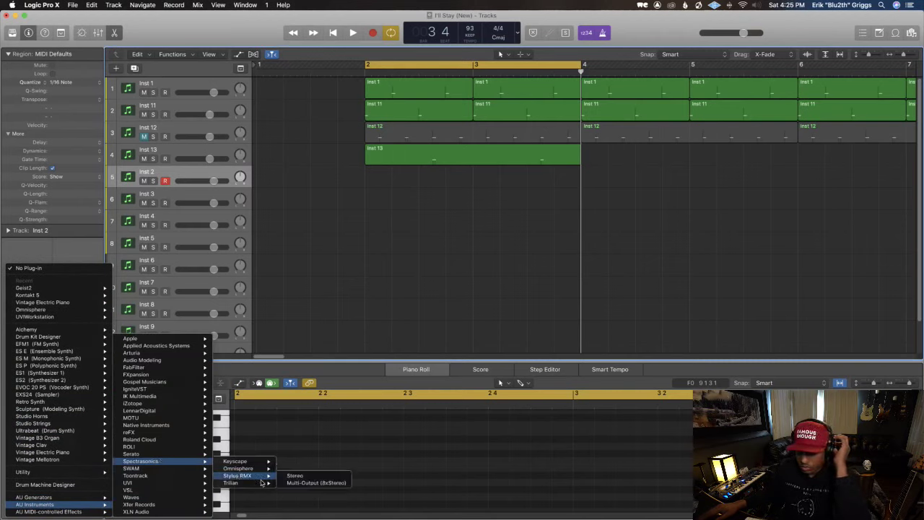
left_click(296, 476)
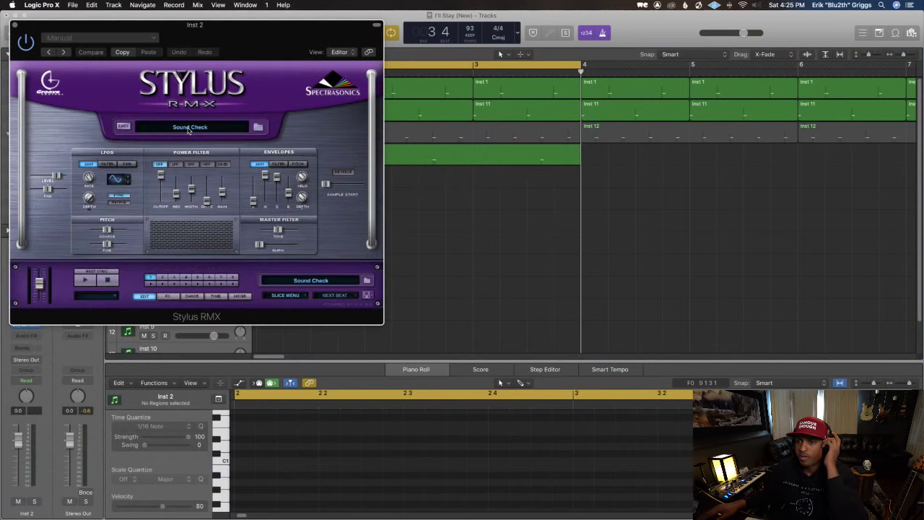
Step: Load the Perc Acoustic Menu from the Sound Menus percussion suite in Stylus RMX and move its window clear of the track inspector
left_click(190, 129)
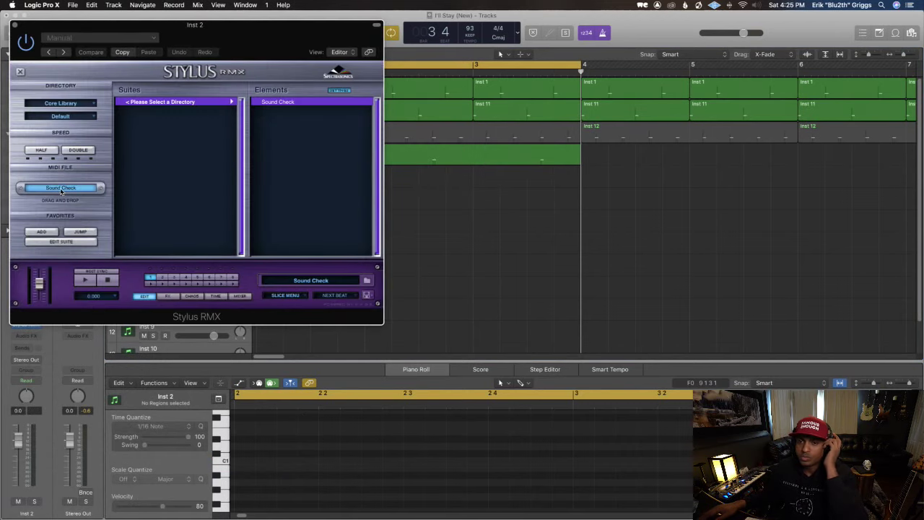
left_click(60, 116)
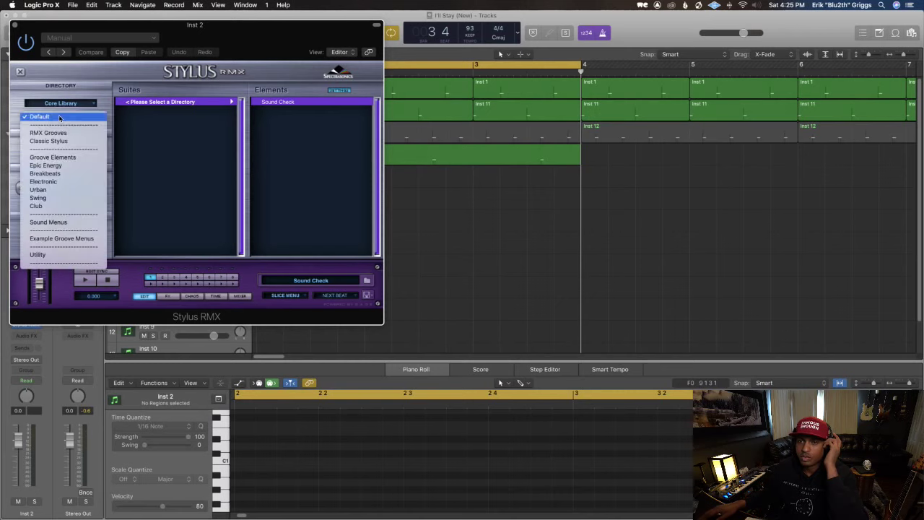
left_click(59, 228)
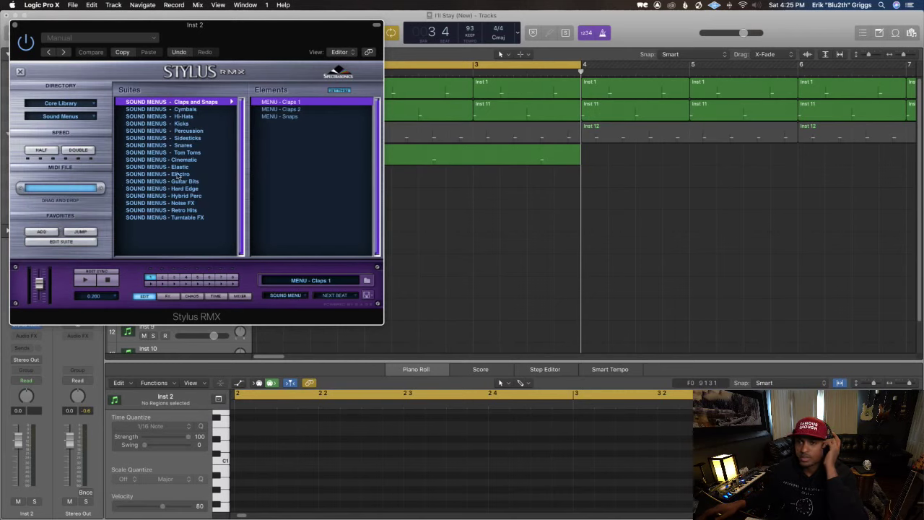
left_click(212, 130)
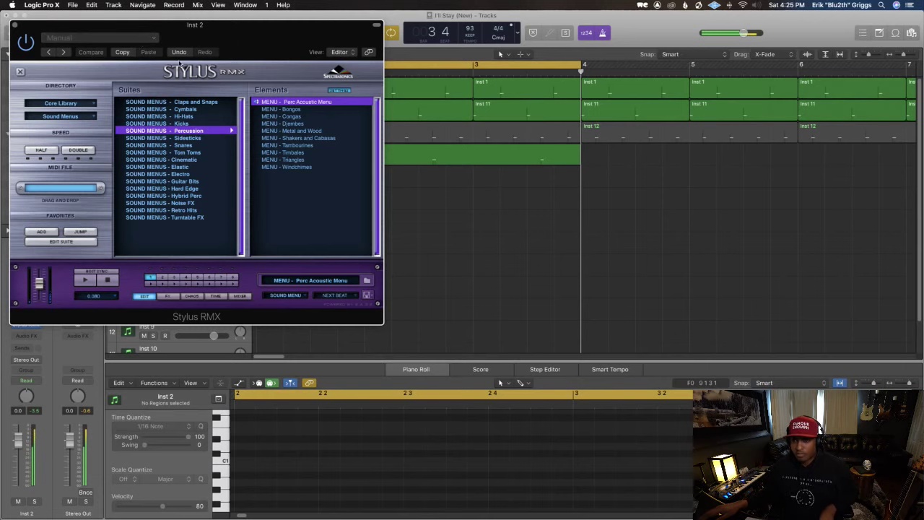
left_click_drag(174, 30, 356, 131)
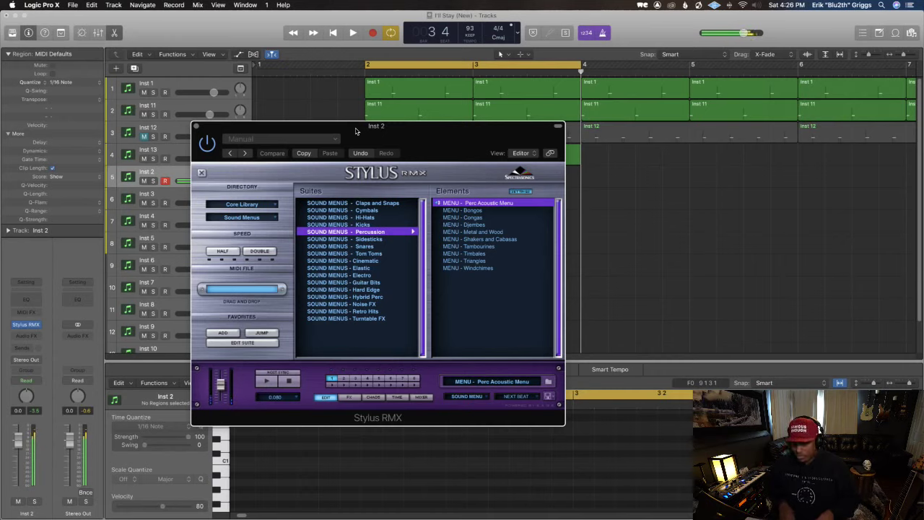
Step: Rehearse over the loop, record a one-bar percussion part on the Inst 2 track from bar 2, and hide the instrument window
key("space")
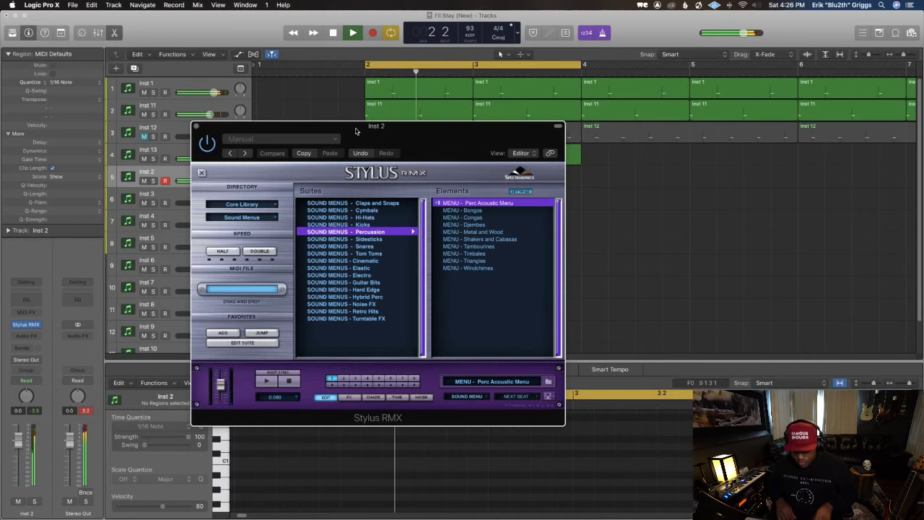
key("space")
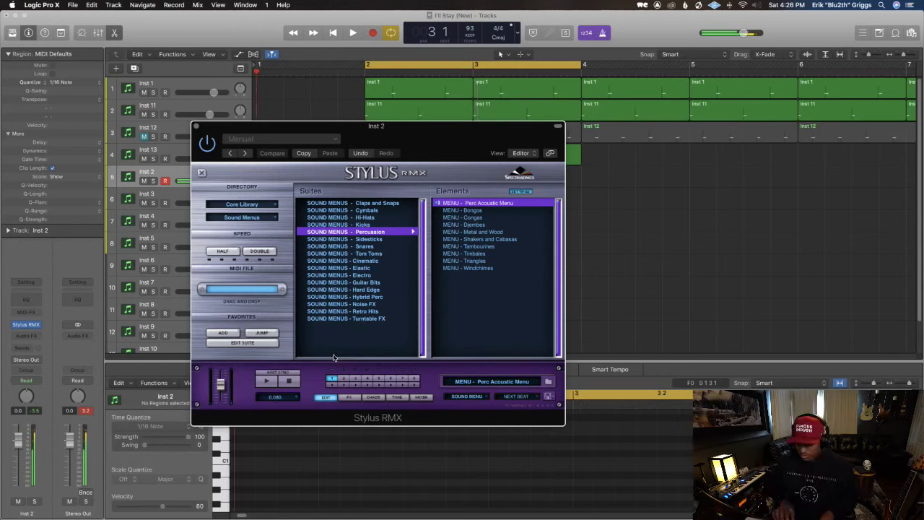
key("r")
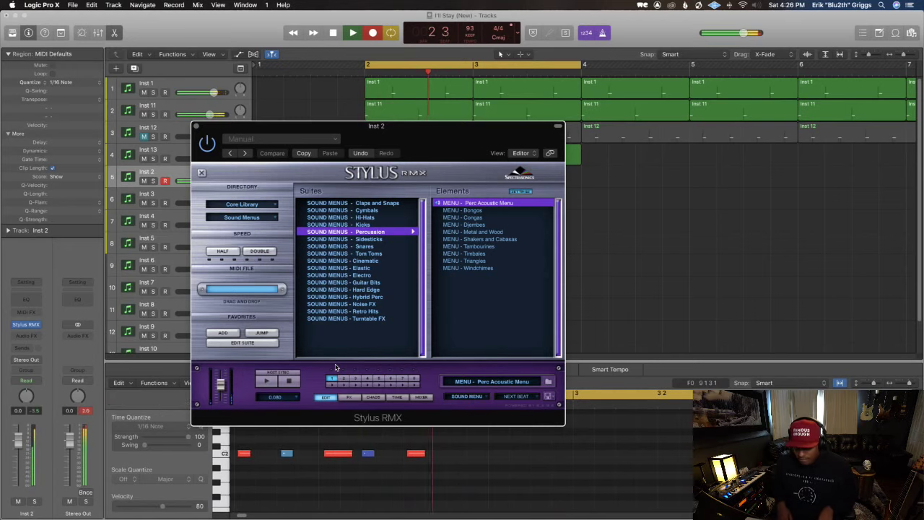
key("space")
key("space")
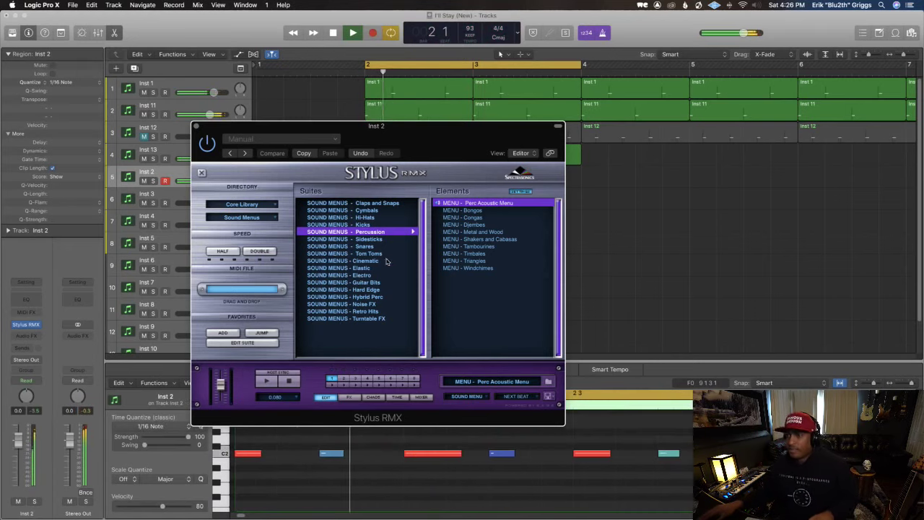
key("v")
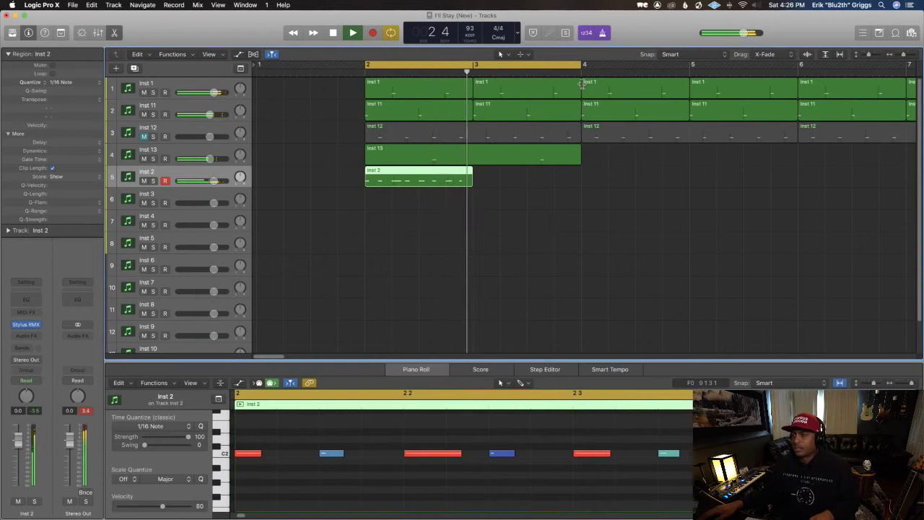
Step: Shorten the cycle range to bar 2 only and play the loop to check the Inst 2 part
key("space")
left_click_drag(582, 69, 473, 72)
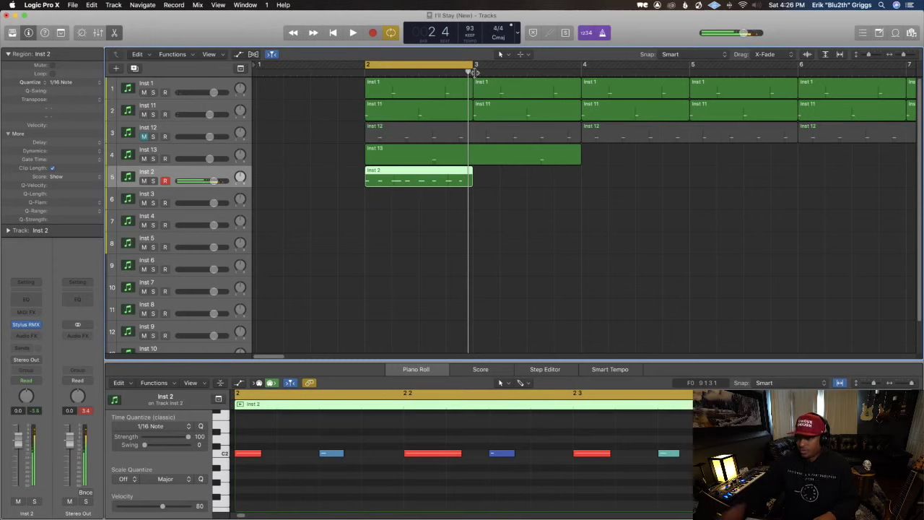
key("space")
left_click(508, 287)
key("super+Right")
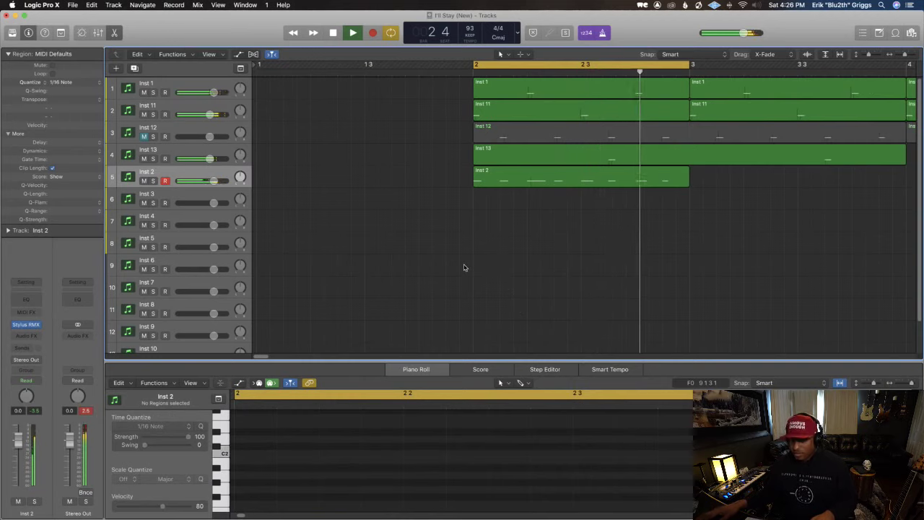
key("super+Left")
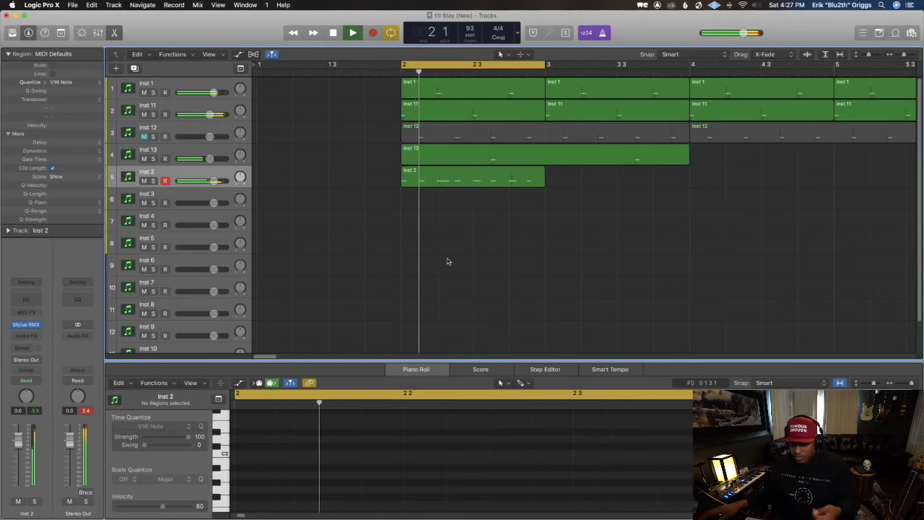
Step: Delete the one-bar Inst 2 region and replay the loop without it
left_click(451, 181)
key("space")
key("Delete")
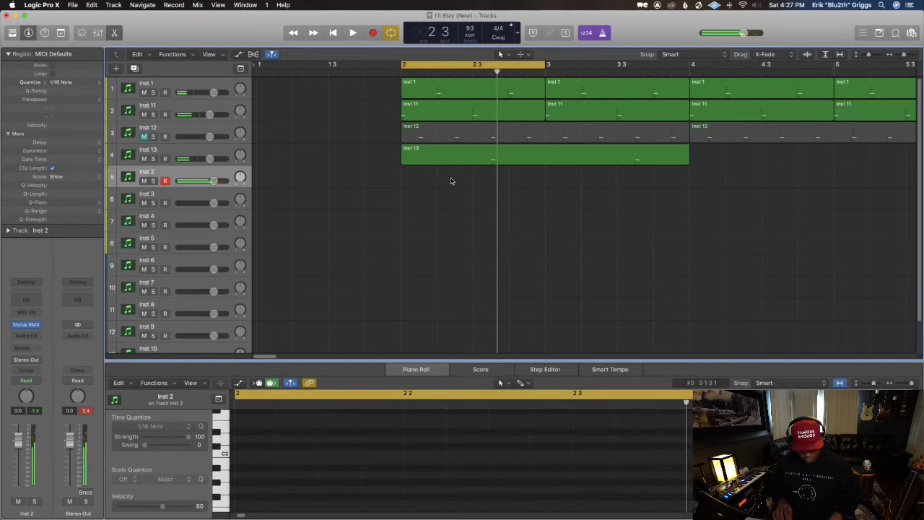
key("space")
key("space")
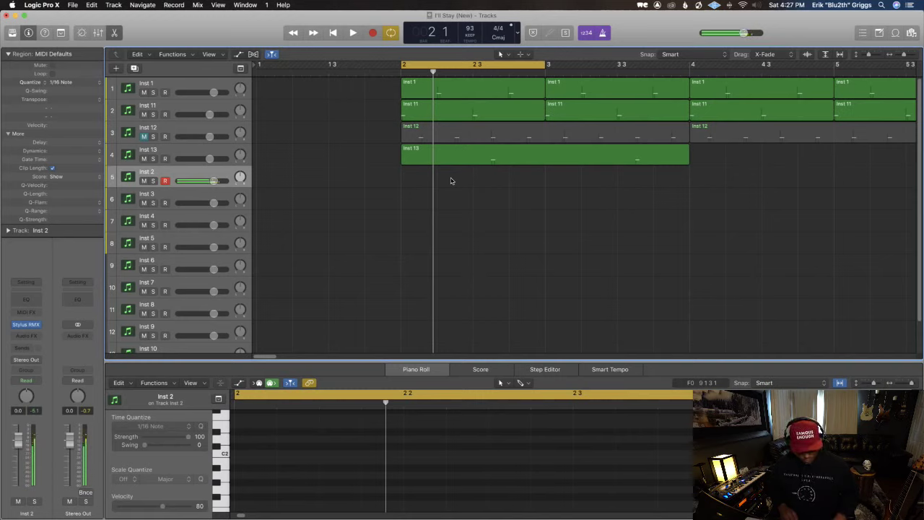
Step: Insert a stereo Phaser effect on the Inst 2 track and audition the percussion over the loop
left_click(26, 336)
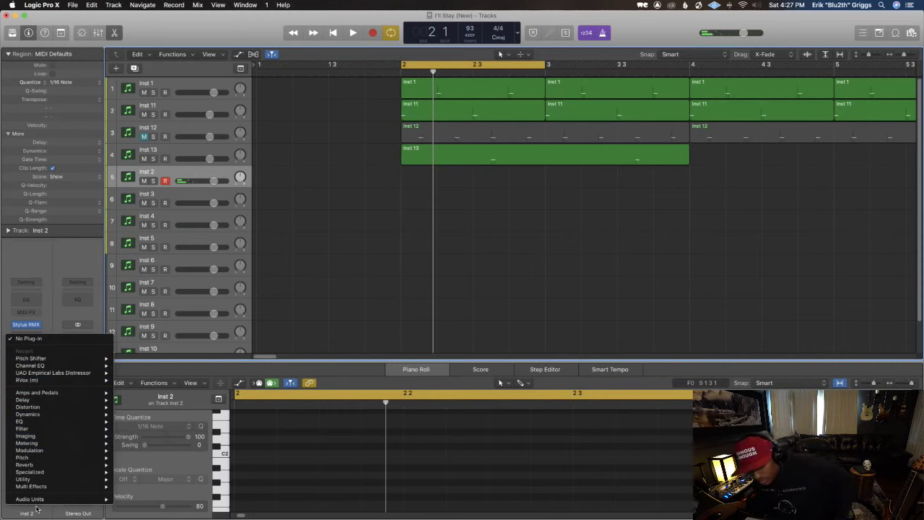
mouse_move(35, 499)
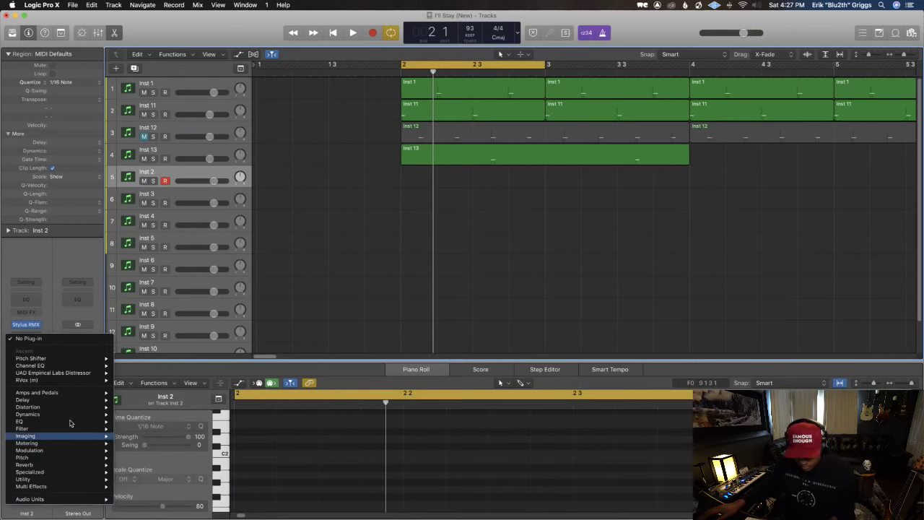
mouse_move(56, 452)
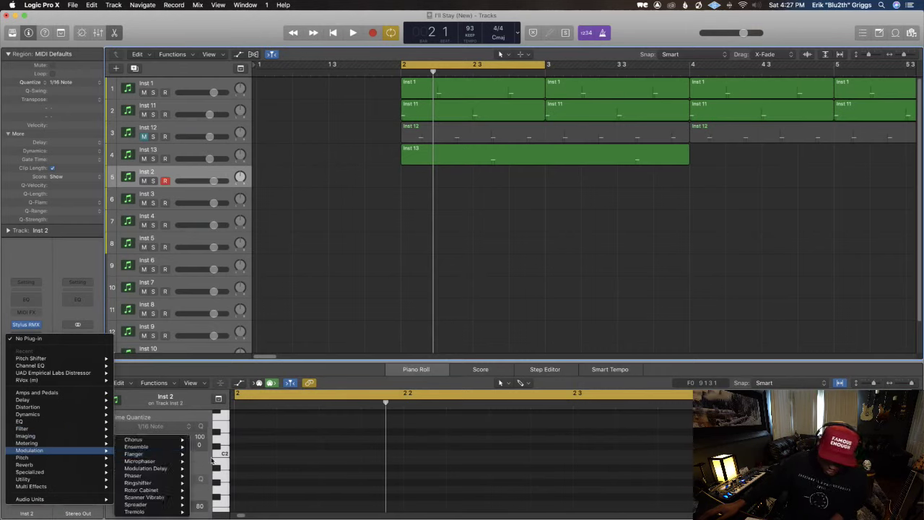
mouse_move(152, 475)
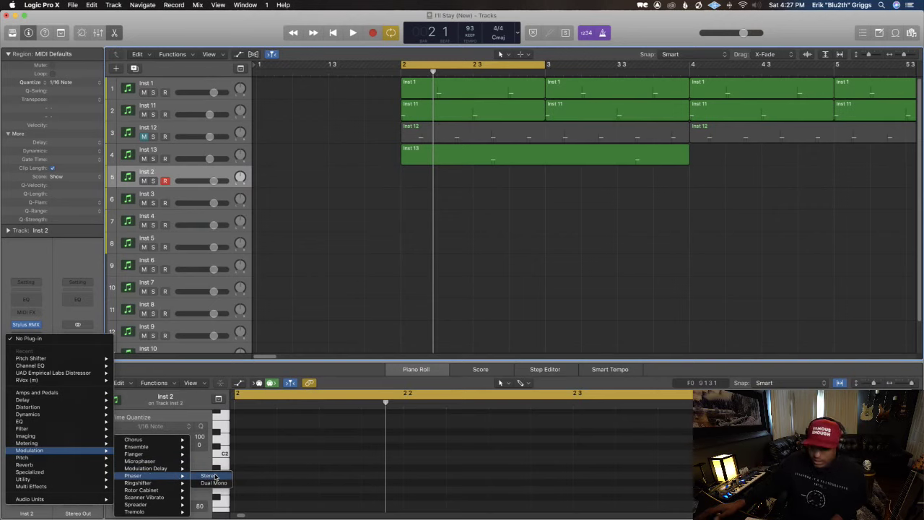
left_click(209, 475)
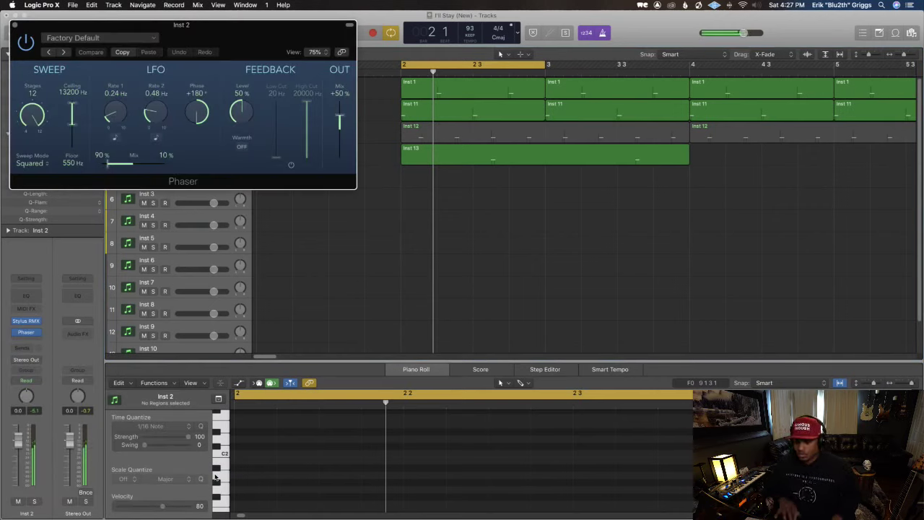
key("space")
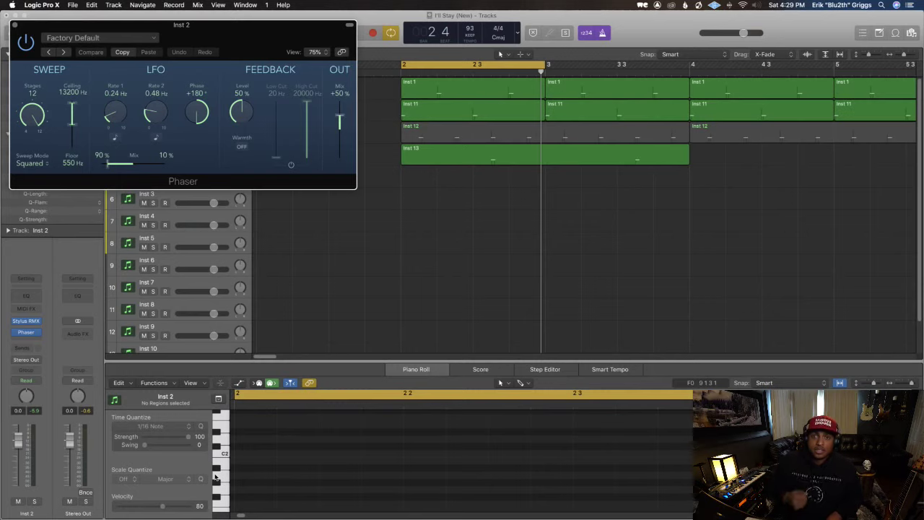
left_click(215, 477)
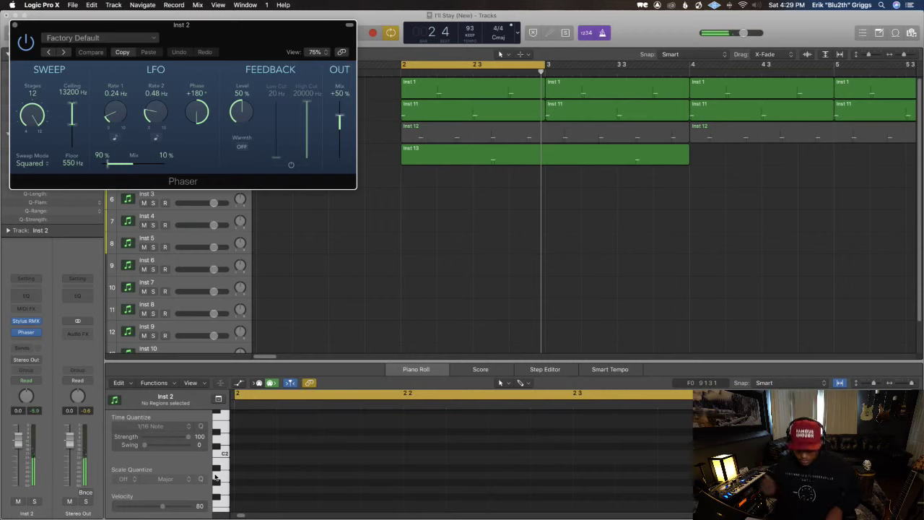
key("r")
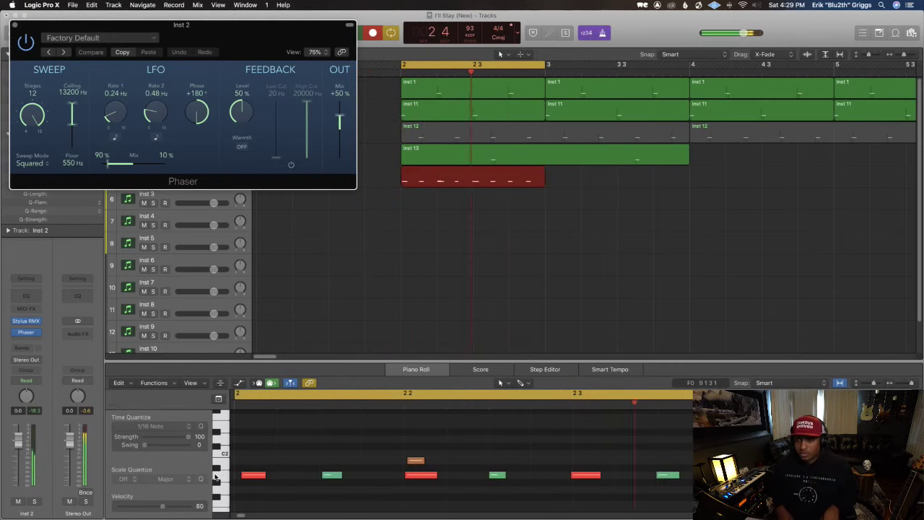
key("space")
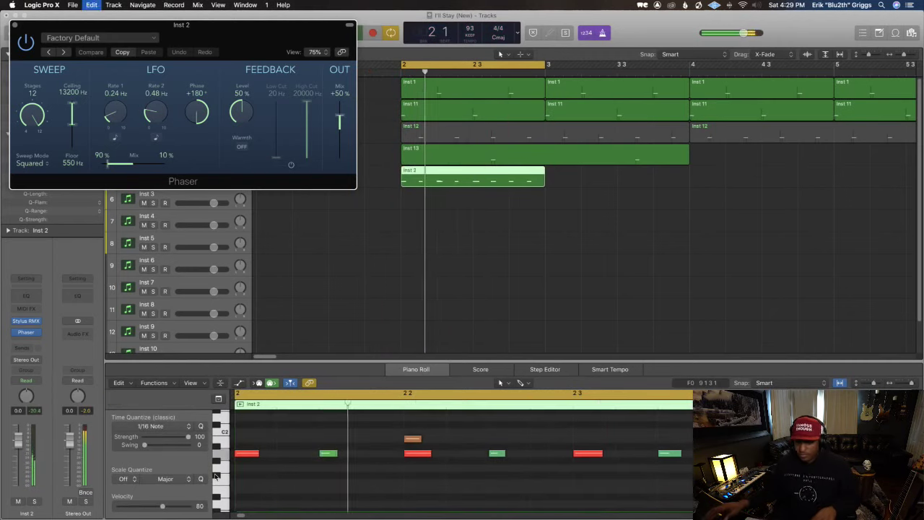
key("Delete")
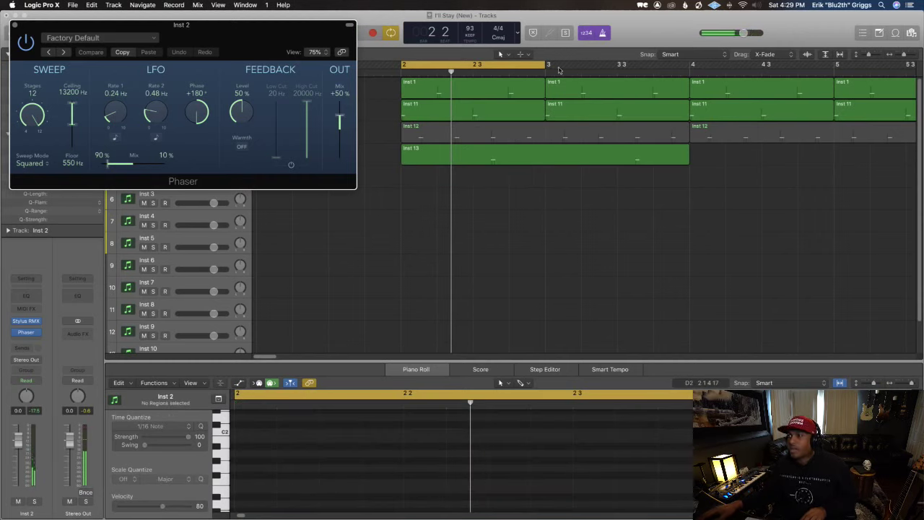
Step: Extend the cycle range through bar 3 and record the Inst 2 percussion part over it, discarding the first take and recording again
left_click_drag(547, 66, 693, 66)
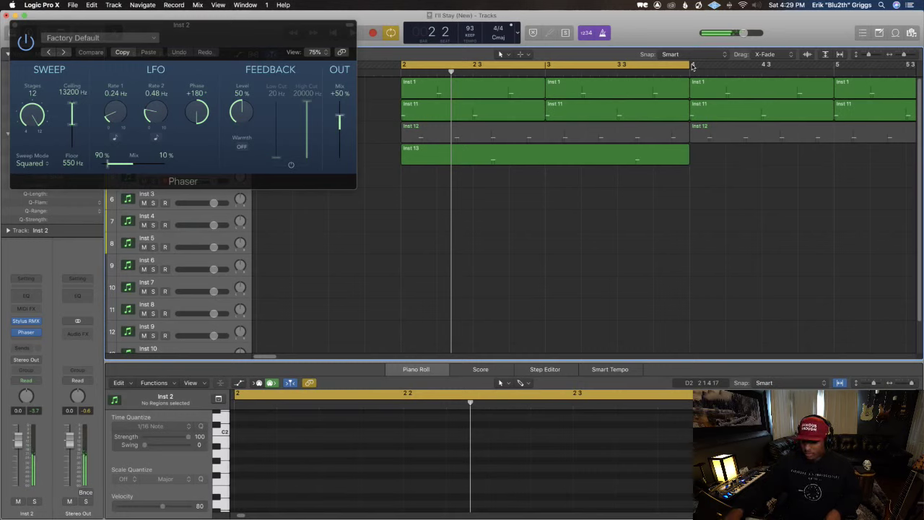
key("r")
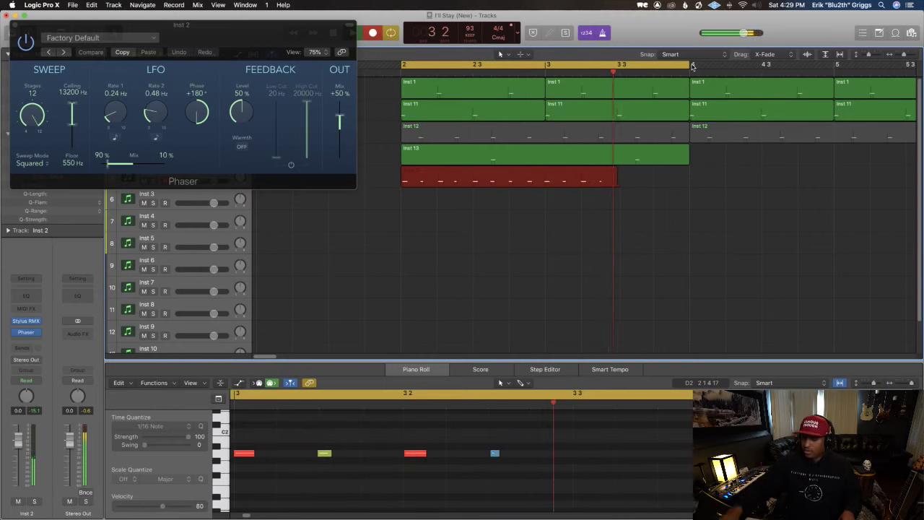
key("space")
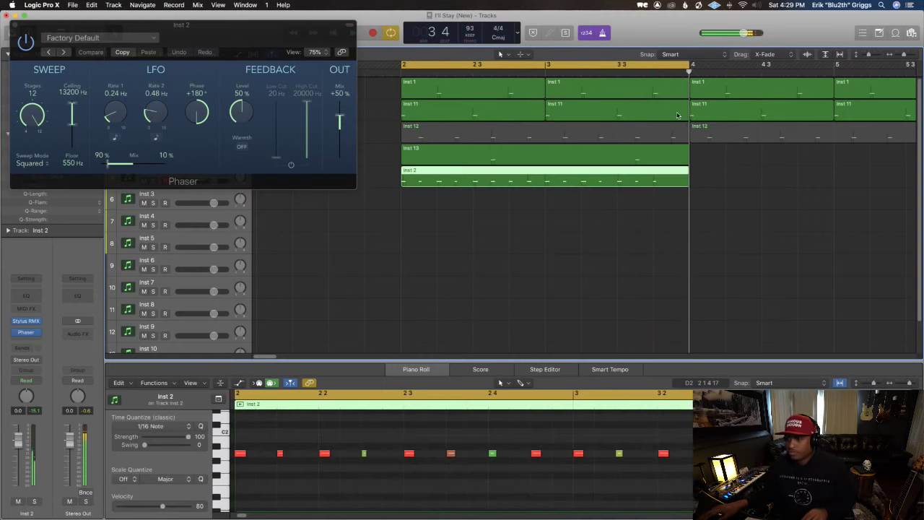
key("Delete")
key("r")
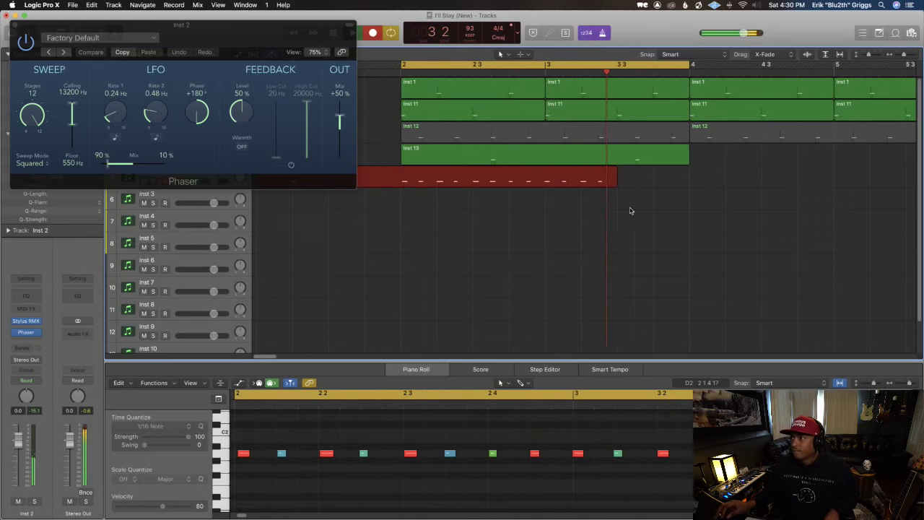
key("space")
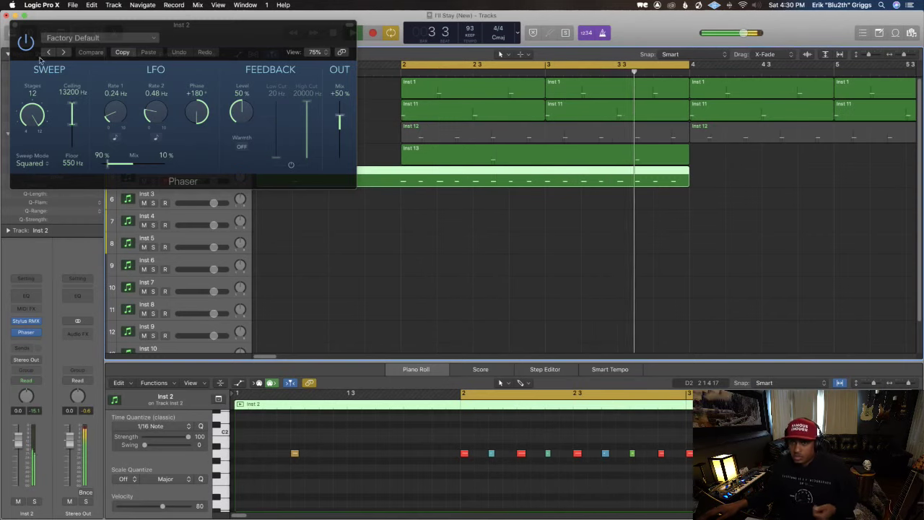
Step: Close the Phaser window and trim the start of the Inst 2 region to bar 2
left_click(15, 26)
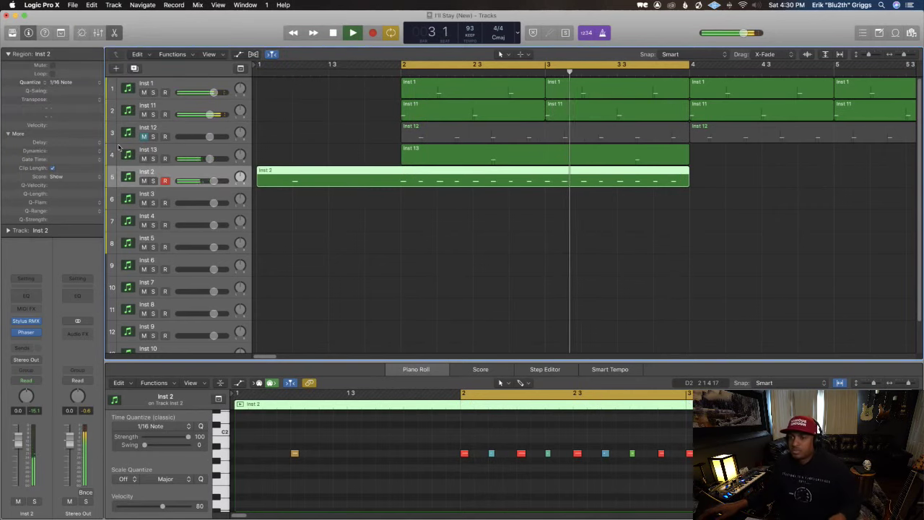
left_click_drag(257, 187, 402, 188)
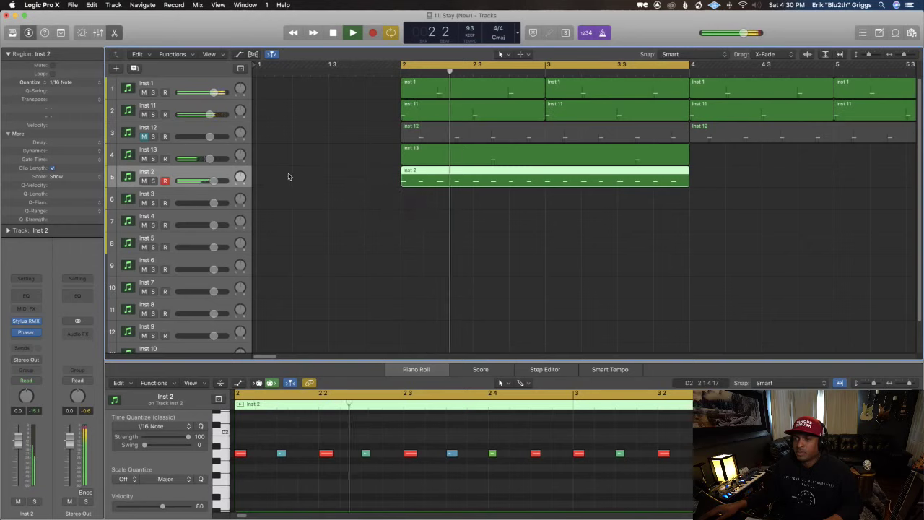
Step: Select the Inst 13 track and pan the Inst 2 track to the right of centre while the loop plays
left_click(189, 163)
mouse_move(240, 155)
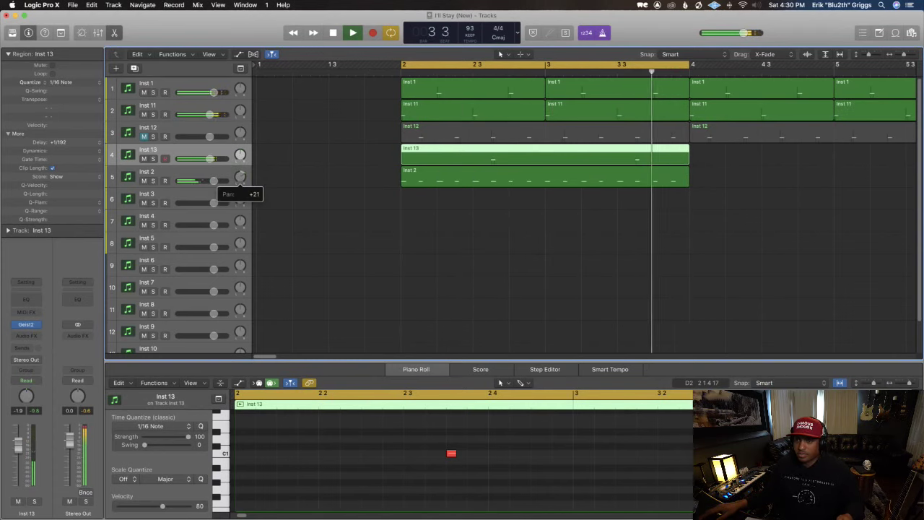
left_click_drag(240, 176, 239, 174)
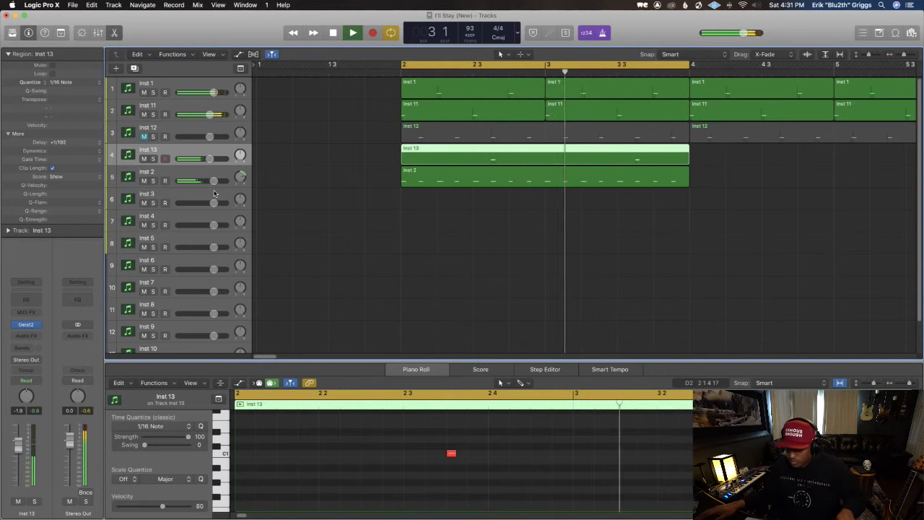
Step: Insert the Spectrasonics Trilian instrument on the Inst 10 track and move its window clear of the channel strip
scroll(202, 238, "down", 3)
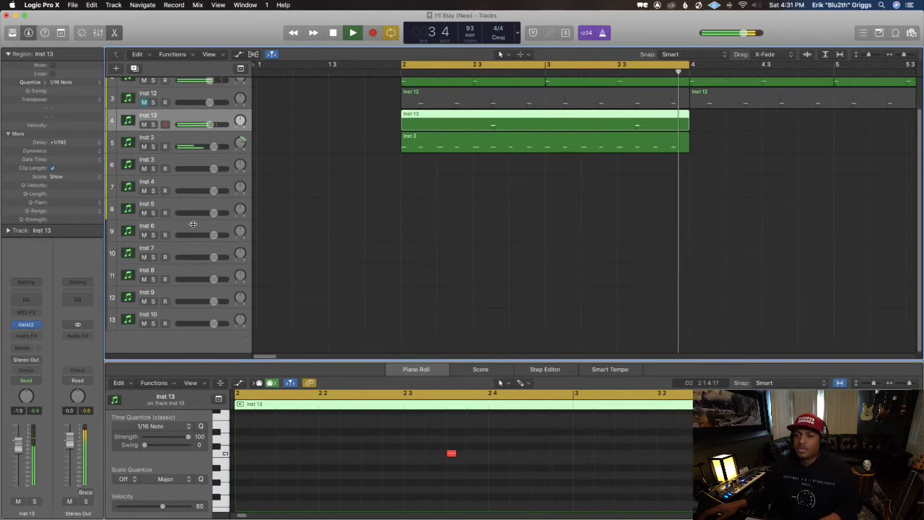
left_click(180, 318)
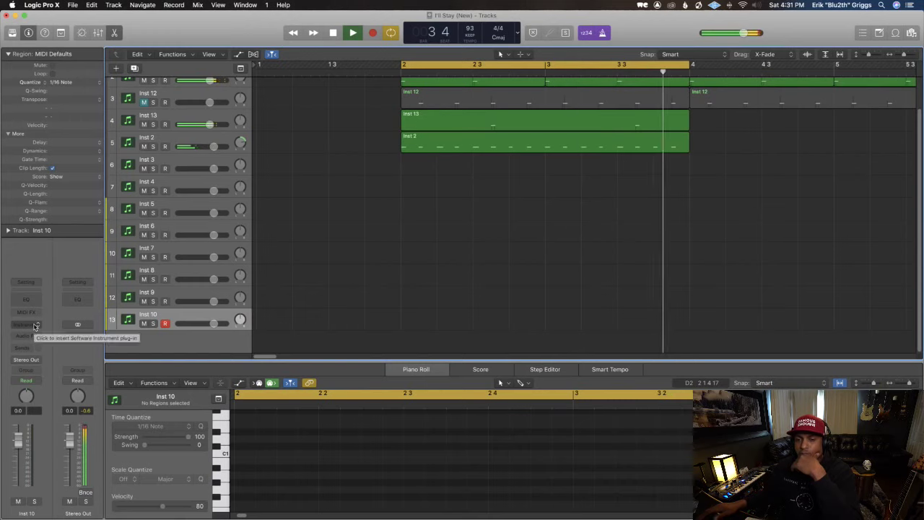
left_click(35, 326)
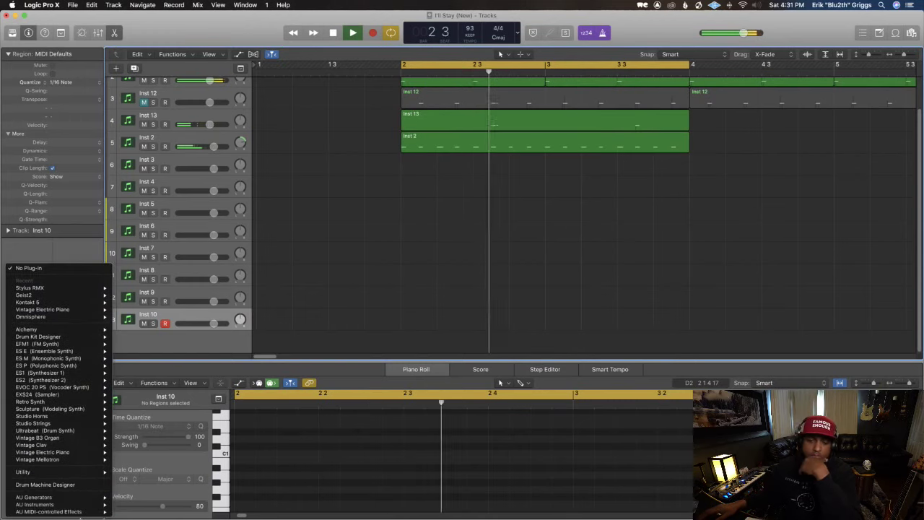
mouse_move(79, 504)
mouse_move(148, 504)
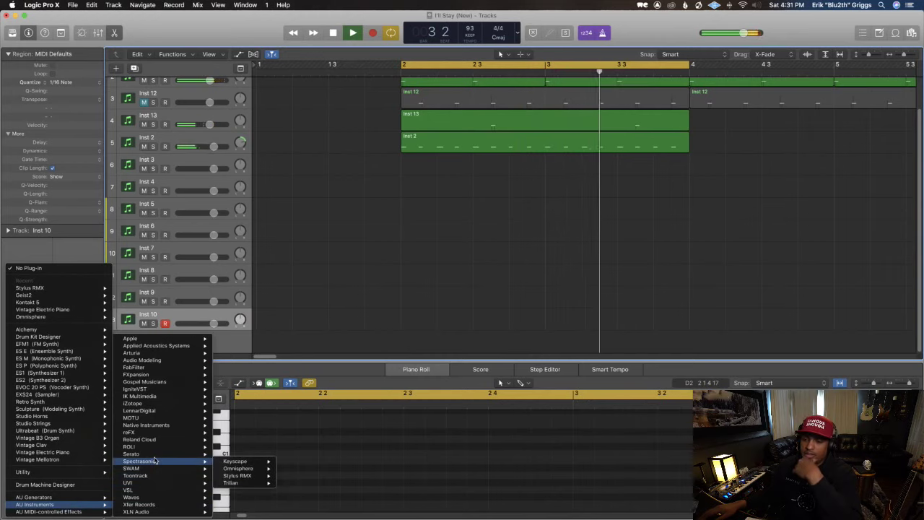
mouse_move(211, 478)
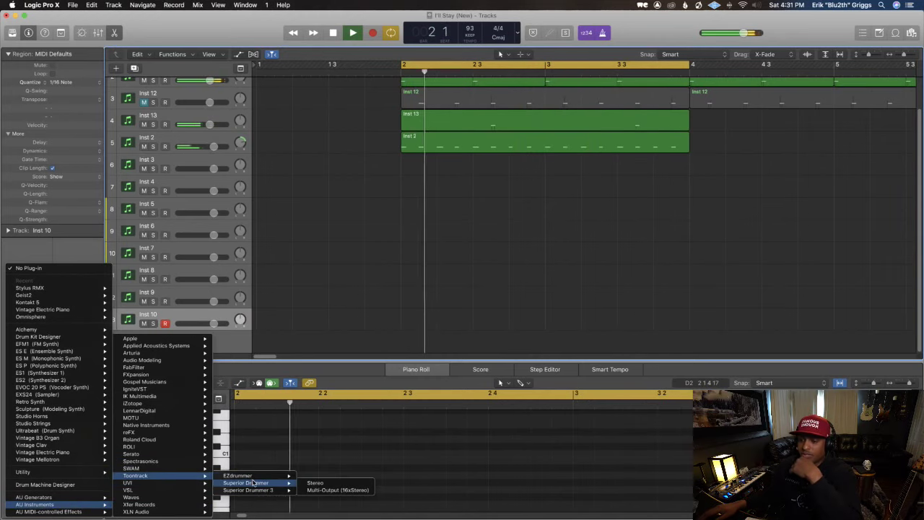
mouse_move(154, 462)
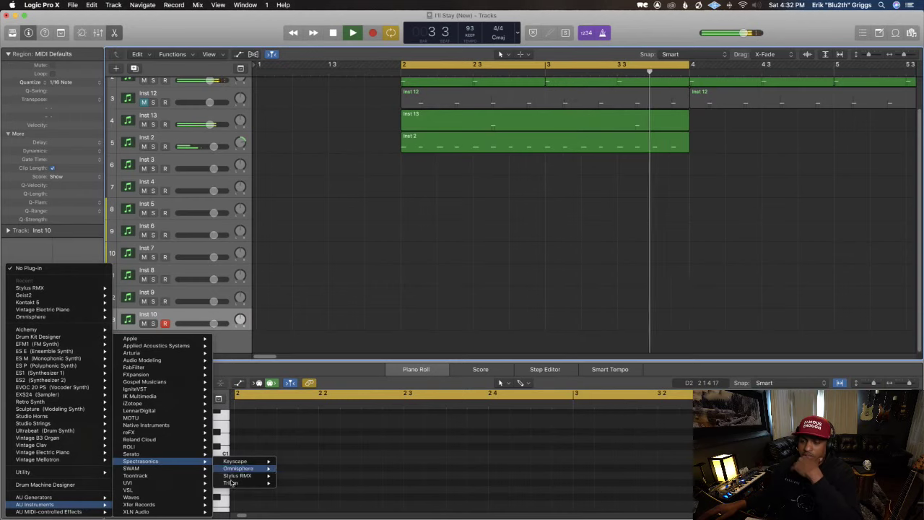
left_click(302, 483)
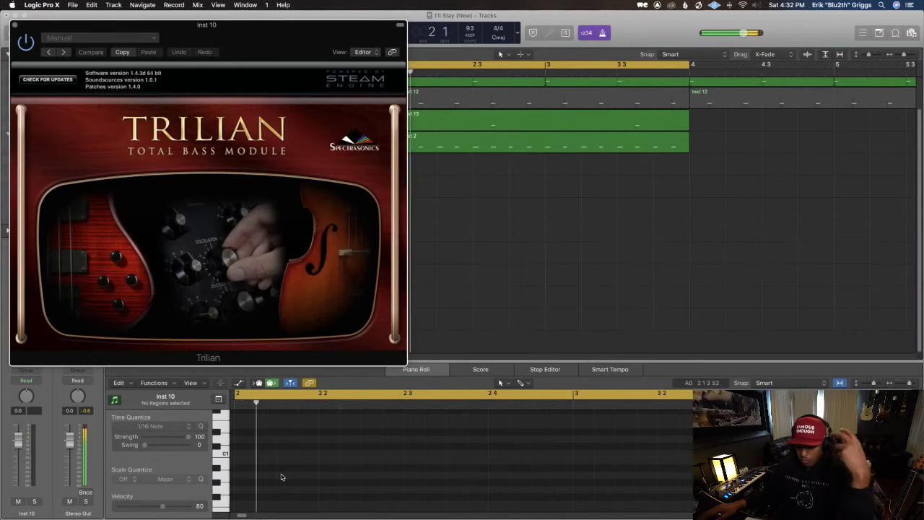
left_click_drag(228, 45, 409, 122)
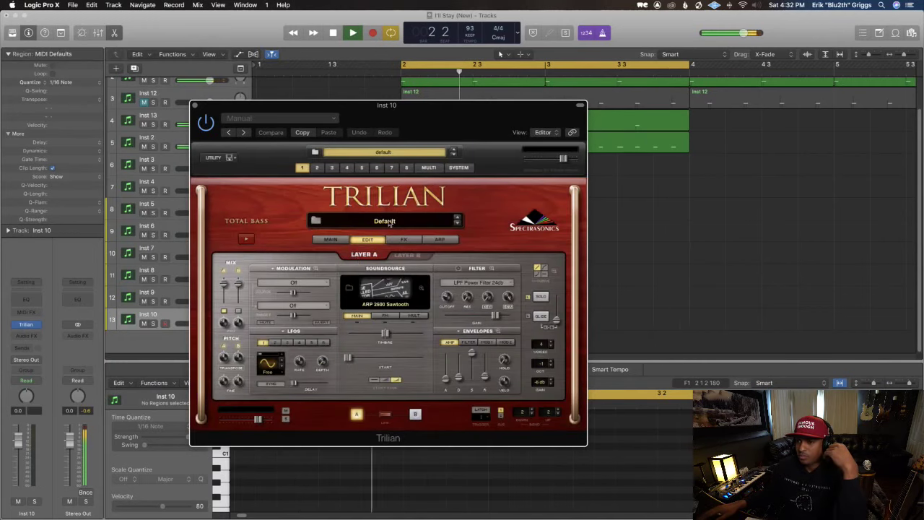
Step: Browse Trilian's Synth Bass patches by type and load TR-SH-101 Deep from the Soft and Warm type
left_click(389, 222)
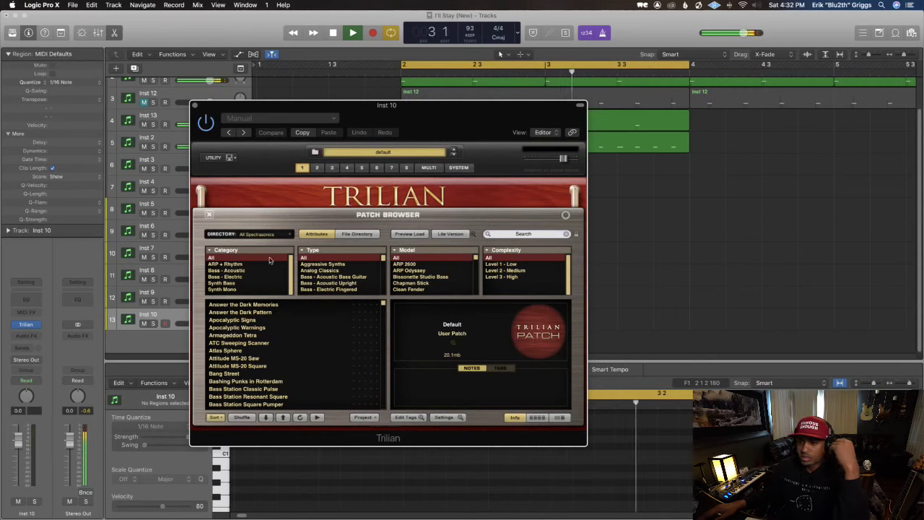
left_click(225, 283)
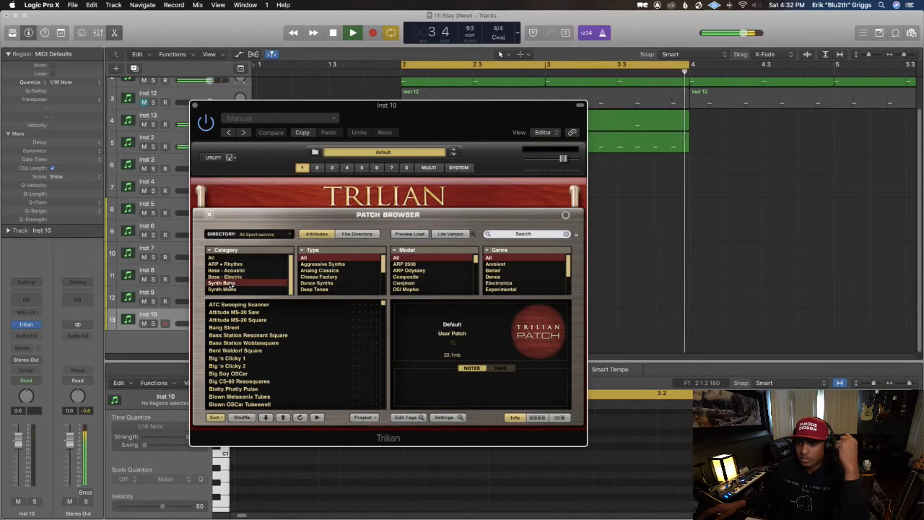
left_click(314, 289)
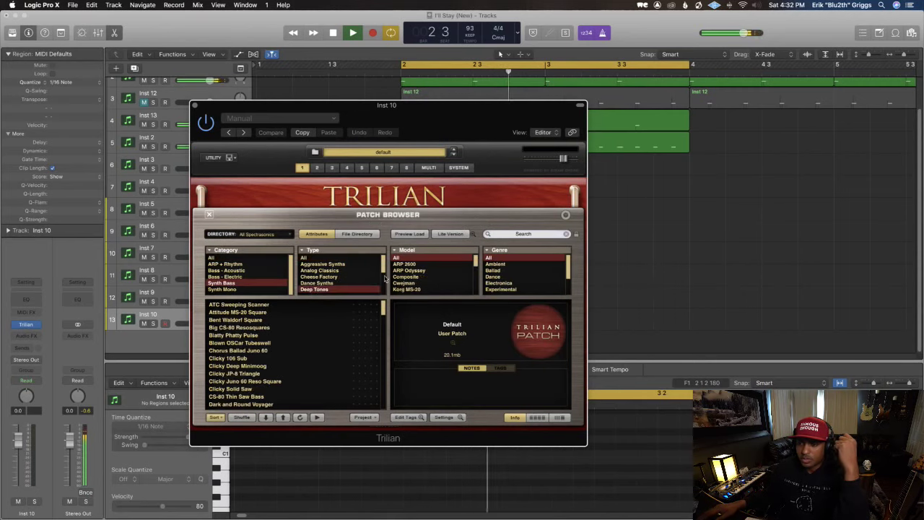
left_click(325, 272)
scroll(431, 279, "down", 5)
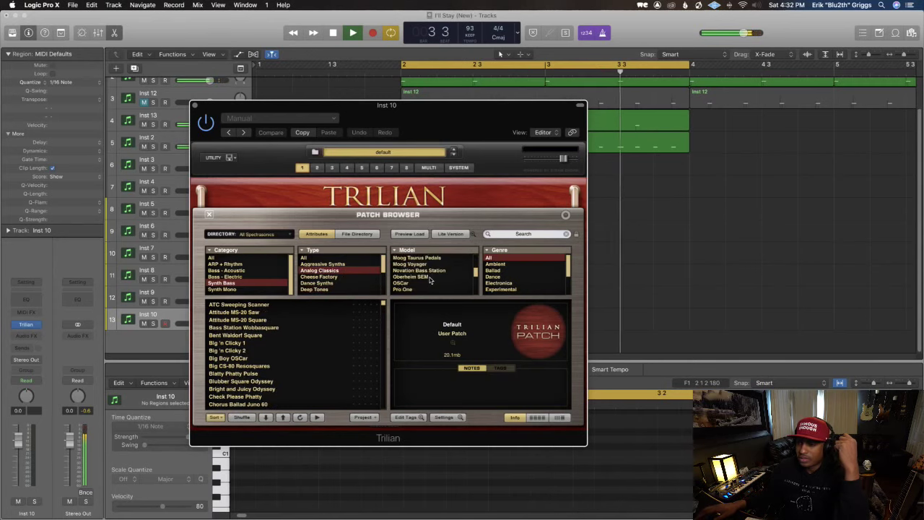
scroll(429, 279, "down", 3)
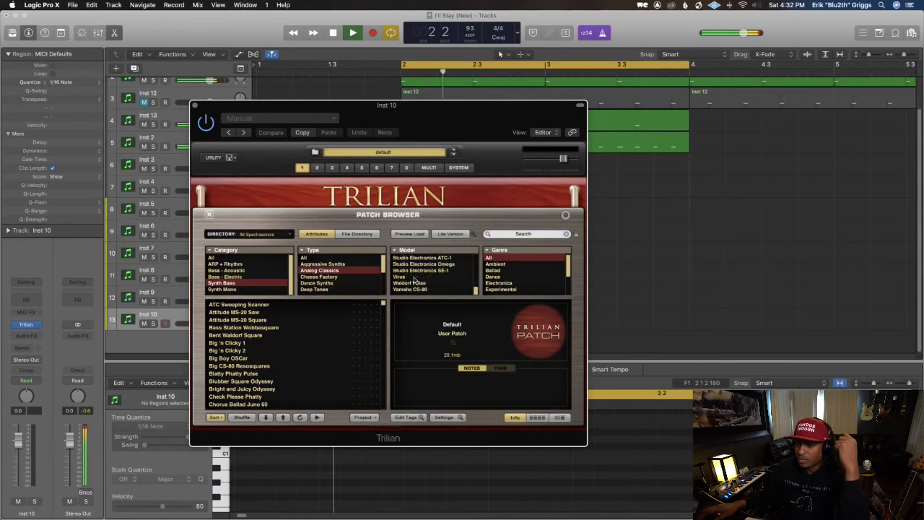
scroll(415, 279, "up", 5)
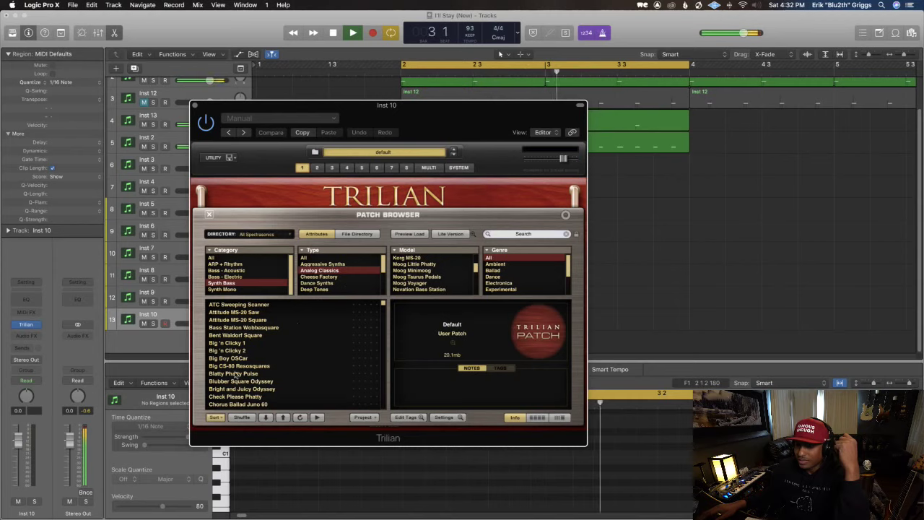
scroll(323, 271, "down", 4)
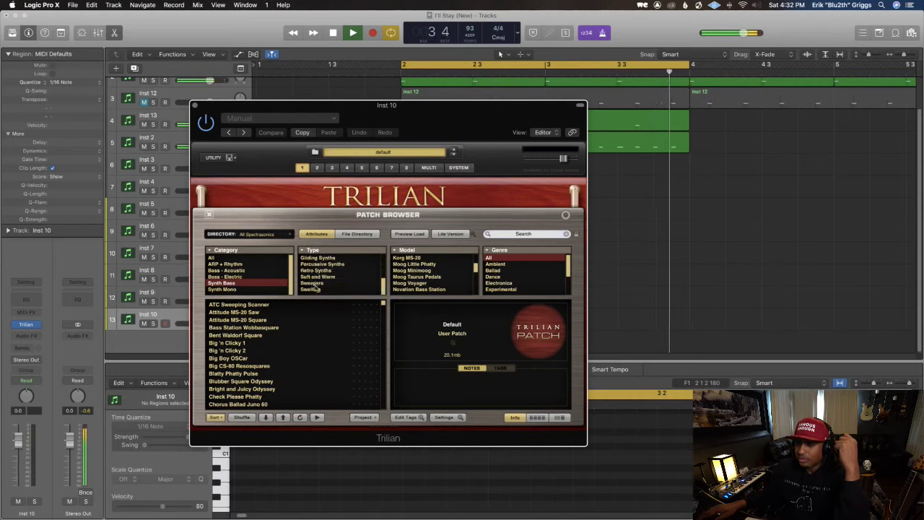
left_click(316, 277)
scroll(254, 361, "down", 10)
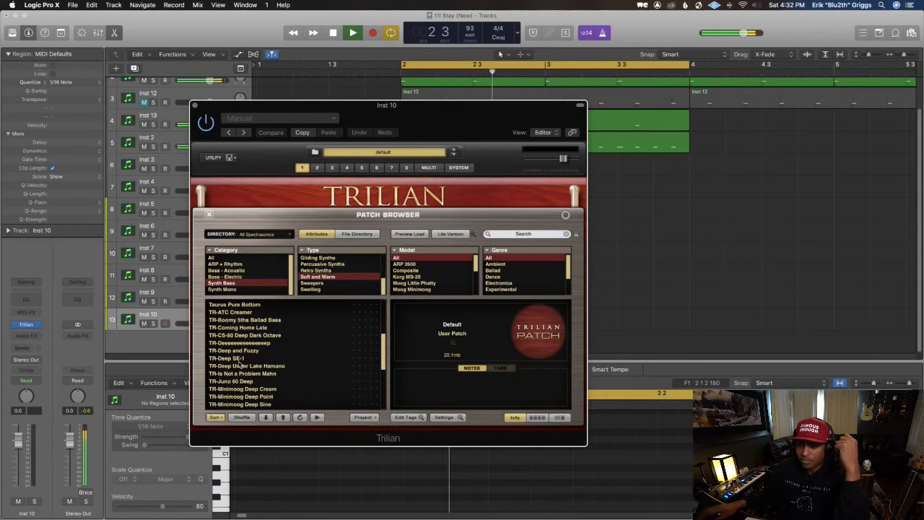
scroll(237, 368, "down", 3)
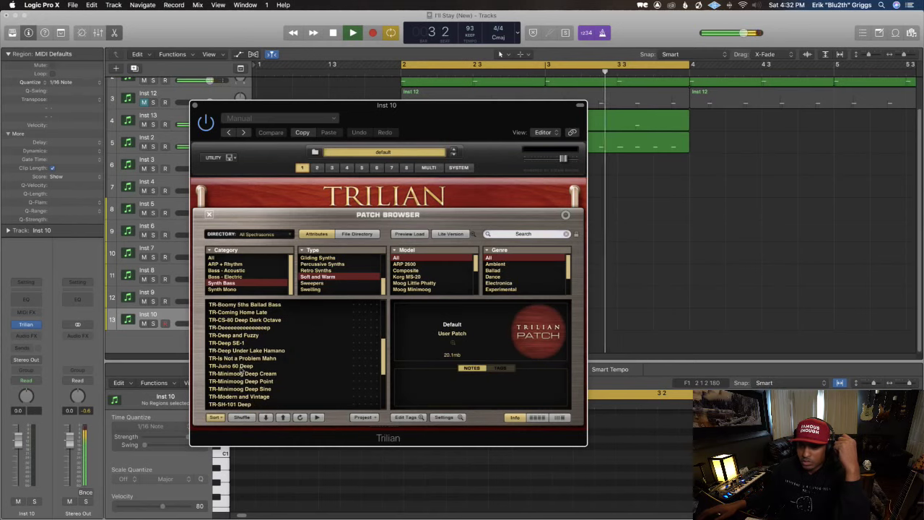
left_click(232, 382)
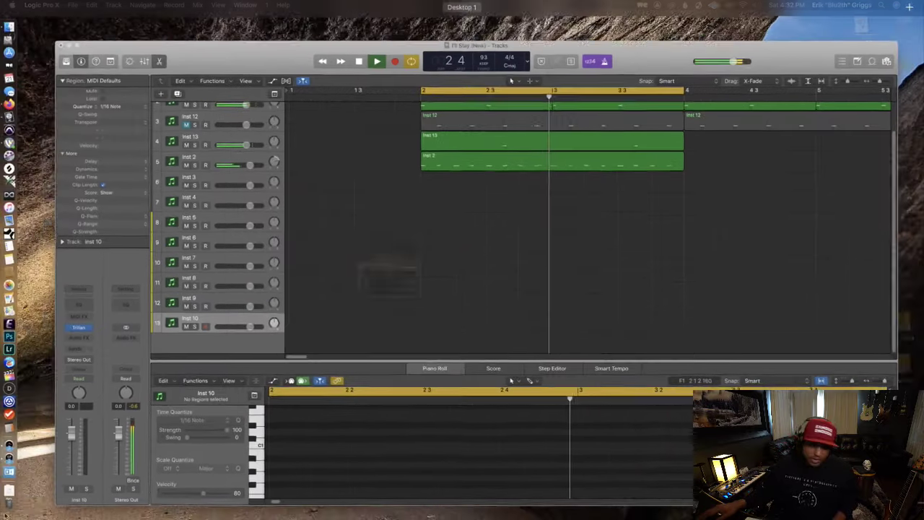
Step: Lower the Inst 10 channel volume to -8.0 dB while auditioning the bass, and stop playback
left_click_drag(18, 442, 18, 473)
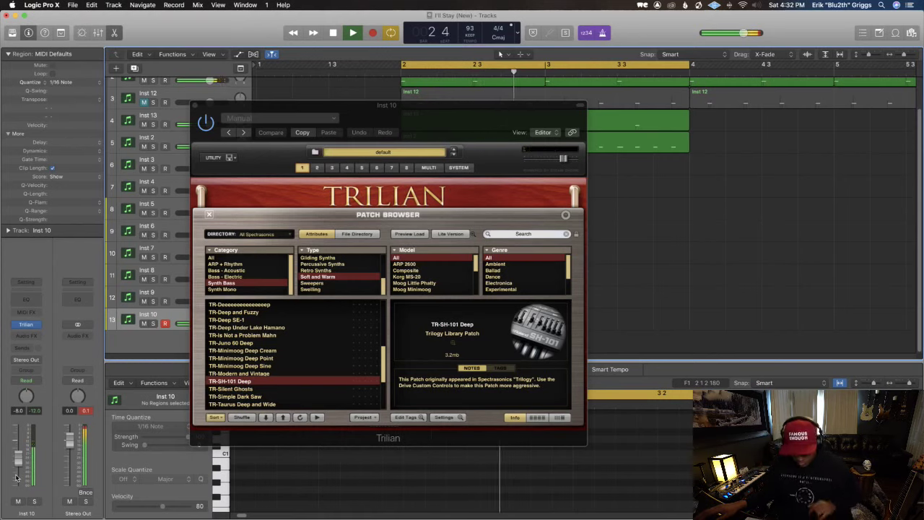
key("space")
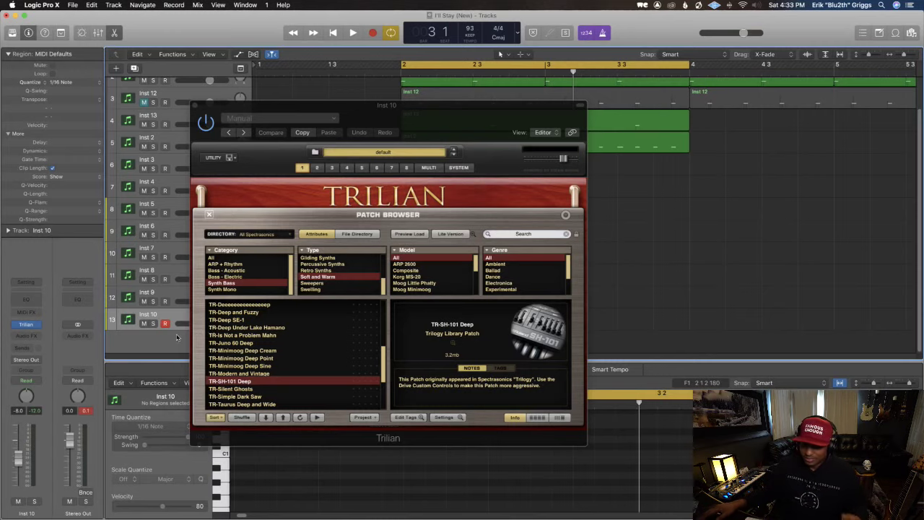
Step: Move the Trilian window away from the track headers and close its patch browser to show the patch's edit page
left_click_drag(306, 106, 464, 112)
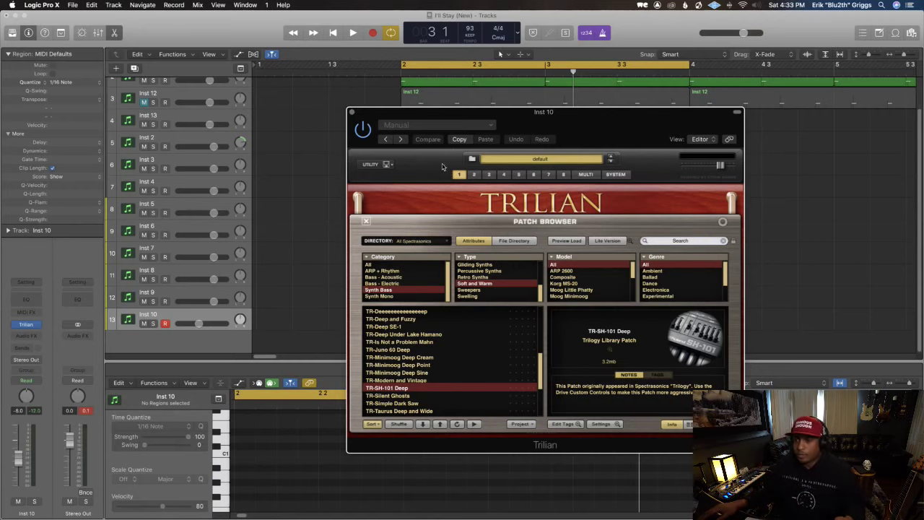
mouse_move(423, 117)
left_mouse_down()
mouse_move(462, 159)
mouse_move(403, 117)
mouse_move(431, 127)
mouse_move(425, 133)
left_mouse_up()
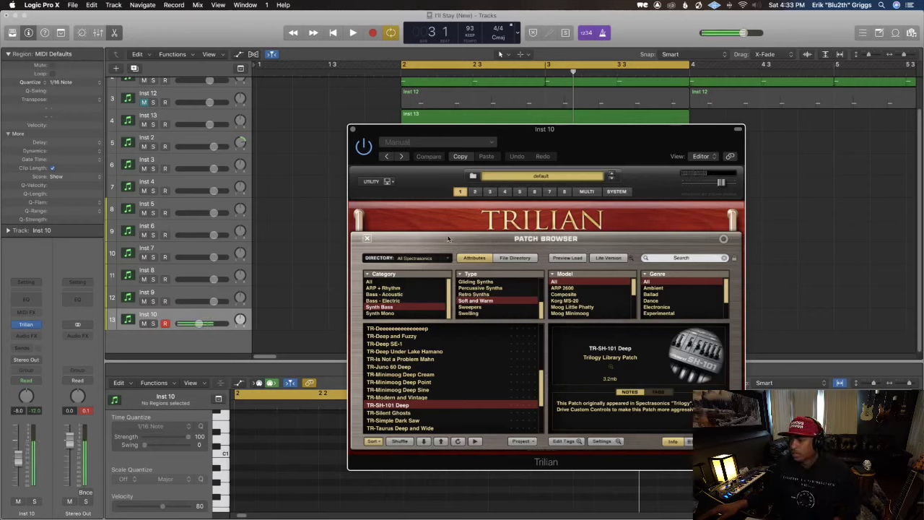
left_click(368, 238)
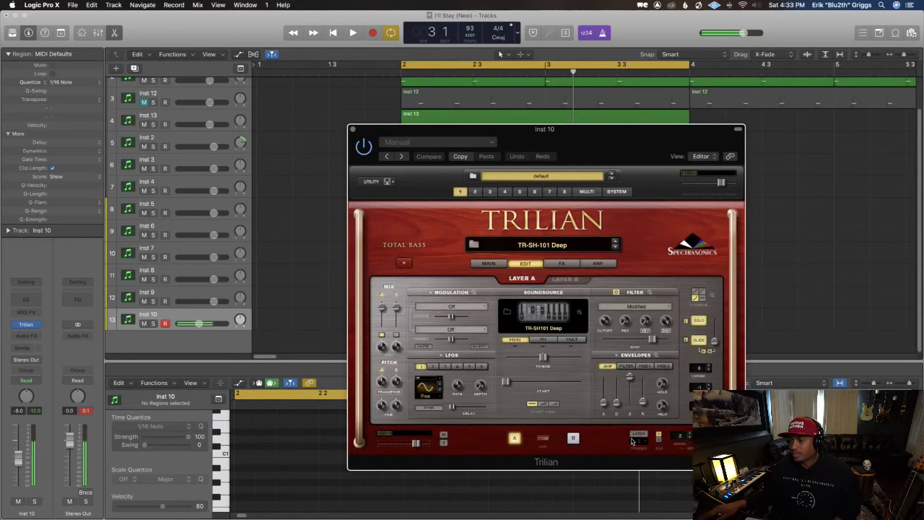
Step: Audition the bass sound with the beat and review the patch's main page controls and info text
mouse_move(607, 406)
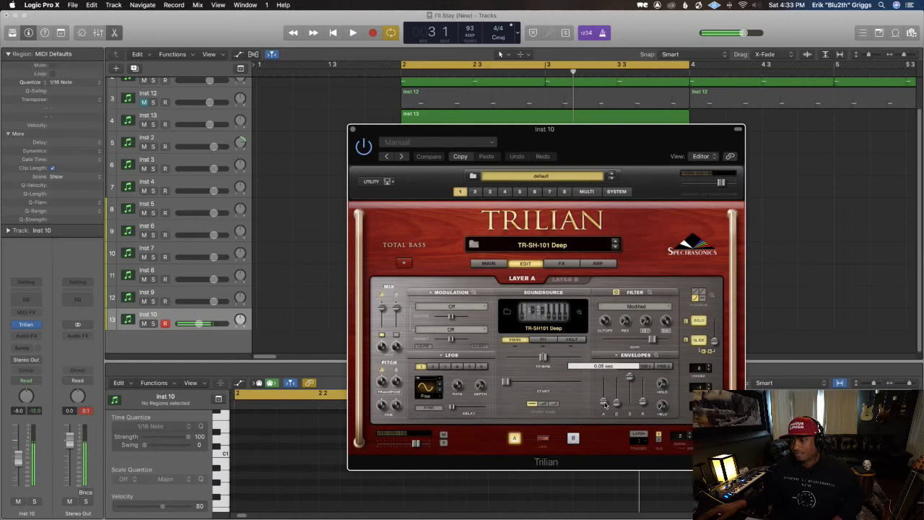
key("space")
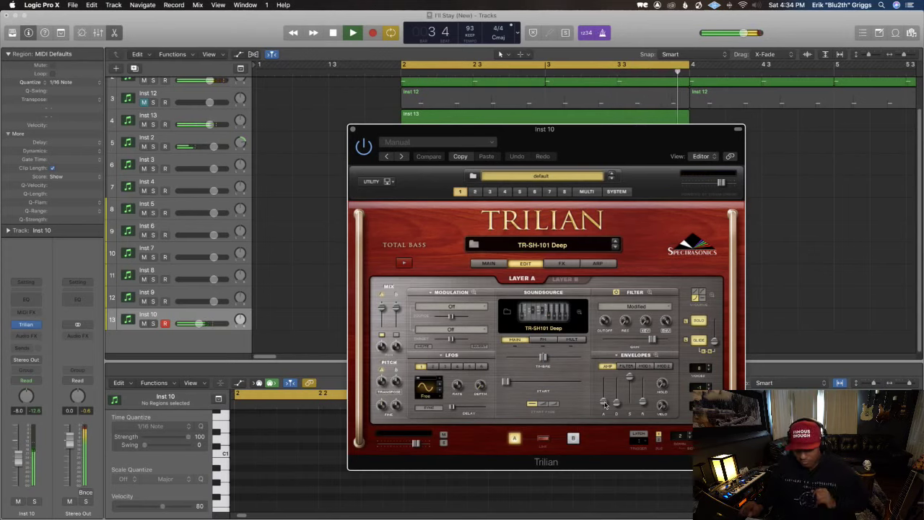
key("space")
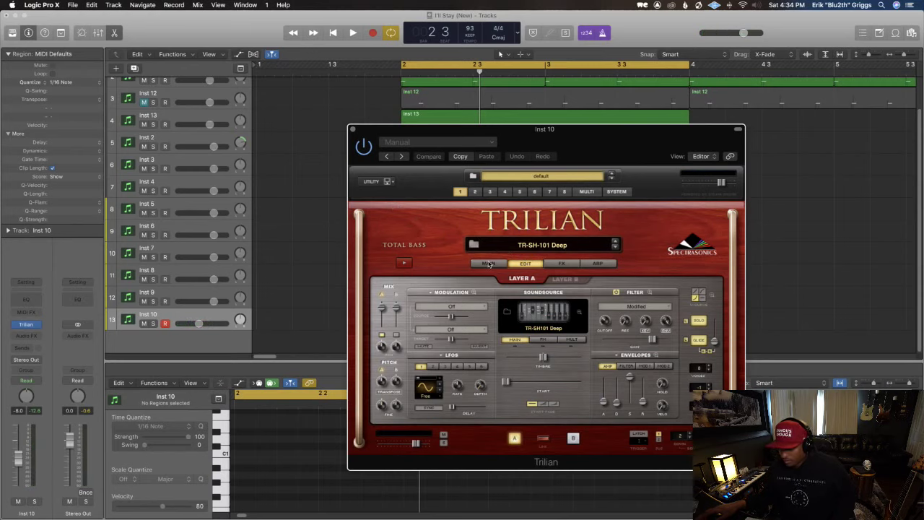
left_click(489, 264)
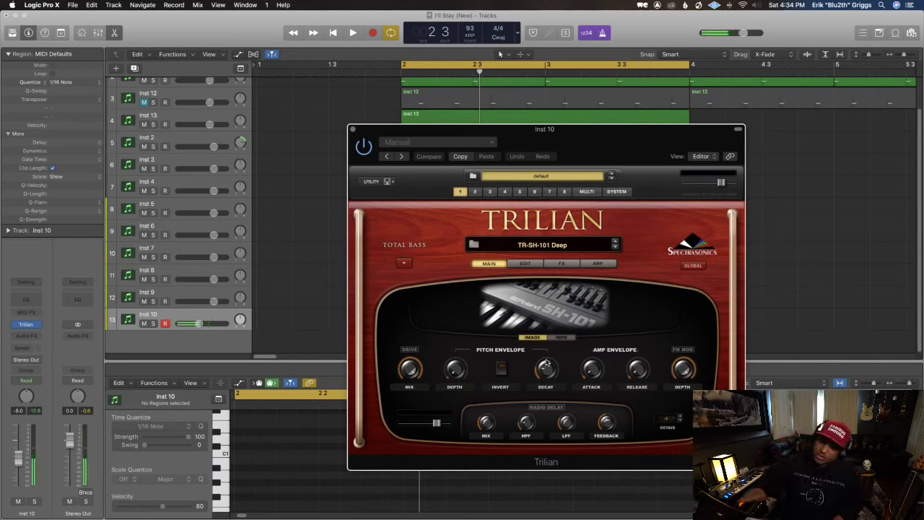
left_click(558, 338)
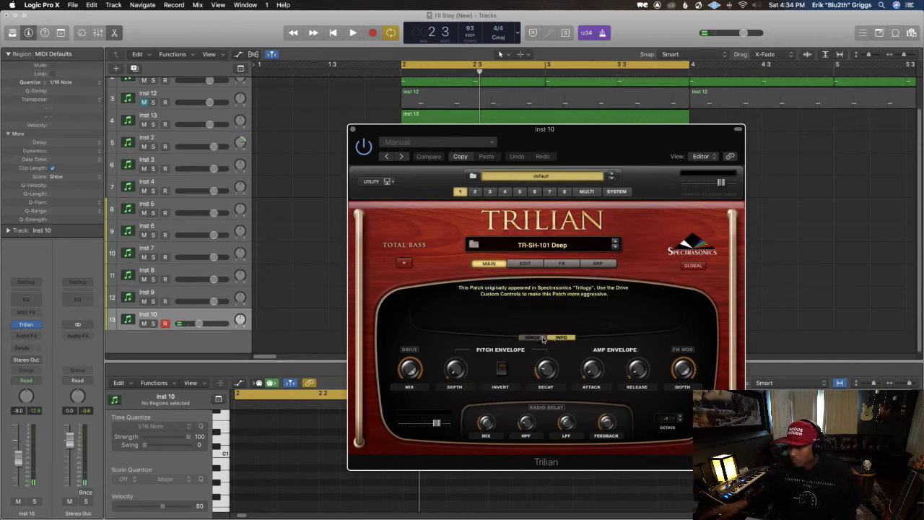
left_click(541, 338)
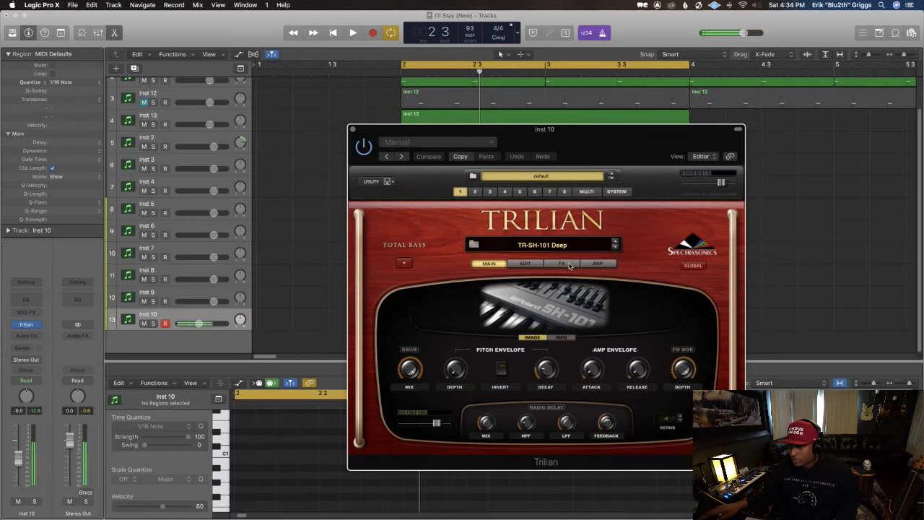
Step: Insert a Channel EQ on Inst 10 and enable its high-cut filter at 114 Hz
left_click(22, 301)
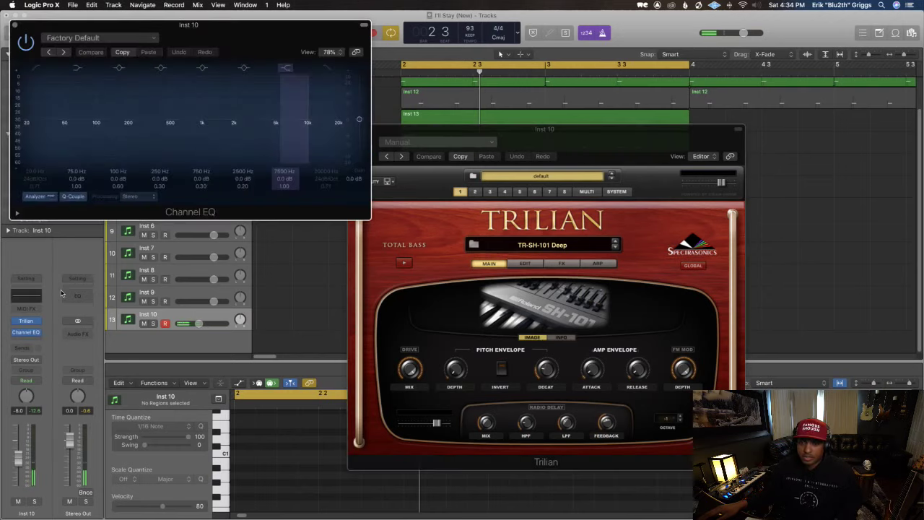
left_click(329, 69)
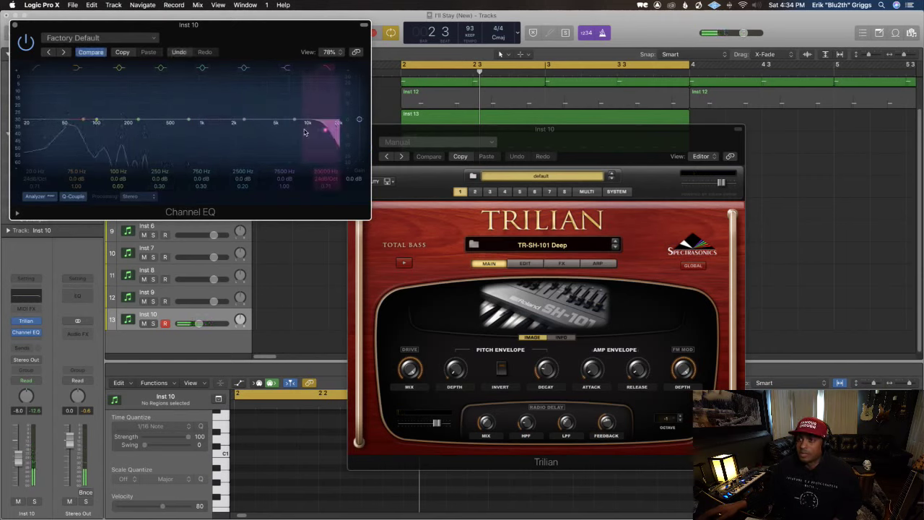
left_click_drag(338, 124, 83, 133)
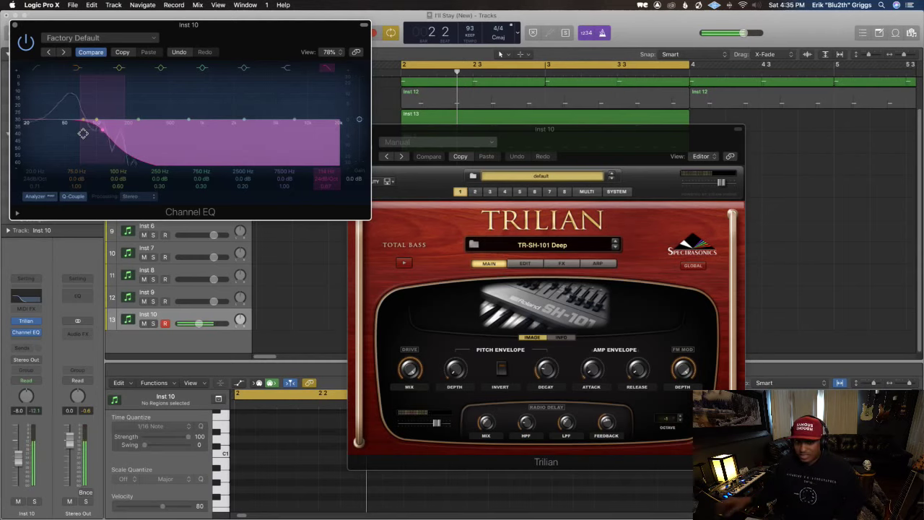
Step: Insert the stereo Waves RBass plug-in after the Channel EQ on Inst 10 and move its window over Trilian
left_click(16, 332)
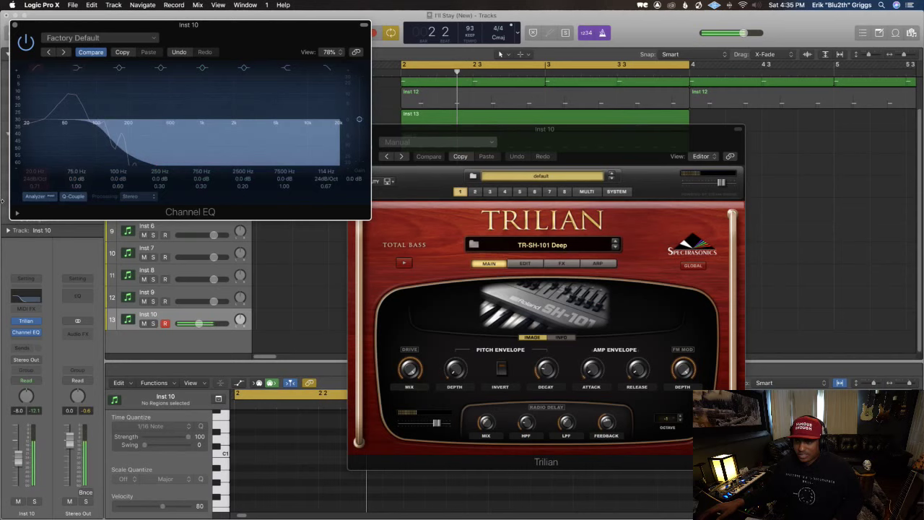
left_click(29, 332)
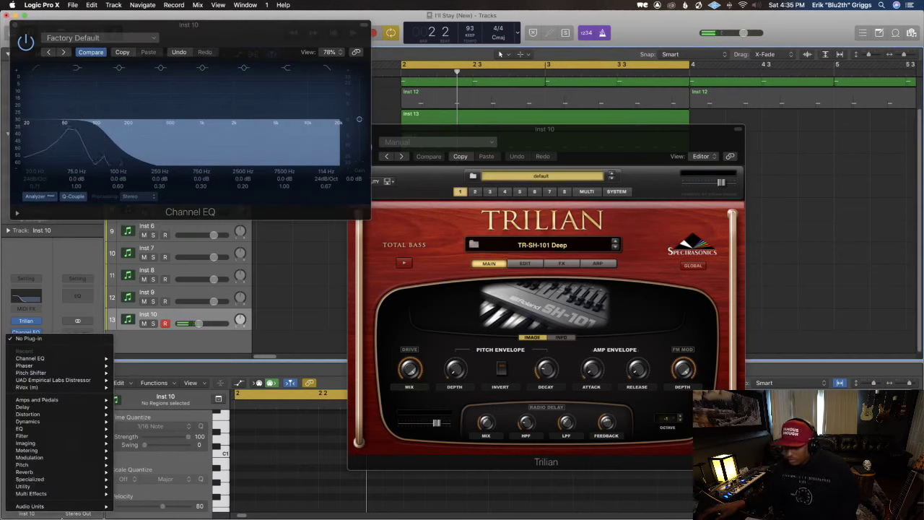
mouse_move(29, 506)
mouse_move(145, 512)
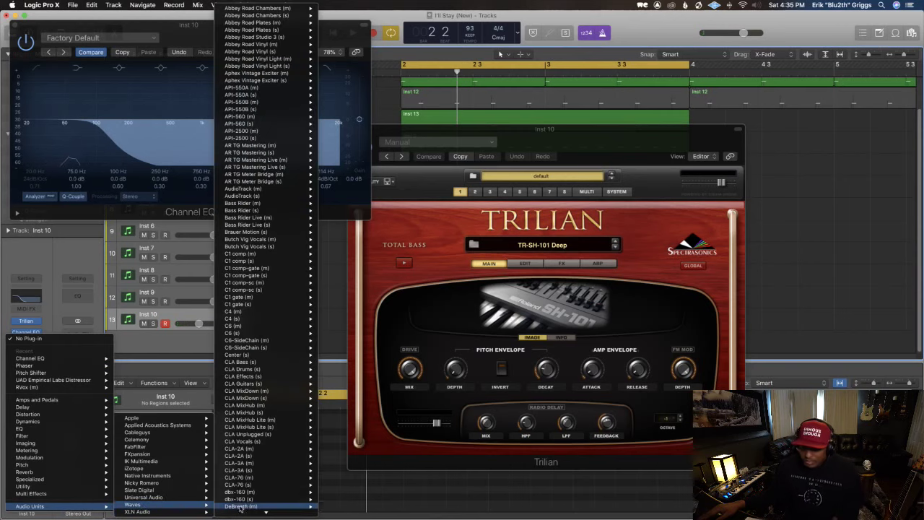
scroll(249, 377, "down", 5)
scroll(249, 377, "down", 15)
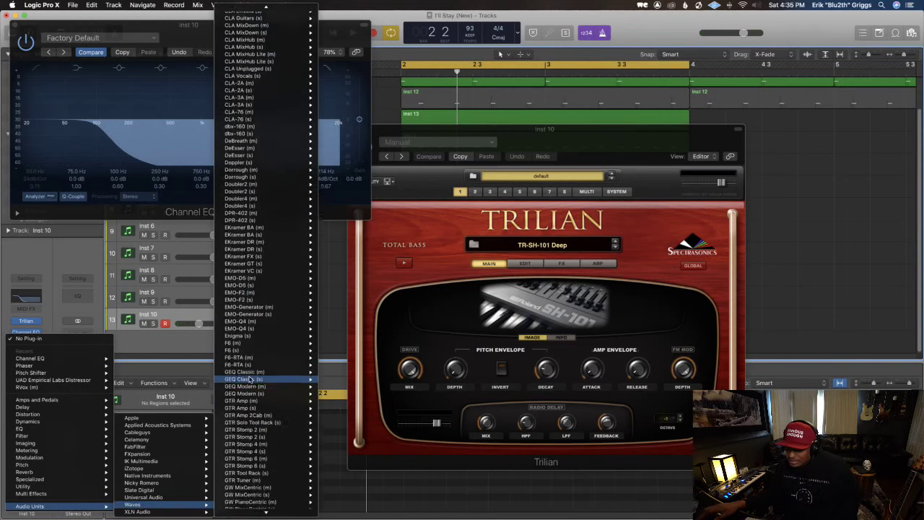
scroll(249, 380, "down", 15)
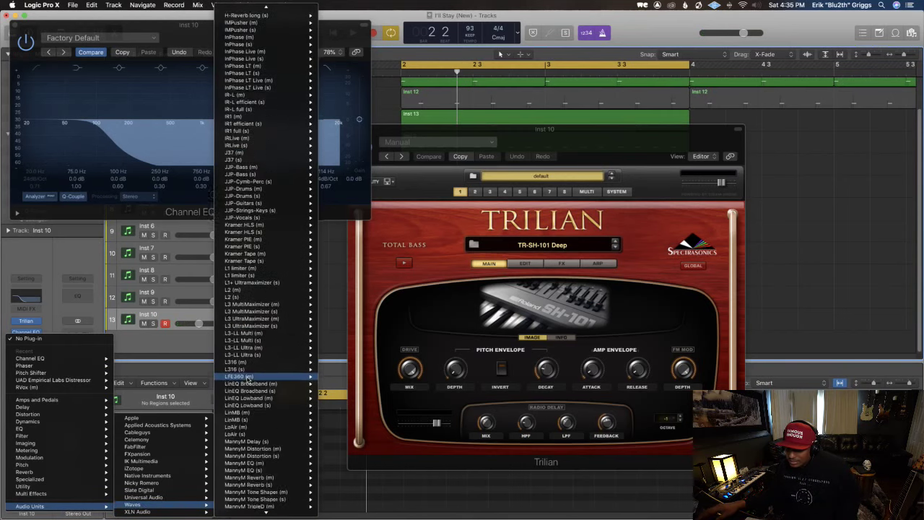
scroll(243, 380, "down", 15)
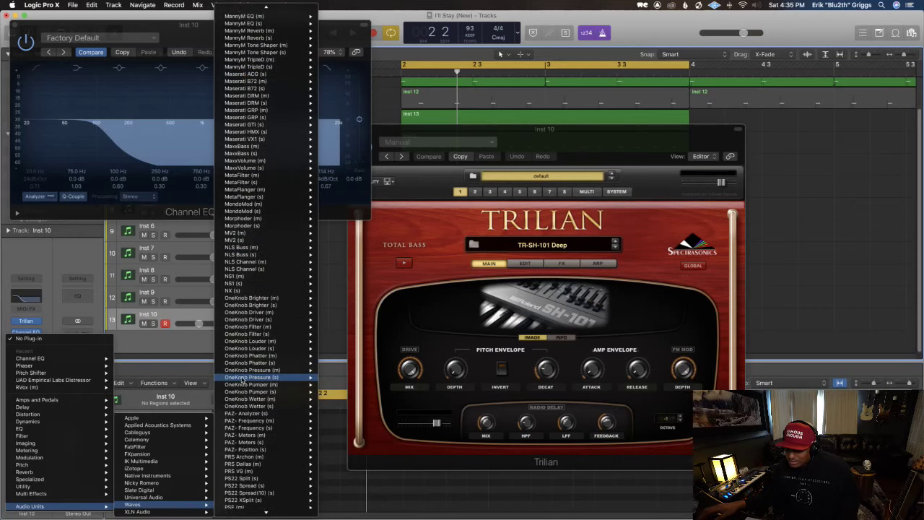
scroll(238, 378, "down", 5)
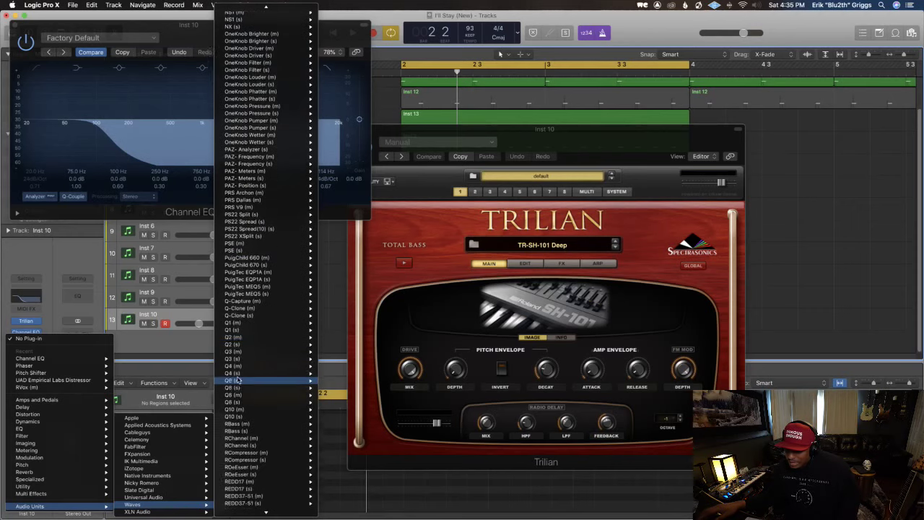
mouse_move(245, 404)
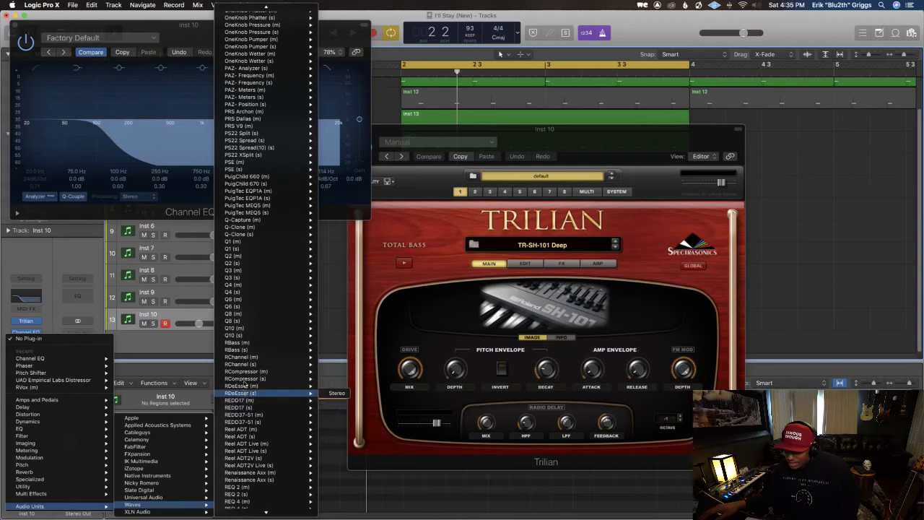
mouse_move(250, 344)
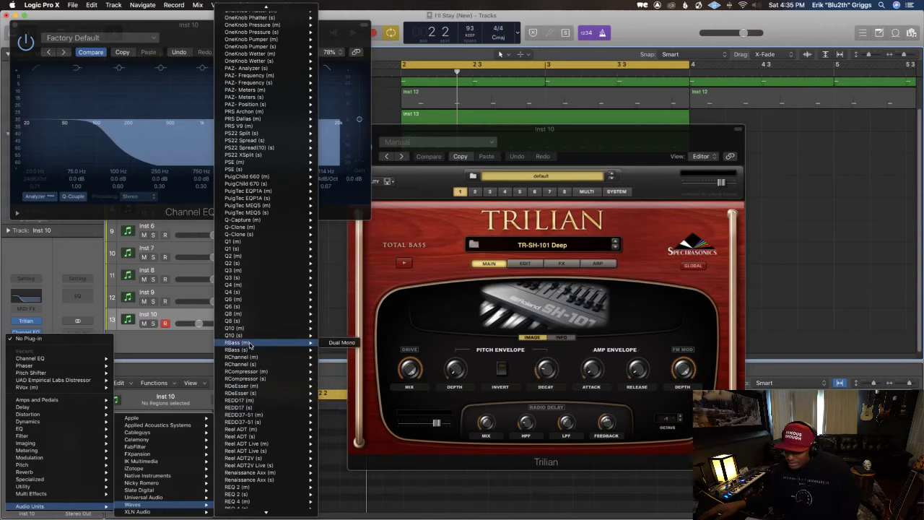
key("Escape")
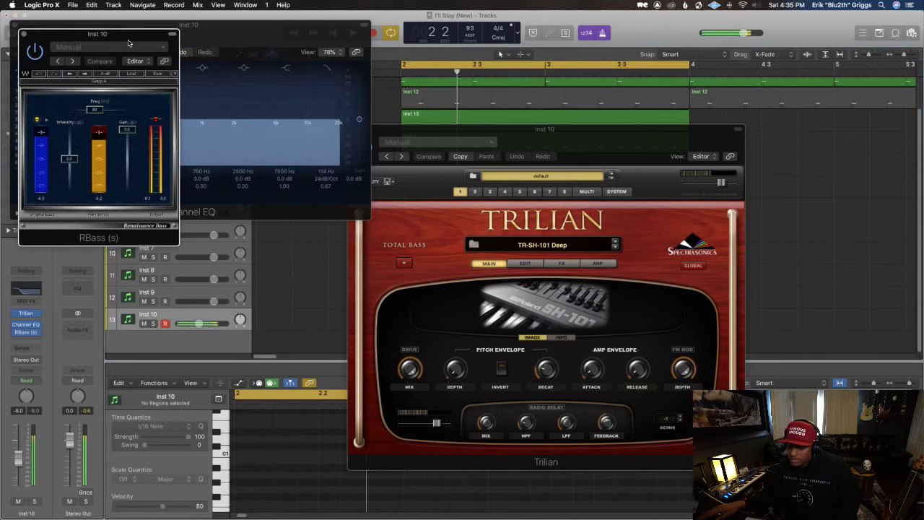
left_click_drag(127, 36, 494, 189)
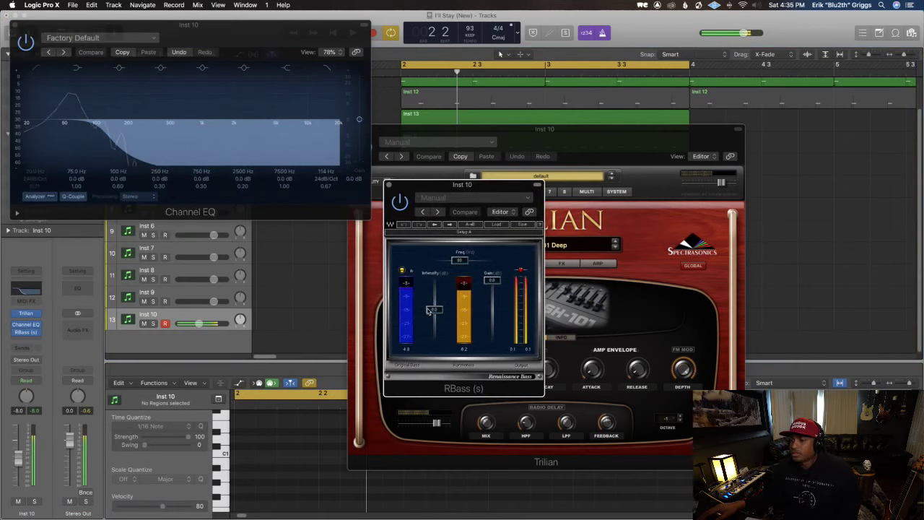
Step: Lower the RBass intensity slightly below zero and record a two-bar bass part on Inst 10 from bar 2
left_click_drag(434, 308, 433, 334)
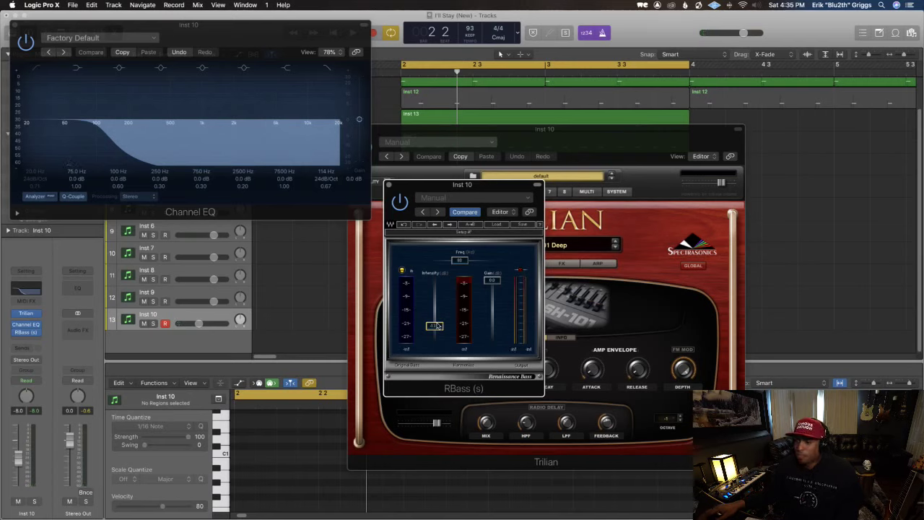
left_click_drag(436, 320, 436, 300)
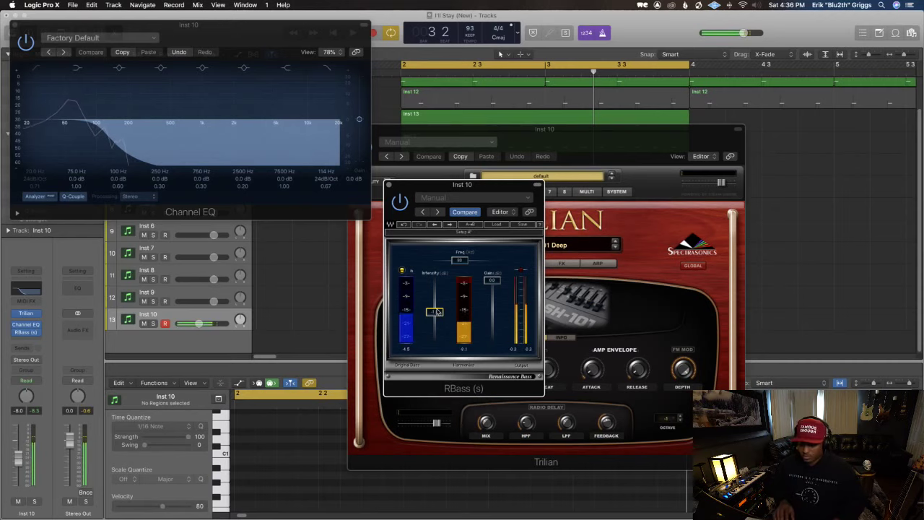
key("Return")
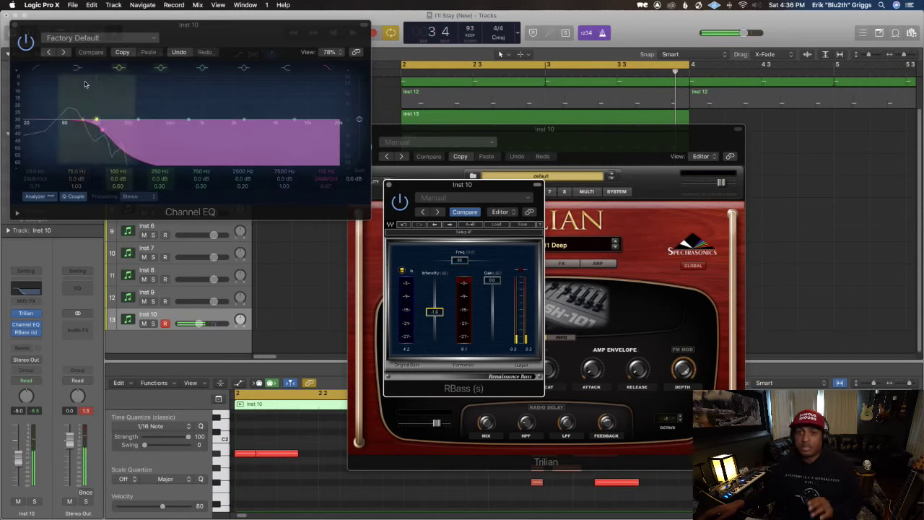
Step: Close the Channel EQ, RBass and Trilian windows and play back the recorded bass part
left_click(15, 26)
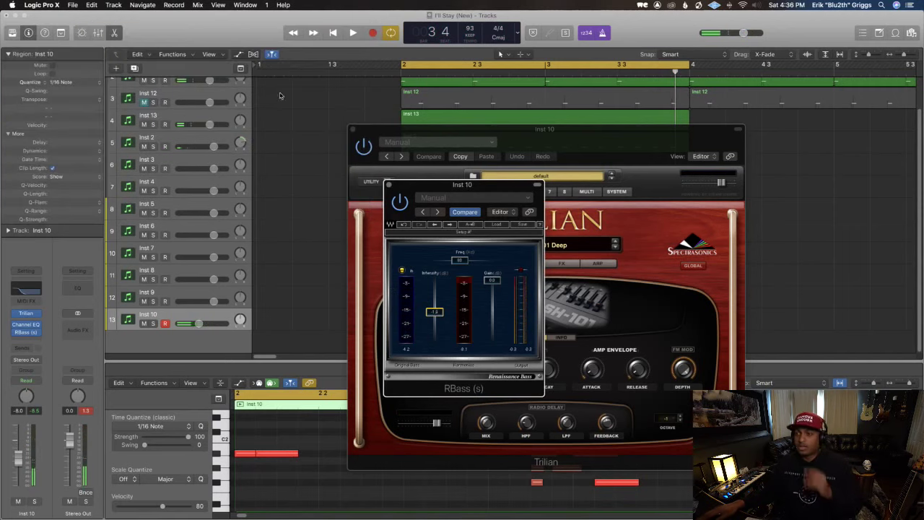
left_click(388, 186)
left_click(352, 129)
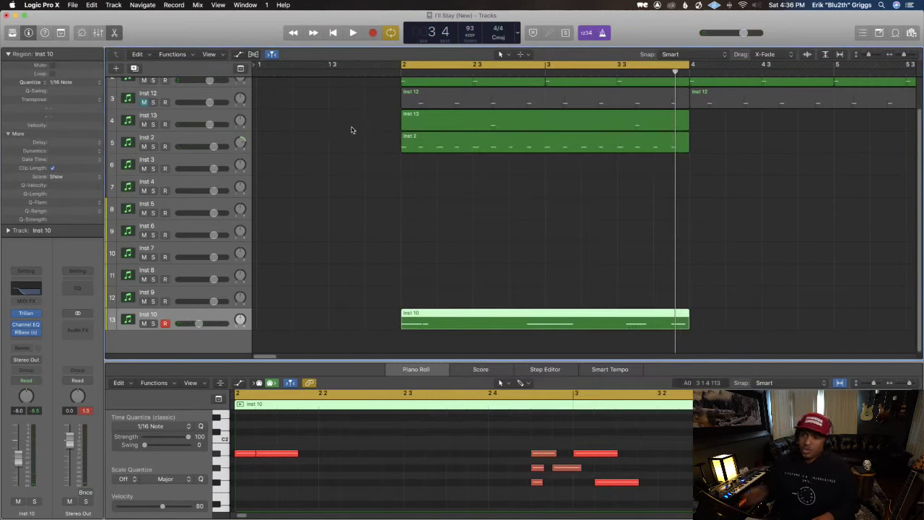
key("space")
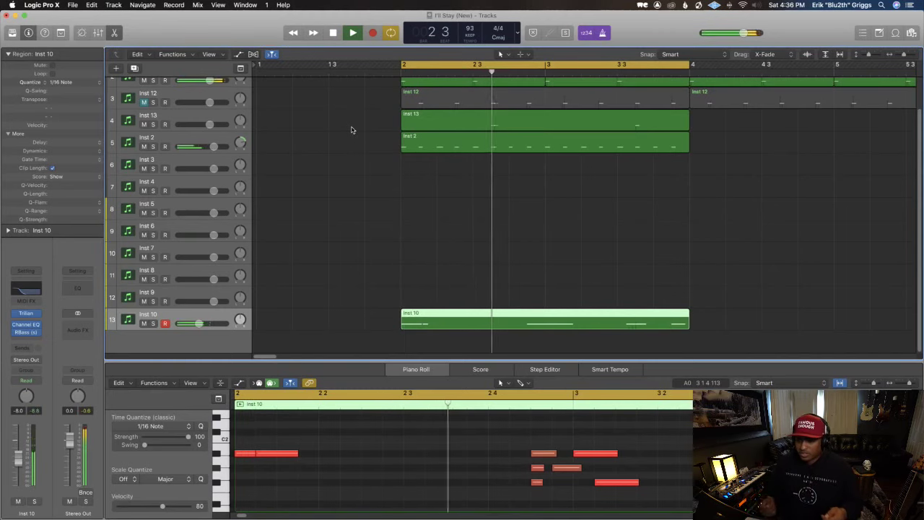
key("space")
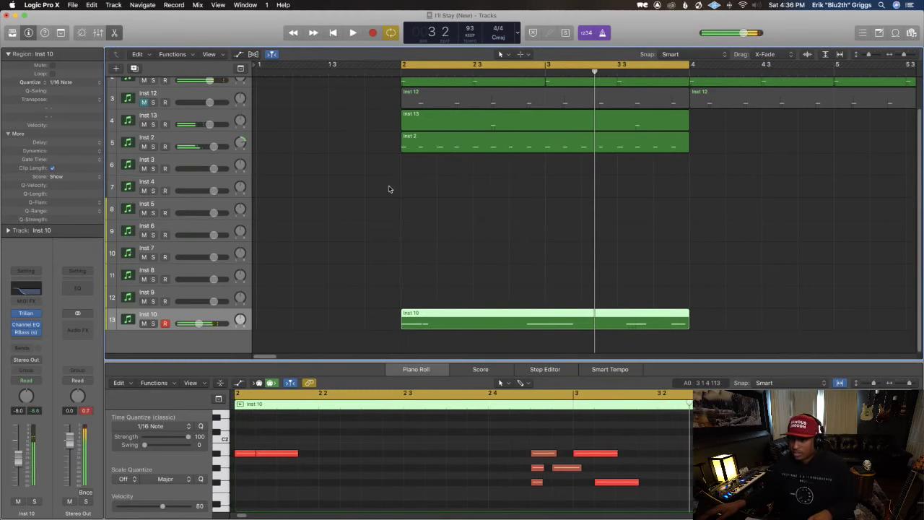
Step: Delete the two-bar bass region from the Inst 10 track
left_click(448, 292)
key("super+Left")
key("super+Left")
key("super+Left")
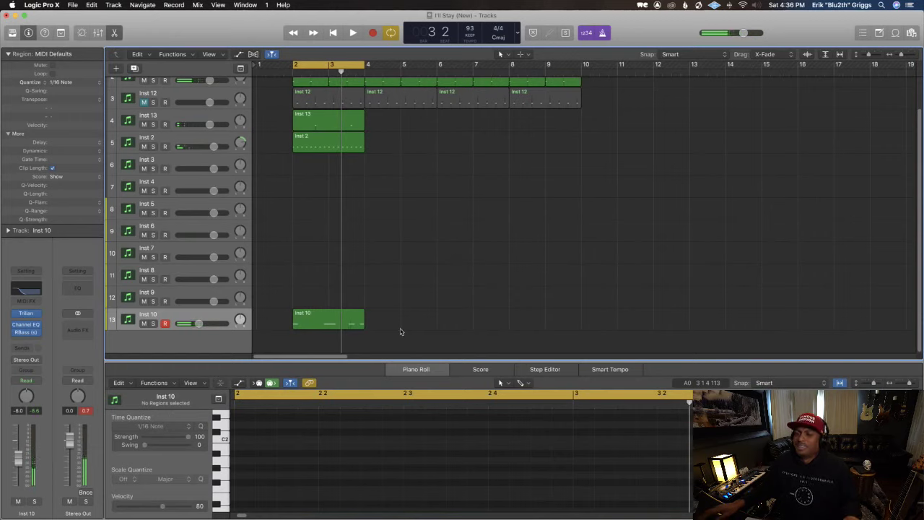
left_click(354, 318)
left_click(351, 254)
Step: Repeat the Inst 13 and Inst 2 regions three times so that they extend to bar 10
left_click_drag(433, 179, 349, 125)
key("super+r")
key("super+r")
key("super+r")
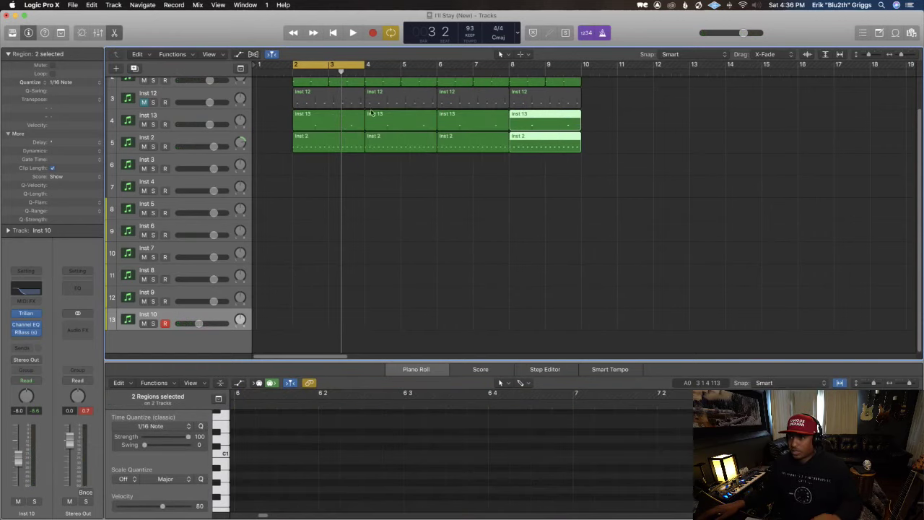
Step: Set the cycle range to bars 2 to 6 while playing the extended drum and percussion pattern
left_click_drag(365, 72, 583, 72)
key("space")
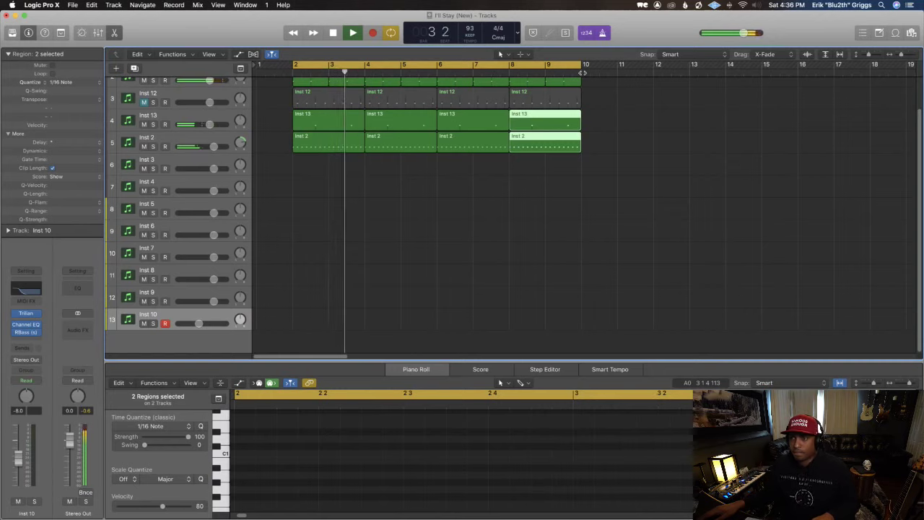
left_click_drag(583, 72, 437, 78)
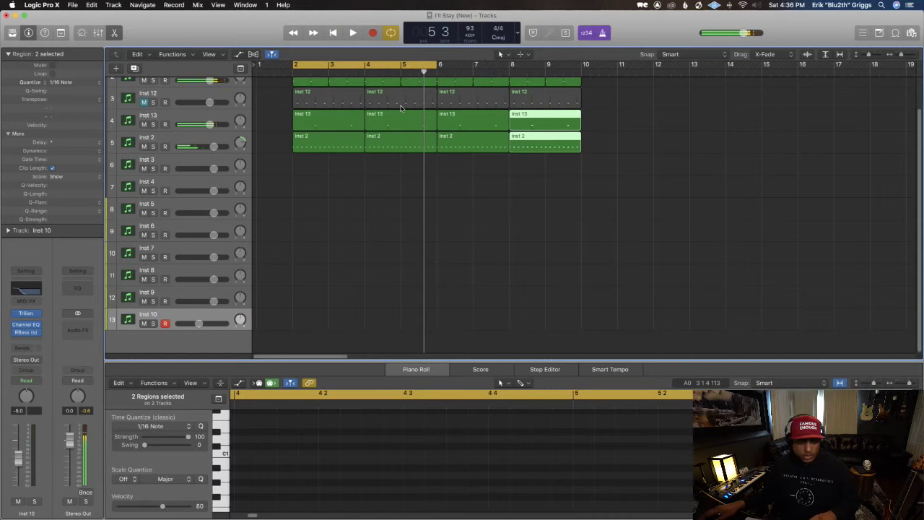
Step: Record a new four-bar bass part on Inst 10 from bar 2 to bar 6 and play it back
key("r")
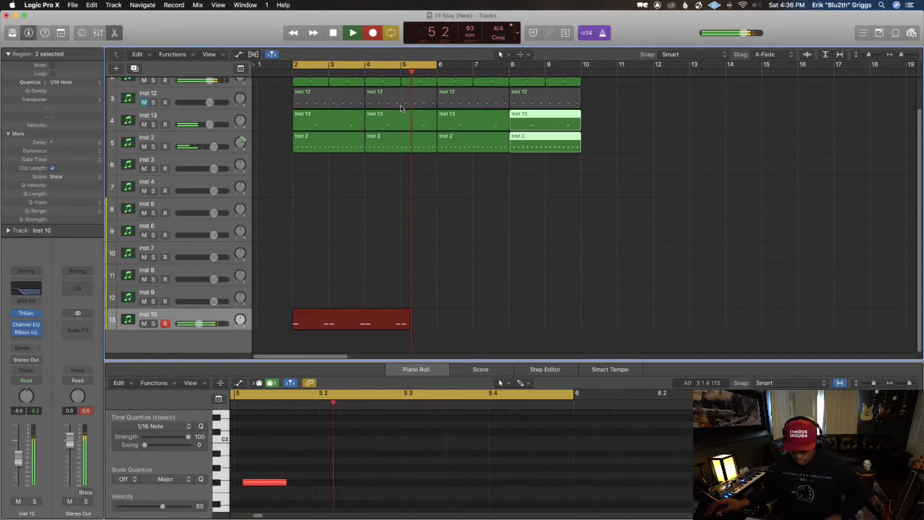
key("space")
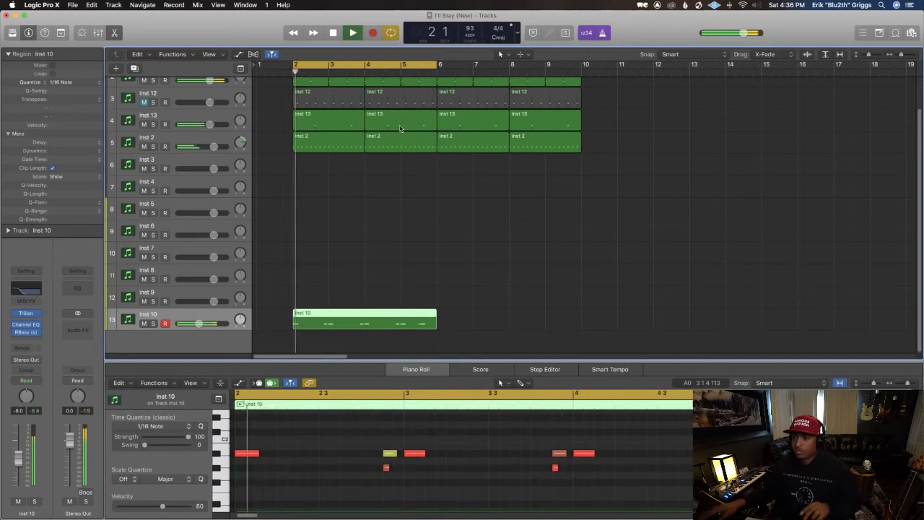
key("super+Left")
left_click(382, 316)
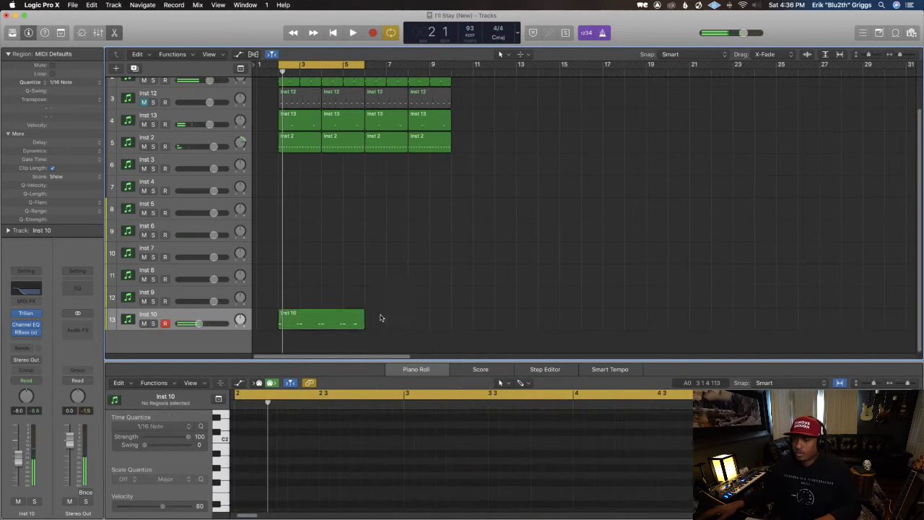
left_click(319, 310)
key("space")
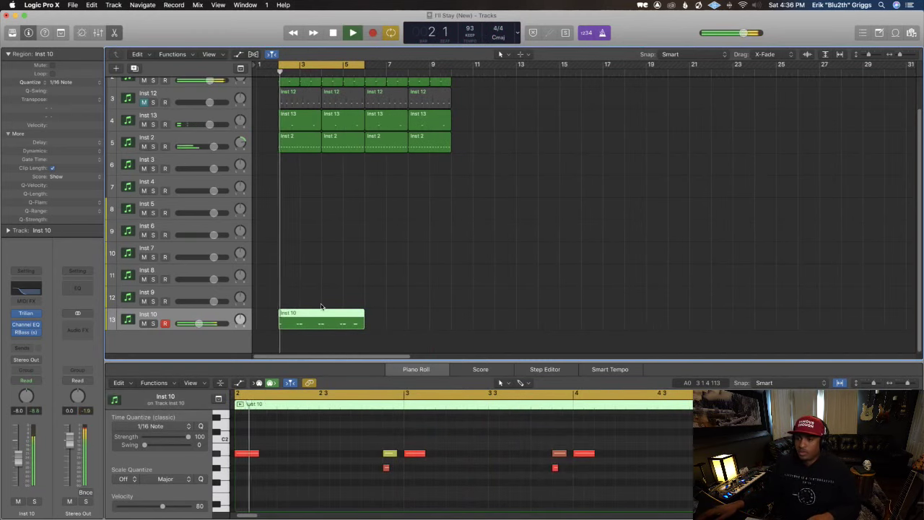
Step: Turn off quantization for the four-bar Inst 10 bass region
left_click(62, 83)
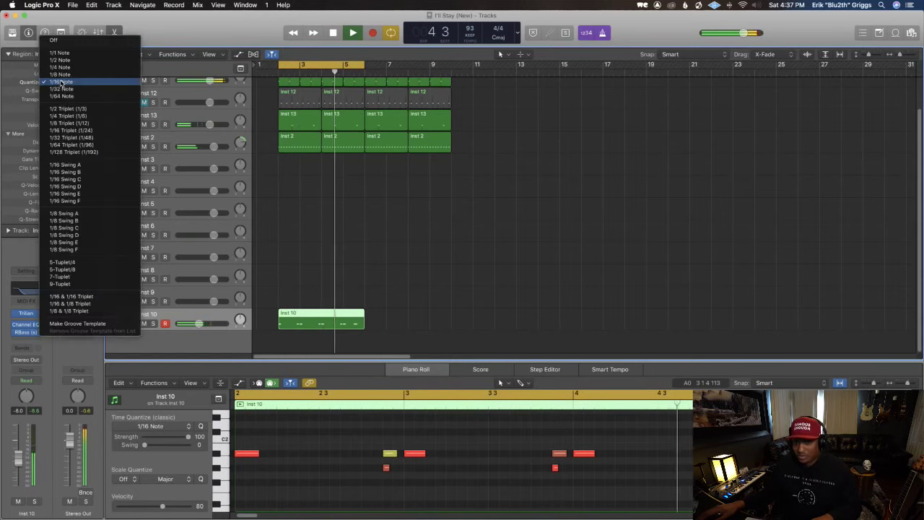
left_click(54, 41)
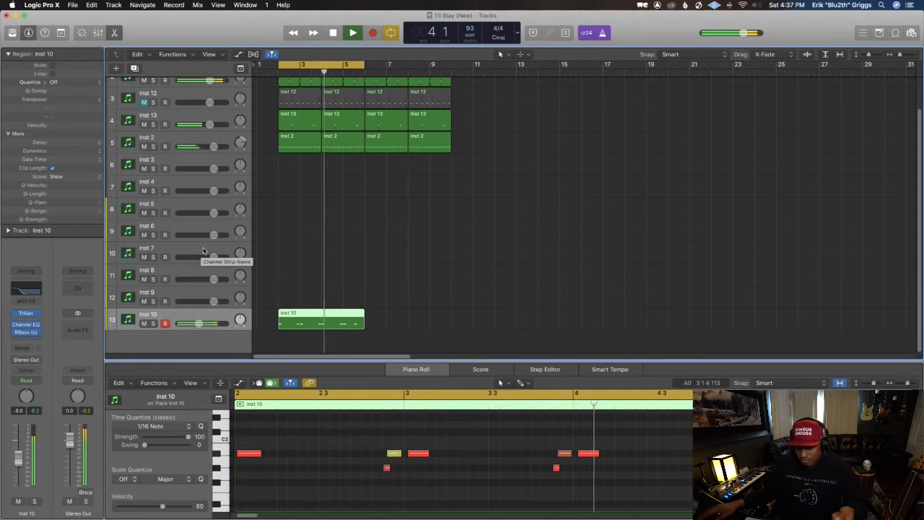
Step: Delete the short bass note just before beat 3 of bar 5, nudge the final G#1 note slightly earlier, and play the part
scroll(532, 441, "down", 3)
scroll(532, 441, "right", 4)
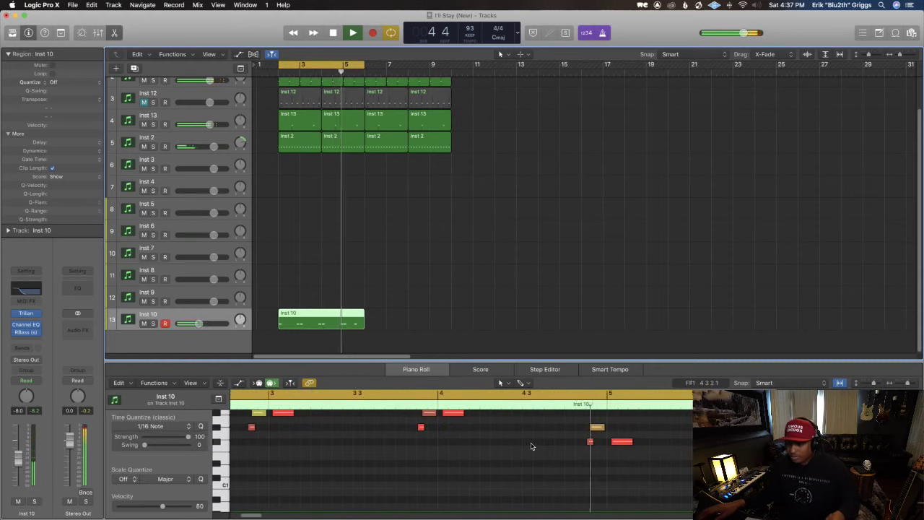
scroll(532, 447, "down", 1)
scroll(532, 446, "right", 3)
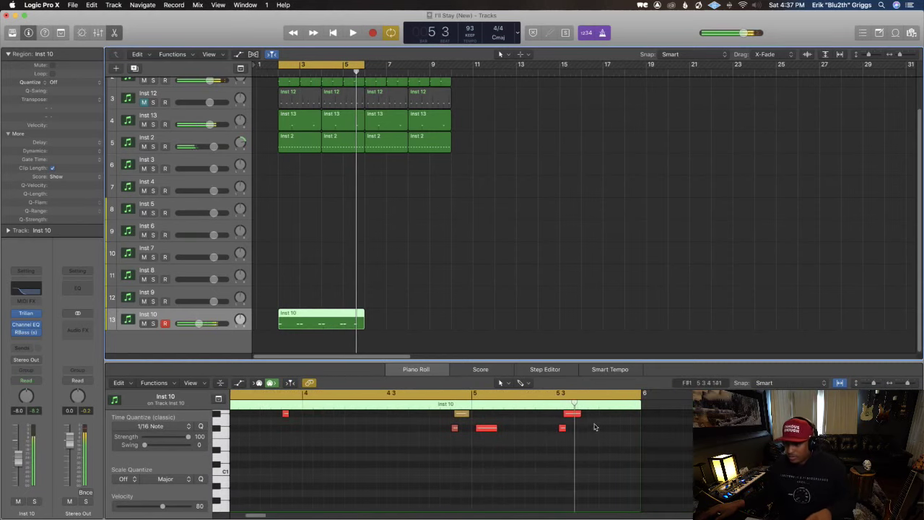
scroll(566, 484, "up", 4)
left_click(563, 482)
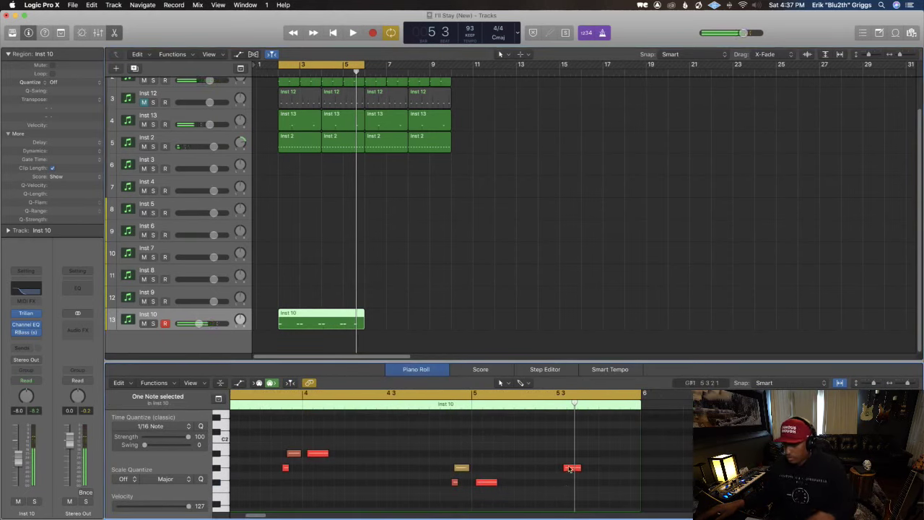
left_click_drag(570, 469, 570, 470)
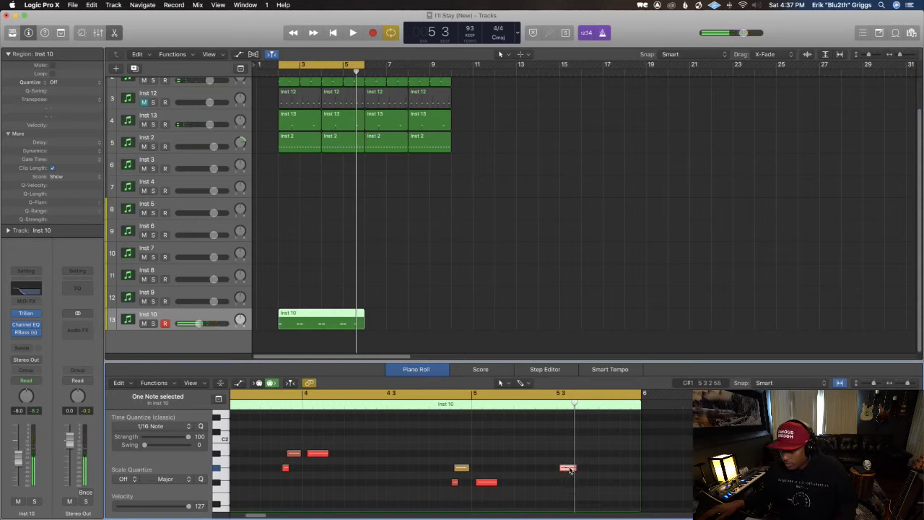
key("space")
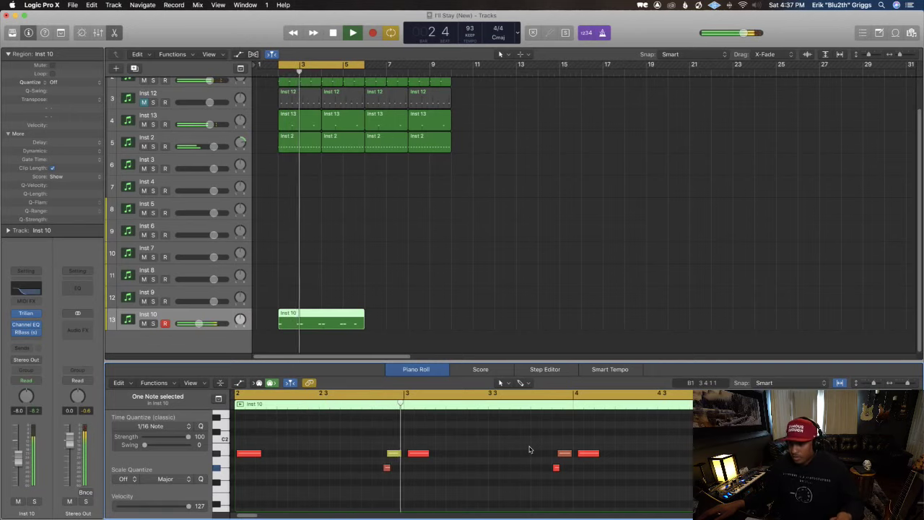
Step: Try to shorten the A#1 bass note at the start of bar 3 and play the part
key("space")
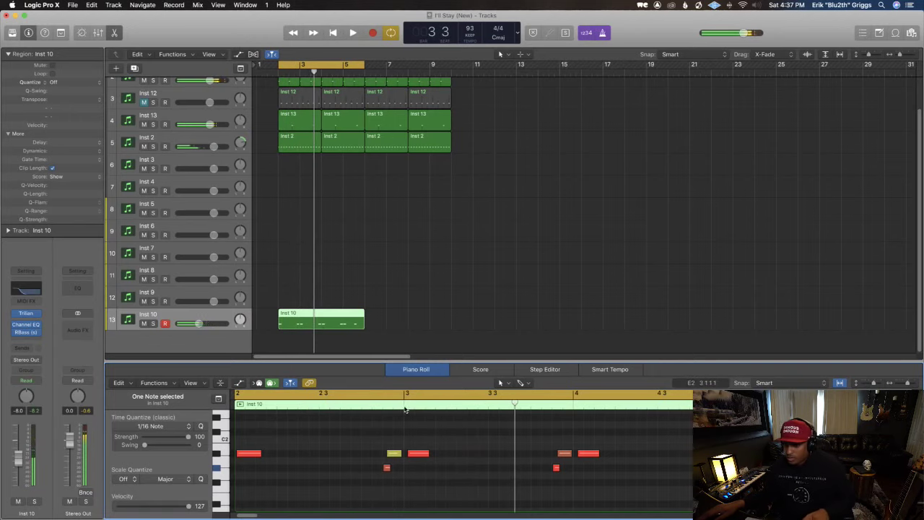
left_click(425, 406)
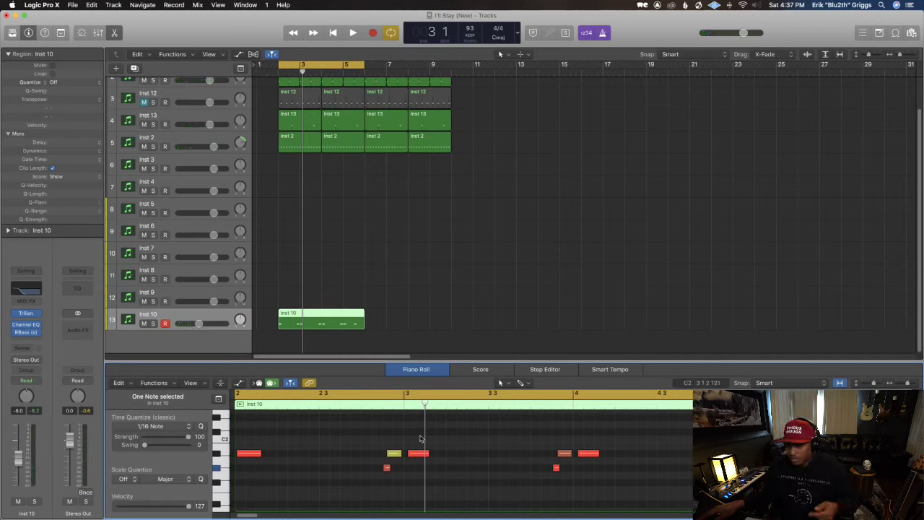
left_click_drag(428, 453, 424, 454)
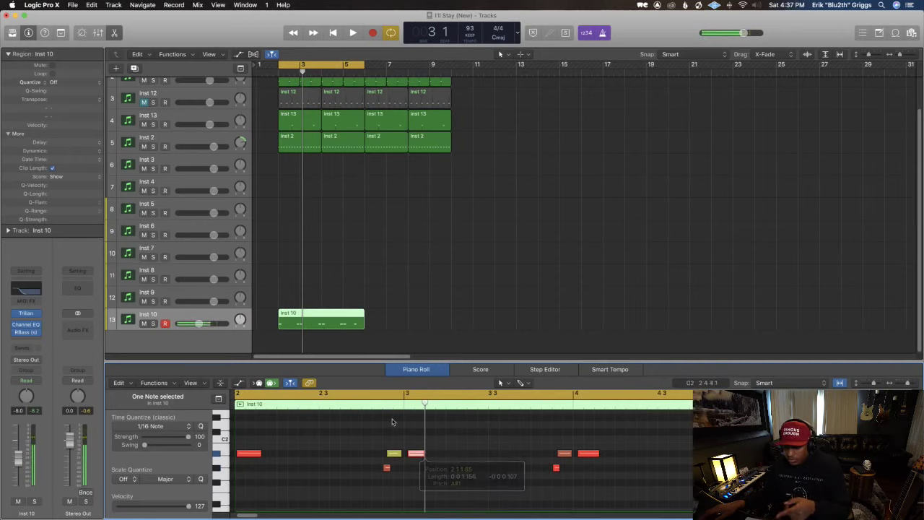
key("space")
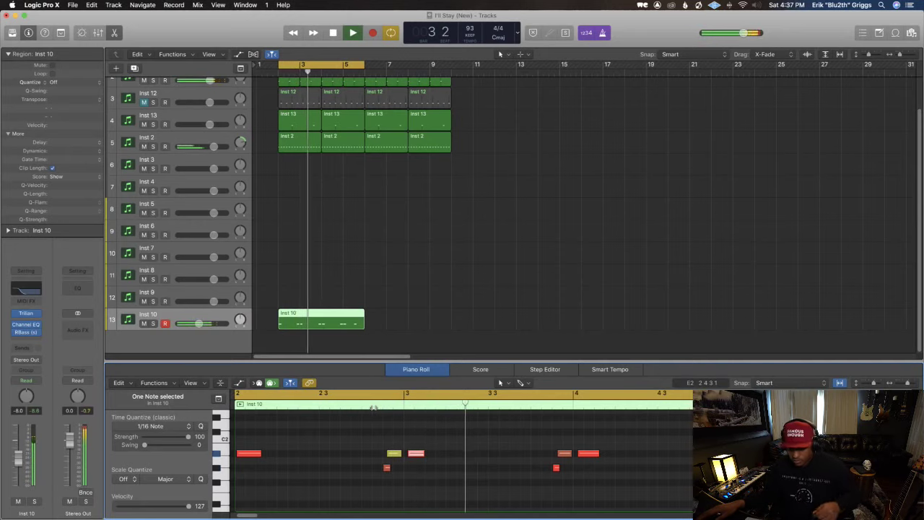
key("space")
key("space")
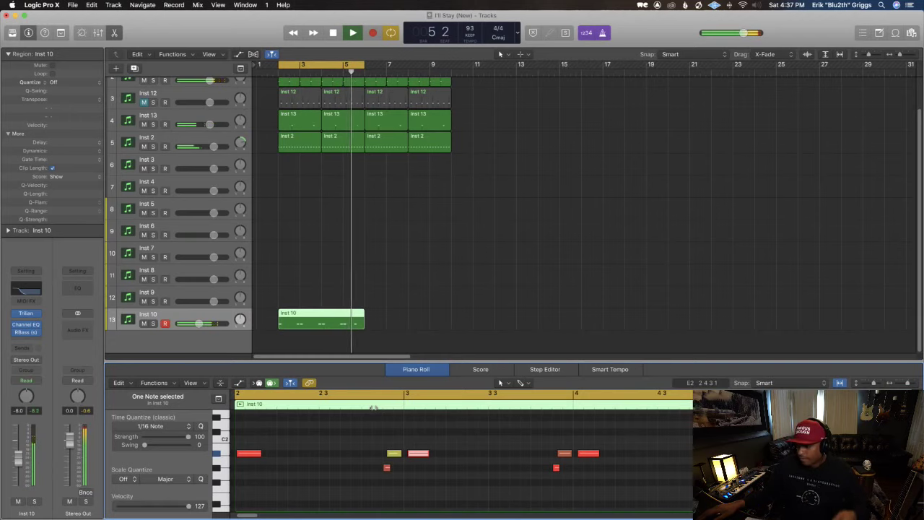
key("space")
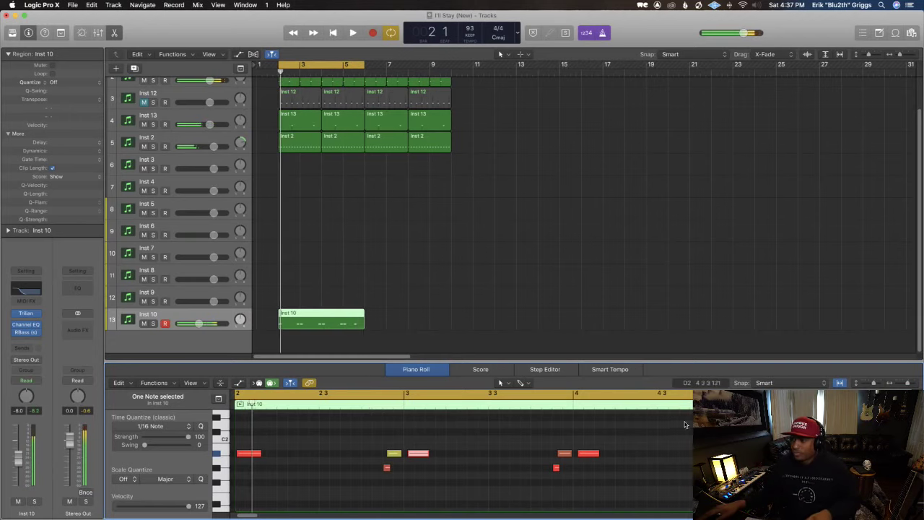
Step: Play the end of the bass part from beat 3 of bar 5 and from the start of the cycle
left_click(356, 67)
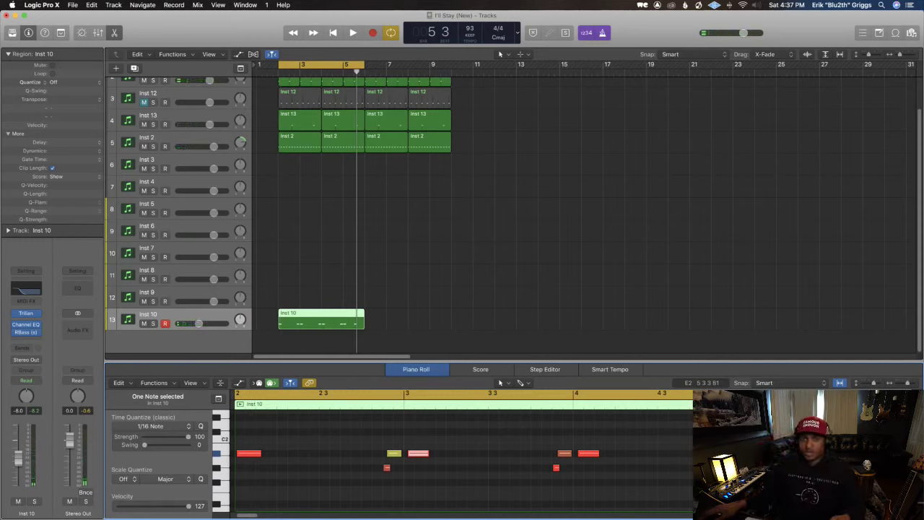
key("space")
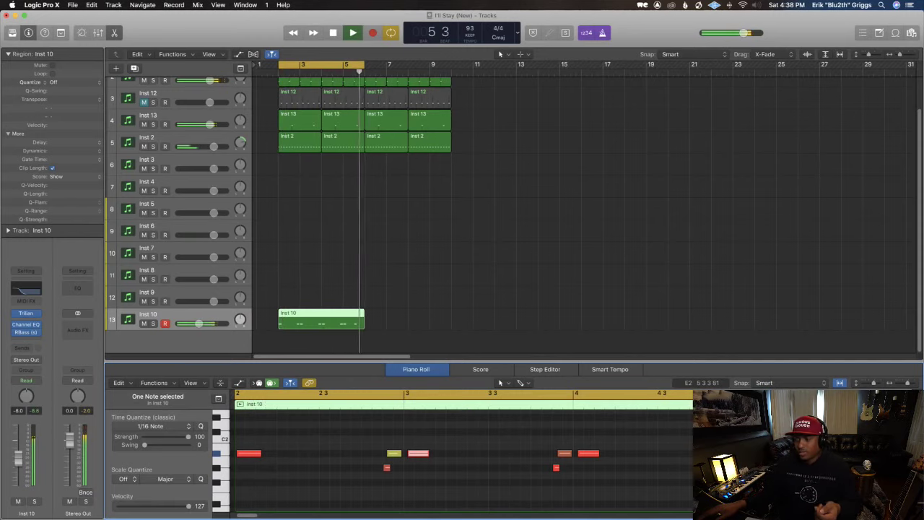
key("space")
key("space")
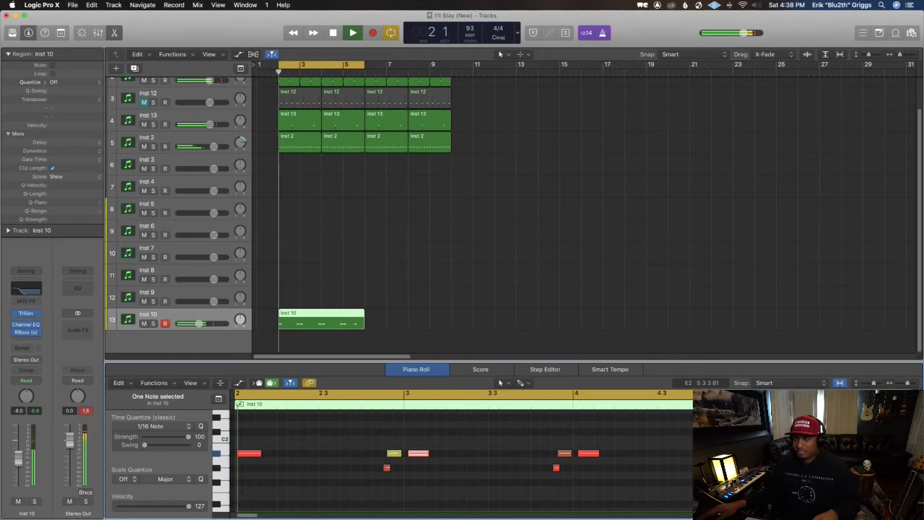
key("space")
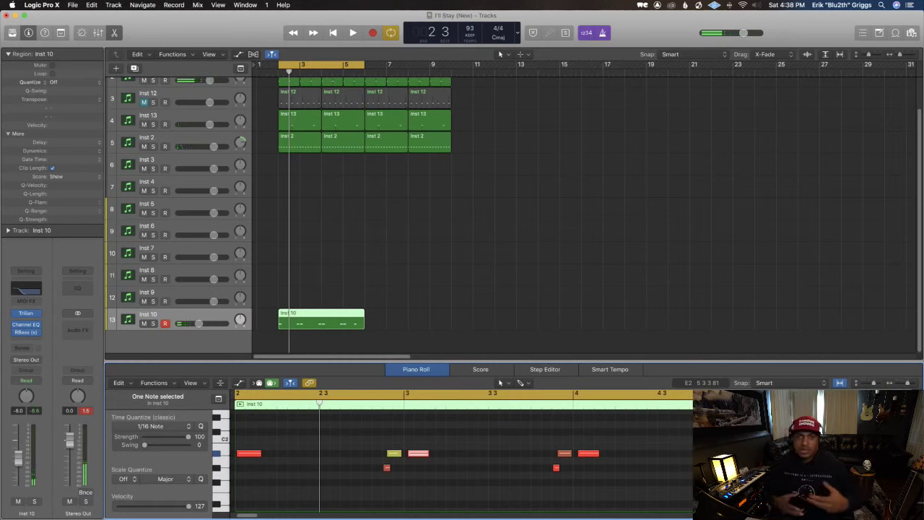
Step: Nudge the final G#1 bass note in bar 5 slightly later while the loop plays
key("space")
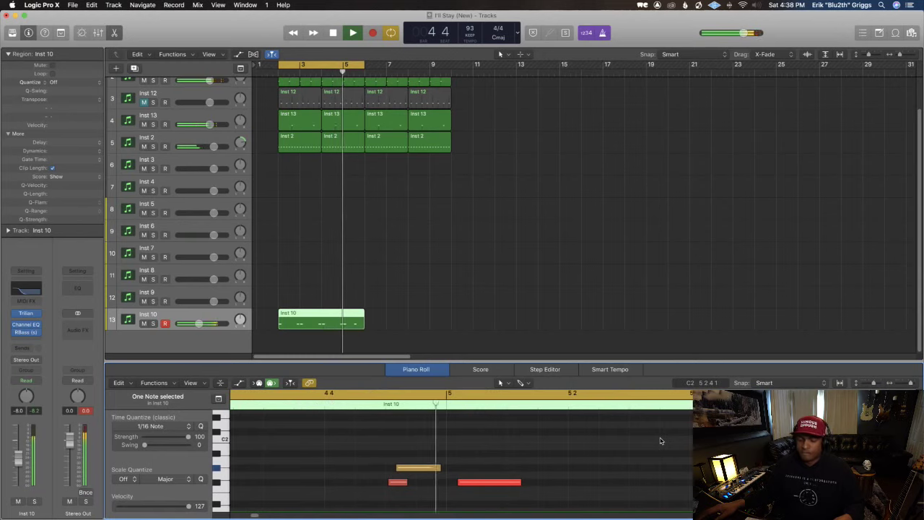
scroll(660, 441, "down", 5)
scroll(619, 435, "up", 3)
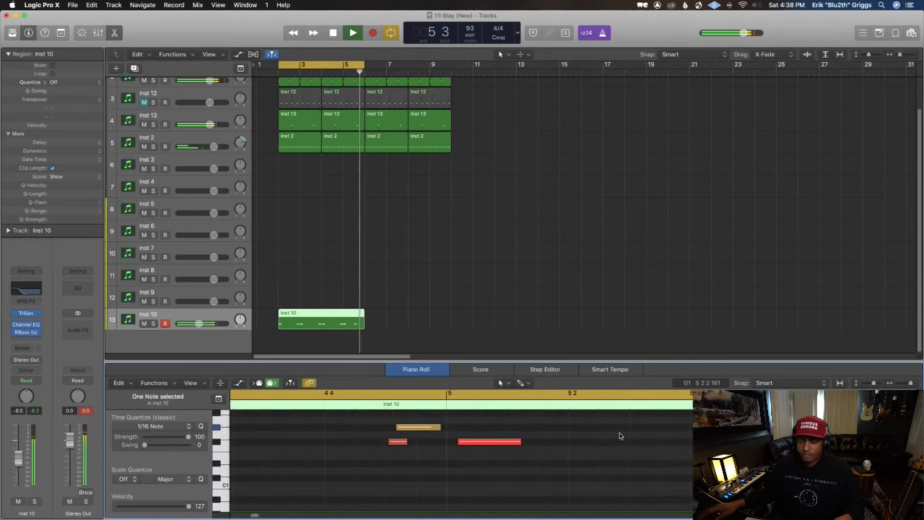
scroll(626, 437, "up", 2)
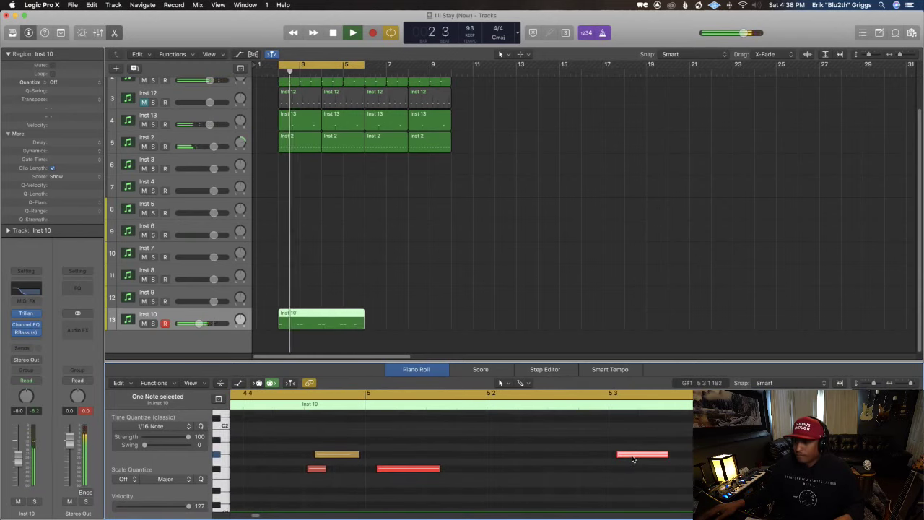
left_click_drag(632, 459, 670, 458)
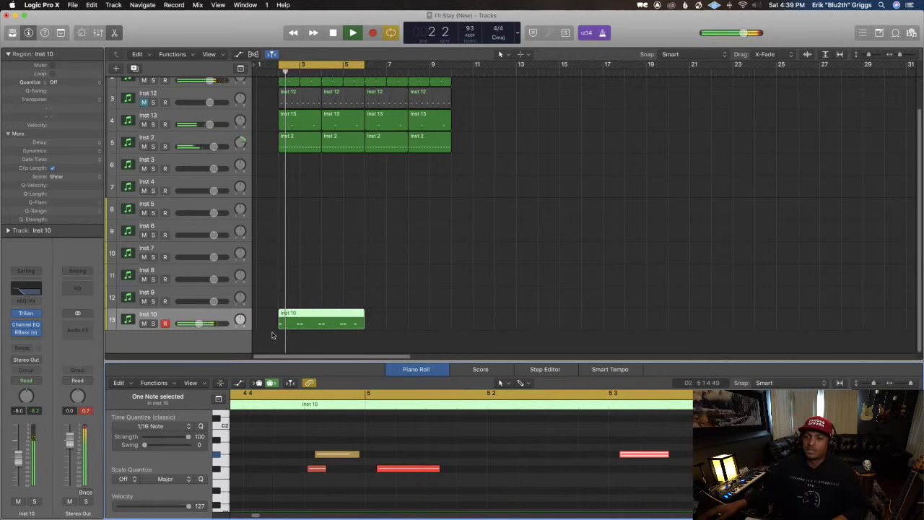
Step: Lower the Inst 10 bass track's volume to -23.0 dB
left_click_drag(208, 323, 187, 323)
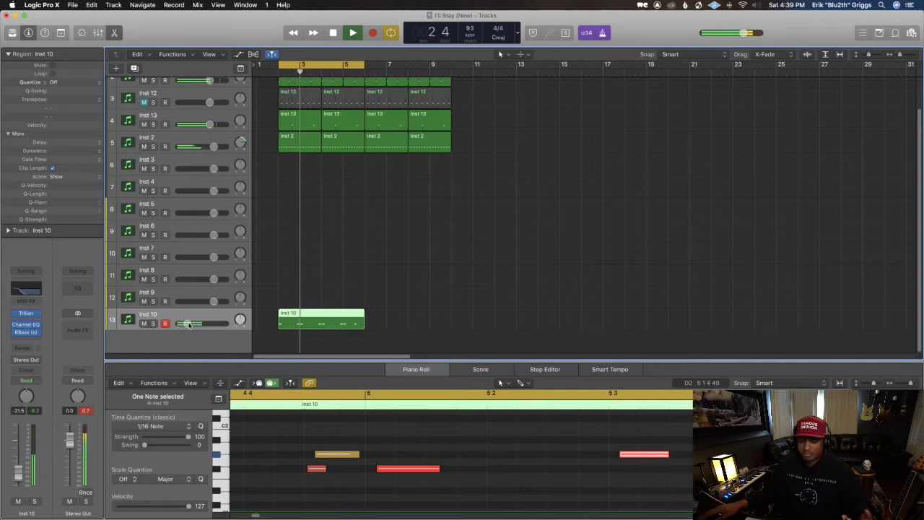
left_click(190, 325)
left_click_drag(186, 324, 187, 325)
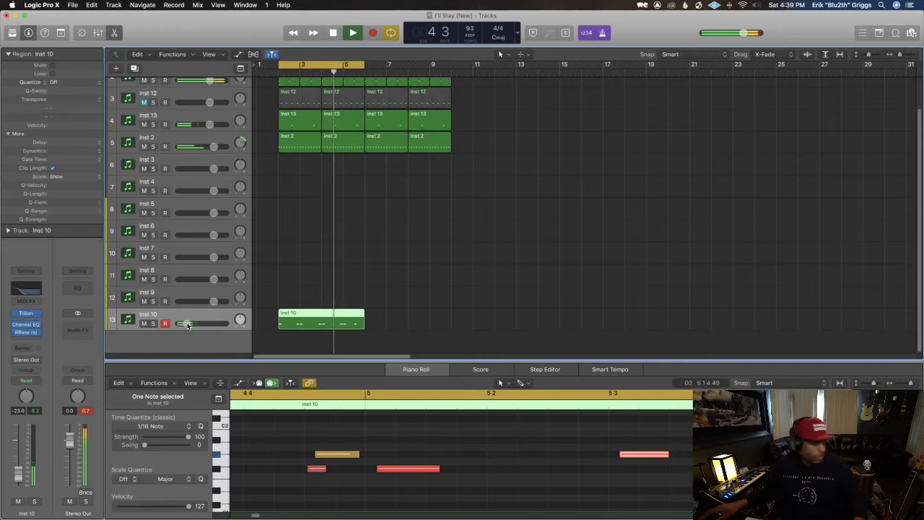
Step: Deselect the bass region and listen to the drum, percussion and bass loop across bars 2 to 6
left_click(450, 208)
key("super+Right")
key("super+Right")
key("super+Right")
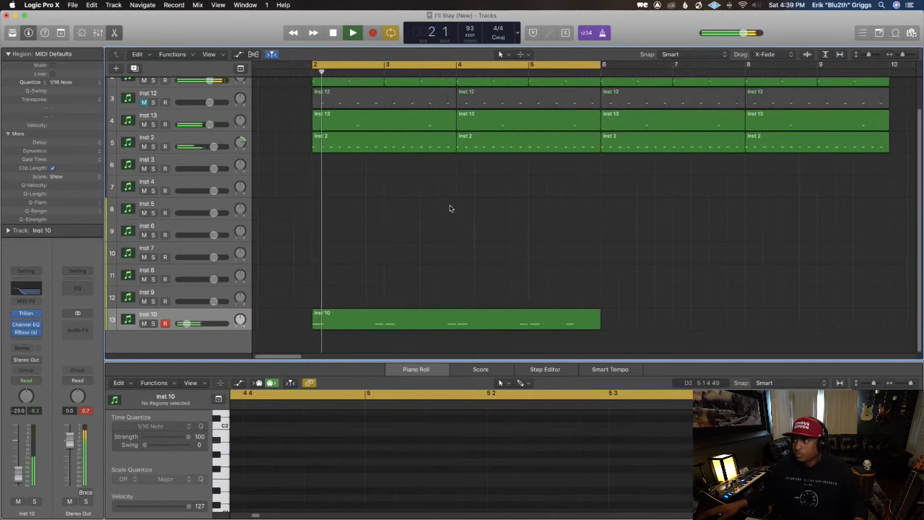
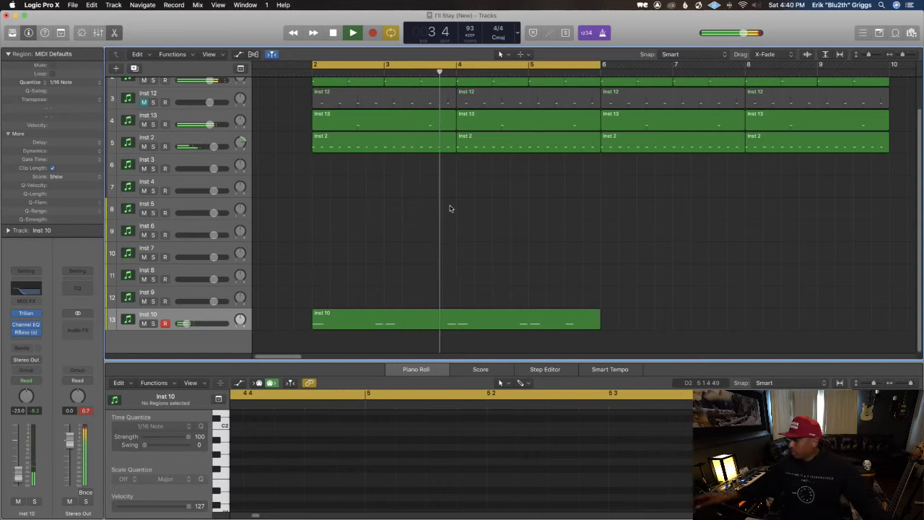
key("super+Right")
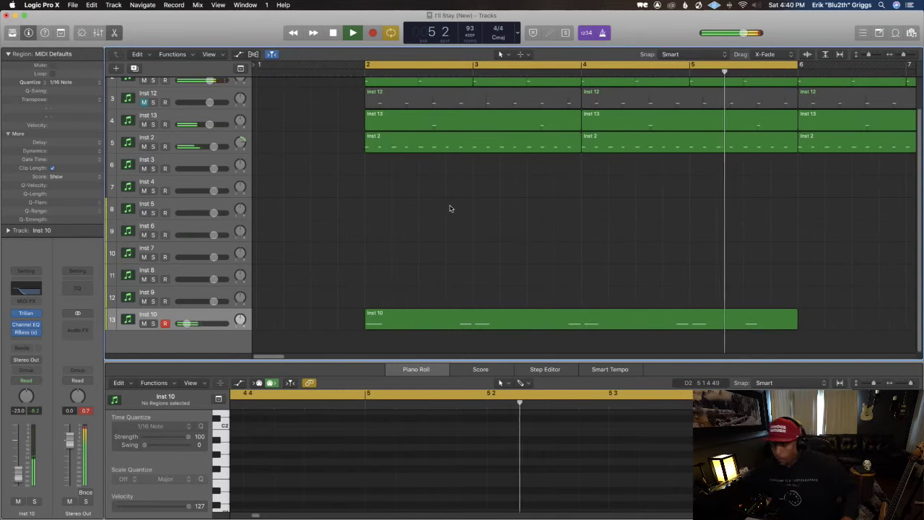
key("Return")
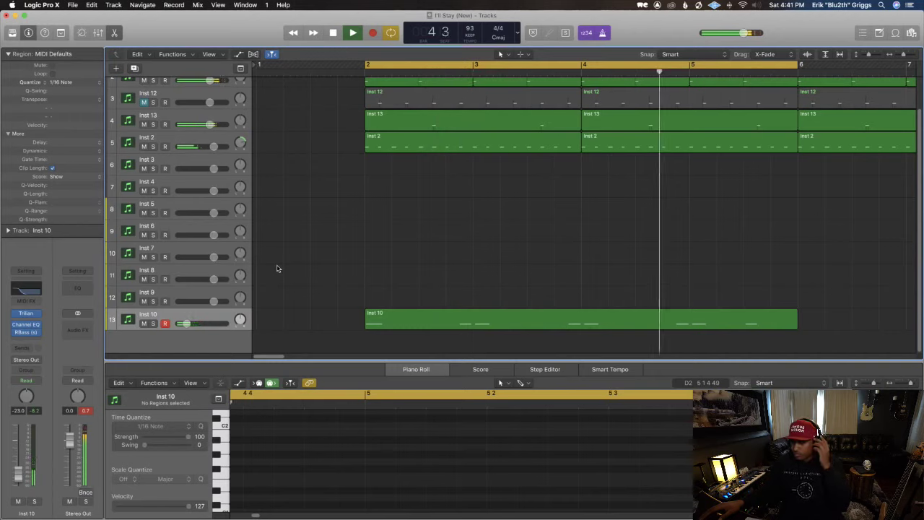
key("space")
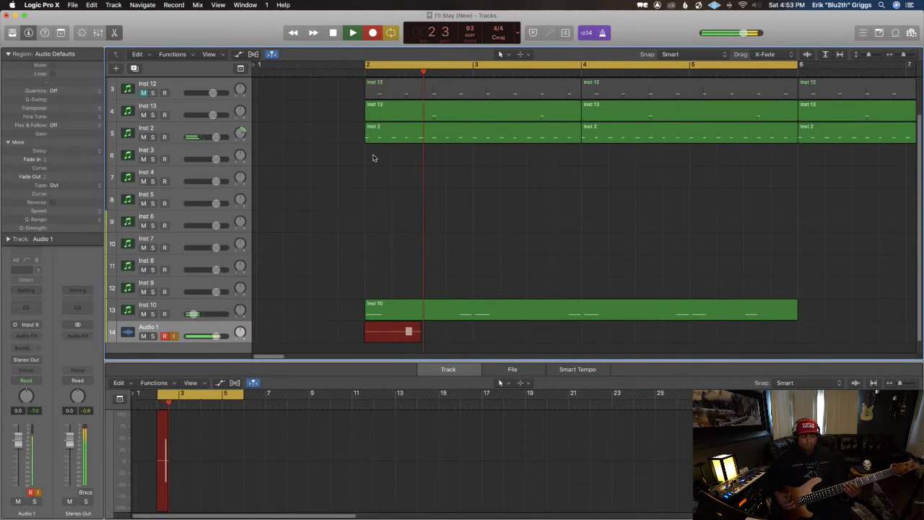
Step: Discard the running Audio 1 recording, then retry the take and delete it along with its audio file
key("super+period")
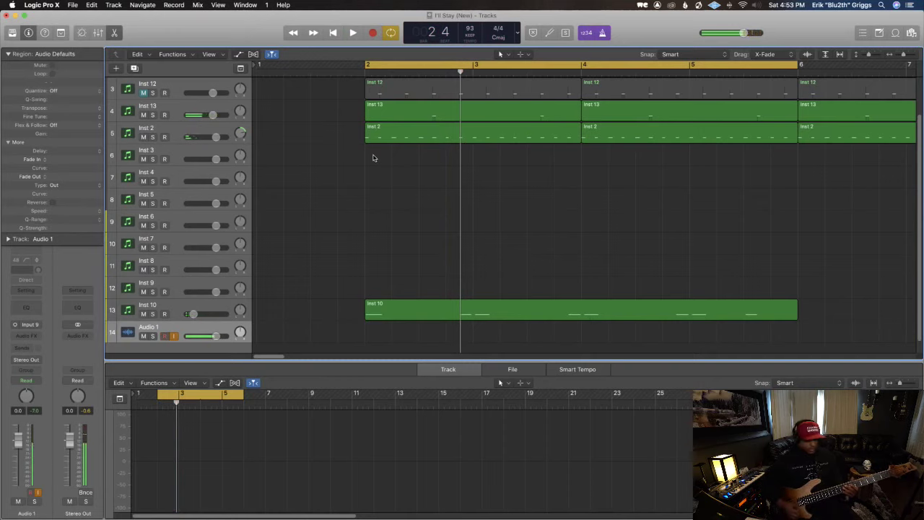
key("r")
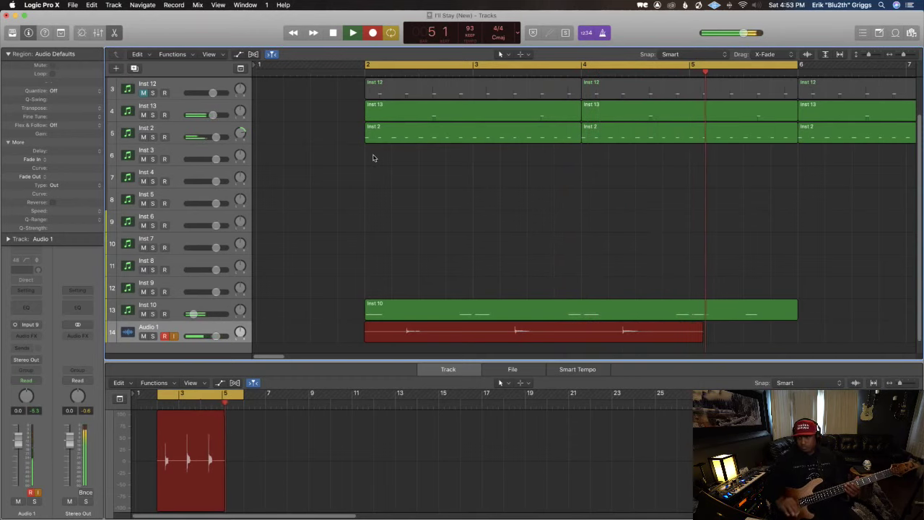
key("space")
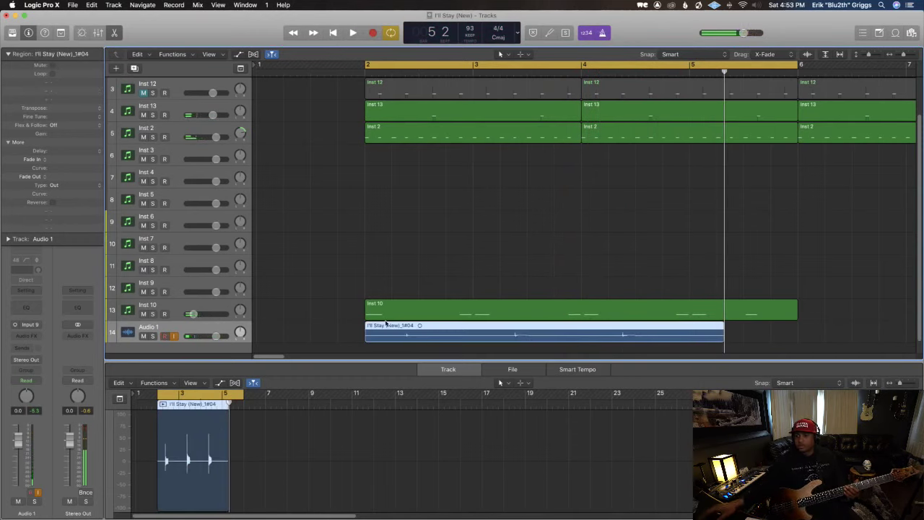
key("Delete")
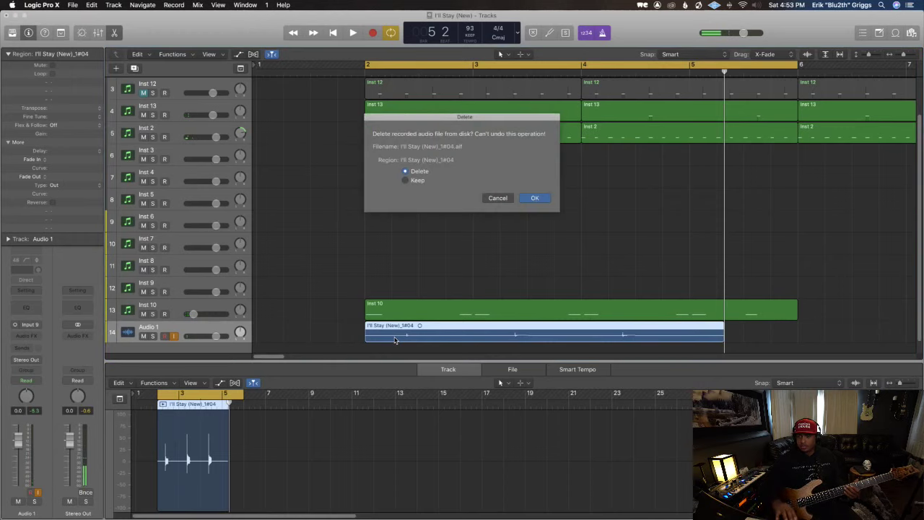
key("Return")
Step: Record a four-bar live take on Audio 1 from bar 2 to bar 6 and add a duplicate audio track below it
key("r")
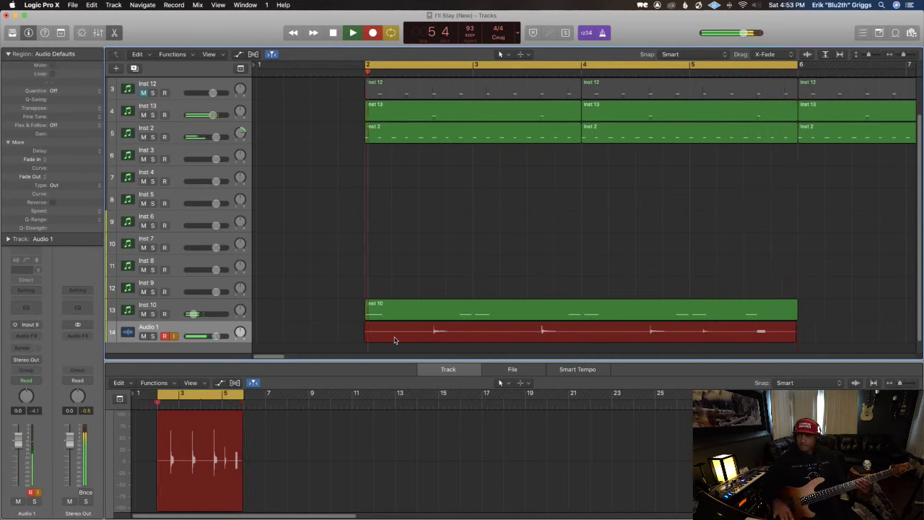
key("space")
scroll(255, 263, "down", 2)
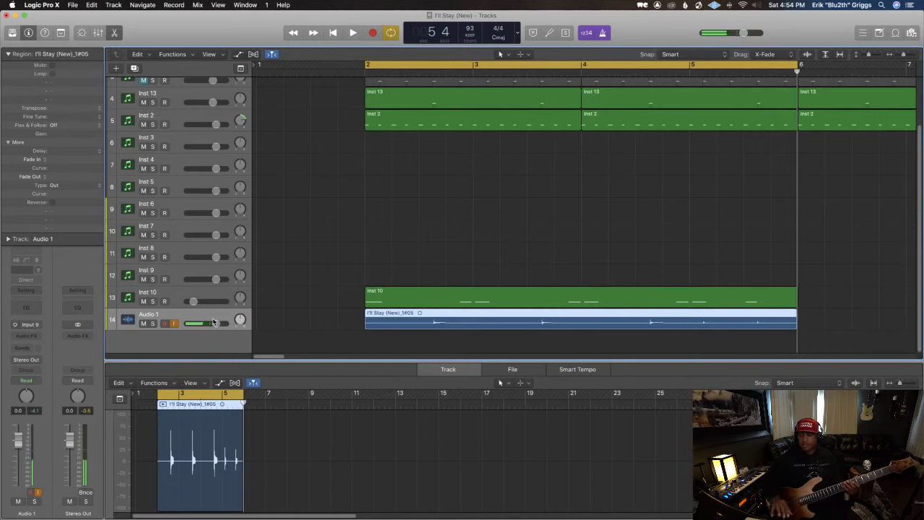
key("super+d")
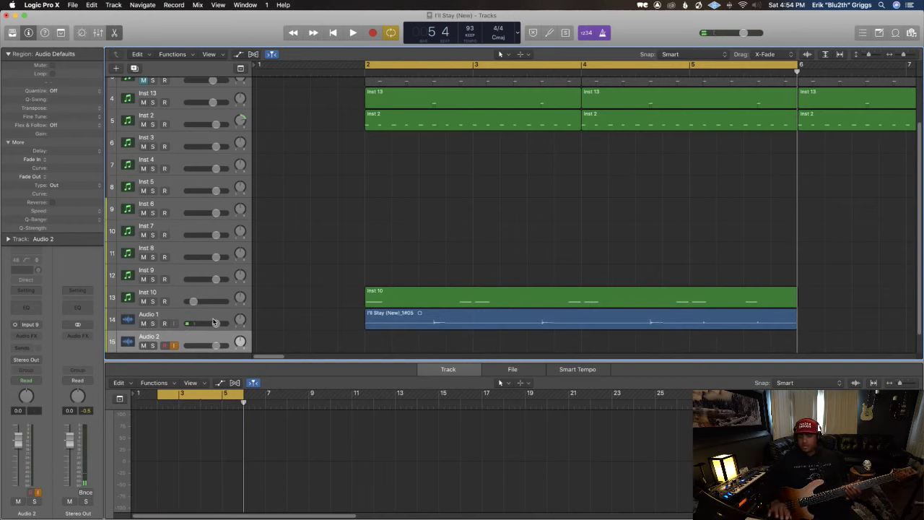
Step: Try four short live takes on Audio 2 from bar 2, stopping and undoing each one
key("r")
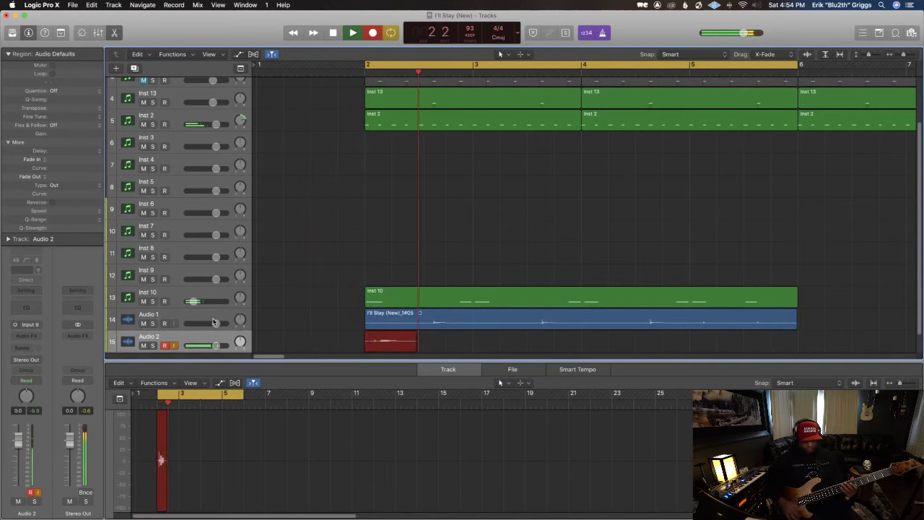
key("space")
key("super+z")
key("r")
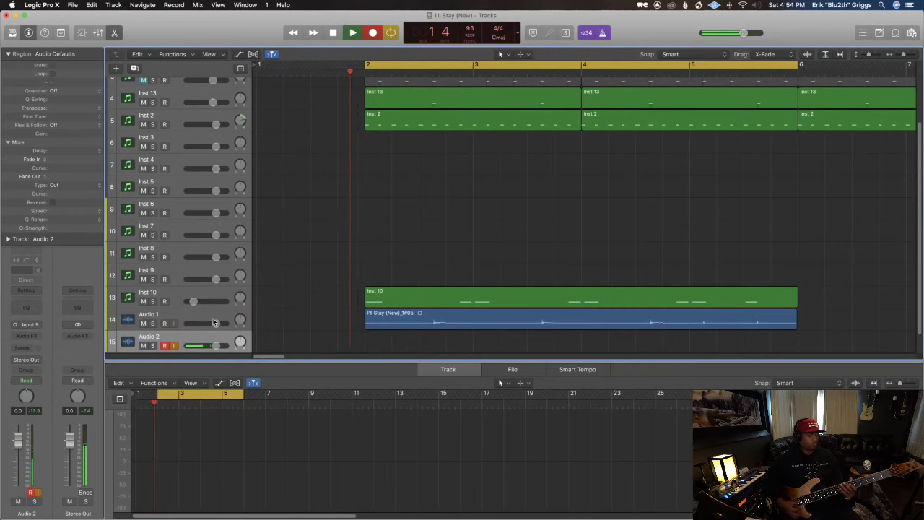
key("space")
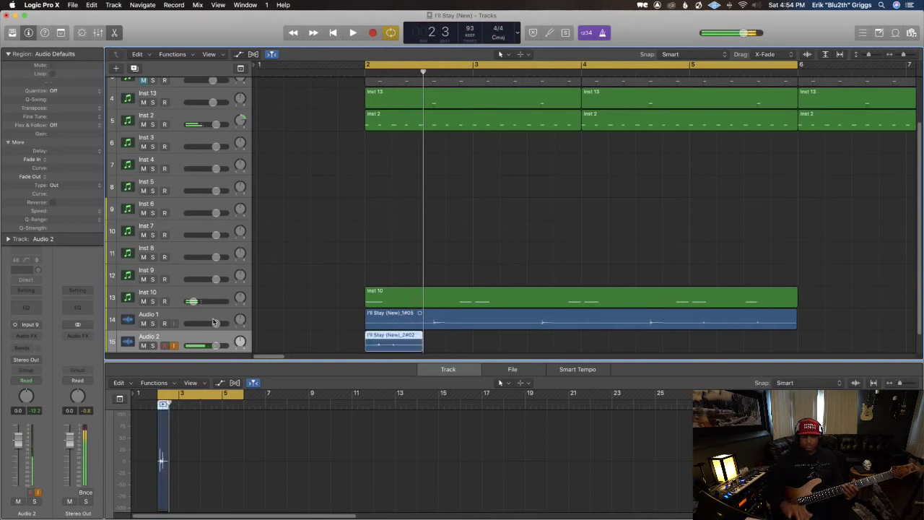
key("super+z")
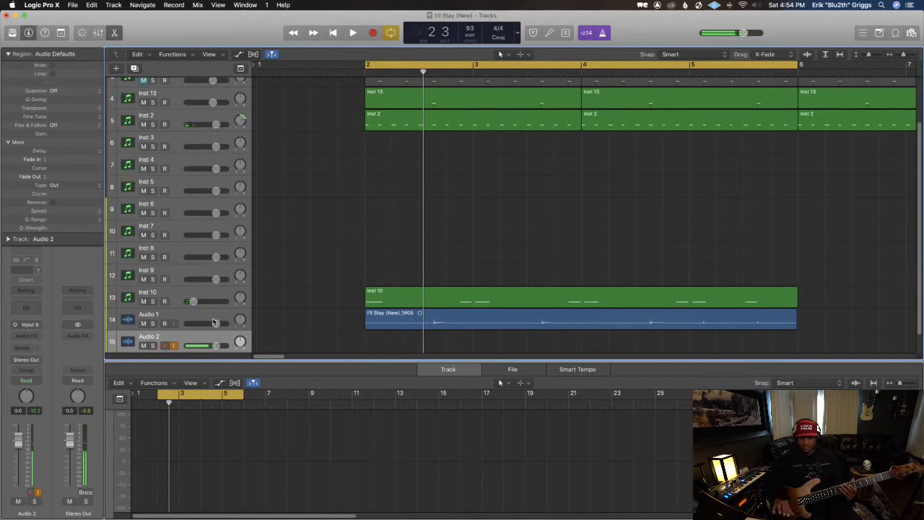
key("r")
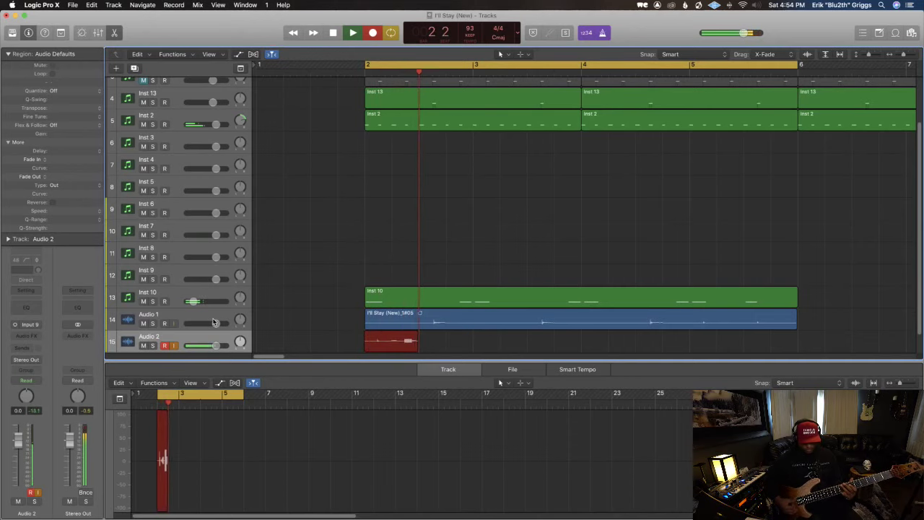
key("space")
key("super+z")
key("r")
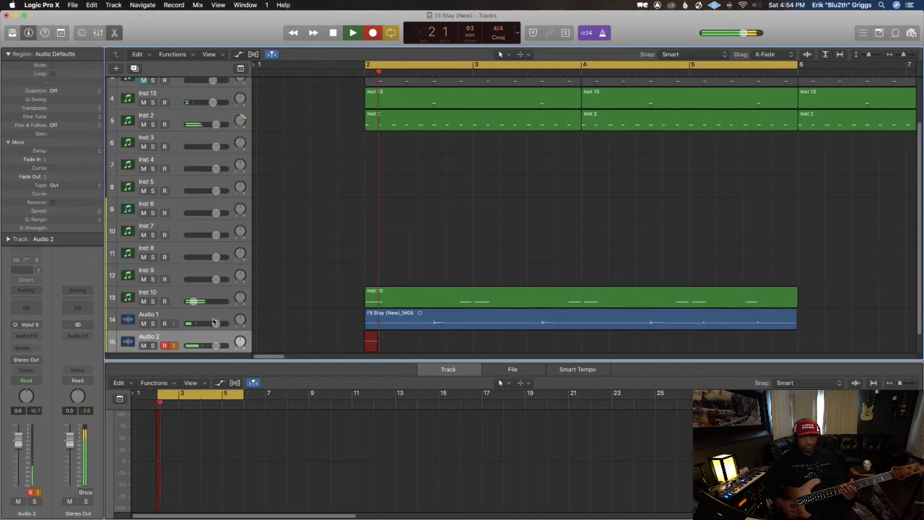
key("space")
key("super+z")
Step: Try two longer live takes on Audio 2 that run past bar 3, undoing both
key("r")
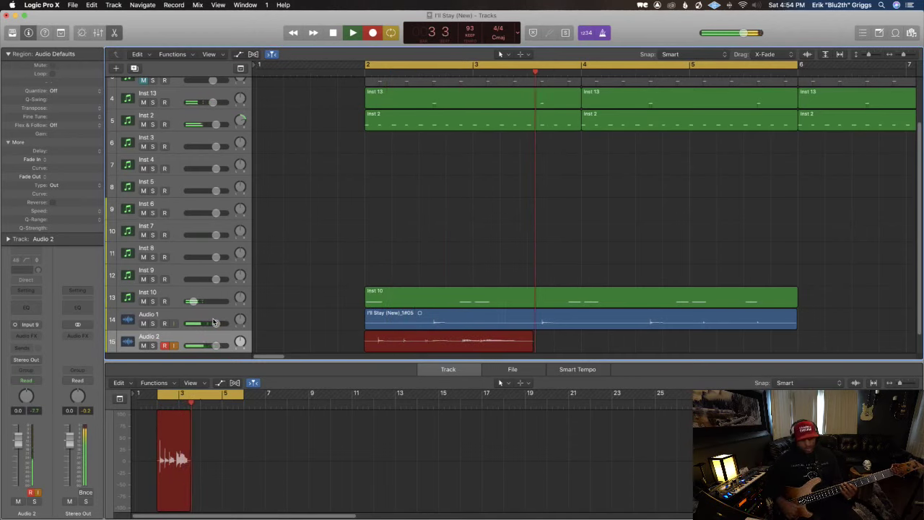
key("space")
key("super+z")
key("r")
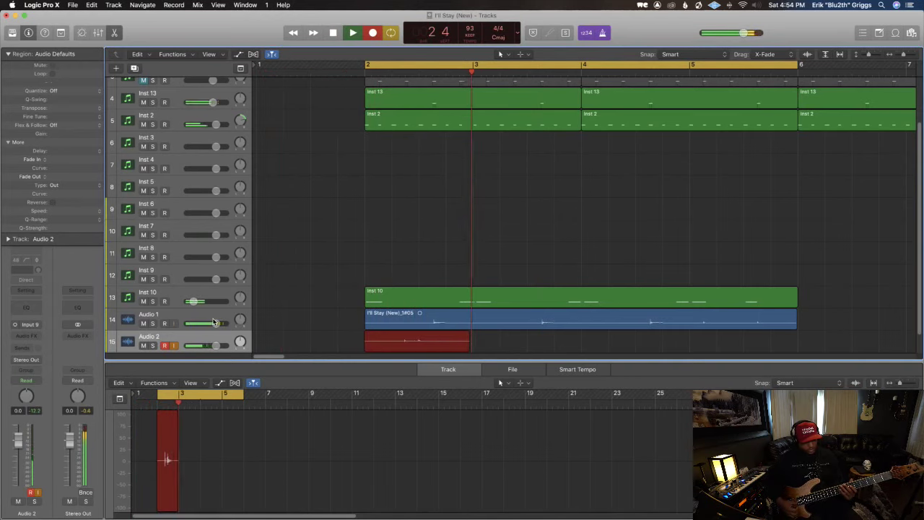
key("space")
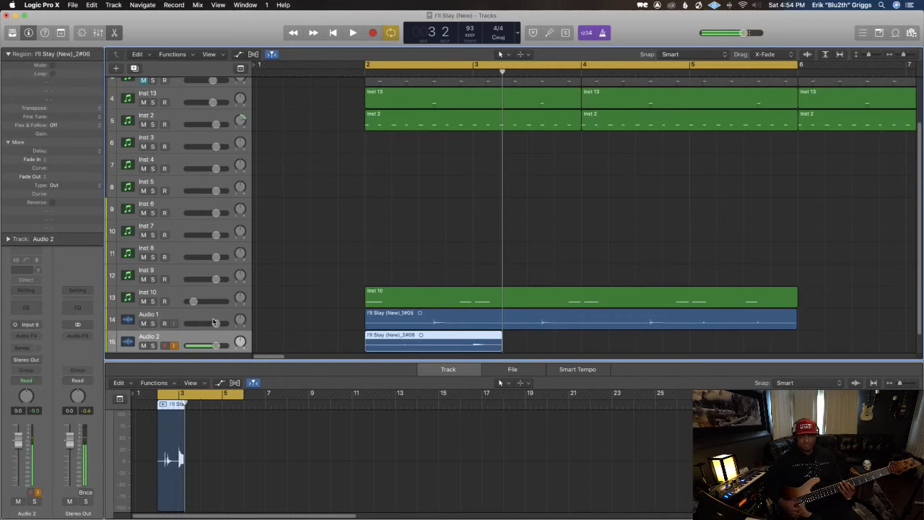
key("super+z")
Step: Try a live take on Audio 2 from bar 2 into bar 5 and discard the running recording
key("Return")
key("r")
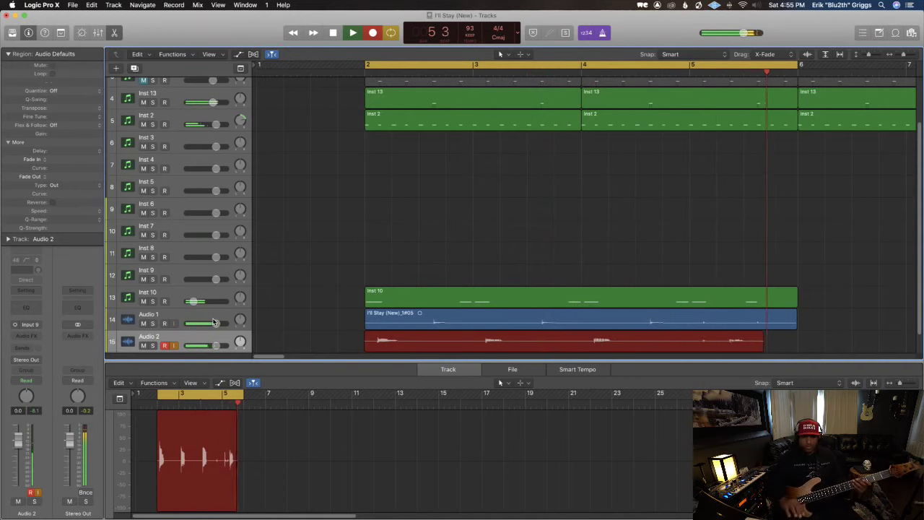
key("super+period")
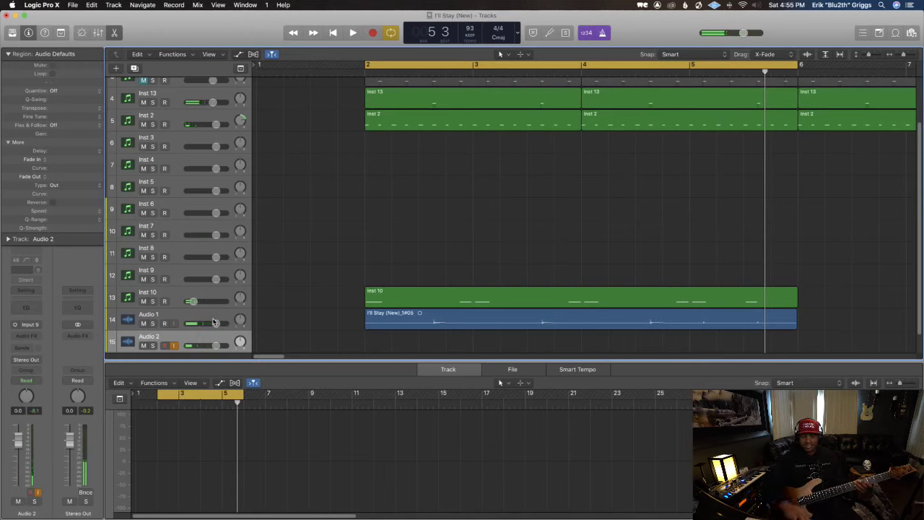
Step: Record a take on Audio 2 and trim its region to about the first half of bar 3
key("space")
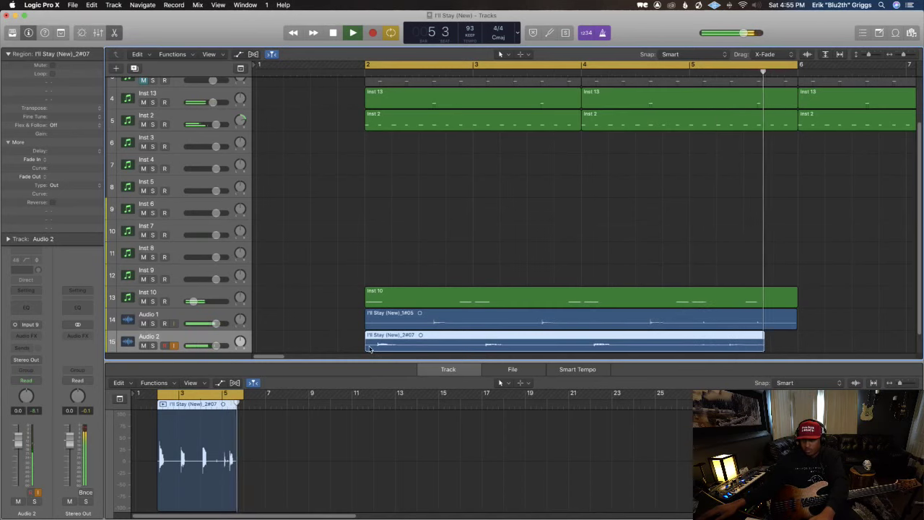
key("space")
left_click_drag(368, 348, 476, 348)
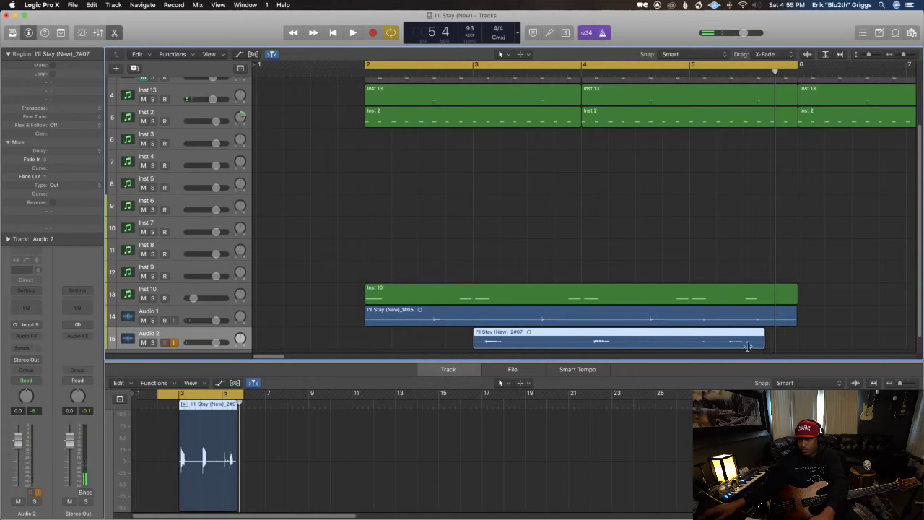
left_click_drag(748, 347, 530, 349)
key("space")
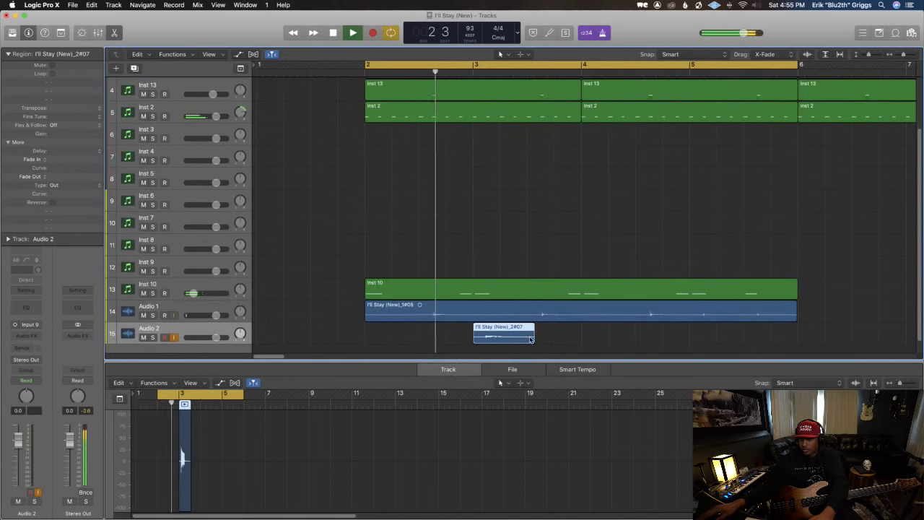
Step: Shorten the Audio 2 region to exactly two beats, copy it to the start of bar 2 and play it back
left_click_drag(530, 339, 395, 342)
key("space")
key("space")
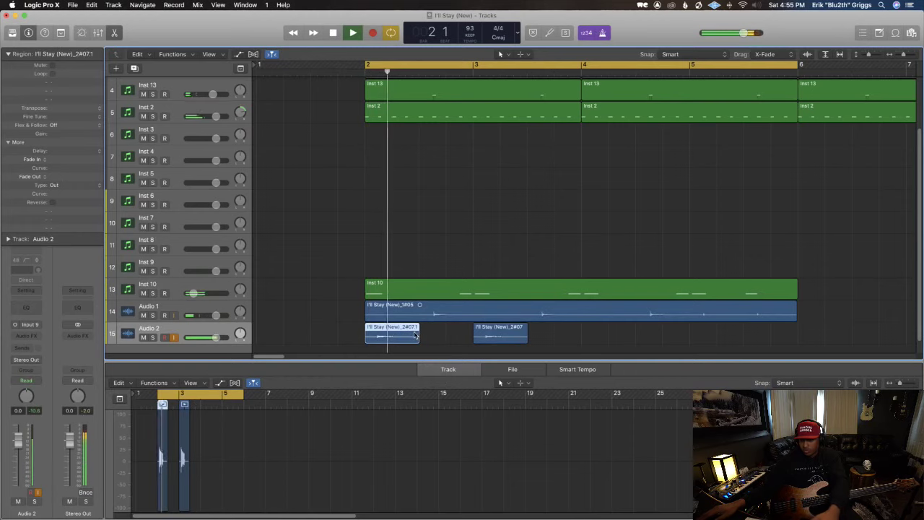
key("space")
key("space")
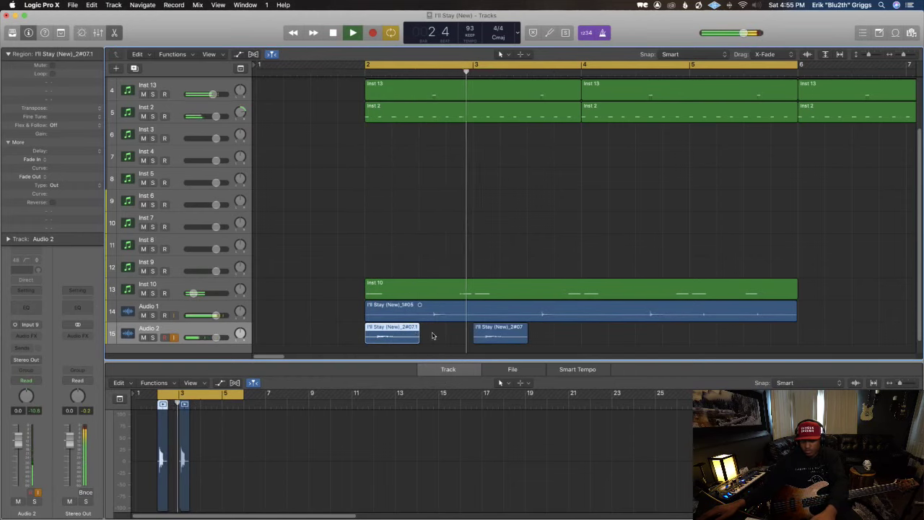
Step: Repeat the two Audio 2 regions so a copy starts at bar 4, and delete the surplus copy
left_click(498, 332, "shift")
left_click_drag(391, 331, 599, 337)
left_click(725, 338)
key("Delete")
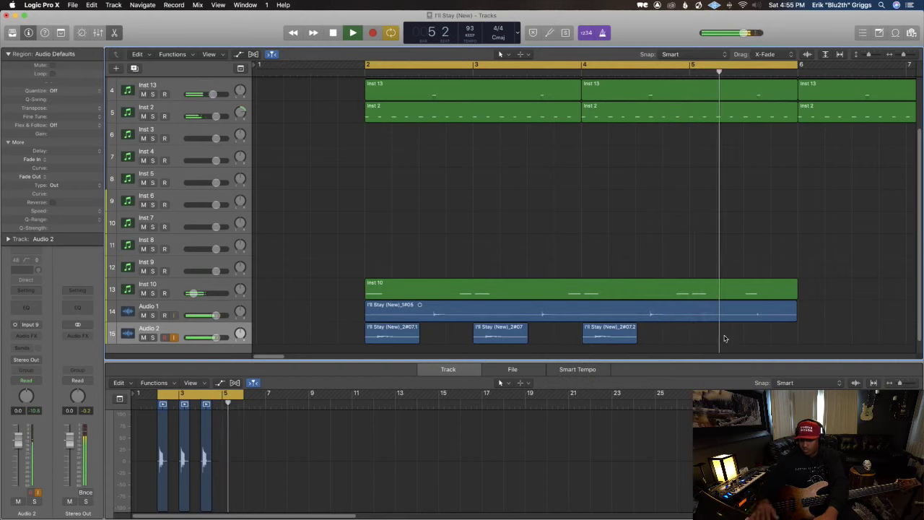
Step: Add the Audio 3 track below Audio 2 with the same settings and stop playback
scroll(205, 303, "down", 1)
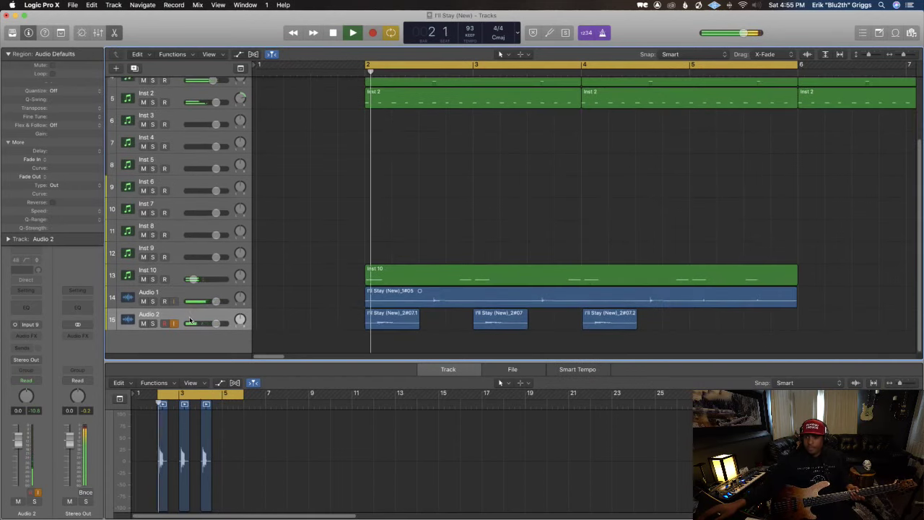
key("super+d")
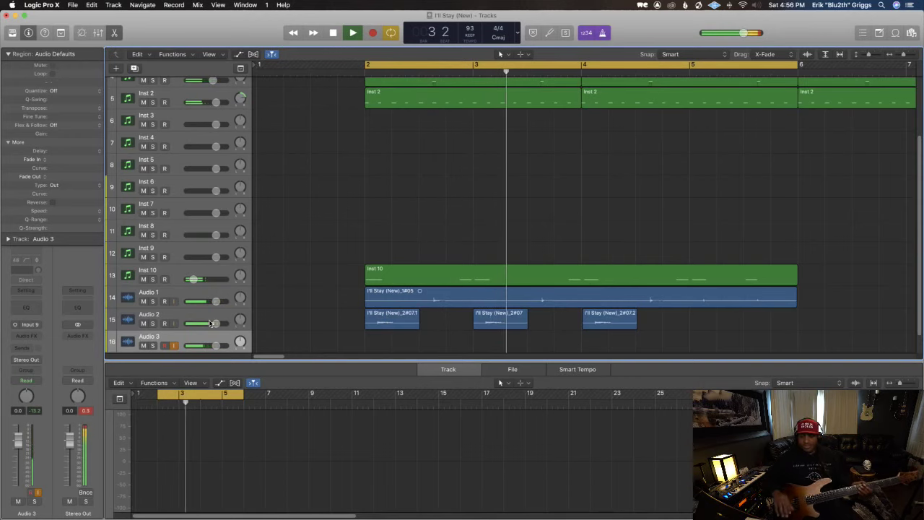
key("space")
Step: Record a take on Audio 3 across the cycle from bar 2 to bar 6 and delete it
key("r")
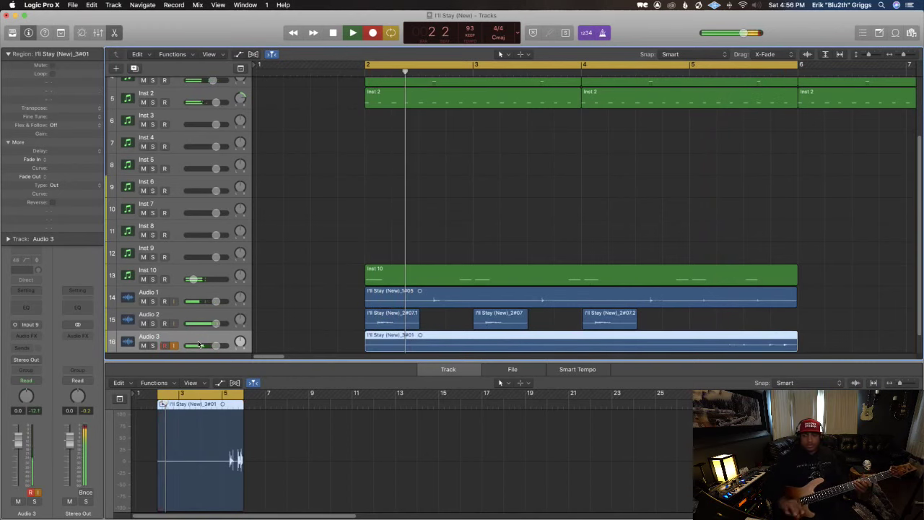
key("space")
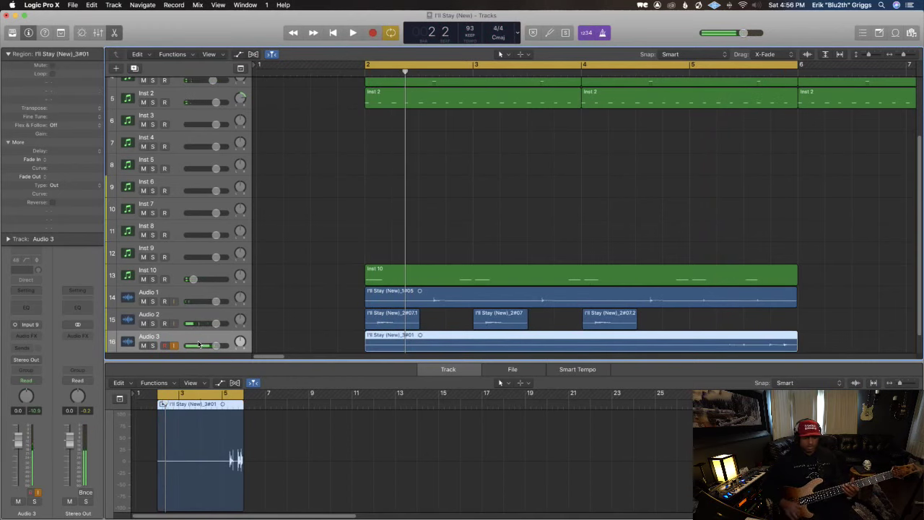
key("Delete")
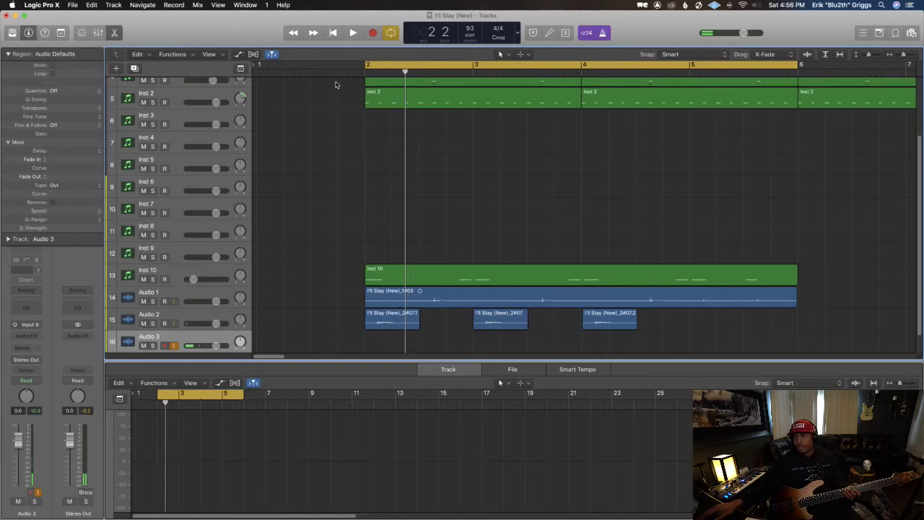
Step: Move the cycle start to bar 5 so that only bar 5 loops
left_click_drag(363, 64, 693, 64)
key("space")
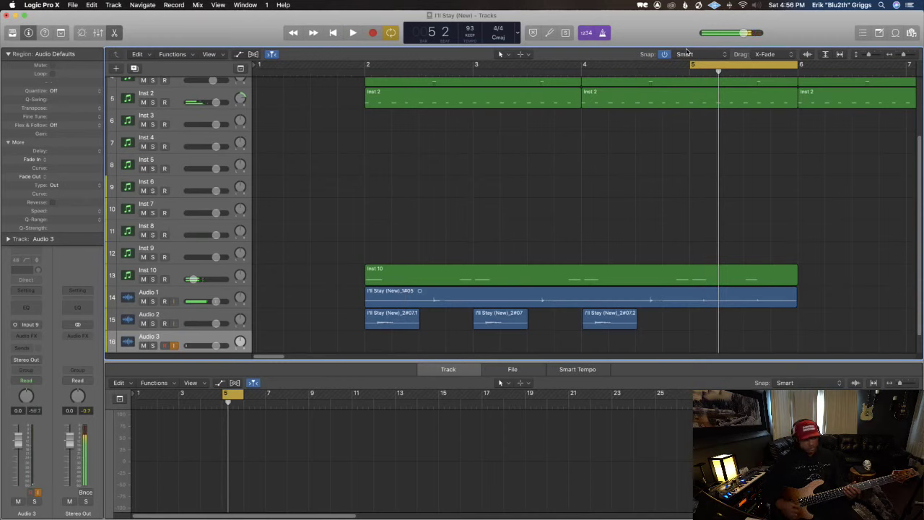
Step: Record takes on Audio 3 in bar 5, and delete the resulting region together with its audio file
key("r")
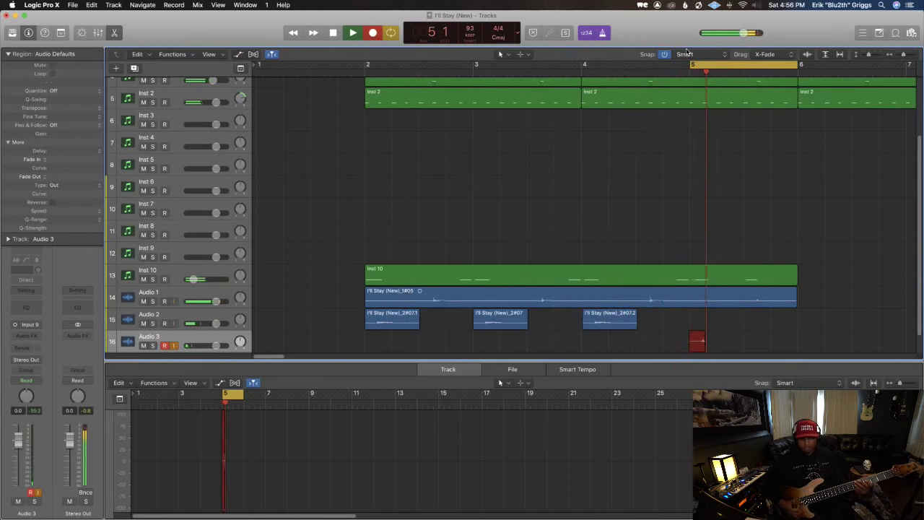
key("super+period")
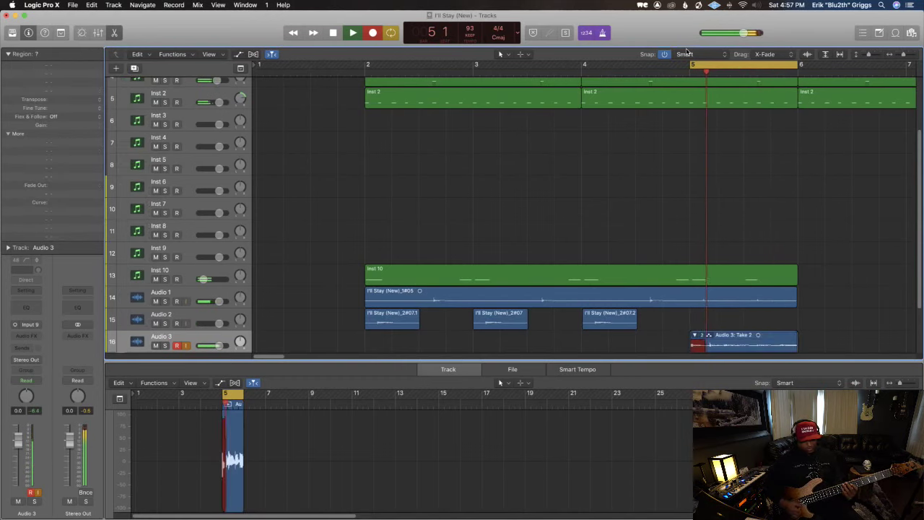
key("space")
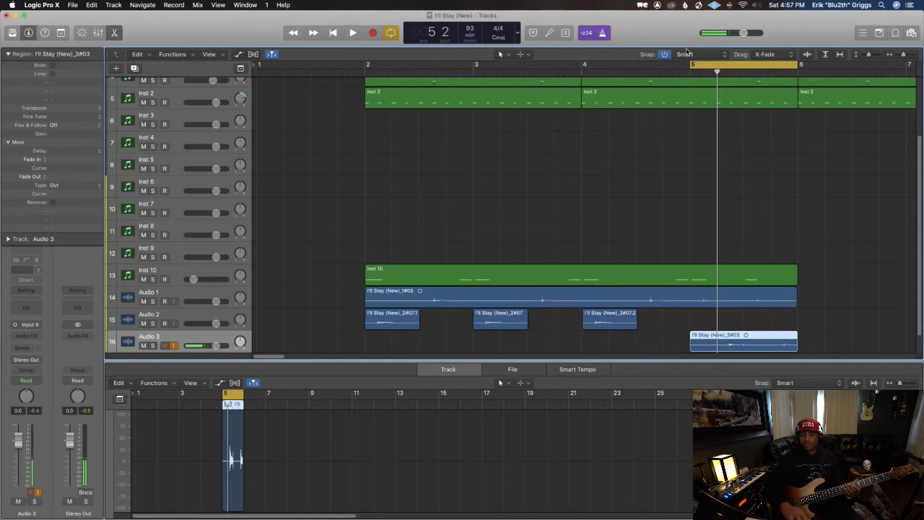
key("alt+z")
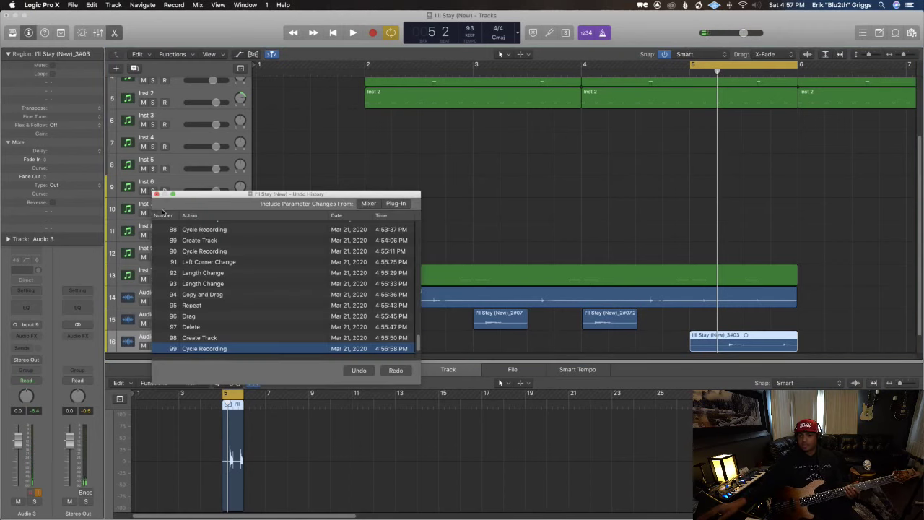
left_click(157, 195)
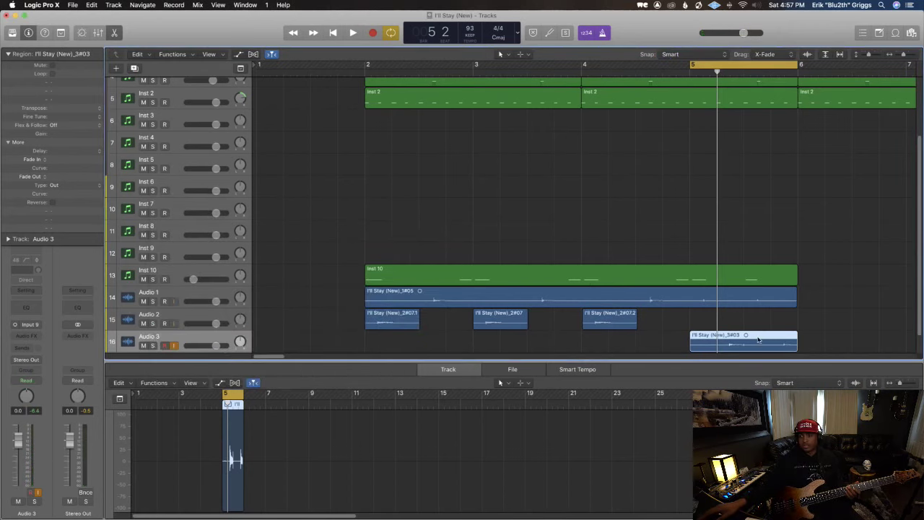
key("Delete")
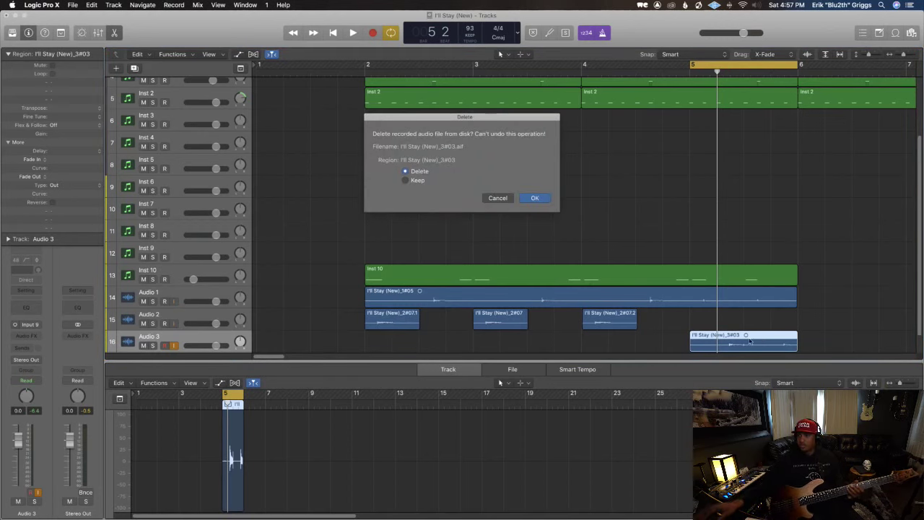
left_click(535, 198)
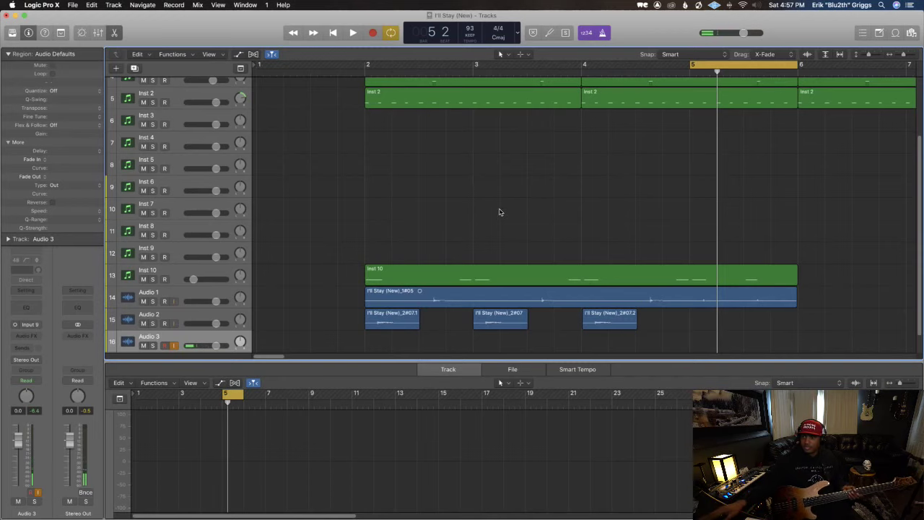
Step: Try another take on Audio 3 in bar 5, record over it and undo the recordings
key("r")
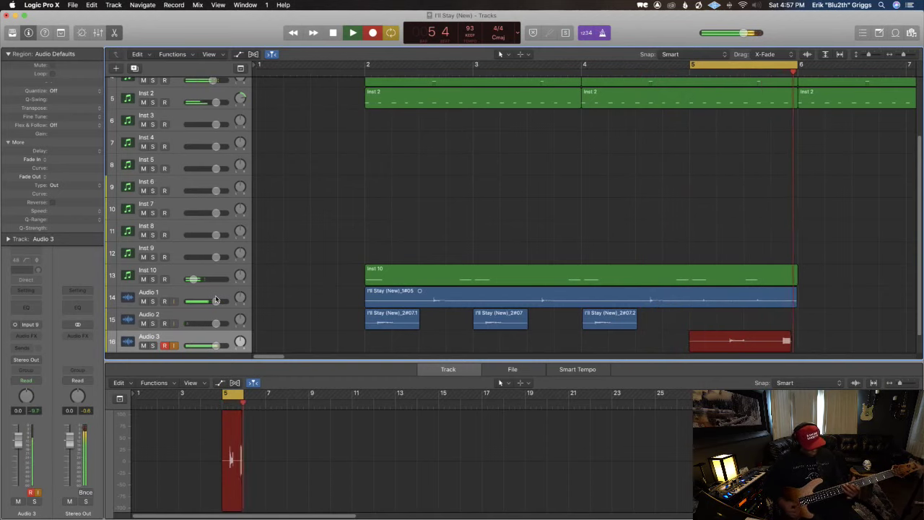
key("r")
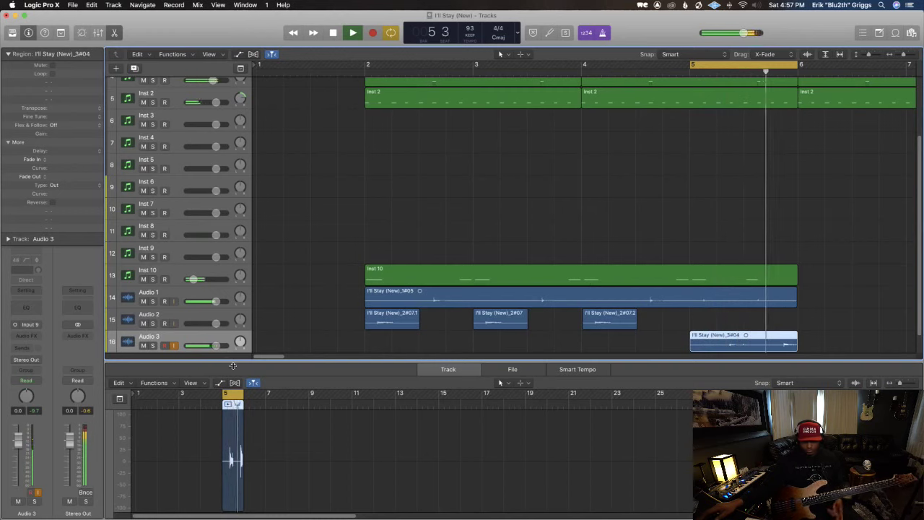
key("r")
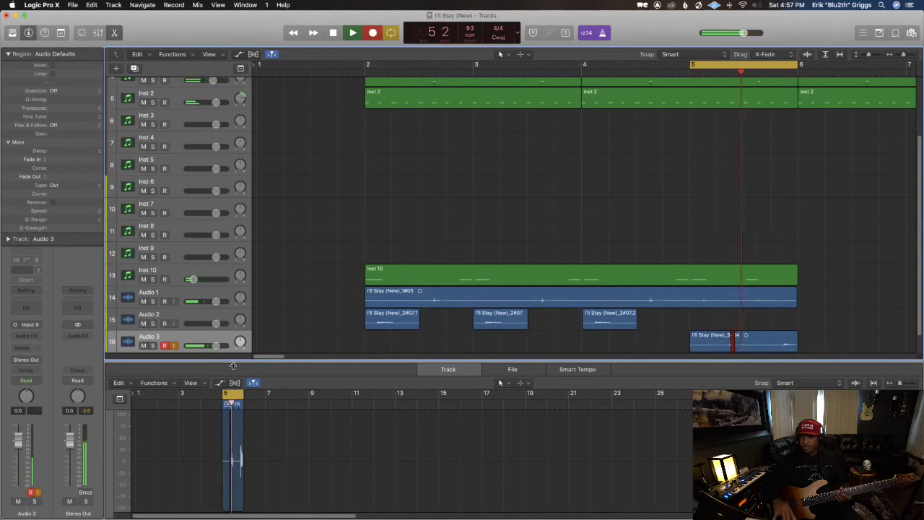
key("space")
left_click(713, 344)
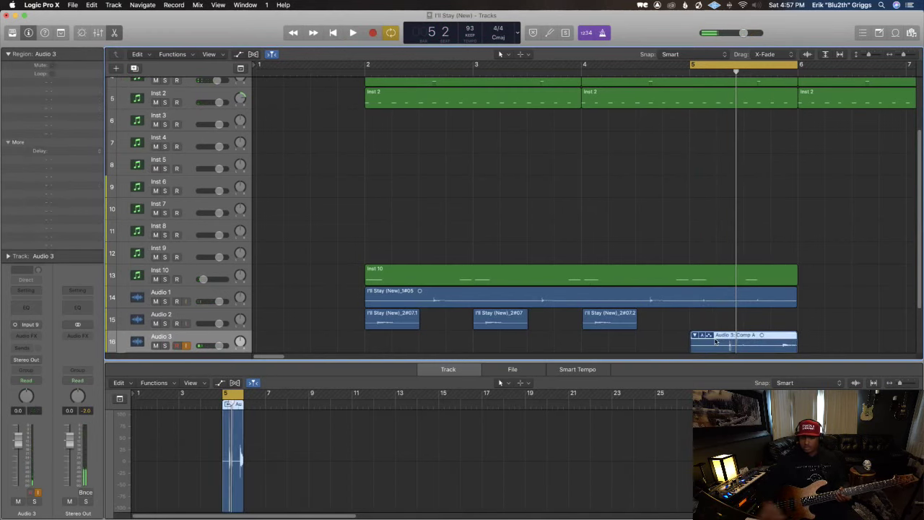
key("super+z")
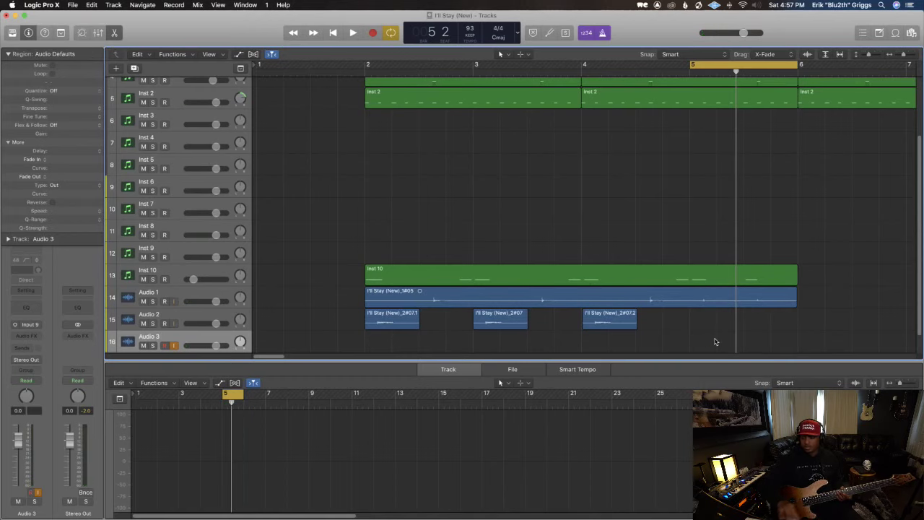
Step: Record a fresh take on Audio 3 over bar 5 and play it back
key("r")
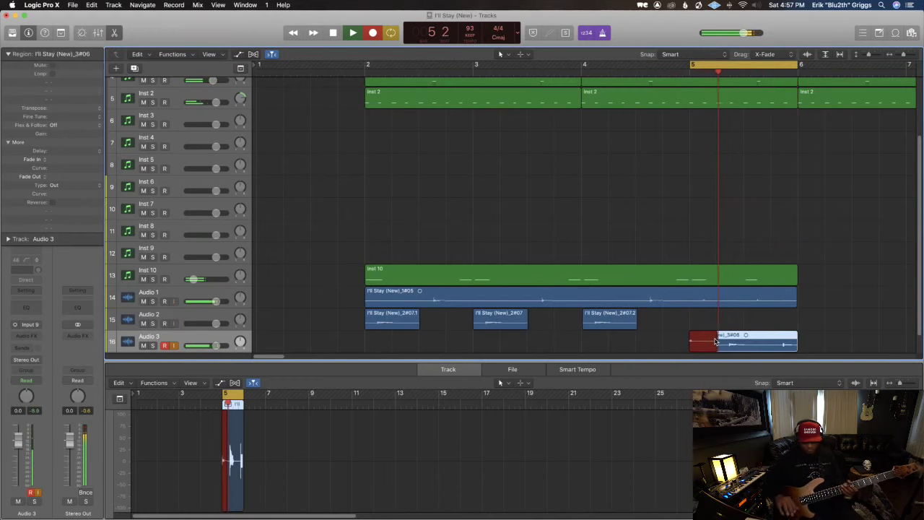
key("space")
key("space")
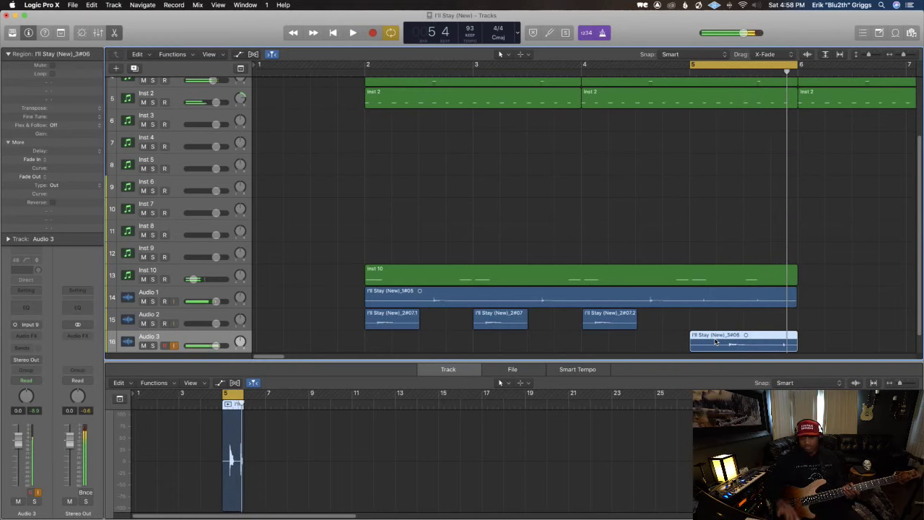
Step: Trim the Audio 3 region to the first half of bar 5 and limit the cycle to the bar's second half
left_click_drag(796, 351, 743, 345)
left_click_drag(690, 64, 742, 70)
Step: Try several takes on Audio 3 in the second half of bar 5, deleting each one
key("r")
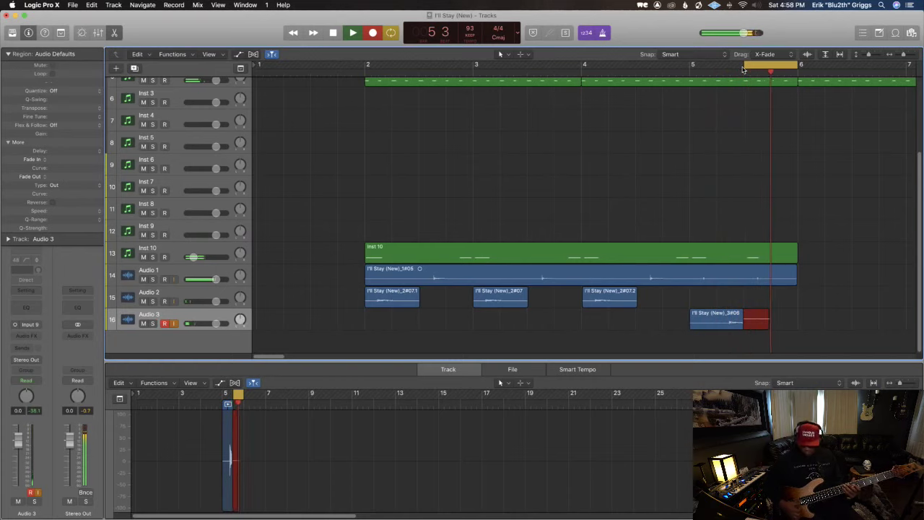
key("space")
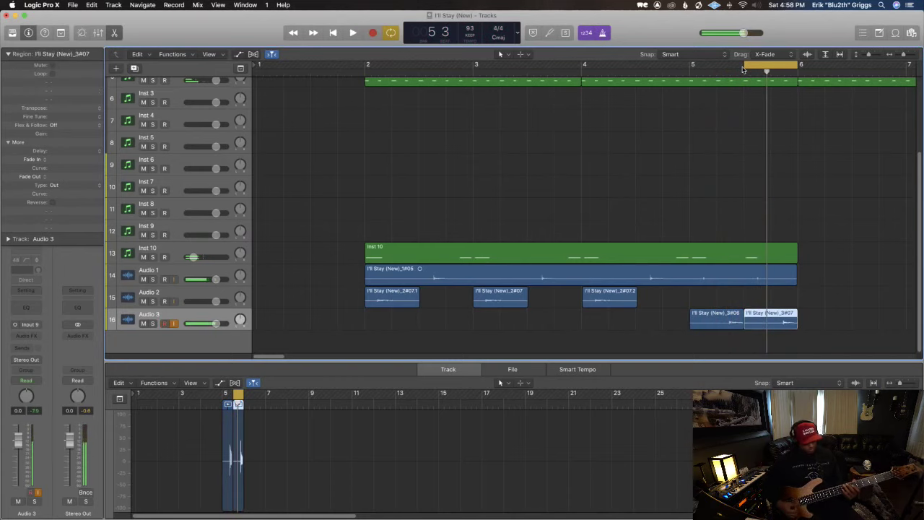
key("Delete")
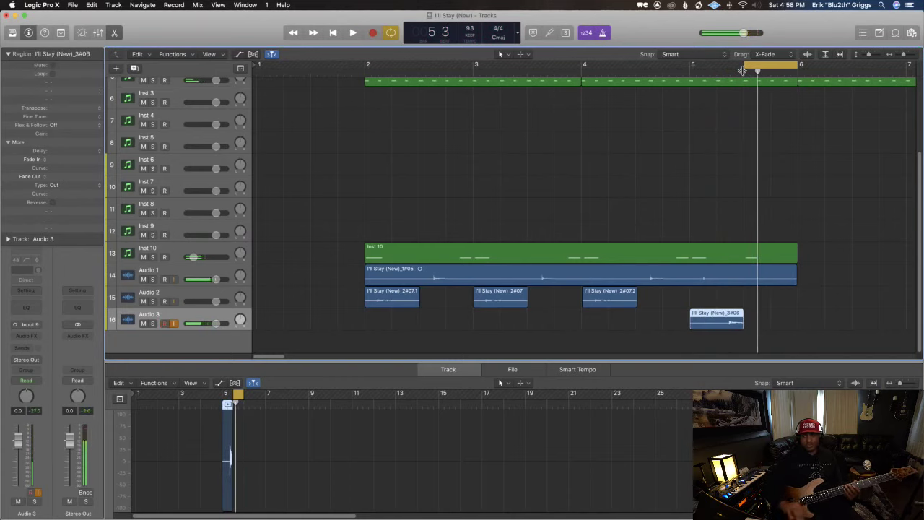
key("r")
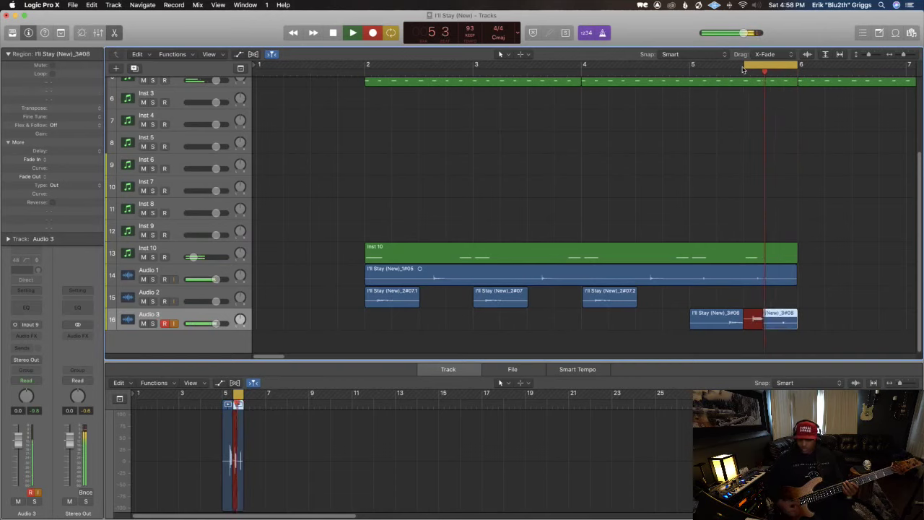
key("space")
key("Delete")
key("r")
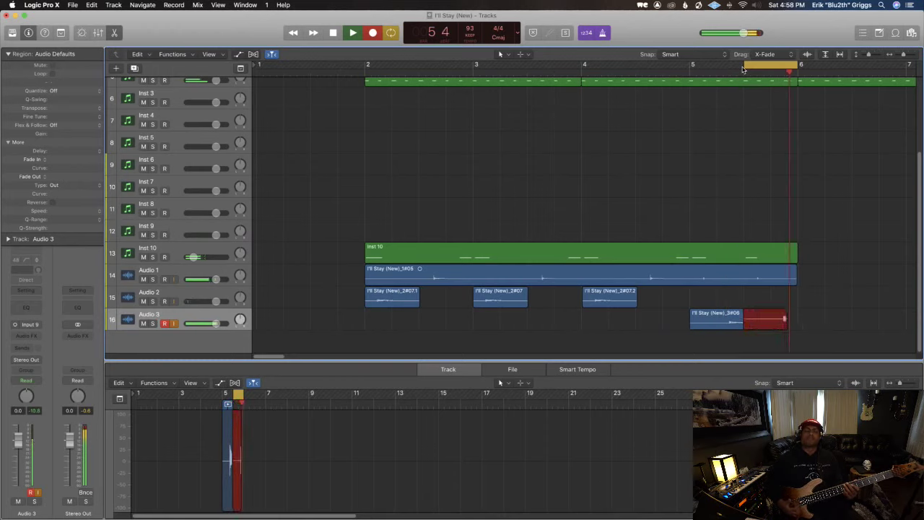
key("shift+r")
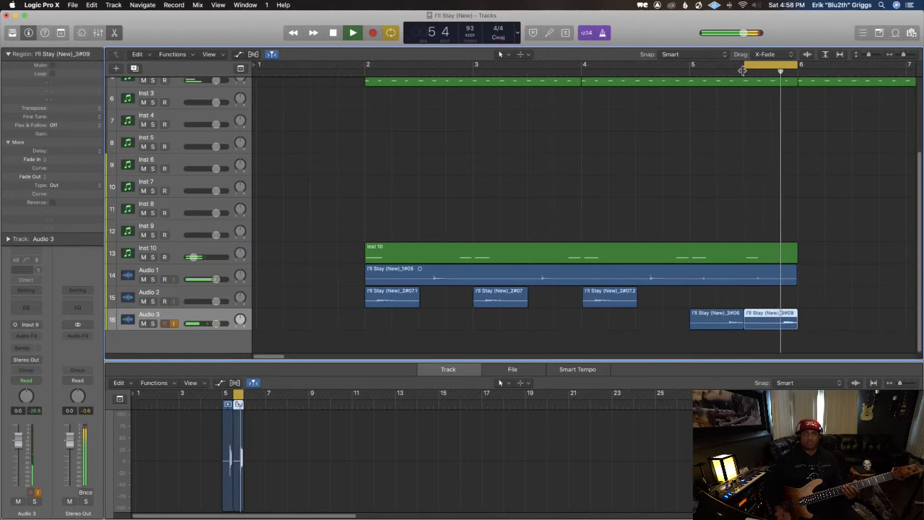
key("space")
key("Delete")
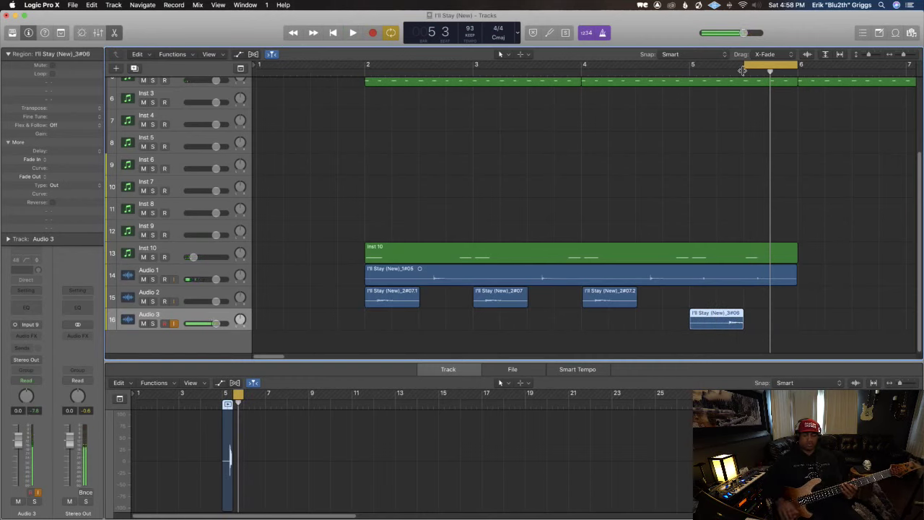
Step: Record a take on Audio 3 in the second half of bar 5 and play it back
key("r")
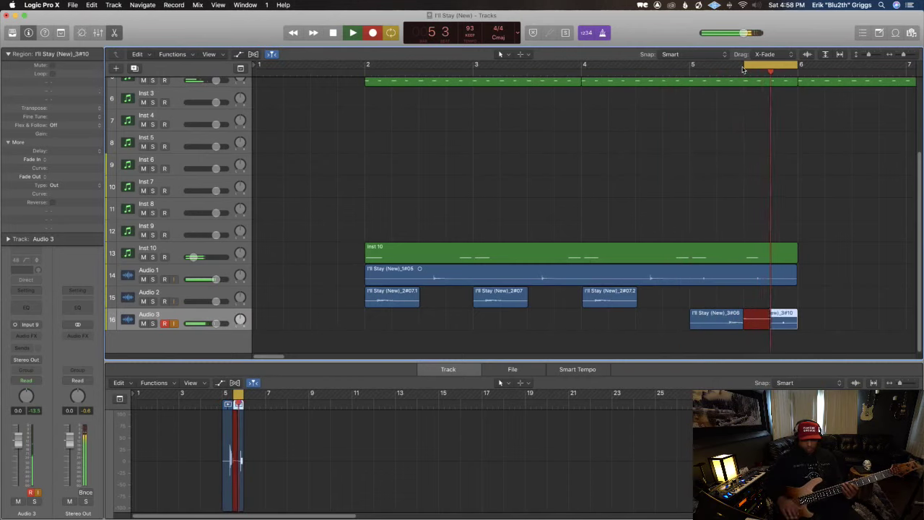
key("space")
key("space")
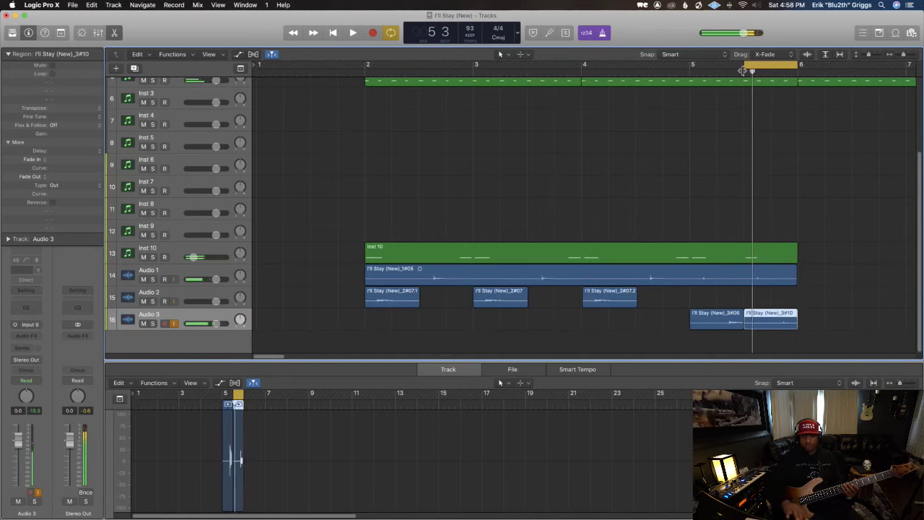
Step: Delete the current take in the second half of bar 5 on Audio 3 and record a replacement there, playing it back
key("Delete")
key("r")
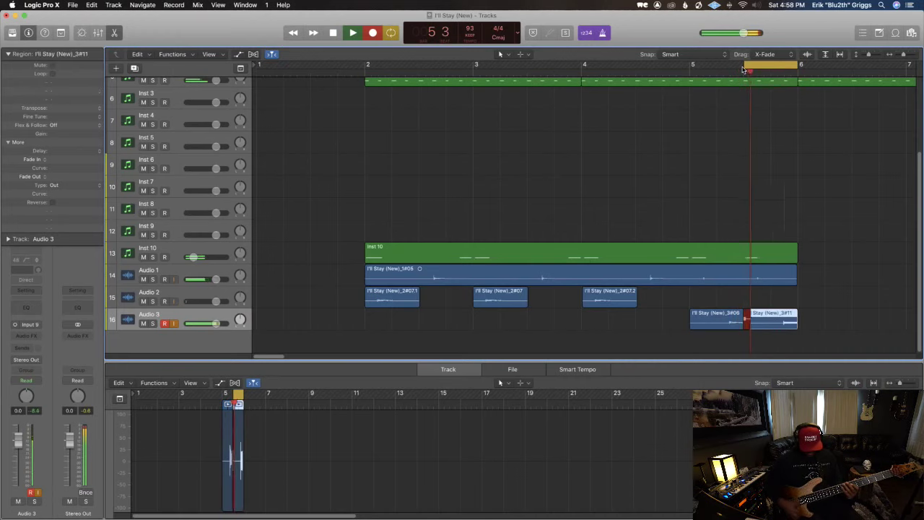
key("r")
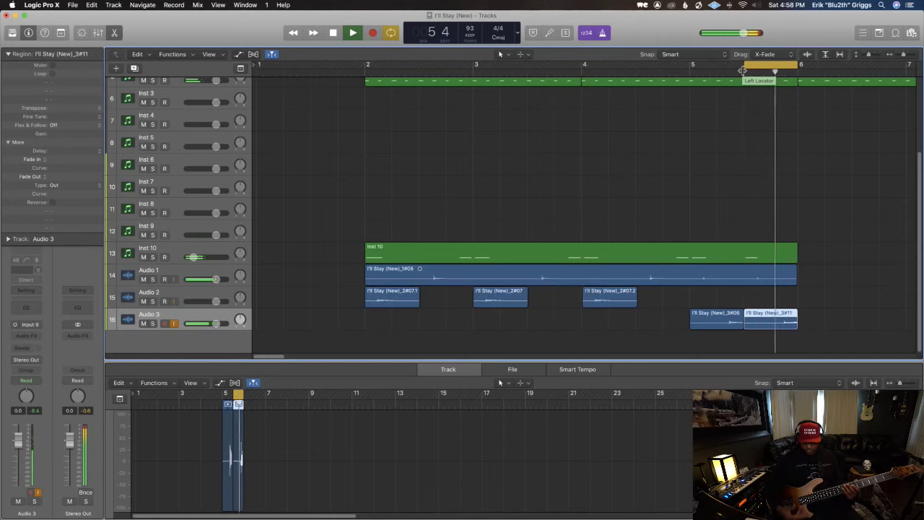
key("space")
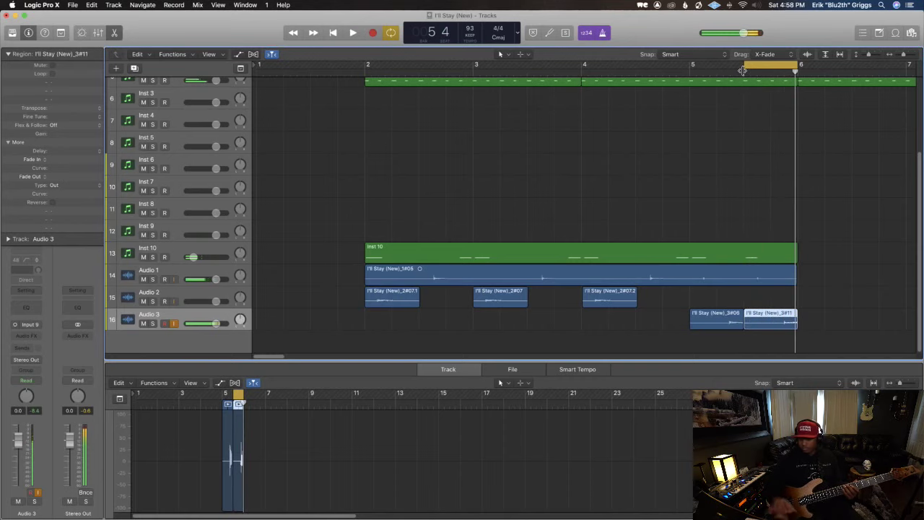
Step: Extend the cycle to bars 2 to 6, move both bar 5 regions from Audio 3 to Audio 2 and play the loop
left_click_drag(741, 69, 365, 106)
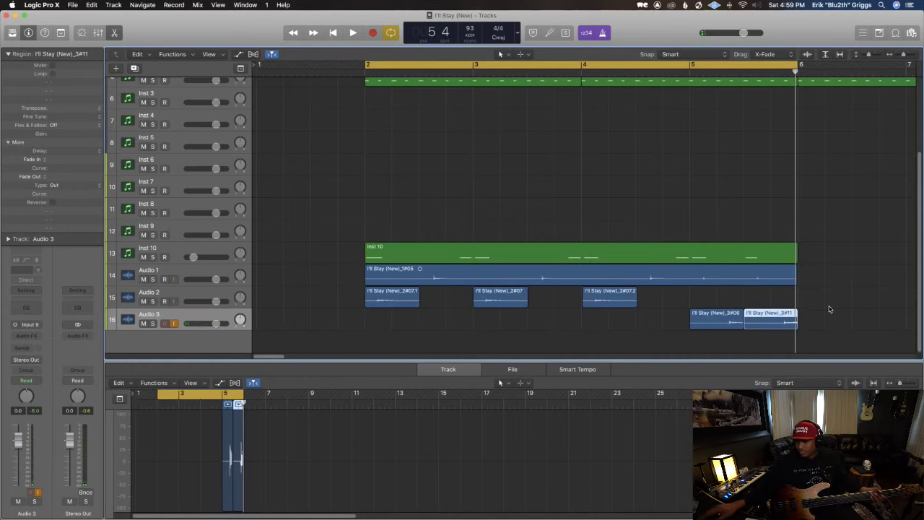
left_click(704, 313, "shift")
left_click_drag(704, 313, 701, 294)
left_click(567, 304)
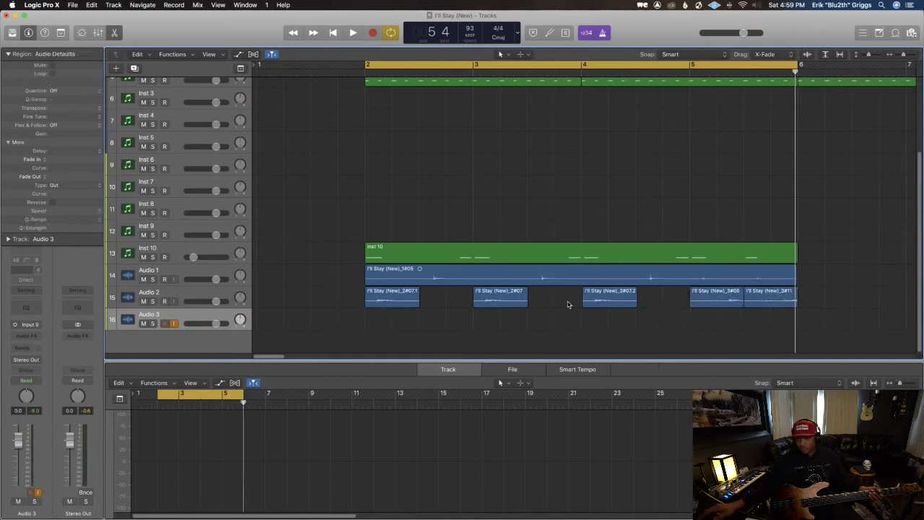
key("space")
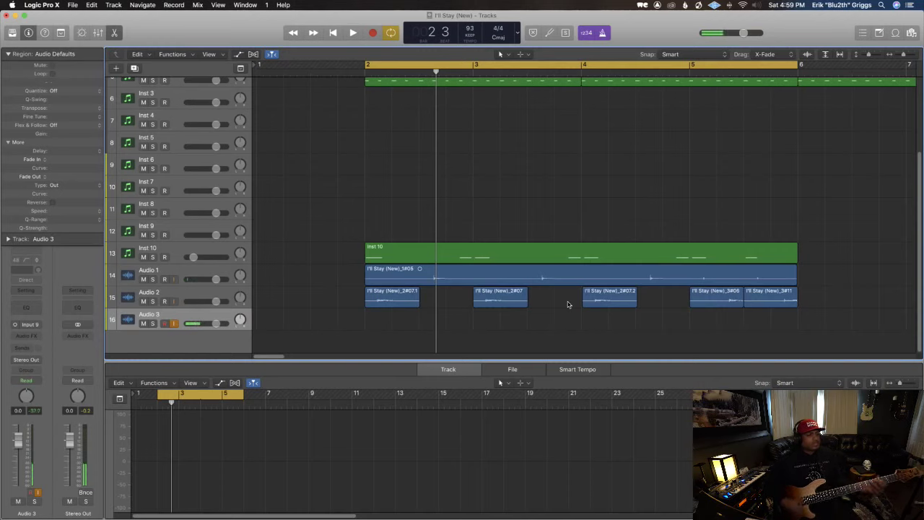
key("space")
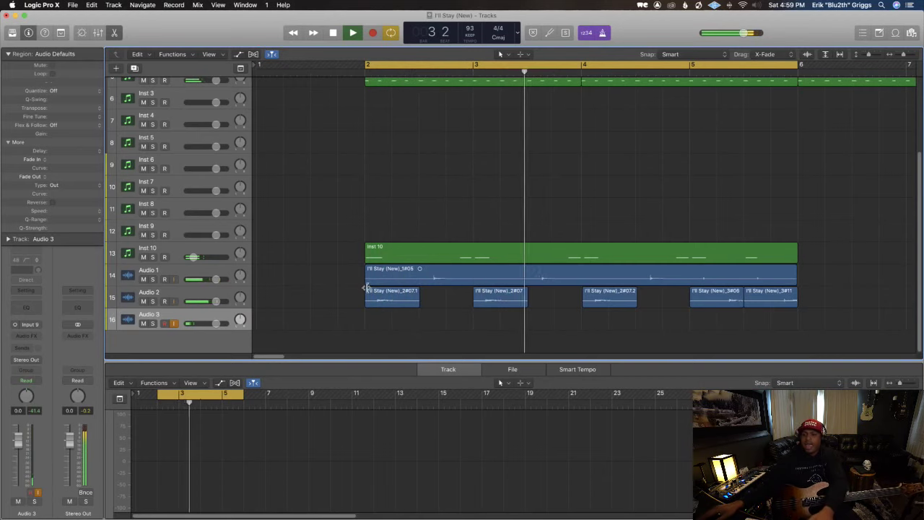
Step: Trim the start of the Audio 1 region to beat 2 of bar 2 and cut a thin slice out of it at bar 5
left_click_drag(366, 283, 392, 287)
key("space")
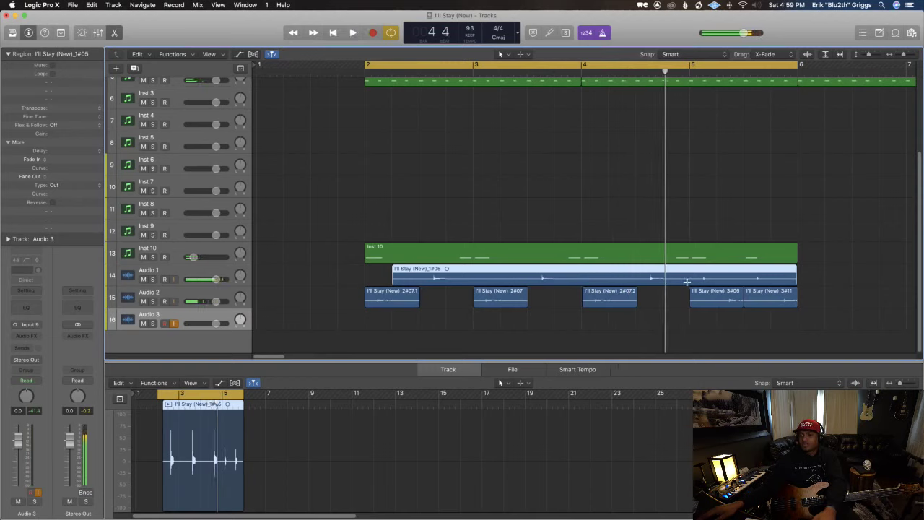
left_click_drag(688, 281, 692, 281)
left_click(692, 282)
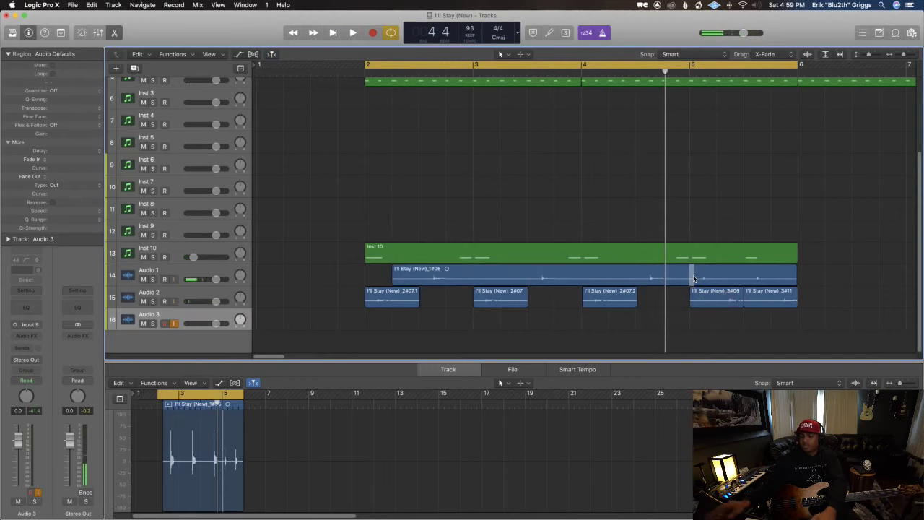
Step: Move the first part of the split Audio 1 region earlier so it starts at bar 2, with the loop playing
left_click(408, 284)
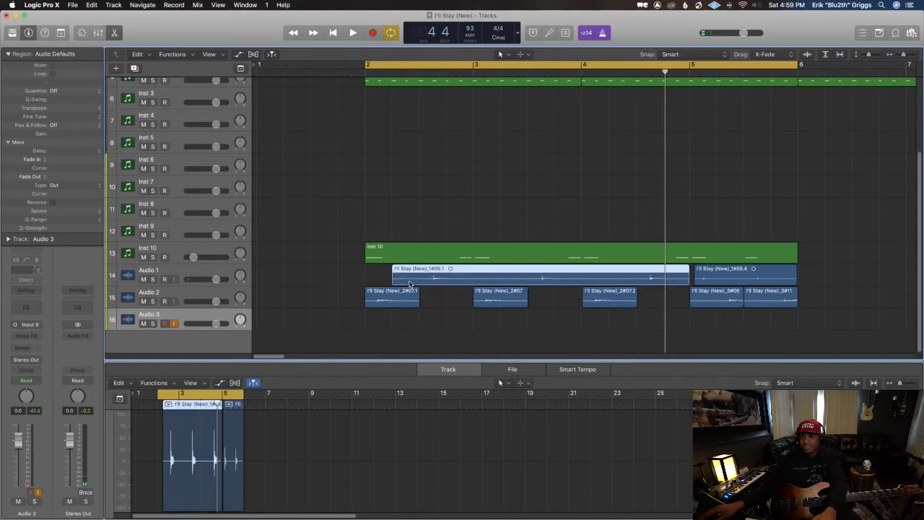
key("space")
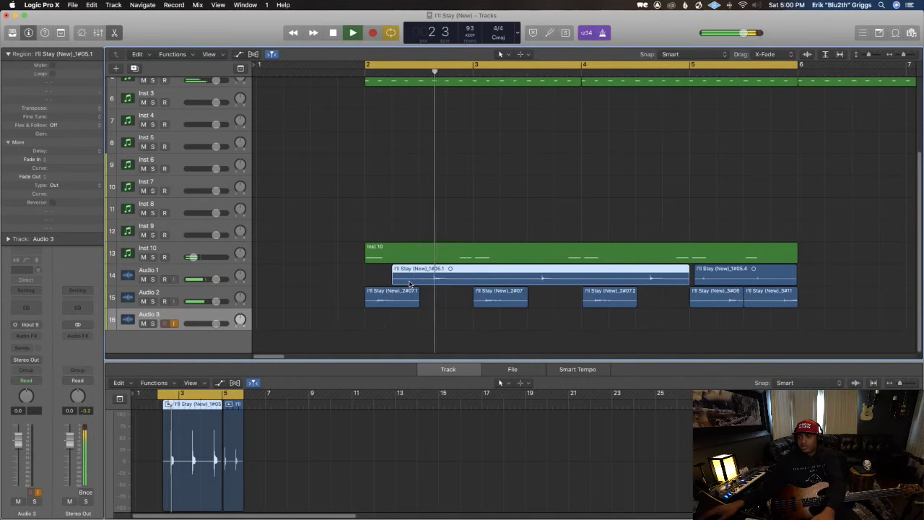
left_click_drag(409, 284, 384, 286)
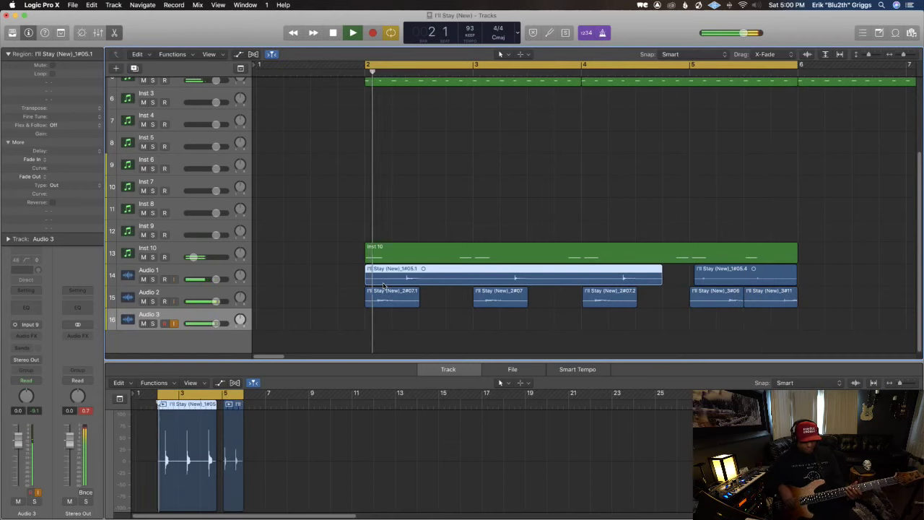
key("space")
Step: Delete the two bar 5 regions on Audio 2 together with their recorded audio files
left_click_drag(762, 318, 737, 295)
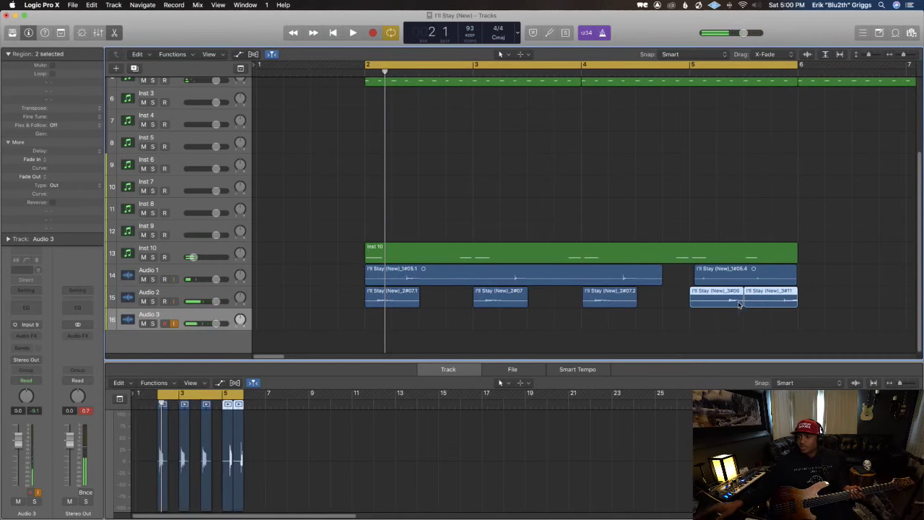
key("Delete")
left_click(533, 199)
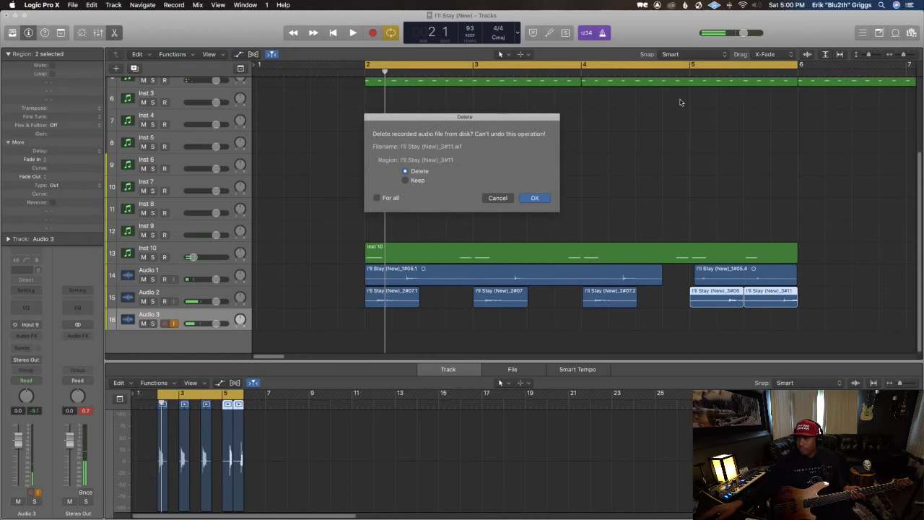
left_click(534, 198)
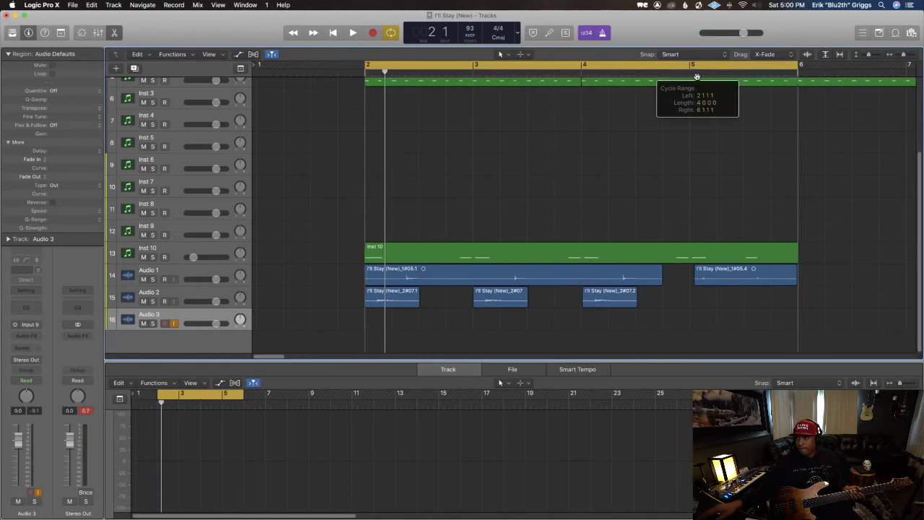
left_click(691, 67)
left_click(620, 66)
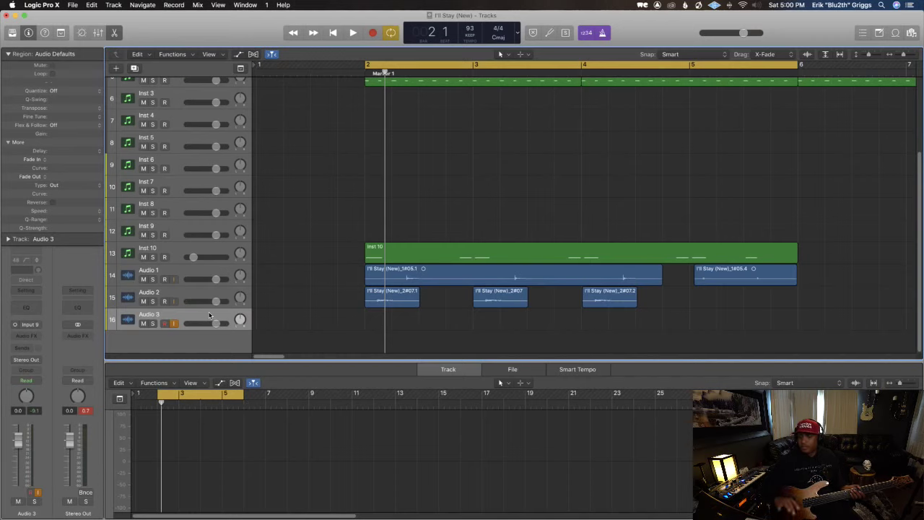
Step: Play the loop and record a take on Audio 3 from the middle of bar 3 to bar 6
key("space")
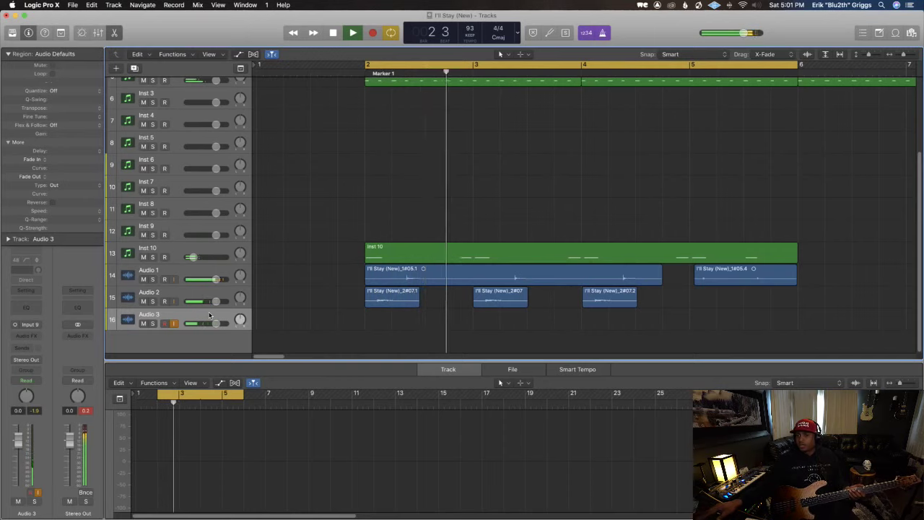
key("r")
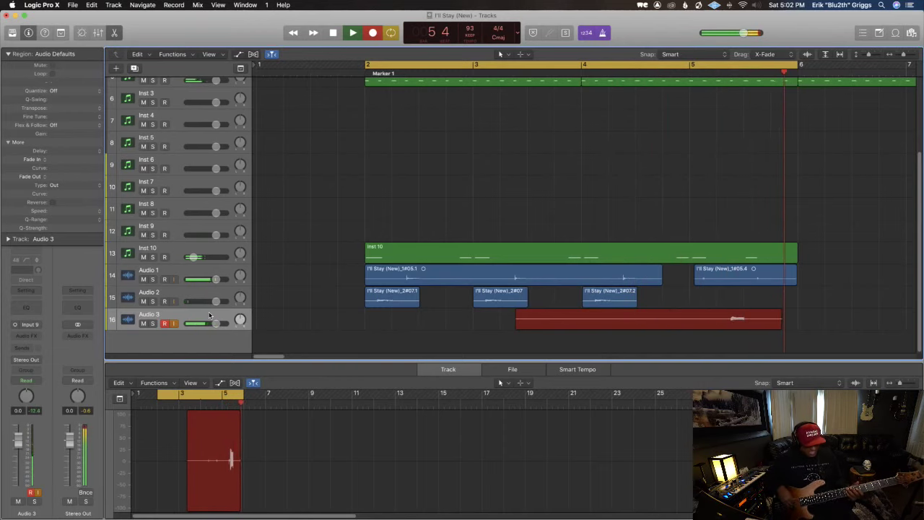
key("r")
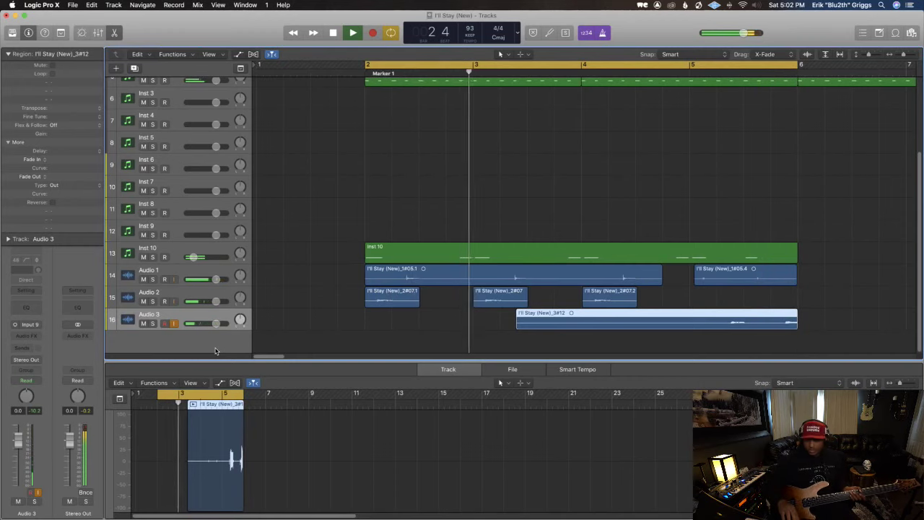
key("space")
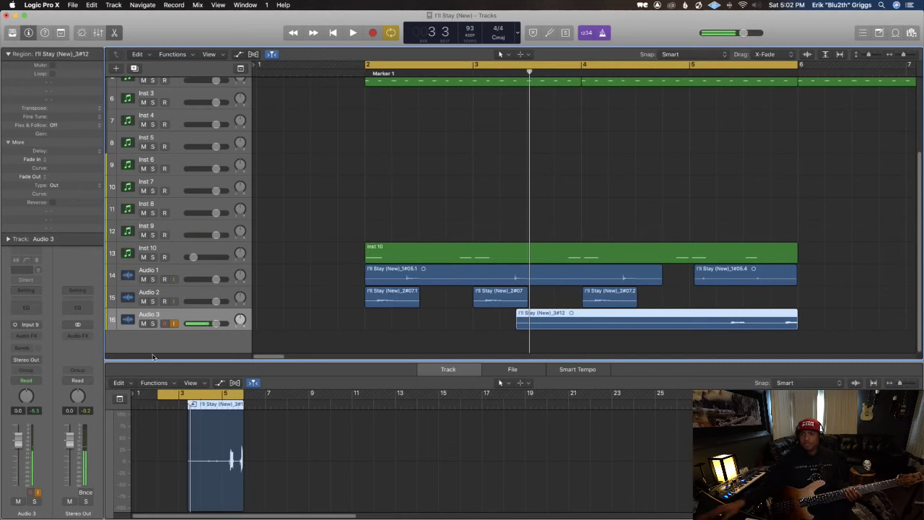
Step: Delete the three short regions in bars 2, 3 and 4 of Audio 2
left_click(187, 295)
left_click(687, 315)
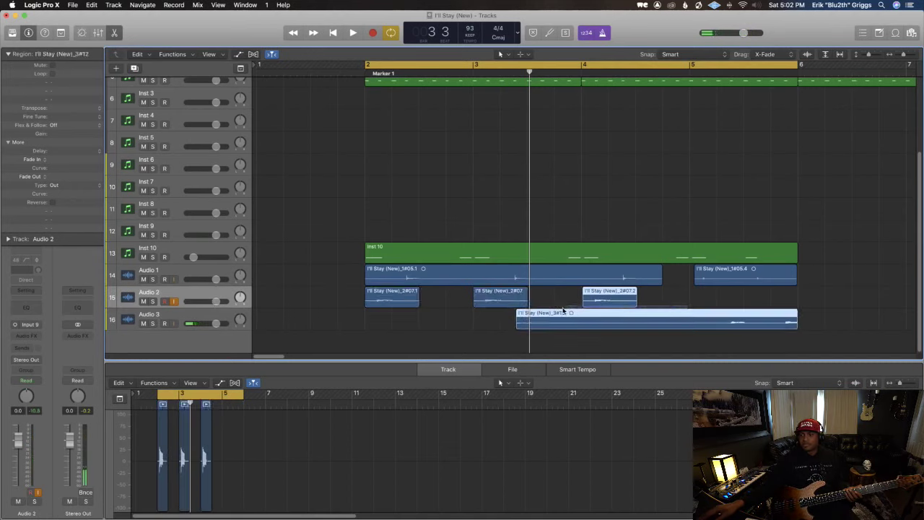
left_click(628, 296)
left_click(506, 296, "shift")
left_click(393, 296, "shift")
key("Delete")
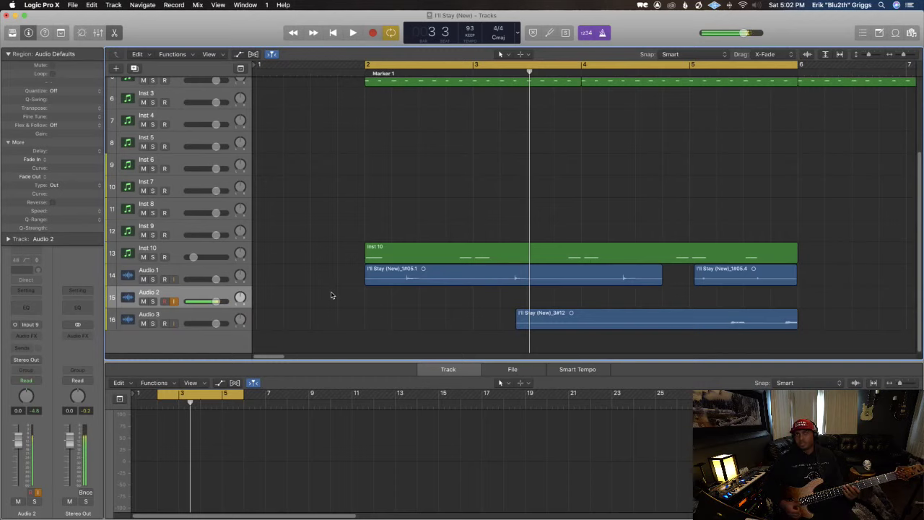
Step: Try a new take on Audio 2 from bar 2 into bar 4, then delete it
key("r")
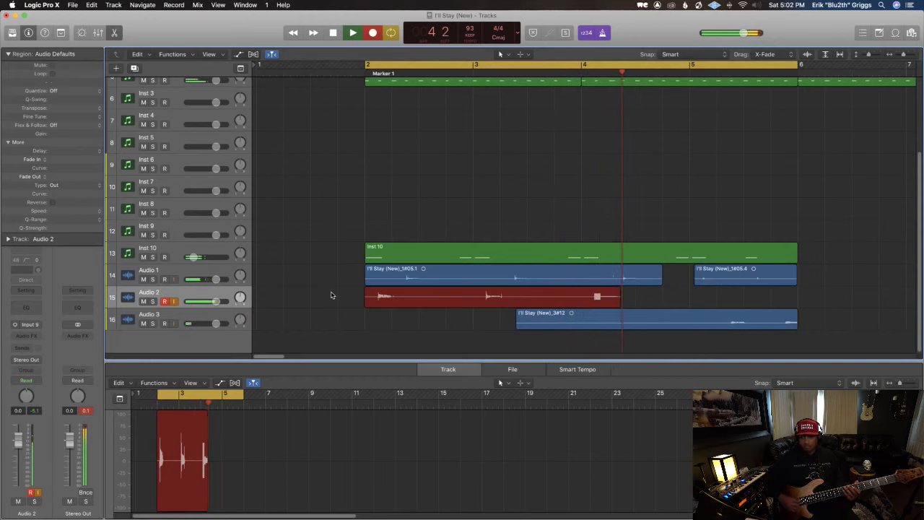
key("space")
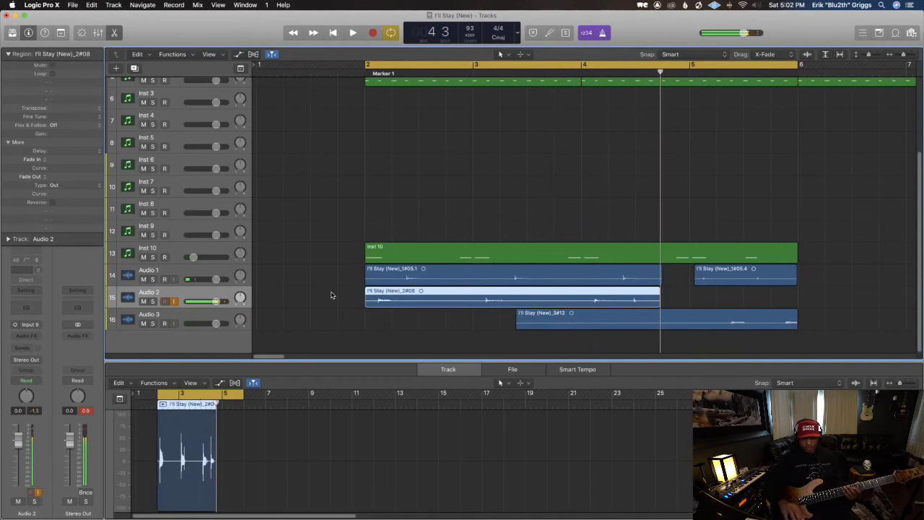
key("Delete")
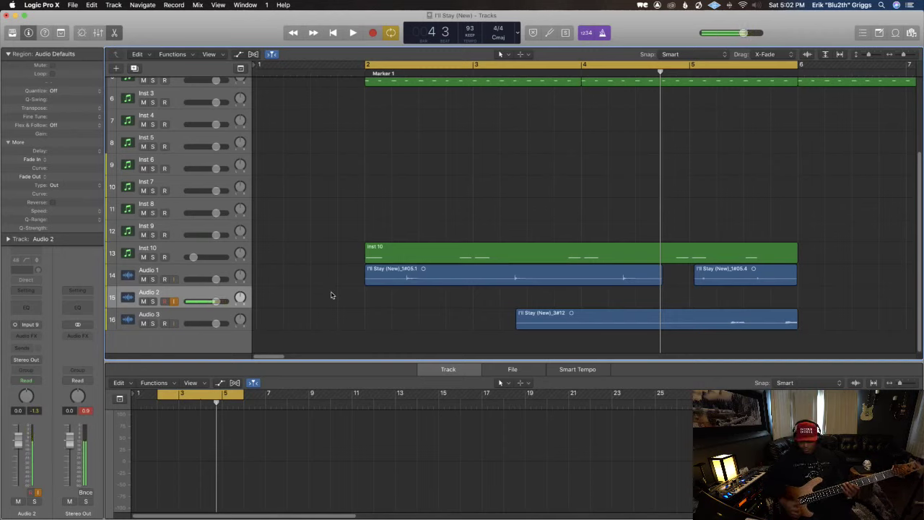
key("r")
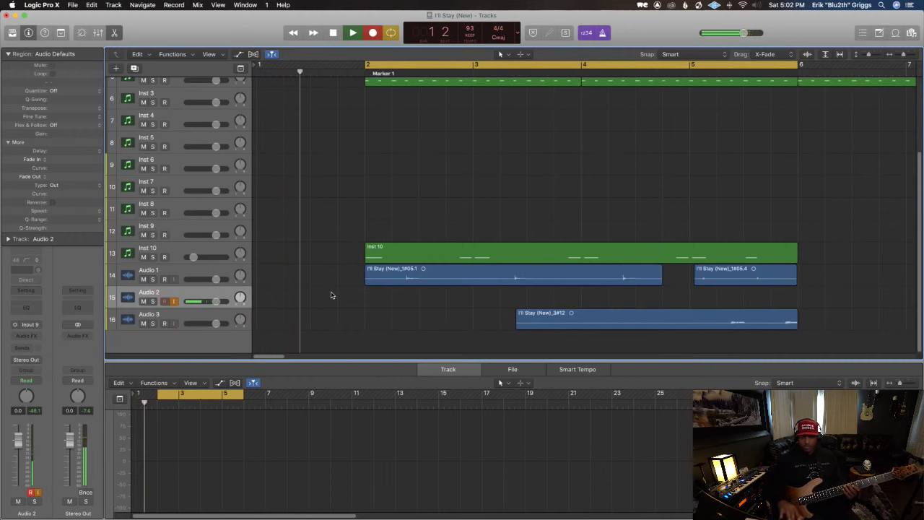
key("space")
key("super+shift+z")
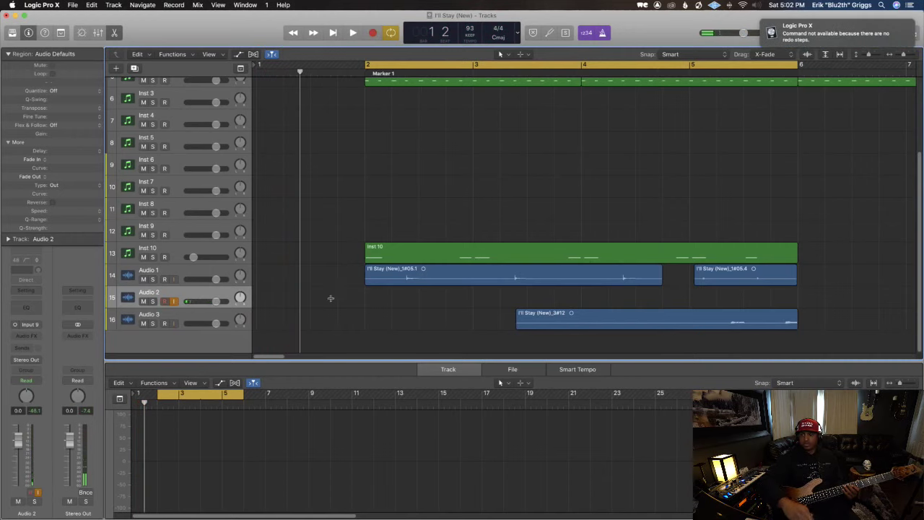
key("super+z")
key("Delete")
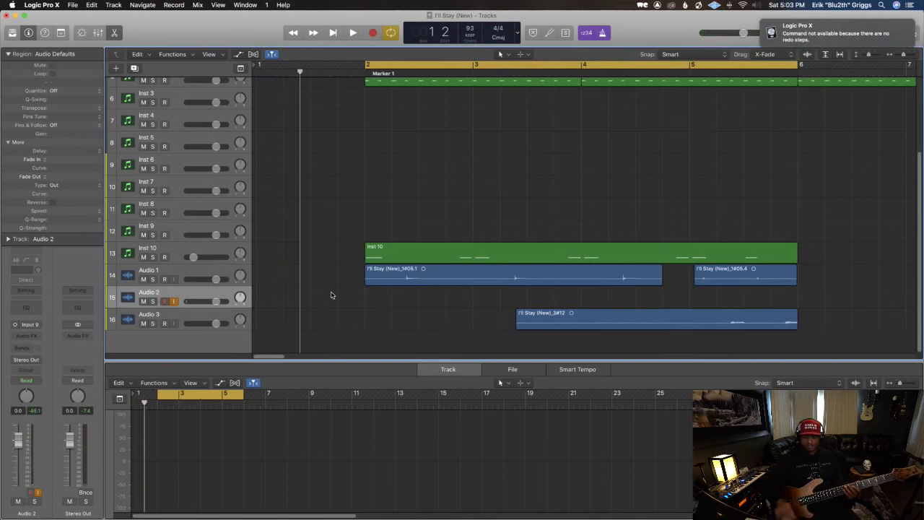
Step: Record a take on Audio 2 from bar 2 to the middle of bar 3 and play it back
key("r")
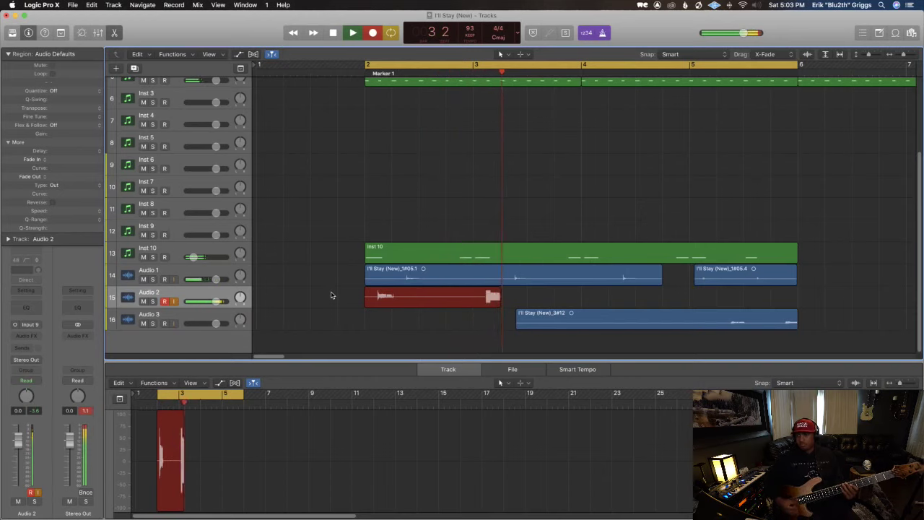
key("space")
key("space")
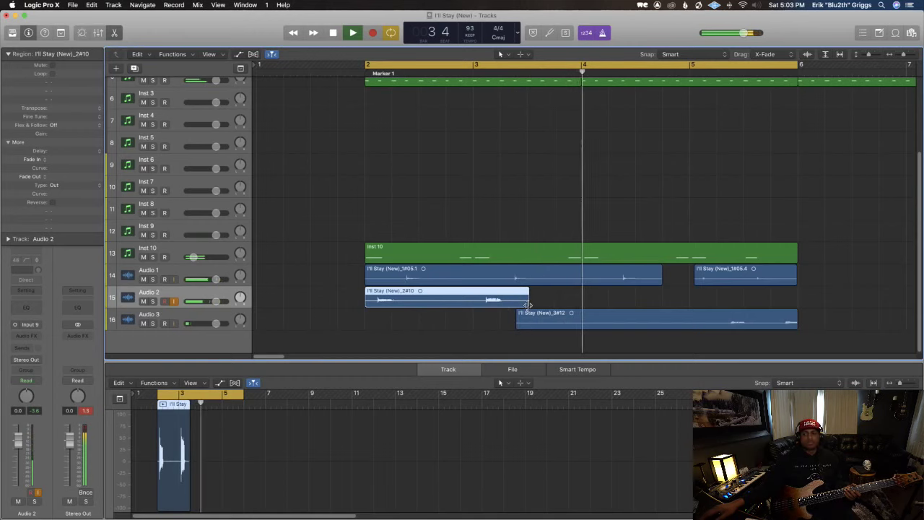
Step: Trim the Audio 2 take to bar 2 and repeat it over bars 3 and 4
left_click_drag(528, 302, 470, 316)
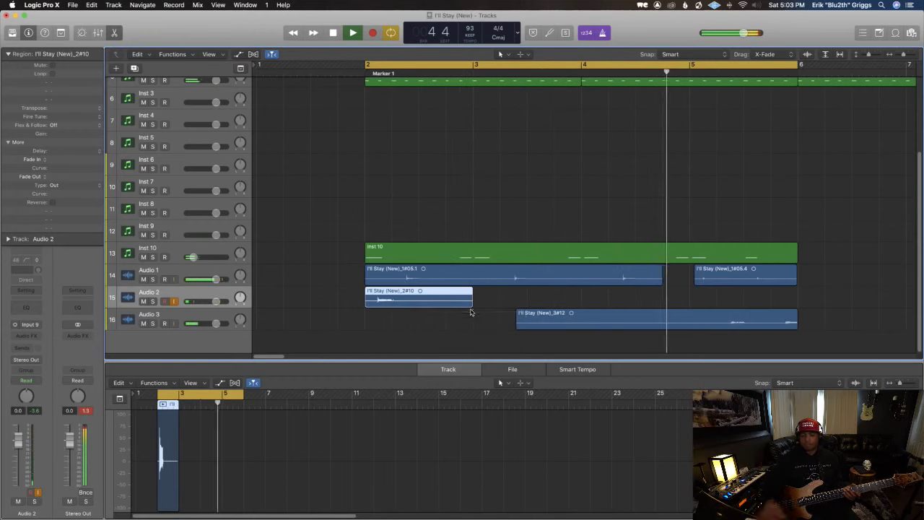
key("super+r")
key("super+r")
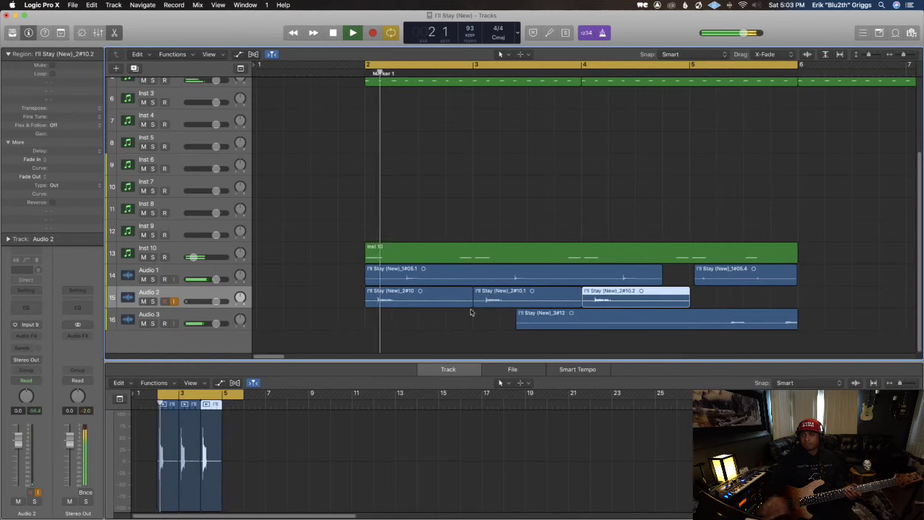
Step: Lower the Audio 2 volume to -5.9 dB, then undo the repeats, the trim and the recorded take
left_click_drag(215, 301, 192, 304)
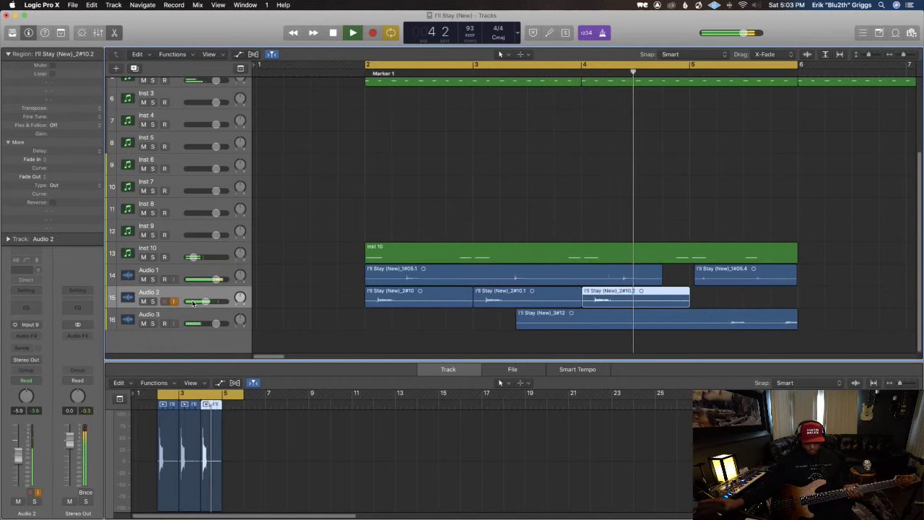
key("space")
key("super+z")
key("super+z")
key("super+z")
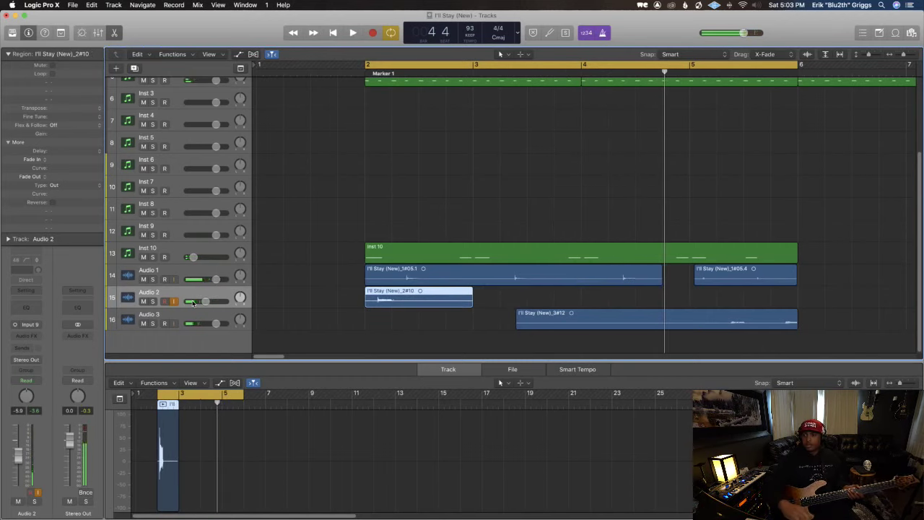
key("super+z")
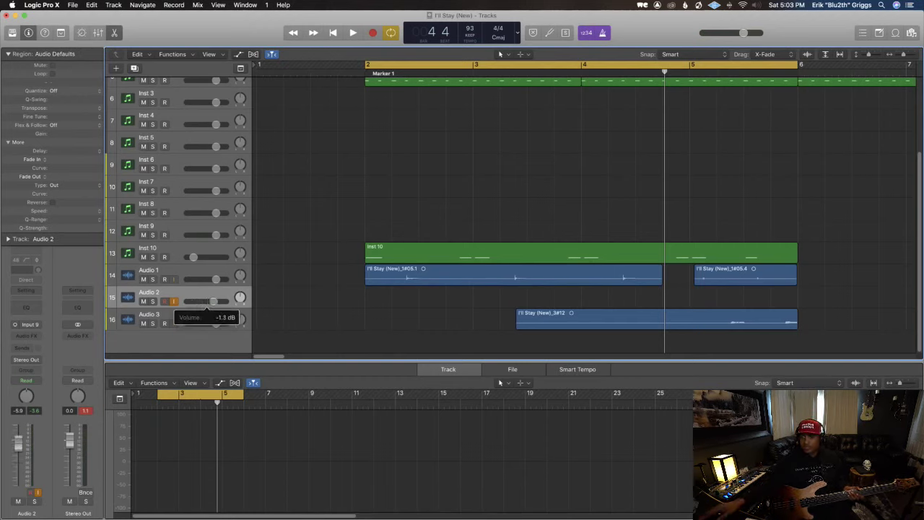
Step: Set the Audio 2 volume to -1.0 dB and record a take on it across bars 2 to 6
left_click_drag(212, 301, 215, 301)
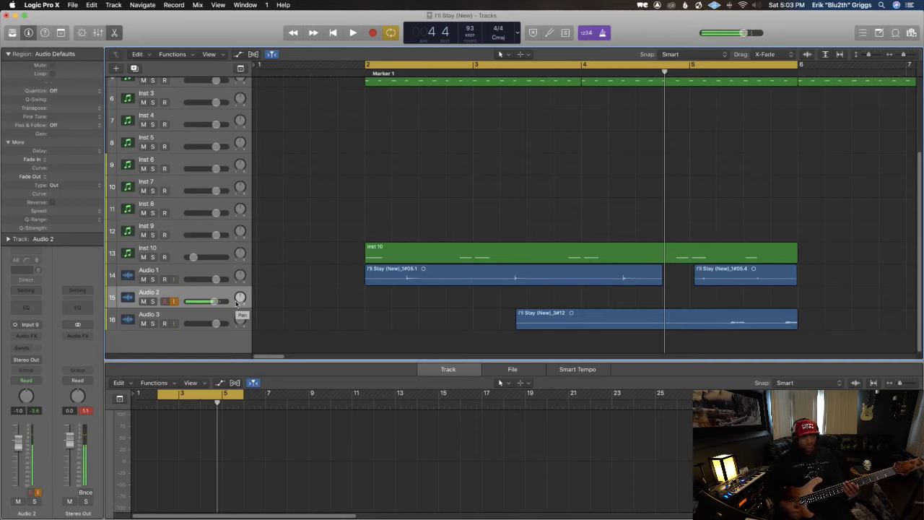
key("r")
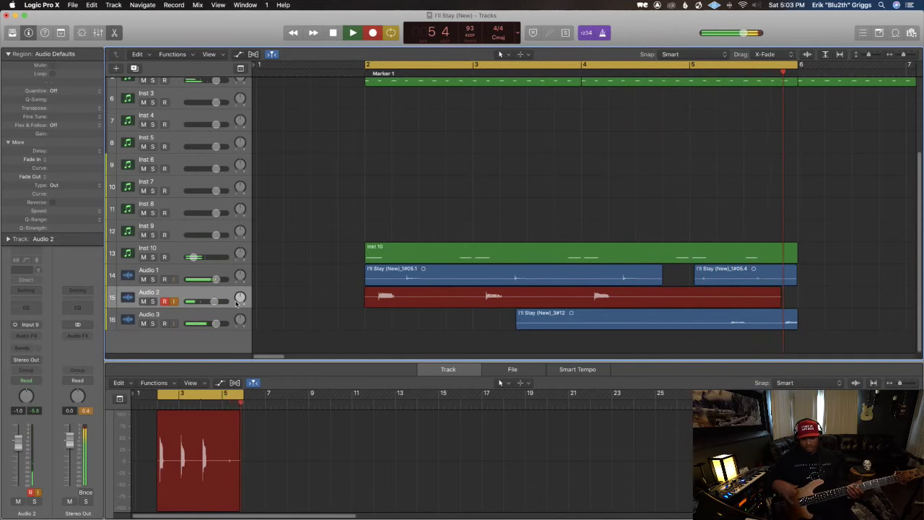
key("space")
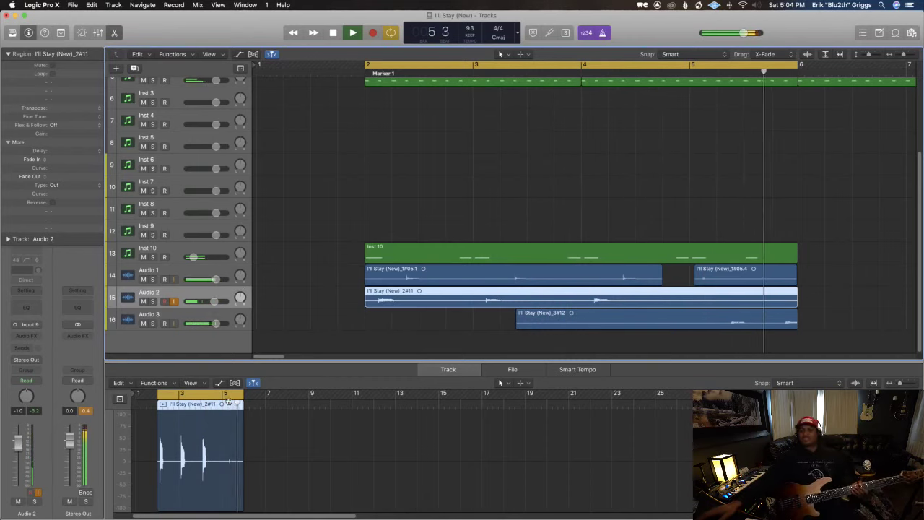
Step: Add an audio track named Audio 4 below Audio 2, try a take from bar 3, discard it and play the loop
key("r")
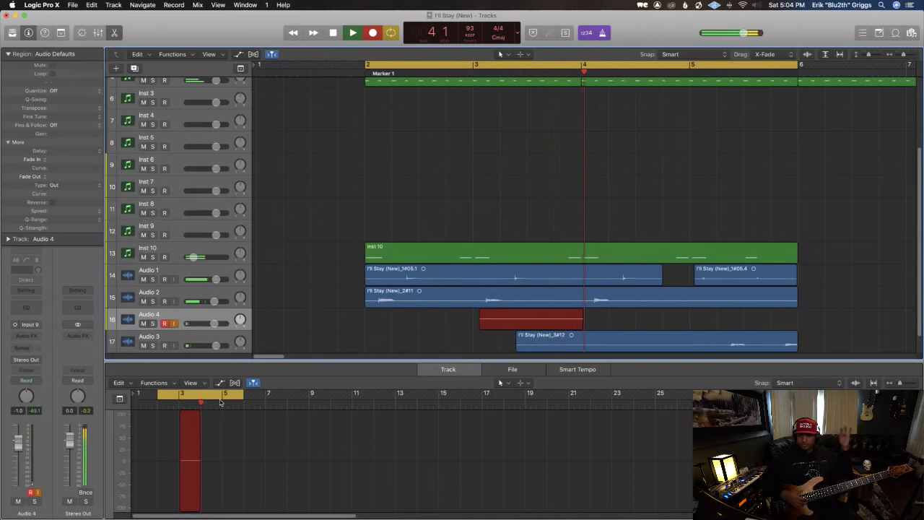
key("super+period")
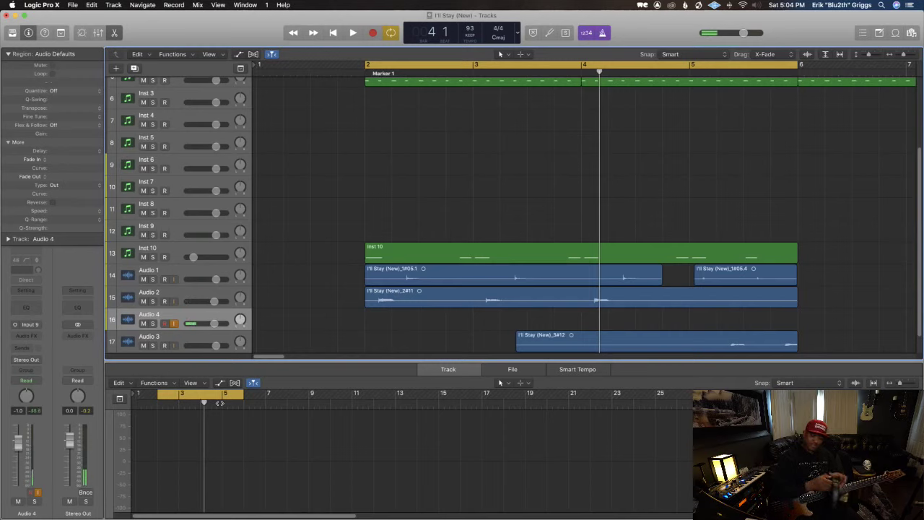
key("space")
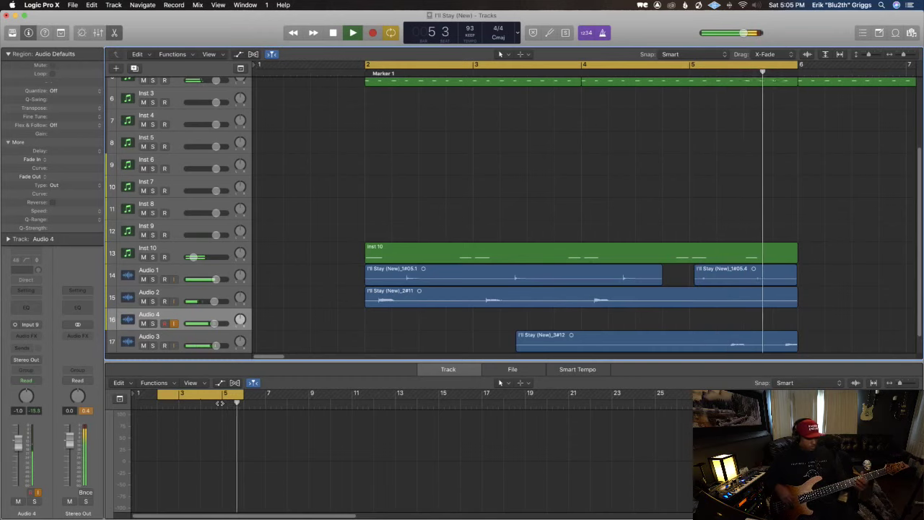
key("space")
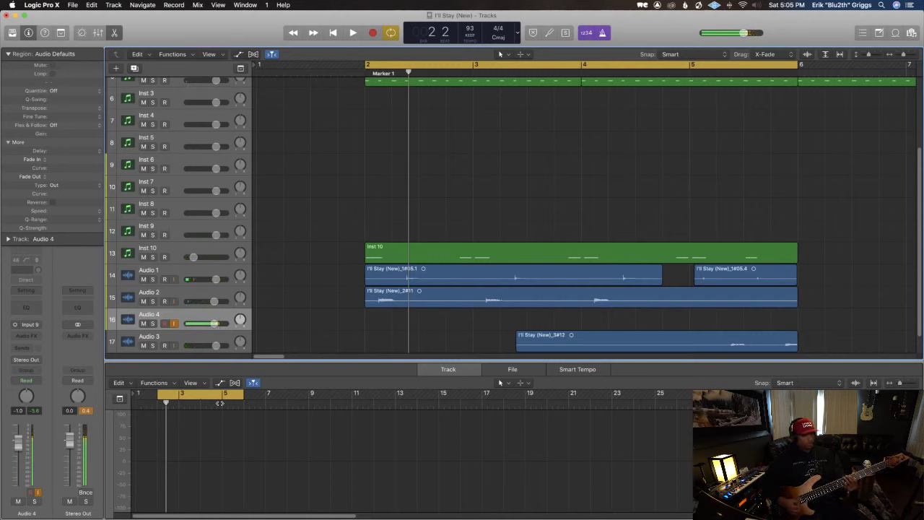
Step: Try several takes on Audio 4 starting at bar 2 and discard each one
key("r")
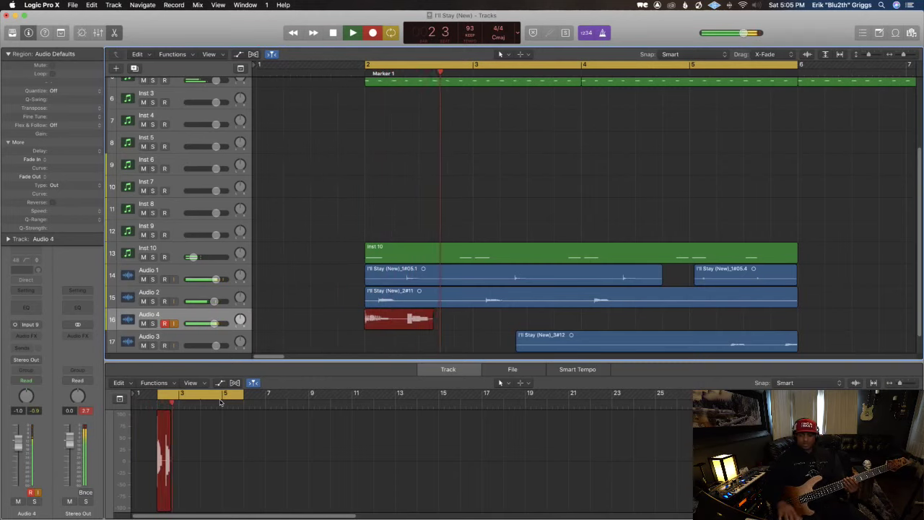
key("super+period")
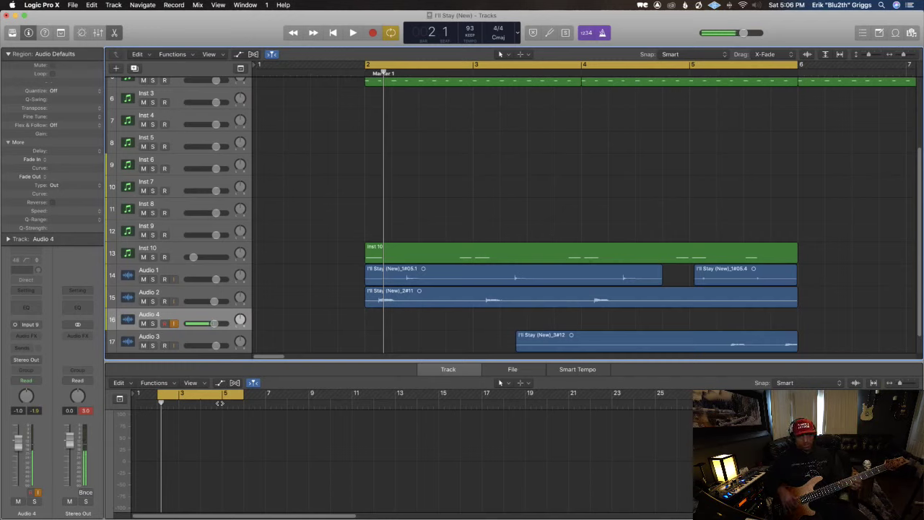
key("r")
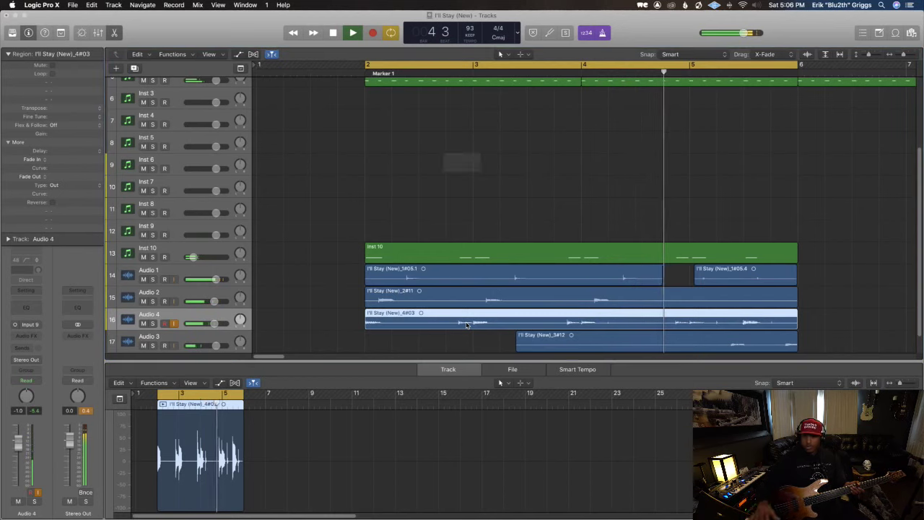
key("Return")
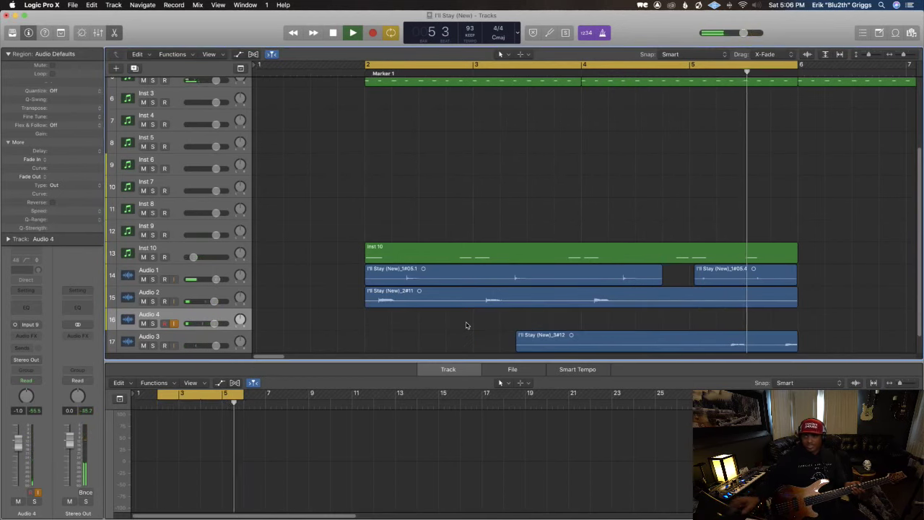
key("r")
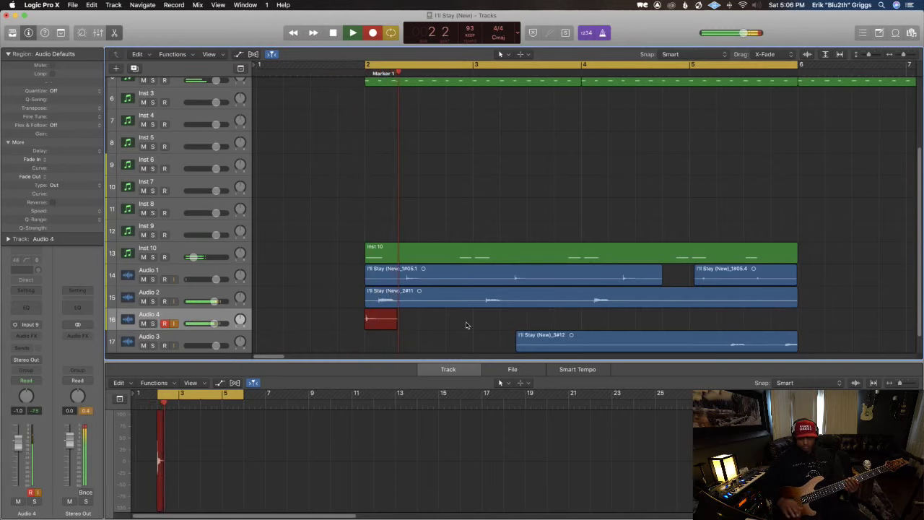
key("space")
key("super+z")
Step: Record a take on Audio 4 from bar 2 to late in bar 5, play it back, then delete it
key("r")
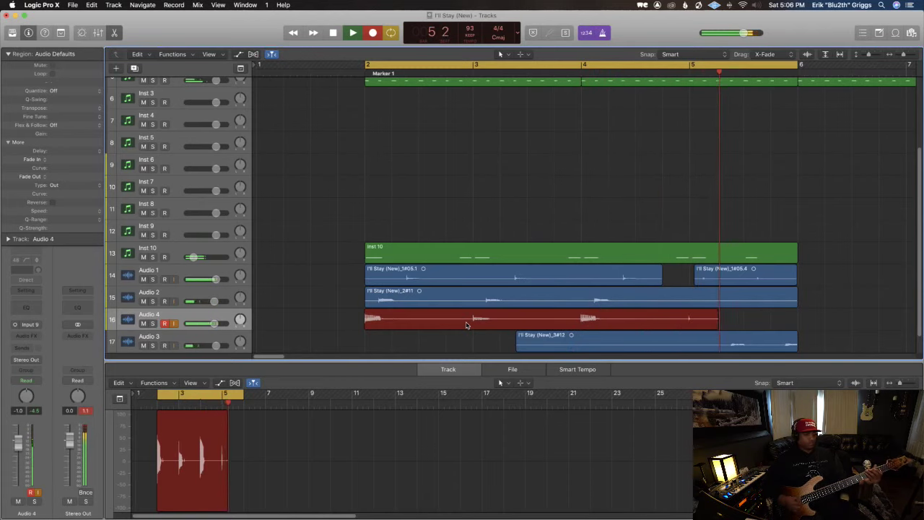
key("shift+r")
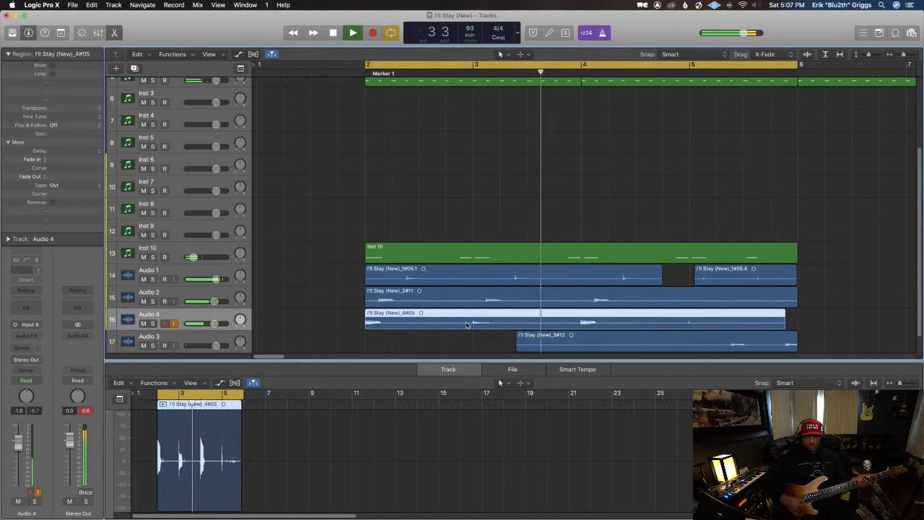
key("space")
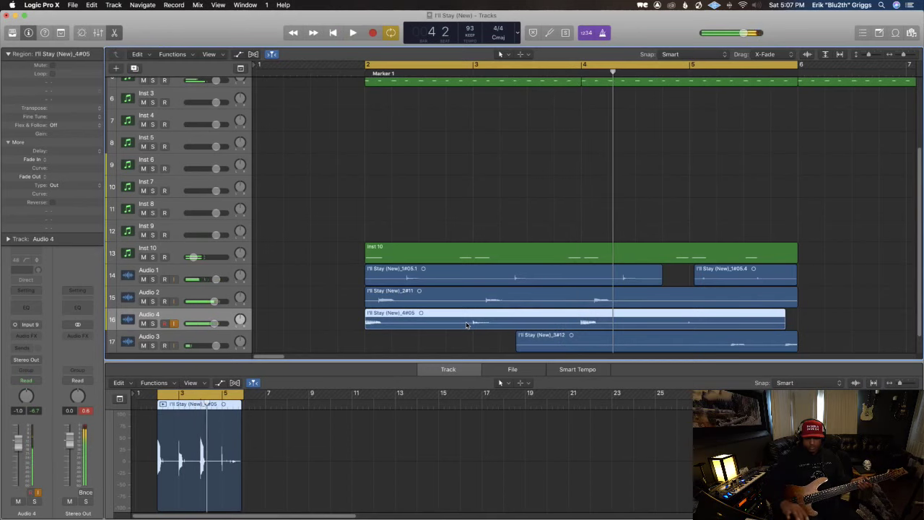
key("Delete")
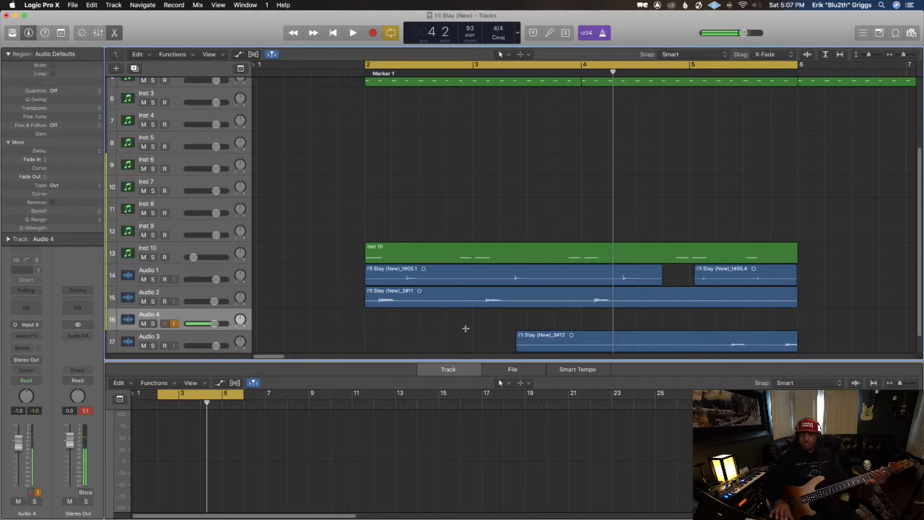
Step: Record a new take on Audio 4 over the whole cycle from bar 2 to bar 6 and play it back
key("r")
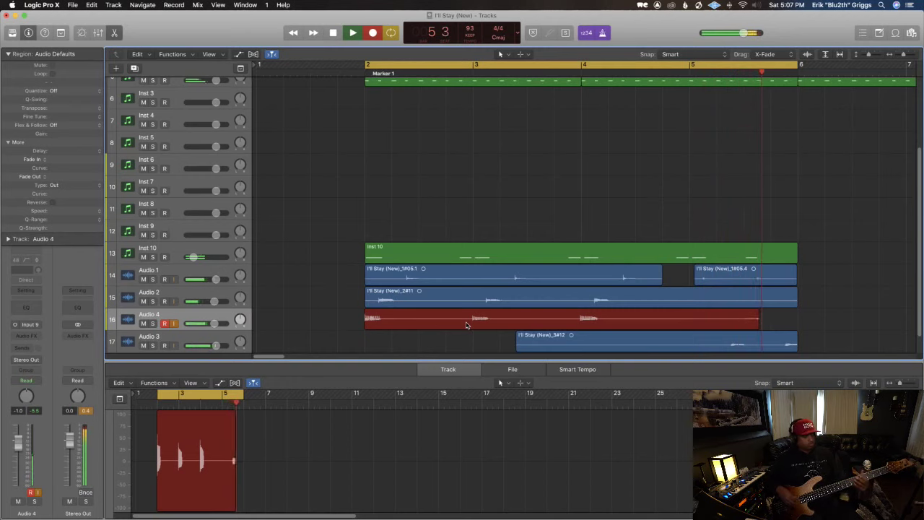
key("space")
key("space")
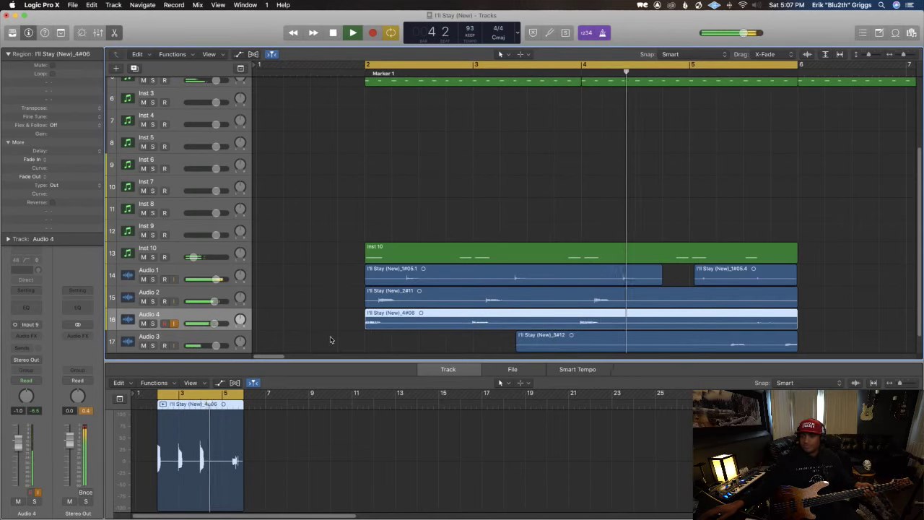
Step: Trim the start of the Audio 4 take to exactly bar 3
left_click_drag(365, 330, 470, 330)
key("super+Right")
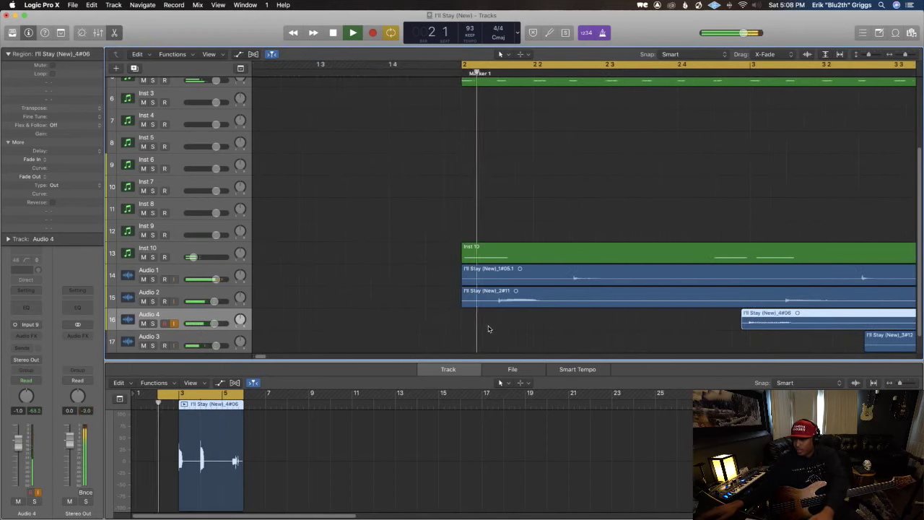
key("space")
left_click_drag(757, 326, 751, 329)
key("super+Left")
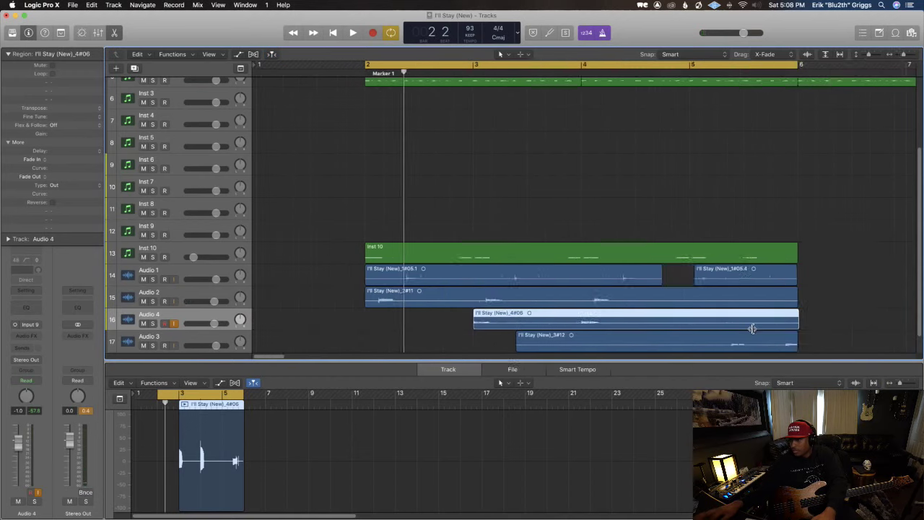
key("super+Left")
key("super+Right")
key("super+Left")
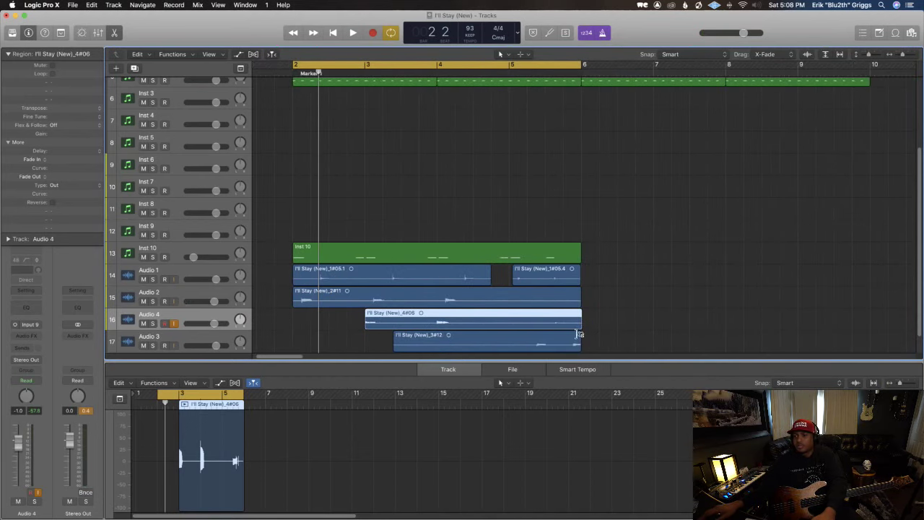
Step: Shorten the Audio 4 region to end late in bar 3, copy it to bar 2 and play it back
left_click_drag(579, 330, 320, 324)
key("super+Right")
key("space")
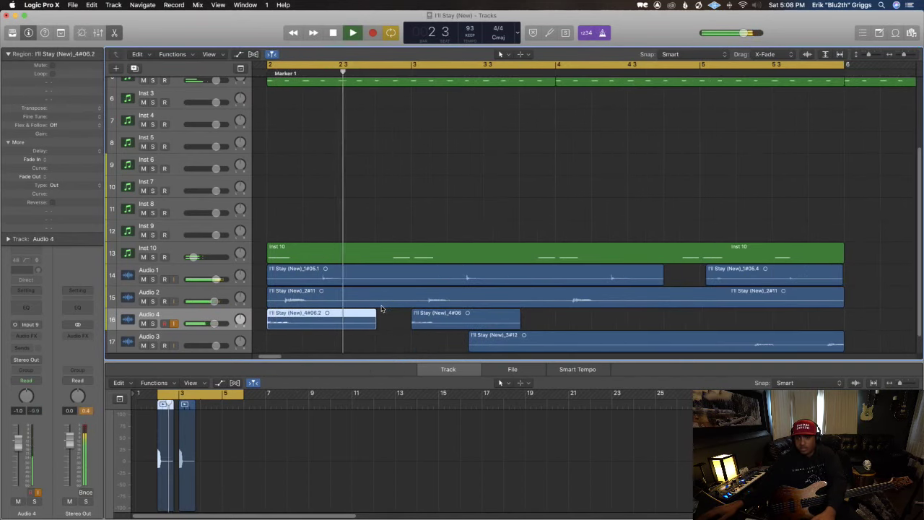
key("space")
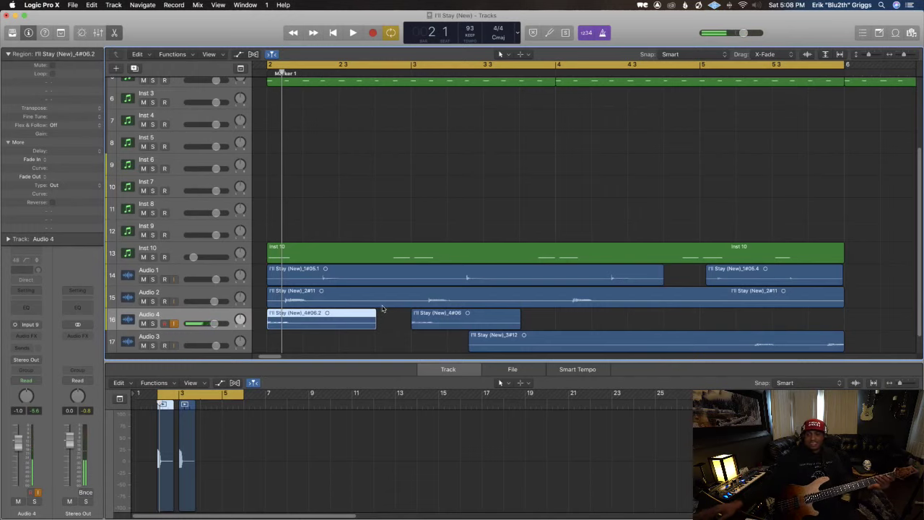
Step: Delete both Audio 4 regions along with their recorded audio file, then try another take from bar 2 and discard it
left_click_drag(544, 316, 326, 323)
key("Delete")
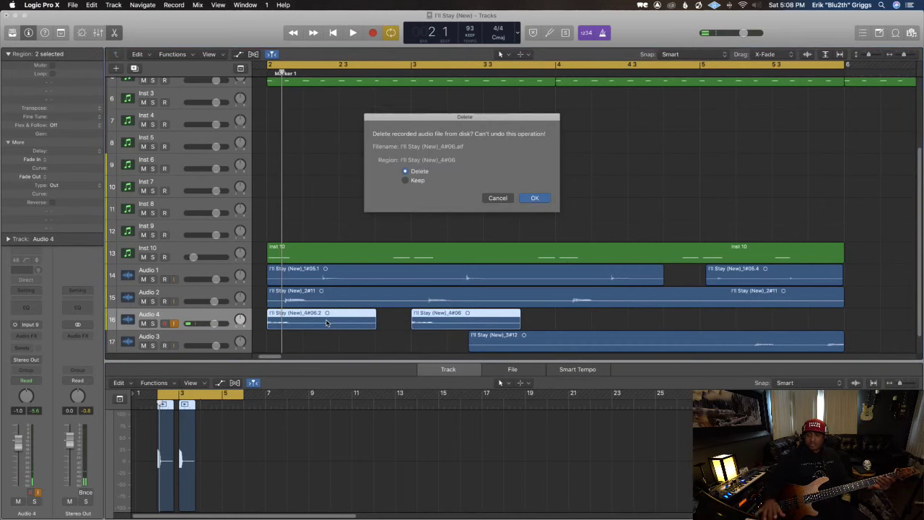
key("Return")
key("r")
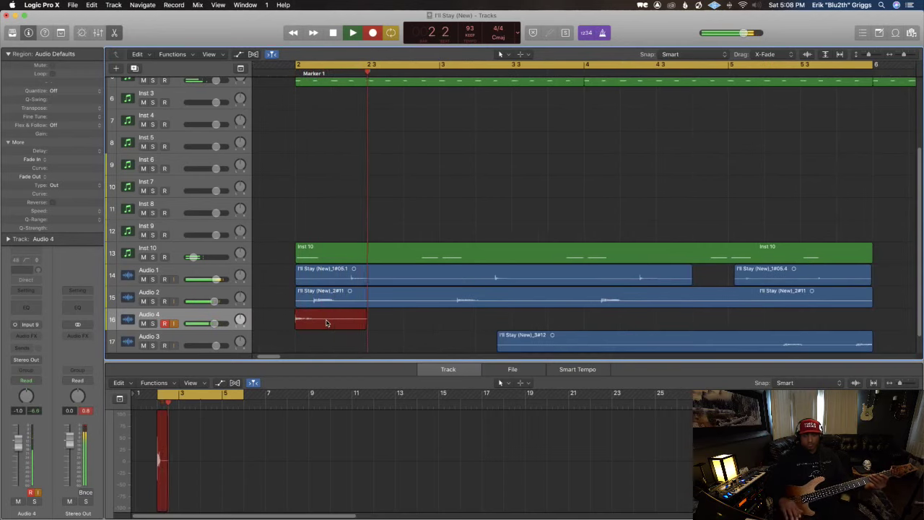
key("super+period")
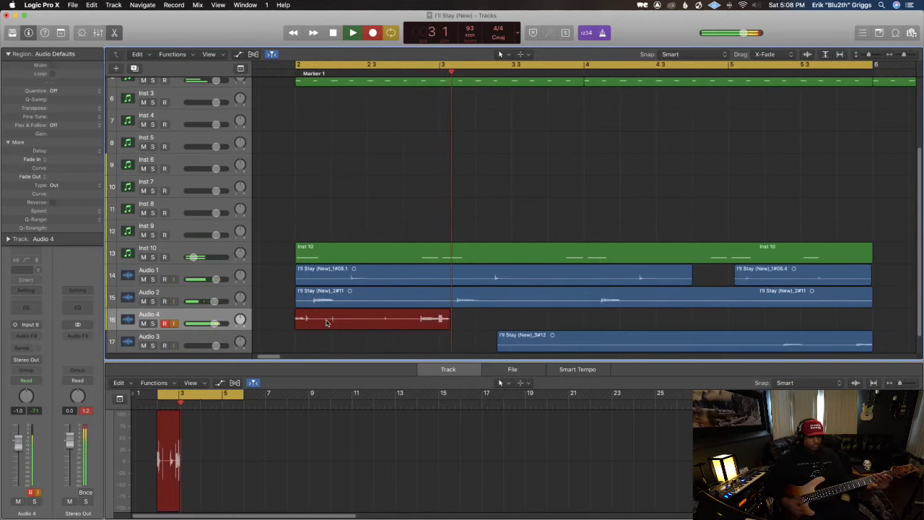
Step: Record a take on Audio 4 from bar 2 to the middle of bar 3 and play it back
key("space")
key("space")
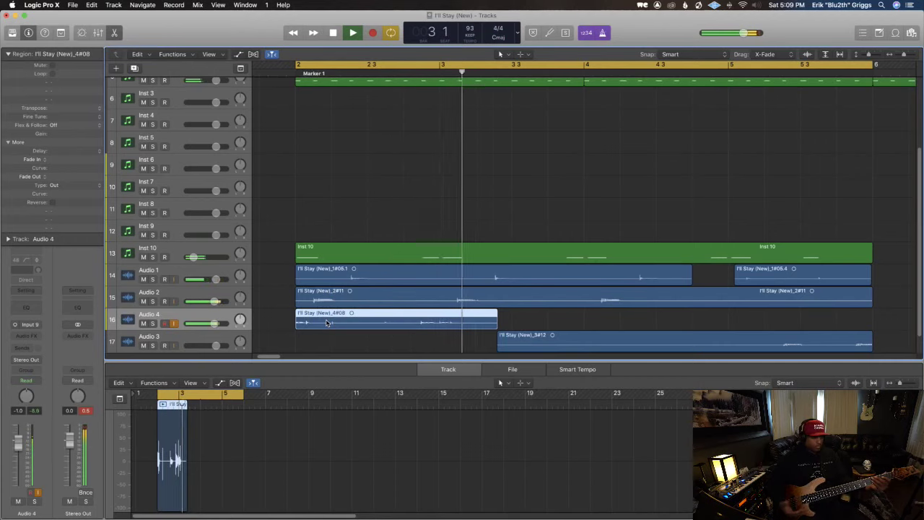
key("space")
key("space")
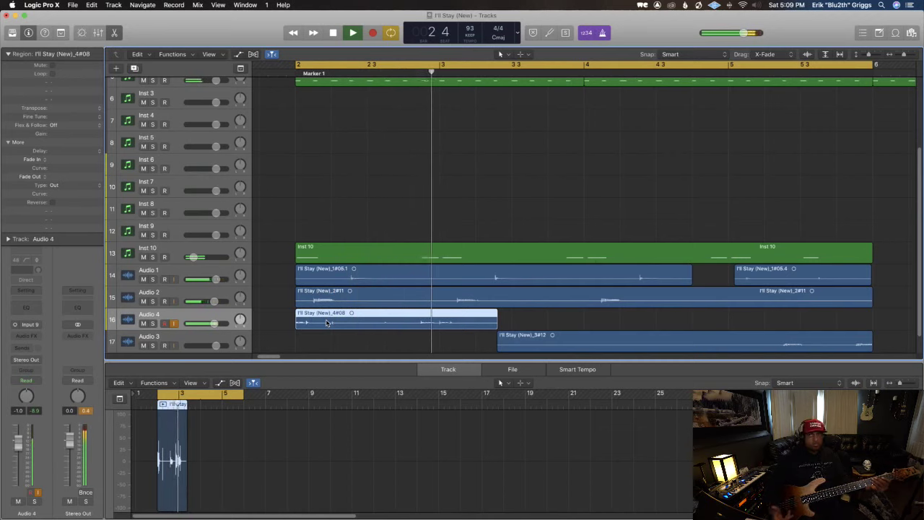
key("space")
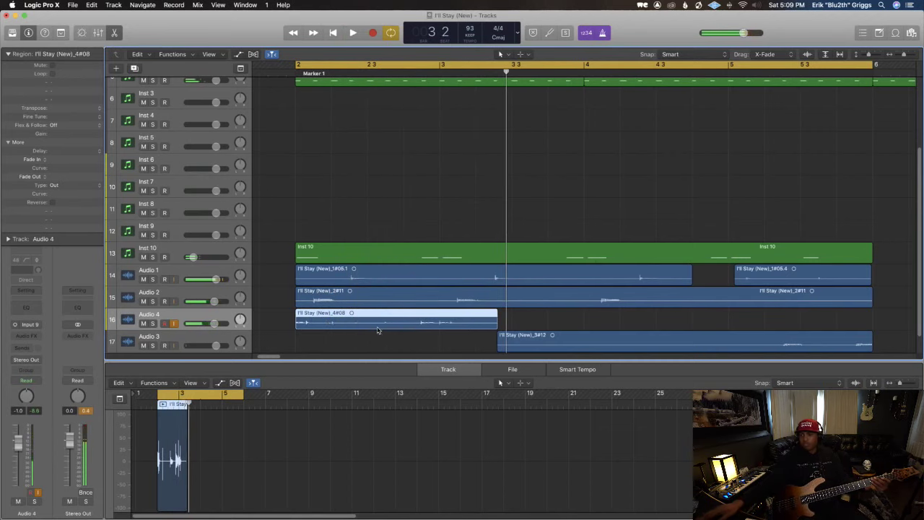
Step: Trim the start of the Audio 4 take to bar 3 and move the remaining region to bar 2
left_click_drag(338, 330, 439, 334)
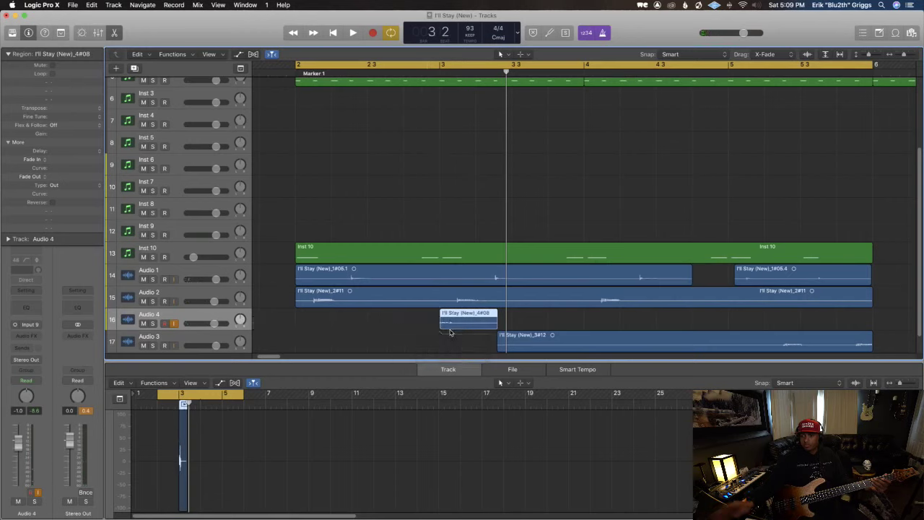
scroll(450, 331, "up", 5)
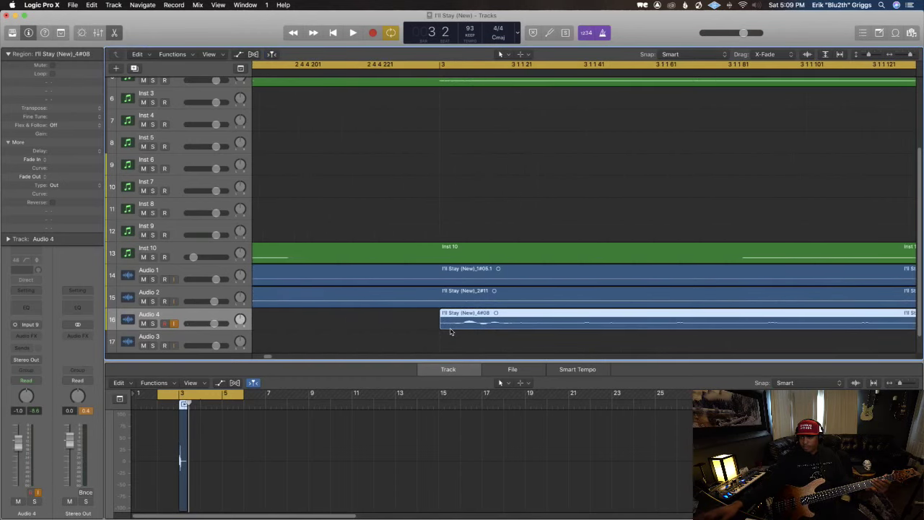
scroll(451, 331, "down", 3)
scroll(450, 332, "down", 3)
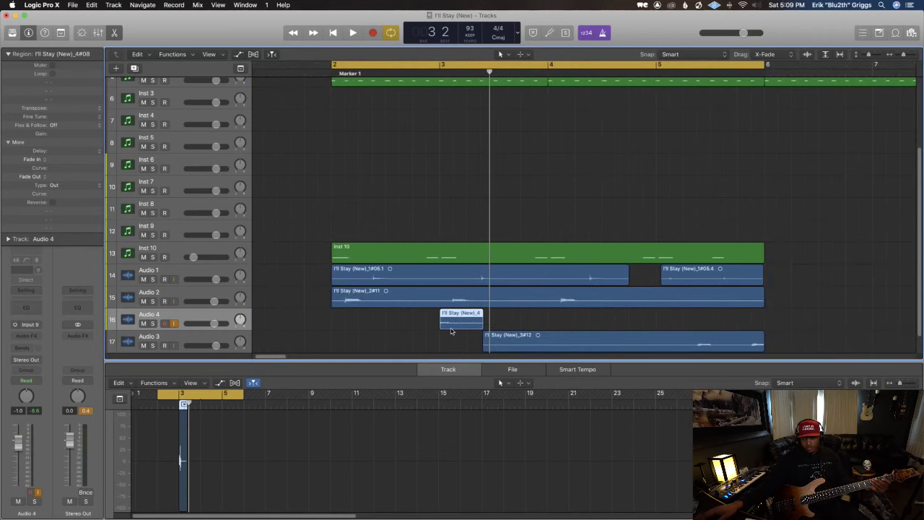
left_click_drag(451, 326, 345, 323)
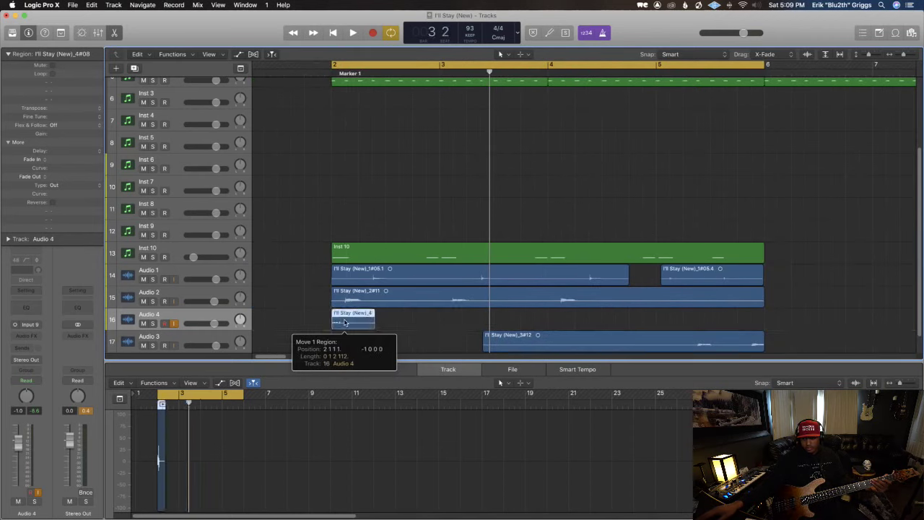
Step: Play the loop from bar 2 to check the moved Audio 4 region against the other tracks
key("space")
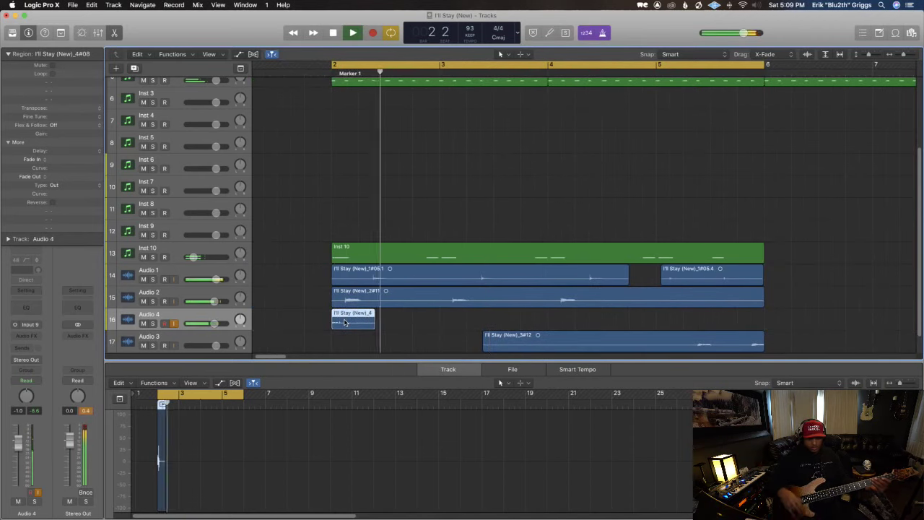
key("space")
key("space")
key("space")
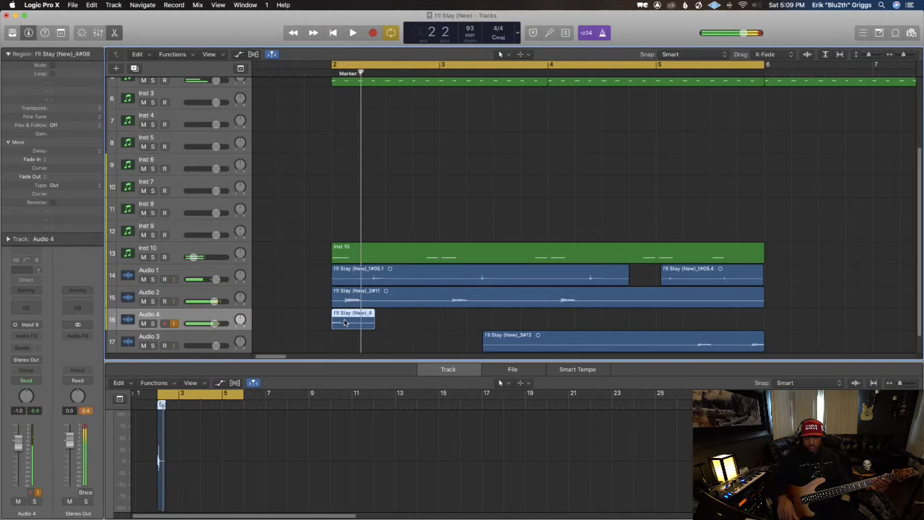
Step: Inspect the Audio 4 region at bar 2 up close and play bar 2 to hear where its note ends
key("super+Right")
key("super+Right")
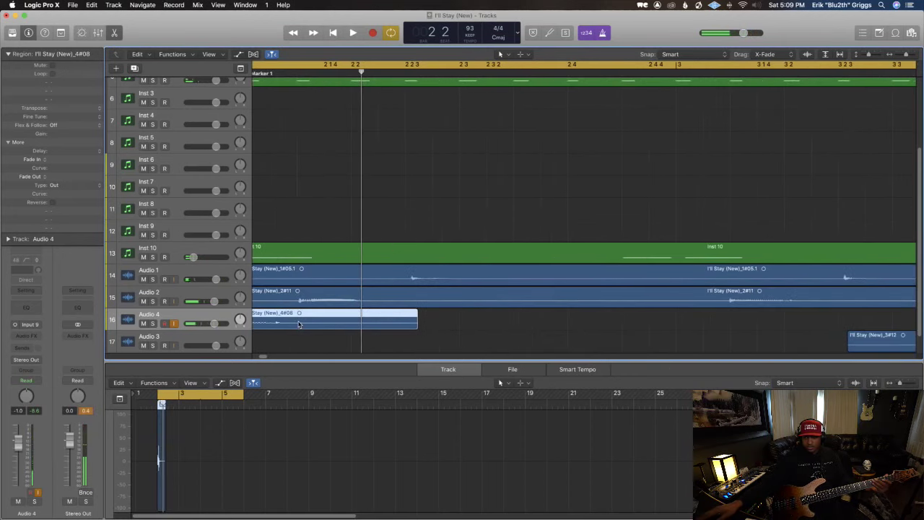
key("super+Left")
key("super+Left")
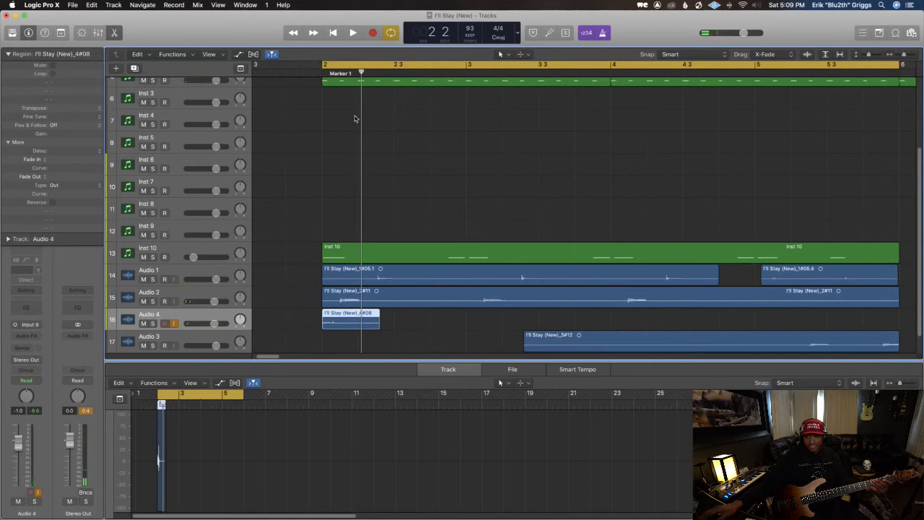
key("space")
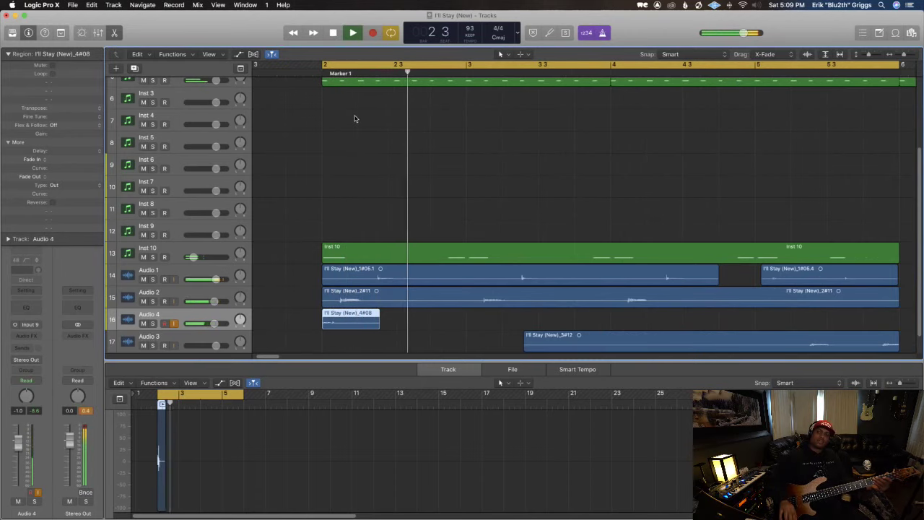
key("space")
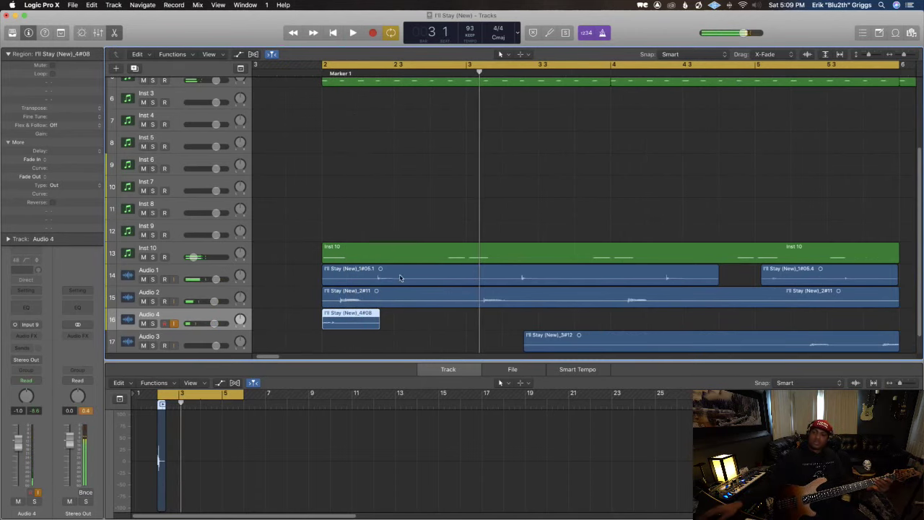
Step: Extend the end of the Audio 4 region to just before beat 3 of bar 2 and play it back
mouse_move(378, 328)
left_mouse_down()
mouse_move(353, 326)
mouse_move(418, 331)
mouse_move(378, 329)
mouse_move(386, 328)
left_mouse_up()
key("space")
key("space")
key("space")
Step: Set the Audio 2 region's delay to +65 ticks, replaying the loop to check its timing
left_click(358, 303)
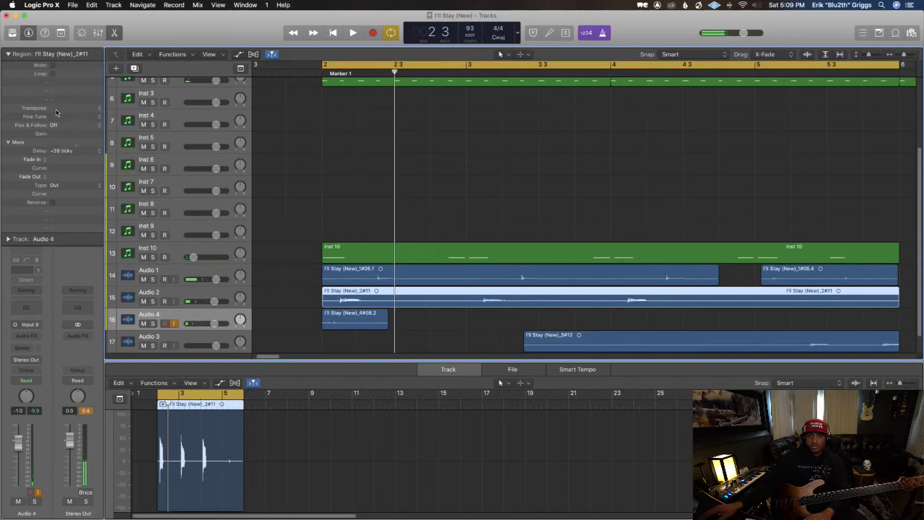
key("space")
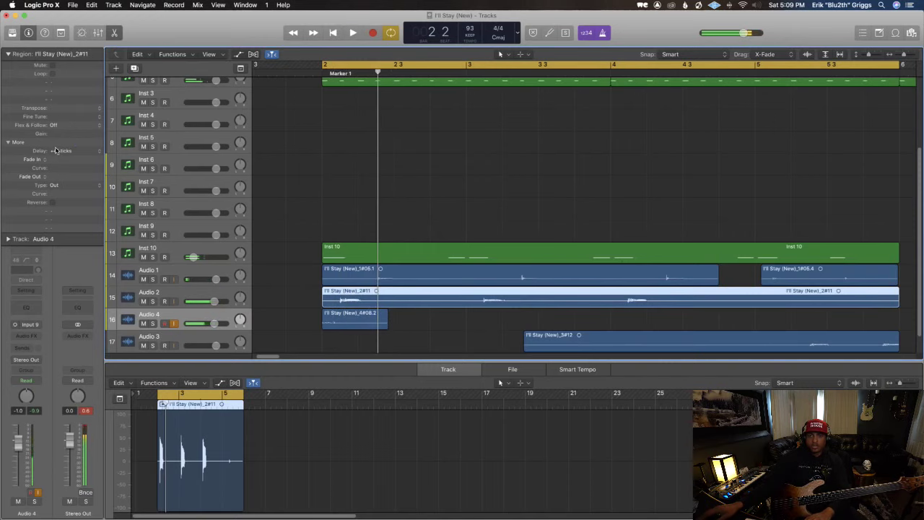
key("space")
key("space")
key("space")
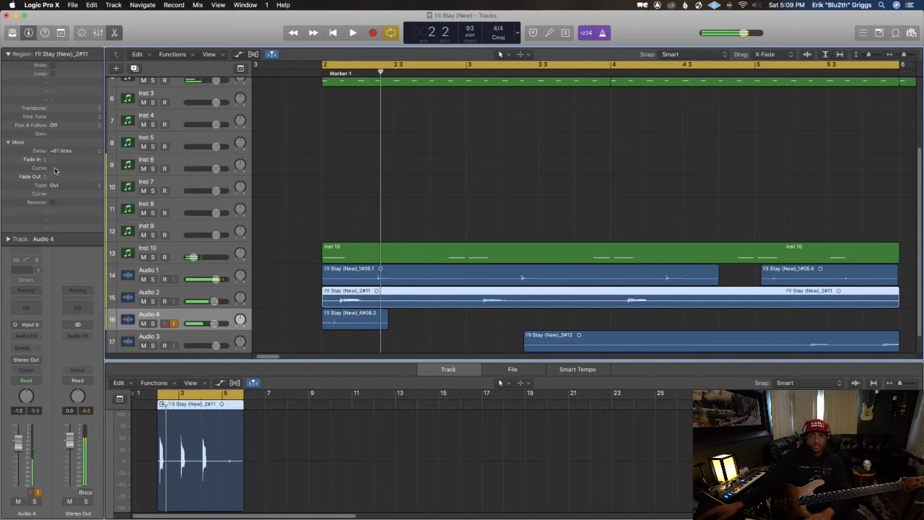
key("space")
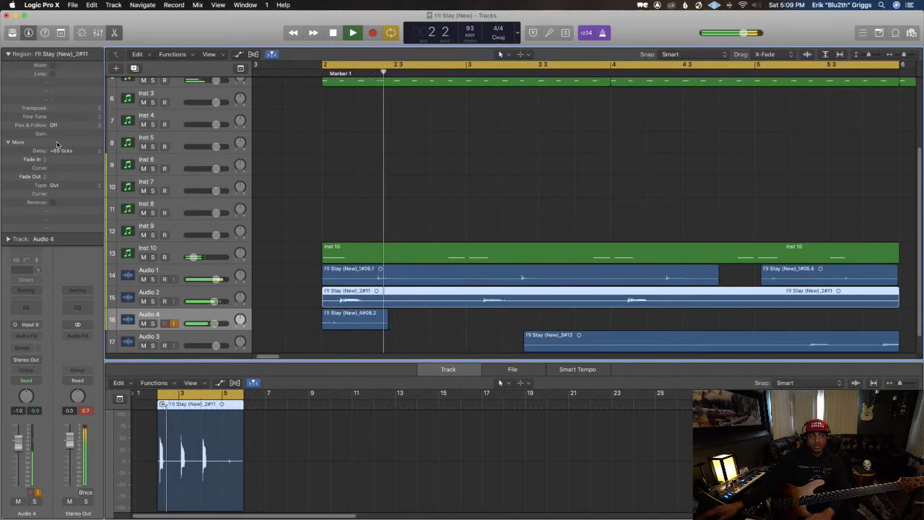
key("space")
Step: Lengthen the Audio 4 region so it ends at beat 3 of bar 2 and play the loop
left_click_drag(382, 328, 390, 328)
key("space")
key("space")
key("space")
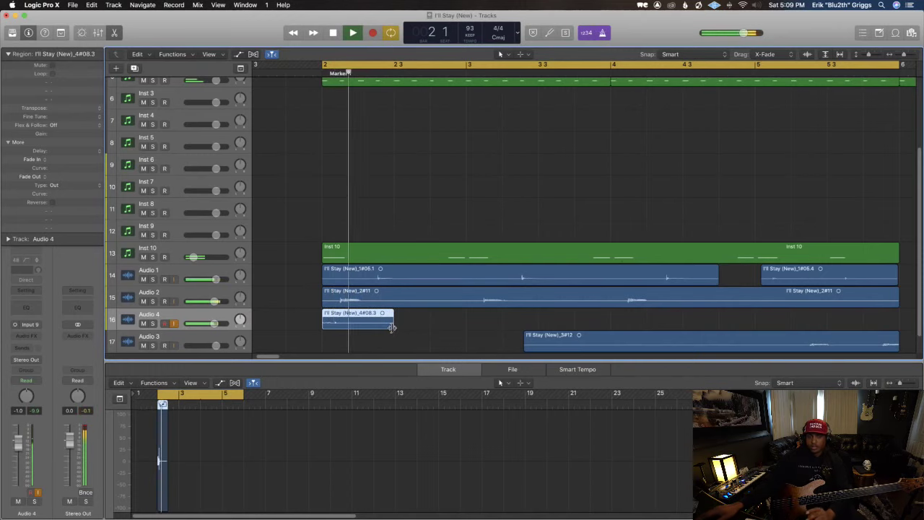
key("space")
key("space")
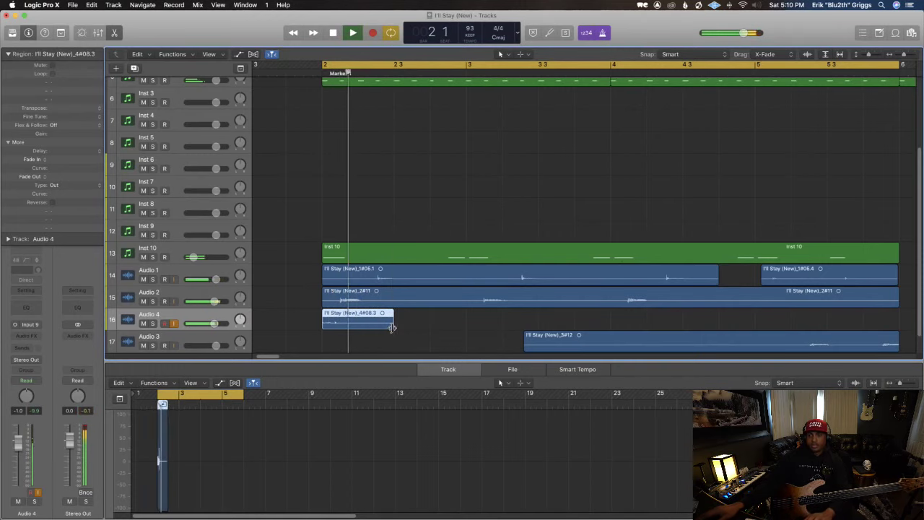
key("space")
Step: Try extending the Audio 4 region slightly past beat 3 of bar 2 and listen to the ending
left_click_drag(391, 327, 396, 328)
key("space")
key("space")
key("space")
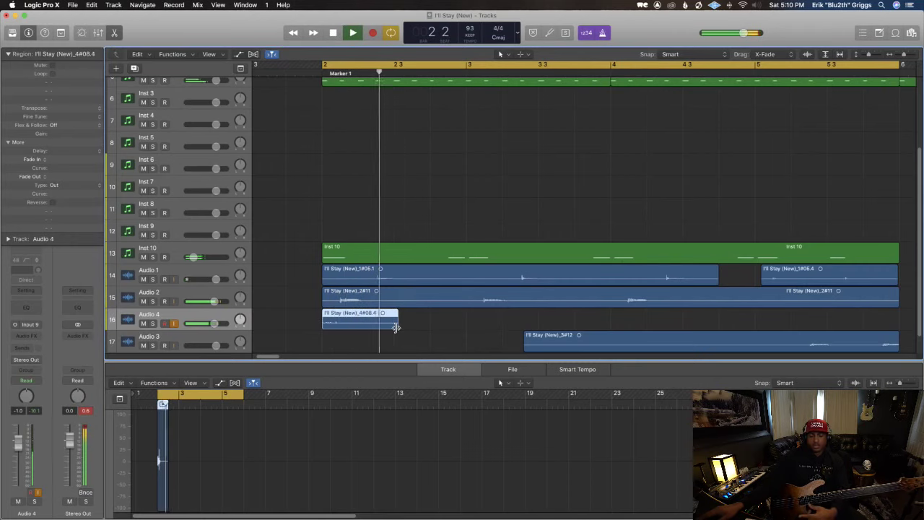
key("space")
key("space")
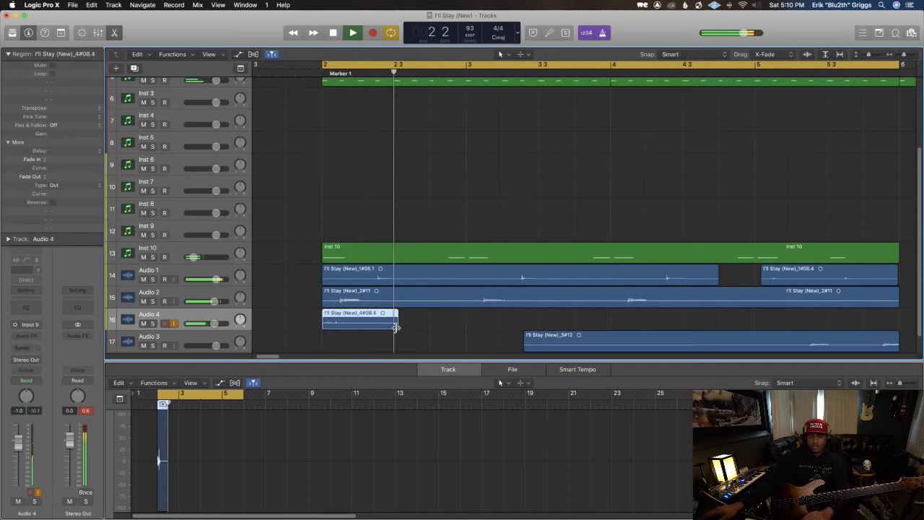
Step: Shorten the Audio 4 region's end to beat 3 of bar 2, checking the cutoff in playback
left_click_drag(395, 328, 394, 326)
key("space")
key("space")
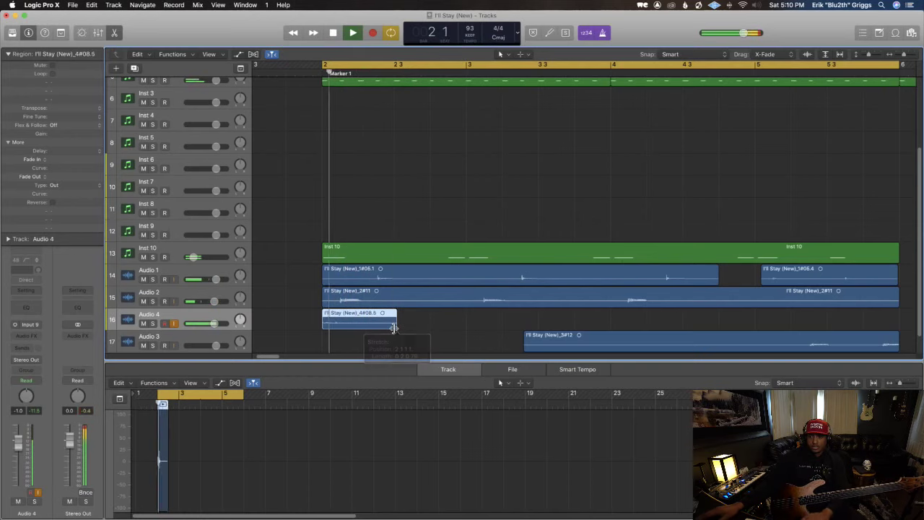
key("space")
key("space")
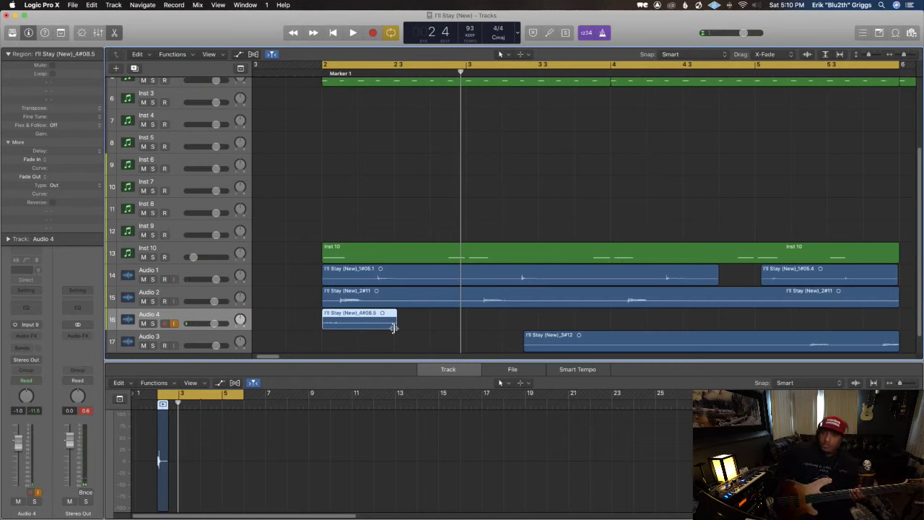
key("space")
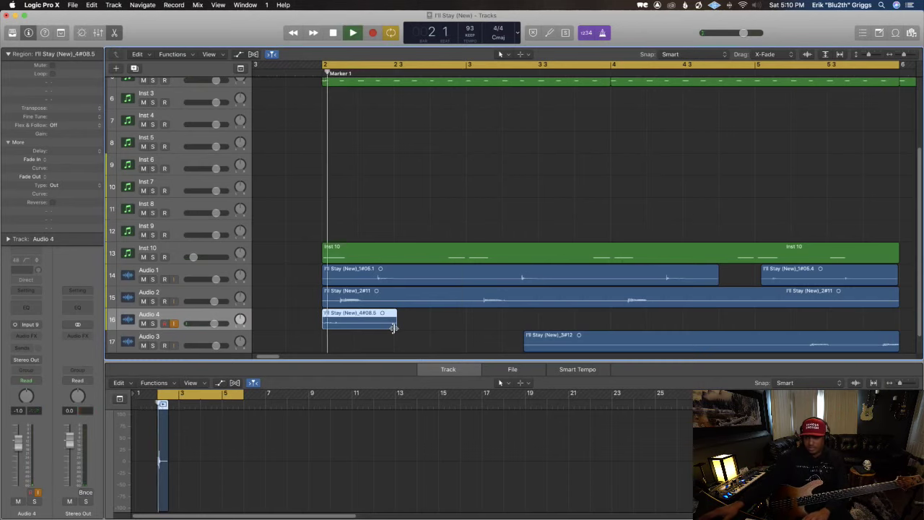
left_click_drag(393, 328, 392, 328)
Step: Copy the Audio 4 region to the starts of bars 3 and 4 while the loop plays
key("space")
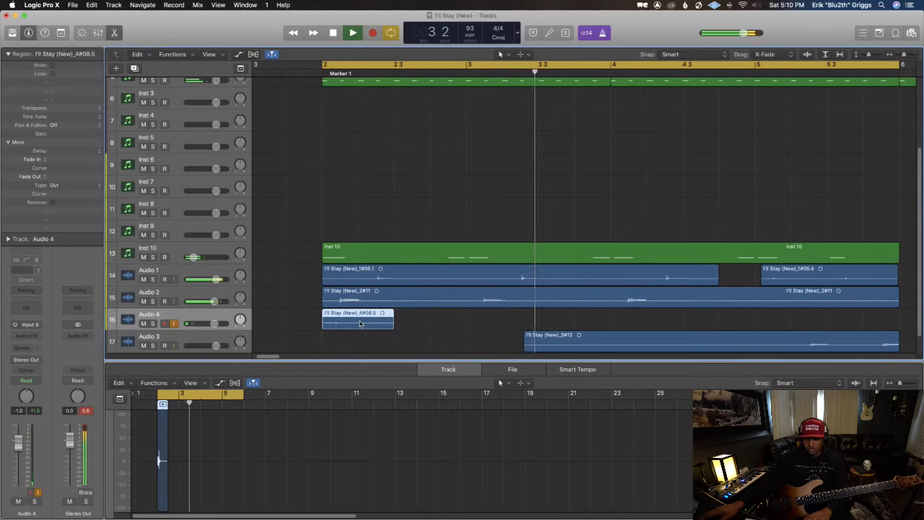
left_click_drag(361, 323, 643, 320)
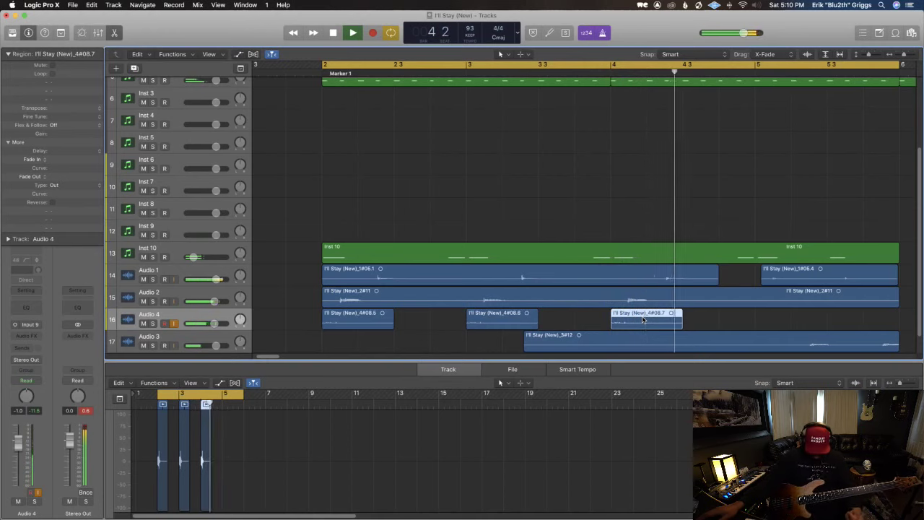
key("space")
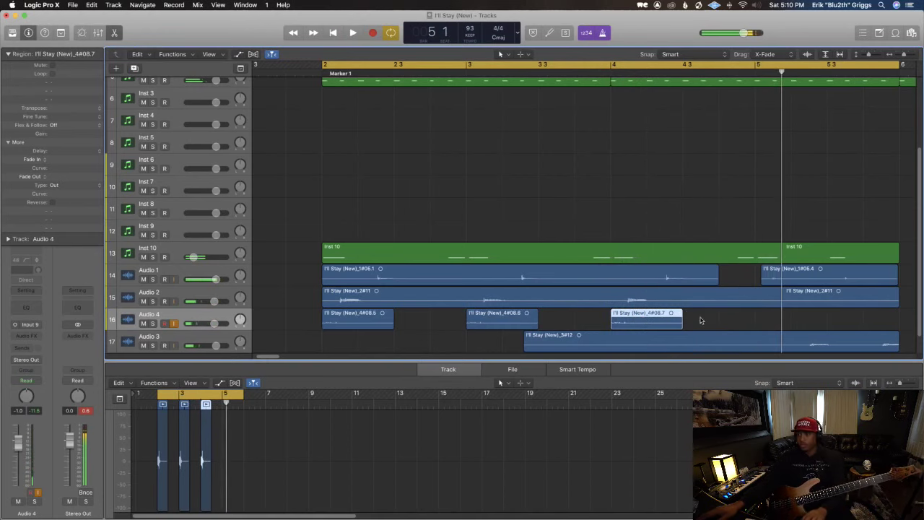
Step: Trim the starts of all three Audio 4 regions by about 0.4 beat and play the loop
left_click_drag(697, 320, 334, 330)
key("space")
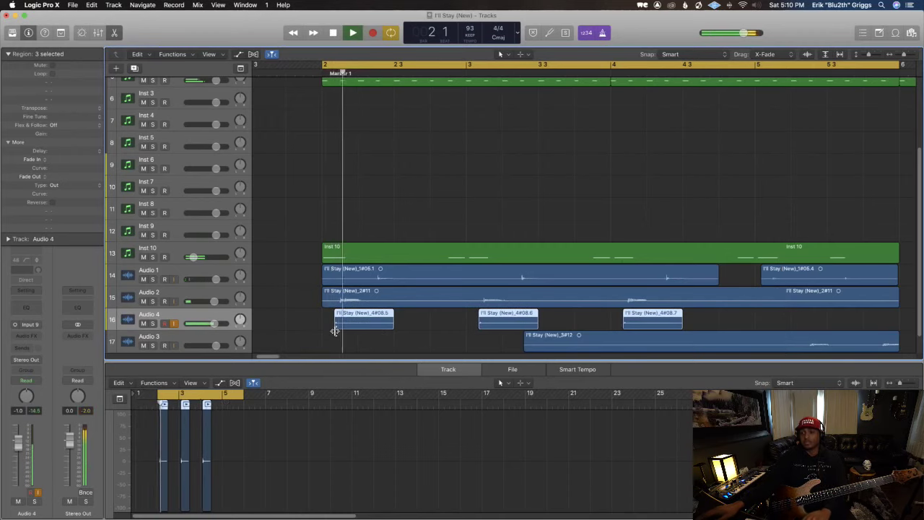
key("super+Right")
key("super+Right")
key("space")
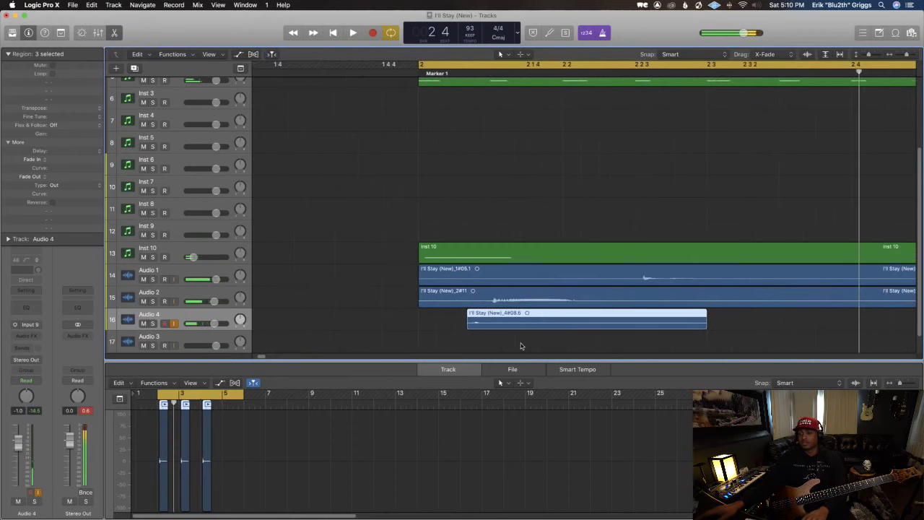
left_click_drag(471, 329, 474, 329)
key("space")
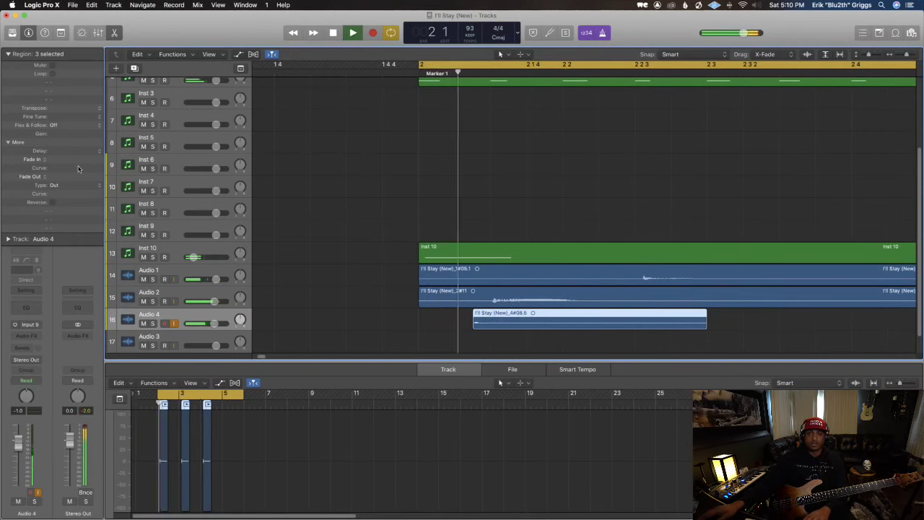
Step: Set the delay of the three Audio 4 regions to +10 ticks and play the loop
key("super+Left")
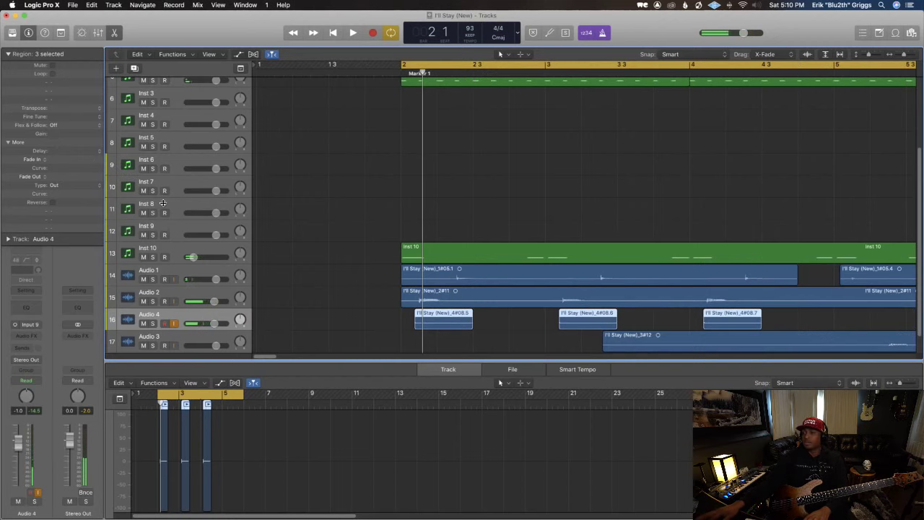
scroll(163, 204, "right", 3)
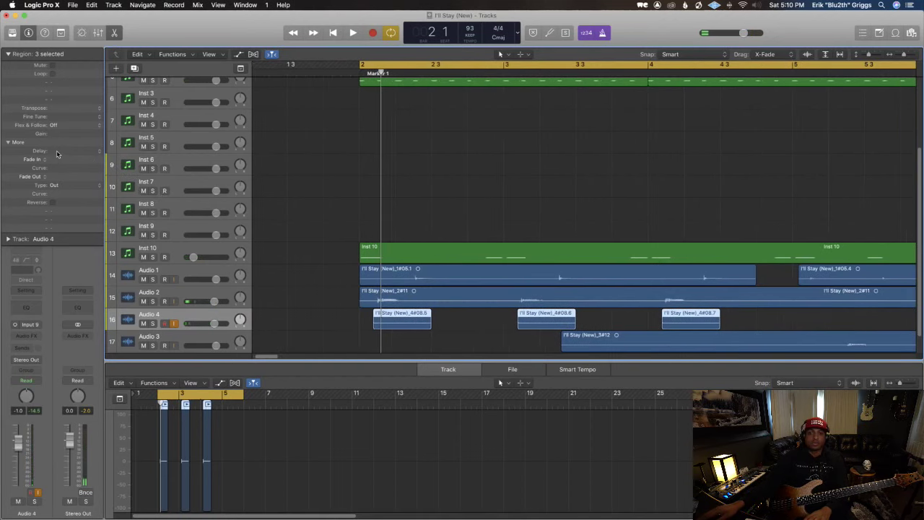
key("space")
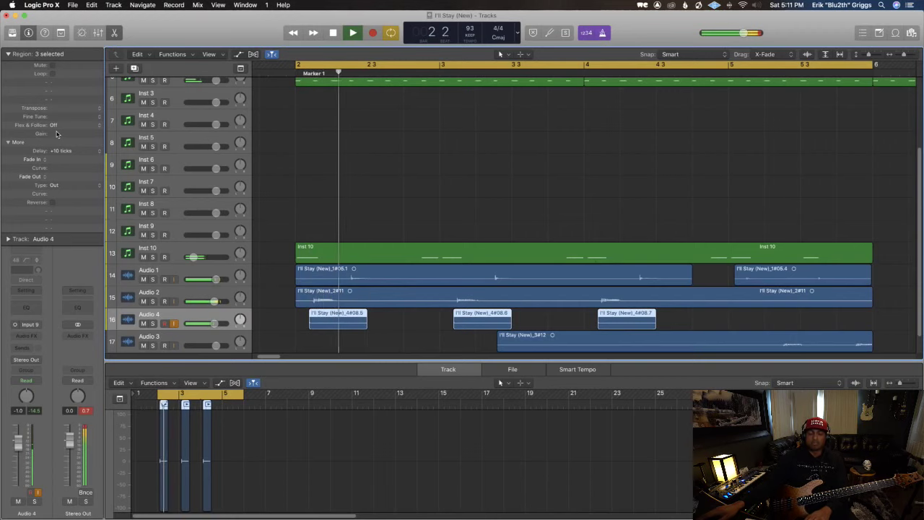
Step: Set the Audio 2 region's delay to +85 ticks, checking the timing in playback
left_click(197, 295)
key("space")
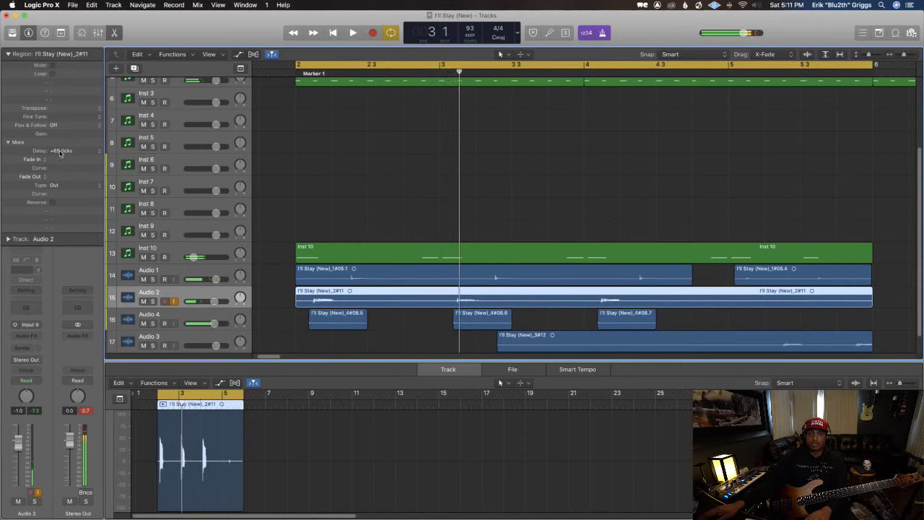
key("space")
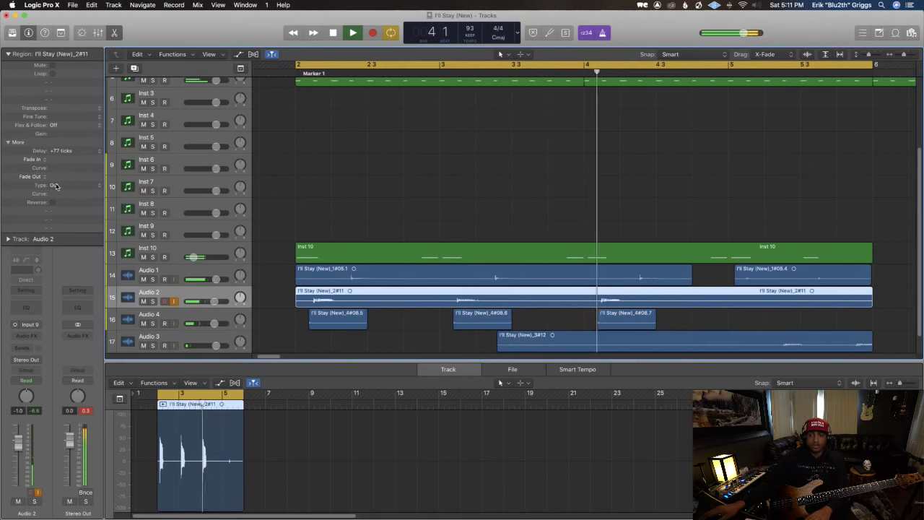
key("space")
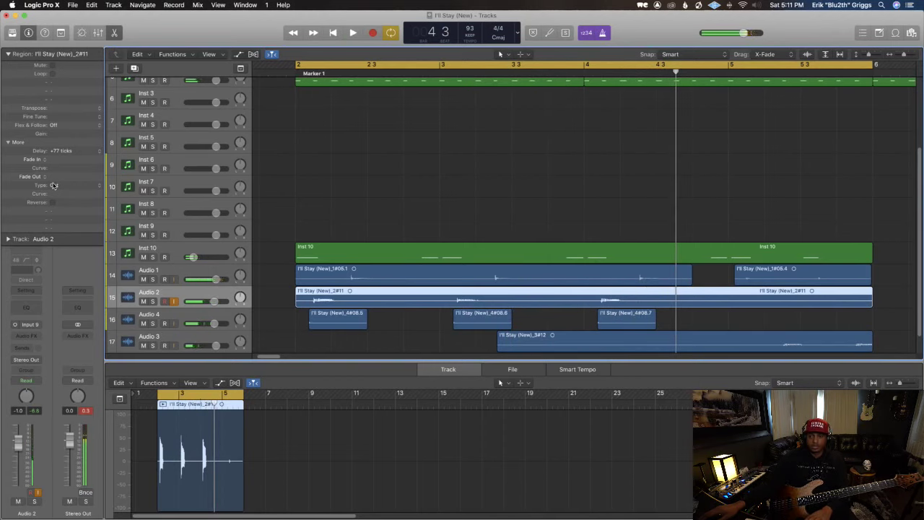
key("space")
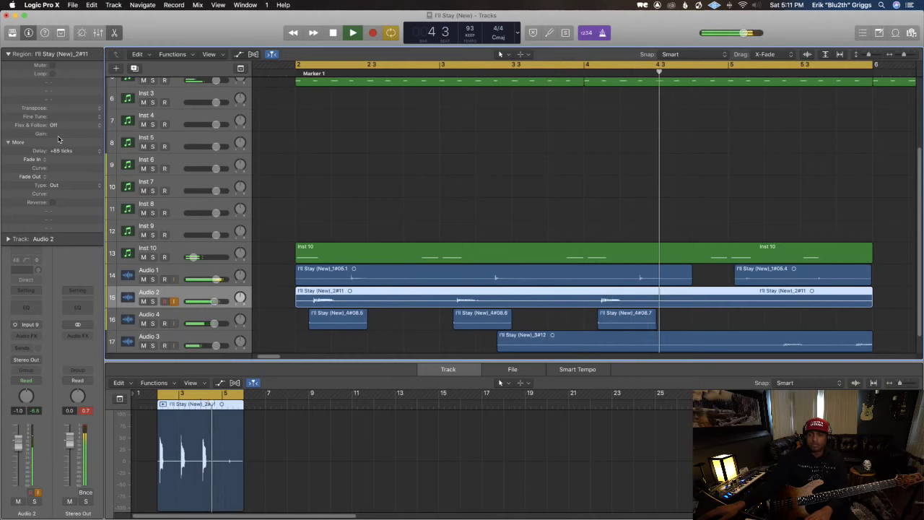
key("space")
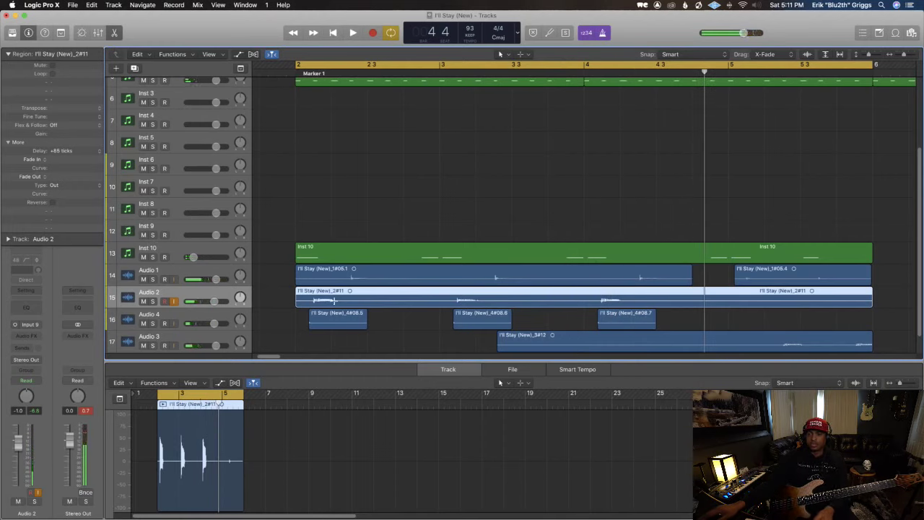
Step: Try removing the Audio 2 section from beat 2 to about the middle of beat 3 in bar 2, play it, and undo the cut
left_click(331, 300)
left_click(387, 298)
key("space")
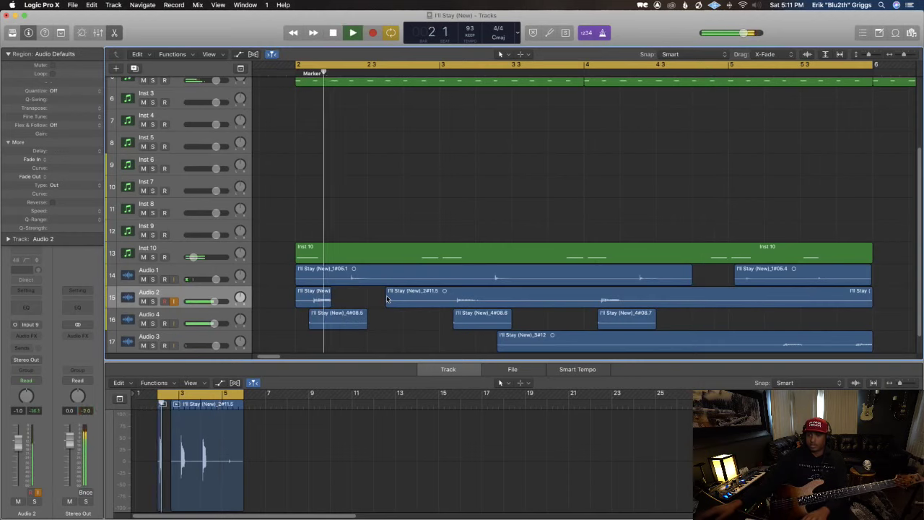
key("space")
key("space")
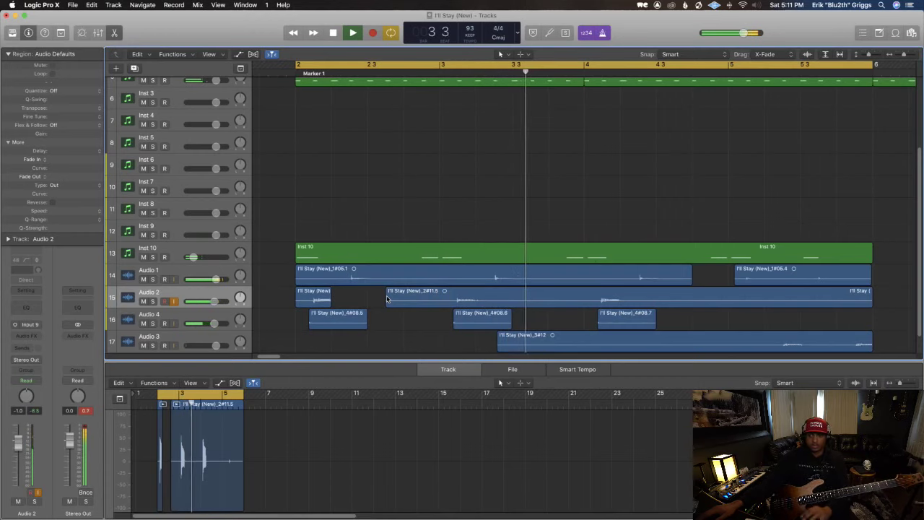
key("space")
key("space")
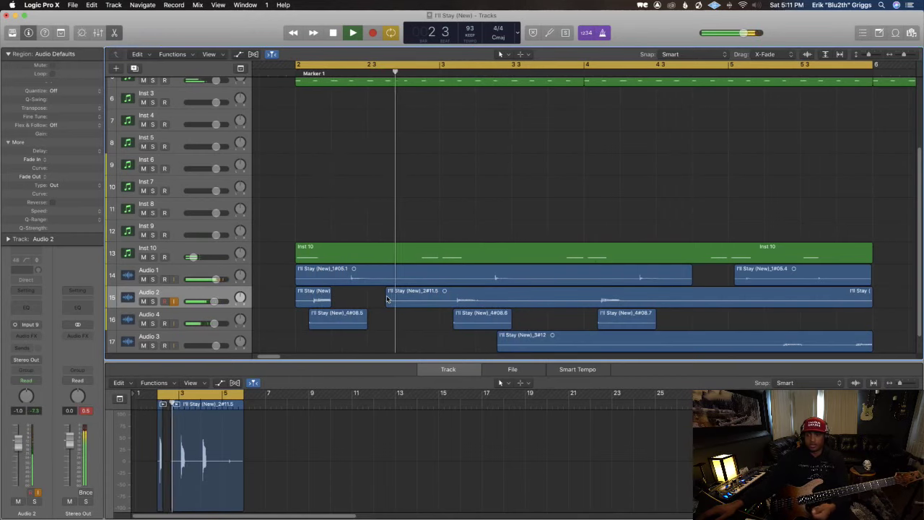
left_click_drag(386, 298, 387, 302)
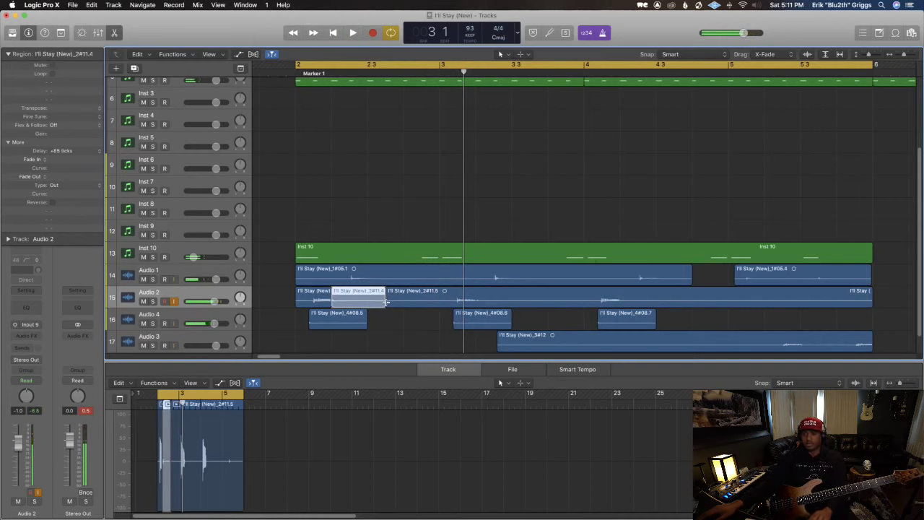
key("cmd+z")
Step: Play the loop from bar 2 with nothing selected to check the combined audio tracks
key("space")
left_click(300, 328)
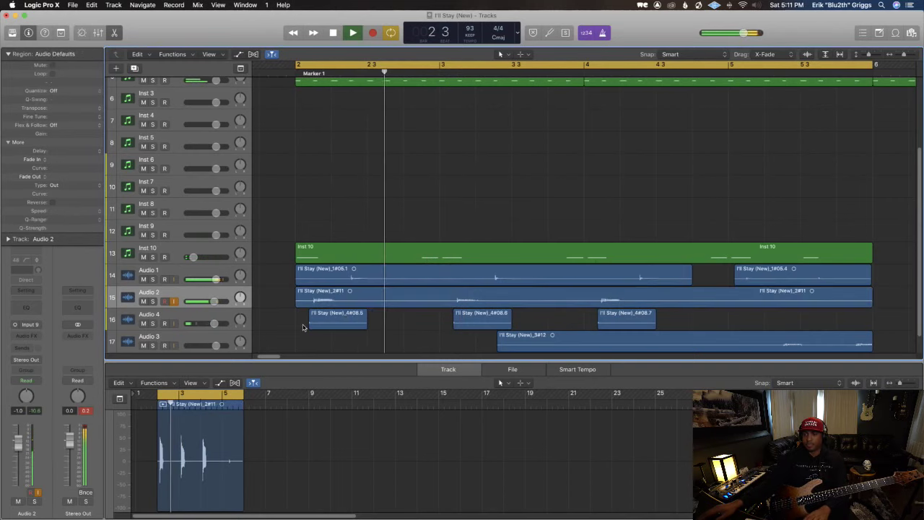
key("space")
key("space")
scroll(301, 328, "down", 2)
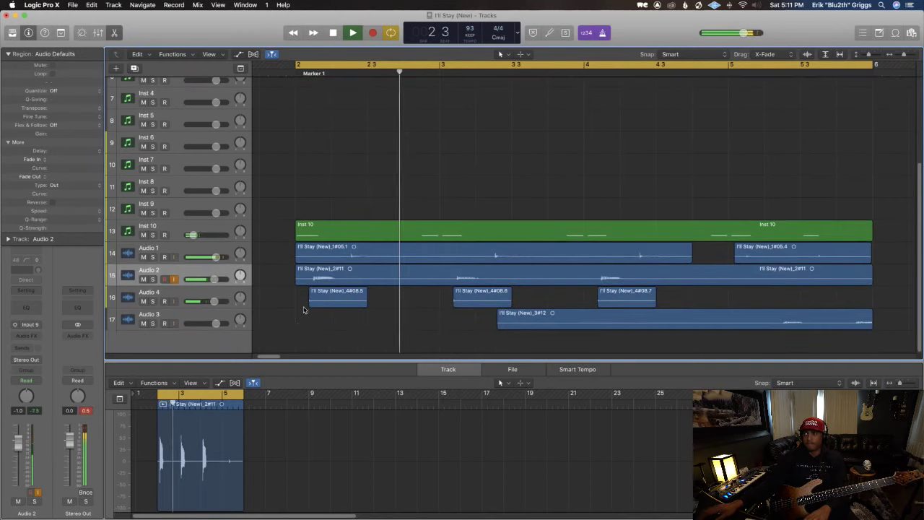
Step: Play the loop and add a new audio track below Audio 3
key("space")
key("space")
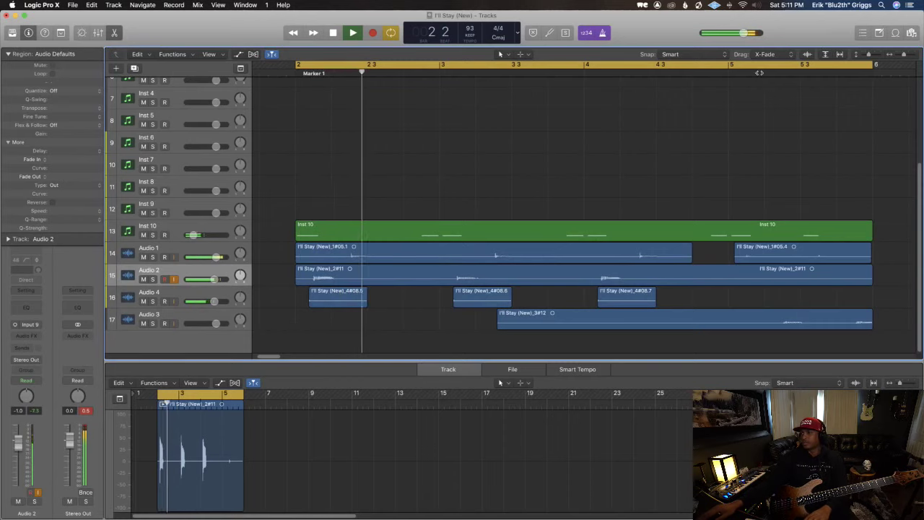
left_click(759, 73)
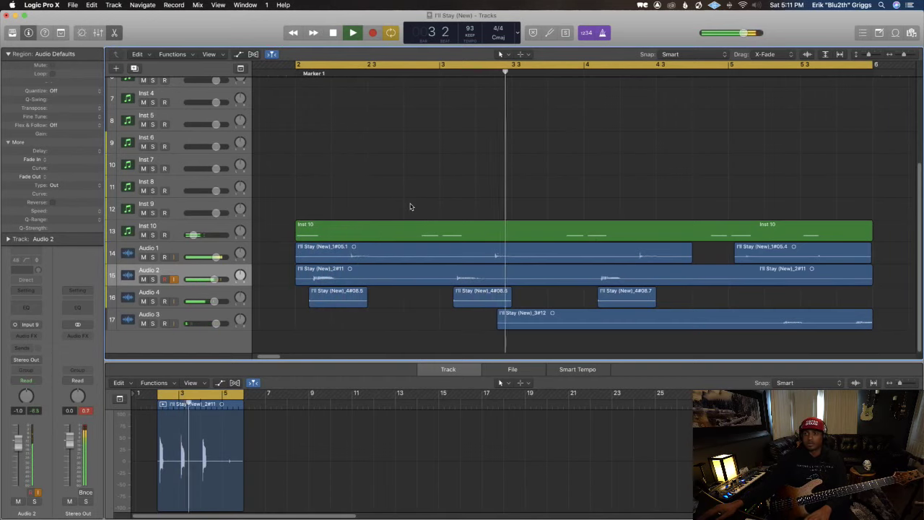
left_click(215, 313)
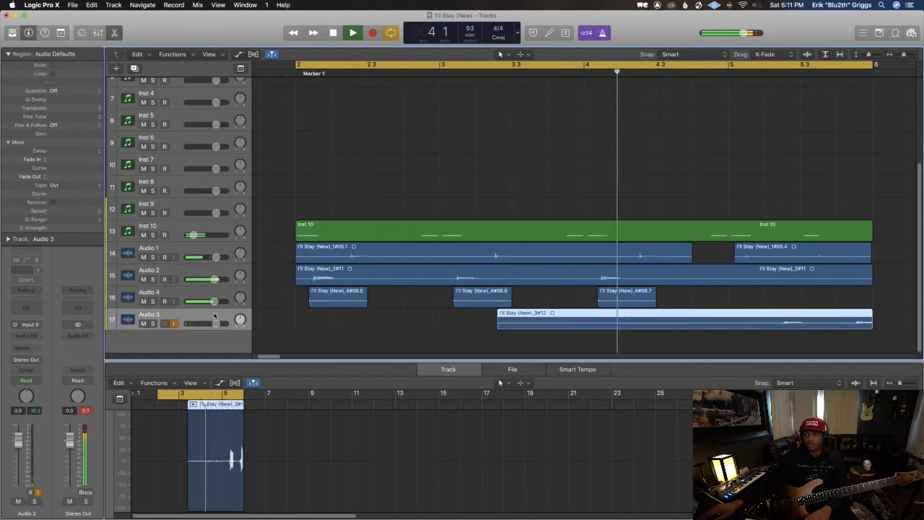
key("super+d")
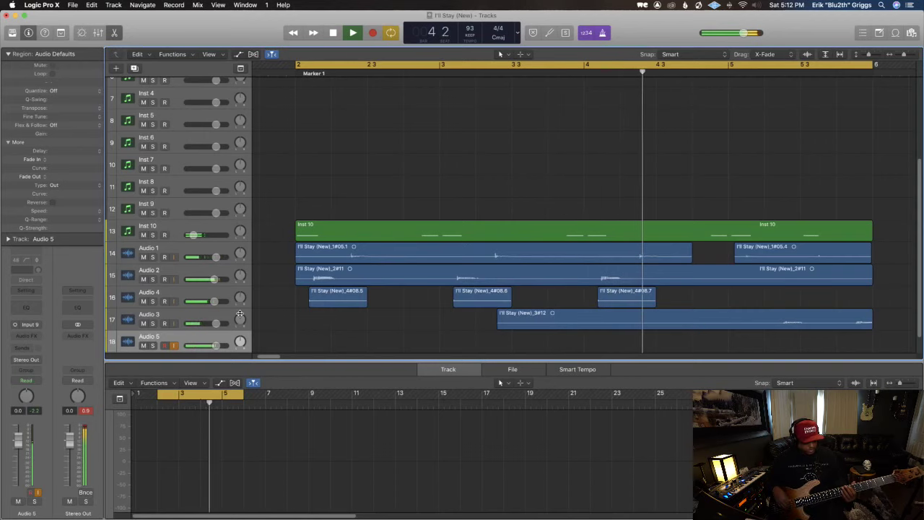
Step: Try recording a bass take on Audio 5 from bar 2 to beat 2 of bar 4
key("space")
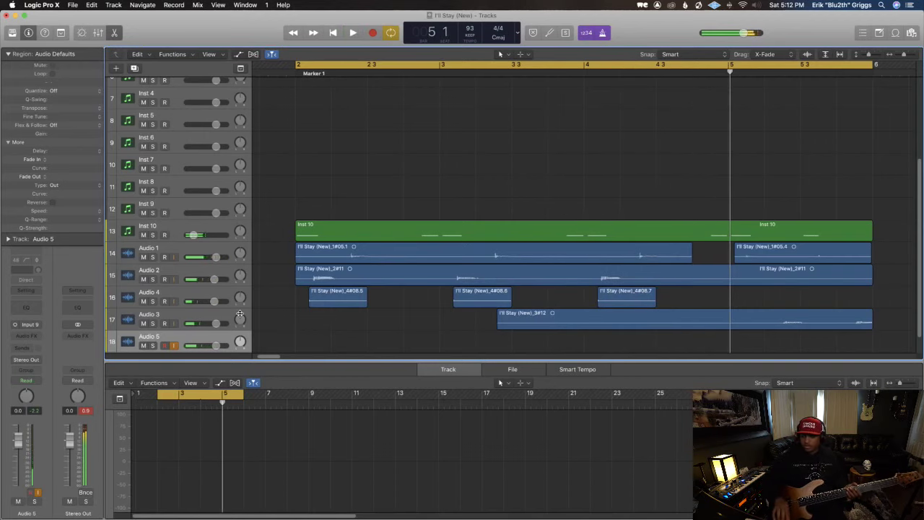
key("r")
key("space")
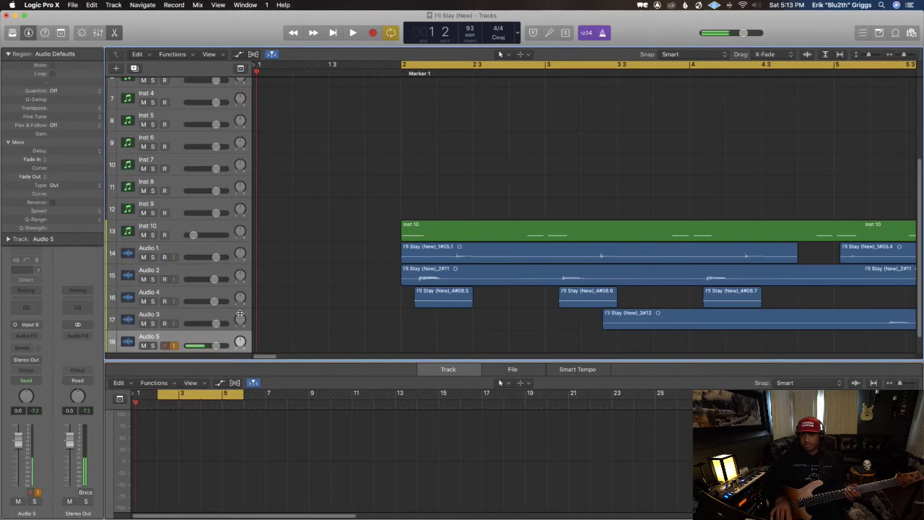
key("r")
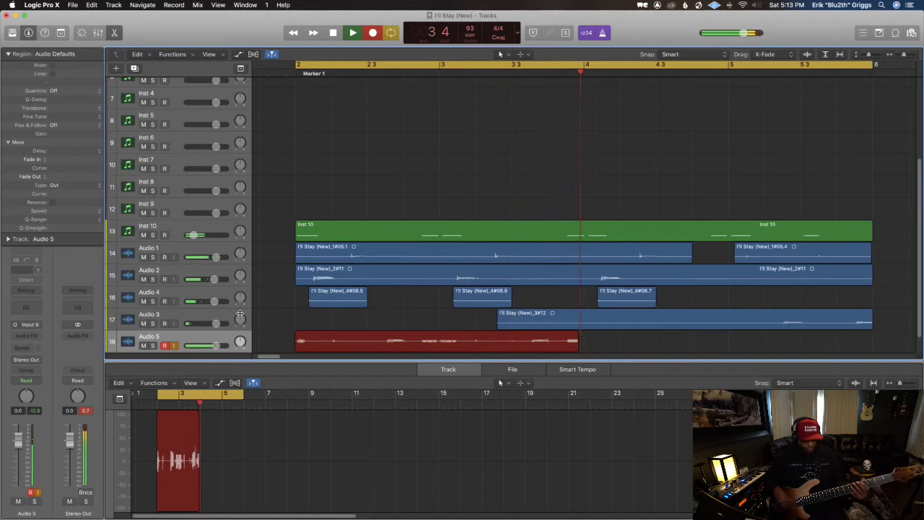
key("space")
Step: Compare the loop with the Audio 5 take muted and unmuted, and delete that take
key("space")
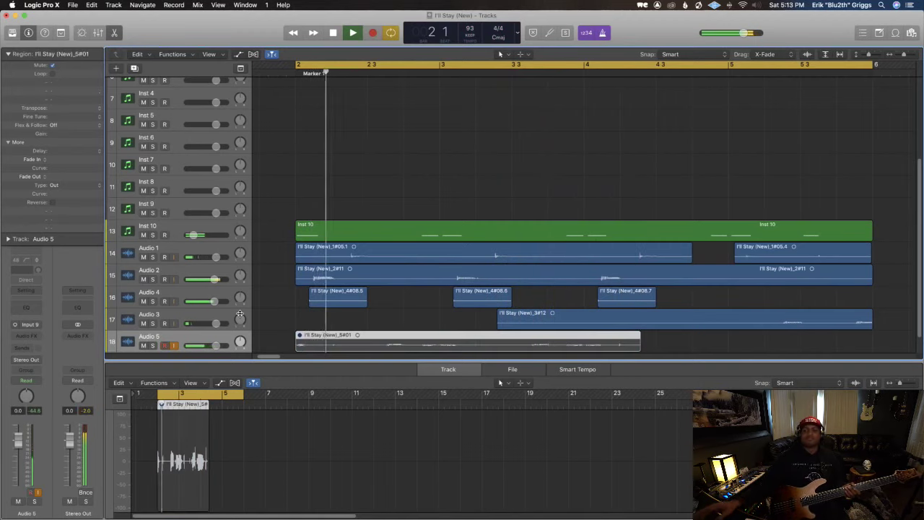
key("space")
key("space")
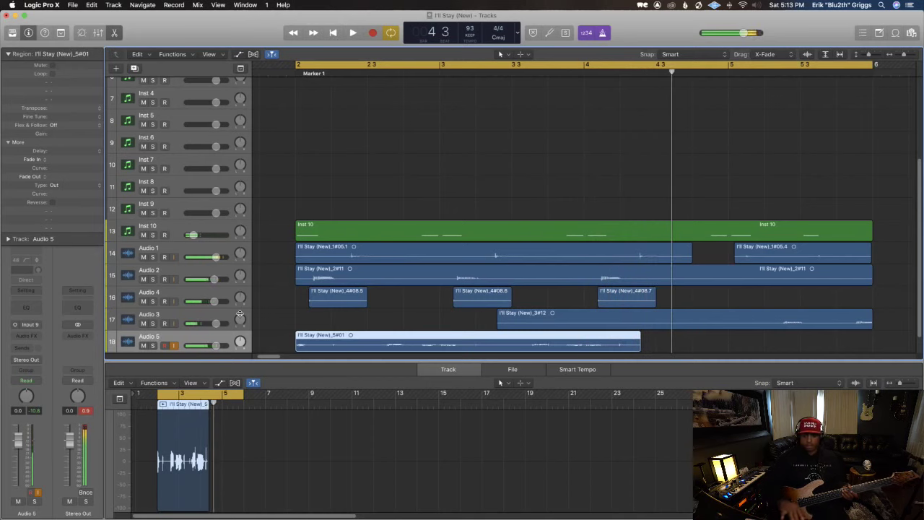
key("space")
key("ctrl+m")
key("ctrl+m")
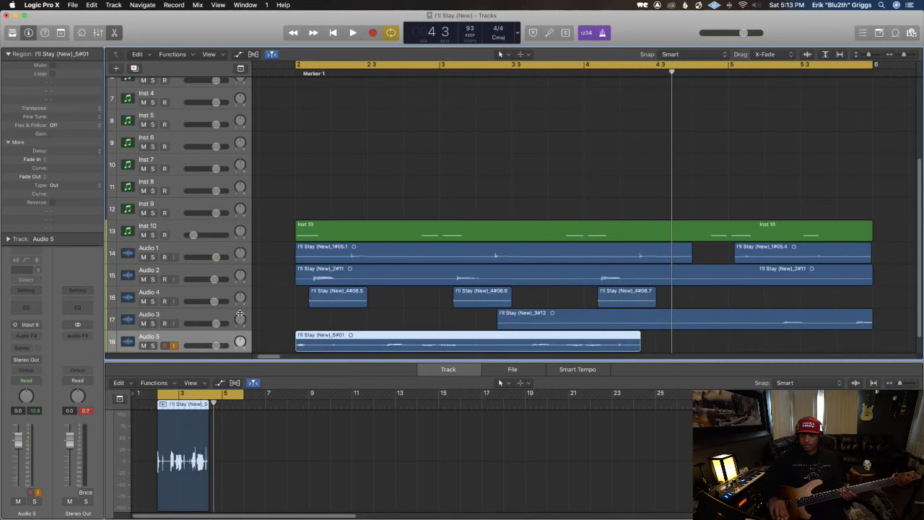
key("Delete")
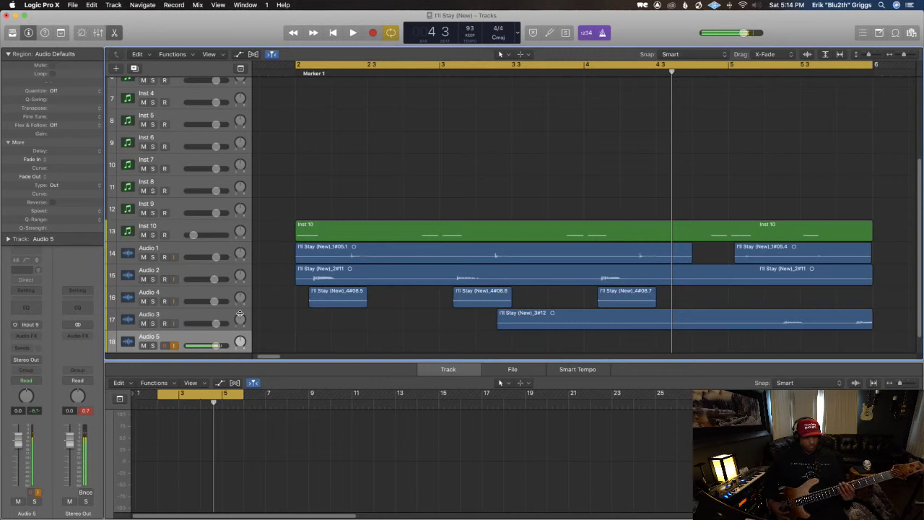
Step: Record a new bass take on Audio 5 across bars 2 to 6 and play it back
key("space")
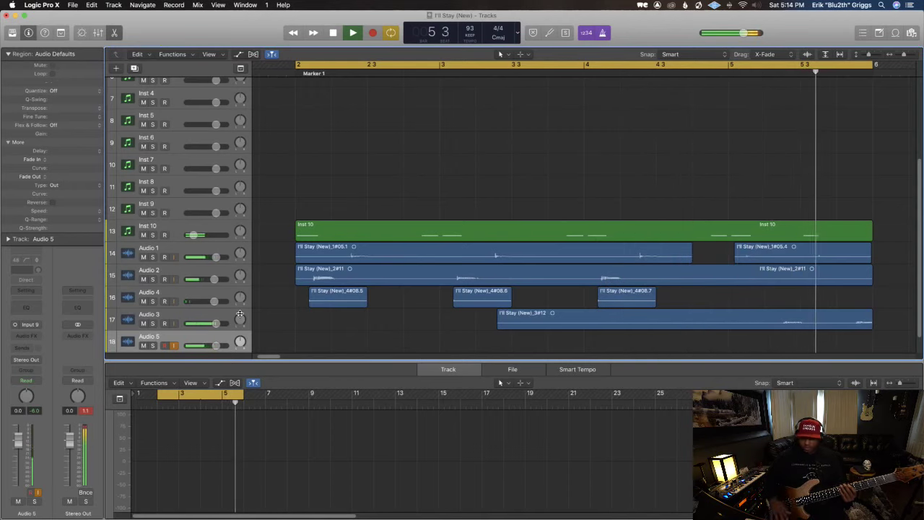
key("r")
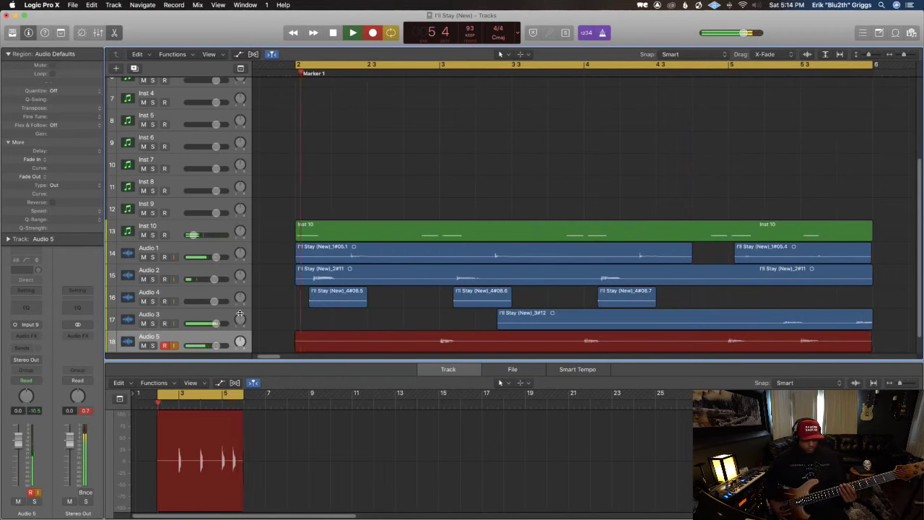
key("space")
key("space")
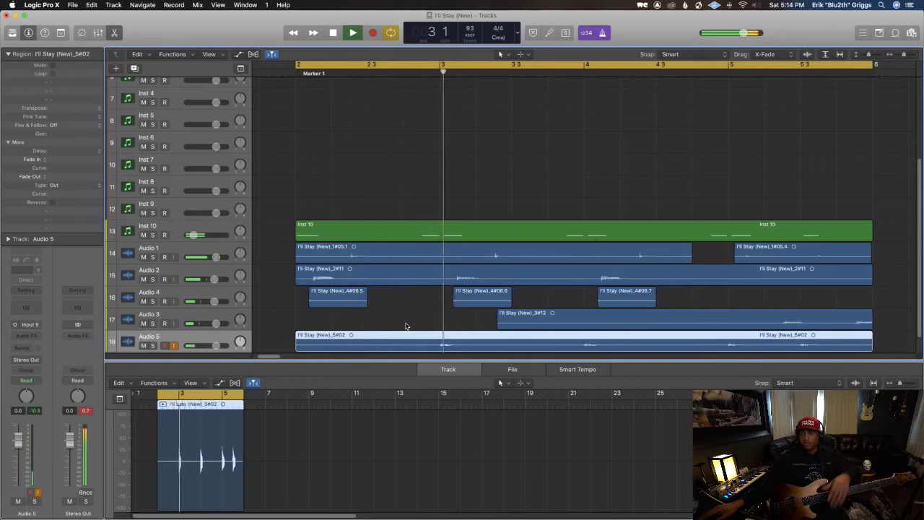
Step: Add another audio track below Audio 5 while the loop plays
left_click(328, 279)
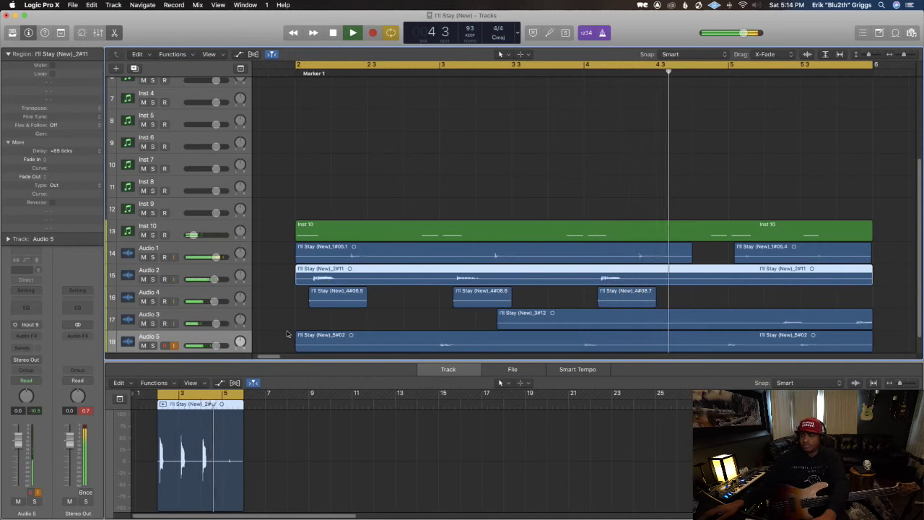
left_click(217, 333)
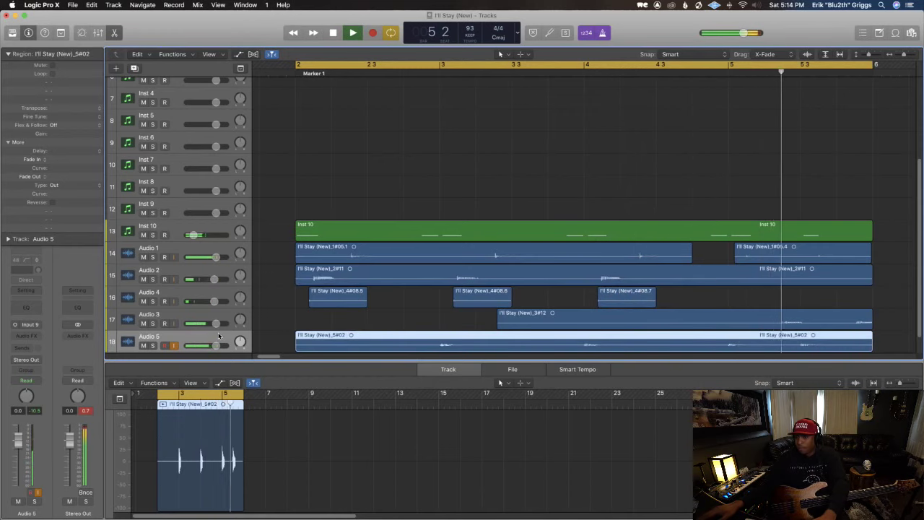
scroll(185, 350, "down", 1)
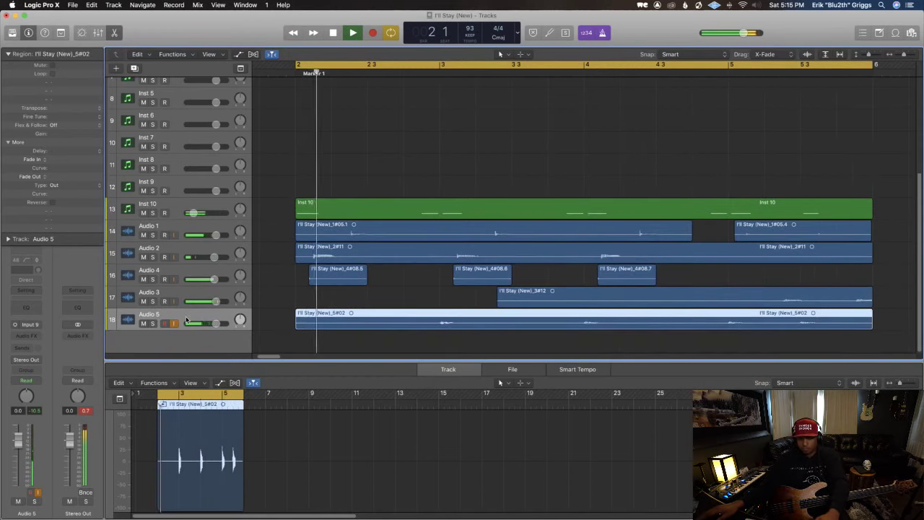
double_click(188, 339)
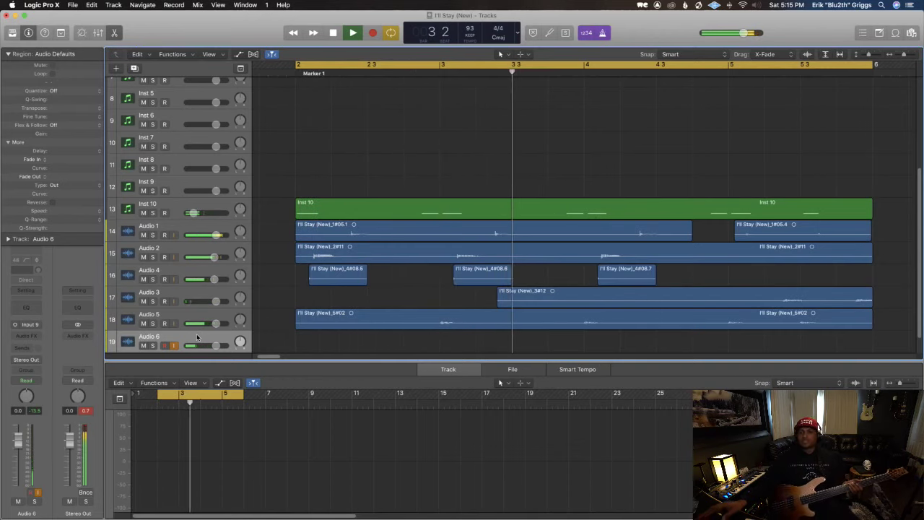
Step: Try recording a take on Audio 6 from bar 2 to beat 2 of bar 3, and delete it
key("r")
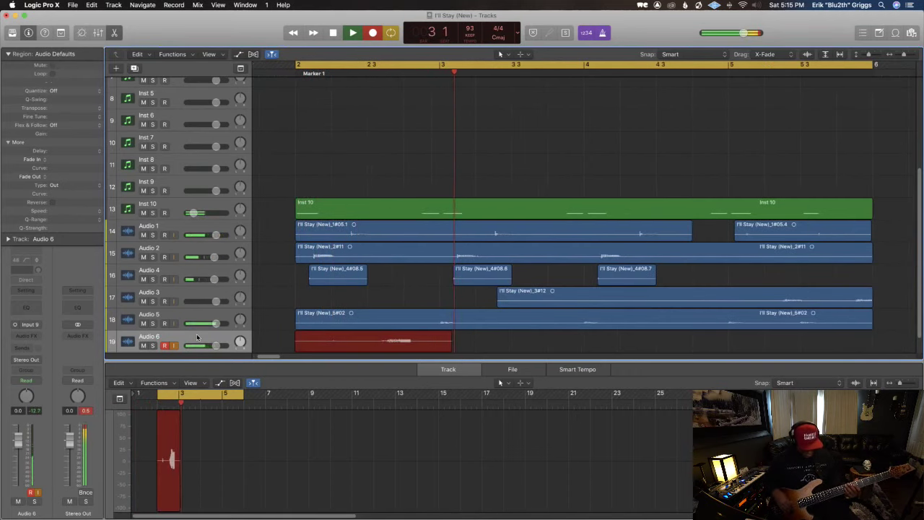
key("space")
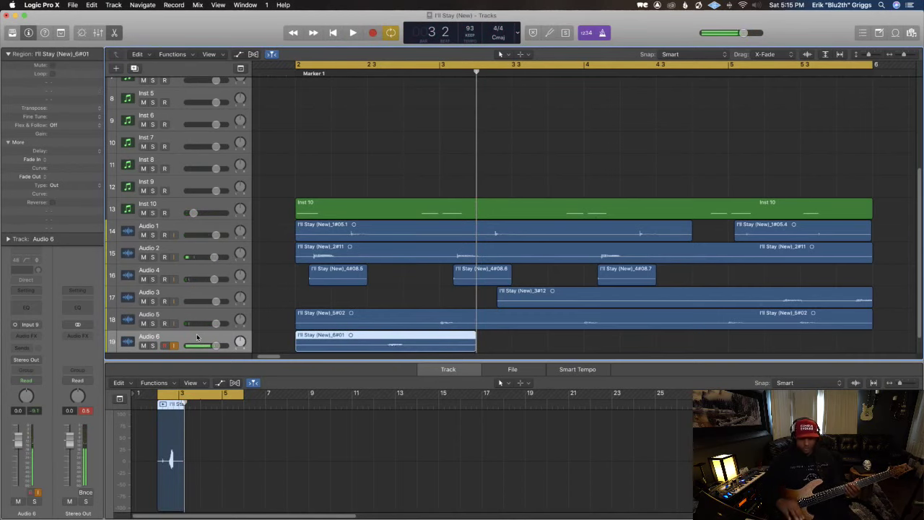
key("Delete")
Step: Record a bass take on Audio 6 from bar 2 to beat 2 of bar 5 and play it back
key("r")
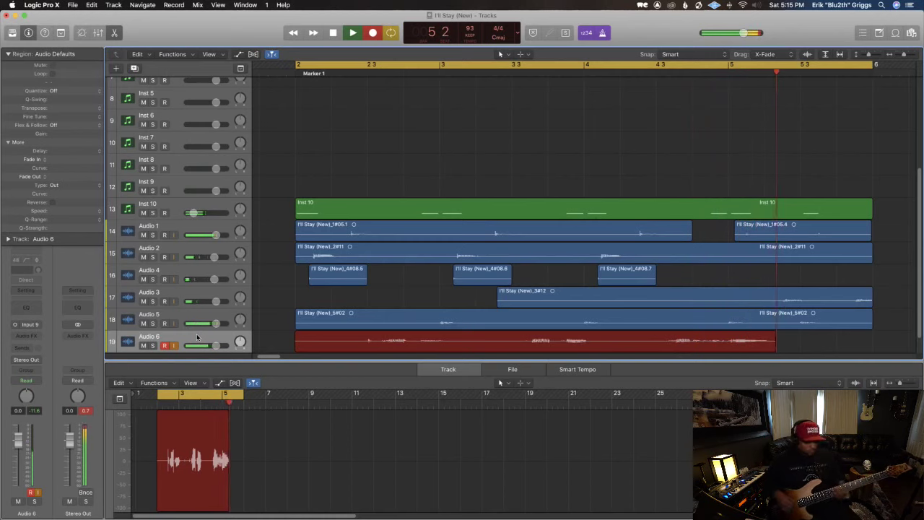
key("space")
key("space")
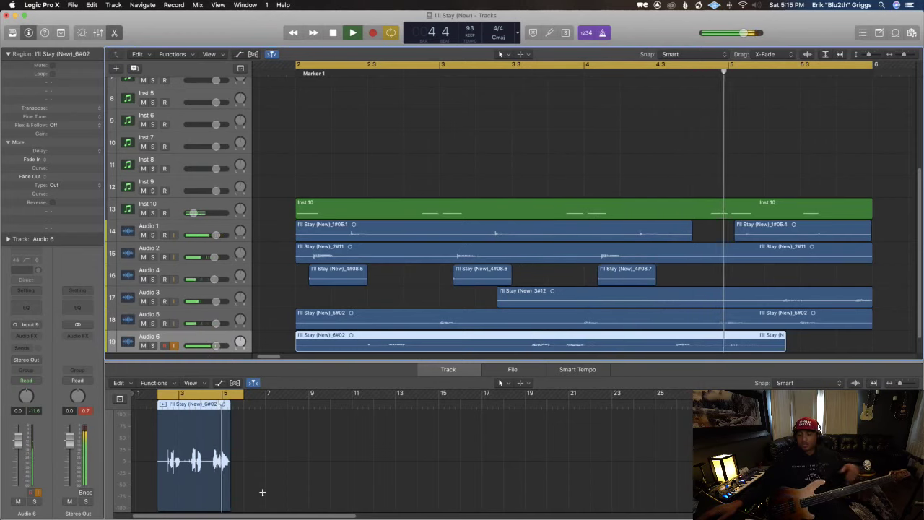
key("Return")
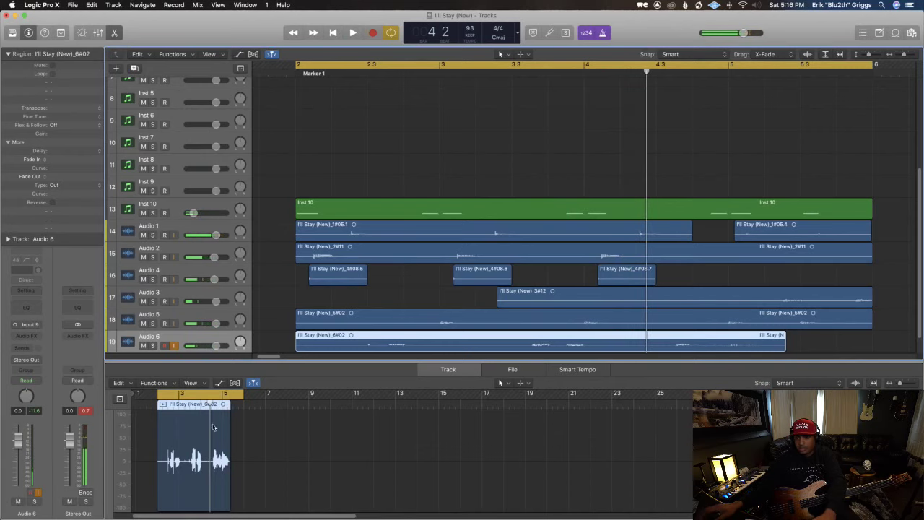
Step: Trim the Audio 6 take to run from bar 3 to just past bar 4, and move it to bar 2
left_click_drag(296, 351, 440, 354)
key("space")
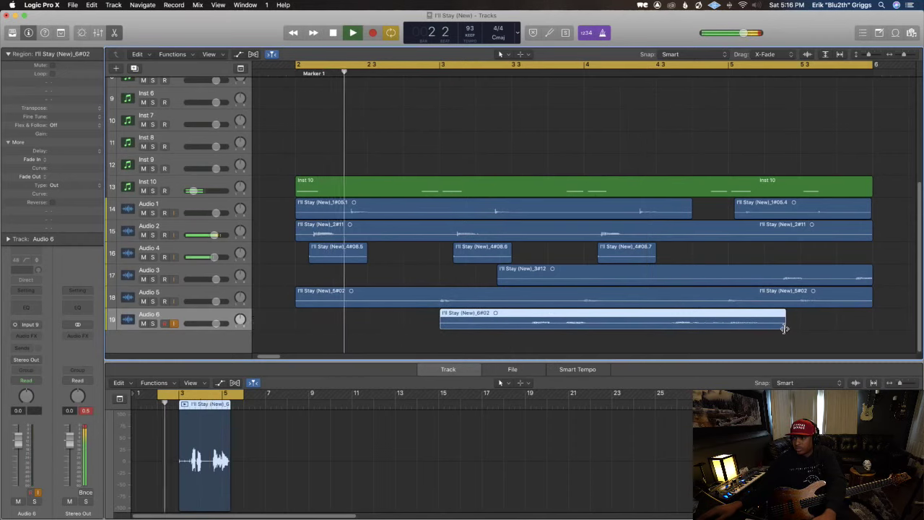
left_click_drag(785, 326, 592, 325)
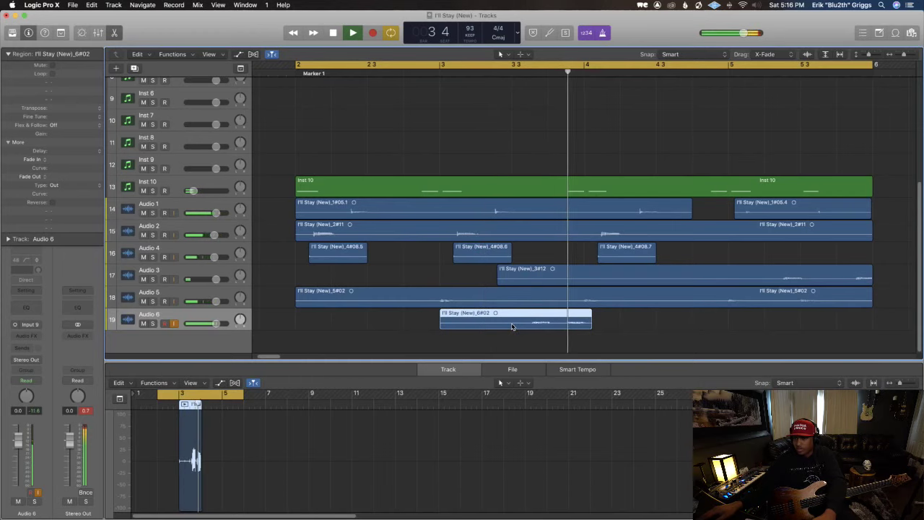
left_click_drag(512, 327, 369, 327)
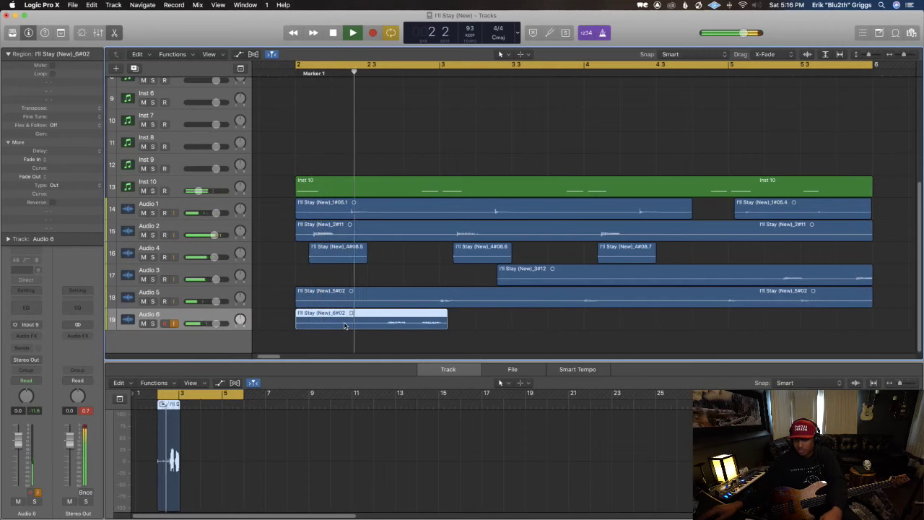
Step: Copy the Audio 6 region to bar 3 and trim both regions to start on beat 3 of their bars
left_click_drag(345, 325, 467, 328)
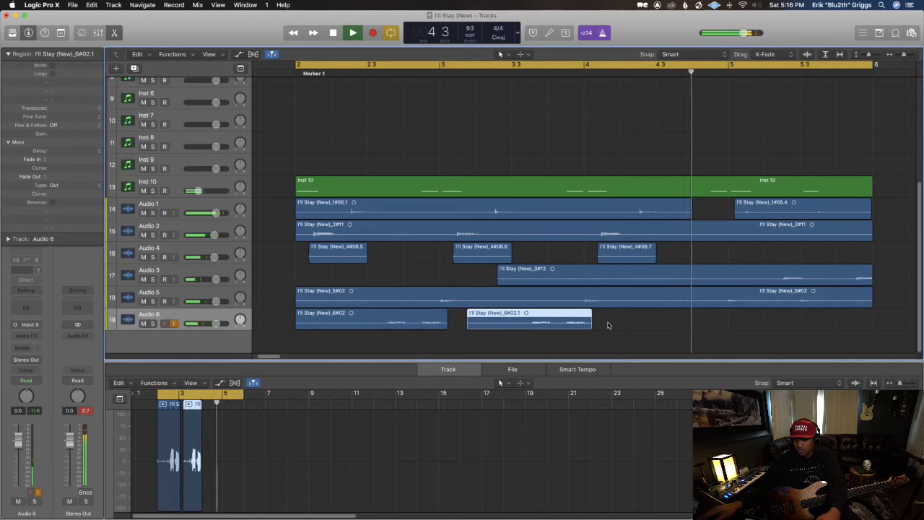
key("Return")
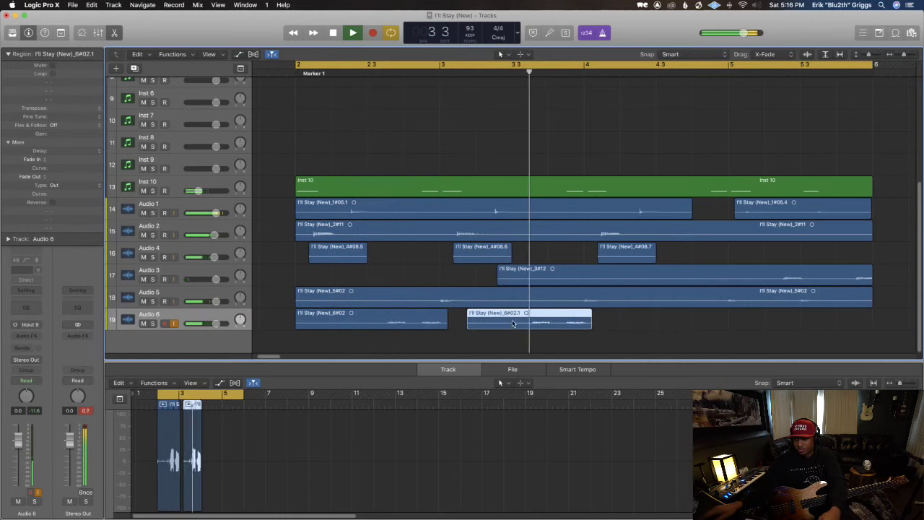
left_click_drag(468, 325, 513, 326)
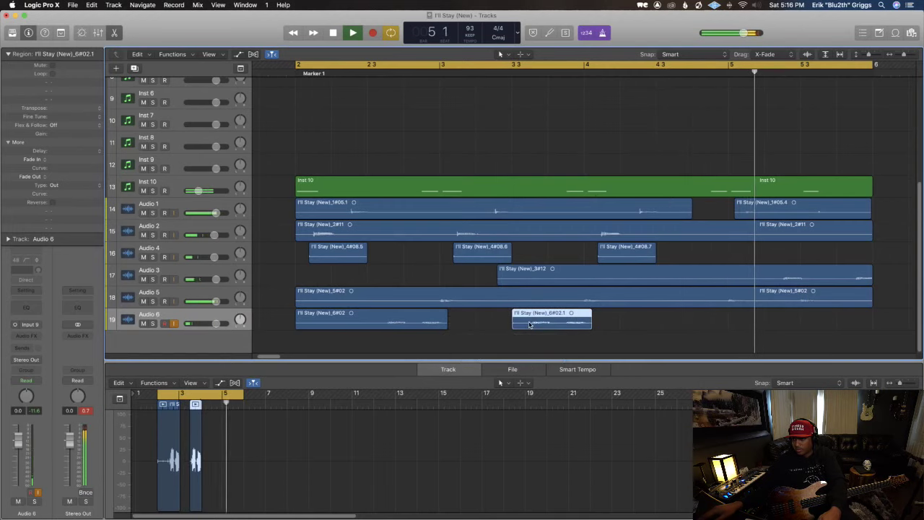
key("space")
key("space")
left_click_drag(279, 319, 366, 318)
Step: Try copying the Audio 6 region in bar 3 to beat 4 of bar 4, and delete the copy
left_click(552, 322)
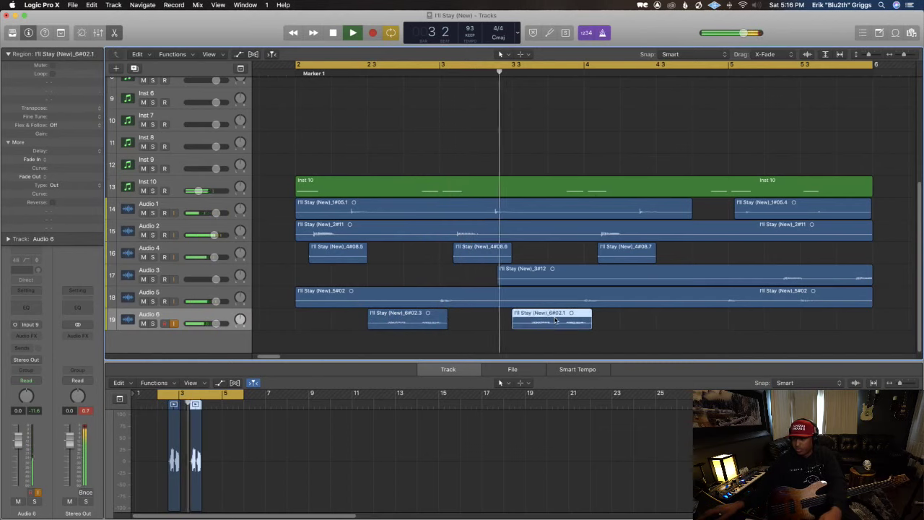
left_click_drag(552, 322, 732, 325)
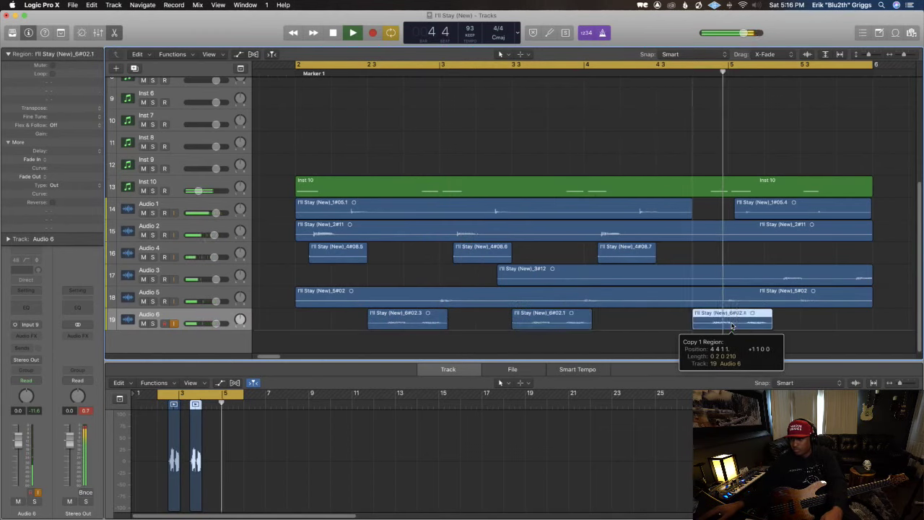
key("space")
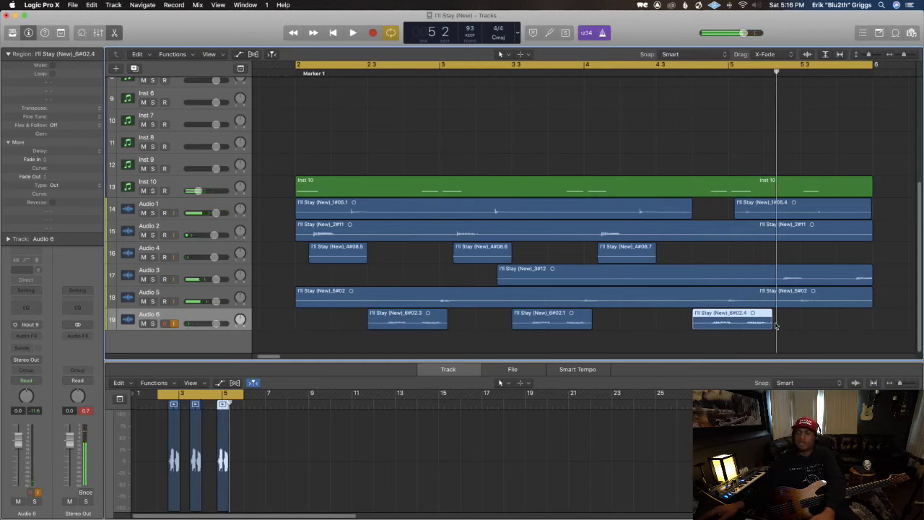
key("Delete")
Step: Play the loop and mute the Audio 6 region in bar 3
key("space")
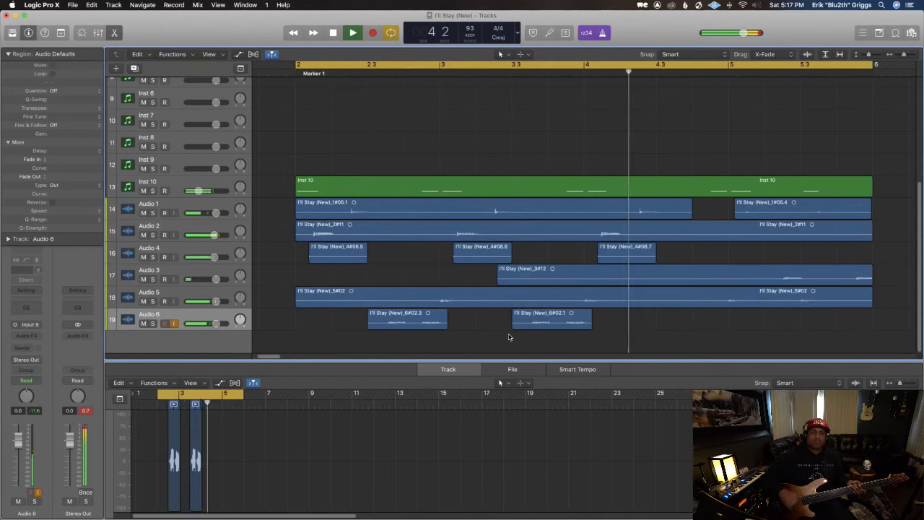
left_click(535, 325)
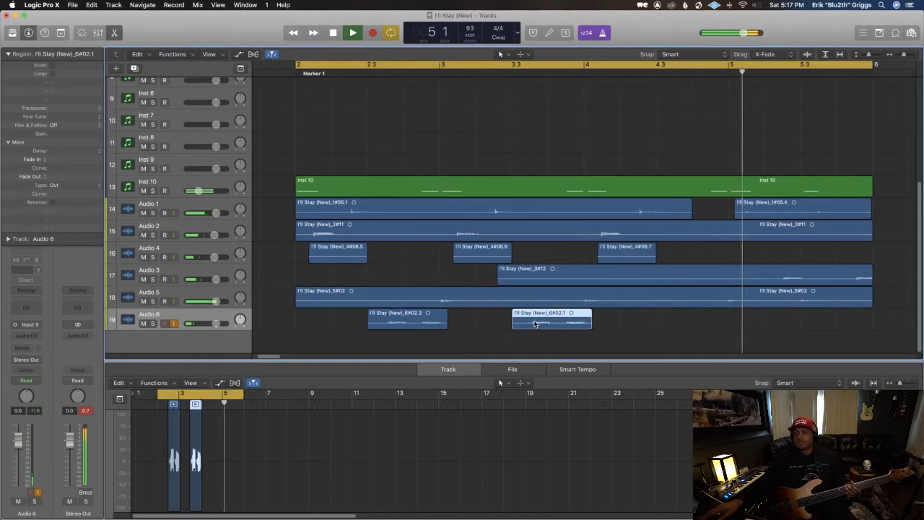
key("ctrl+m")
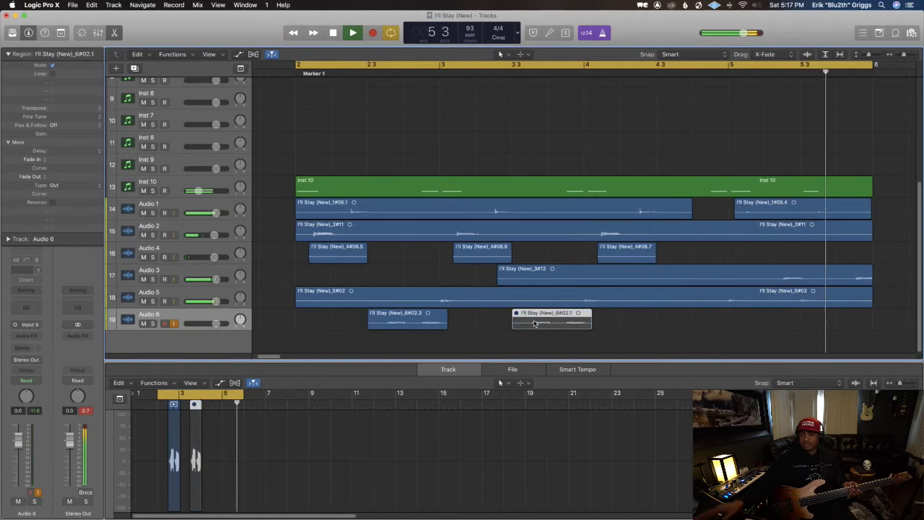
Step: Add a new audio track below Audio 6 and record a take on it from bar 2 to just past bar 4
double_click(260, 334)
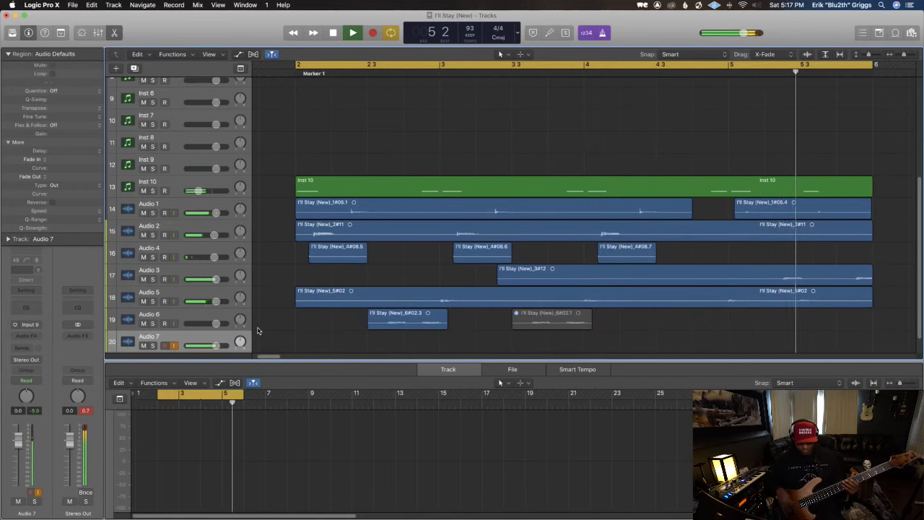
key("space")
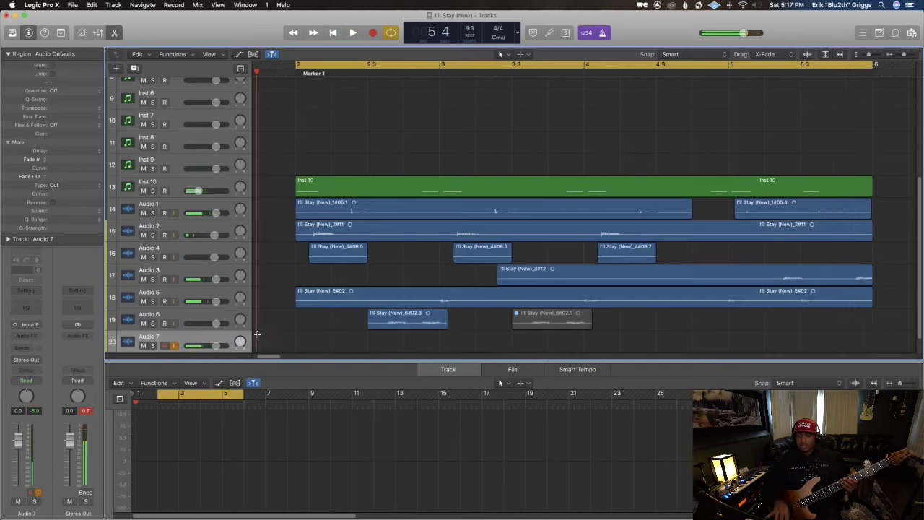
key("r")
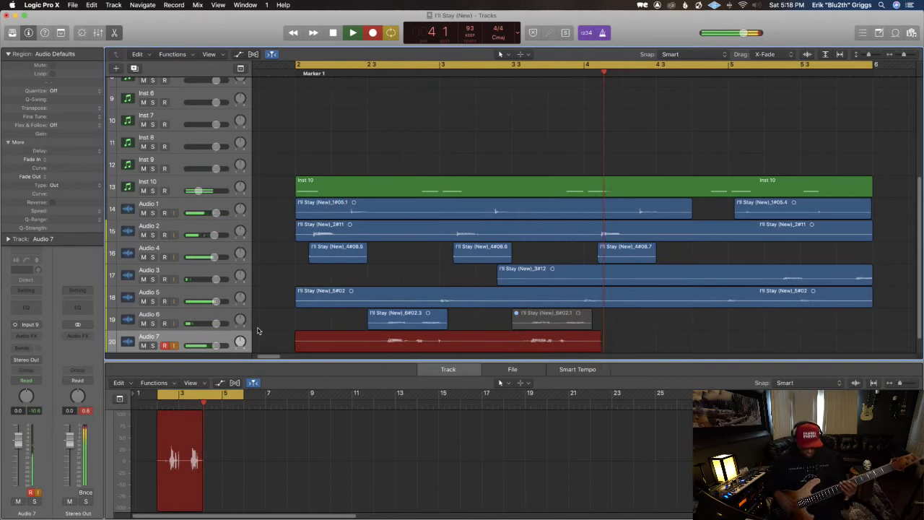
key("space")
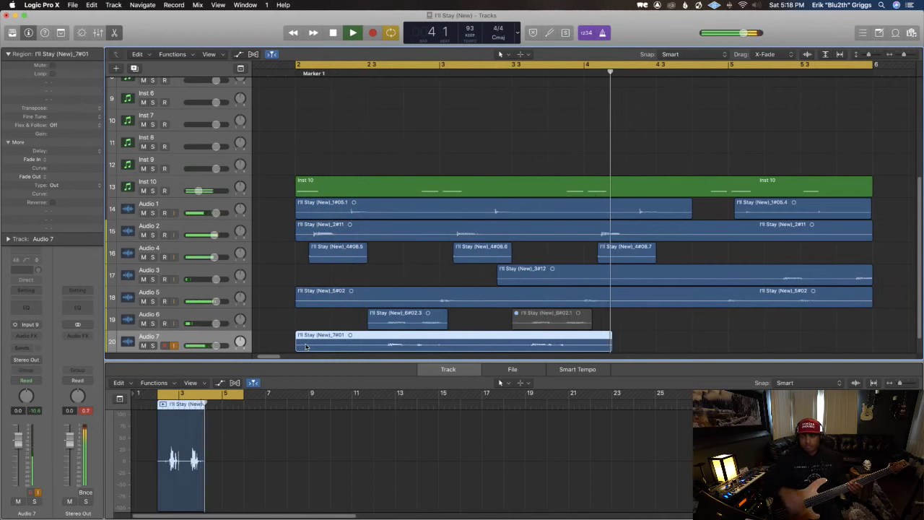
key("space")
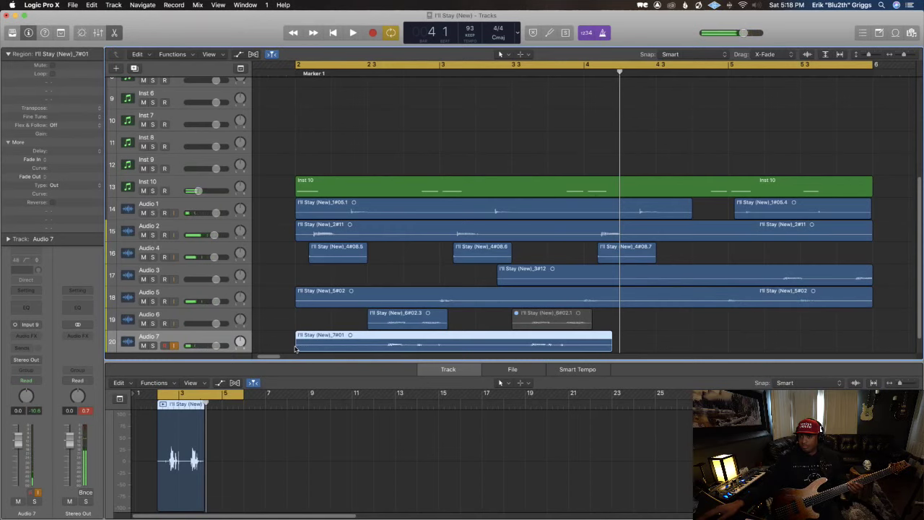
Step: Try trimming the start of the Audio 7 take to beat 2 of bar 3, and delete the take with its audio file
scroll(400, 340, "down", 1)
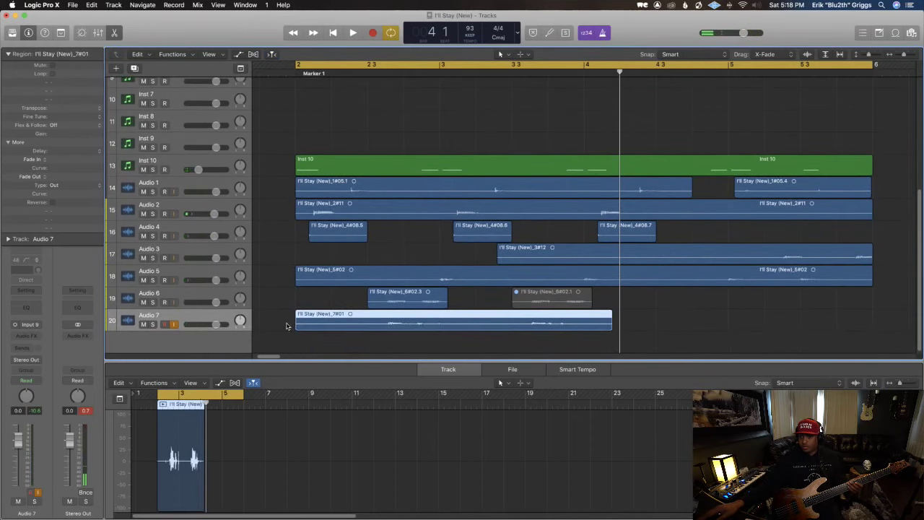
left_click_drag(296, 330, 490, 322)
key("space")
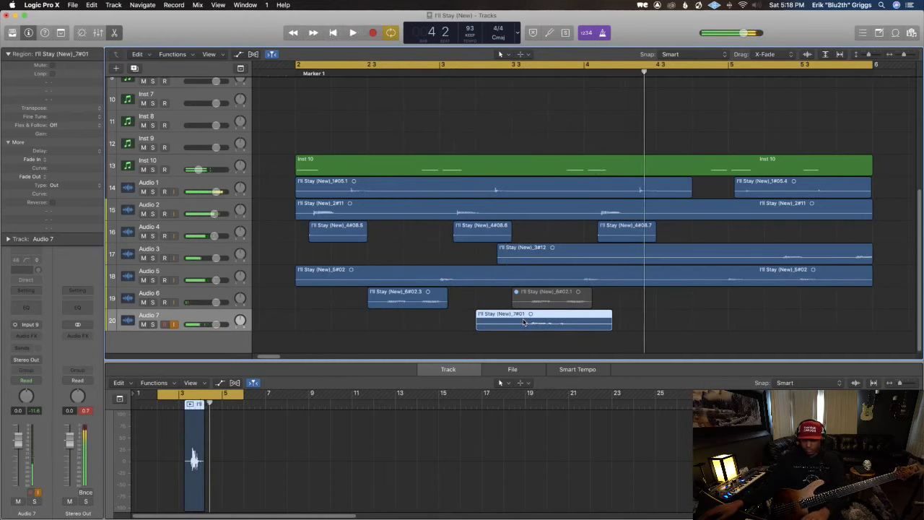
key("Return")
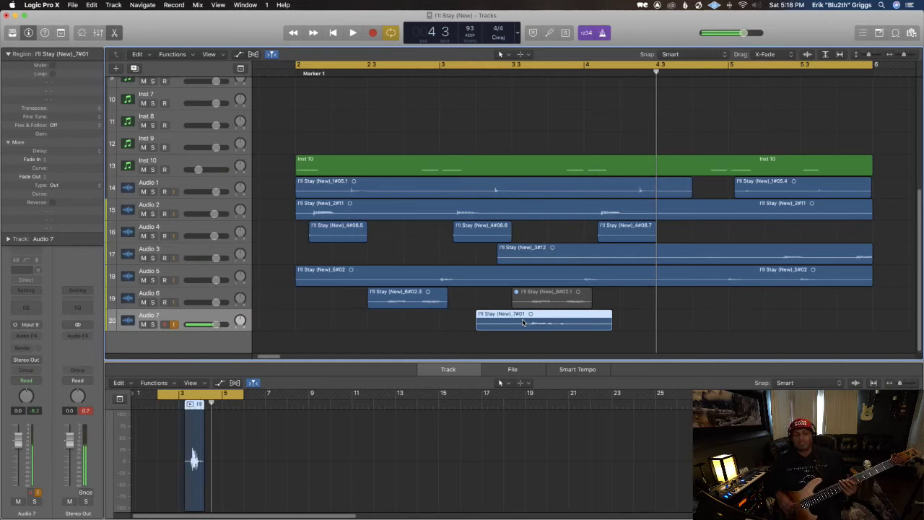
key("Delete")
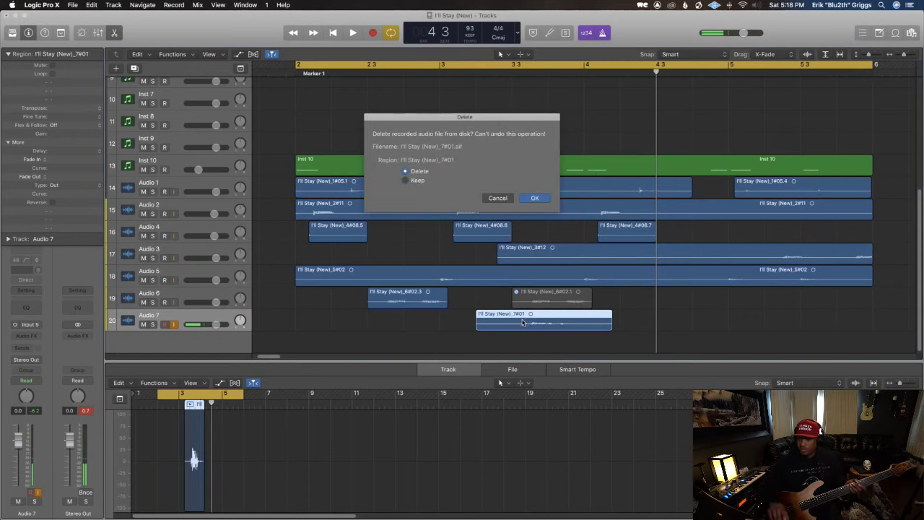
key("Return")
key("Return")
Step: Record another take on Audio 7 from bar 2 into bar 3, and delete it
key("space")
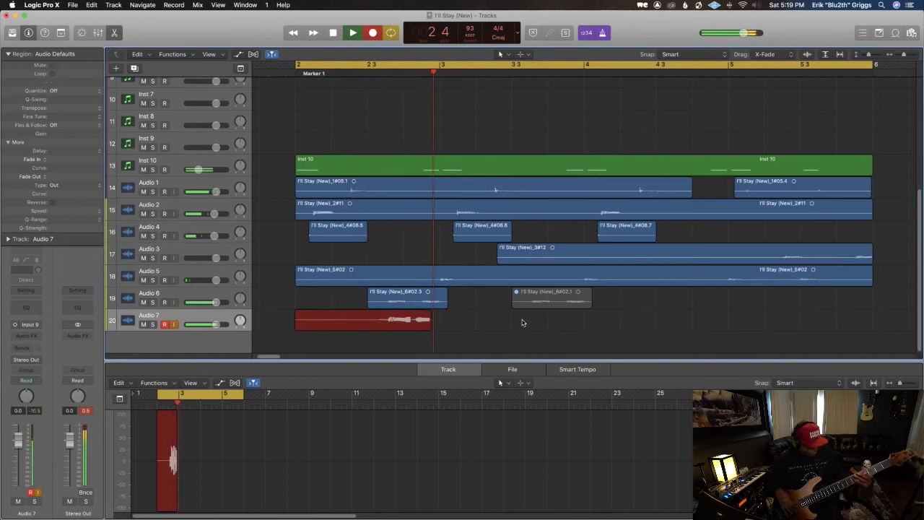
key("space")
key("super+z")
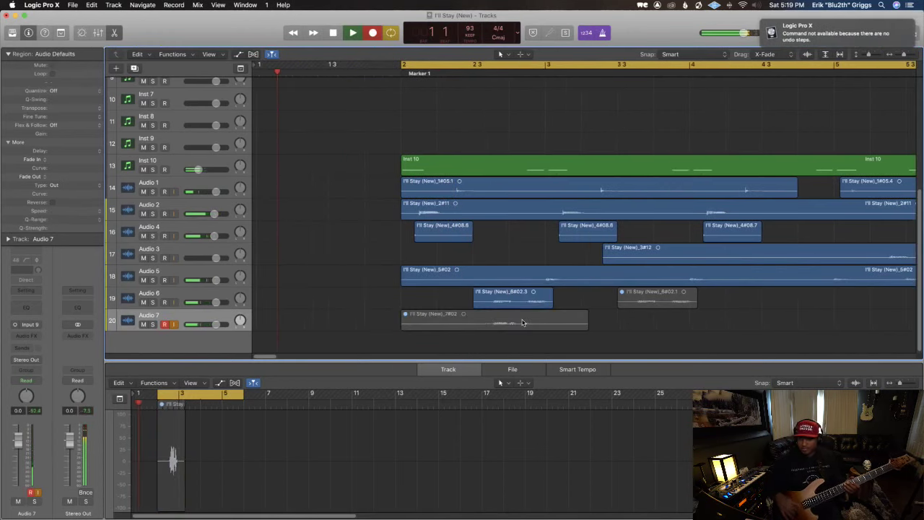
key("space")
left_click(521, 323)
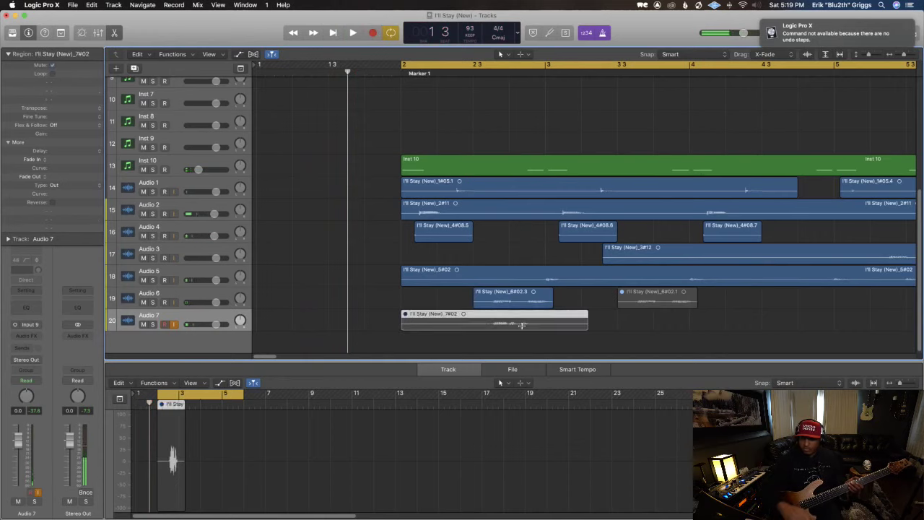
key("Delete")
Step: Try an Audio 7 take from bar 2 to just past bar 4, trimmed to start on beat 2 of bar 3, and delete it
key("r")
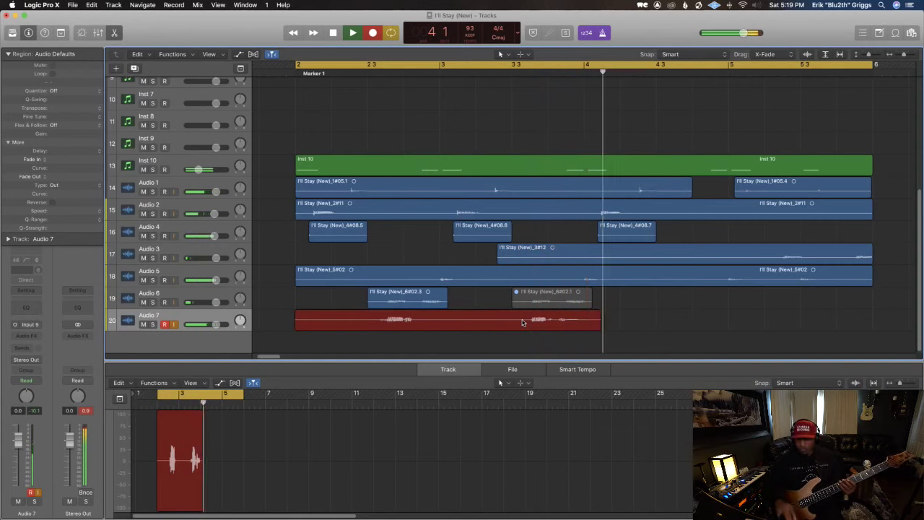
key("space")
key("space")
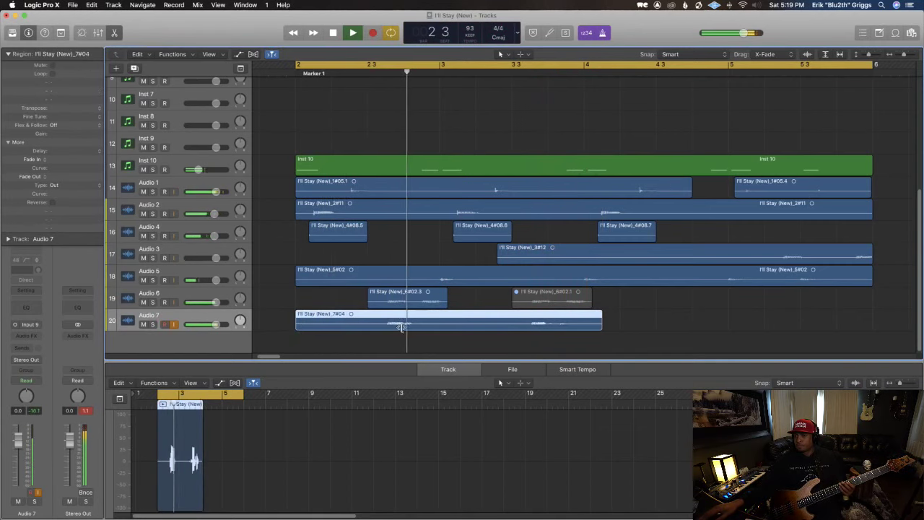
left_click_drag(297, 330, 480, 320)
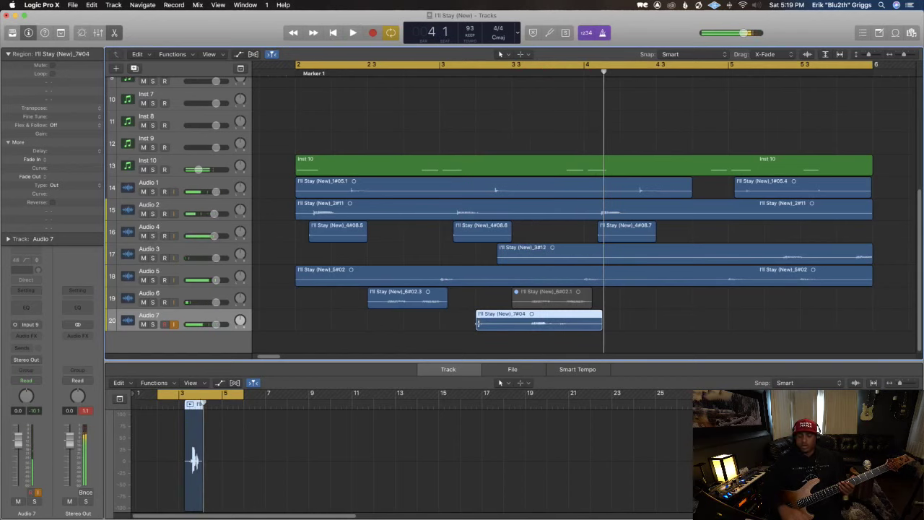
key("space")
key("r")
left_click(478, 319)
key("space")
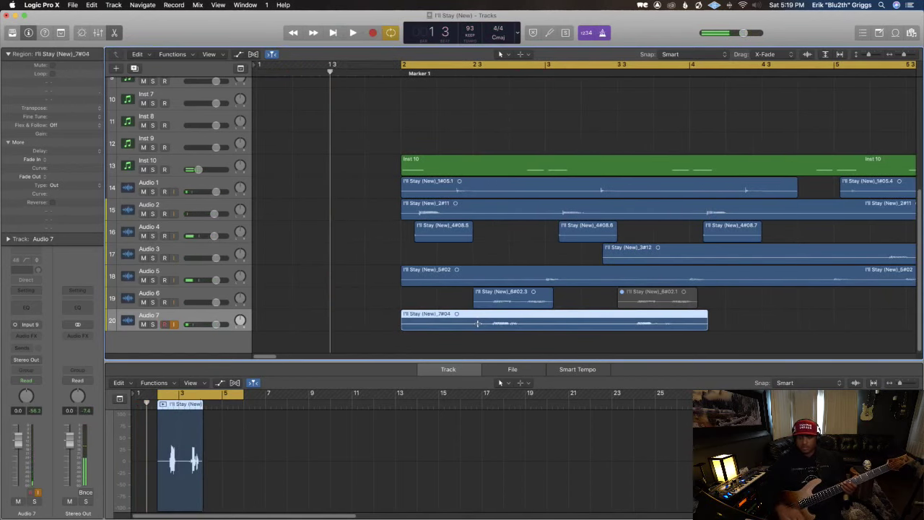
key("Delete")
Step: Record a new Audio 7 take up to just past bar 4, and trim its start to beat 2 of bar 3
key("r")
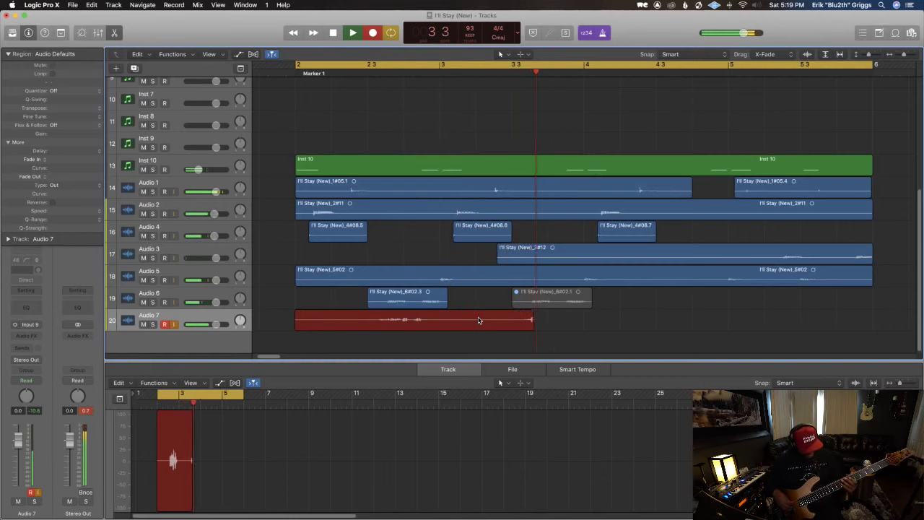
key("space")
key("space")
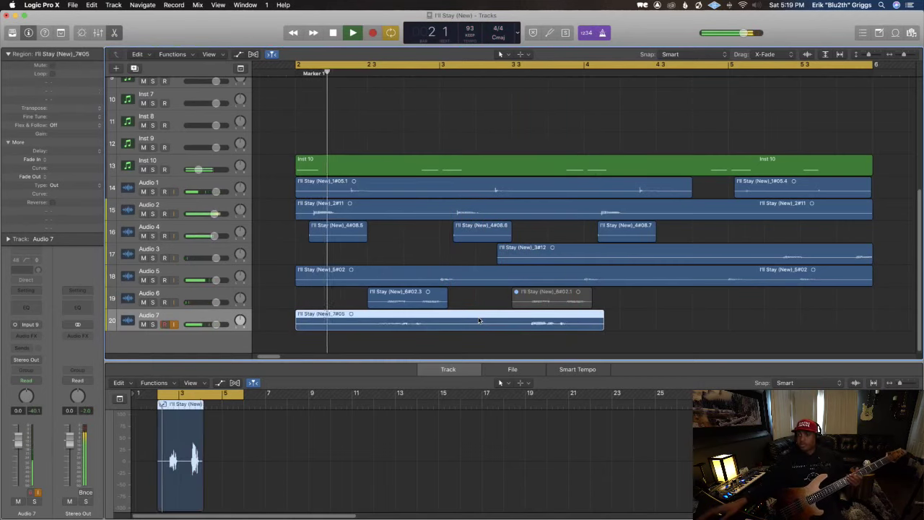
left_click_drag(296, 330, 476, 327)
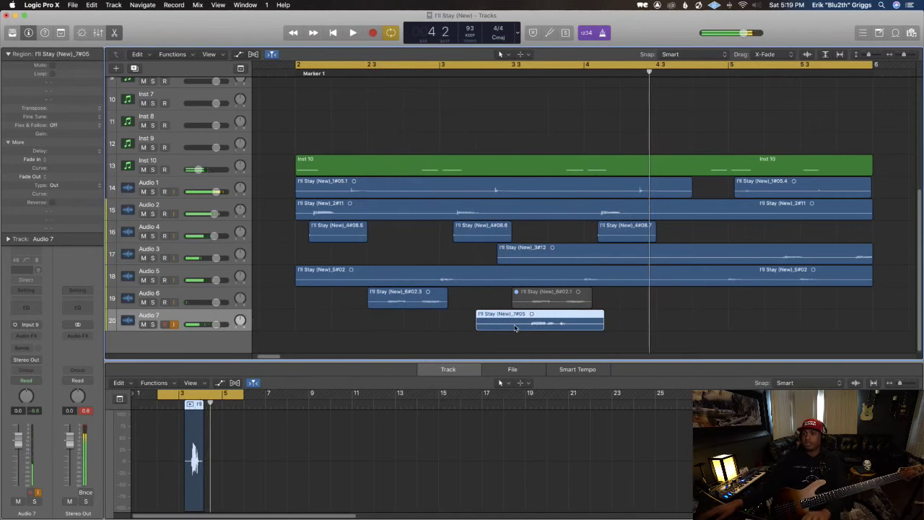
left_click_drag(508, 328, 513, 328)
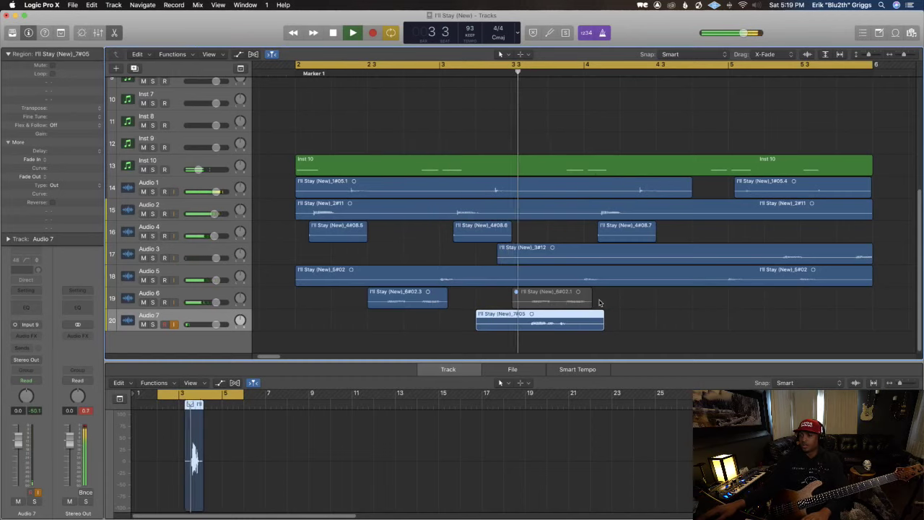
key("space")
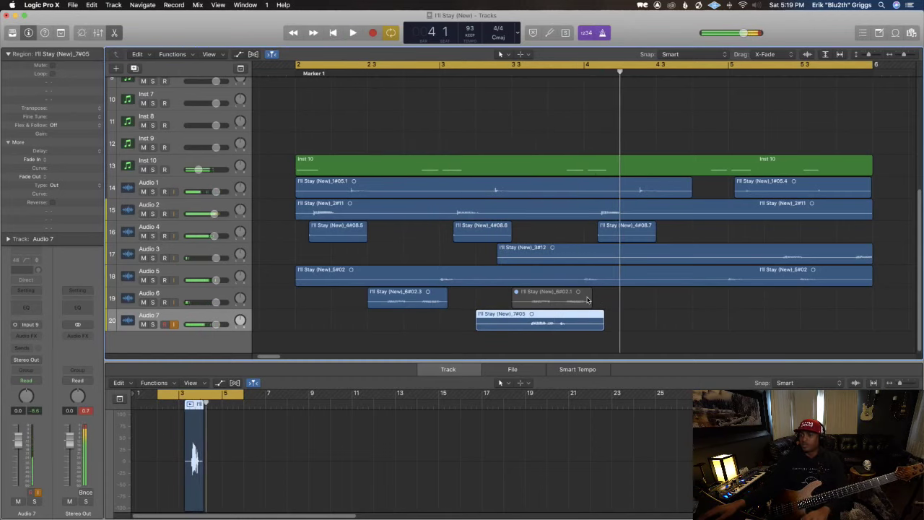
Step: Split the muted Audio 6 region in bar 3 just past beat 4, and unmute its second part
left_click_drag(595, 302, 561, 303)
left_click(561, 303)
key("space")
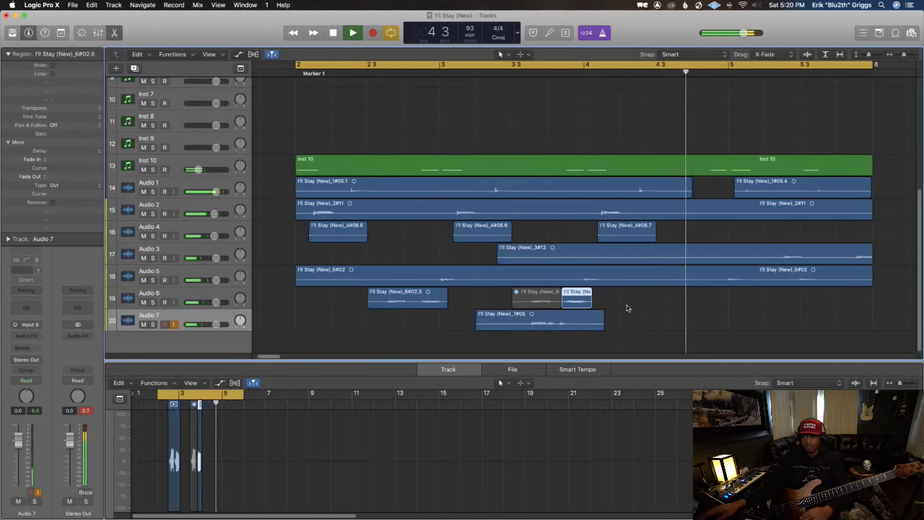
key("space")
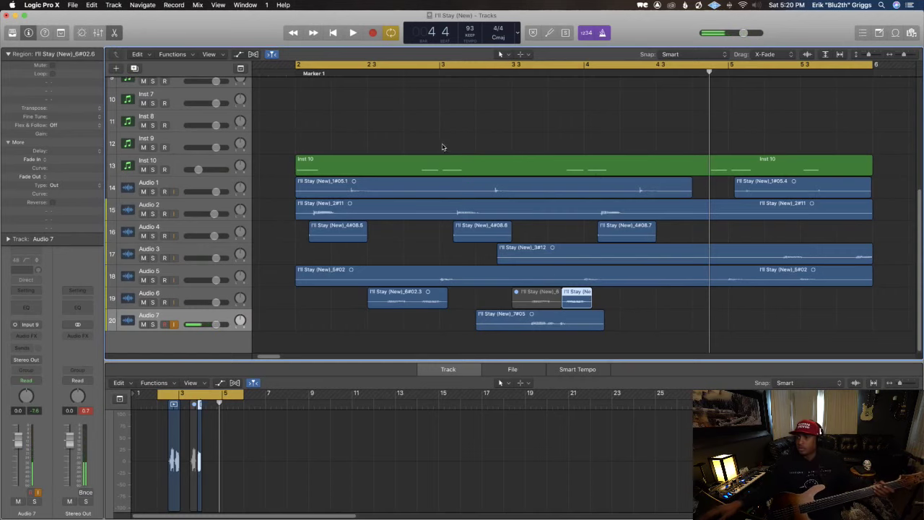
Step: Set the cycle range to start on beat 2 of bar 4, and record and delete an Audio 7 take there
left_click_drag(296, 70, 621, 70)
key("space")
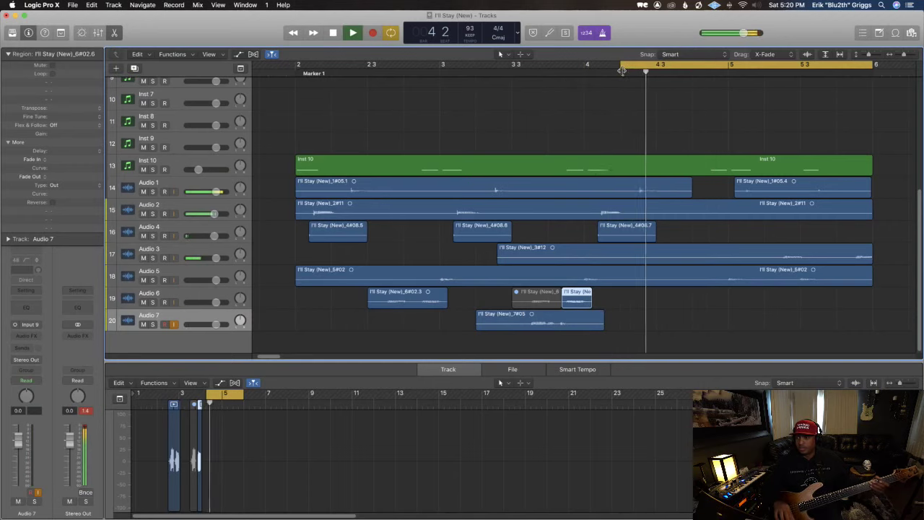
key("r")
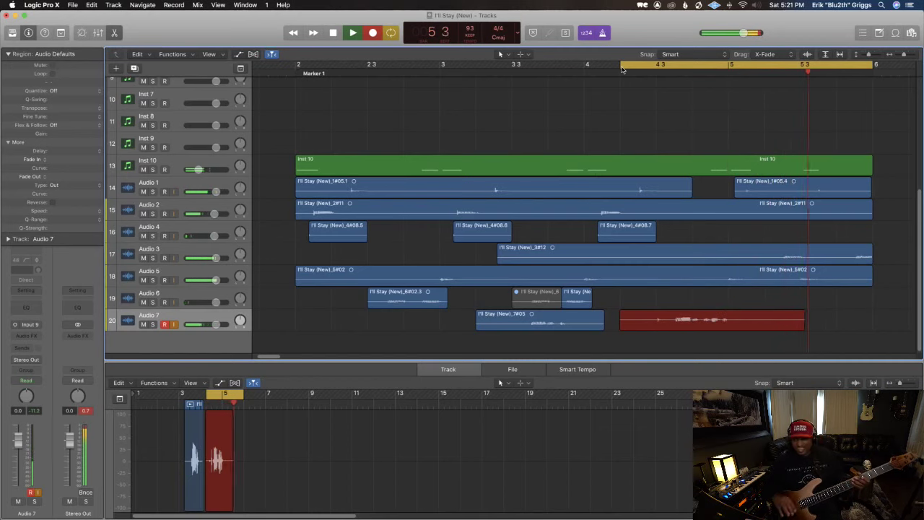
key("space")
key("space")
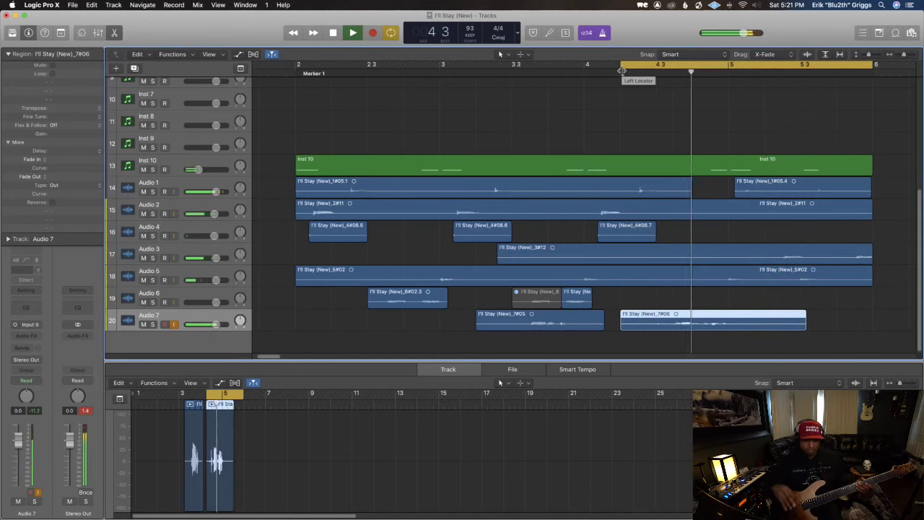
key("space")
key("Delete")
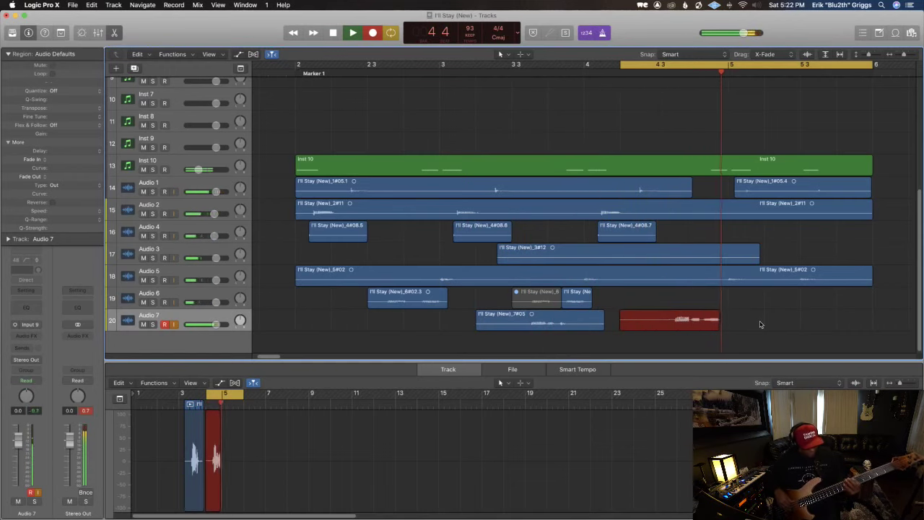
Step: Record a new Audio 7 take from beat 2 of bar 4 to just past beat 2 of bar 5, and play it back
key("space")
key("space")
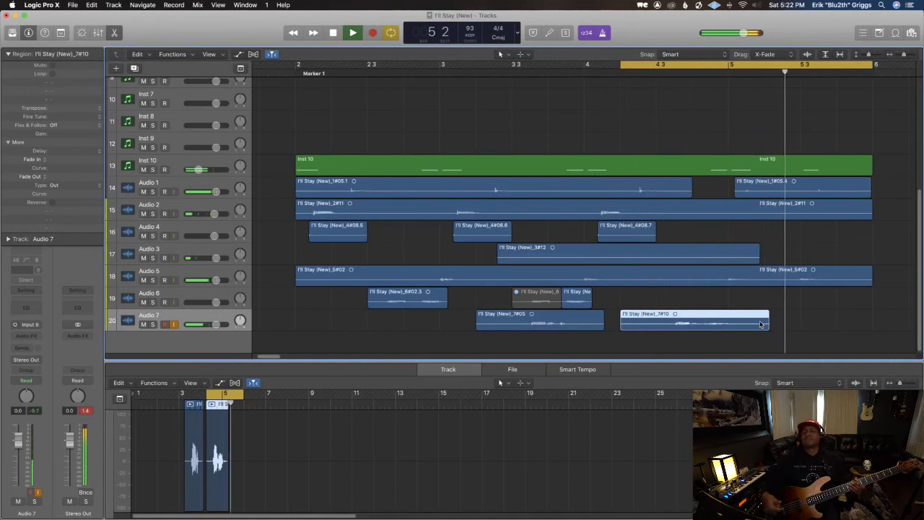
key("space")
key("space")
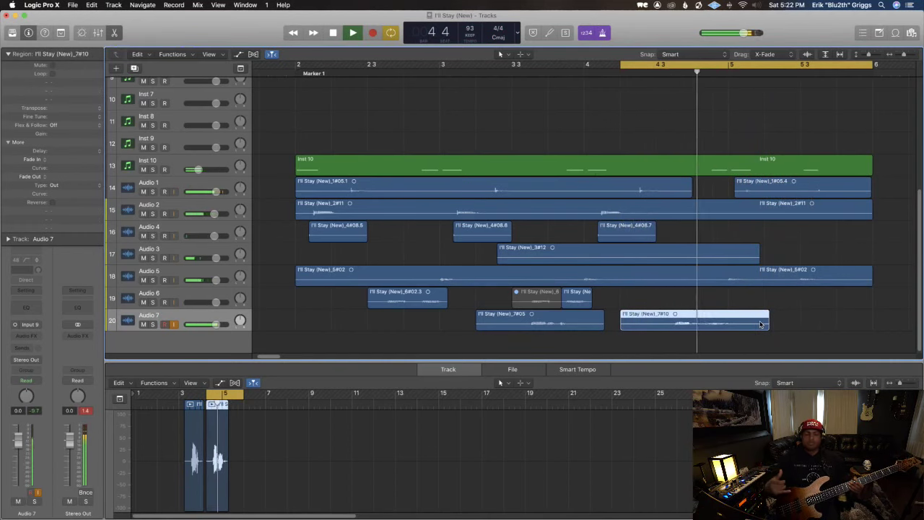
key("space")
key("space")
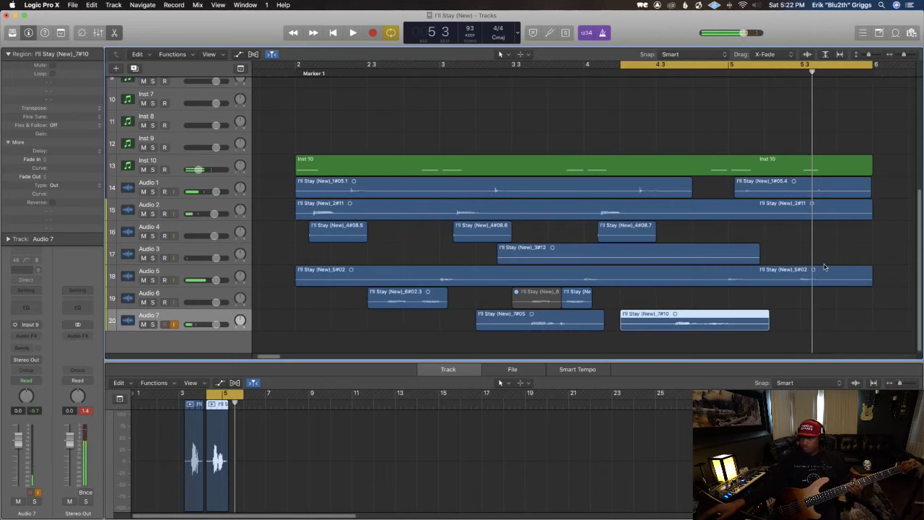
Step: Extend the Audio 3 region's end into beat 3 of bar 5, and record an Audio 7 take from beat 3 of bar 5 to bar 6
left_click_drag(761, 260, 818, 260)
left_click_drag(626, 73, 800, 78)
key("r")
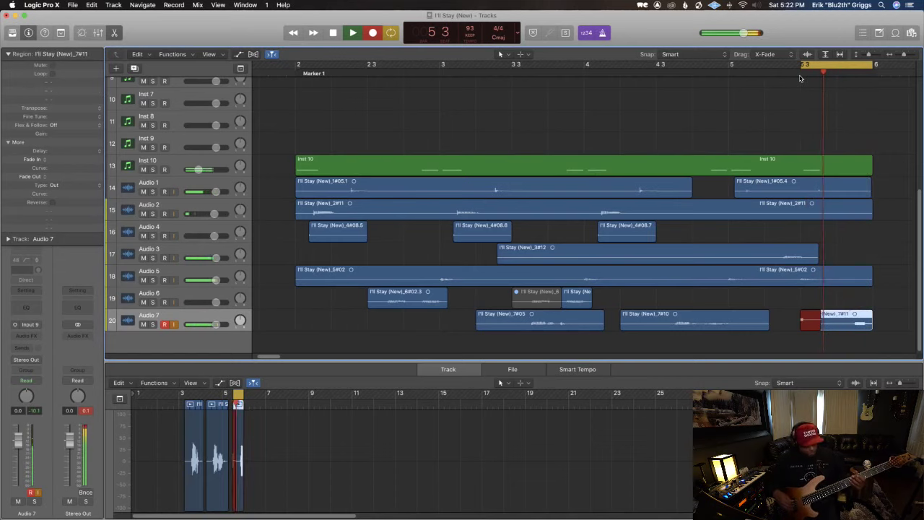
key("shift+r")
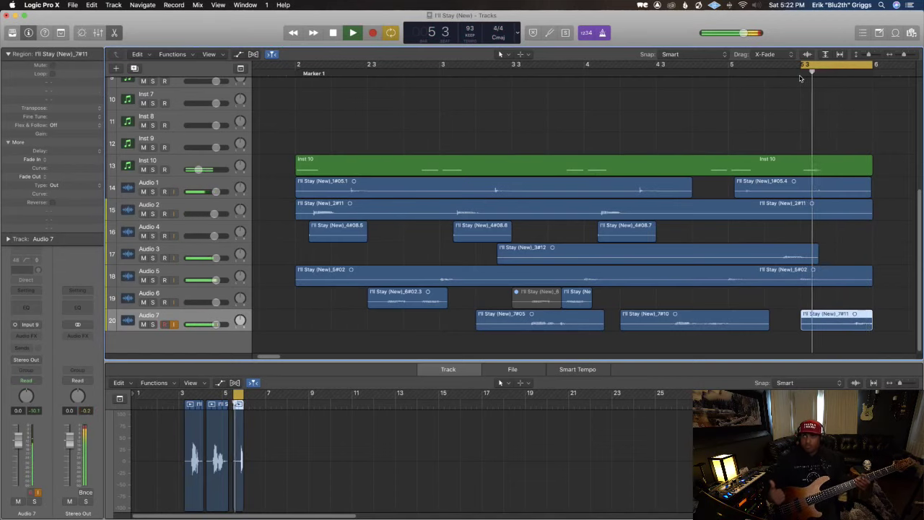
key("space")
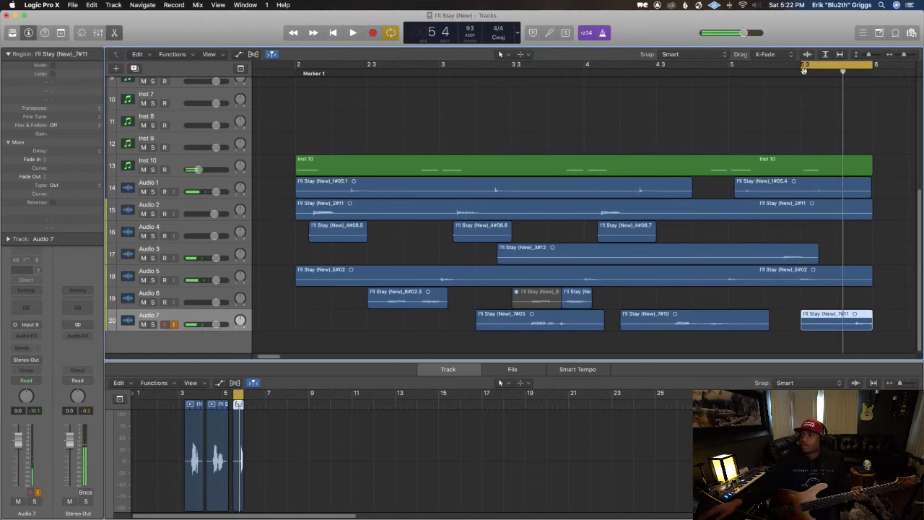
Step: Reset the cycle range to run from bar 2 to bar 6
left_click_drag(804, 69, 310, 88)
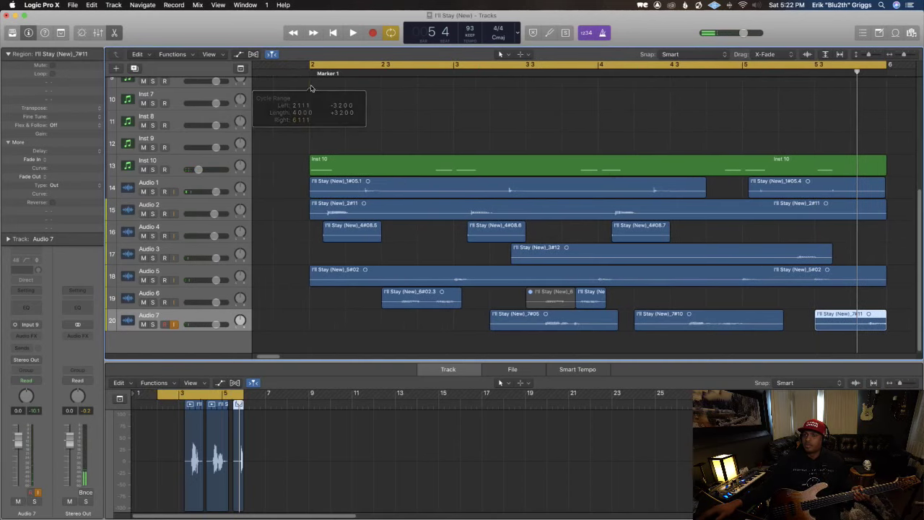
left_click(353, 102)
scroll(353, 102, "right", 3)
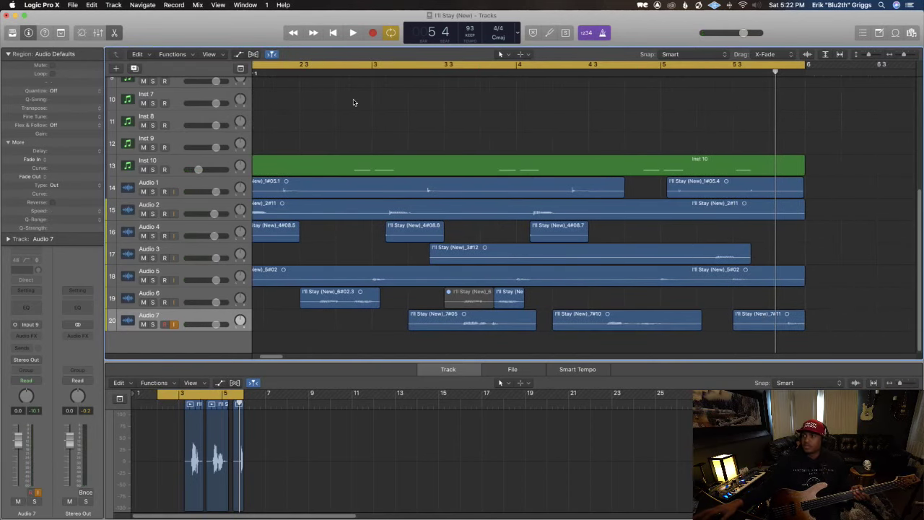
Step: Play back the arrangement from bar 2 and solo the Audio 5 track
key("super+Left")
key("space")
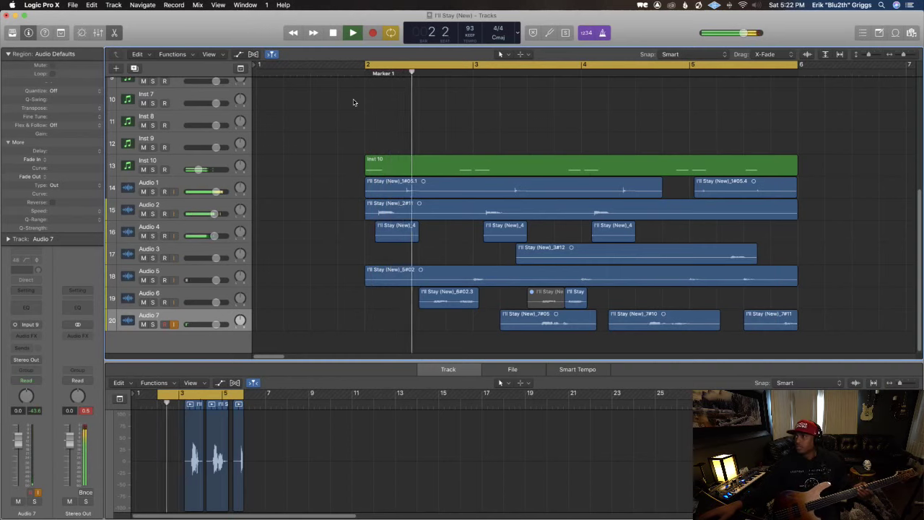
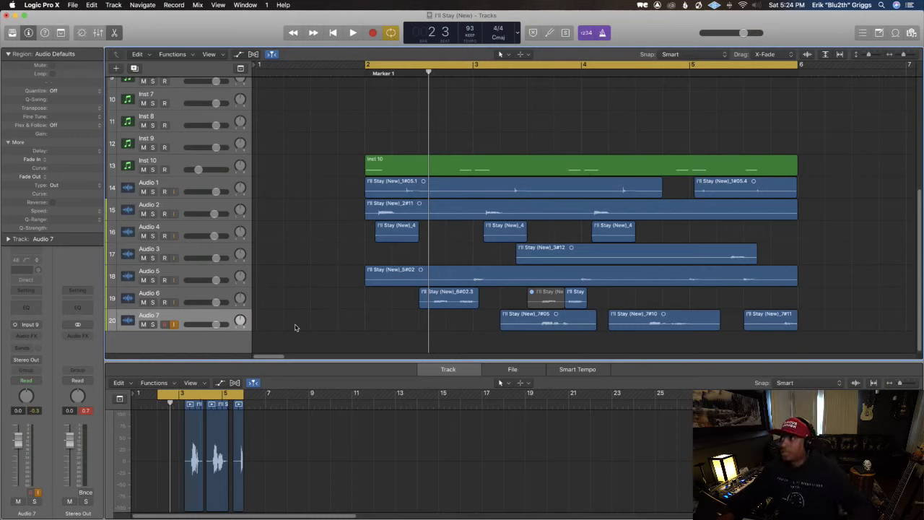
key("space")
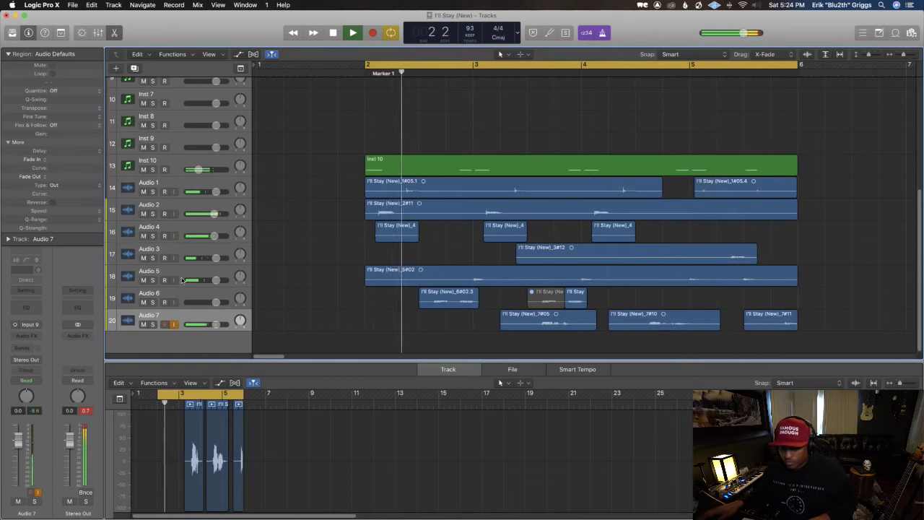
left_click(152, 280)
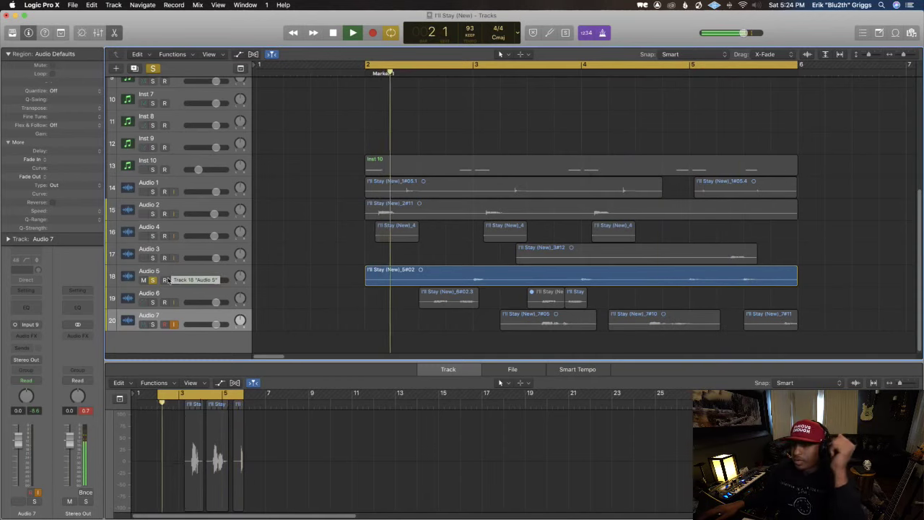
left_click(36, 336)
mouse_move(45, 416)
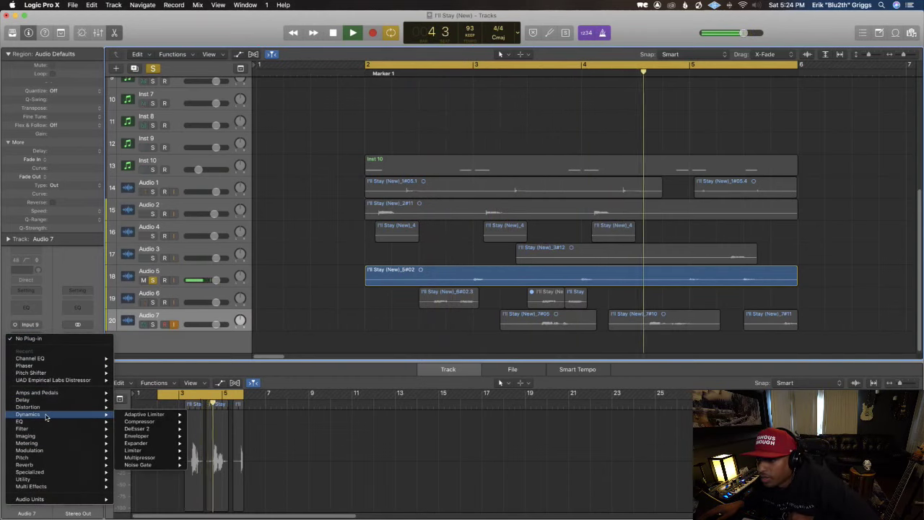
left_click(335, 296)
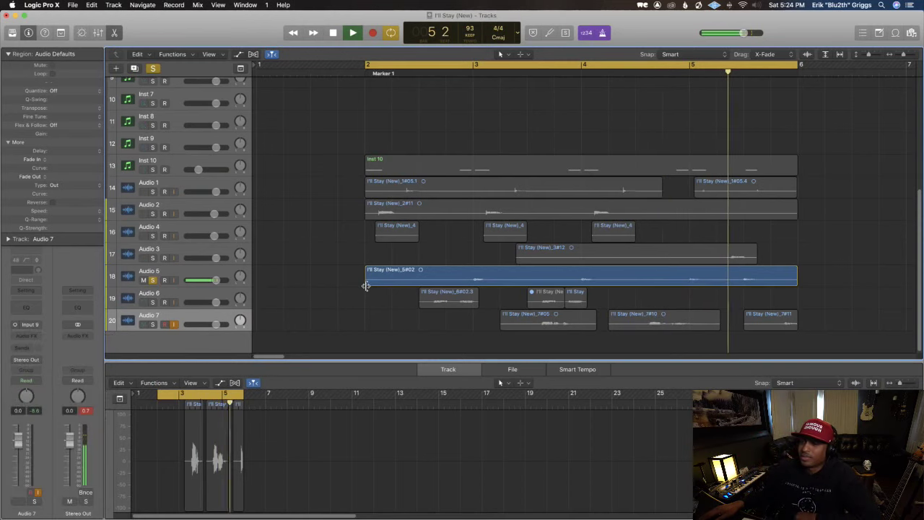
Step: Trim the start of the Audio 5 region to bar 3
left_click_drag(367, 279, 474, 287)
key("super+Right")
key("super+Right")
key("super+Right")
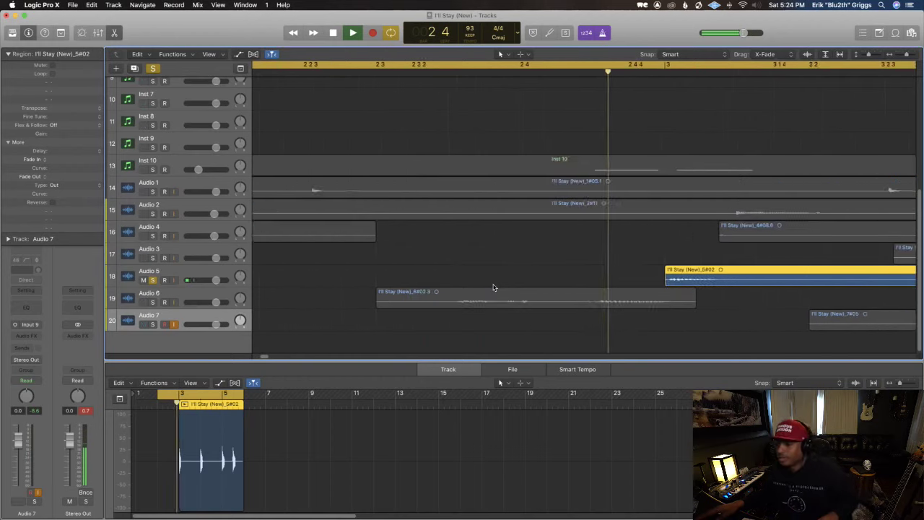
key("super+Left")
key("super+Left")
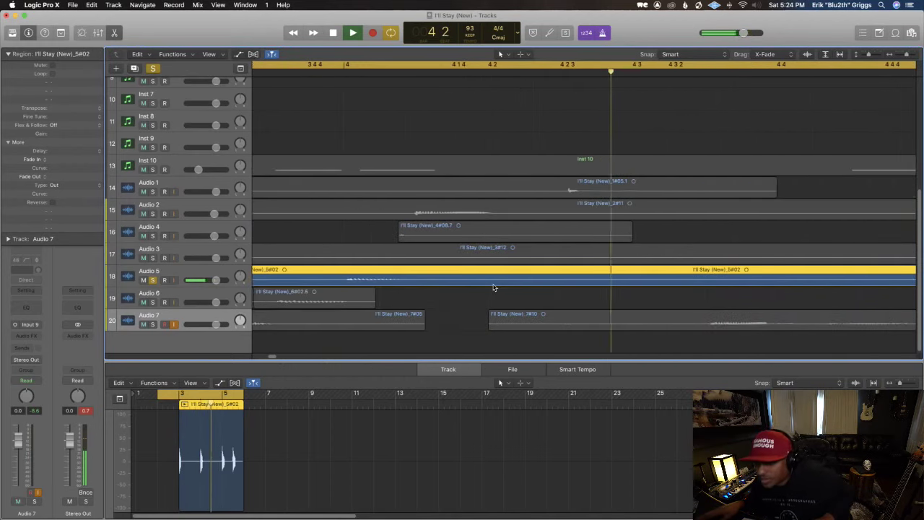
key("super+Left")
key("super+Left")
key("super+Left")
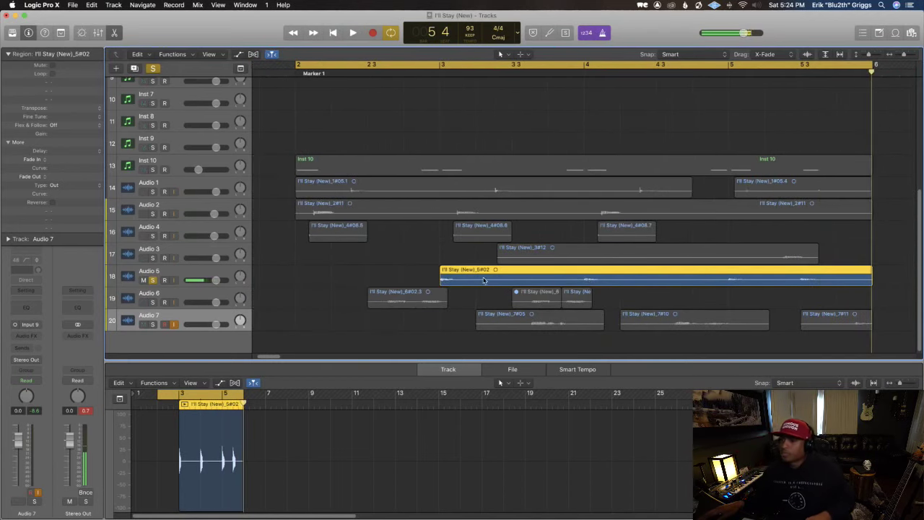
Step: Cut the Audio 5 region from beat 2 of bar 3 to bar 4, and from beat 2 of bar 4 to bar 5
left_click_drag(476, 282, 567, 286)
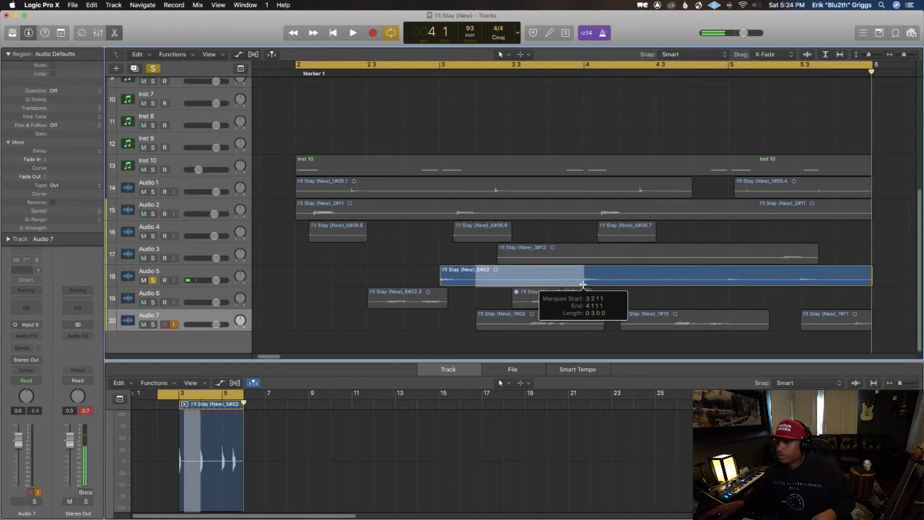
key("Delete")
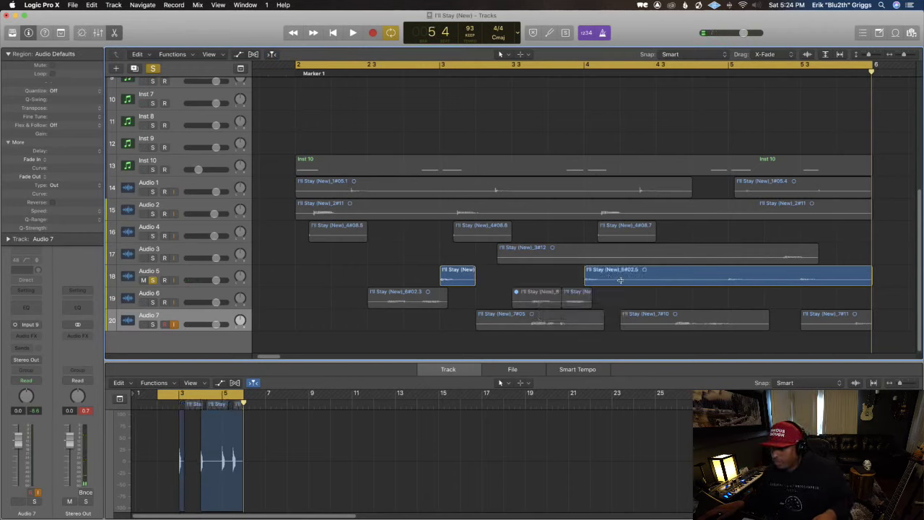
left_click_drag(620, 280, 729, 281)
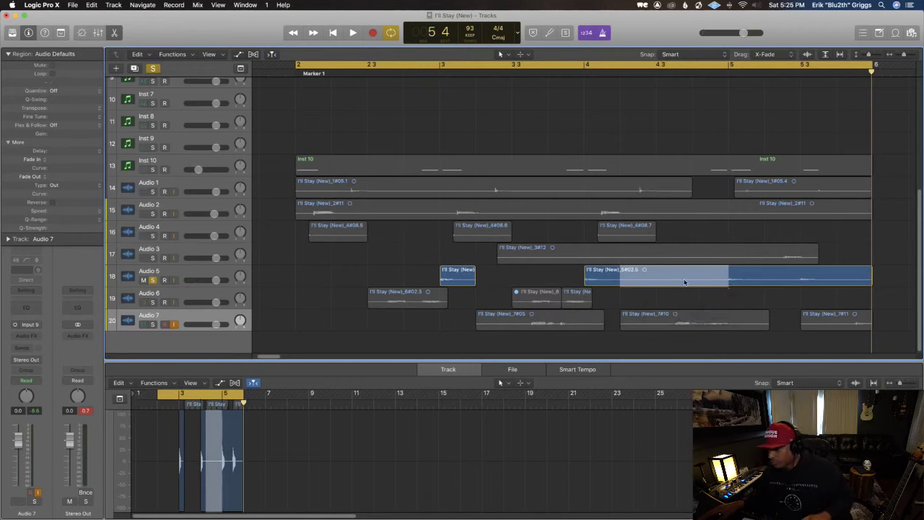
key("Delete")
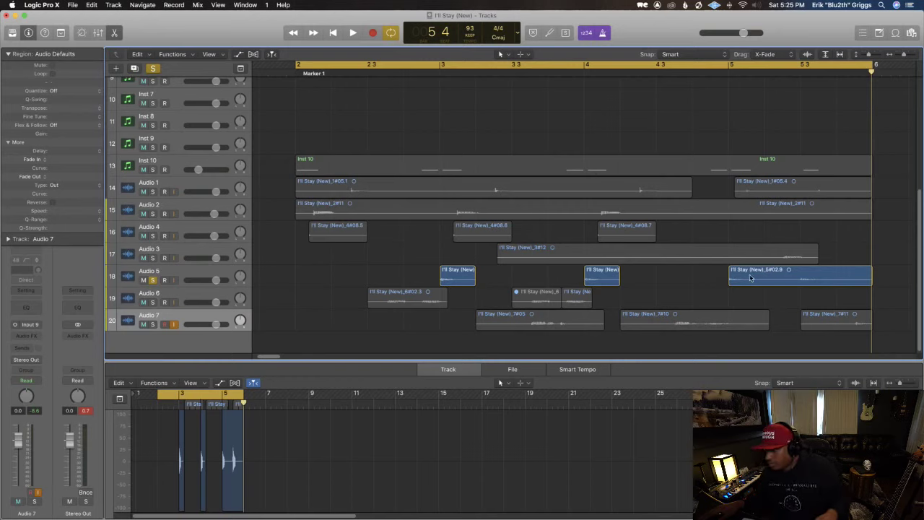
Step: Cut beats 2 and 4 of bar 5 out of the last Audio 5 region
left_click(753, 277)
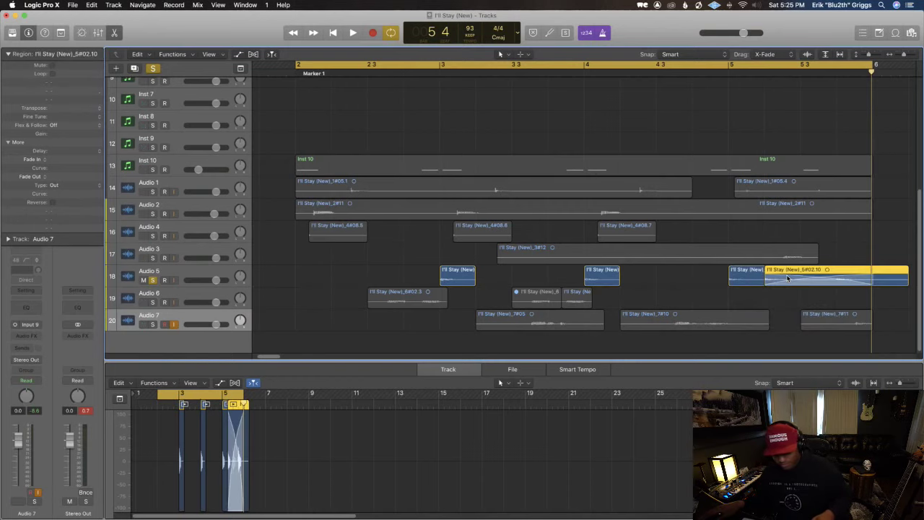
left_click_drag(761, 281, 886, 280)
key("Delete")
key("Delete")
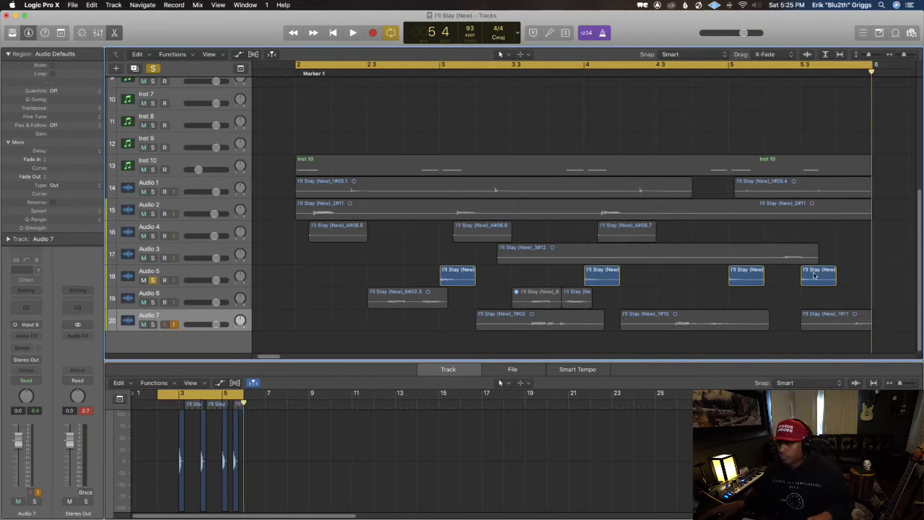
Step: Play back the soloed Audio 5 track and adjust the end of its region at the start of bar 5
key("space")
left_click(152, 279)
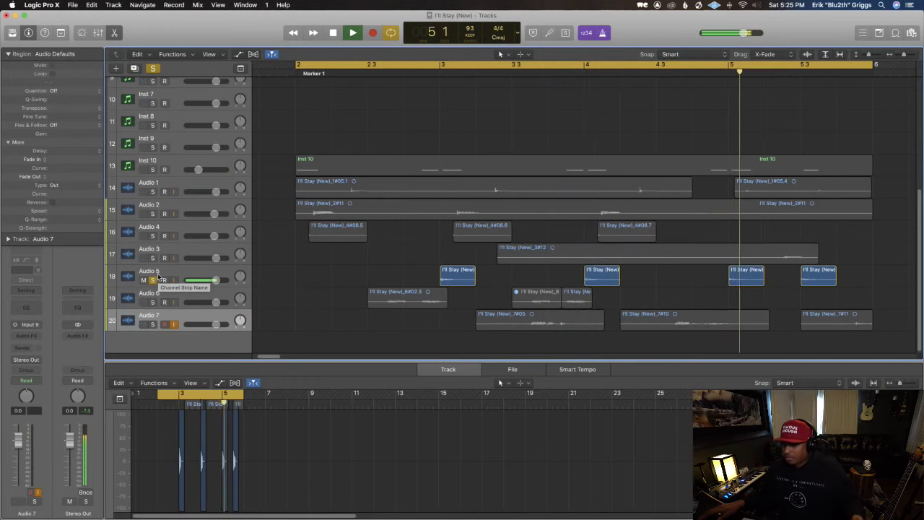
key("space")
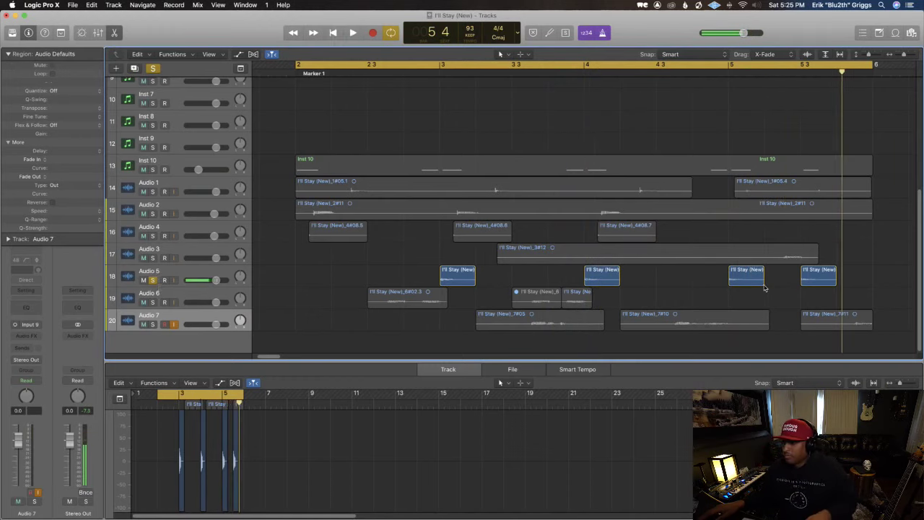
left_click_drag(770, 276, 749, 278)
key("Delete")
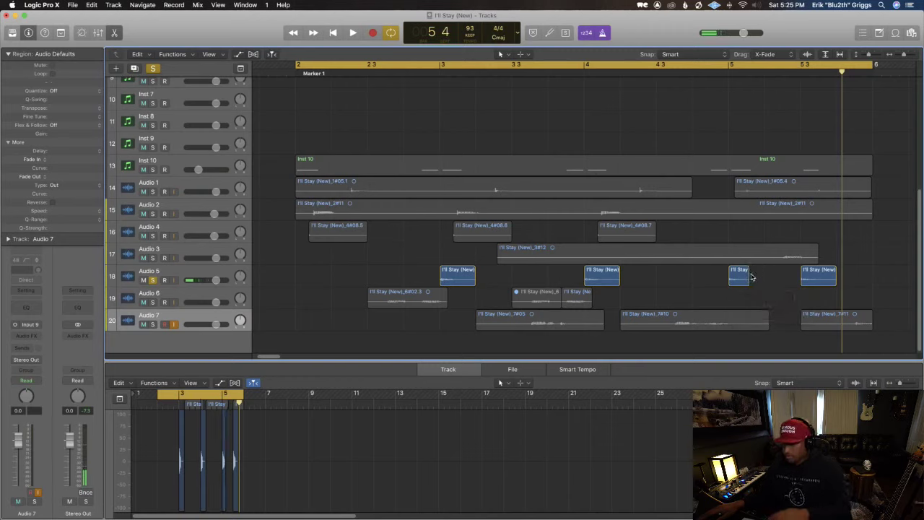
double_click(720, 75)
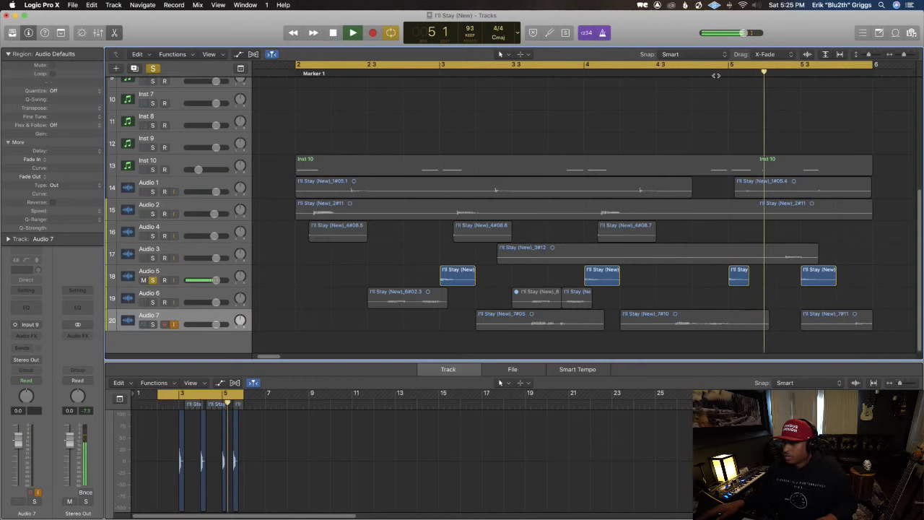
left_click_drag(750, 276, 755, 276)
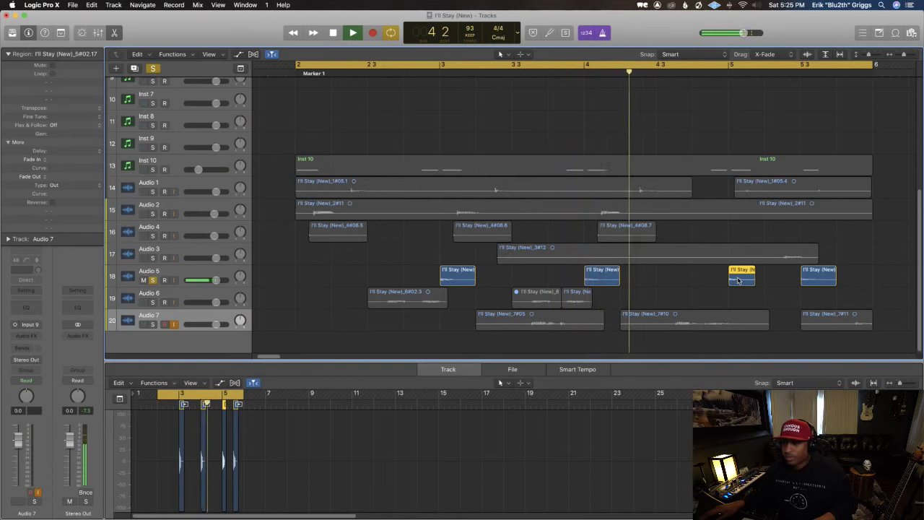
Step: Replace the Audio 5 region at bar 5 with a copy of the one on beat 3, transposed by -2
key("space")
key("Delete")
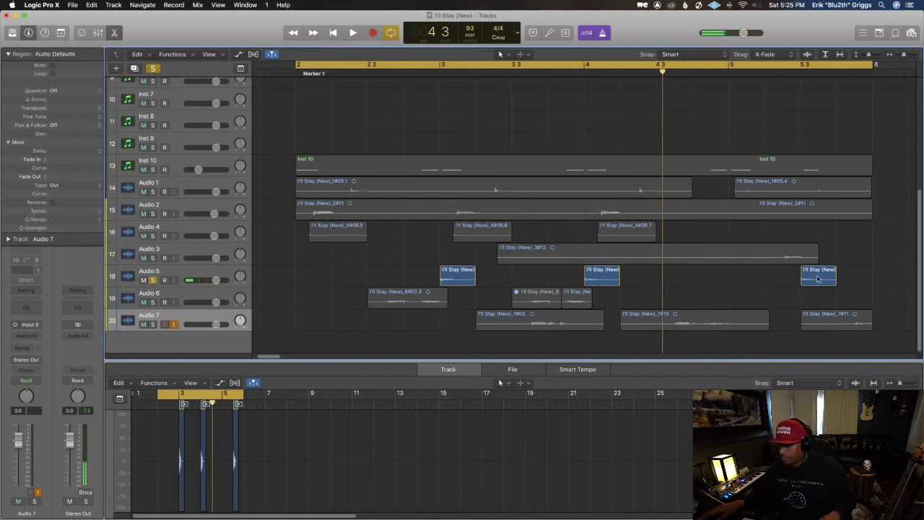
left_click_drag(817, 280, 741, 283)
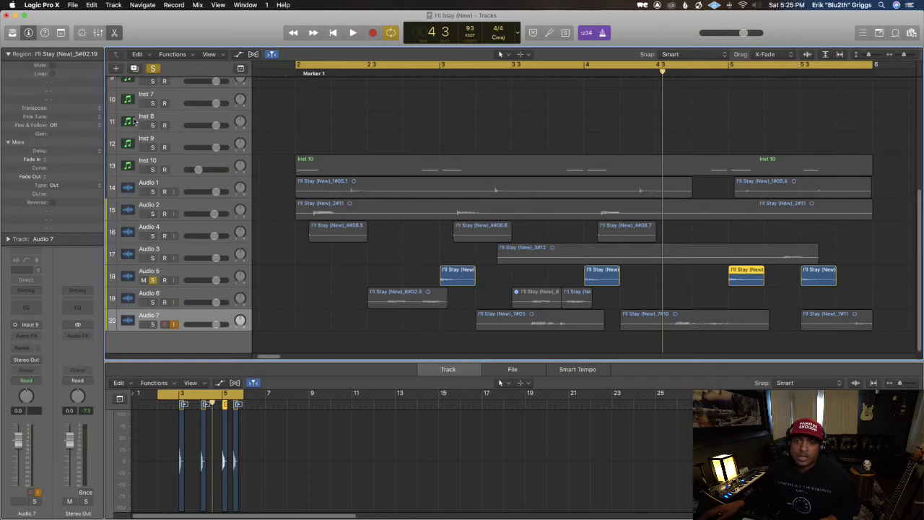
left_click_drag(51, 111, 53, 114)
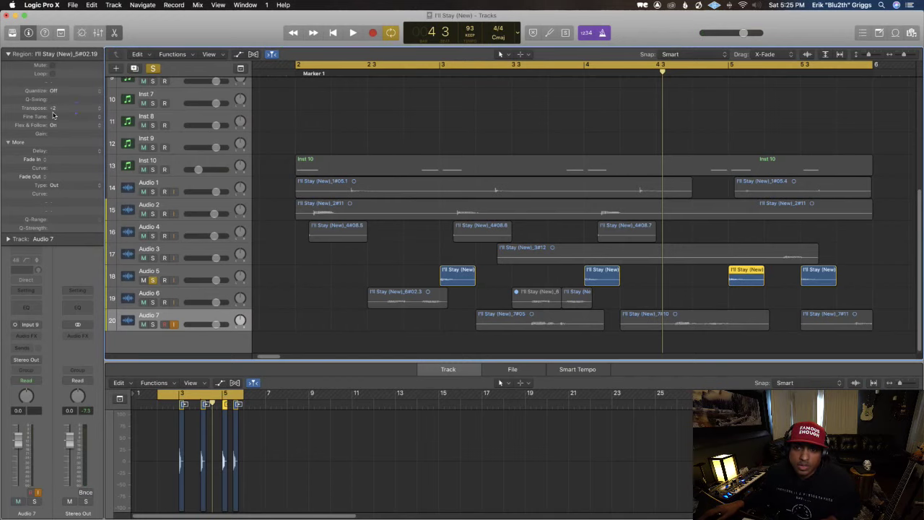
Step: Play back the edited Audio 5 track, select its four regions, and save the project
key("space")
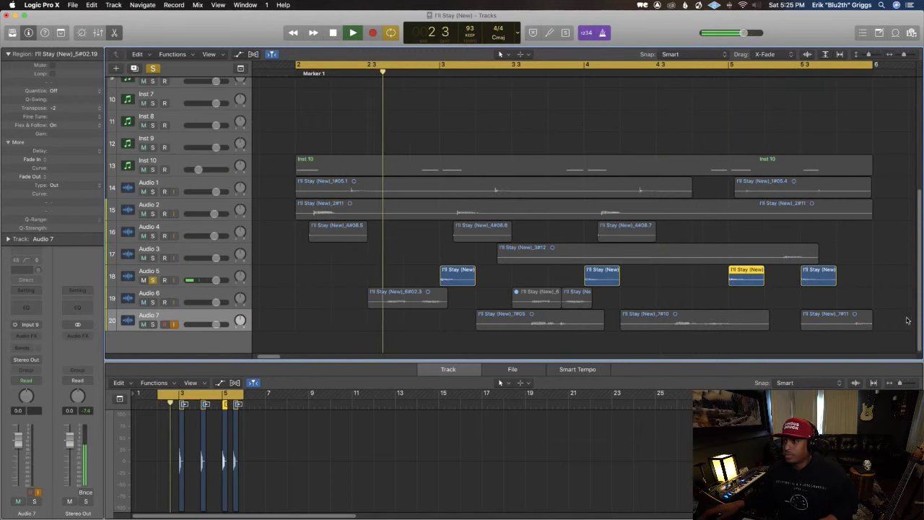
left_click_drag(852, 272, 454, 282)
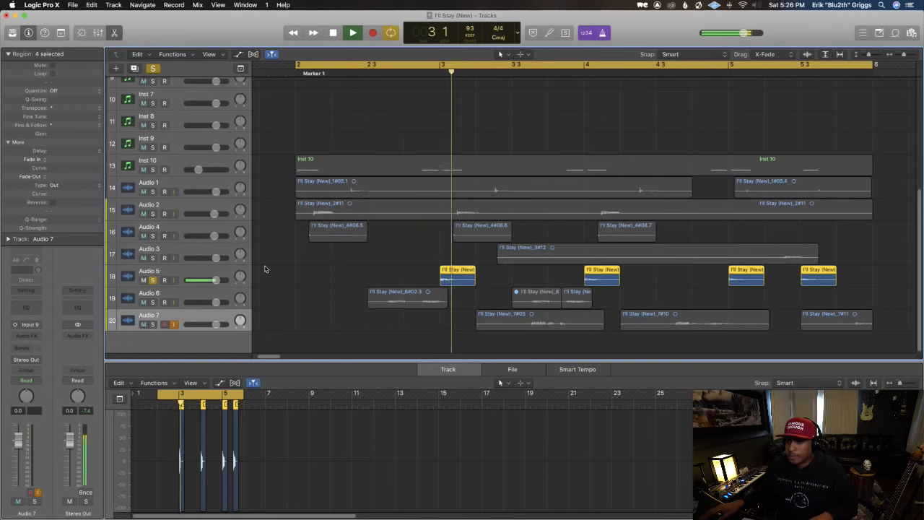
key("super+s")
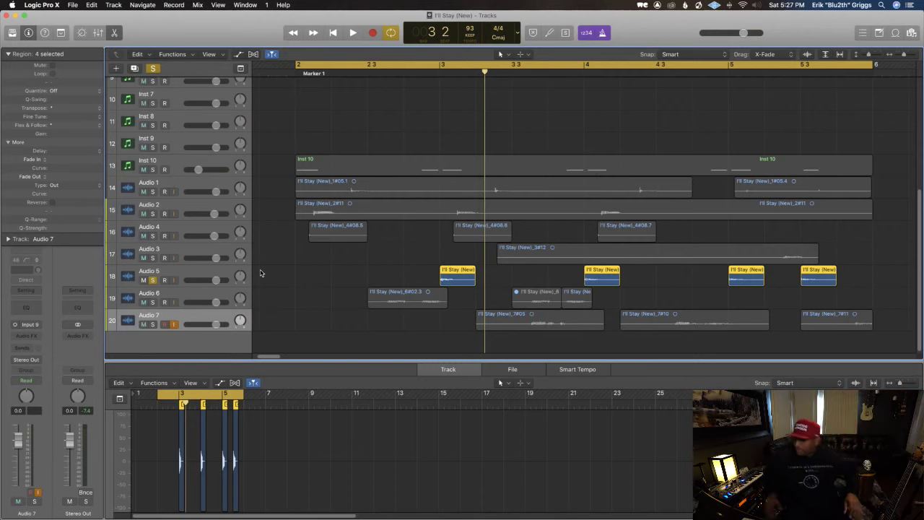
Step: Play back the Audio 5 track and copy its region at bar 3 to the start of bar 2
key("super+Right")
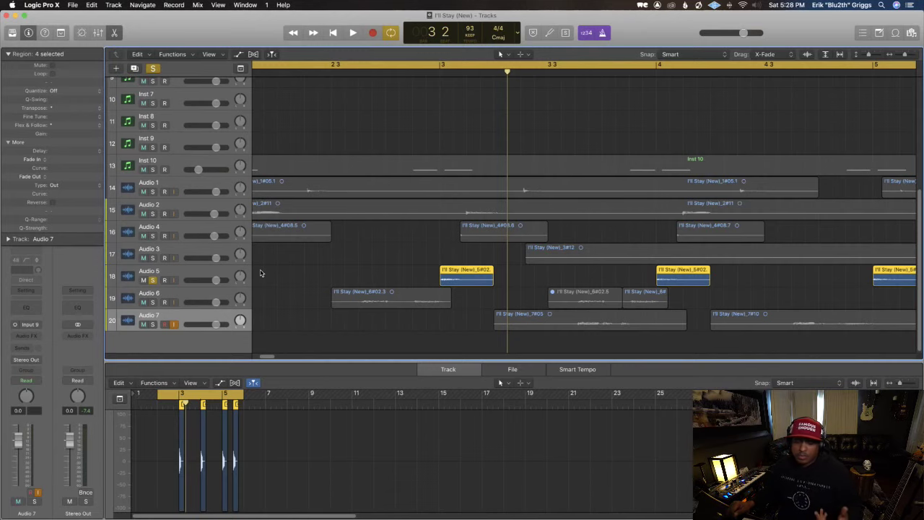
key("space")
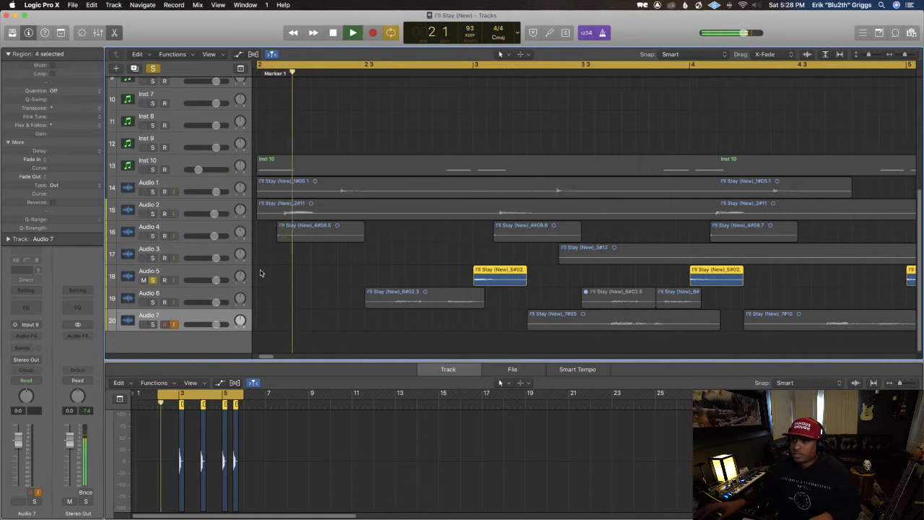
left_click(273, 233)
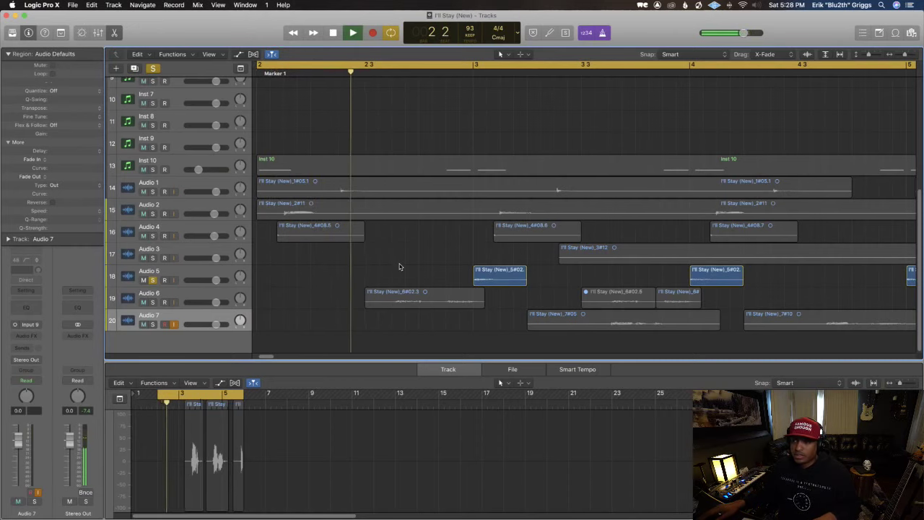
key("super+Left")
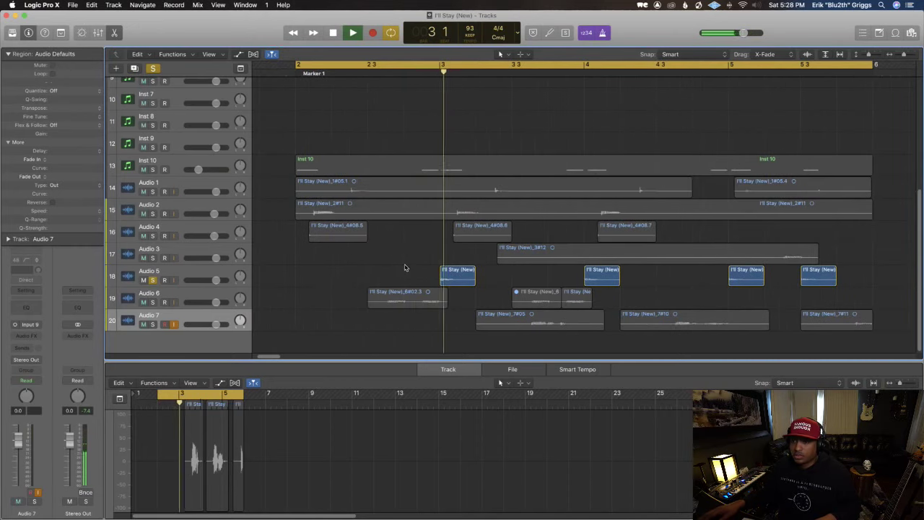
left_click(452, 279)
left_click_drag(453, 280, 309, 278)
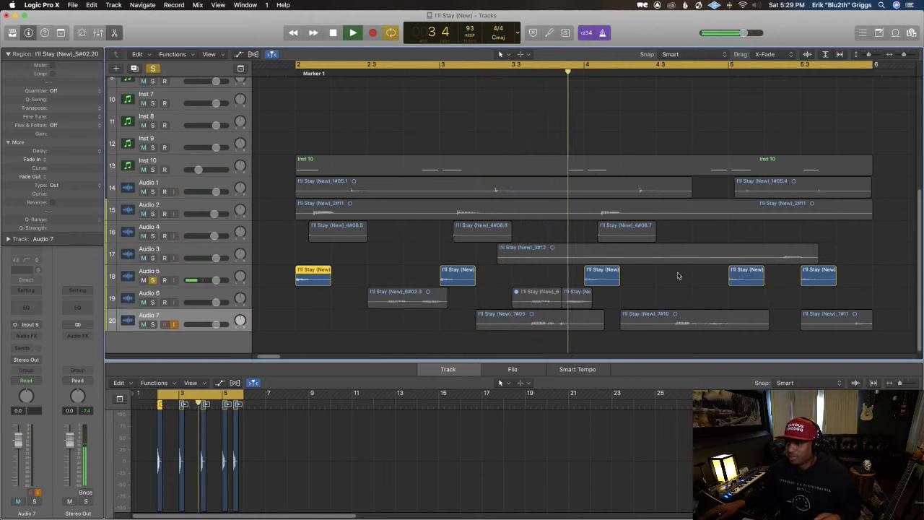
Step: Turn off the solo on Audio 5 and play back the Audio 3 region in solo mode
left_click(190, 254)
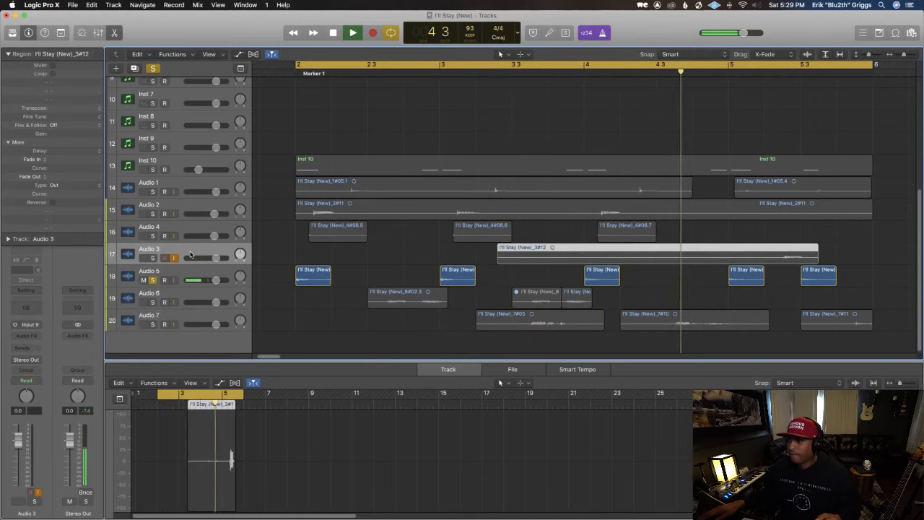
left_click(152, 280)
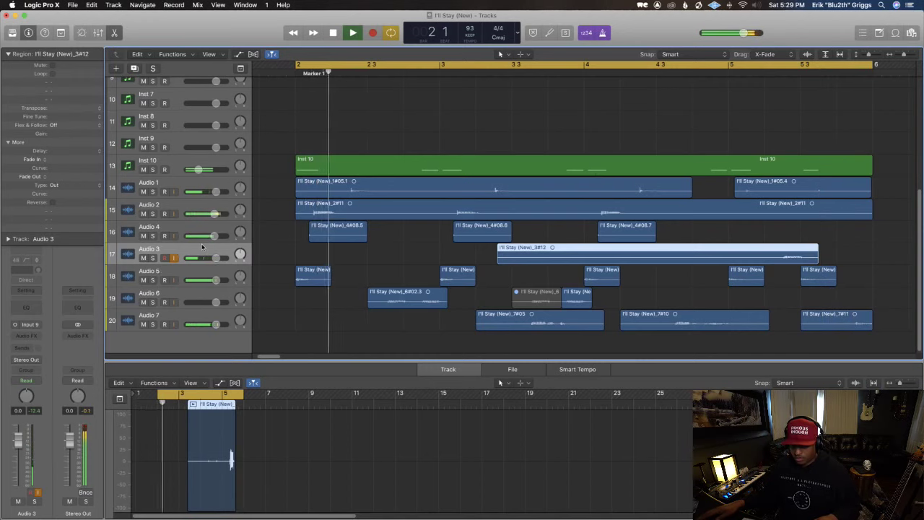
key("ctrl+s")
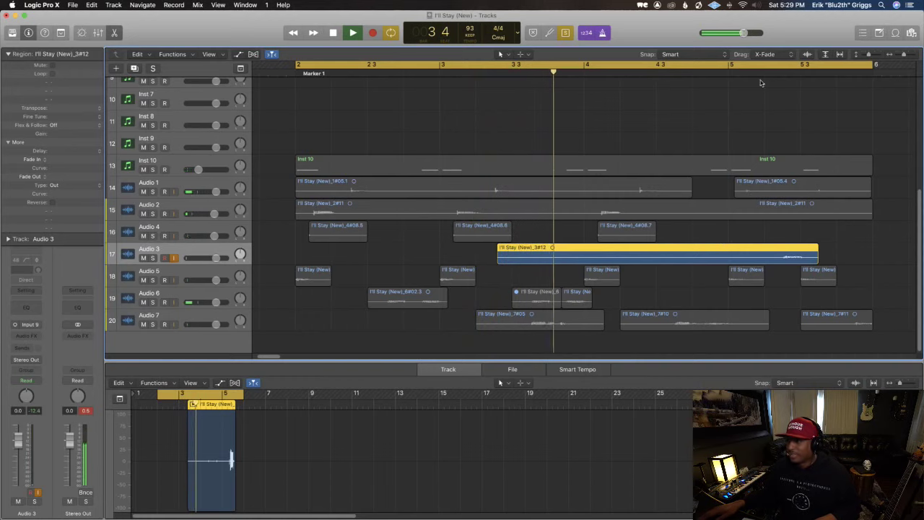
key("space")
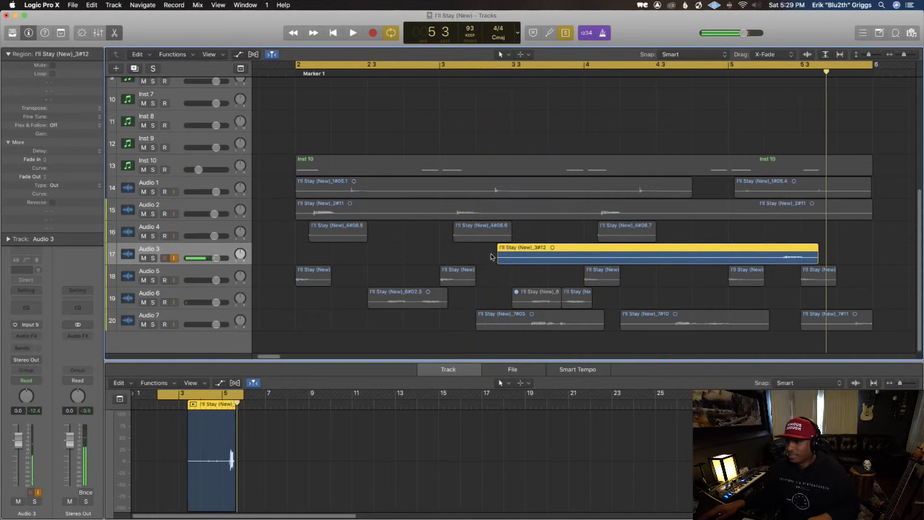
Step: Trim the Audio 3 region down to the short note leading into beat 3 of bar 5, and play it back
left_click_drag(498, 262, 800, 260)
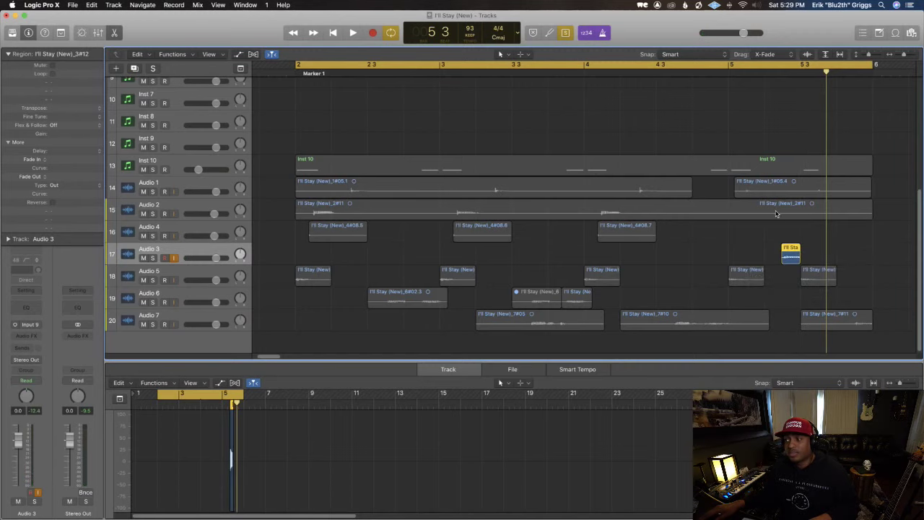
scroll(777, 213, "up", 5)
scroll(777, 213, "right", 5)
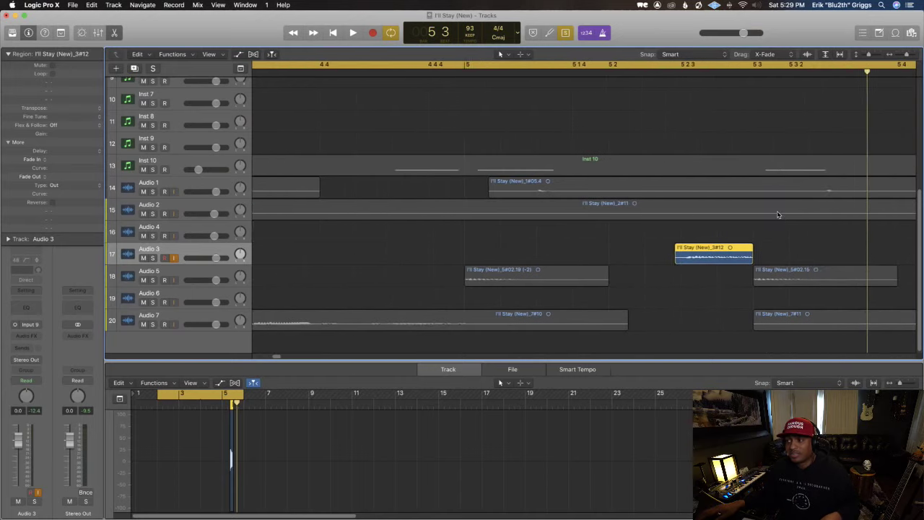
mouse_move(680, 260)
left_mouse_down()
mouse_move(696, 260)
mouse_move(680, 260)
left_mouse_up()
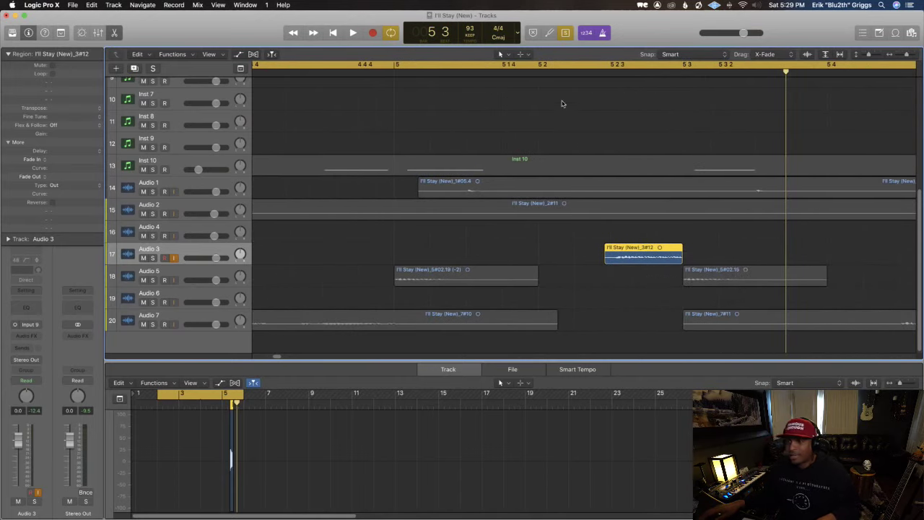
key("super+Left")
double_click(569, 76)
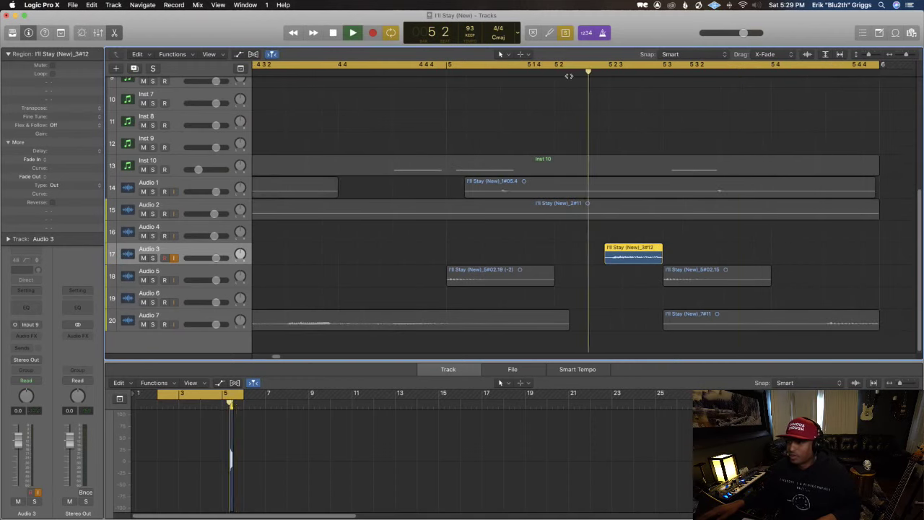
left_click(569, 75)
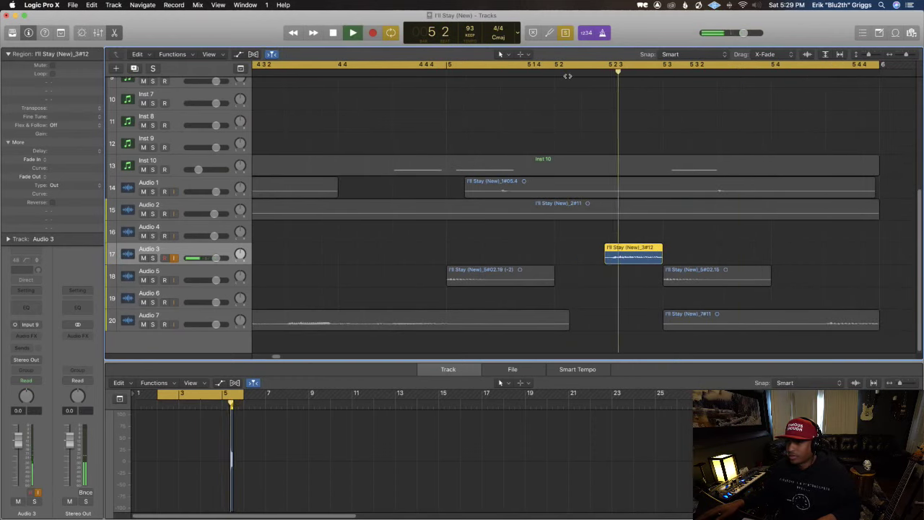
left_click(569, 76)
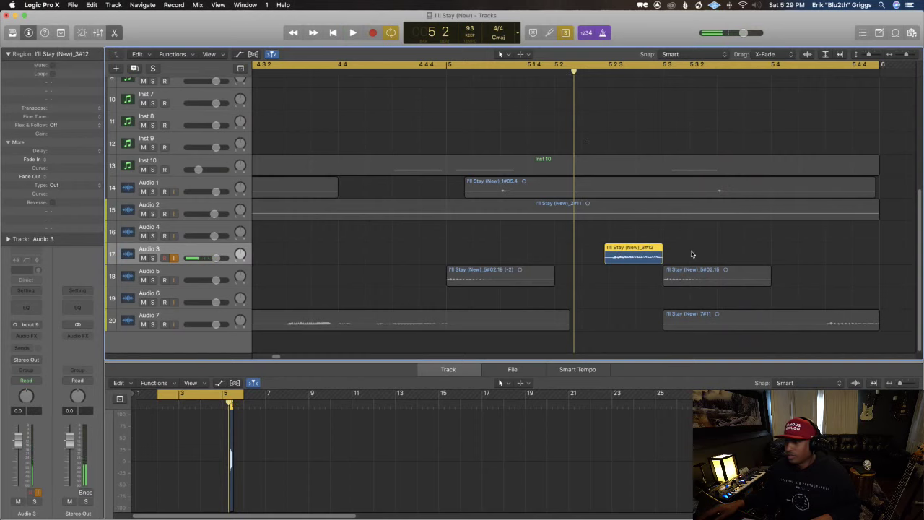
Step: Extend the Audio 3 region's end slightly past bar 5 beat 3 and add a fade-out of 10 with the Fade Tool
key("super+Right")
left_click_drag(838, 260, 843, 261)
left_click(529, 60)
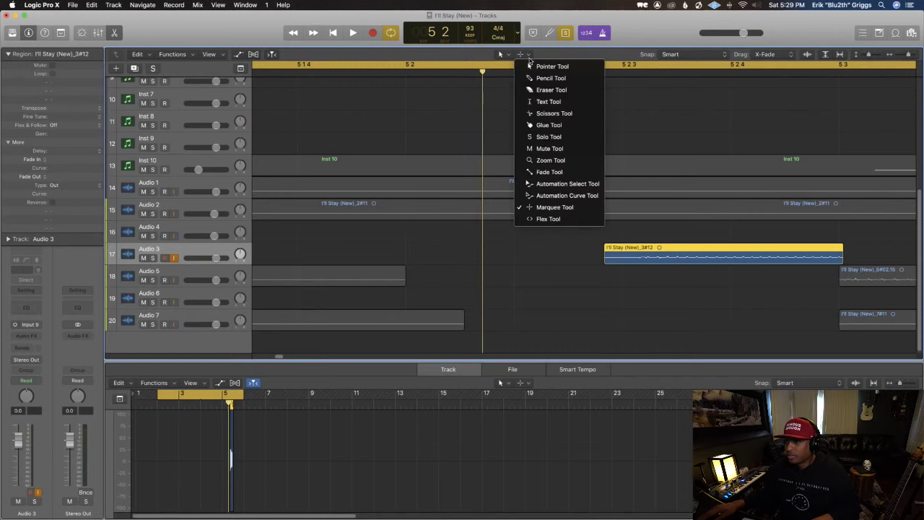
left_click(552, 174)
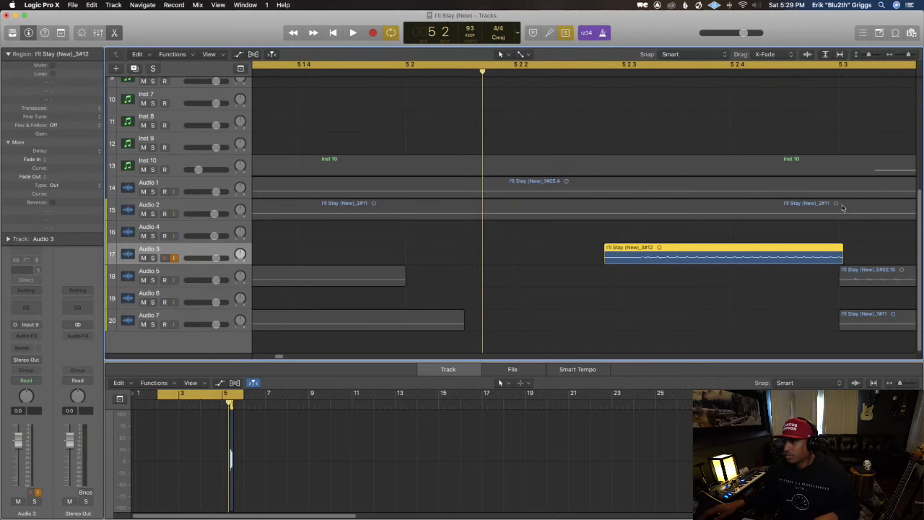
left_click(857, 260)
left_click(837, 257)
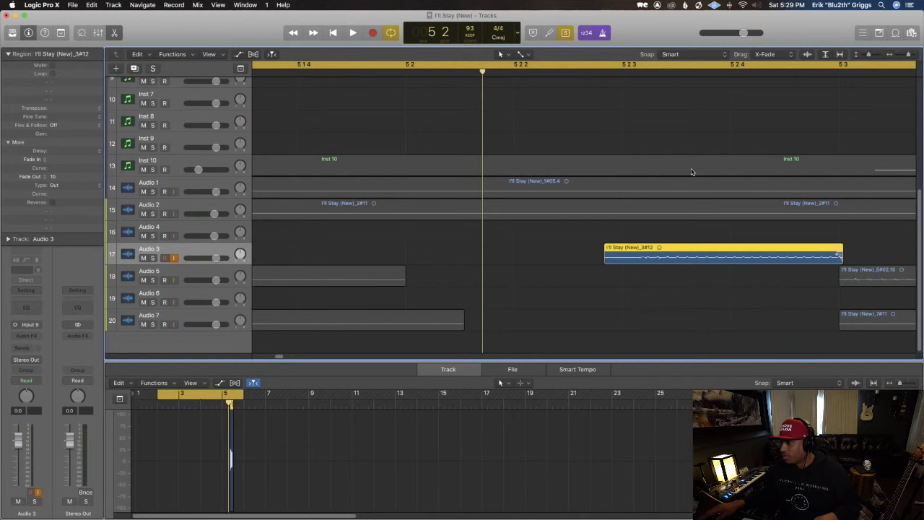
Step: Play back the Audio 3 region in solo together with the Audio 5 region at beat 3 of bar 5
left_click_drag(734, 282, 852, 253)
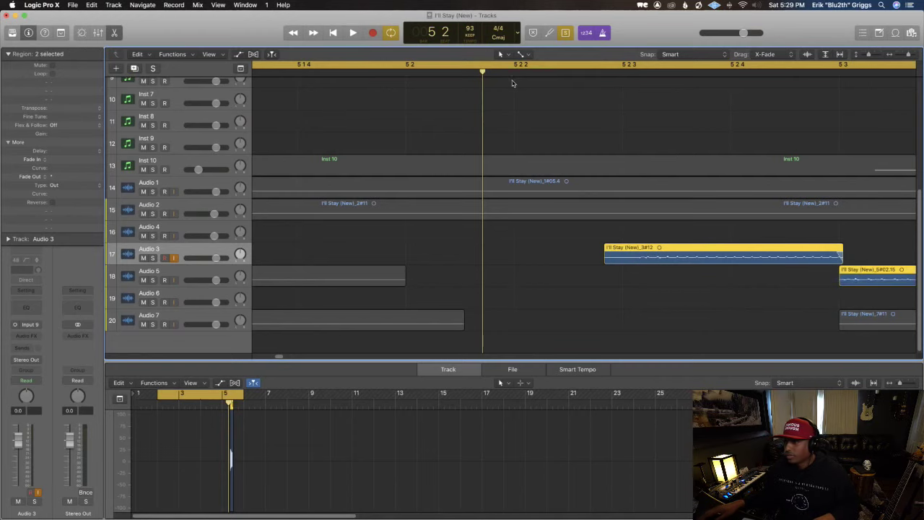
double_click(584, 73)
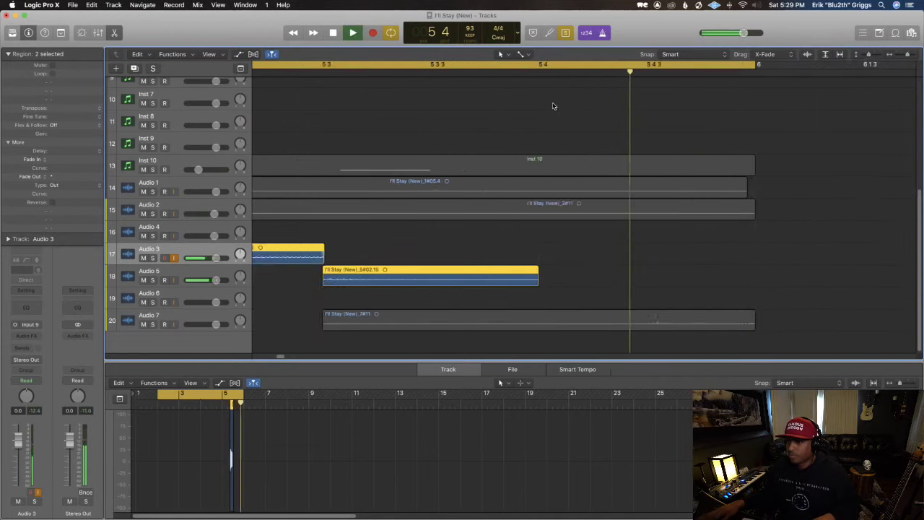
key("super+Left")
key("super+Left")
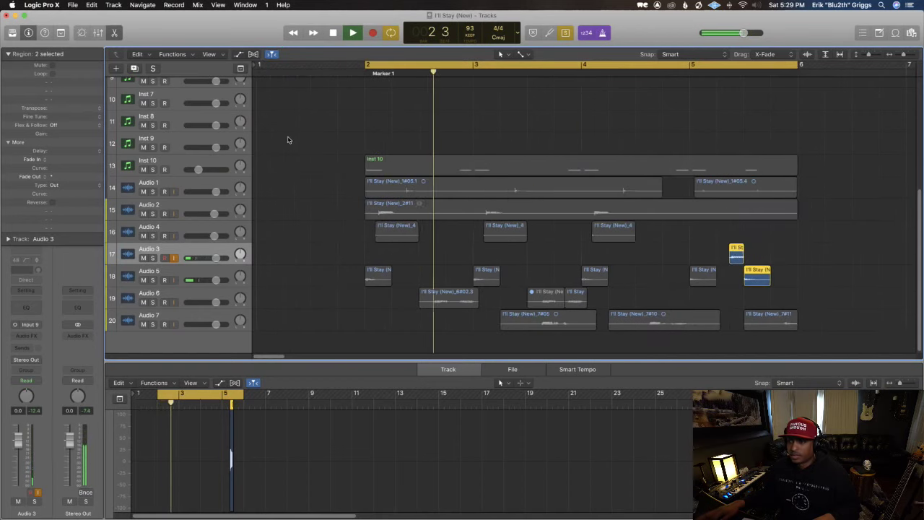
key("space")
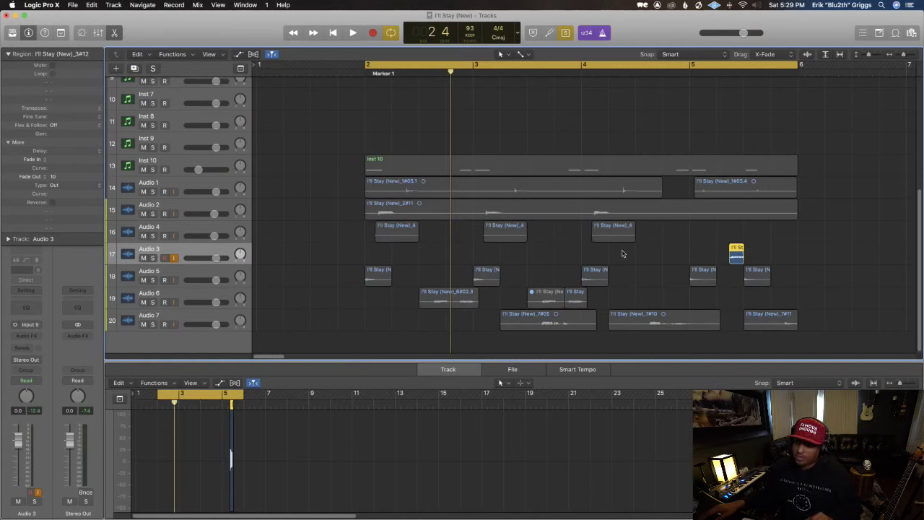
Step: Play back the Audio 4 track in solo mode with its three regions selected
left_click(513, 235)
left_click(381, 236)
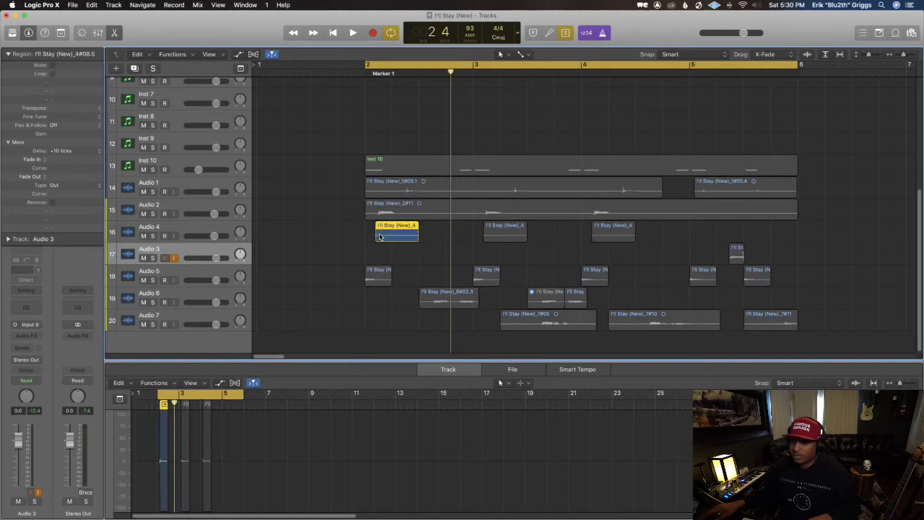
key("shift+space")
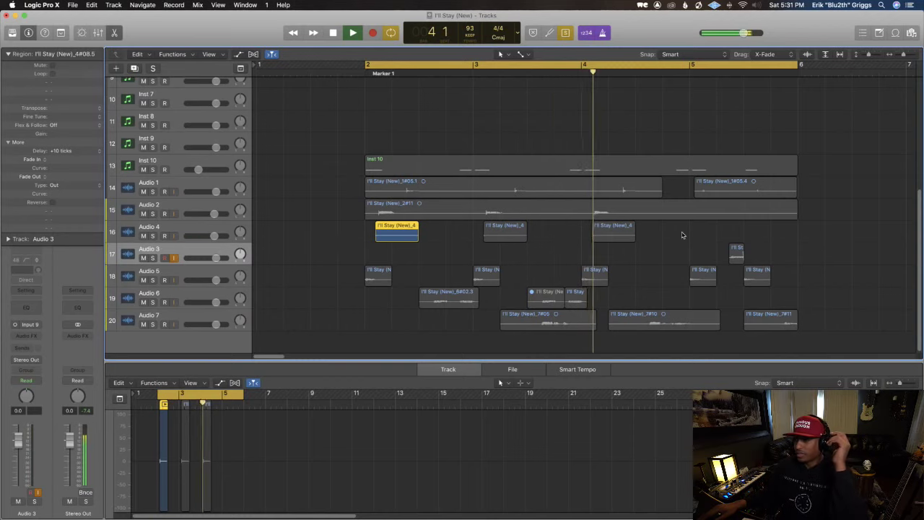
key("shift+f")
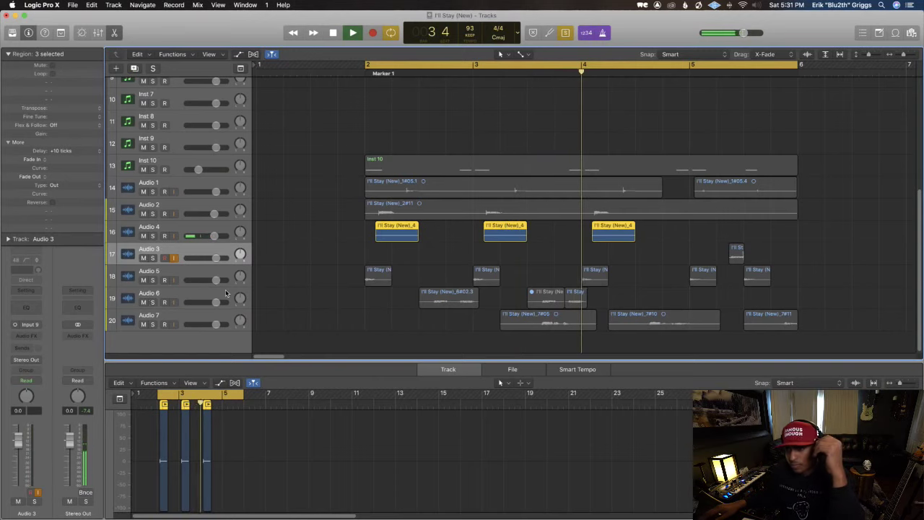
mouse_move(417, 238)
left_mouse_down()
mouse_move(376, 241)
mouse_move(416, 241)
left_mouse_up()
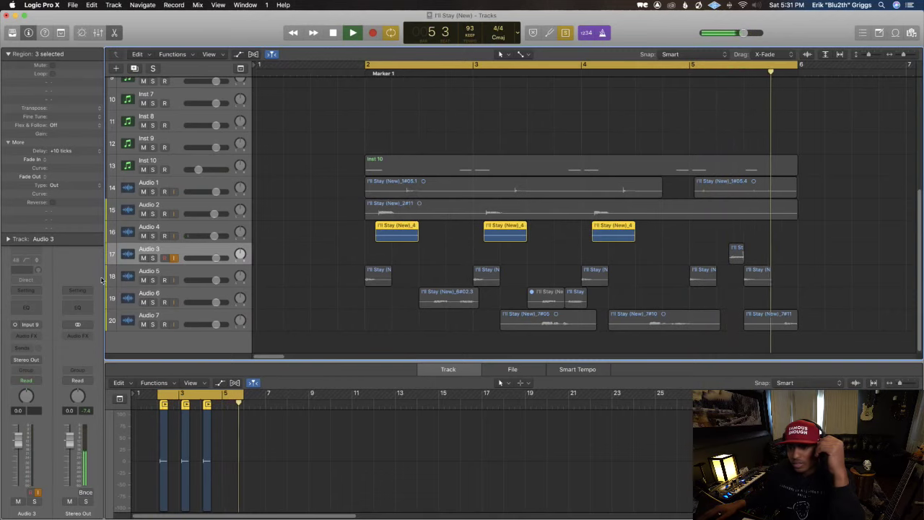
Step: Insert a mono Noise Gate from the Dynamics effects on the Audio 3 track
left_click(32, 337)
mouse_move(50, 402)
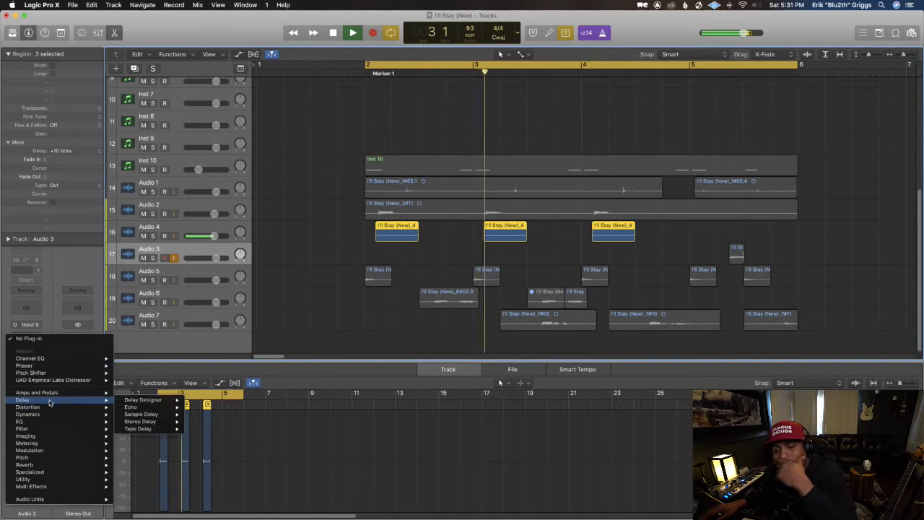
mouse_move(135, 423)
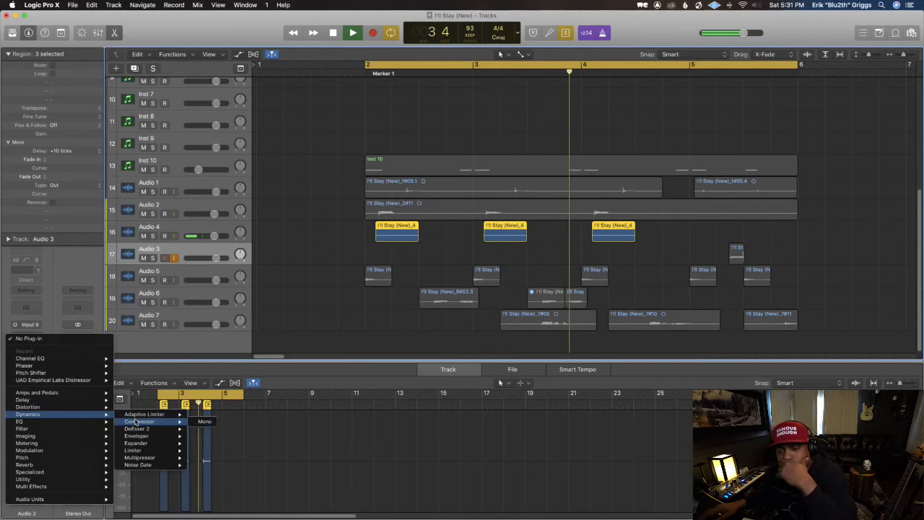
left_click(204, 464)
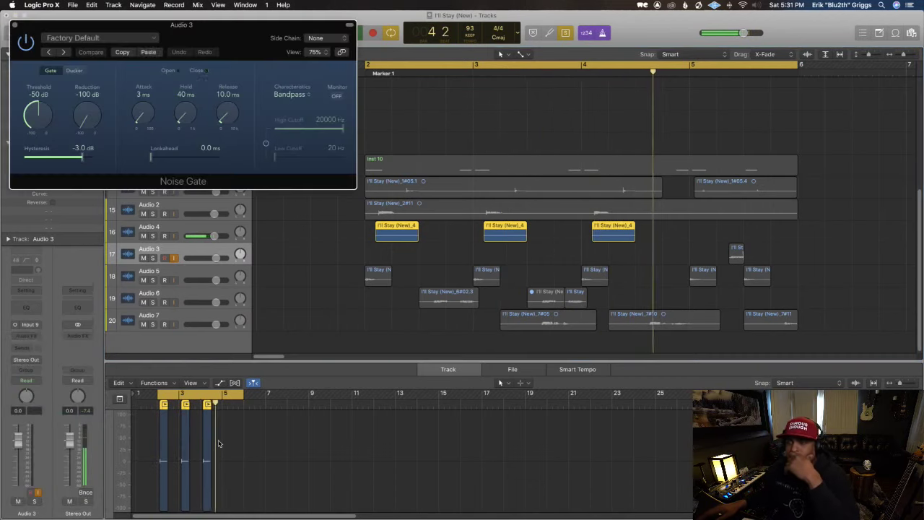
left_click_drag(156, 35, 397, 197)
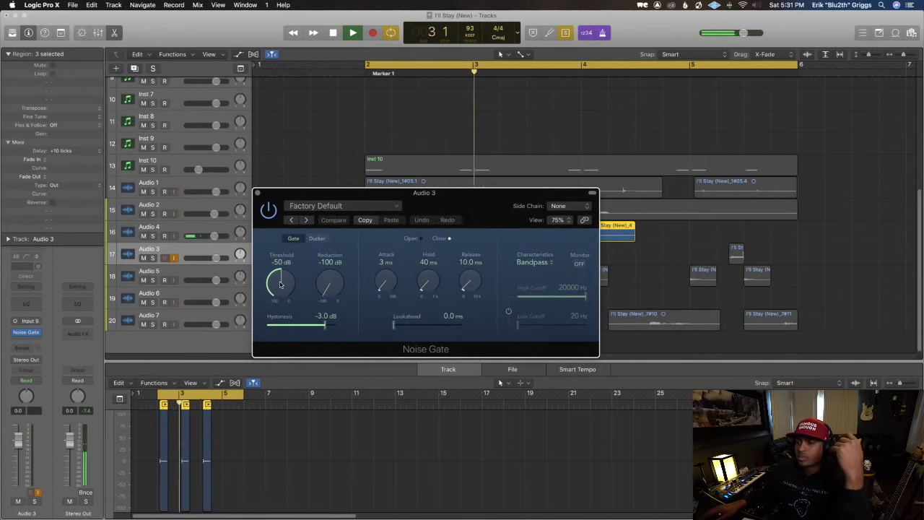
Step: Try a Noise Gate threshold of -6 dB during playback and close the plug-in window
left_click_drag(281, 285, 279, 268)
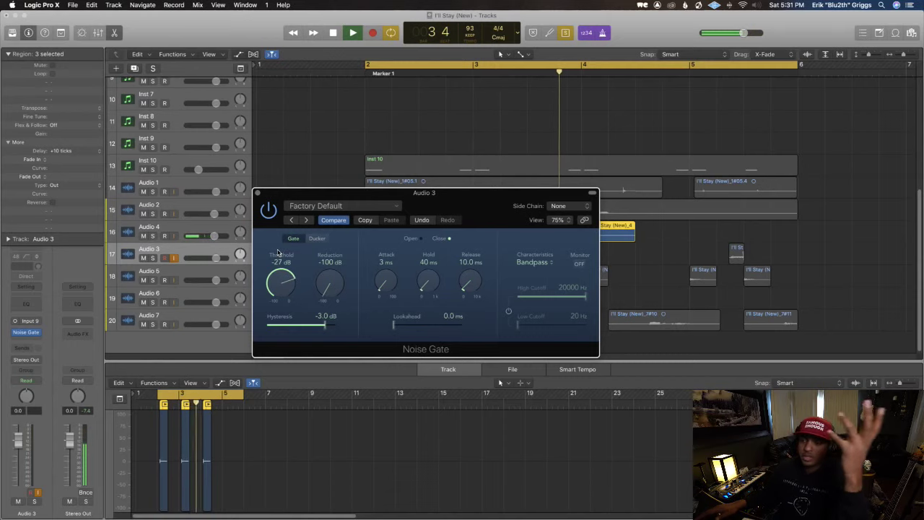
left_click_drag(283, 280, 282, 267)
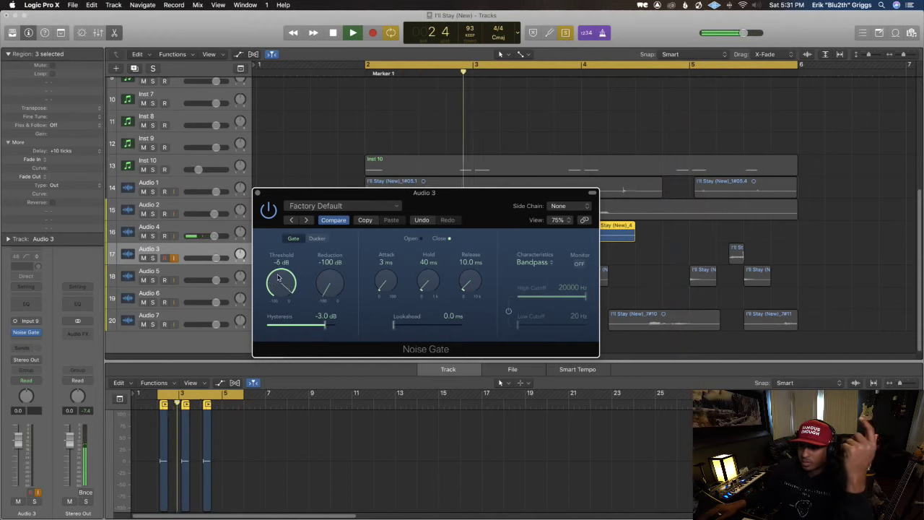
left_click_drag(313, 194, 391, 374)
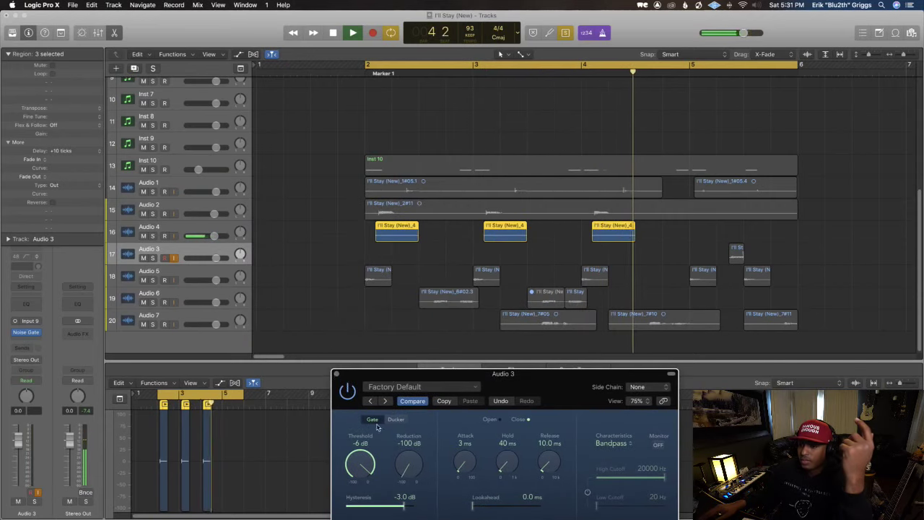
left_click(336, 373)
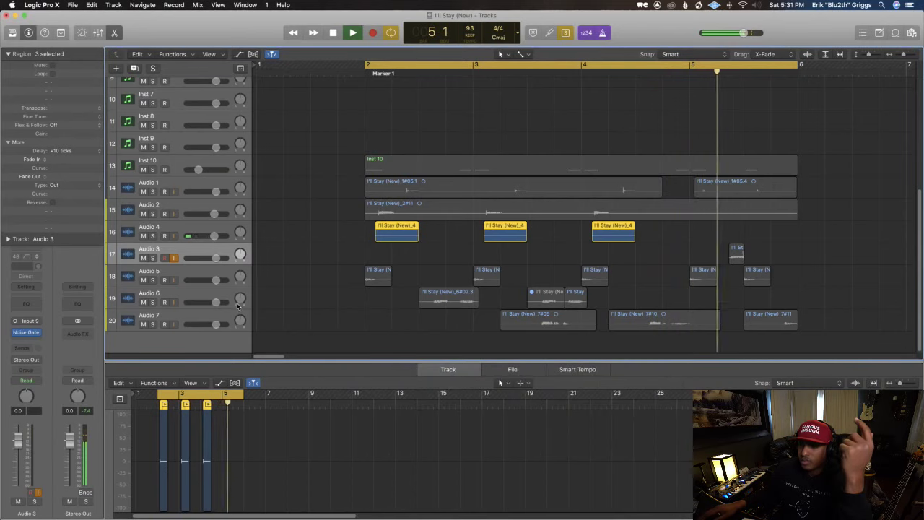
Step: Select the Audio 4 track and move the Noise Gate from Audio 3 to Audio 4 in the mixer
left_click(186, 249)
left_click(189, 231)
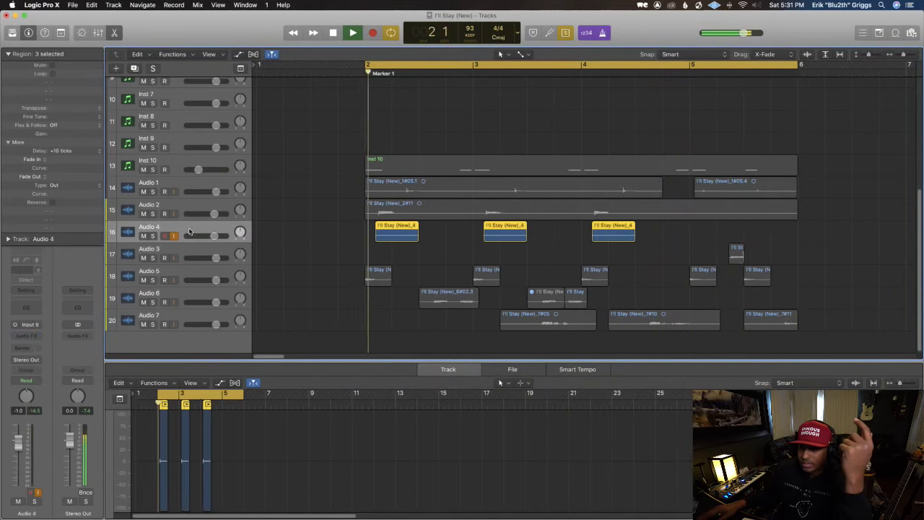
key("x")
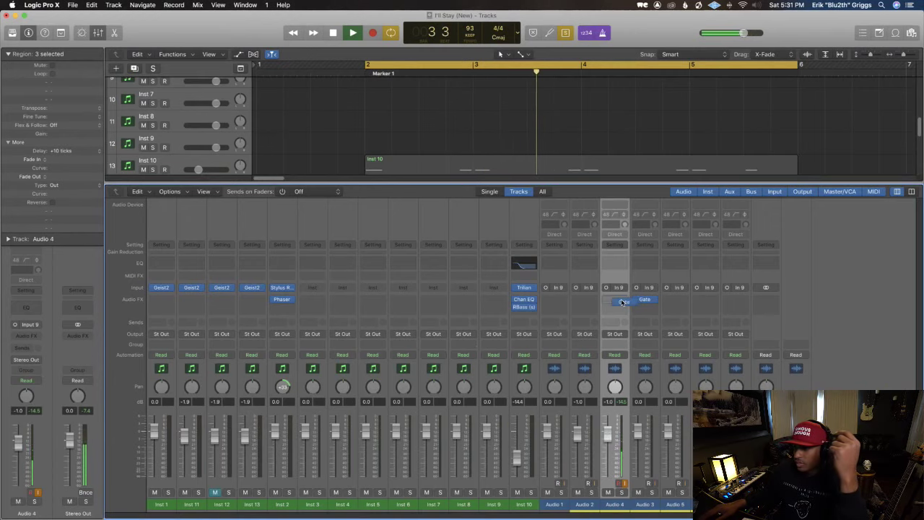
left_click_drag(622, 302, 617, 301)
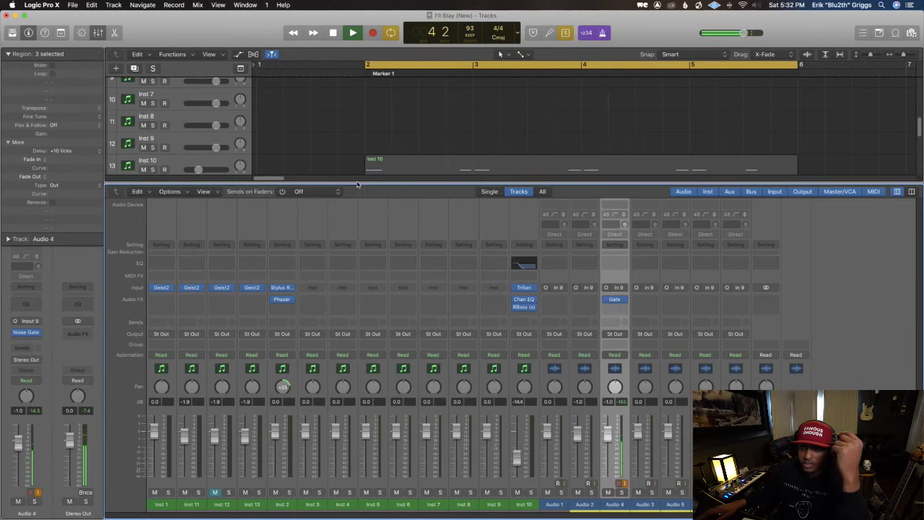
key("x")
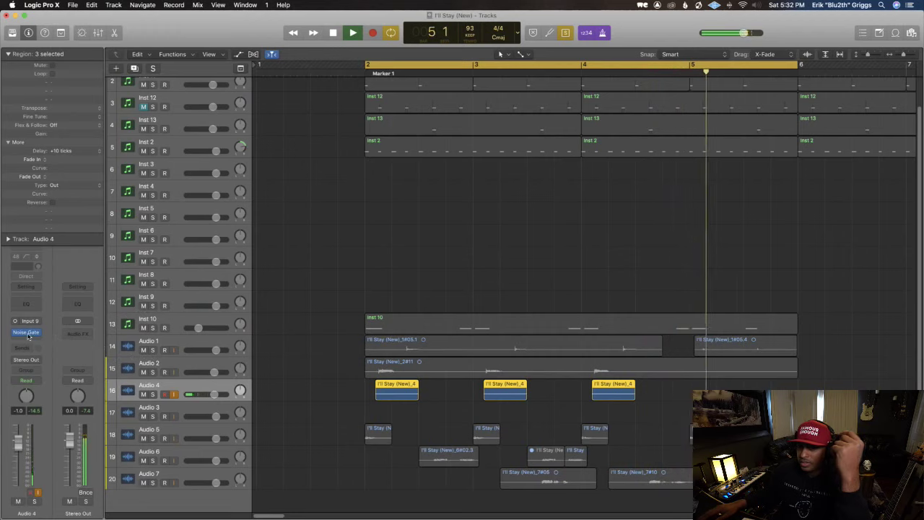
Step: Shorten the cycle range to run from bar 2 to bar 2 beat 3, and restart playback
key("space")
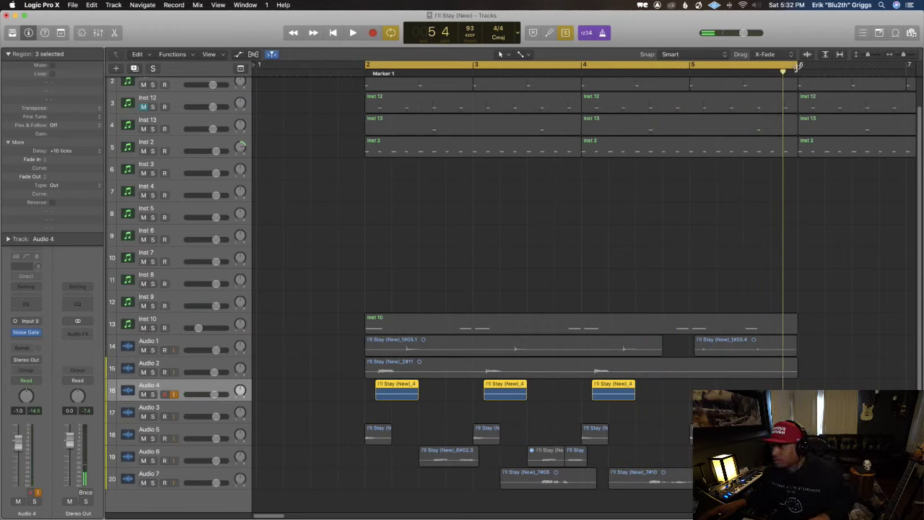
left_click_drag(797, 66, 418, 87)
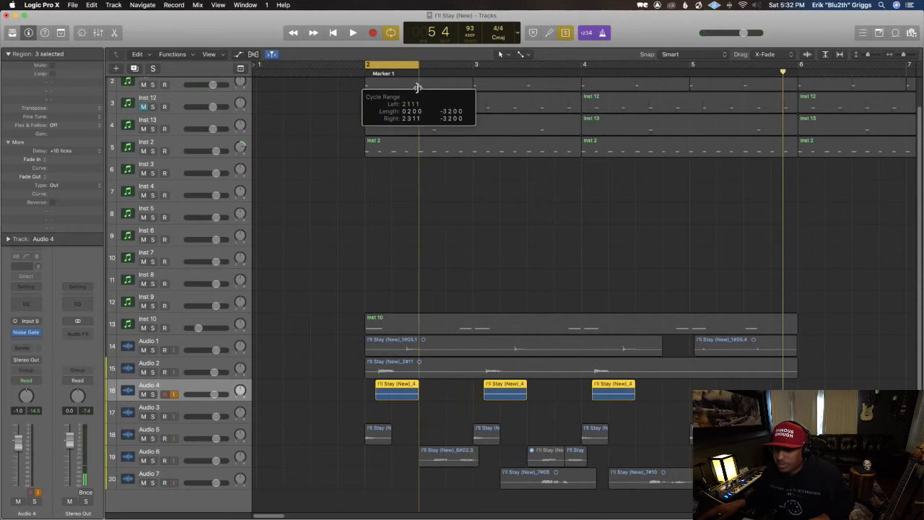
key("space")
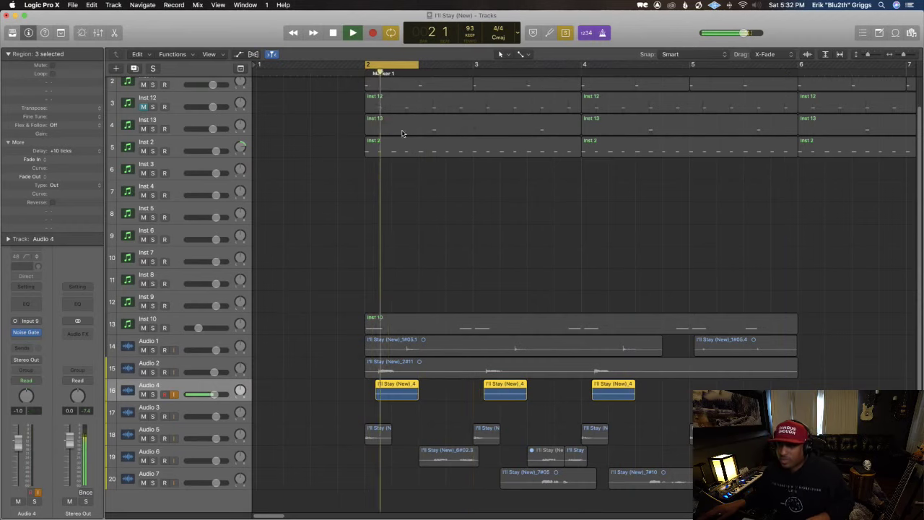
Step: Set the Noise Gate threshold on Audio 4 to -21 dB and add the Audio 2 region to the soloed selection
left_click(24, 332)
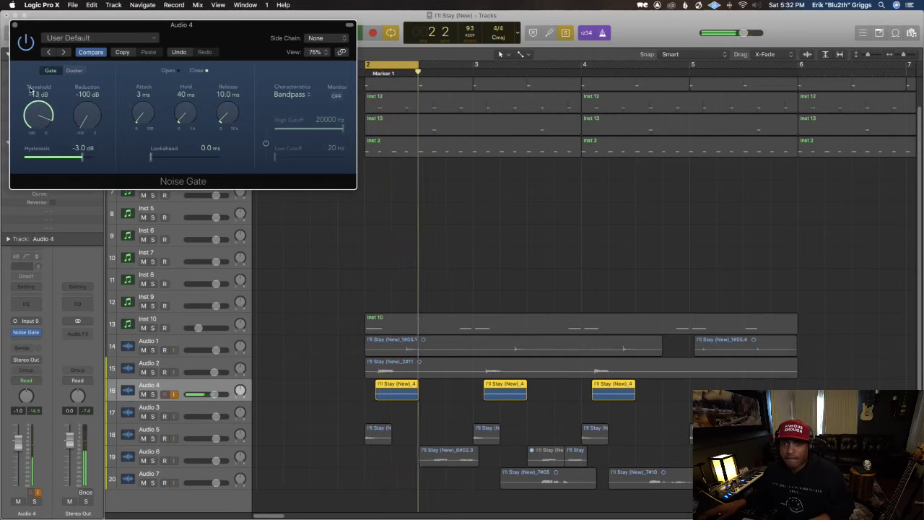
left_click_drag(36, 99, 35, 114)
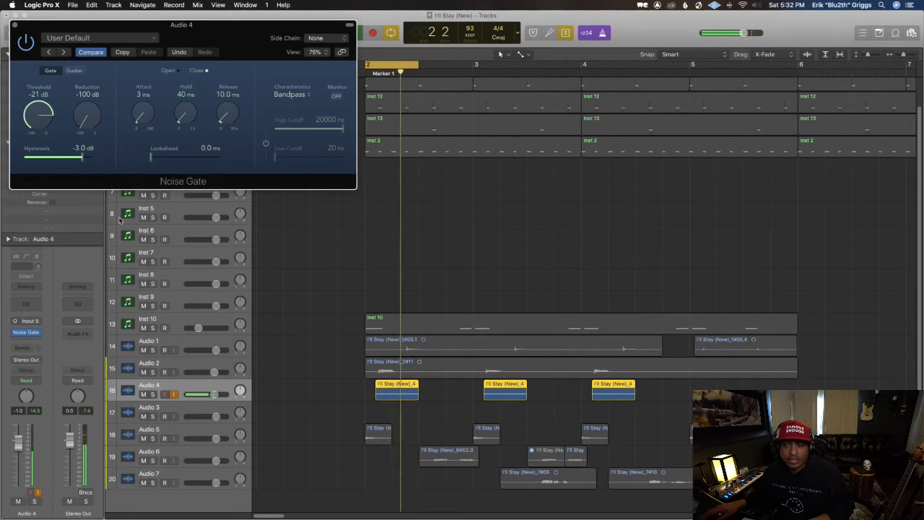
left_click(645, 364)
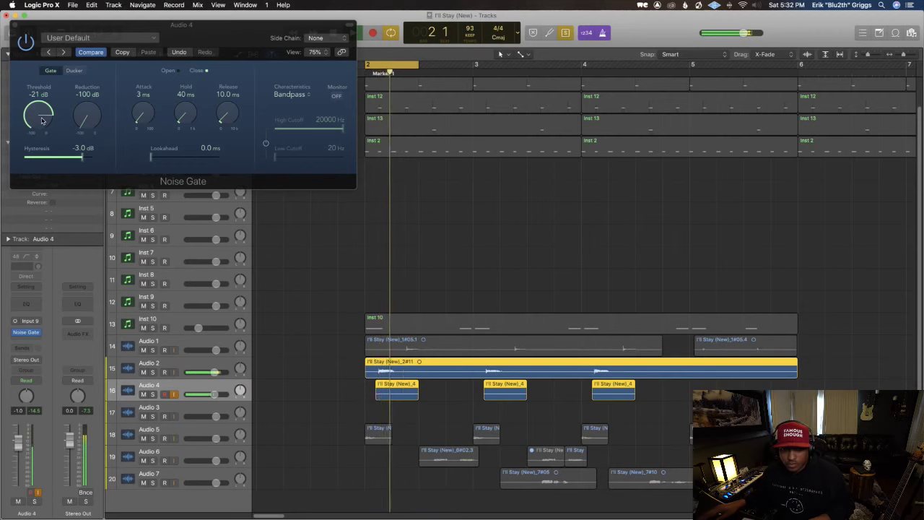
Step: Set the Noise Gate threshold on Audio 4 to -14 dB and extend the cycle range to run from bar 2 to bar 5
left_click_drag(41, 121, 42, 116)
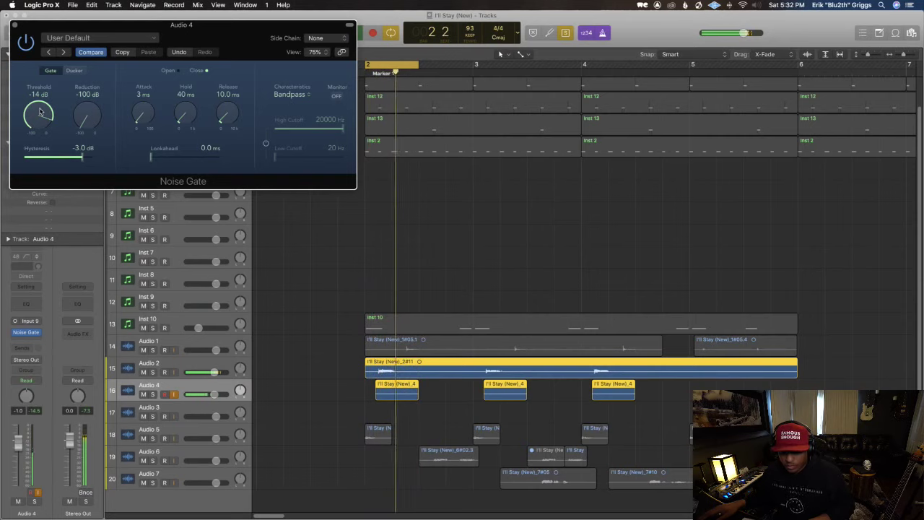
left_click_drag(40, 112, 40, 109)
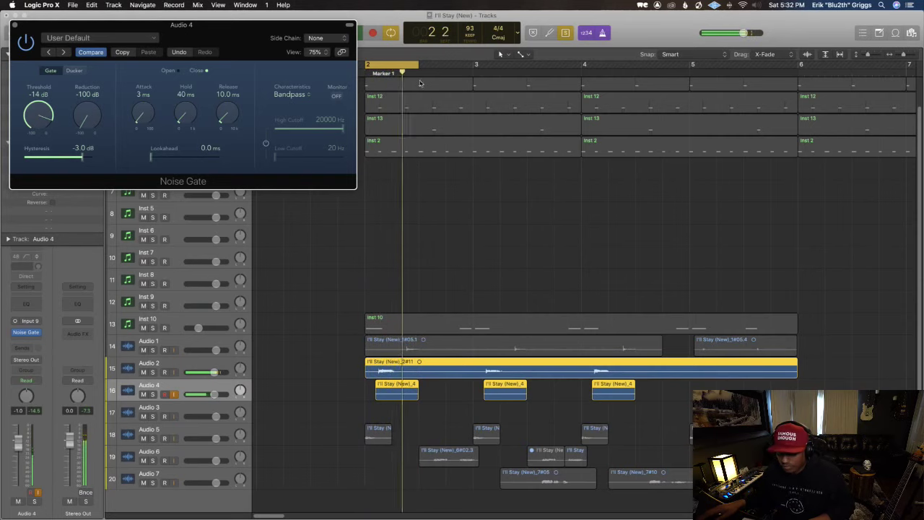
left_click_drag(417, 65, 582, 77)
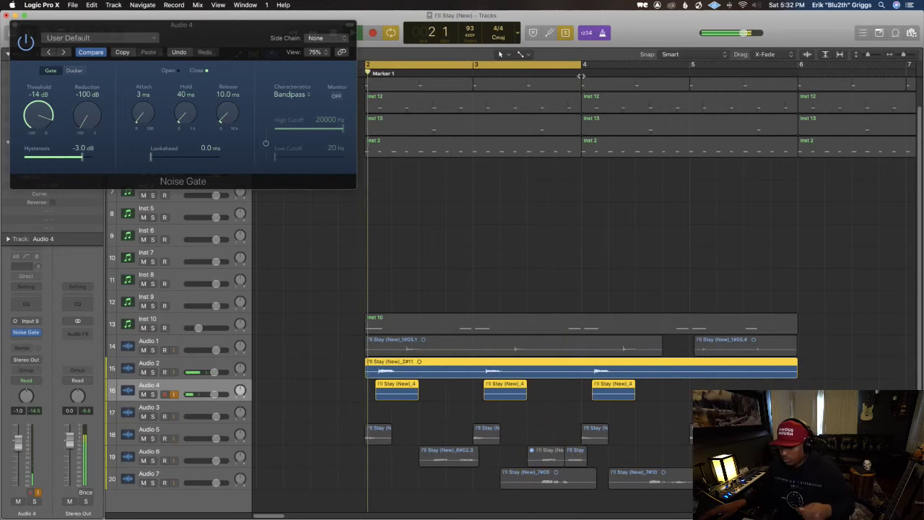
left_click_drag(581, 72, 691, 69)
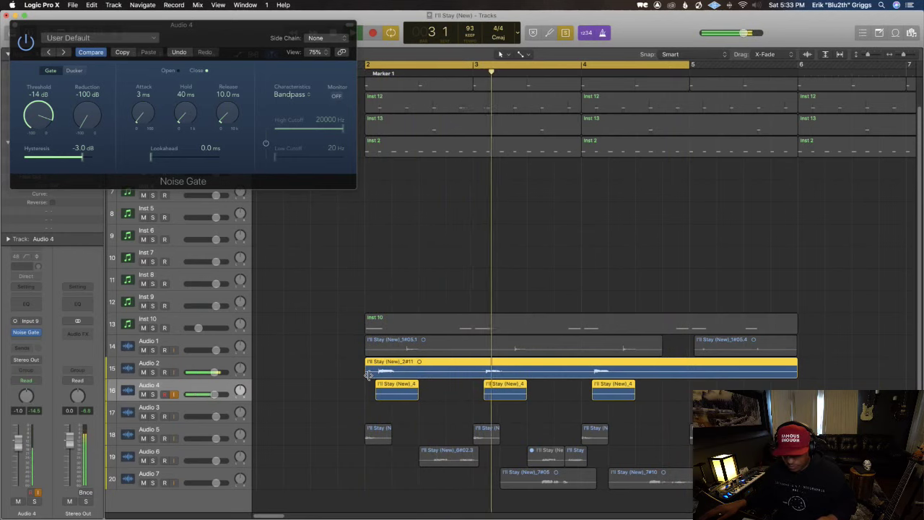
Step: Show the mixer and open the Noise Gate settings on the Audio 2 channel
key("x")
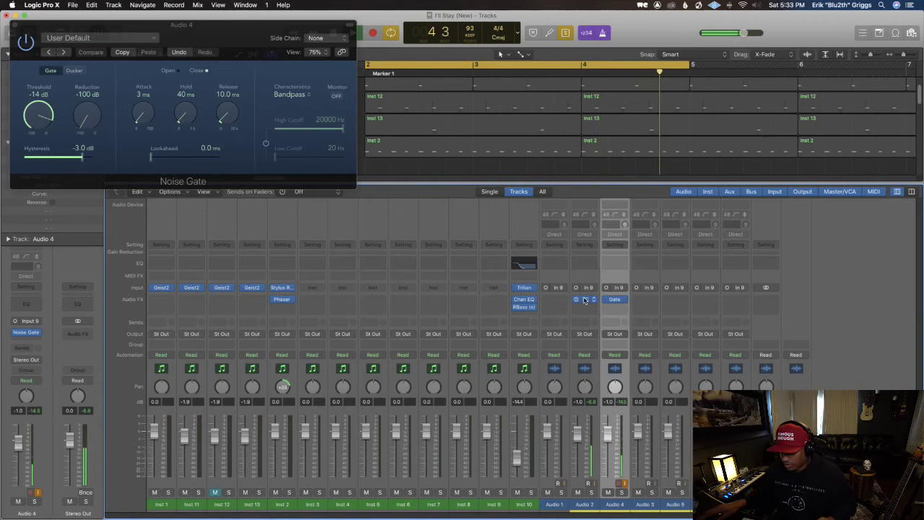
left_click(585, 301)
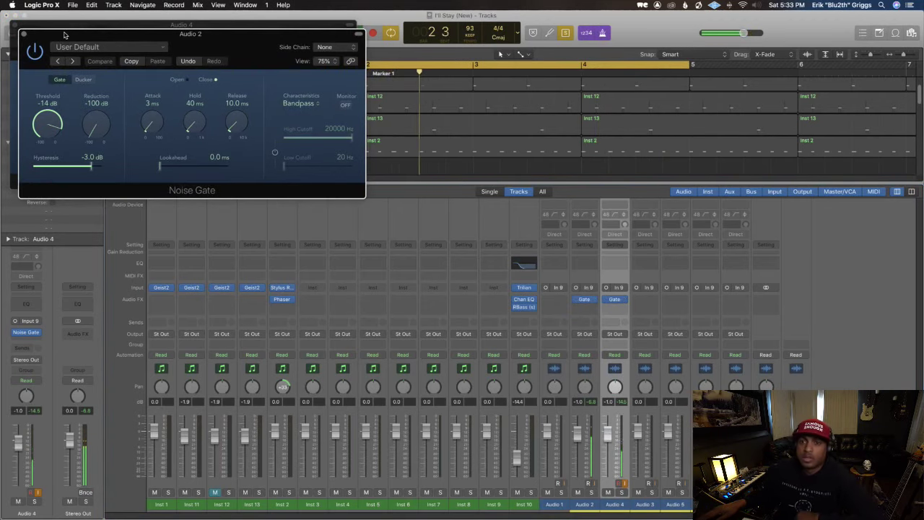
Step: Close the Noise Gate windows of Audio 2 and Audio 4
left_click_drag(64, 35, 201, 269)
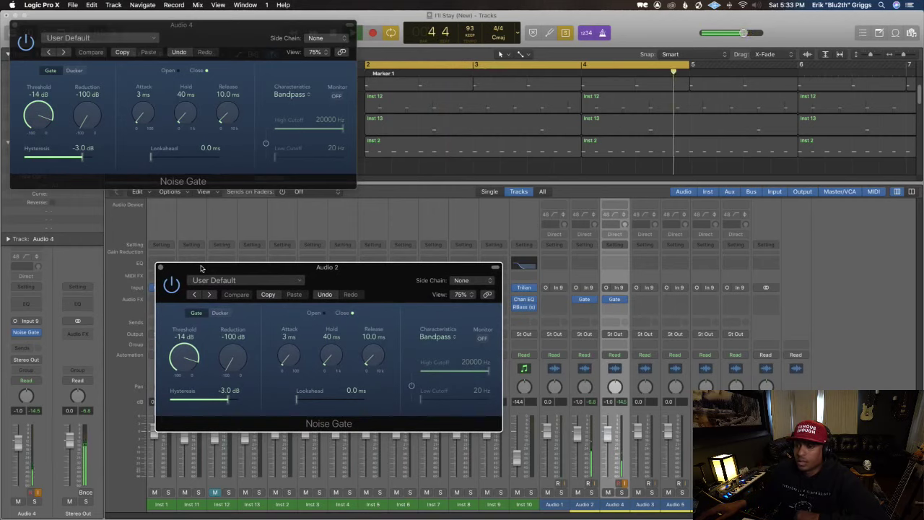
left_click(160, 267)
left_click(16, 26)
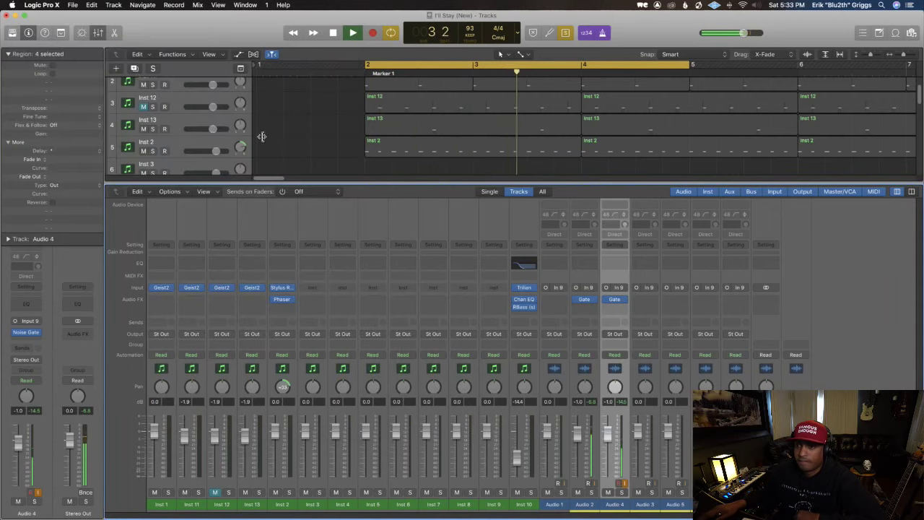
Step: Copy the existing Noise Gate onto the Audio 1 channel strip and set its threshold to -33 dB
key("x")
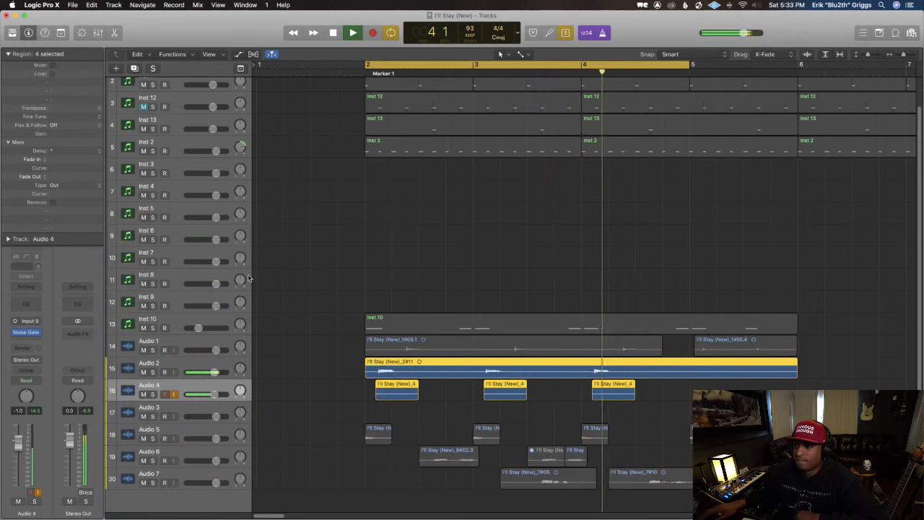
left_click(191, 339)
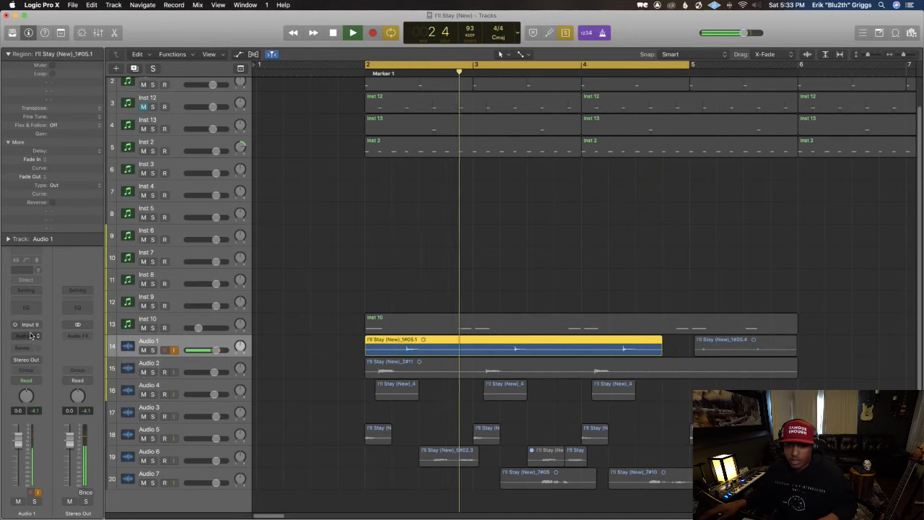
key("x")
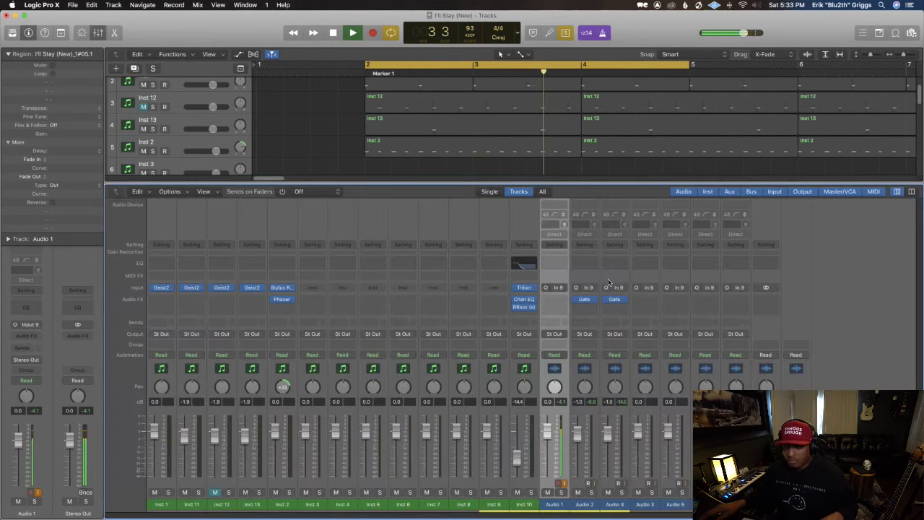
left_click_drag(550, 297, 552, 301)
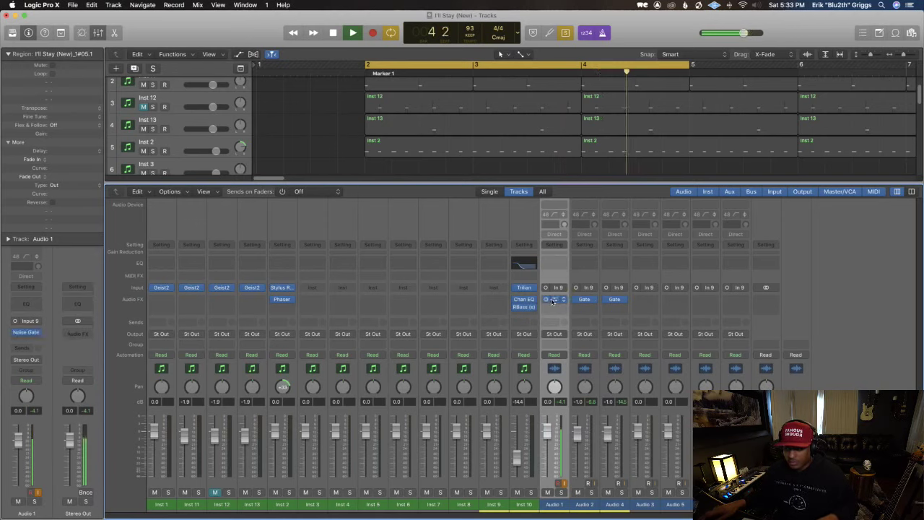
left_click(554, 301)
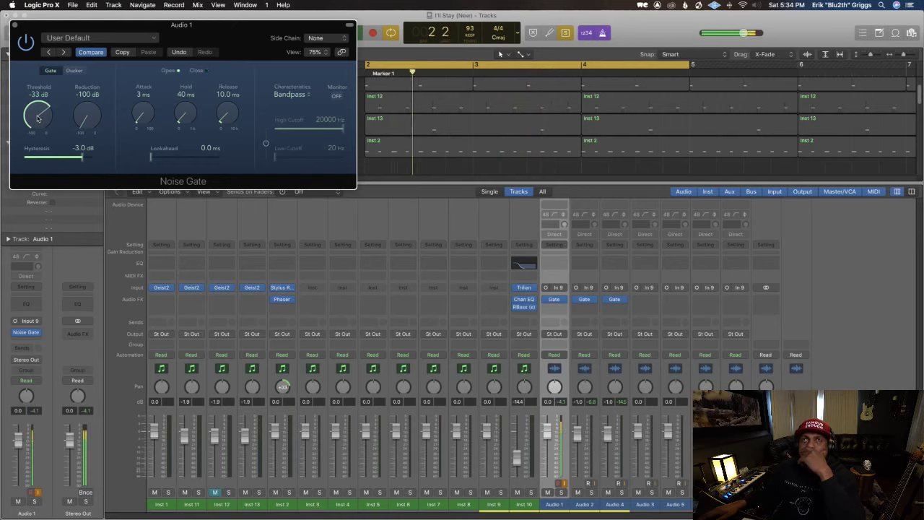
left_click(14, 25)
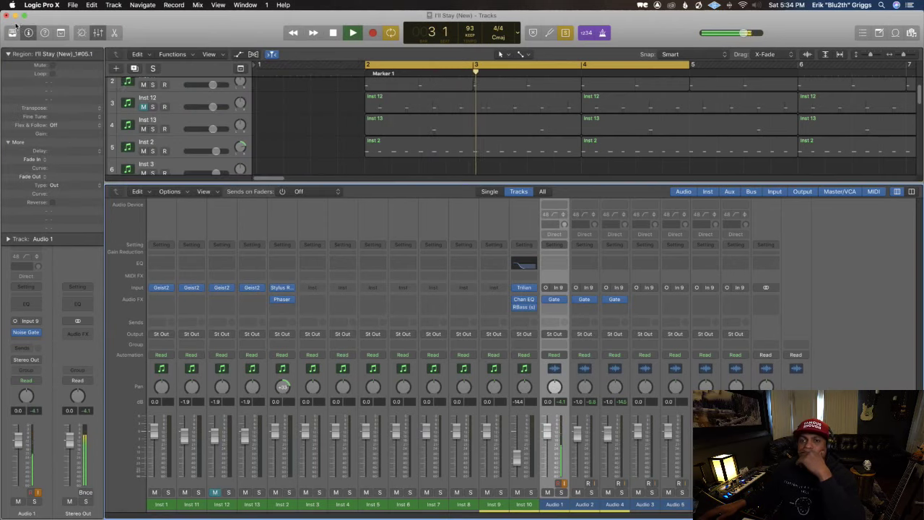
Step: Hide the mixer and extend the cycle range so that it ends at bar 6
left_click(304, 179)
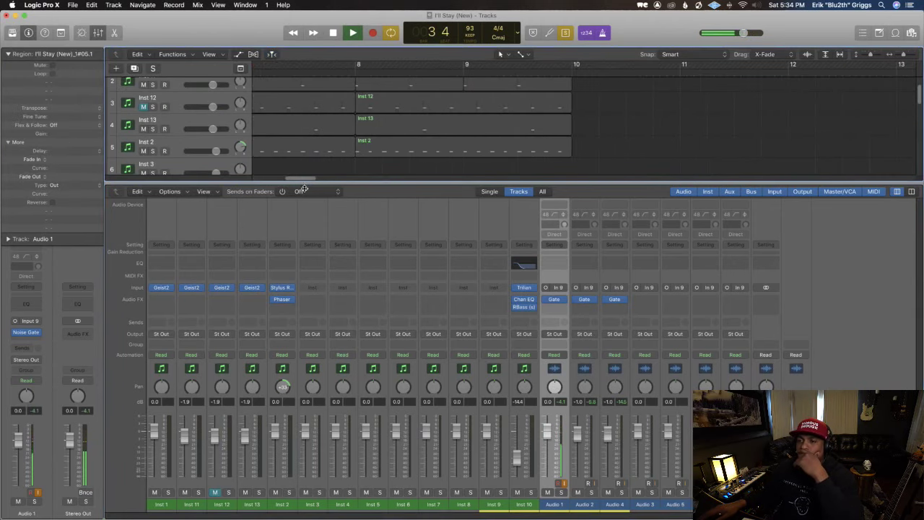
key("x")
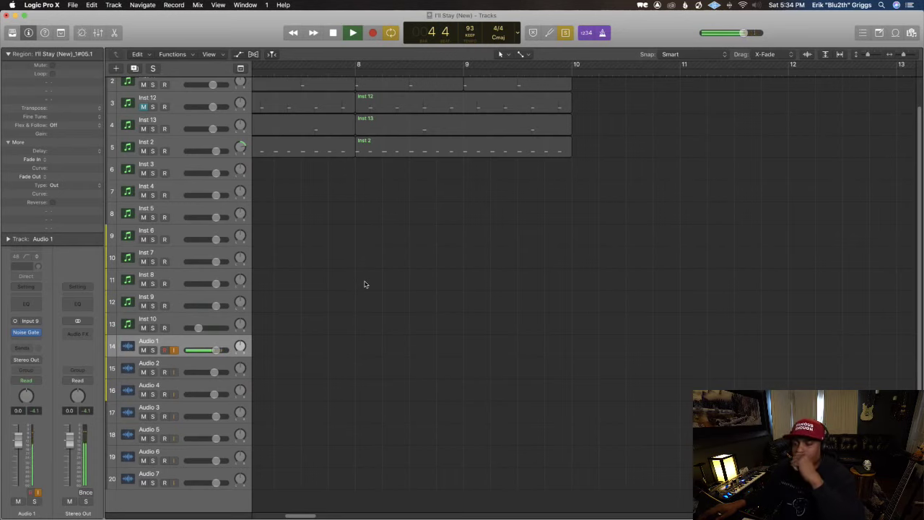
key("super+Left")
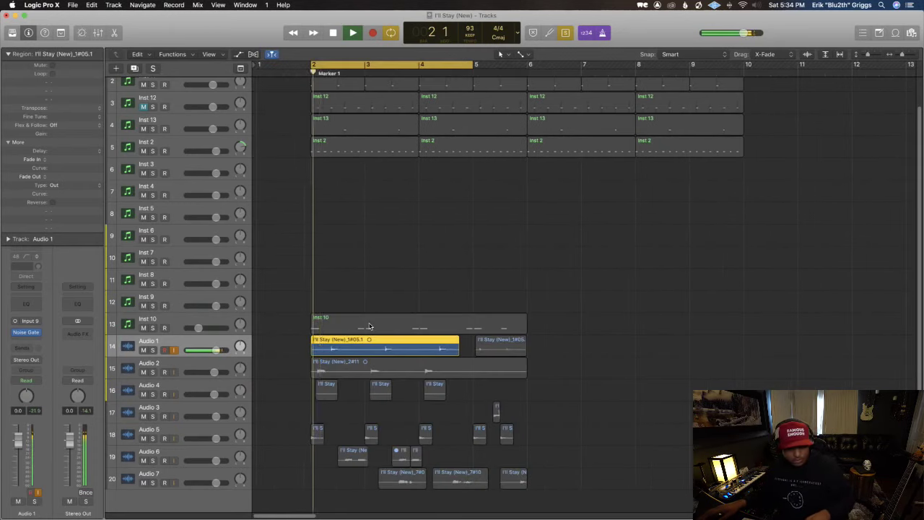
key("ctrl+.")
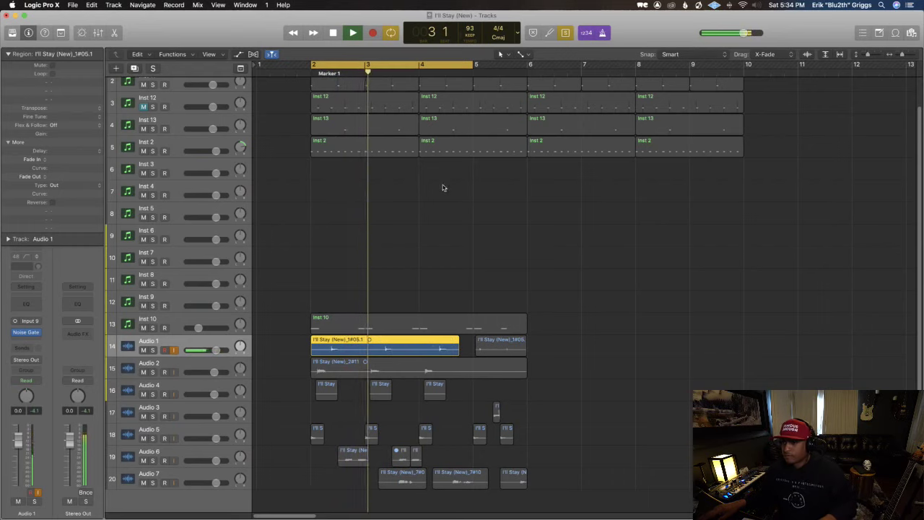
left_click_drag(470, 68, 530, 68)
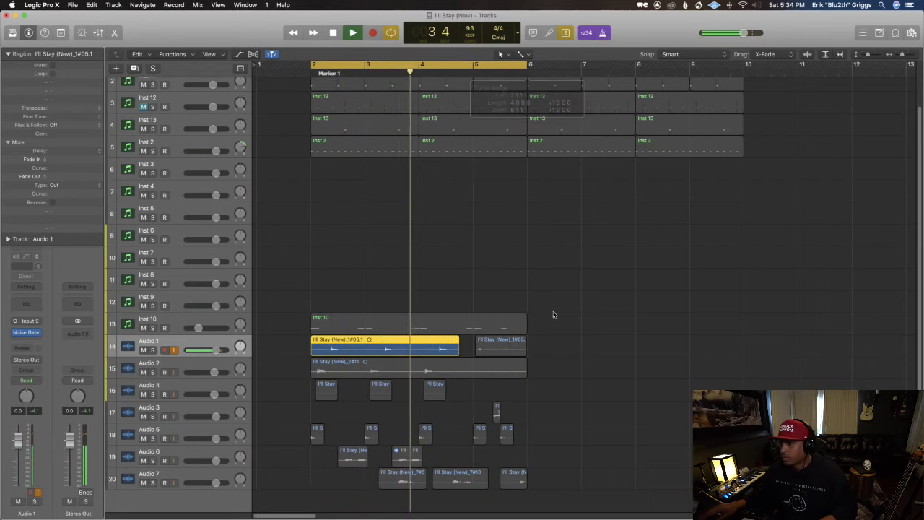
Step: Go through the Audio 1, Audio 2, Audio 4 and Audio 3 tracks and play the passage around the Audio 3 region in bar 5
left_click_drag(542, 342, 435, 341)
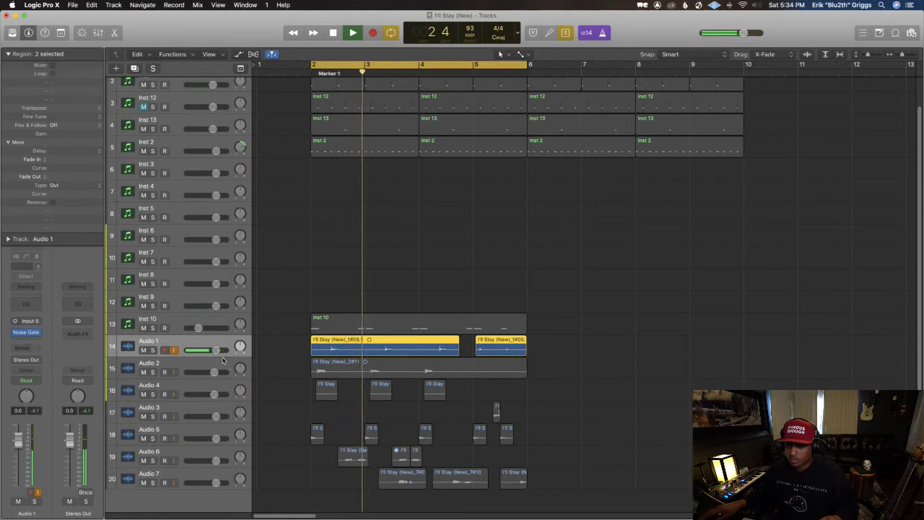
left_click(485, 363)
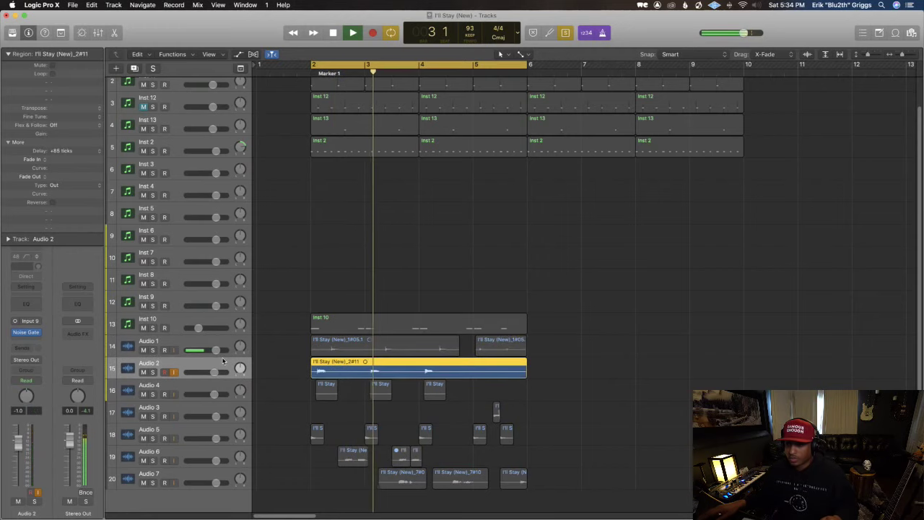
left_click(190, 382)
left_click(190, 406)
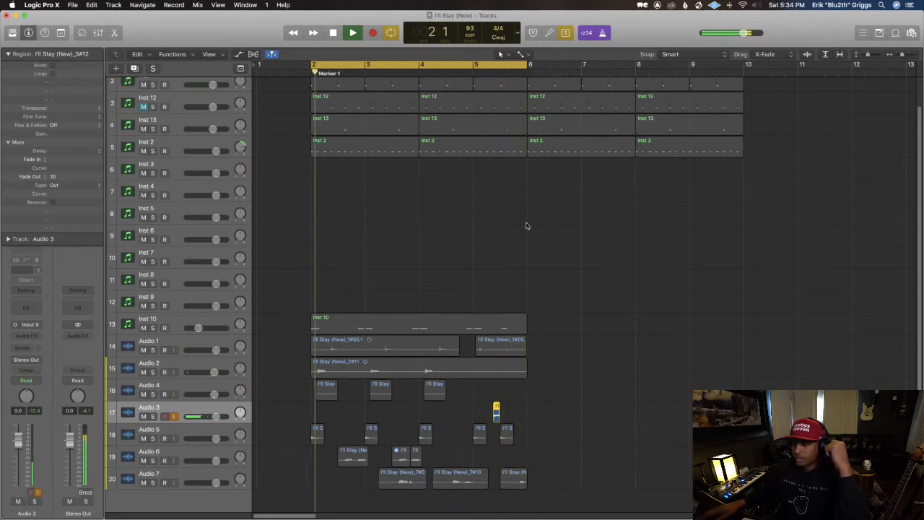
left_click_drag(498, 78, 489, 77)
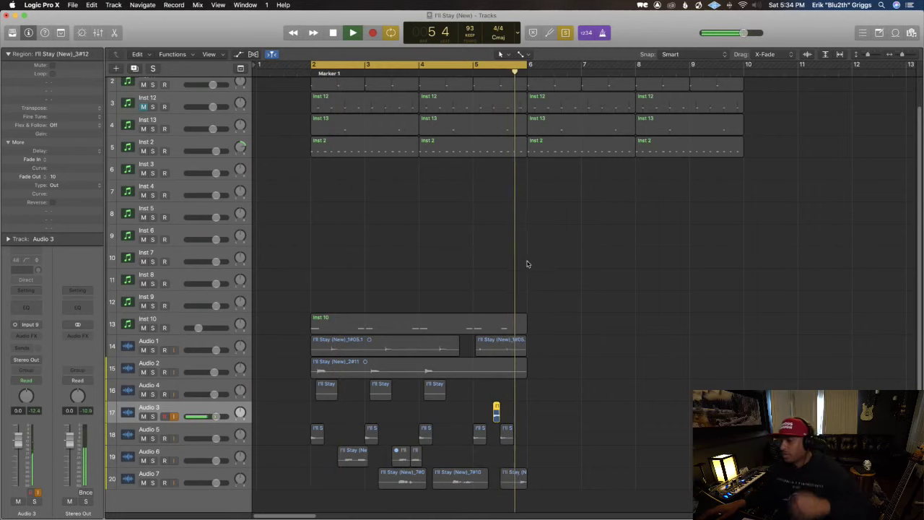
Step: Stop playback and try to add a short fade-in at the start of the Audio 3 region
key("space")
key("super+Right")
key("super+Right")
key("super+Right")
key("super+Right")
key("super+Right")
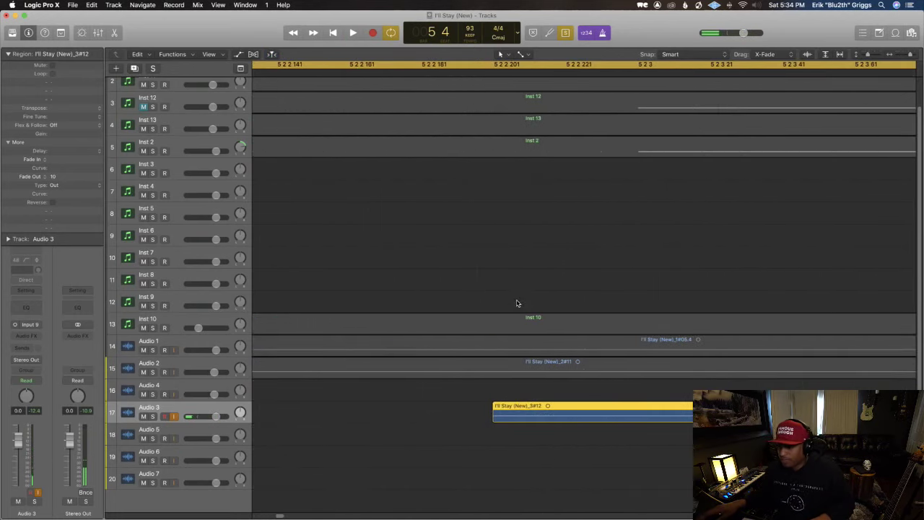
key("super+Left")
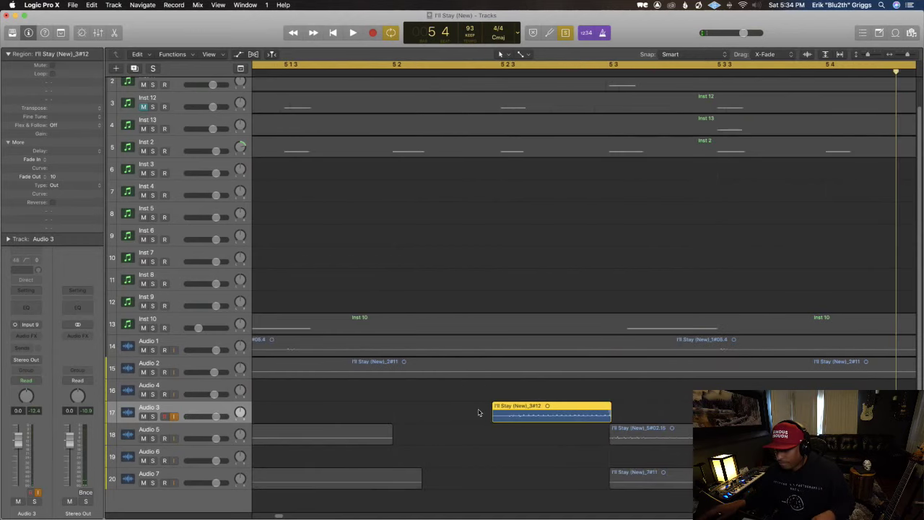
mouse_move(478, 413)
left_mouse_down()
mouse_move(503, 419)
mouse_move(467, 421)
left_mouse_up()
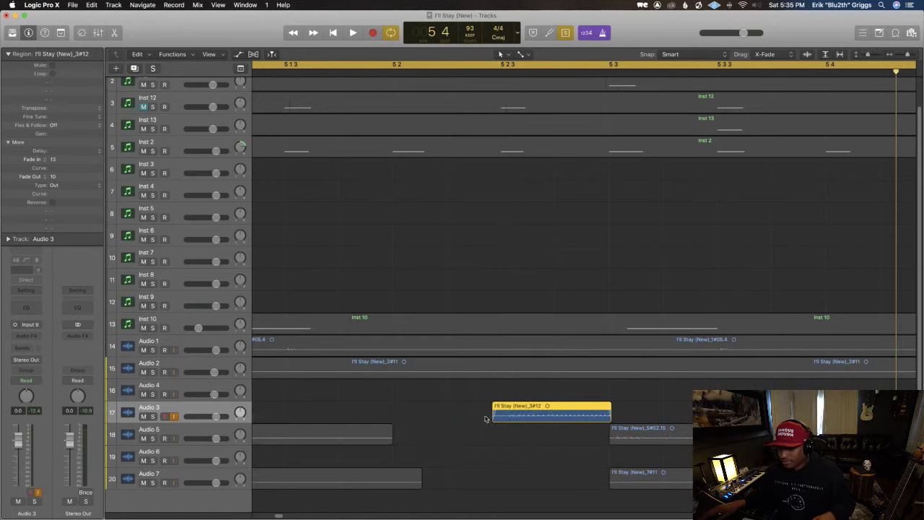
left_click_drag(495, 419, 503, 420)
Step: Try to trim the start of the Audio 3 region by moving its left corner
scroll(495, 428, "up", 4)
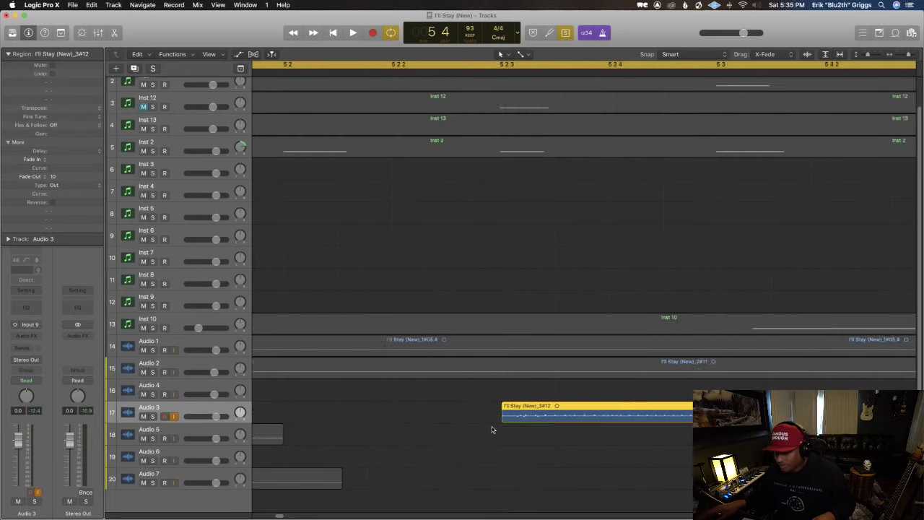
left_click(503, 420)
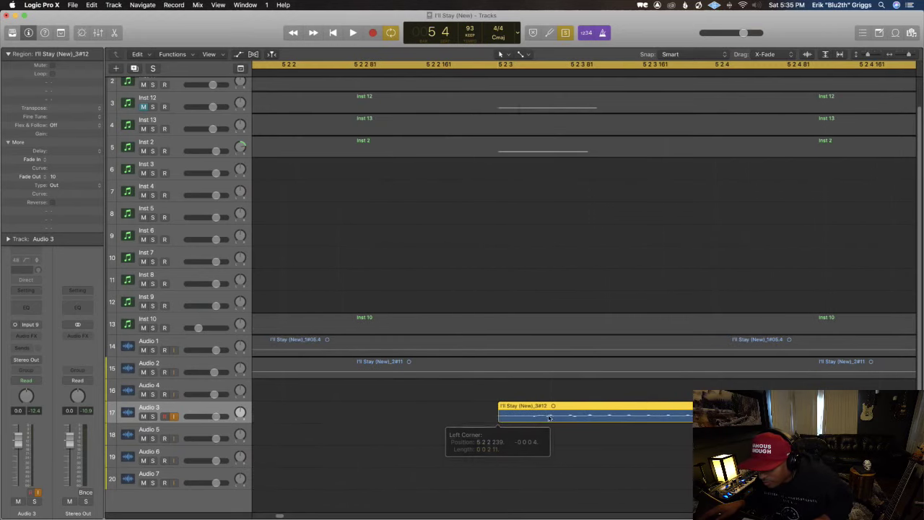
scroll(503, 420, "up", 3)
scroll(547, 421, "up", 3)
left_click(514, 415)
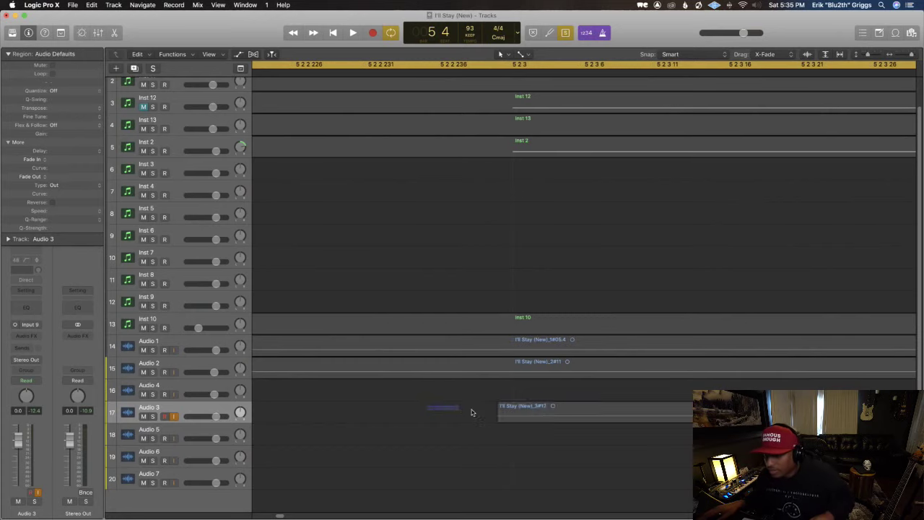
Step: Assign the Marquee Tool as the secondary tool and delete the part of the Audio 3 region before position 5 2 3
left_click(525, 58)
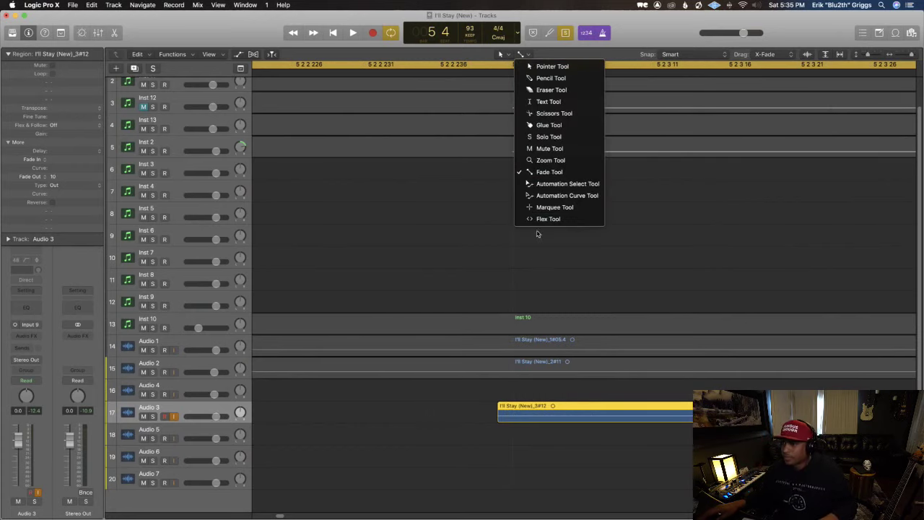
left_click(548, 207)
left_click_drag(411, 413, 514, 432)
key("Delete")
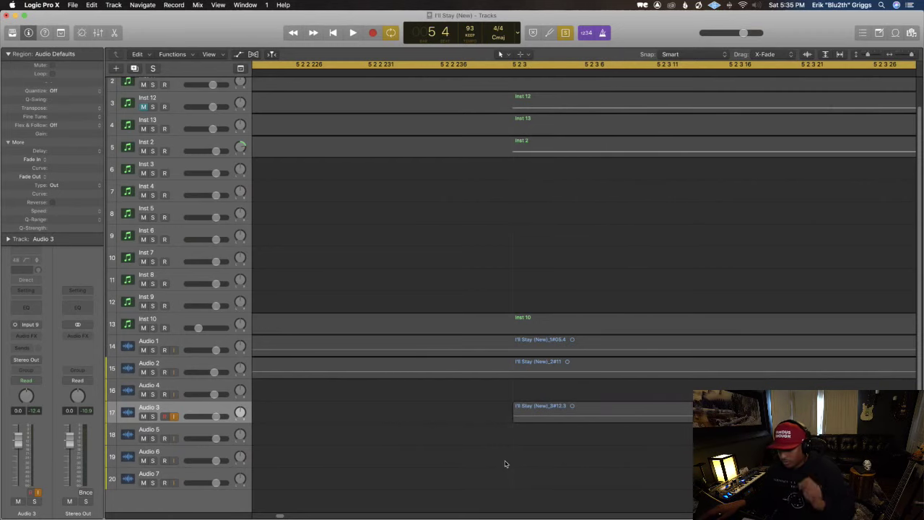
Step: Select the trimmed region on Audio 3 and copy the Noise Gate from Audio 4 onto the Audio 3 channel strip
scroll(503, 458, "down", 10)
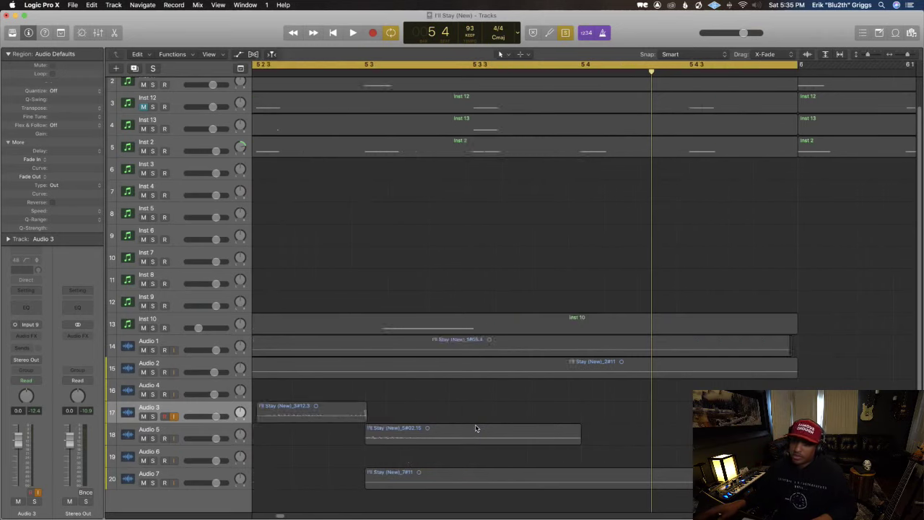
scroll(433, 408, "down", 6)
key("space")
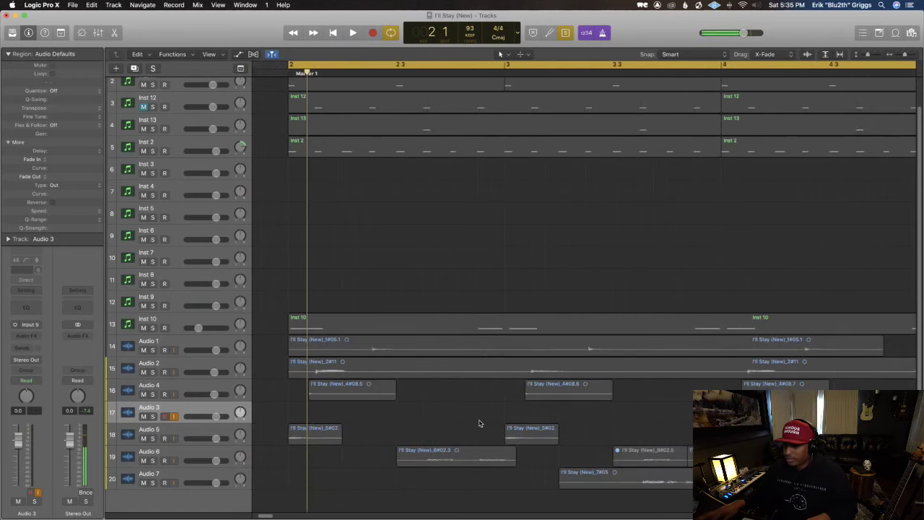
left_click(672, 414)
scroll(674, 415, "up", 5)
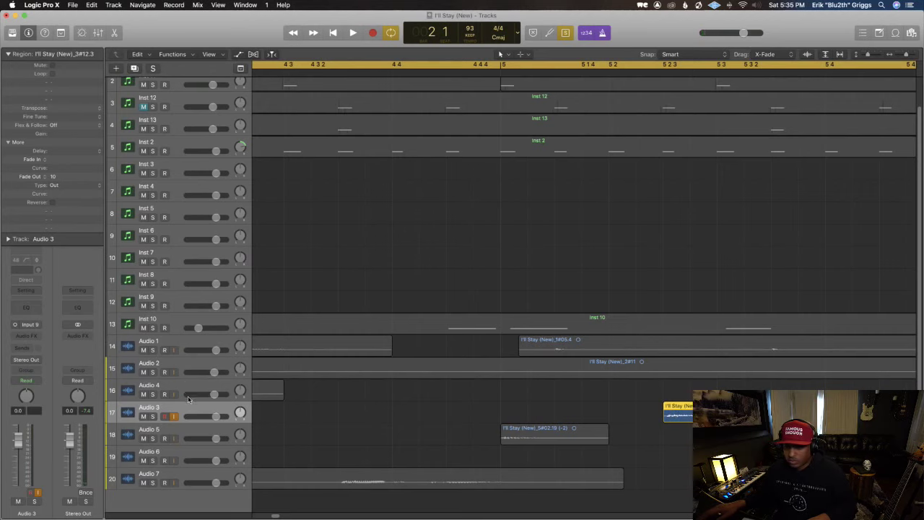
key("x")
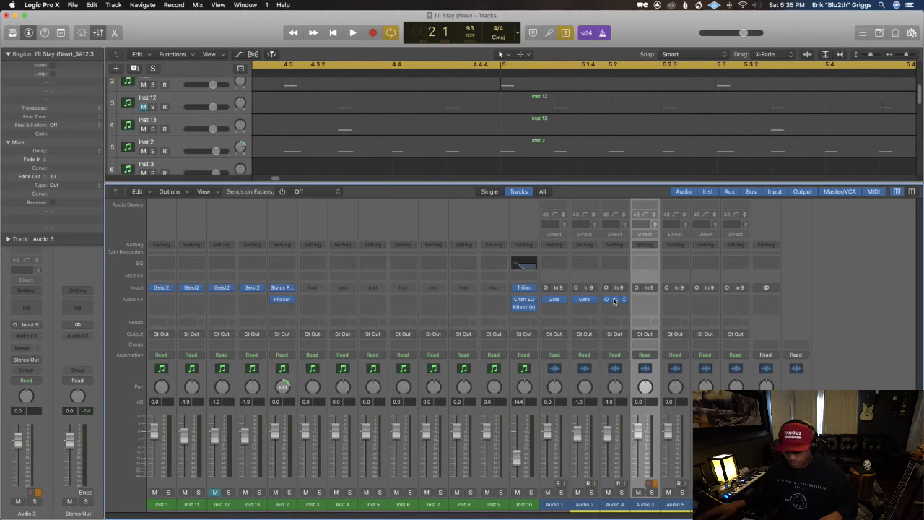
left_click_drag(633, 302, 639, 302)
Step: Play the arrangement from just before the Audio 3 region in bar 5 to check the gated sound
key("space")
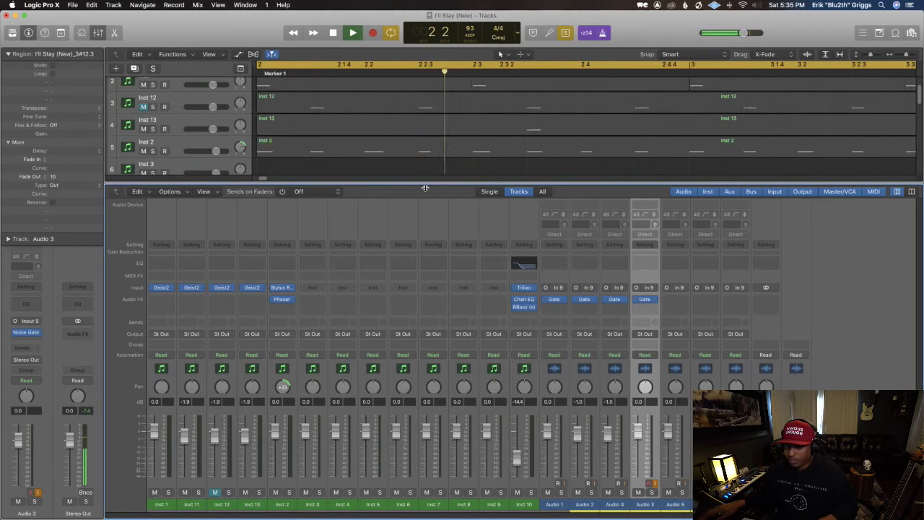
key("x")
scroll(691, 282, "down", 5)
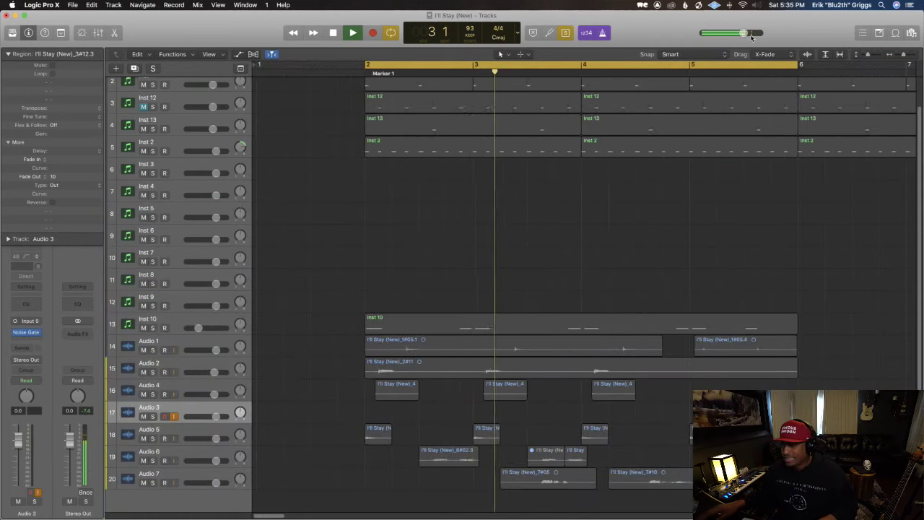
left_click(720, 72)
left_click(721, 72)
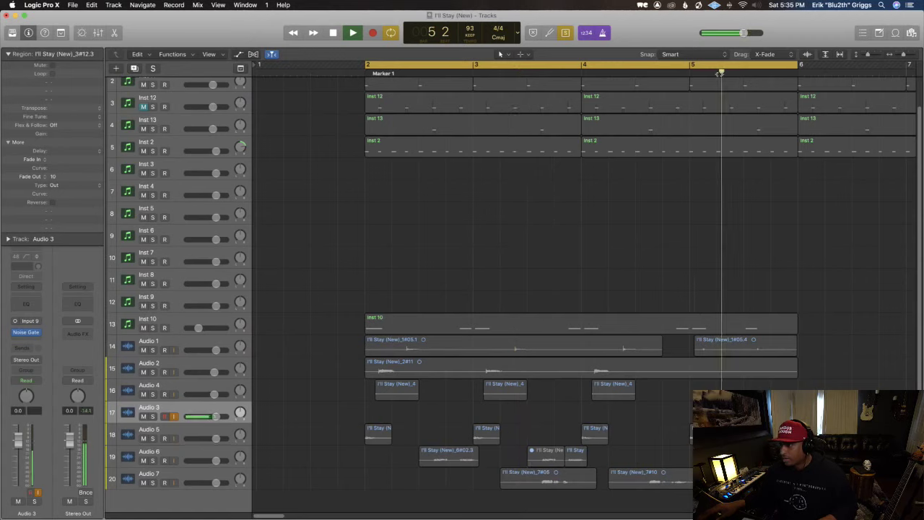
left_click(720, 72)
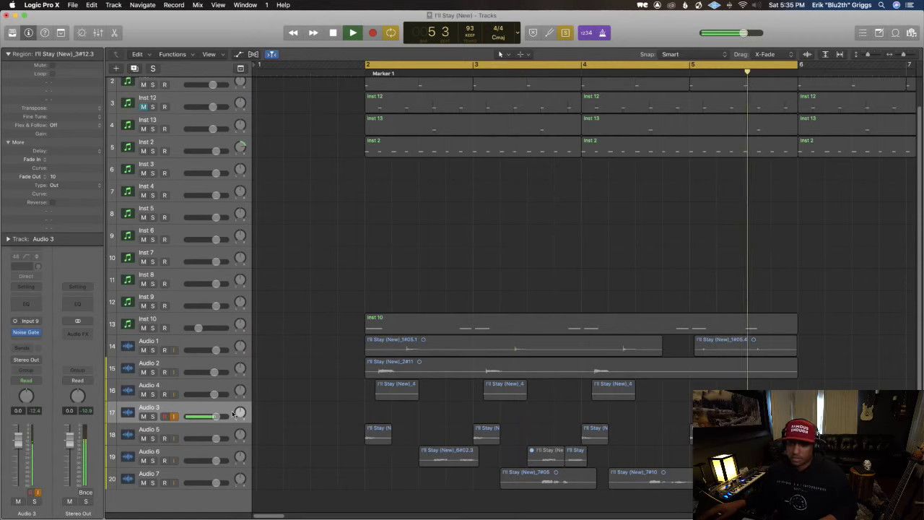
Step: Copy the Noise Gate from Audio 3 onto the Audio 5 channel strip and set its threshold to -23 dB
left_click(199, 431)
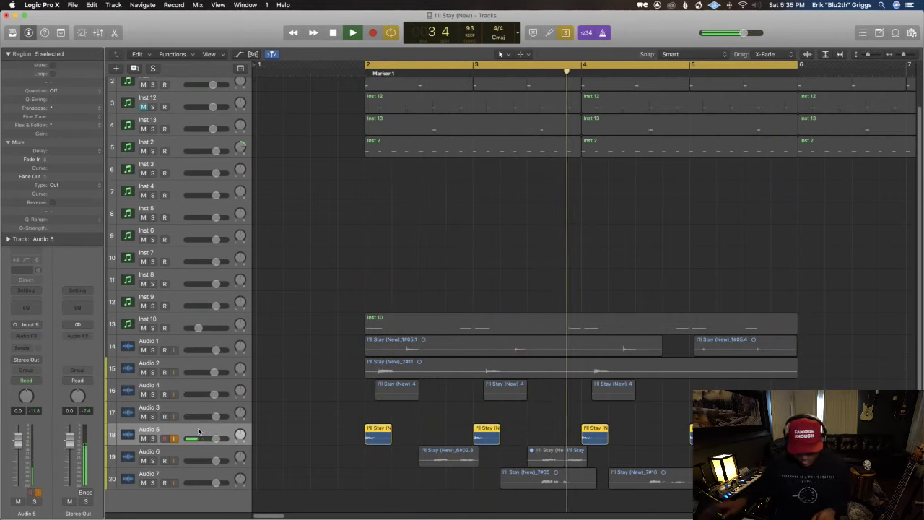
key("x")
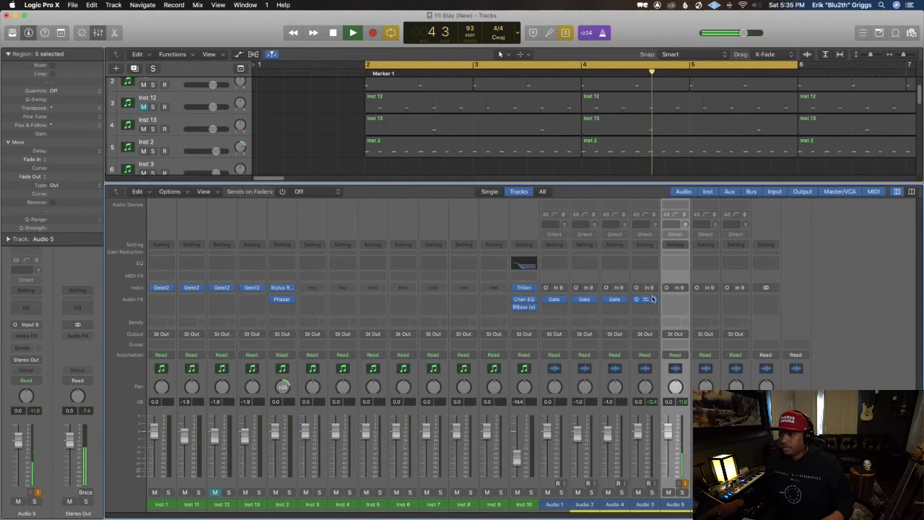
left_click_drag(653, 302, 669, 303)
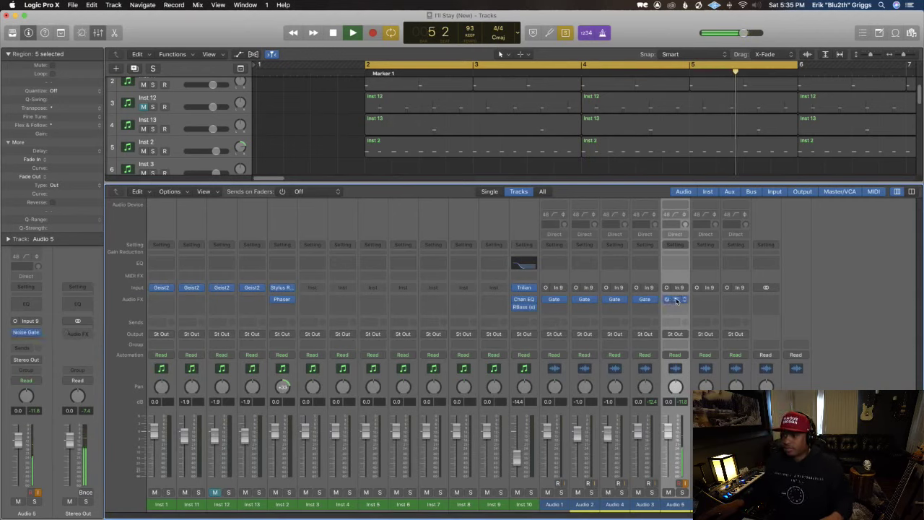
left_click(676, 300)
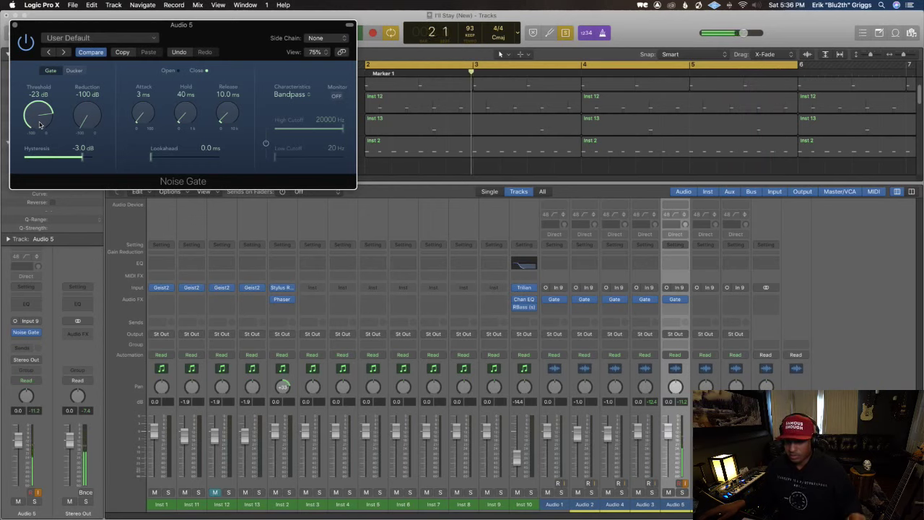
left_click(15, 26)
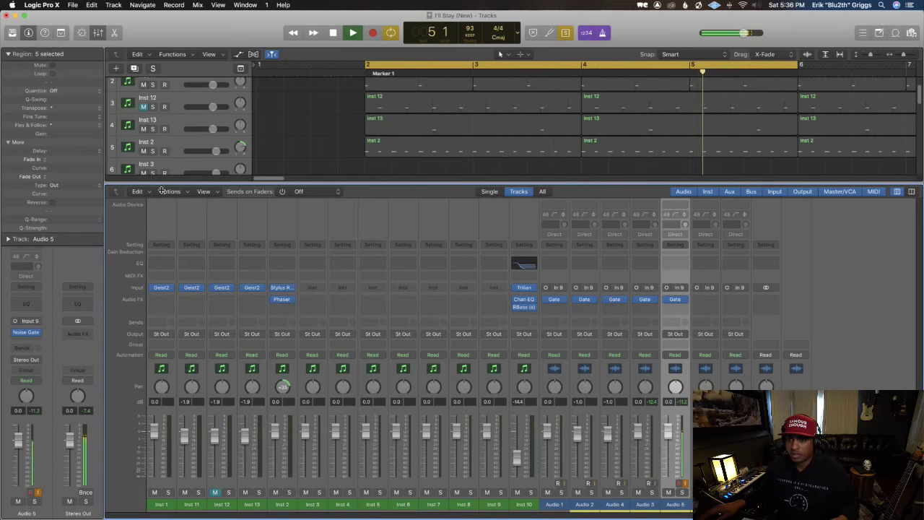
key("x")
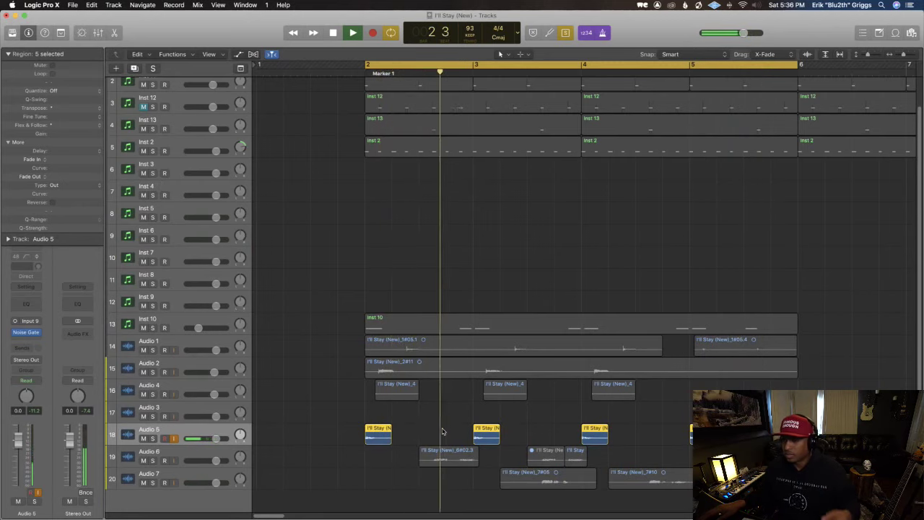
Step: Select the Audio 6 track and copy the Noise Gate onto its channel strip
left_click(180, 453)
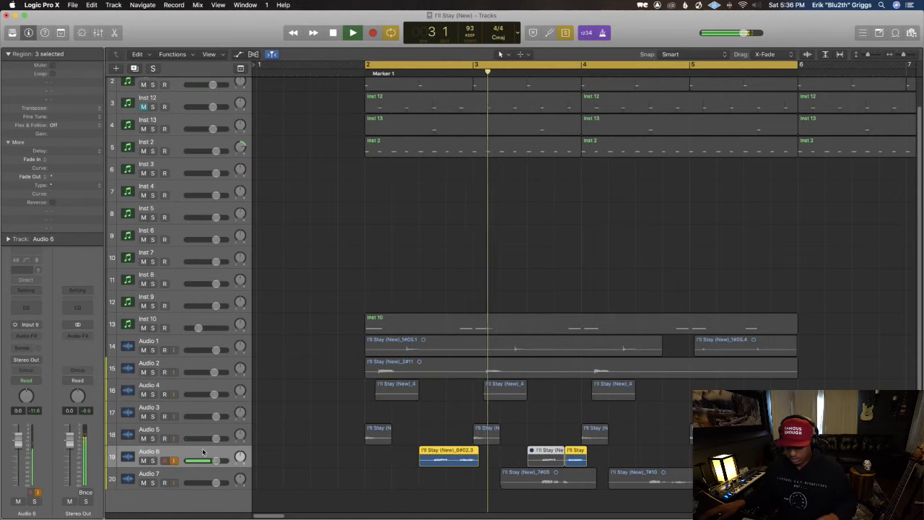
key("x")
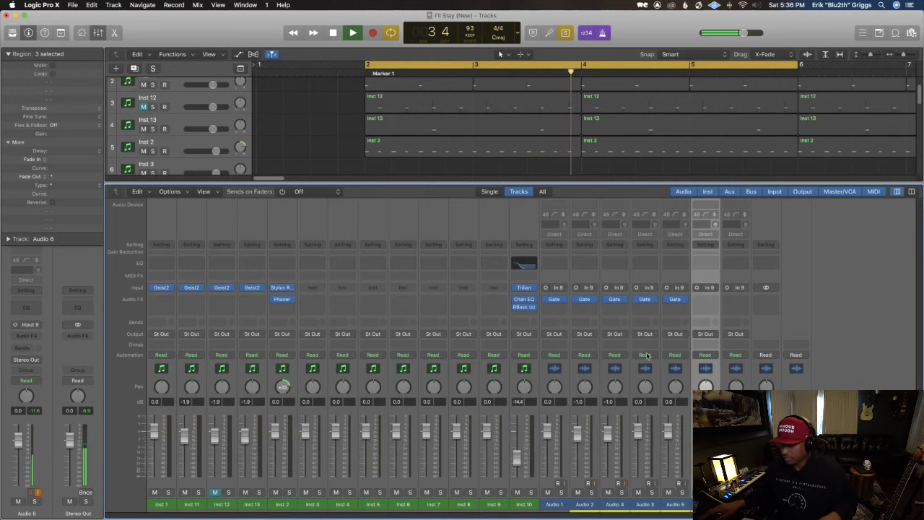
left_click(705, 299)
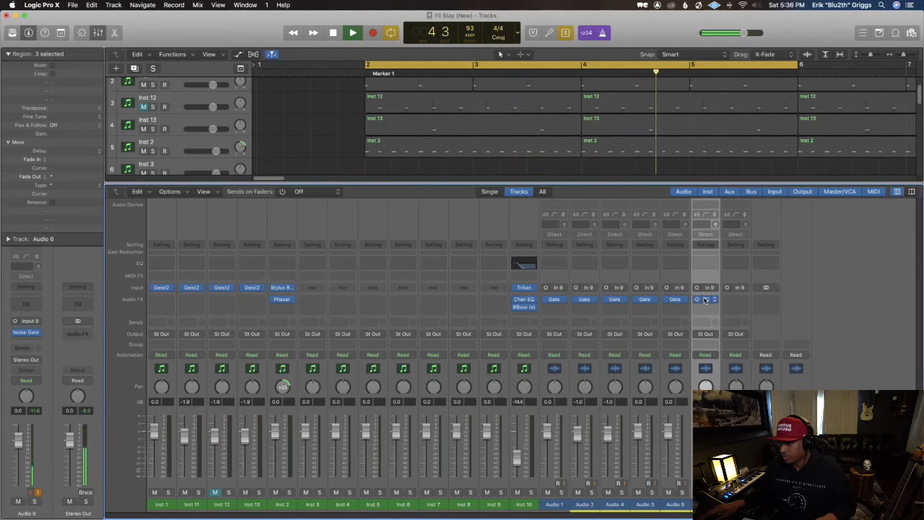
key("x")
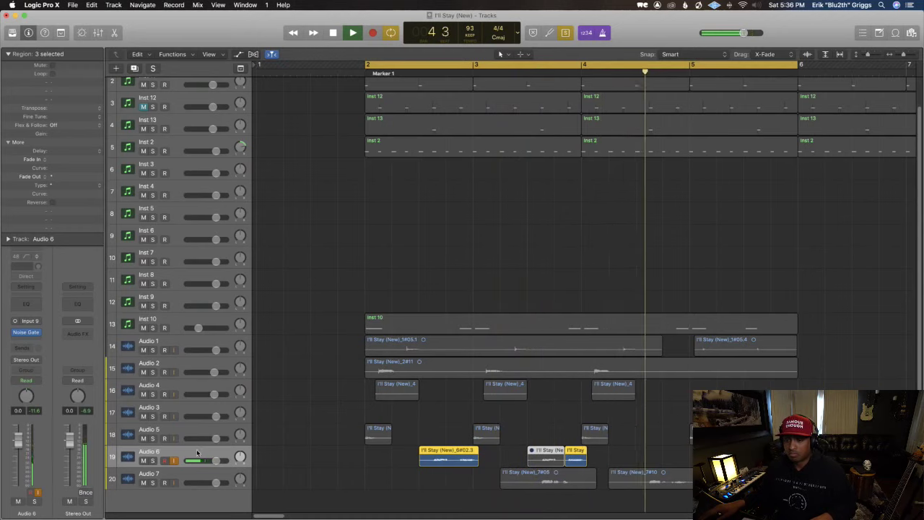
Step: Add a Channel EQ to Audio 6 and roll off its highs from about 5 kHz while looping positions 2 3 to 4 2
left_click(26, 304)
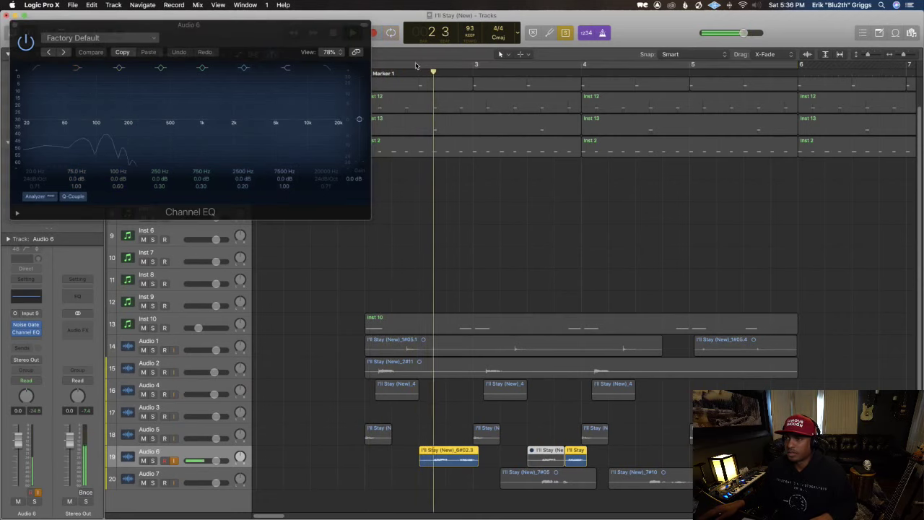
left_click_drag(420, 65, 608, 72)
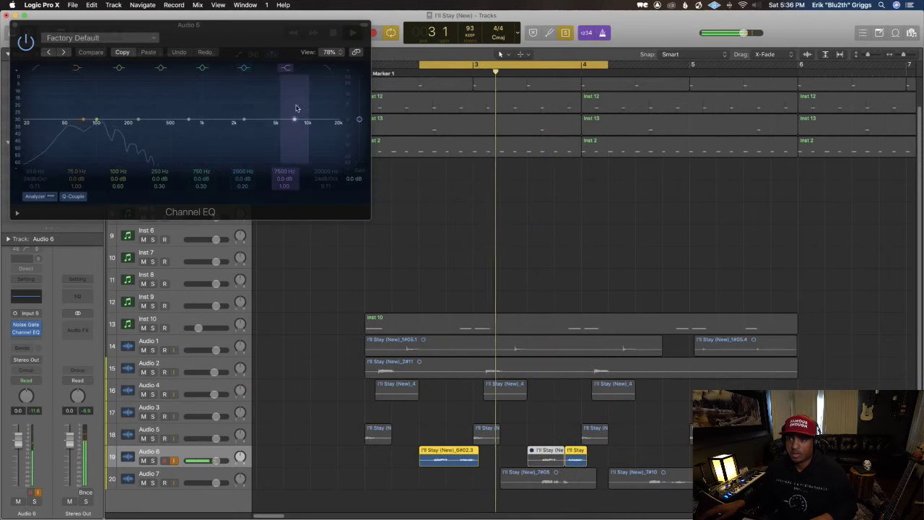
left_click(339, 130)
left_click_drag(339, 128, 279, 127)
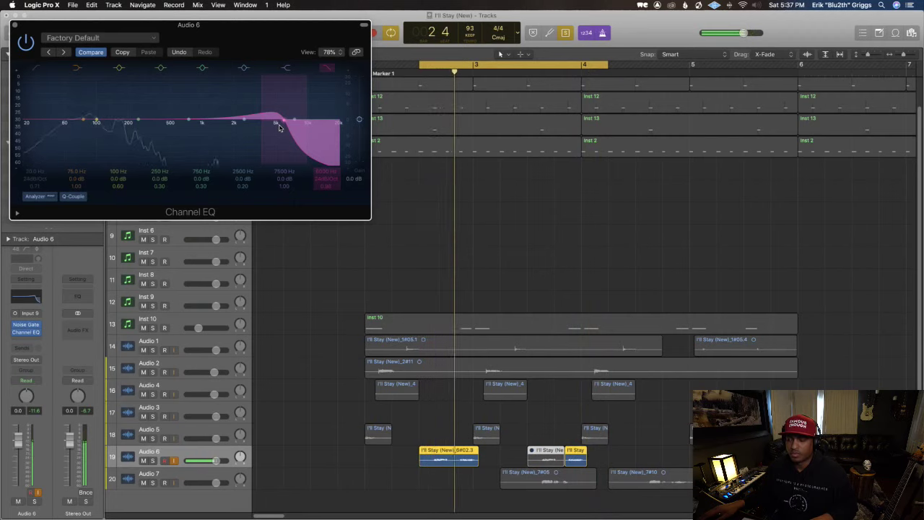
Step: Set the threshold of the Noise Gate on Audio 6 to -30 dB
left_click(26, 325)
left_click_drag(40, 143, 41, 115)
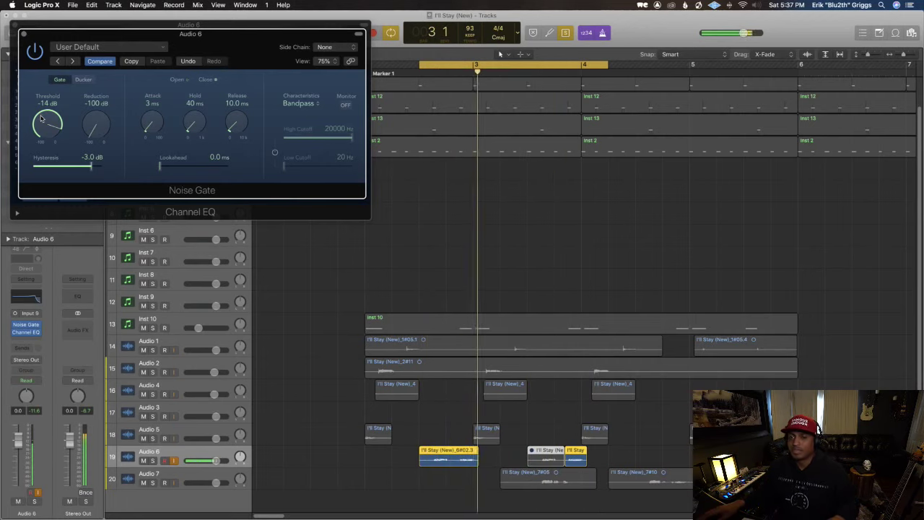
left_click_drag(41, 119, 43, 140)
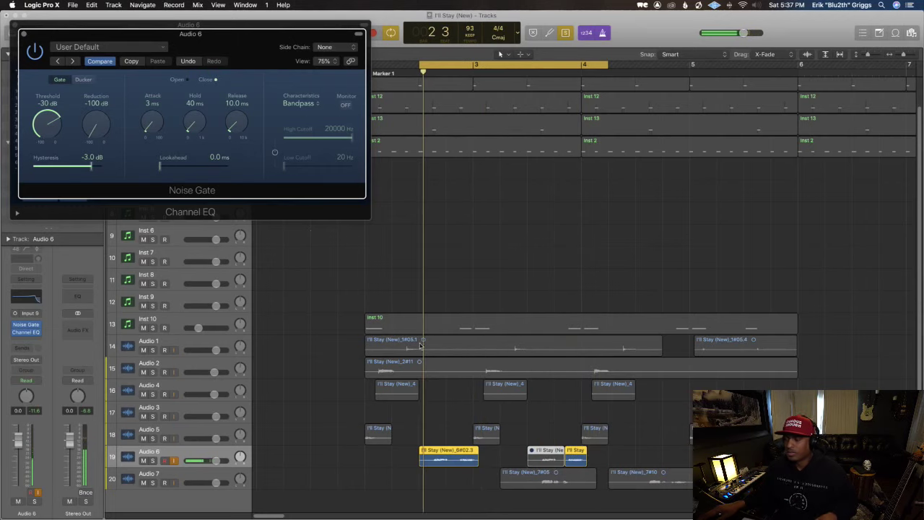
Step: Delete the ends of the Audio 6 regions that run past the start of bar 4 and the start of bar 3
left_click(595, 456)
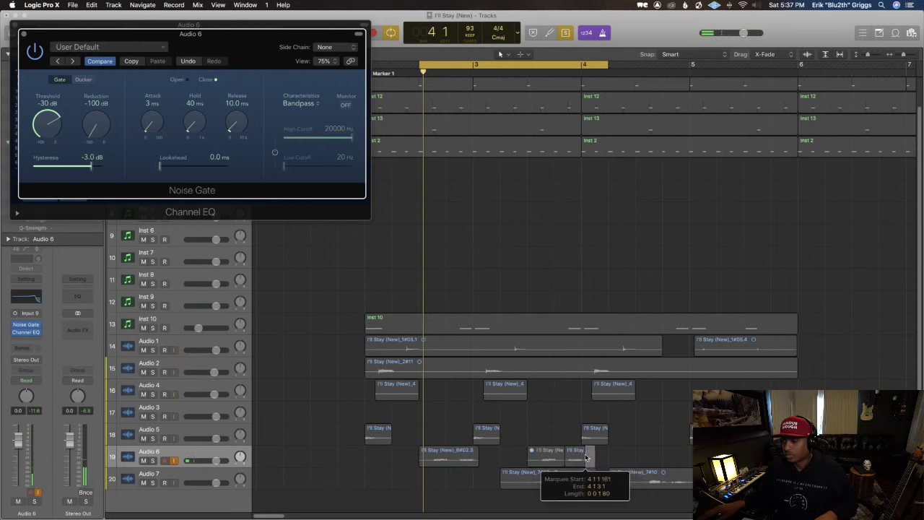
left_click_drag(583, 456, 587, 458)
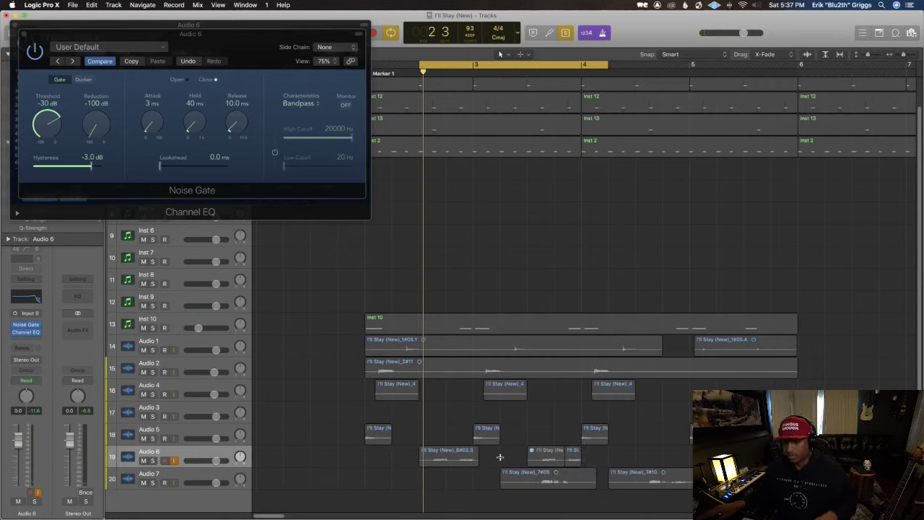
left_click_drag(500, 456, 472, 459)
key("Delete")
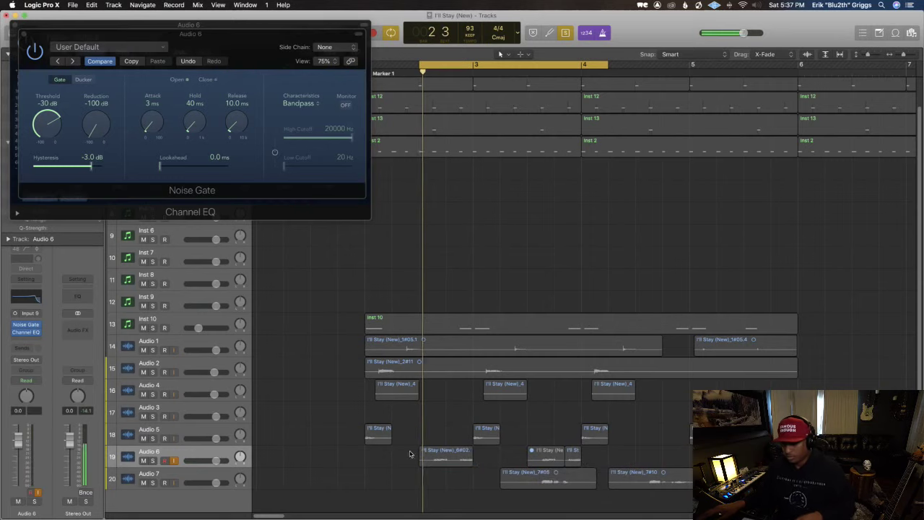
Step: Solo the Audio 6 regions and delete the stretch of the first region from just after 2 4 to 2 4 3
key("ctrl+s")
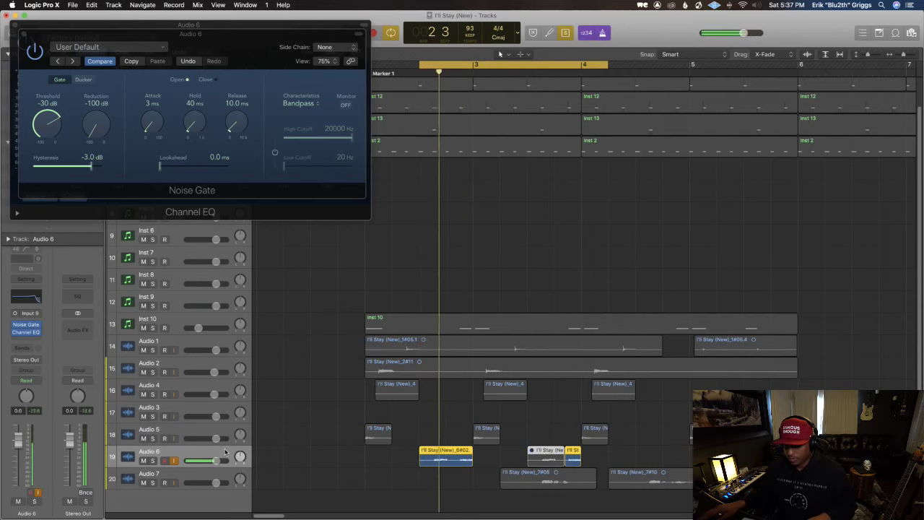
key("super+Right")
key("super+Right")
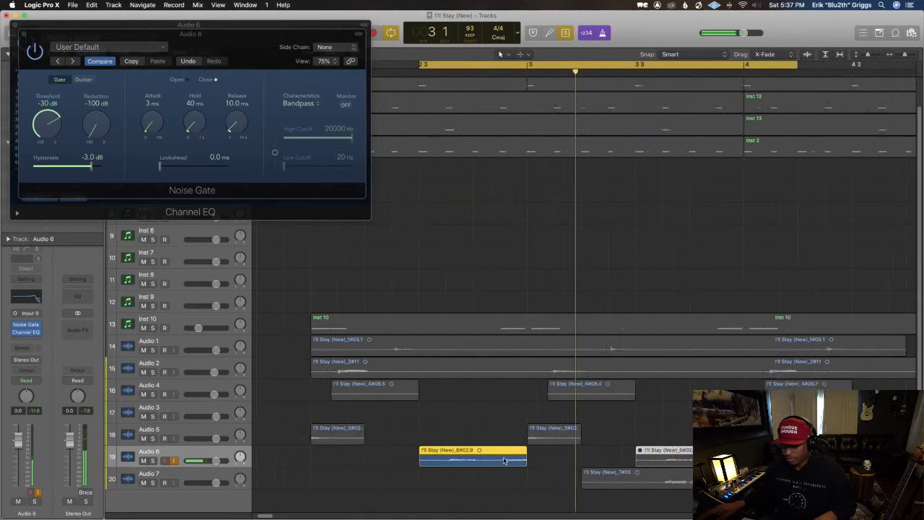
left_click_drag(537, 462, 582, 464)
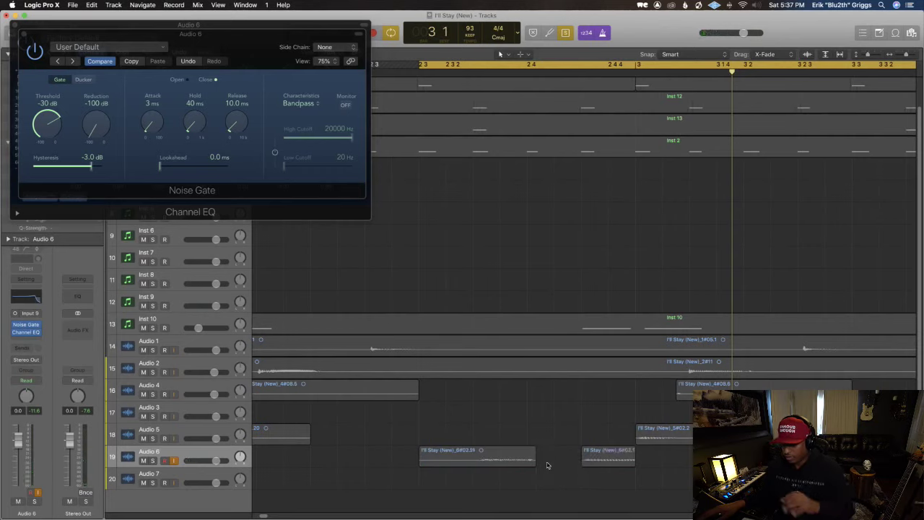
Step: Try to delete the start of the first Audio 6 region up to position 2 3 3, and undo the deletion
left_click_drag(404, 461, 473, 459)
key("Delete")
left_click(227, 453)
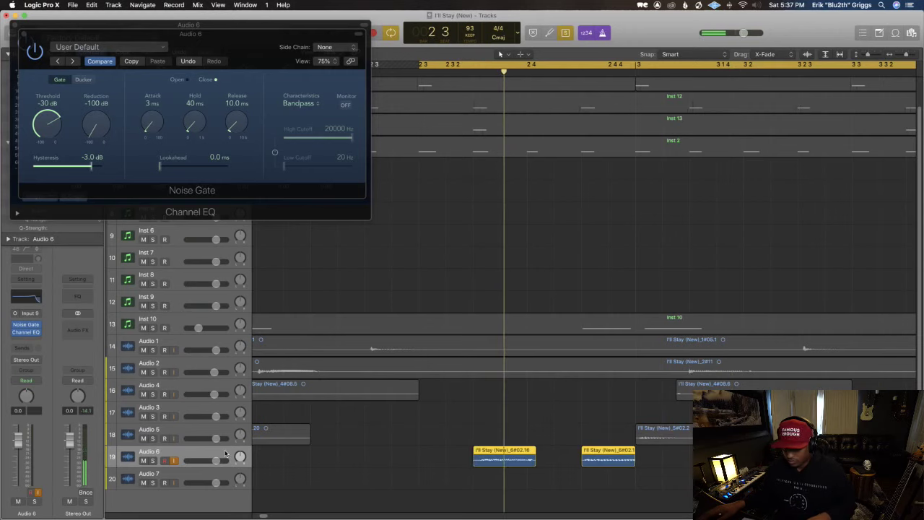
key("super+z")
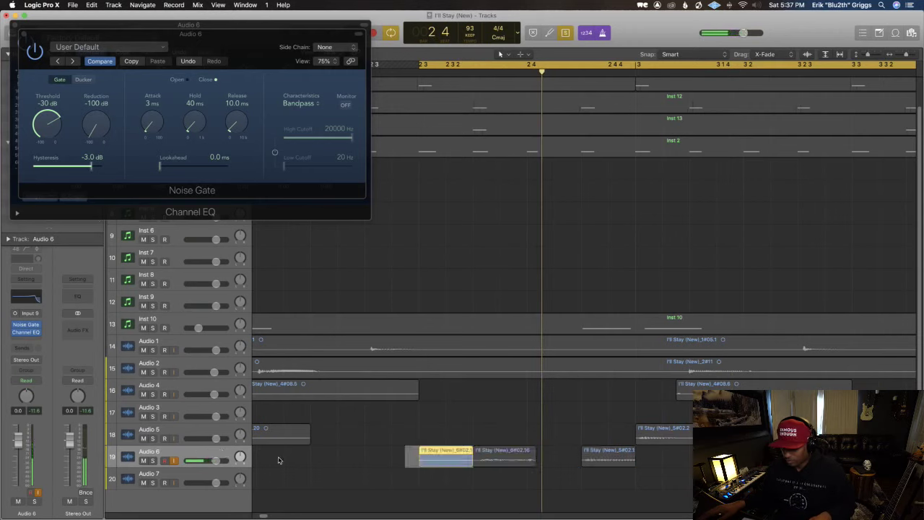
key("super+z")
key("super+z")
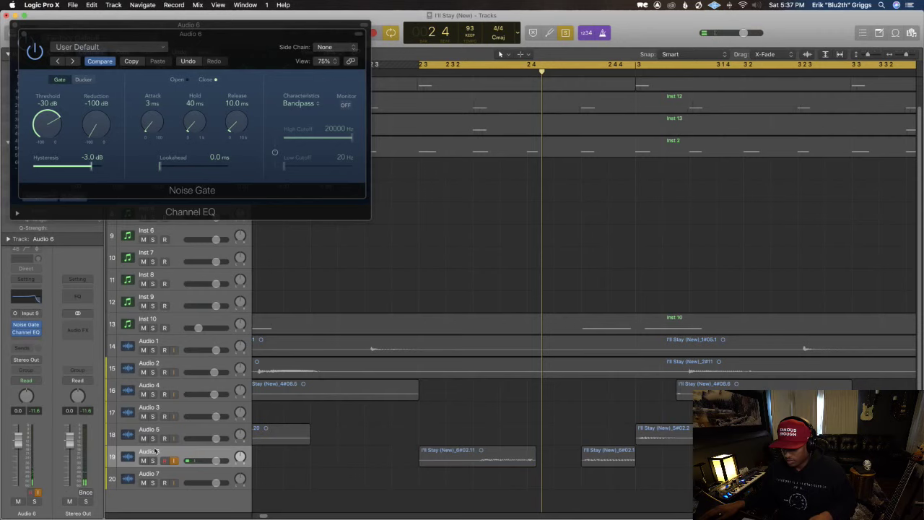
Step: Extend the end of the short second Audio 6 region slightly past the start of bar 3 and reselect the track's regions
left_click(185, 446)
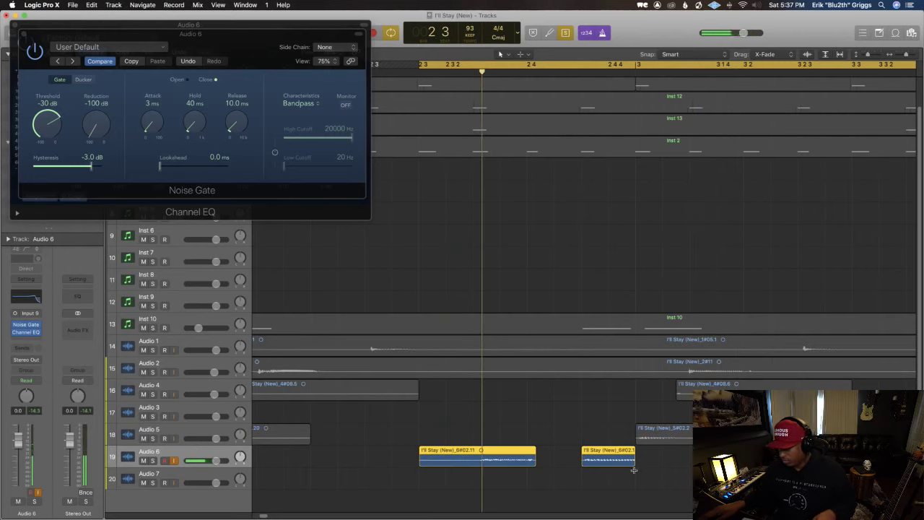
left_click_drag(634, 470, 671, 463)
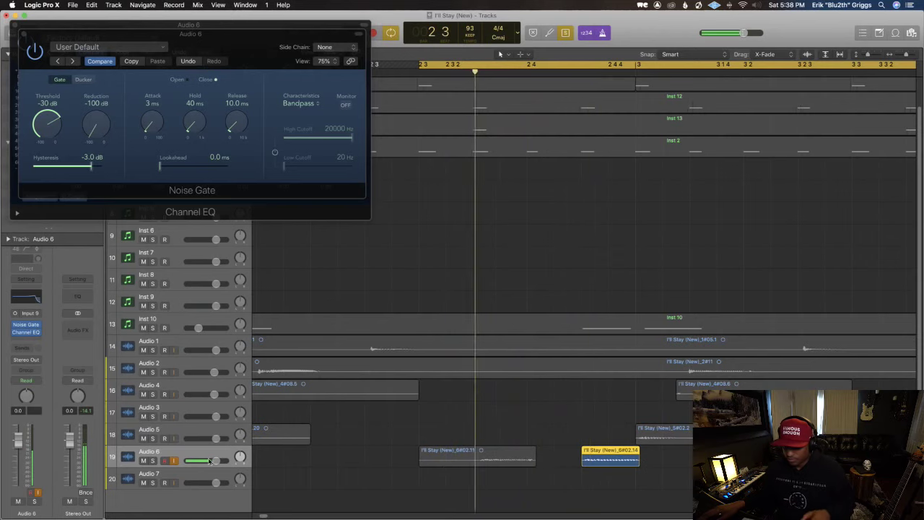
left_click(194, 453)
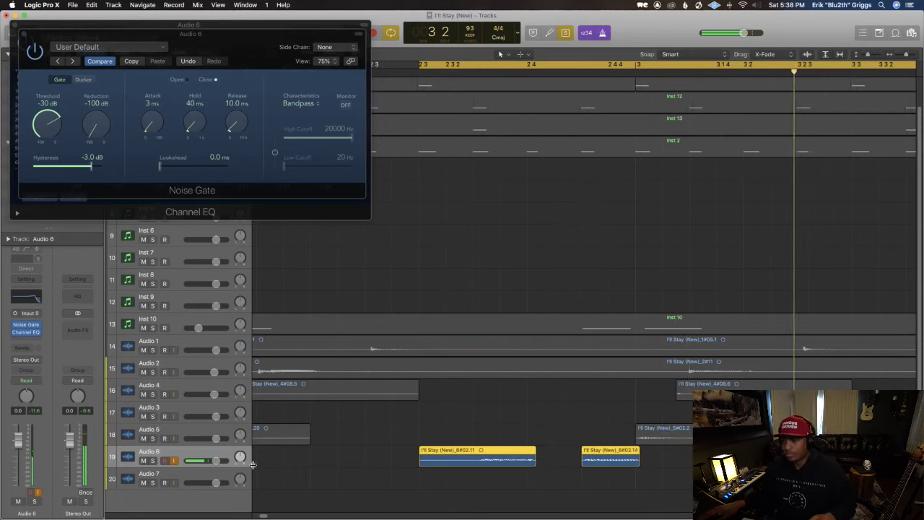
Step: Assign the Fade Tool as the secondary tool and add a short fade-out at the end of the short second Audio 6 region
left_click(527, 56)
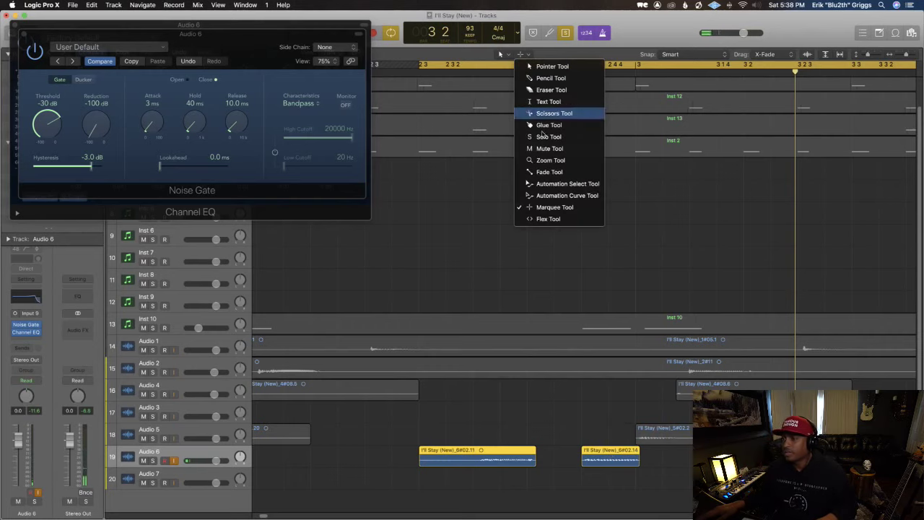
left_click(549, 172)
left_click(645, 460)
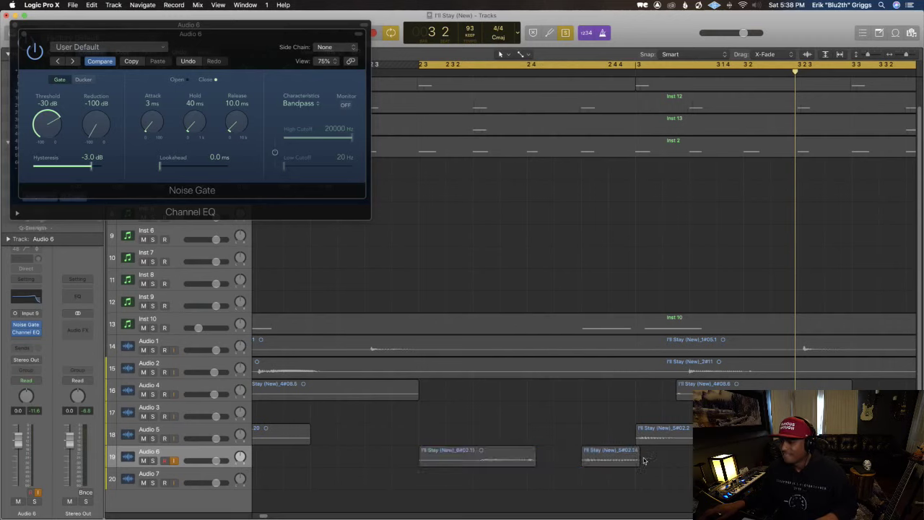
key("space")
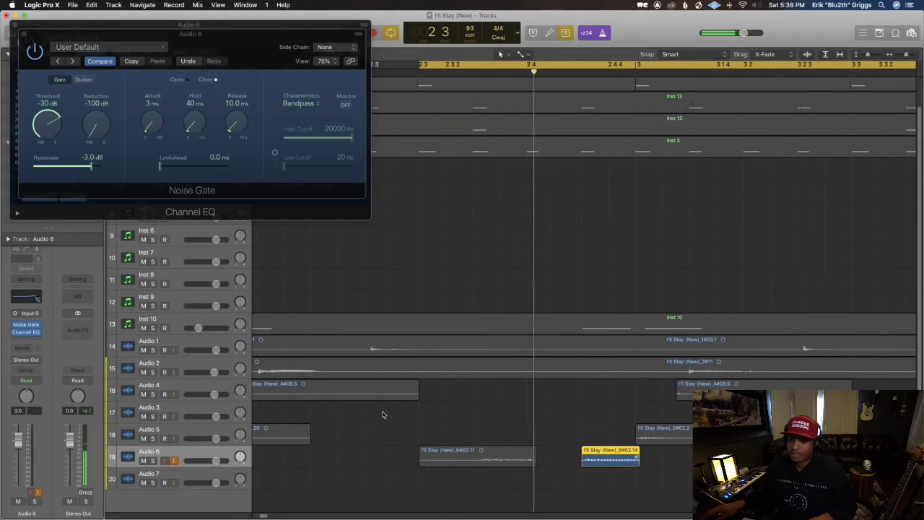
left_click_drag(657, 463, 589, 417)
key("space")
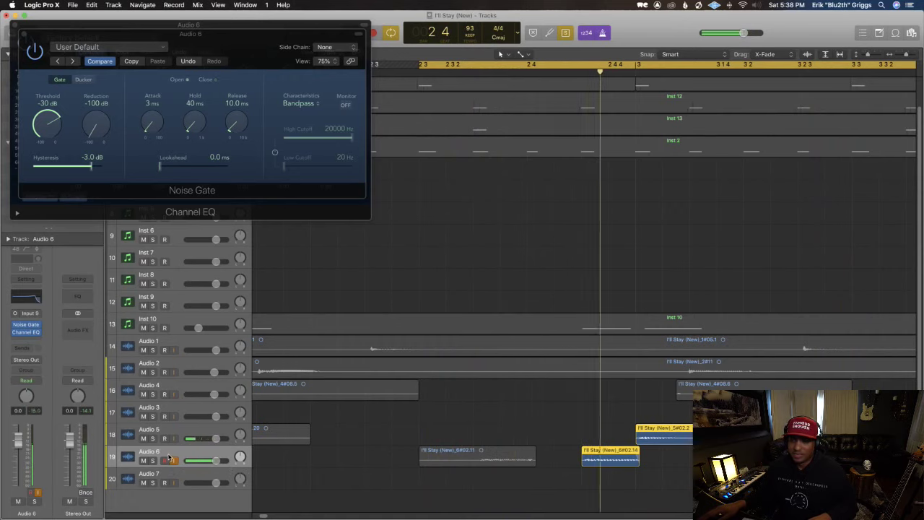
Step: Turn off solo and play the edited Audio 6 regions together with all tracks
key("ctrl+s")
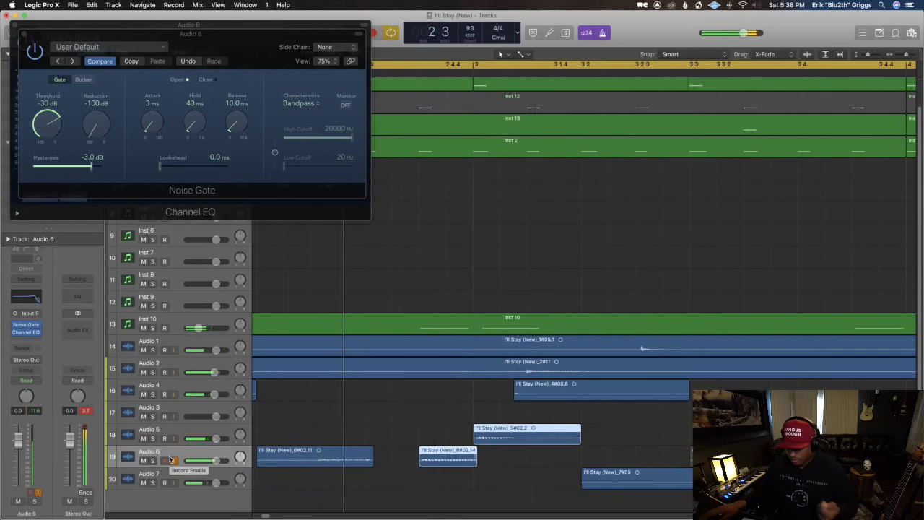
key("super+Left")
key("super+Left")
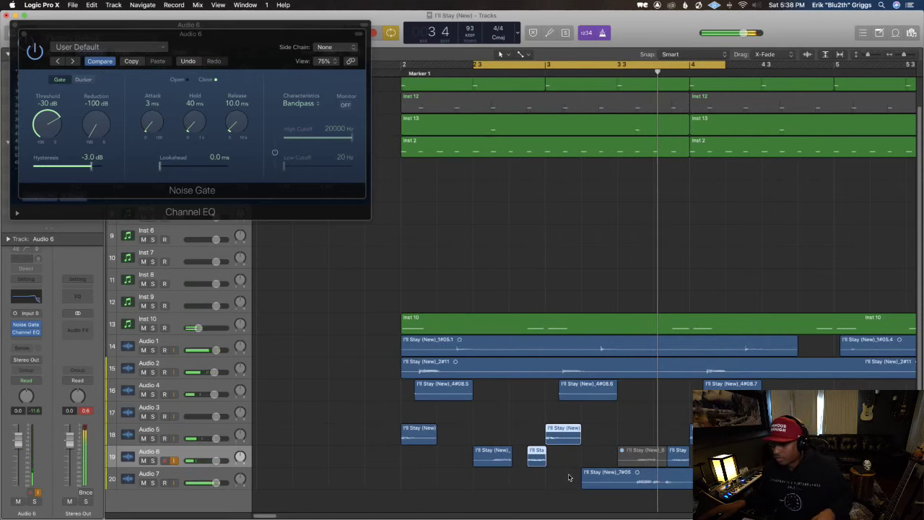
Step: Clear the region selection and assign the Marquee Tool as the secondary tool
left_click(619, 483)
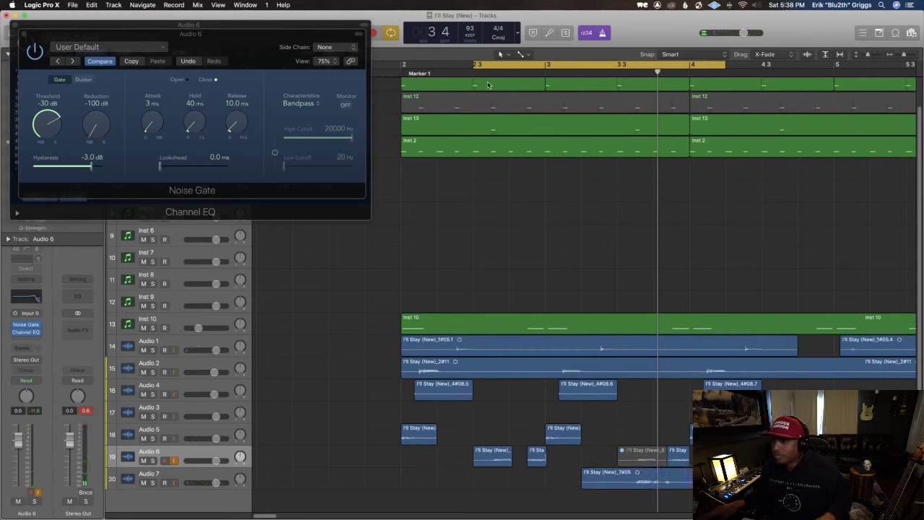
left_click(520, 54)
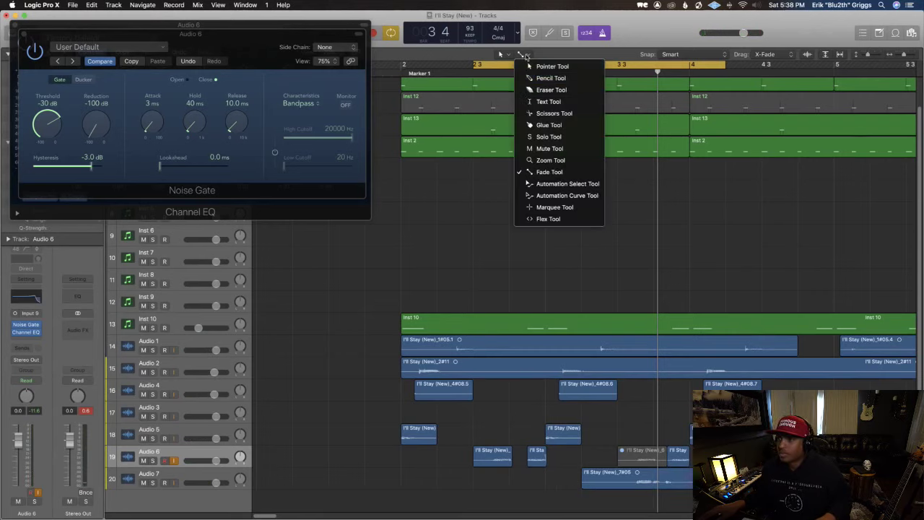
left_click(549, 219)
left_click(528, 55)
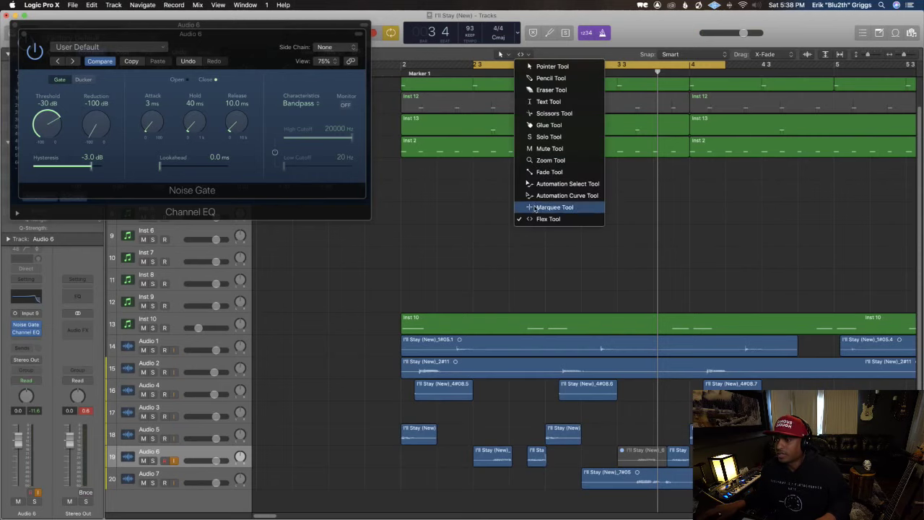
left_click(542, 208)
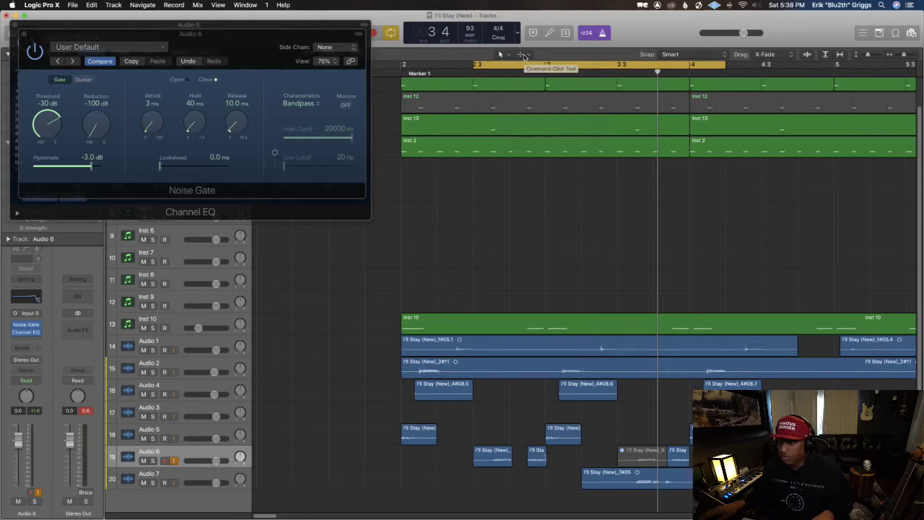
Step: Delete the opening part of the first Audio 7 region with a marquee selection reaching slightly past position 3 3
left_click(553, 328)
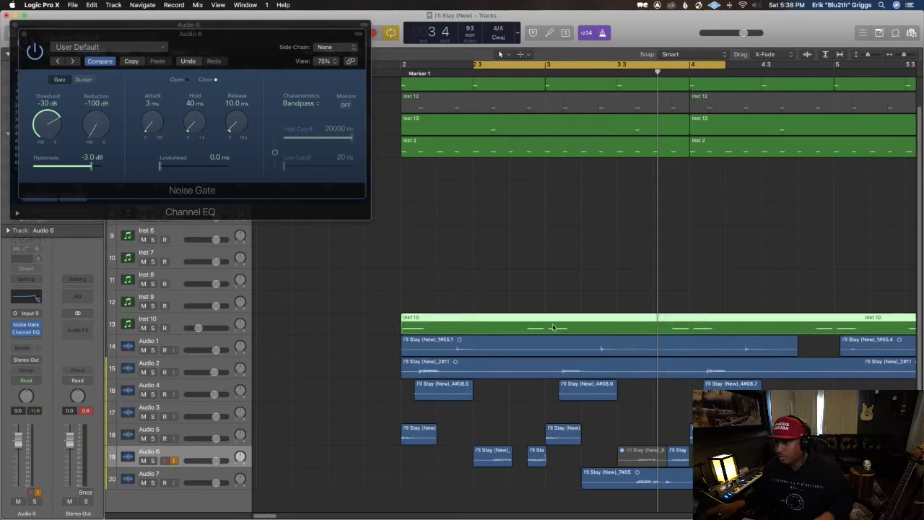
left_click(553, 352)
left_click(553, 369)
left_click(557, 432)
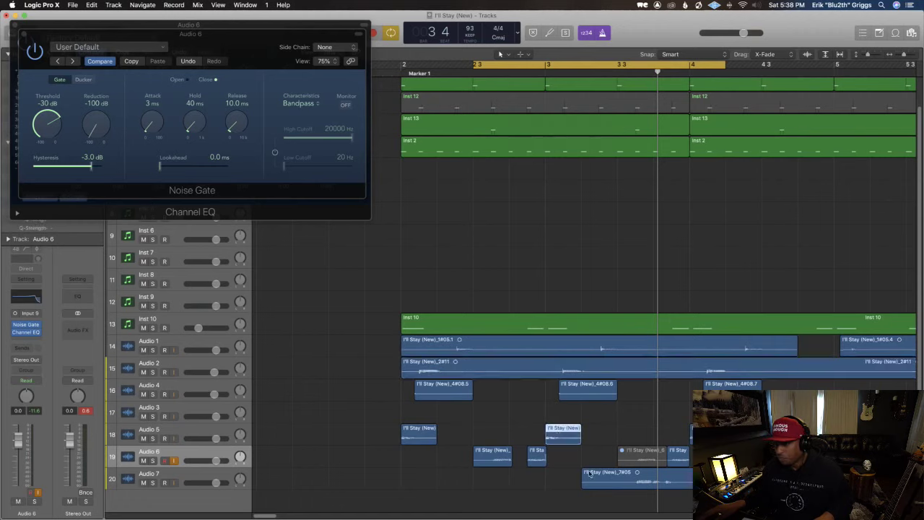
left_click(615, 485)
left_click(574, 482)
left_click(608, 483)
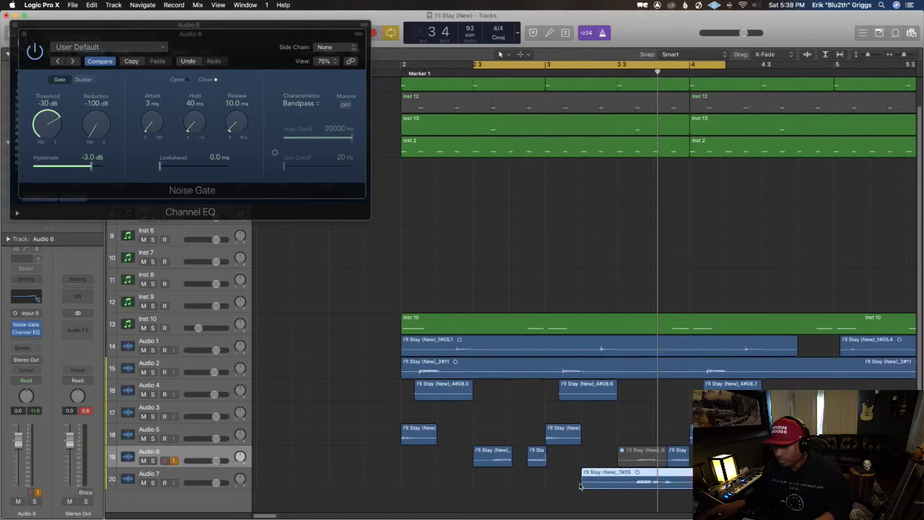
left_click_drag(581, 487, 634, 488)
key("Delete")
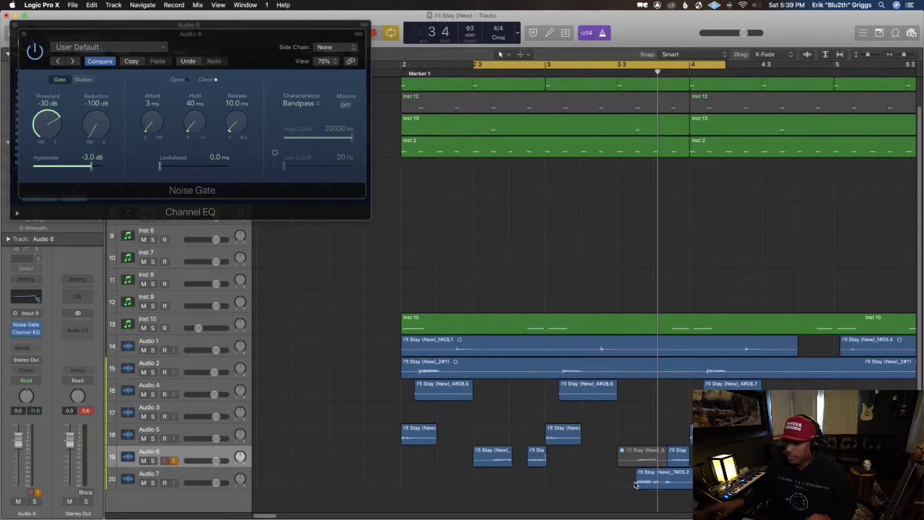
Step: Delete the tail of the first Audio 7 region just before bar 4 during playback, and set the cycle range to bars 2 to 6
key("space")
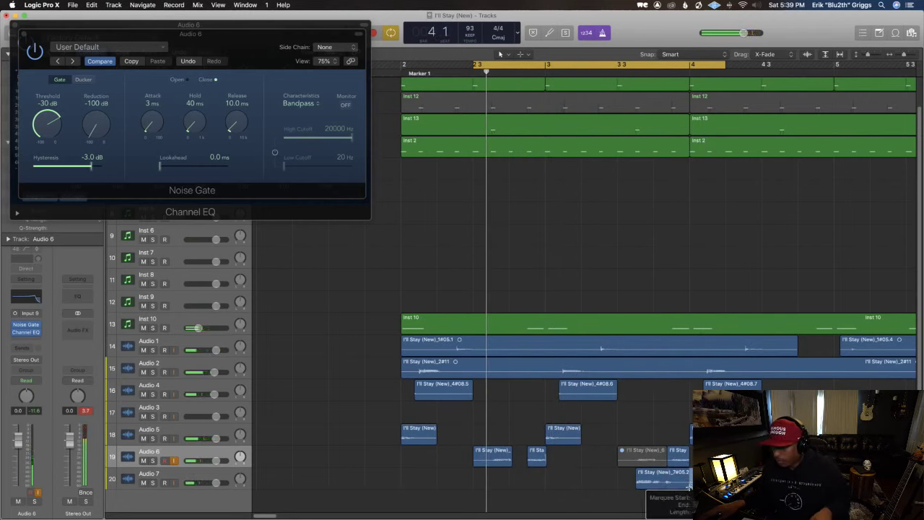
left_click_drag(676, 488, 676, 488)
key("Delete")
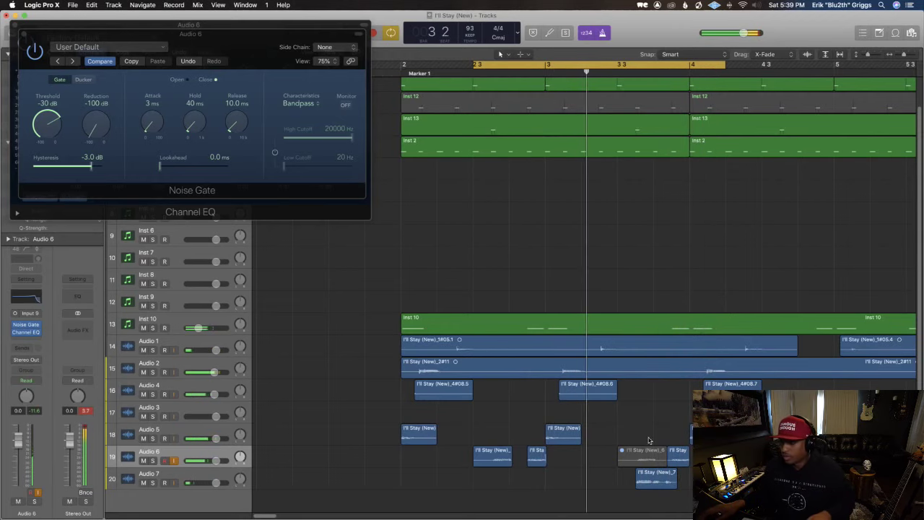
left_click_drag(404, 64, 856, 93)
Step: Insert a Noise Gate on the Audio 7 channel in the mixer and solo the track's regions
left_click(207, 477)
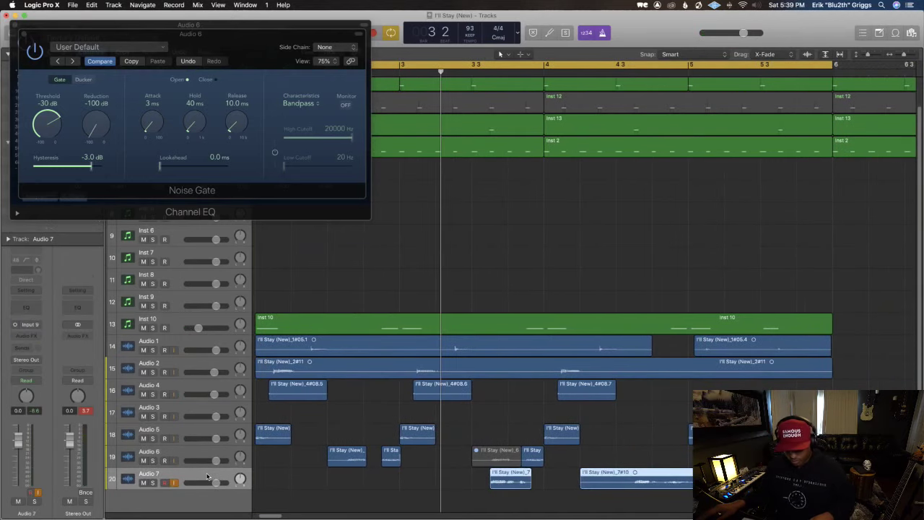
key("x")
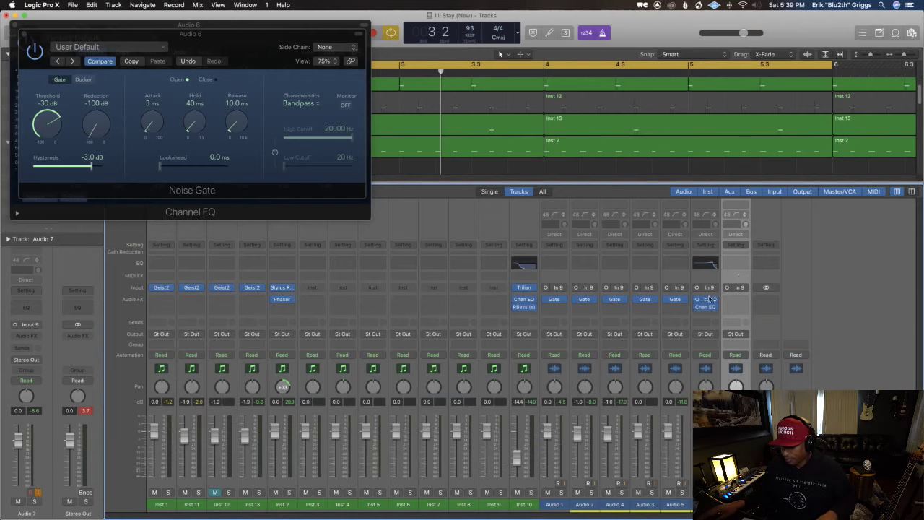
left_click_drag(731, 299, 733, 303)
left_click(735, 301)
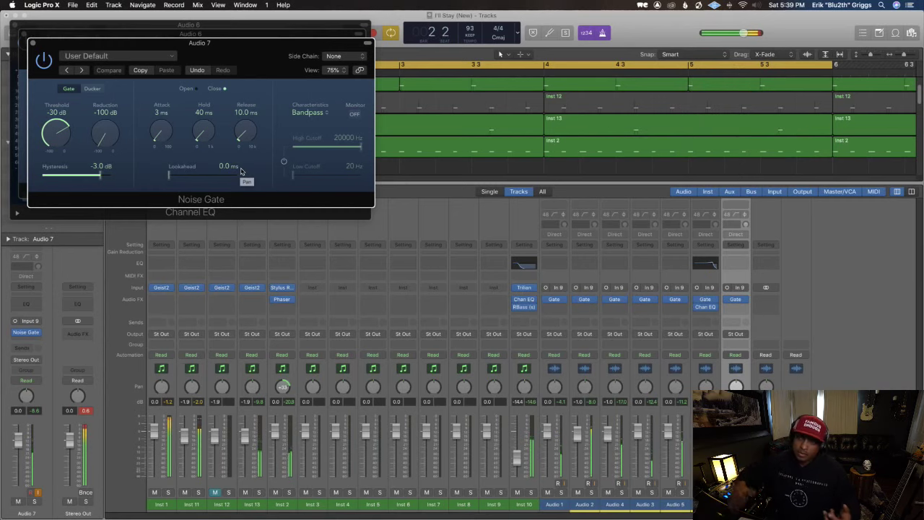
key("ctrl+s")
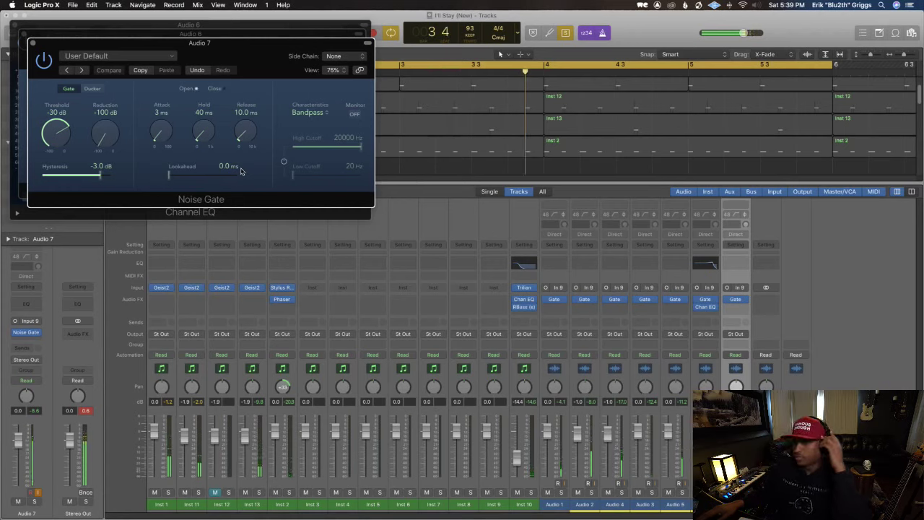
Step: Raise the threshold of the Audio 6 Noise Gate to -15 dB while replaying from bar 4
left_click(734, 299)
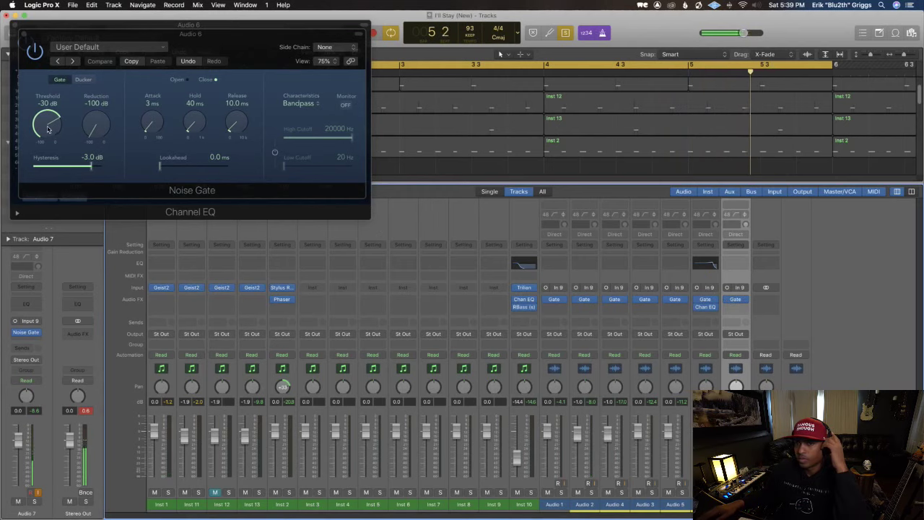
left_click_drag(47, 129, 45, 122)
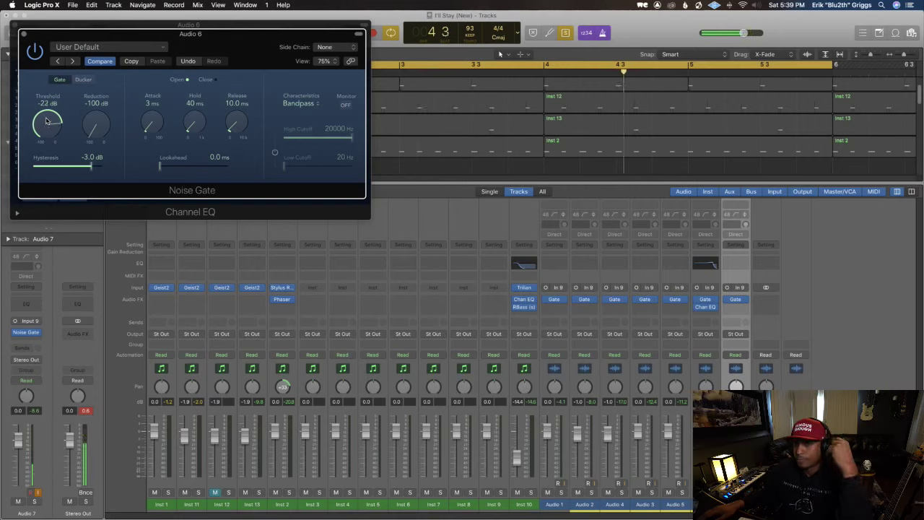
left_click_drag(46, 121, 46, 117)
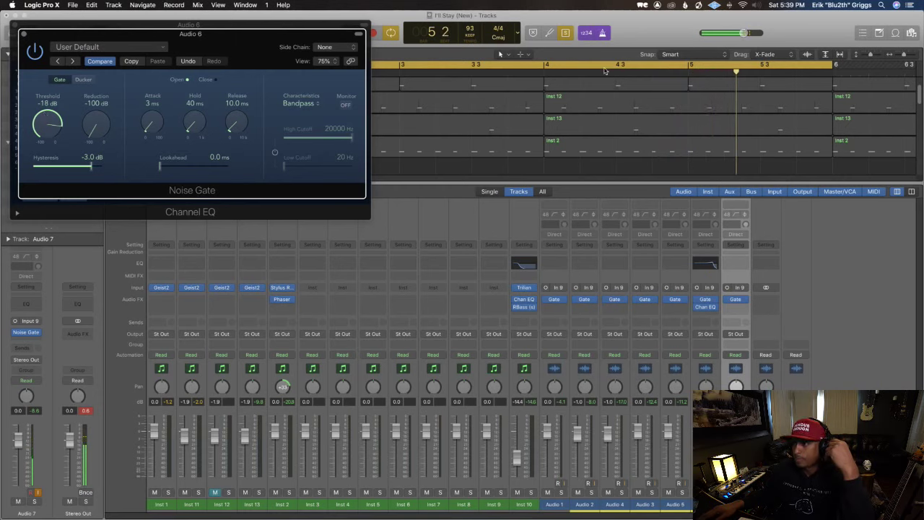
left_click(546, 73)
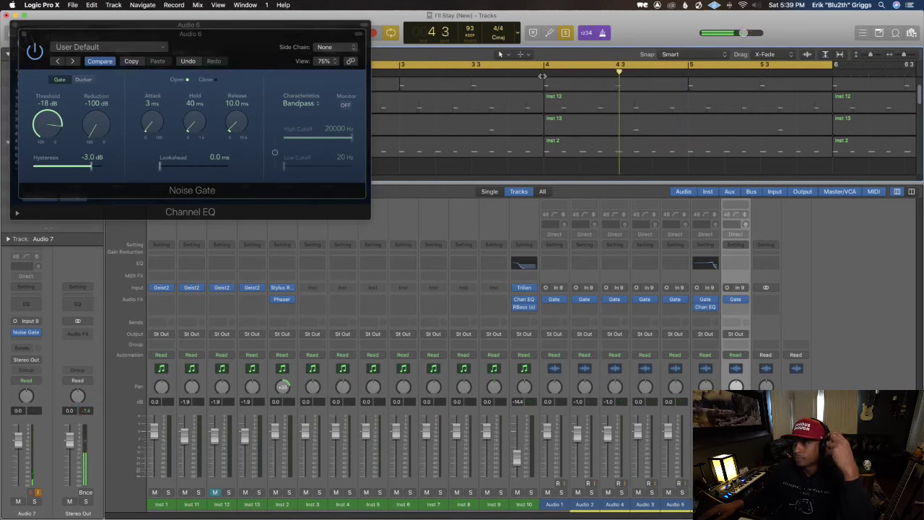
left_click(544, 73)
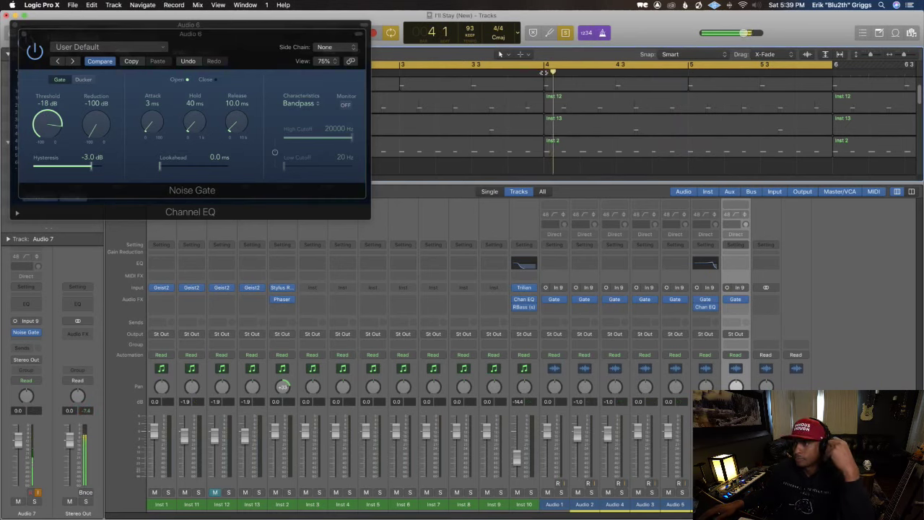
left_click_drag(52, 131, 52, 128)
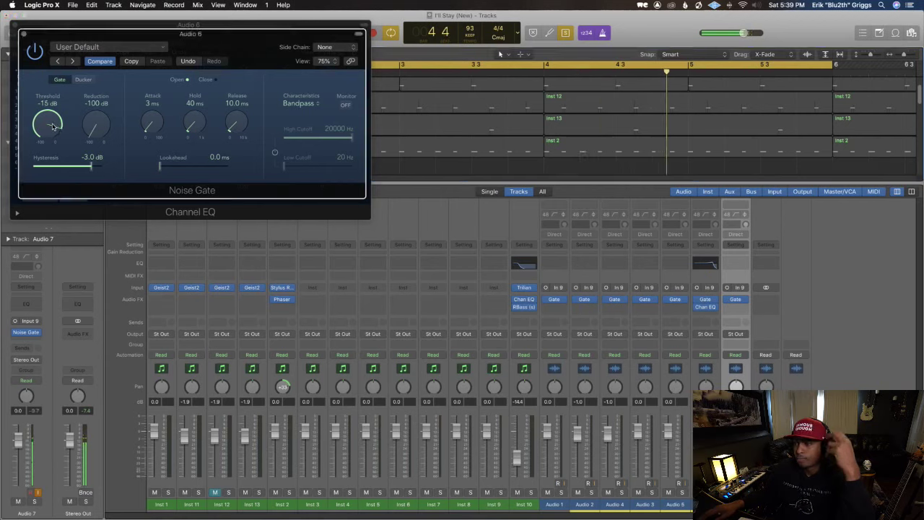
Step: Reopen the Audio 7 Noise Gate below the Audio 6 one and set the Audio 6 gate's threshold to -22 dB
left_click(735, 299)
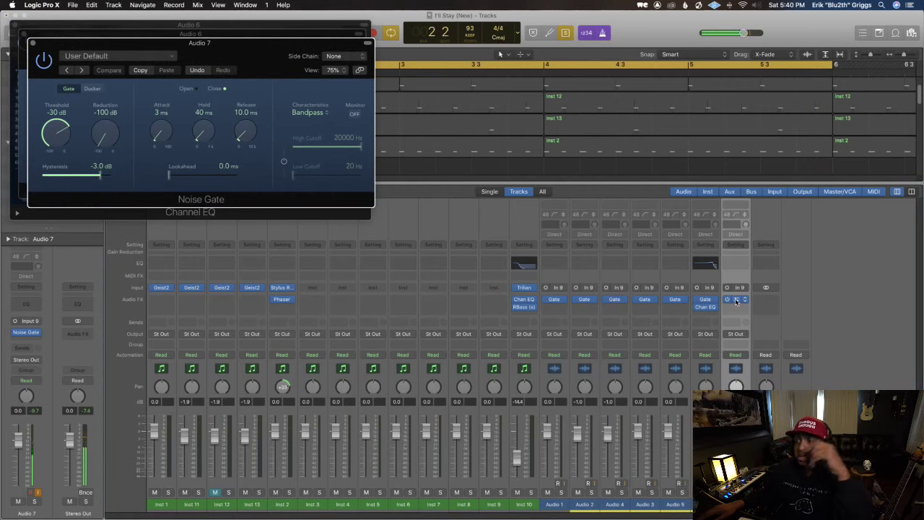
left_click_drag(93, 38, 142, 215)
left_click_drag(46, 134, 45, 142)
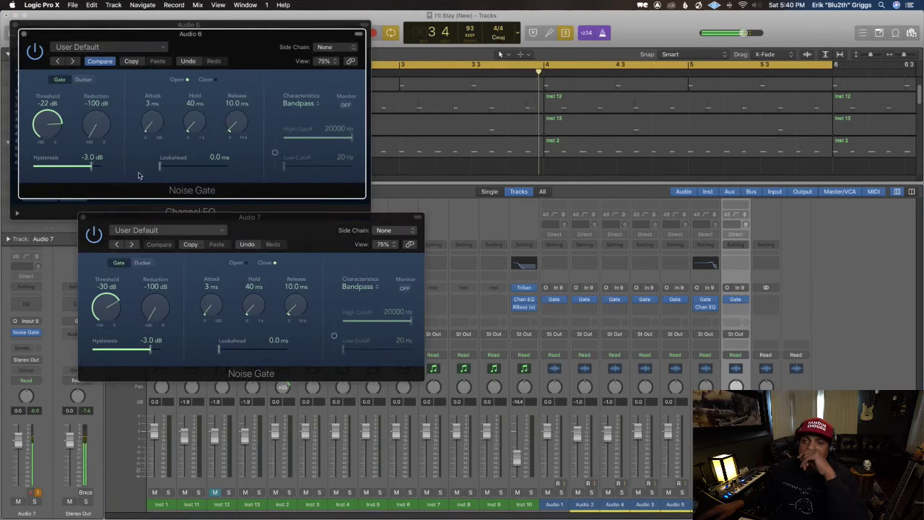
Step: Set the Audio 7 Noise Gate threshold to -23 dB while looping bars 3 to 6
left_click_drag(107, 307, 112, 299)
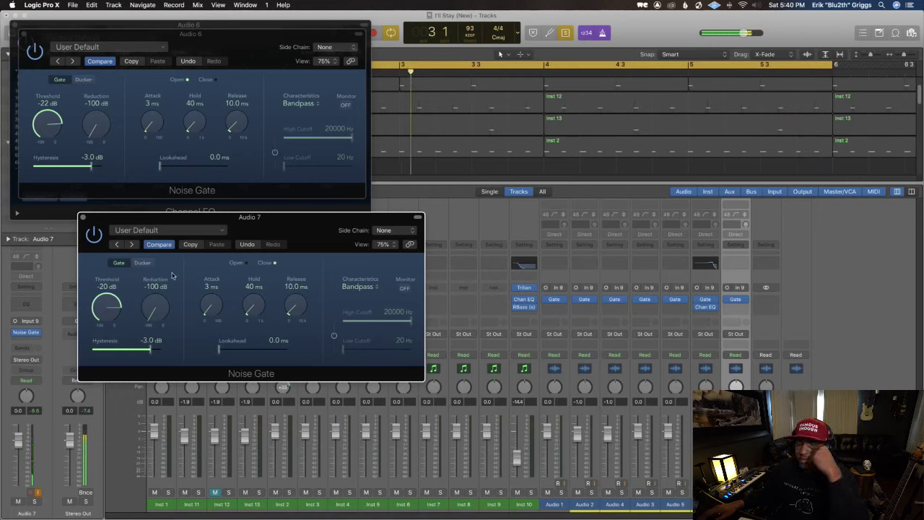
left_click(420, 65)
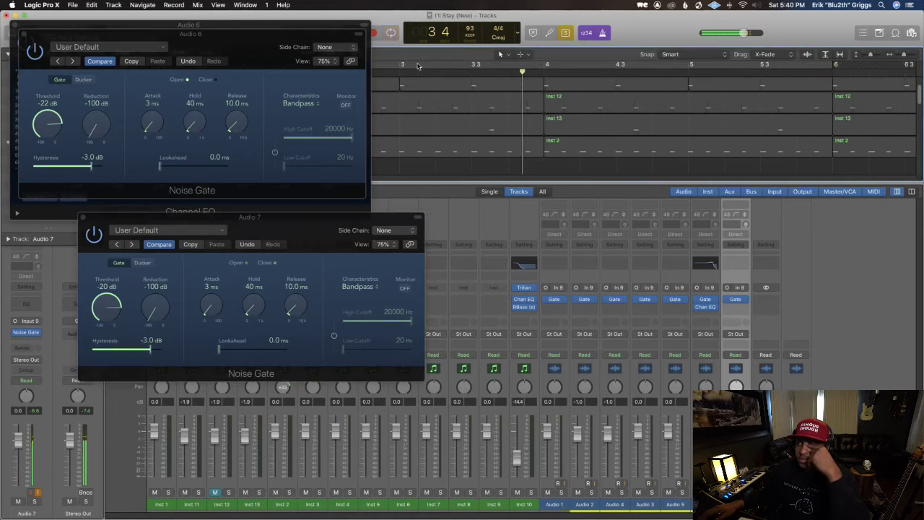
mouse_move(401, 65)
left_mouse_down()
mouse_move(737, 67)
mouse_move(745, 87)
left_mouse_up()
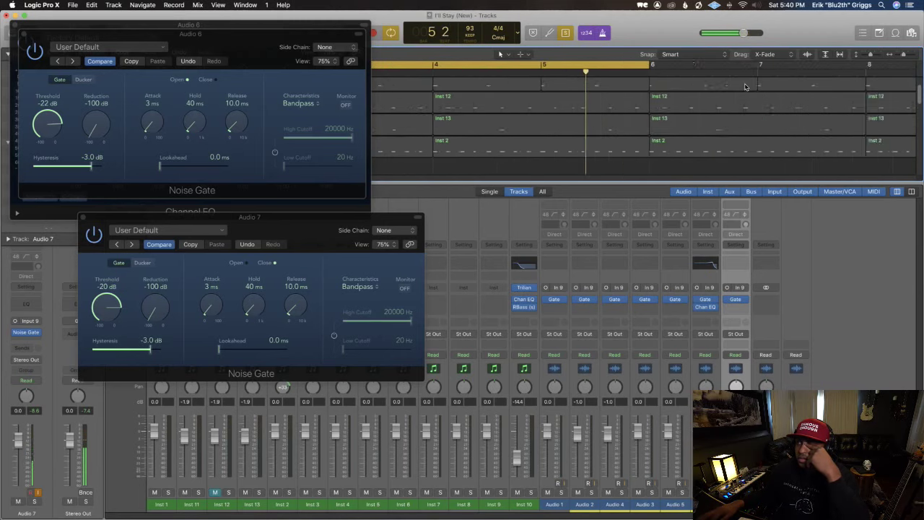
key("super+Left")
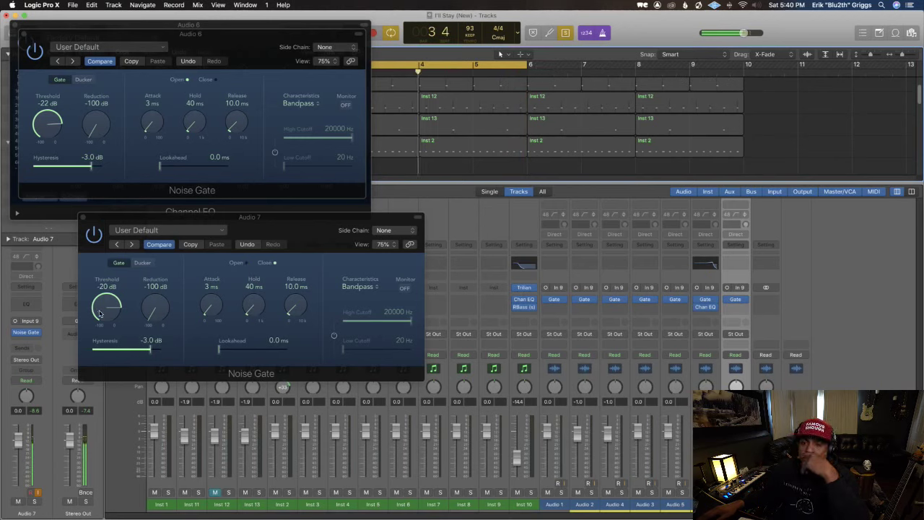
left_click_drag(100, 313, 103, 316)
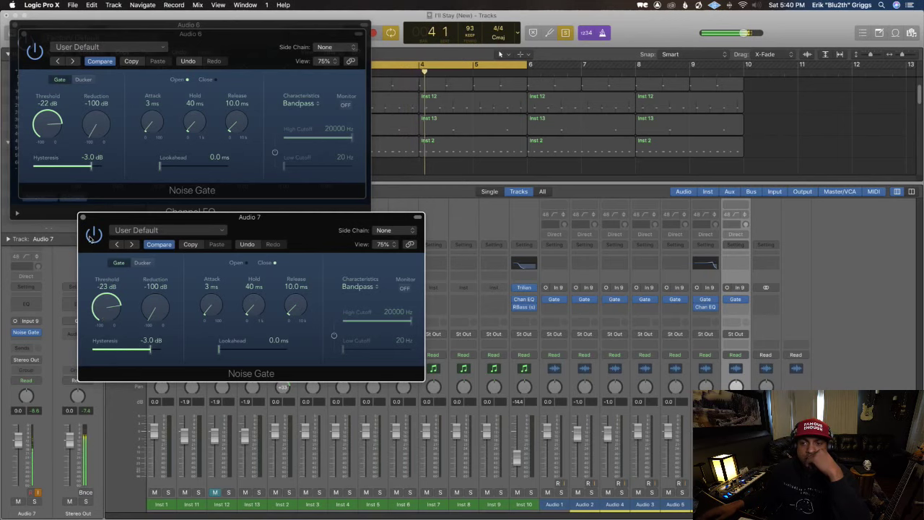
Step: Close all open plug-in windows and hide the mixer
left_click(24, 35)
left_click(16, 27)
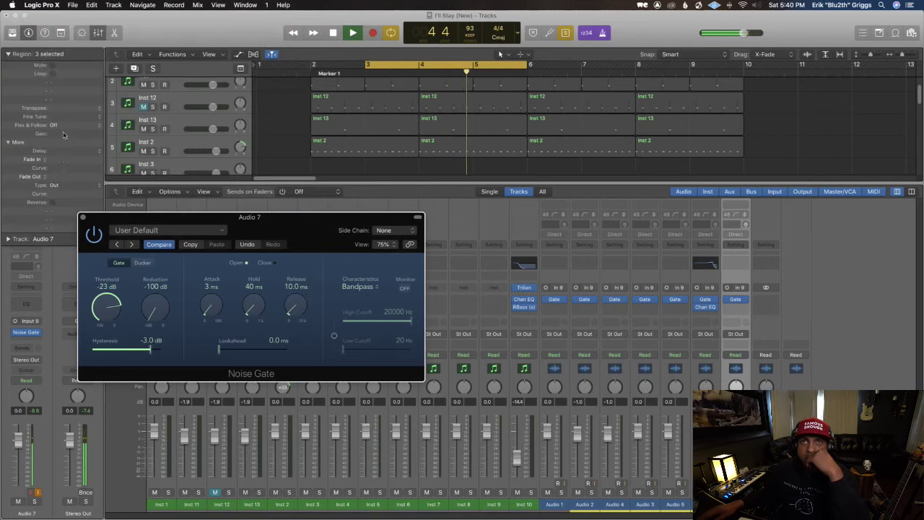
left_click(83, 218)
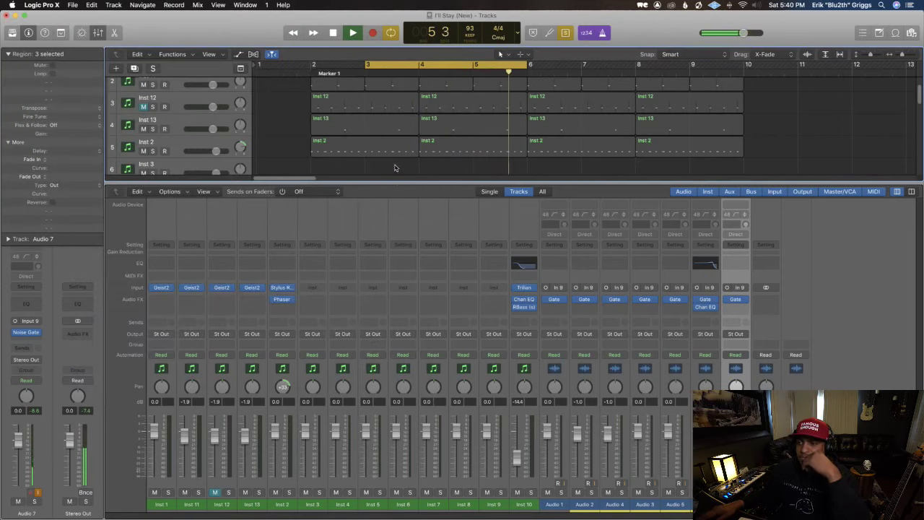
key("x")
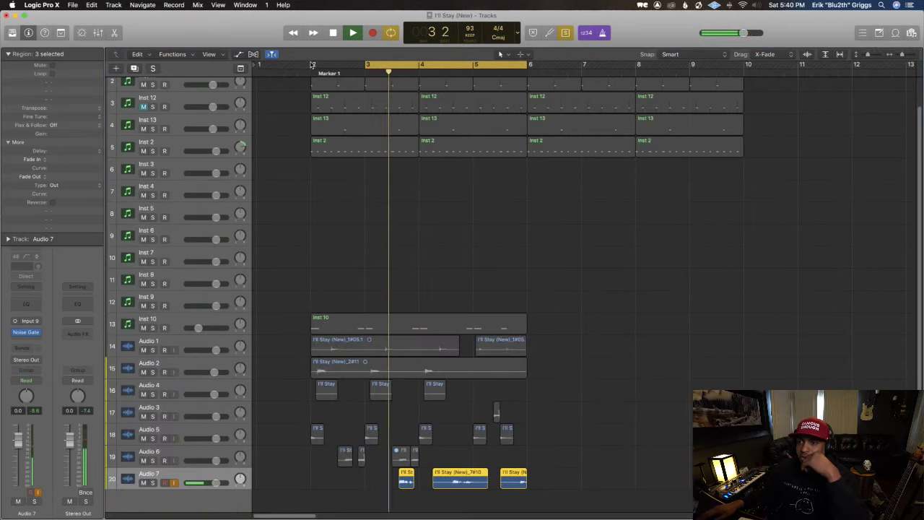
Step: Set the cycle range to bars 2 to 6, deselect the regions and play all tracks without solo
left_click_drag(313, 65, 526, 70)
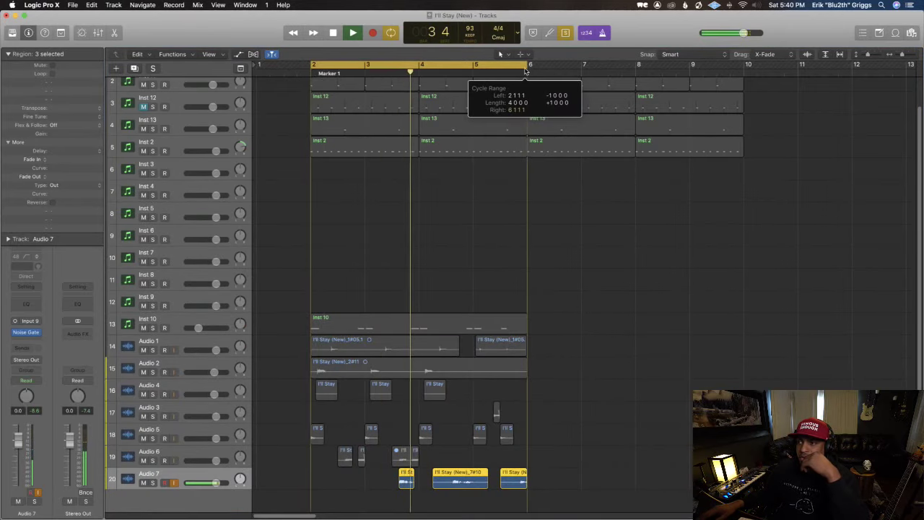
left_click(585, 419)
key("space")
key("space")
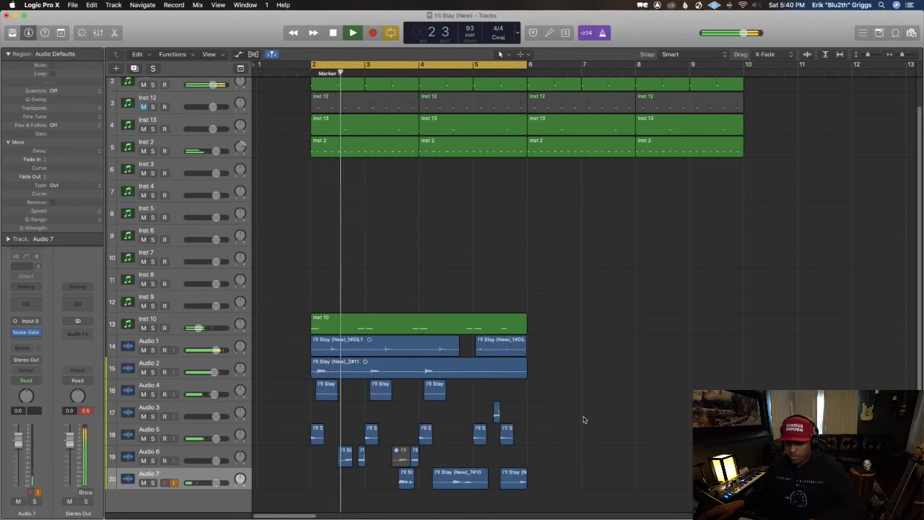
Step: Stop playback and shorten the three Audio 4 regions together so the first one ends at beat 2 of bar 2
key("super+Right")
scroll(561, 416, "up", 2)
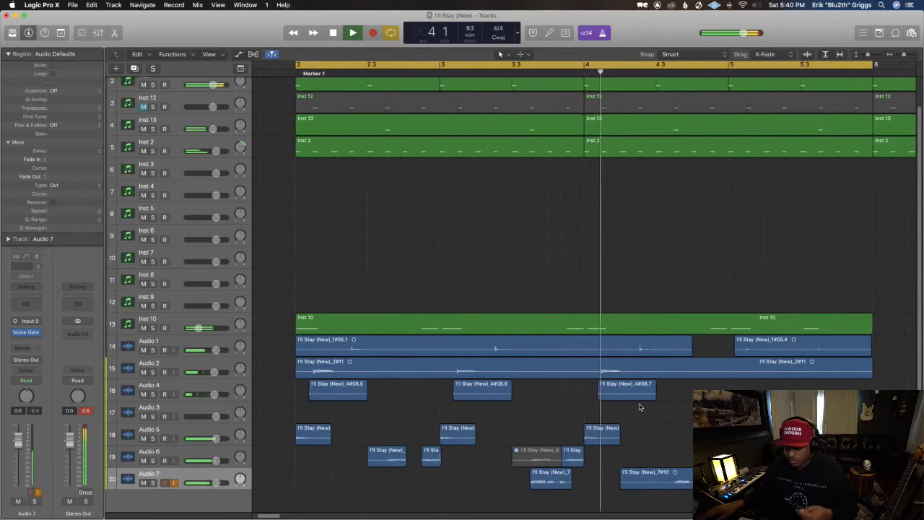
key("Return")
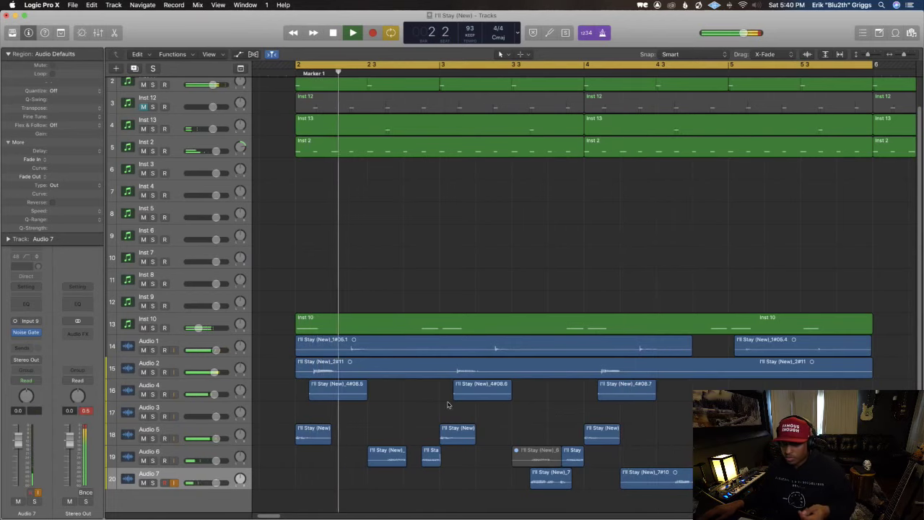
key("space")
left_click_drag(672, 403, 330, 399)
left_click(315, 394)
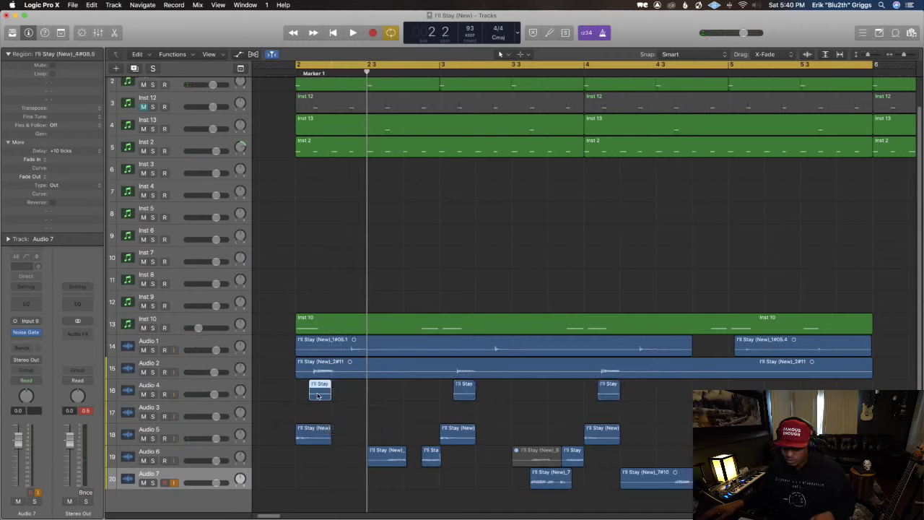
Step: Play from bar 2 and copy the first Audio 4 region so the copy ends at beat 3 of bar 2
key("Return")
key("space")
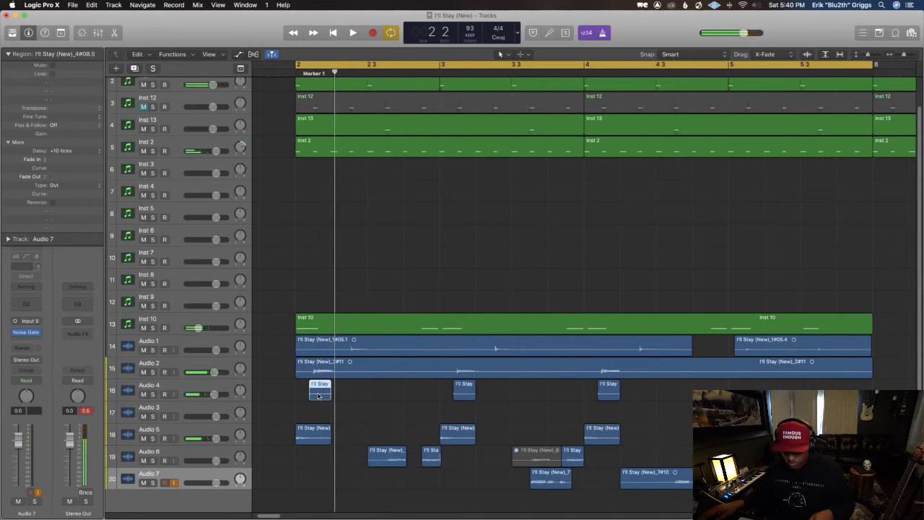
left_click_drag(320, 396, 357, 396)
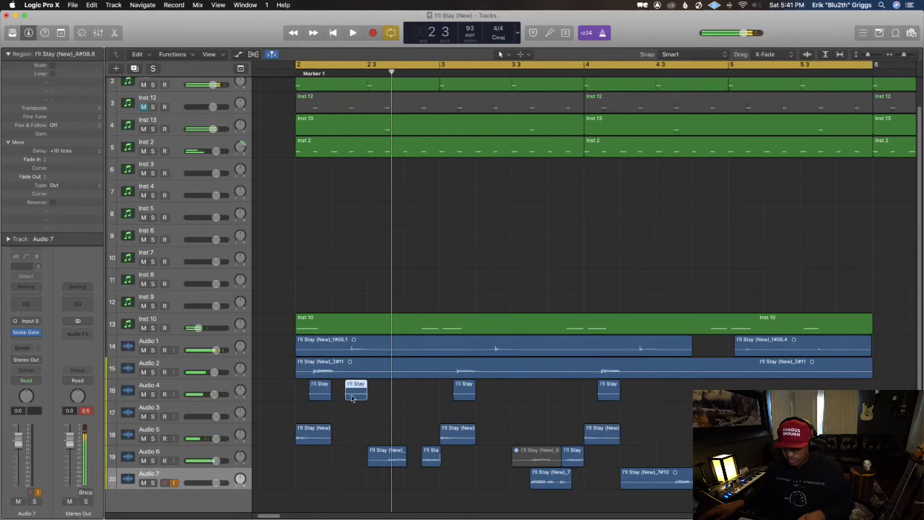
key("Return")
key("space")
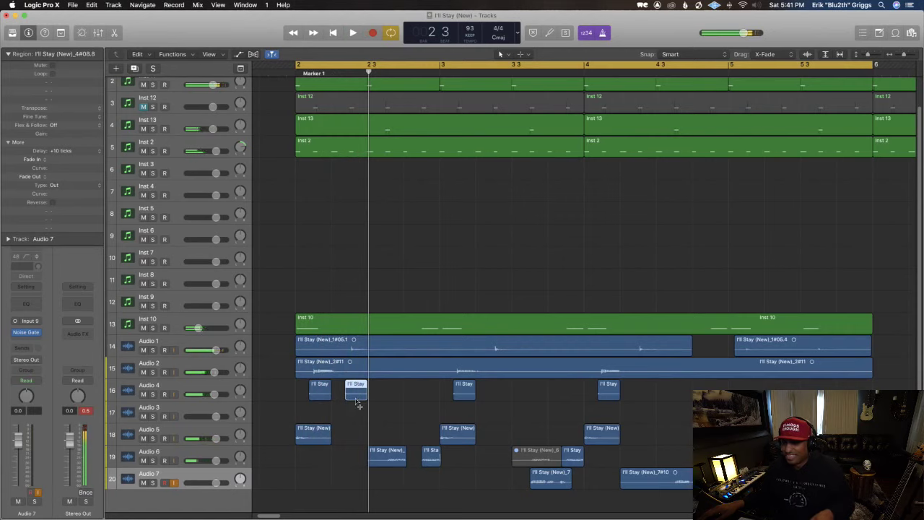
left_click_drag(356, 398, 647, 396)
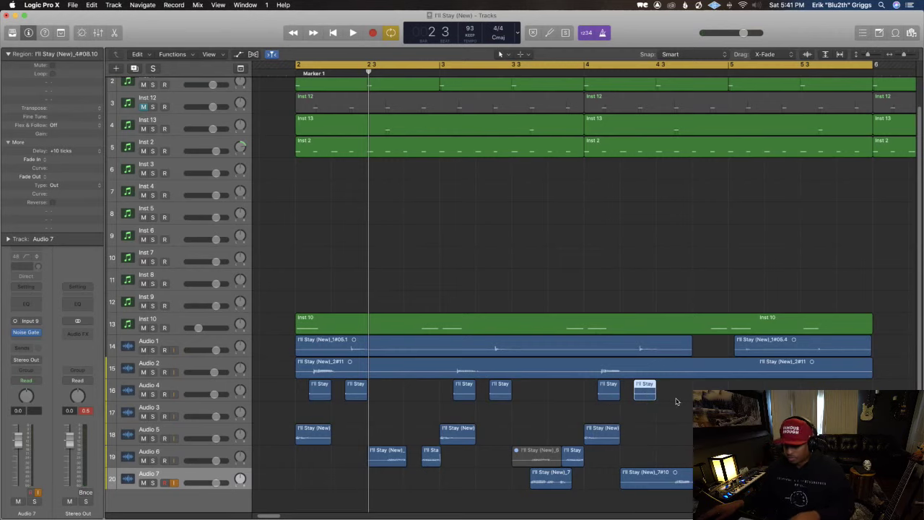
key("Delete")
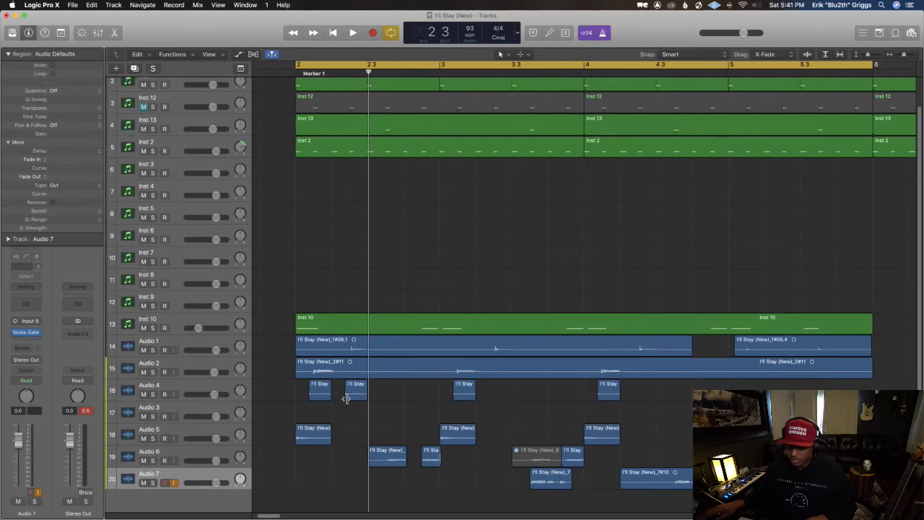
Step: Nudge the copied Audio 4 region in bar 2 slightly earlier in small moves, playing the loop to check its timing
left_click(346, 398)
scroll(353, 397, "up", 3)
left_click_drag(364, 395, 361, 396)
key("space")
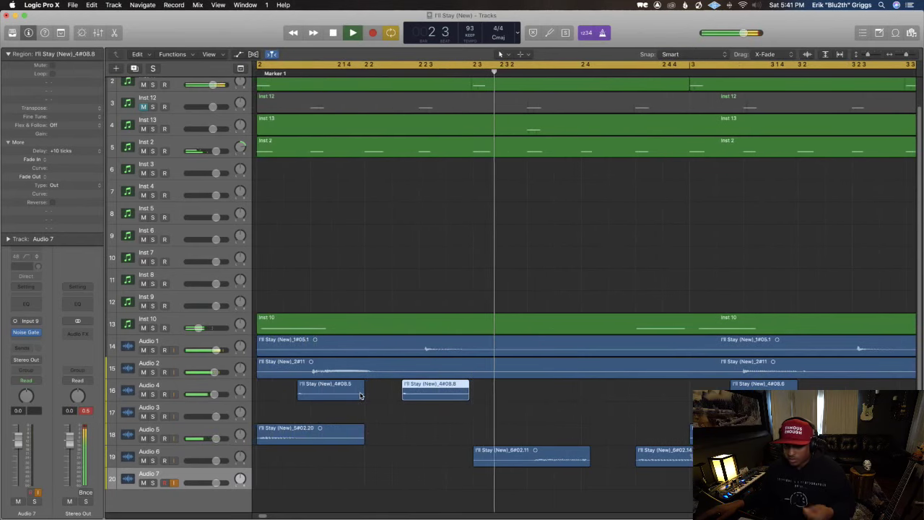
left_click_drag(416, 396, 413, 396)
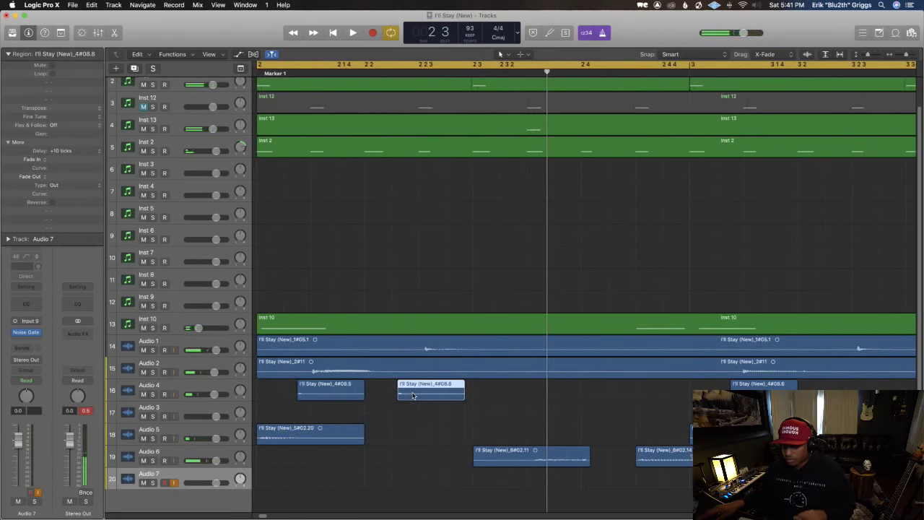
key("space")
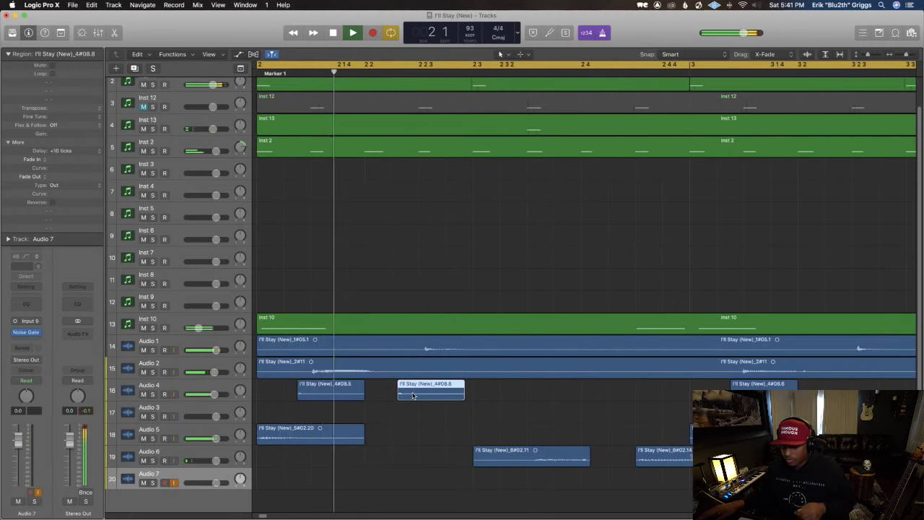
key("space")
Step: Select and audition the Audio 2 region, show the Flex controls and enable Flex on Audio 1, 2, 3, 4 and 6
left_click(365, 370)
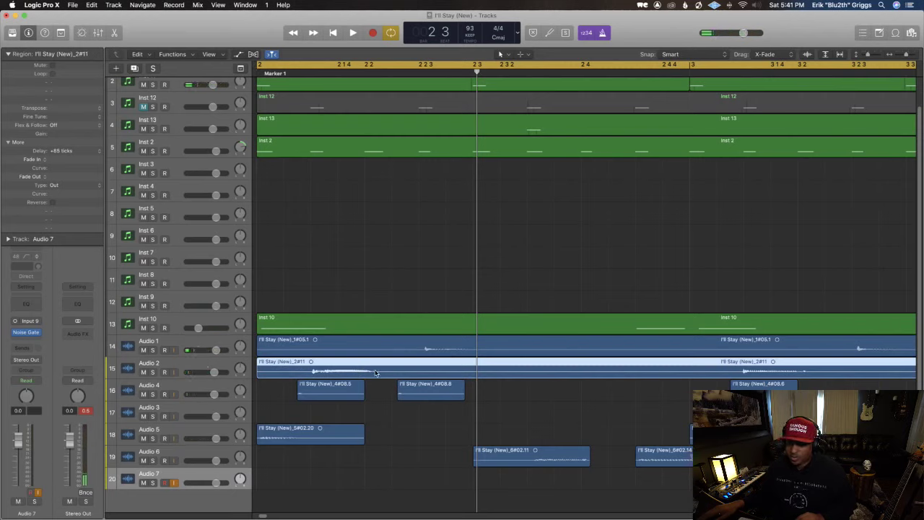
key("space")
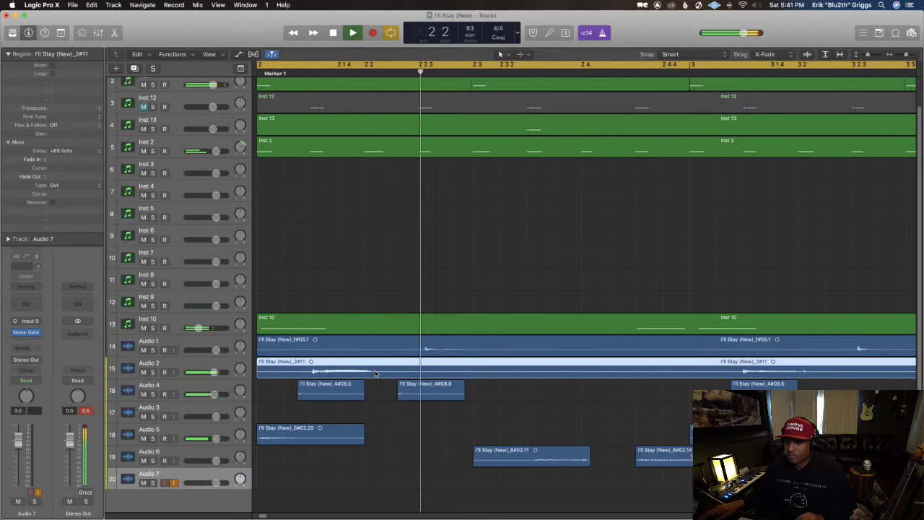
key("space")
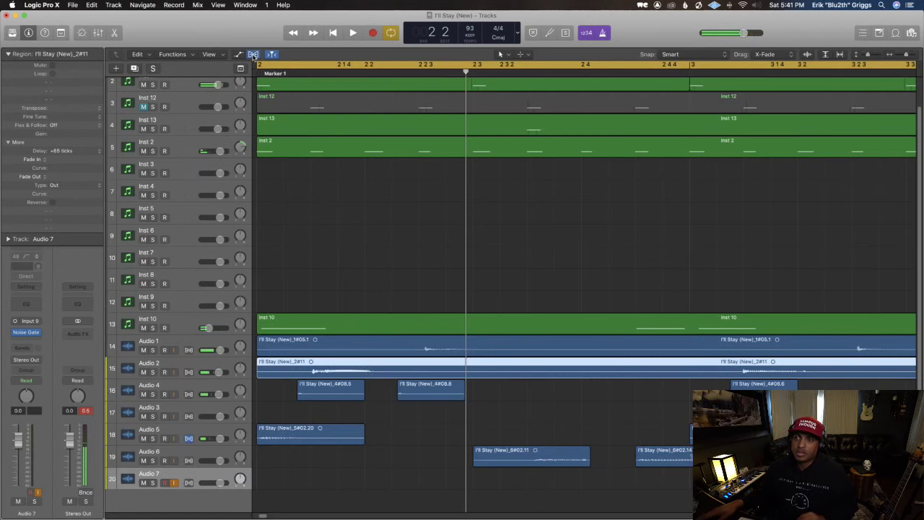
left_click(254, 55)
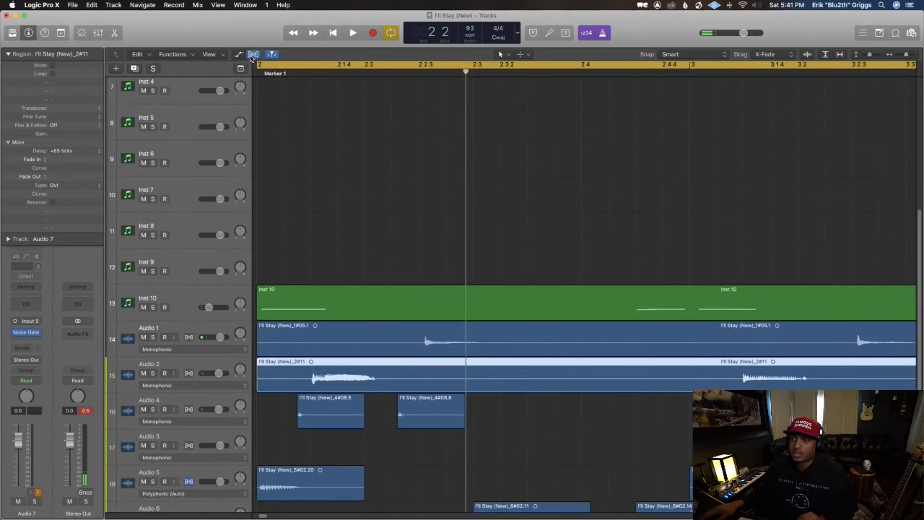
left_click(189, 337)
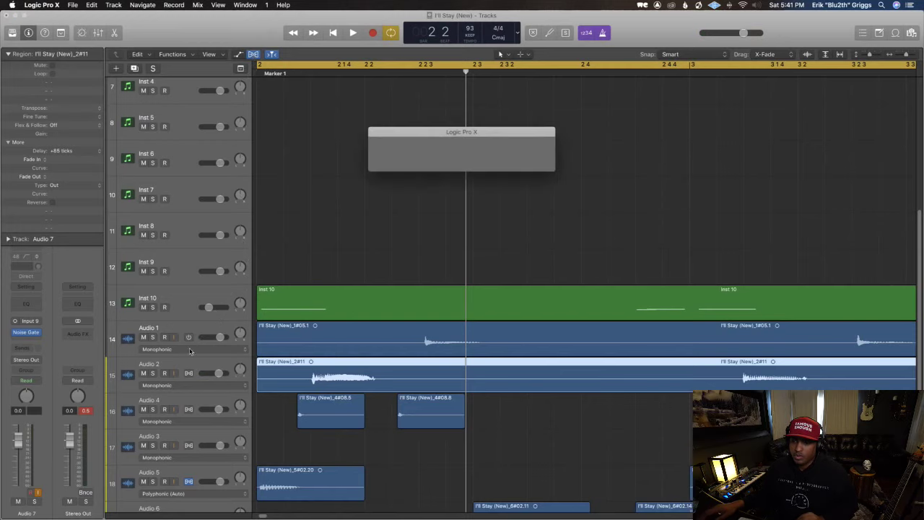
left_click(188, 374)
left_click(189, 409)
left_click(189, 445)
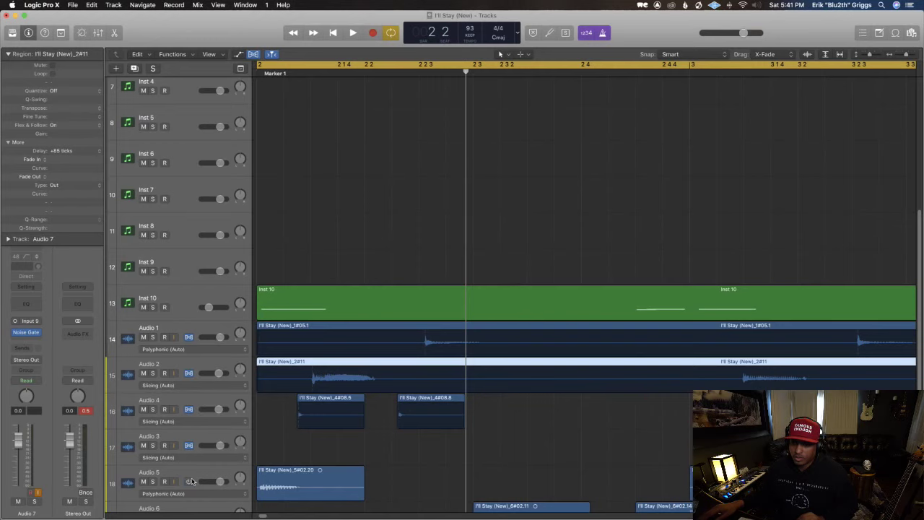
scroll(244, 469, "down", 3)
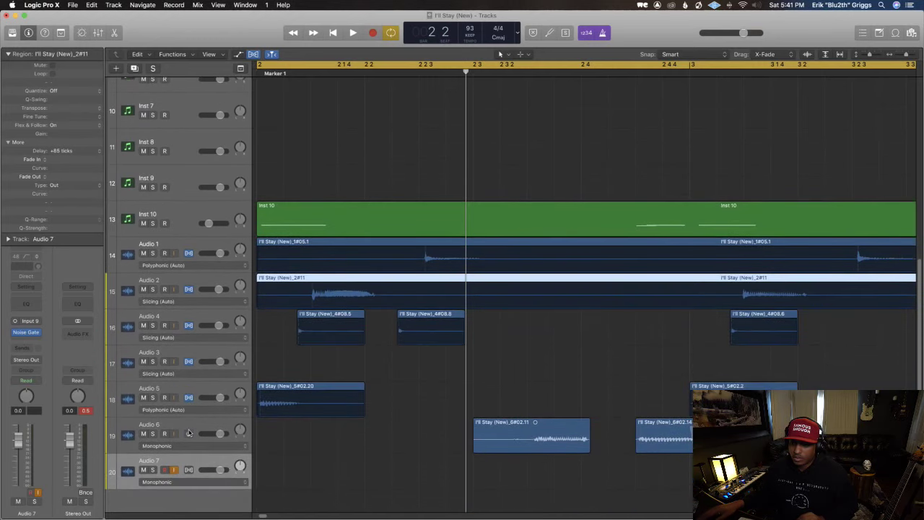
left_click(189, 433)
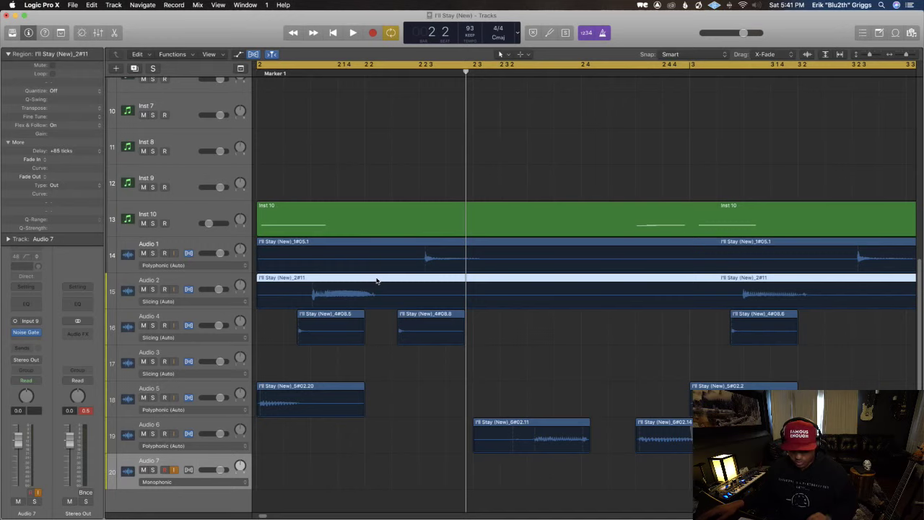
Step: Quantize the Audio 2 region to 1/16 Note and play the loop
key("super+Left")
key("super+Left")
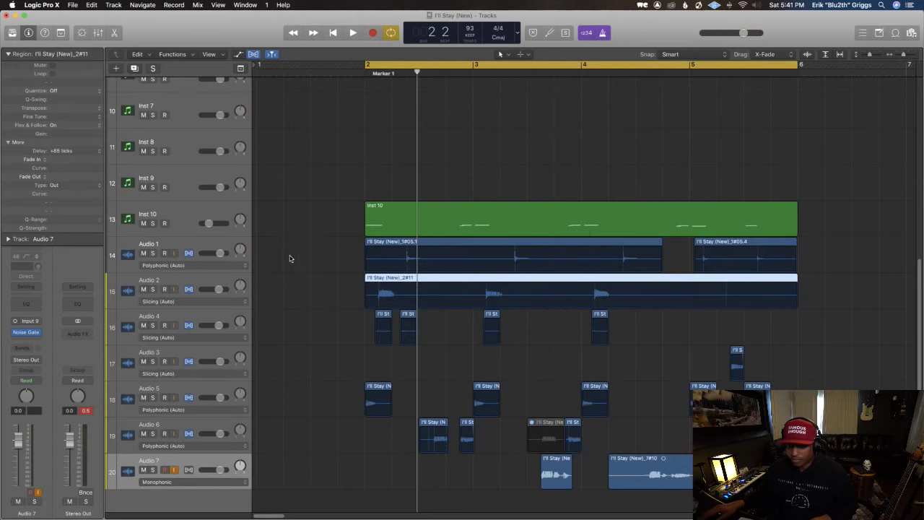
key("super+Right")
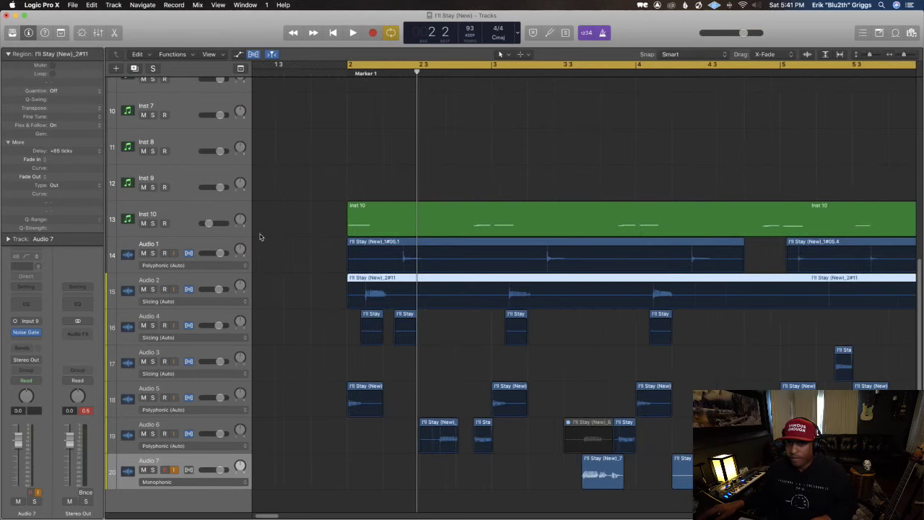
left_click(55, 91)
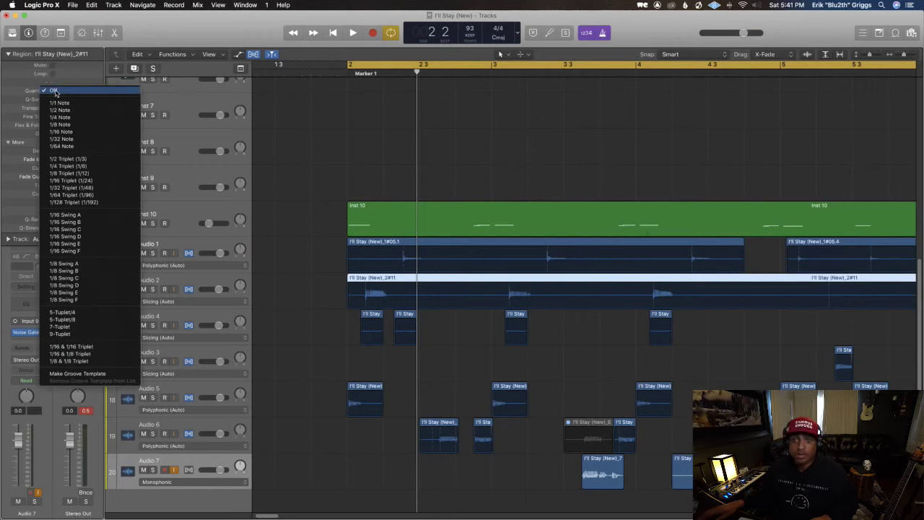
left_click(65, 131)
key("space")
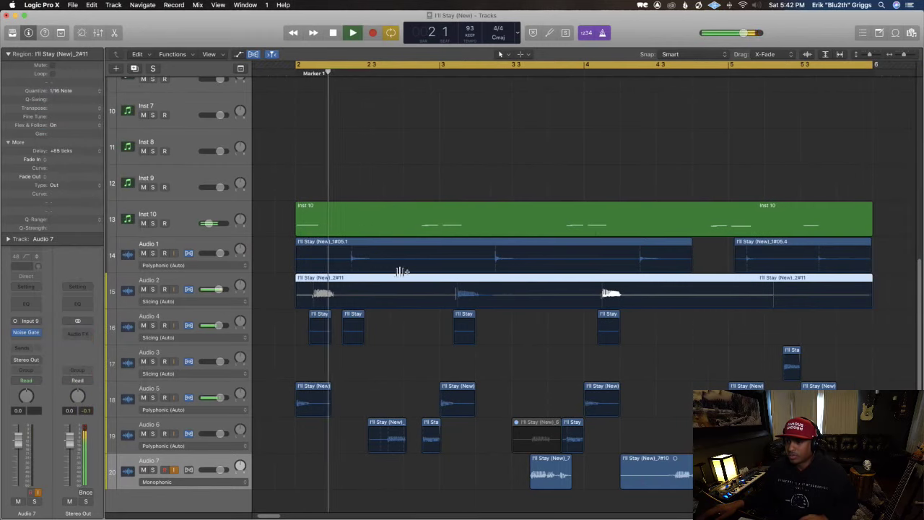
Step: Add a flex marker at the end of the first Audio 2 note, move it to beat 2 of bar 2 and play the result
key("super+Right")
key("super+Right")
key("super+Right")
key("super+Right")
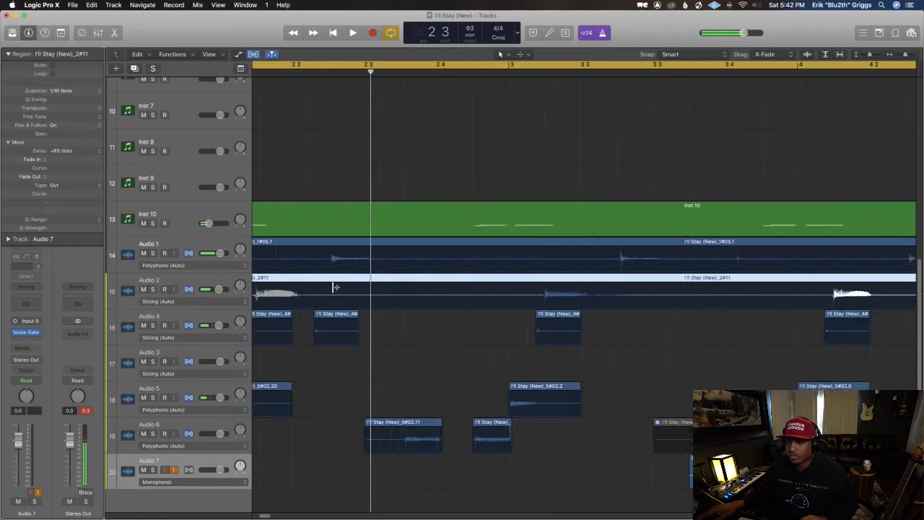
scroll(331, 292, "left", 5)
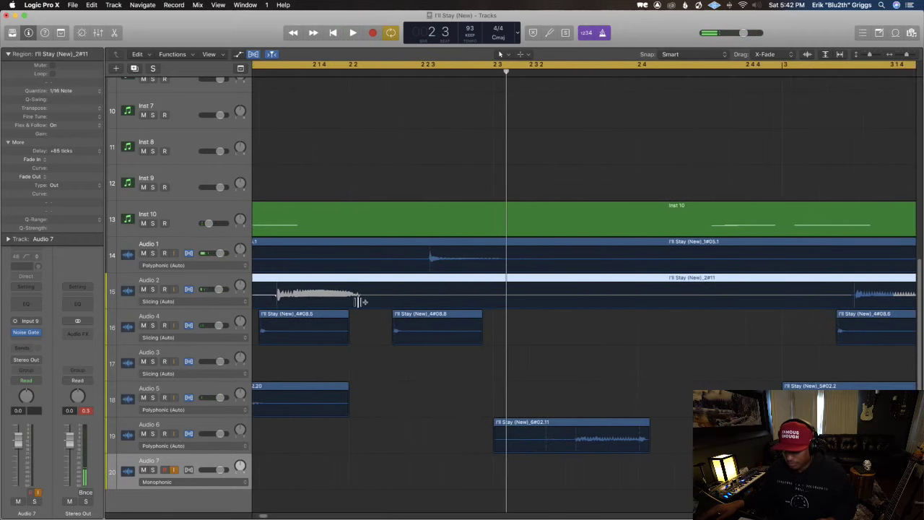
left_click(359, 297)
left_click_drag(358, 305, 348, 303)
key("space")
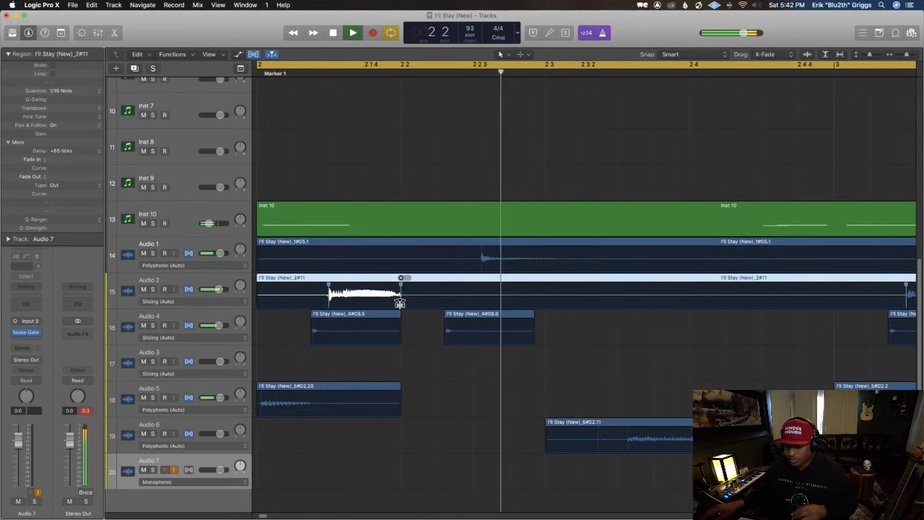
Step: Move the flex marker just before beat 2 on the first Audio 2 note slightly later and audition the change
key("space")
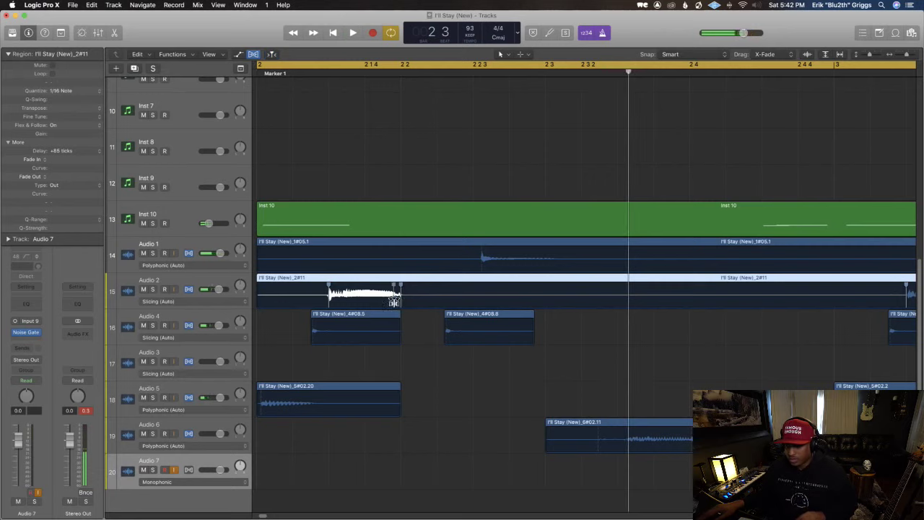
left_click_drag(394, 301, 397, 309)
key("space")
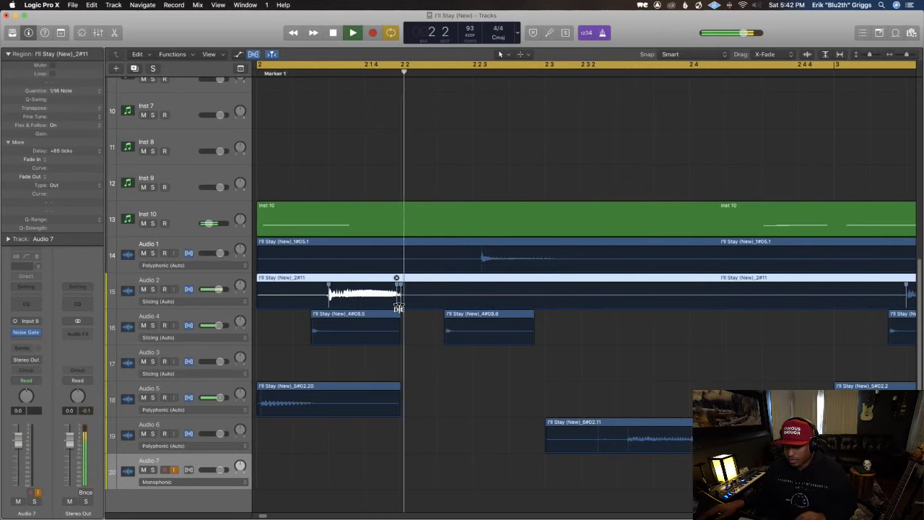
key("space")
Step: Shift the second Audio 4 region in bar 2 slightly later and play the loop to check its placement
left_click(466, 320)
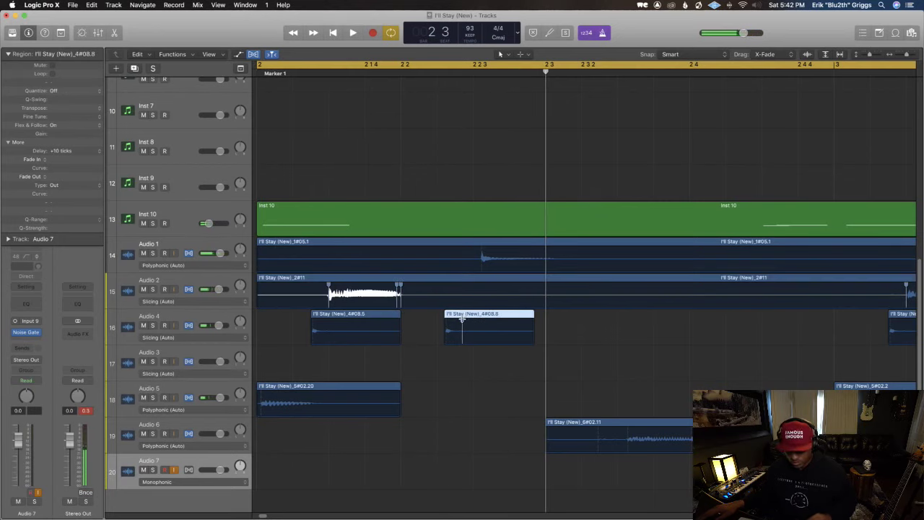
left_click_drag(463, 314, 466, 314)
key("space")
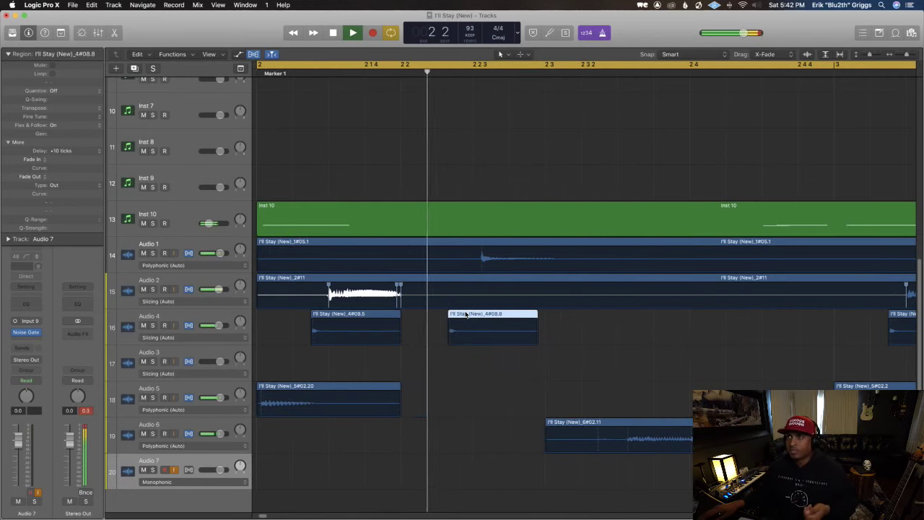
key("space")
left_click_drag(466, 314, 462, 314)
key("space")
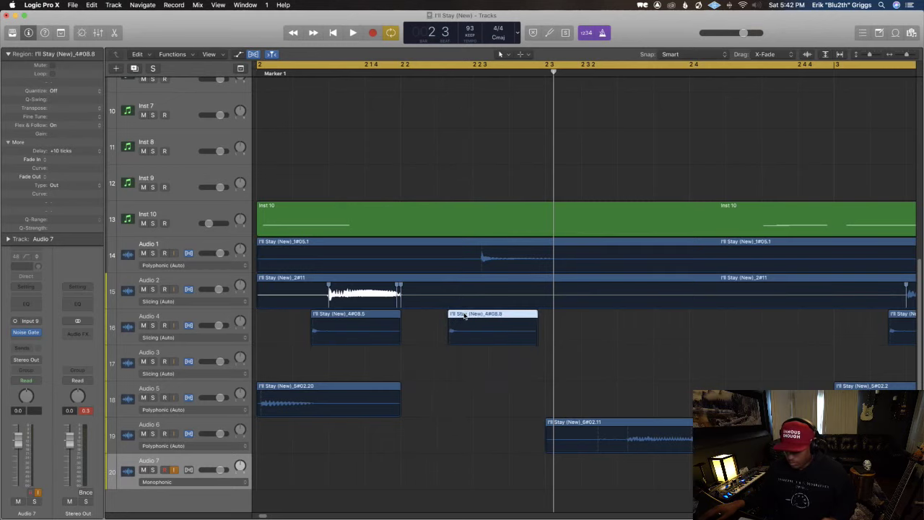
Step: Nudge the second Audio 4 region in bar 2 a touch further later and replay the loop
right_click(464, 315)
left_click(459, 315)
left_click_drag(459, 315, 459, 316)
key("space")
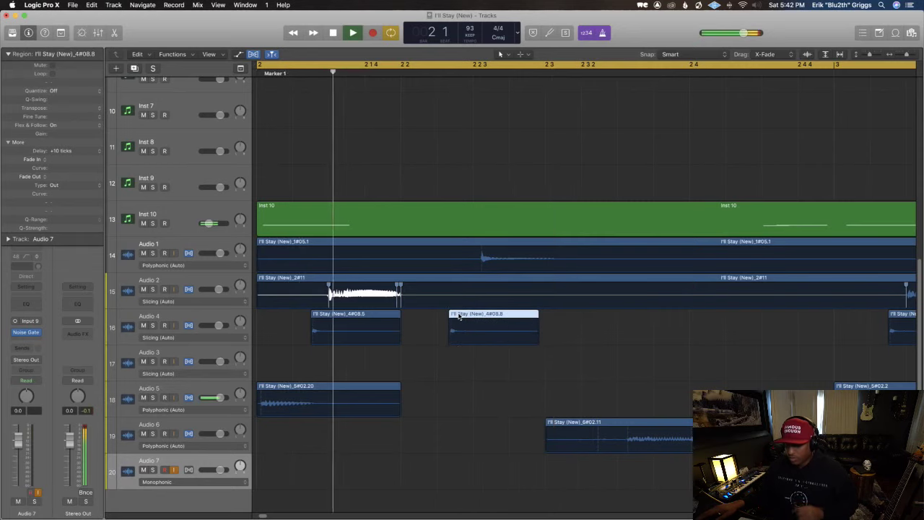
key("space")
key("space")
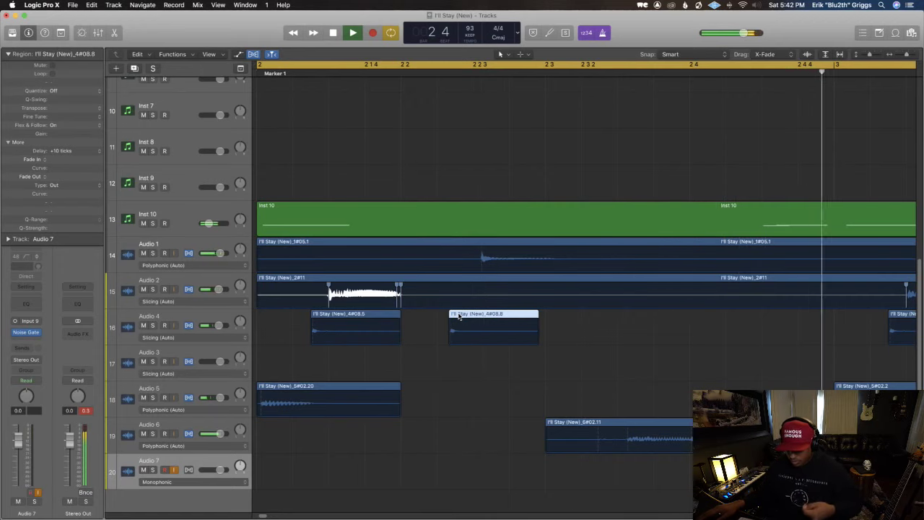
Step: Stop playback and shorten the second Audio 4 region in bar 2 by trimming its end
key("super+Left")
key("super+Left")
key("super+Left")
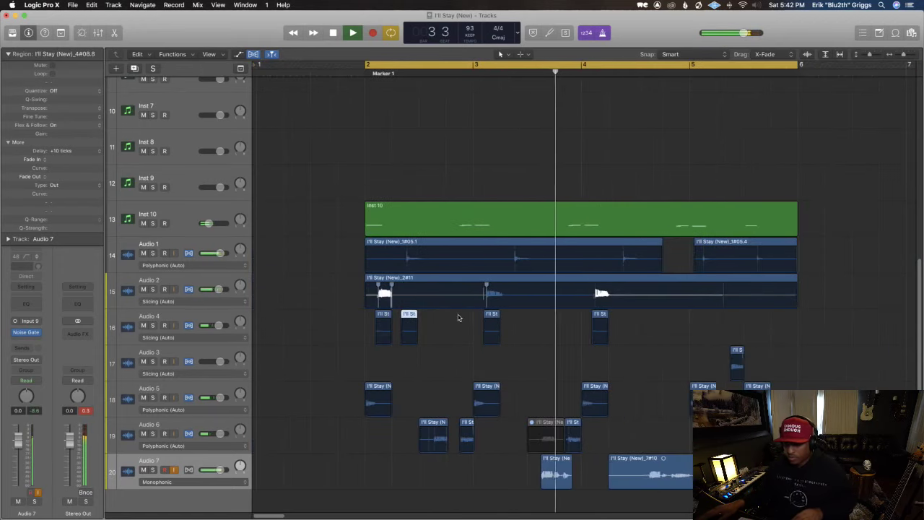
key("space")
left_click_drag(446, 338, 390, 331)
key("super+Right")
key("super+Left")
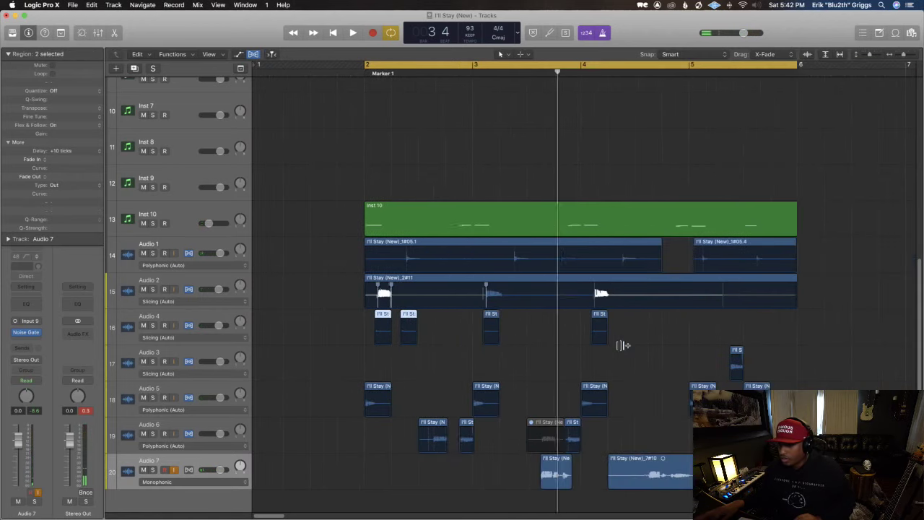
key("super+Left")
key("super+Right")
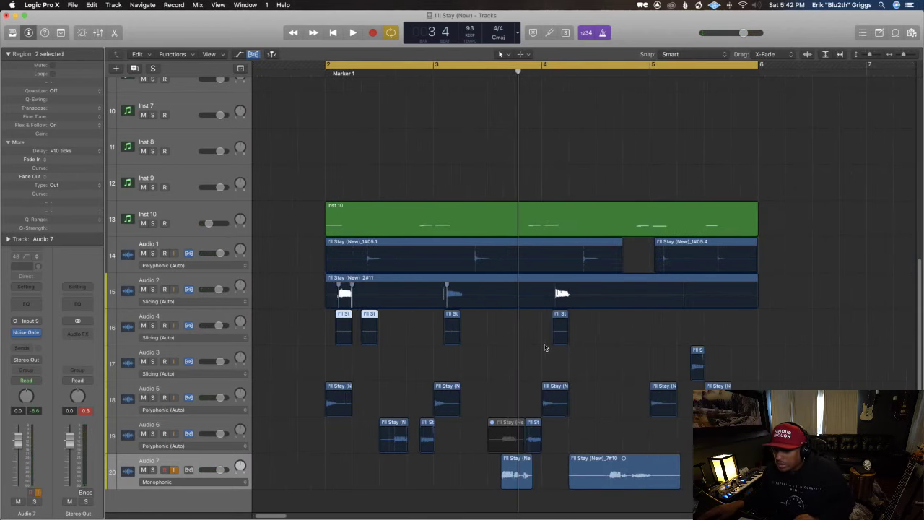
key("super+Right")
key("super+Right")
key("super+Right")
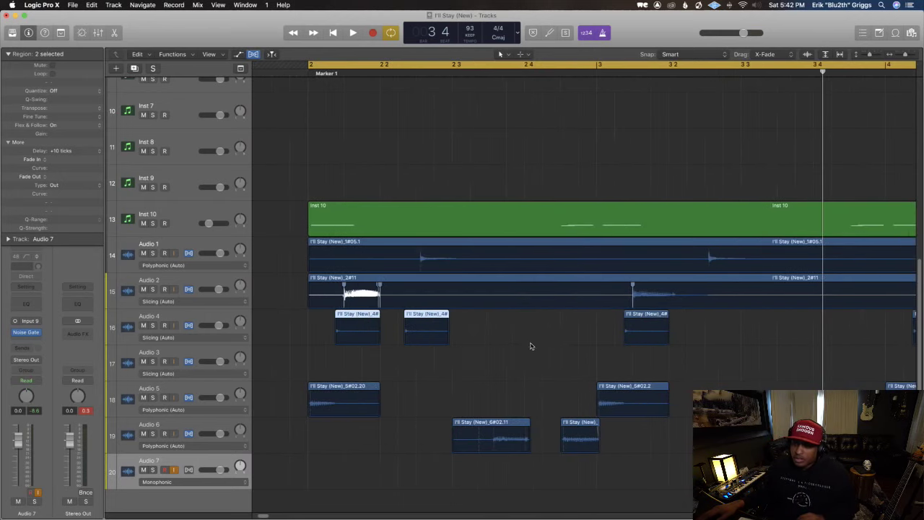
left_click_drag(445, 339, 439, 341)
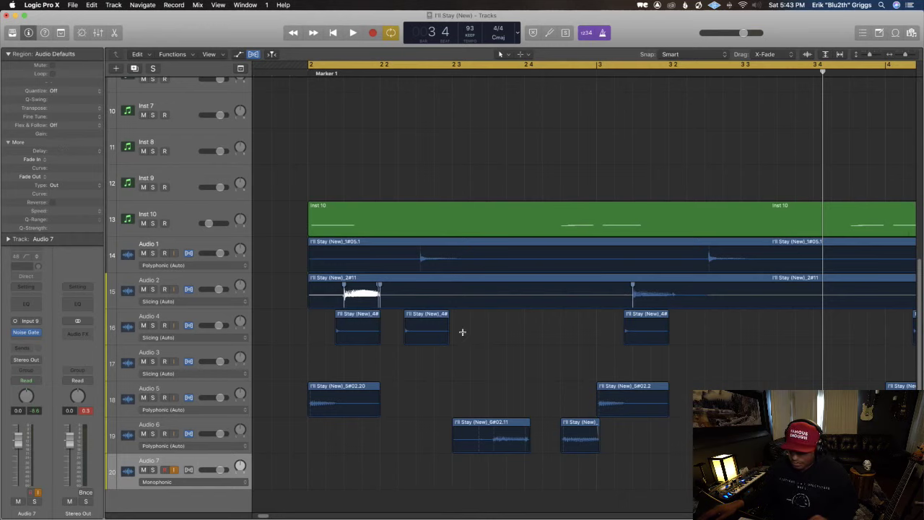
left_click_drag(463, 331, 437, 334)
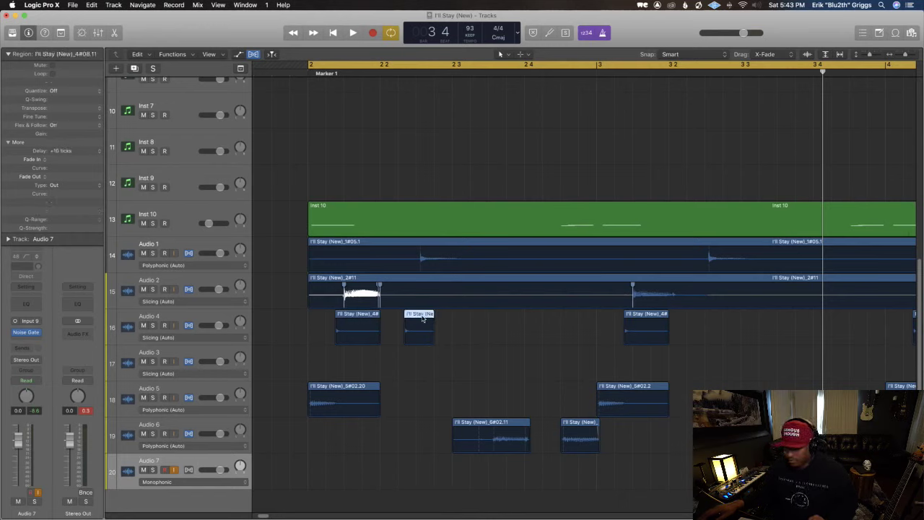
Step: Copy the shortened Audio 4 region to the matching spot after beat 2 of bar 3 and play it back
left_click_drag(421, 316, 695, 330)
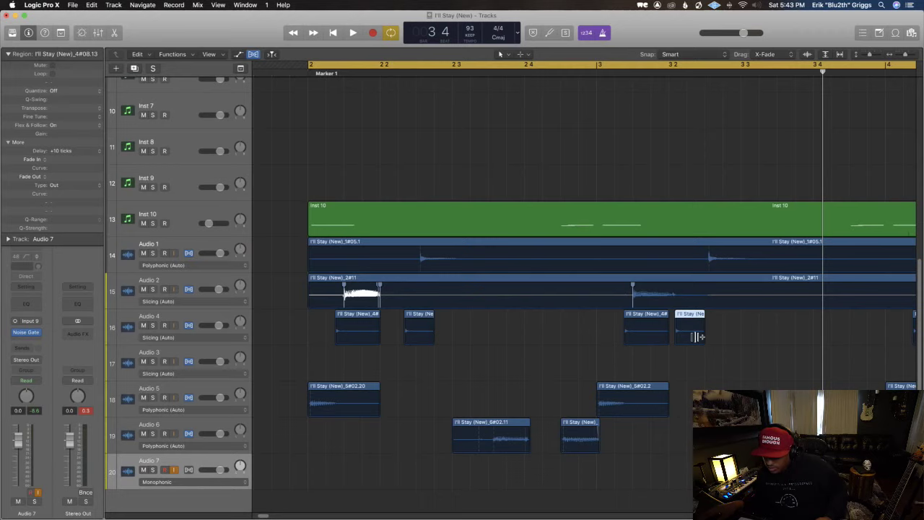
left_click_drag(692, 316, 711, 318)
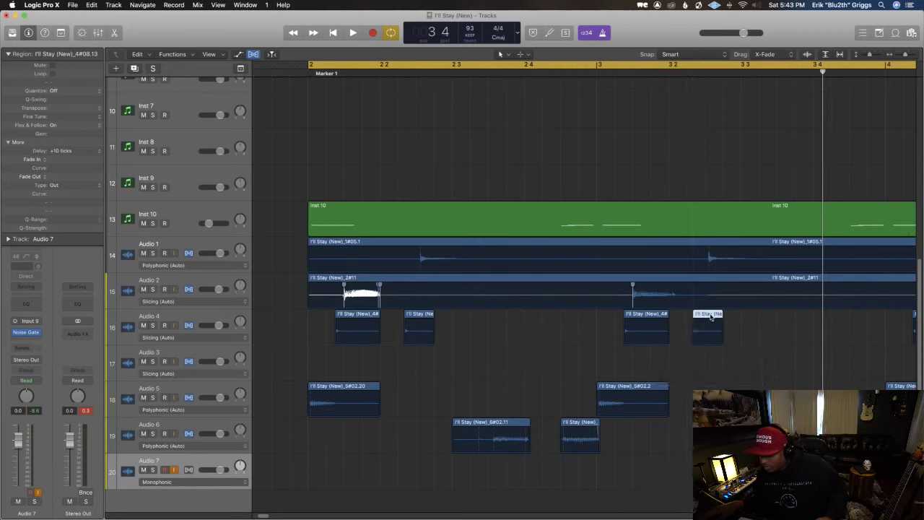
key("space")
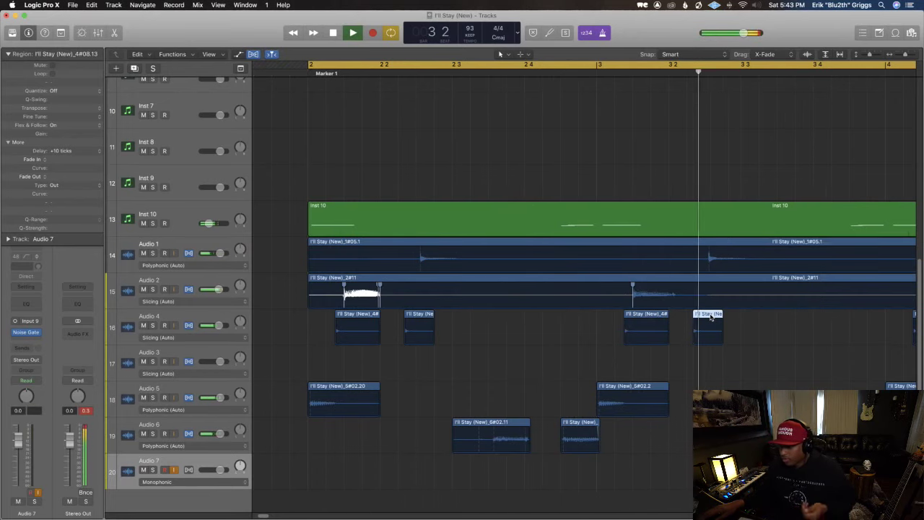
key("super+Left")
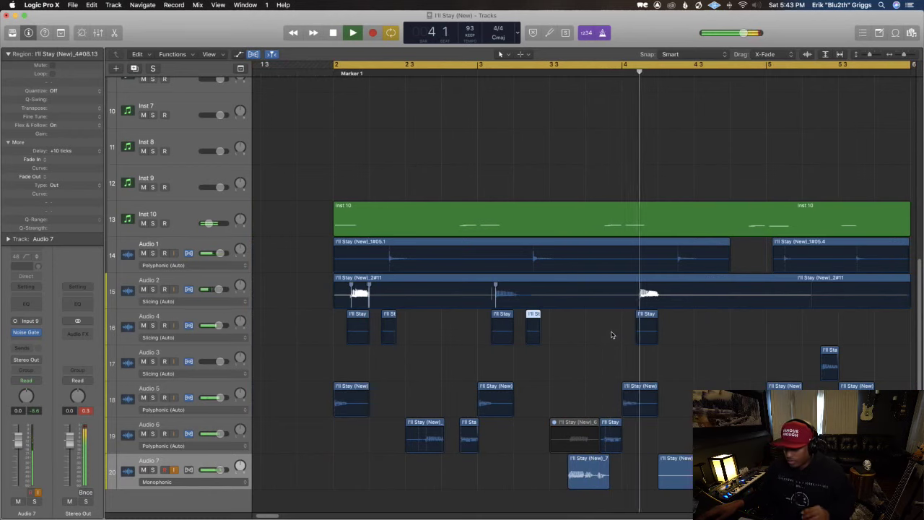
key("super+Right")
key("space")
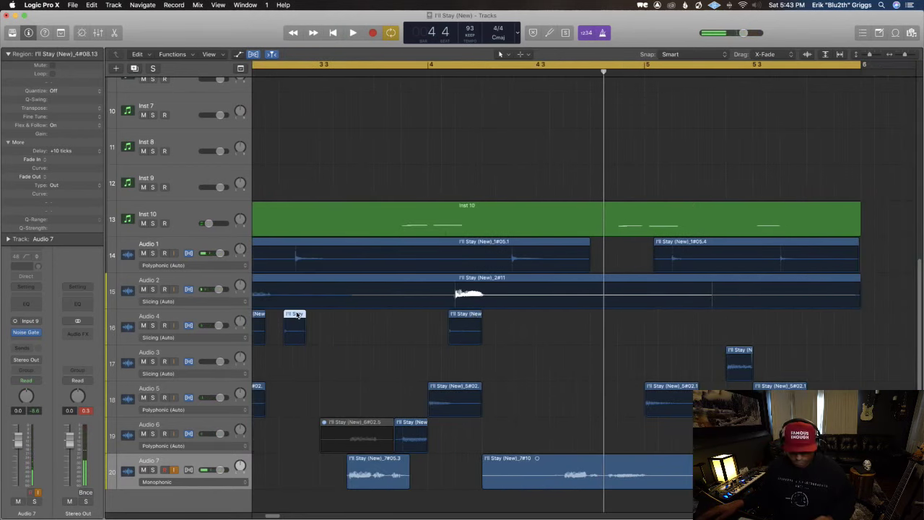
Step: Copy the short Audio 4 region to the matching spot after beat 2 of bar 4 and audition the loop
left_click_drag(296, 316, 514, 320)
key("space")
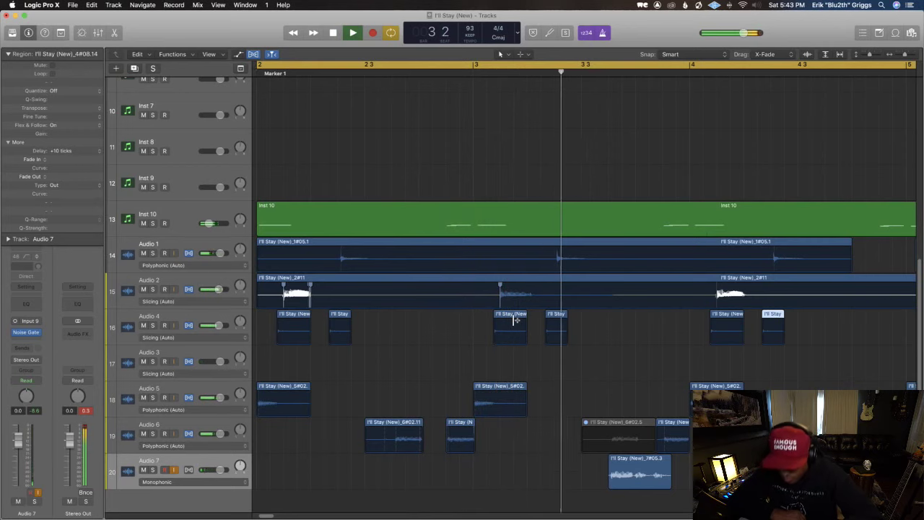
key("space")
Step: Duplicate the Audio 4 track and move the three short Audio 4 regions onto the new track
left_click(207, 319)
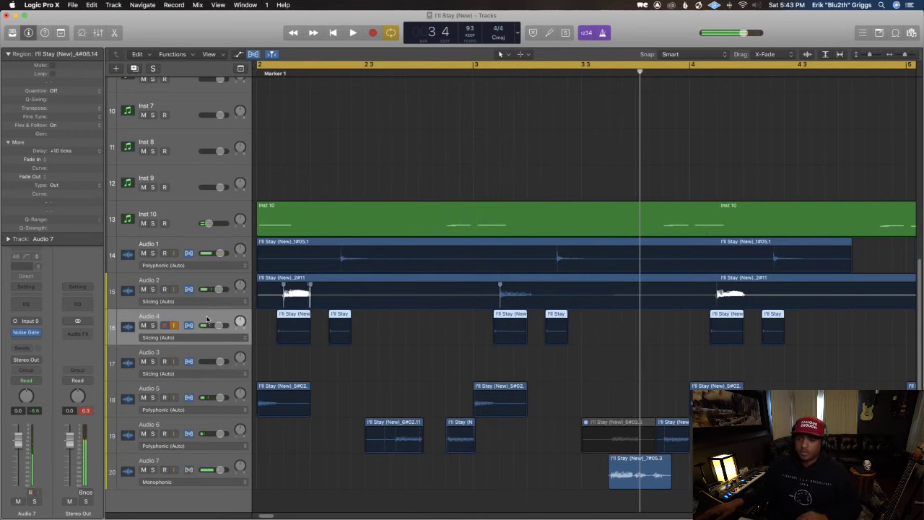
key("super+d")
key("super+Left")
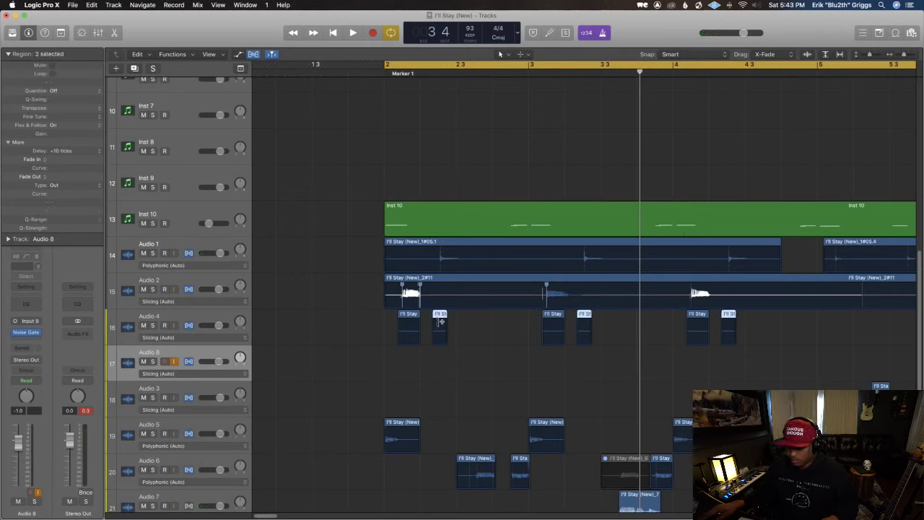
left_click_drag(440, 315, 440, 352)
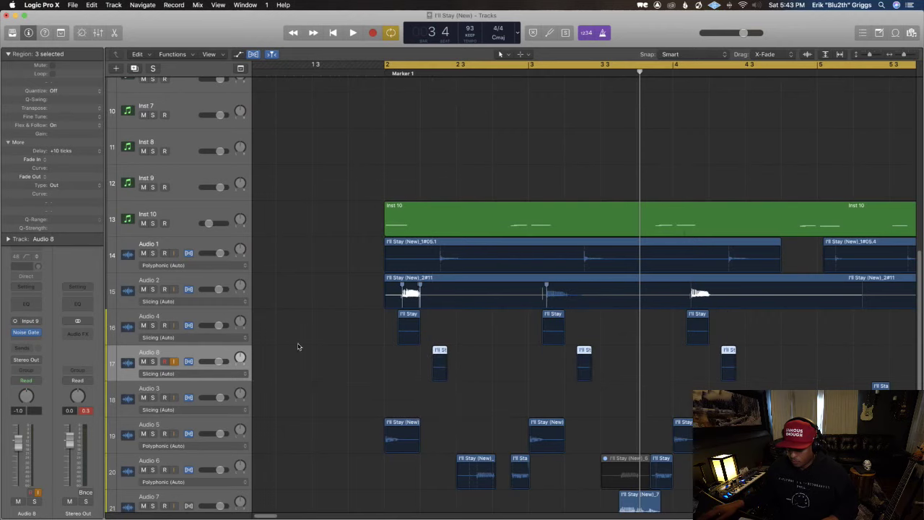
Step: Add a Channel EQ to Audio 8, lower its high-cut filter to about 3300 Hz and play the loop
left_click(21, 305)
left_click(327, 67)
key("space")
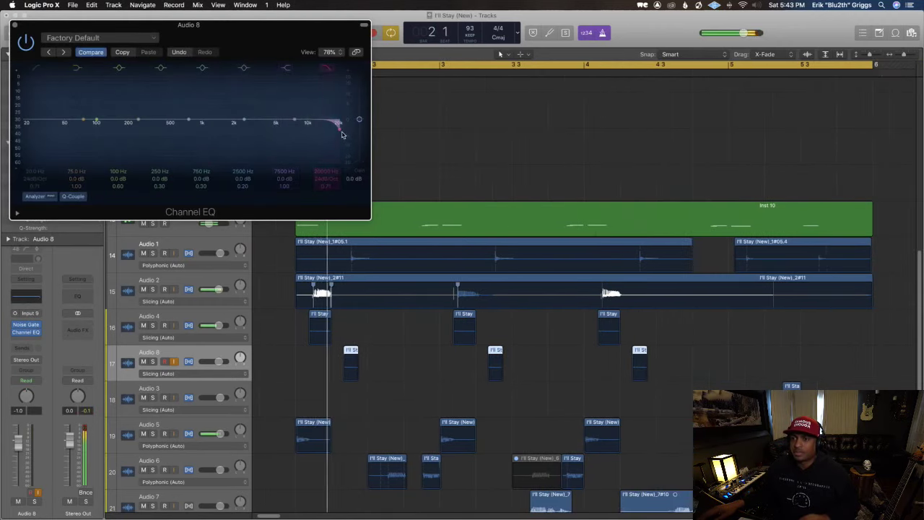
left_click_drag(343, 134, 257, 131)
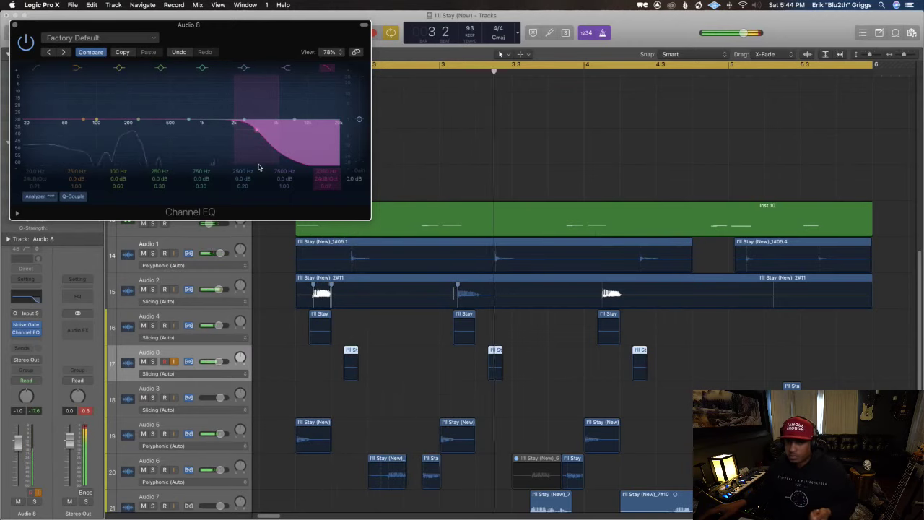
left_click(15, 26)
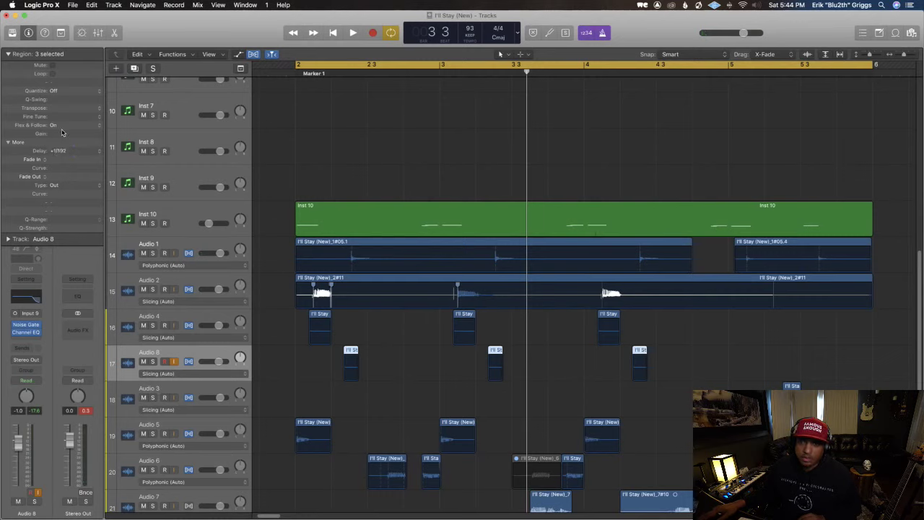
key("space")
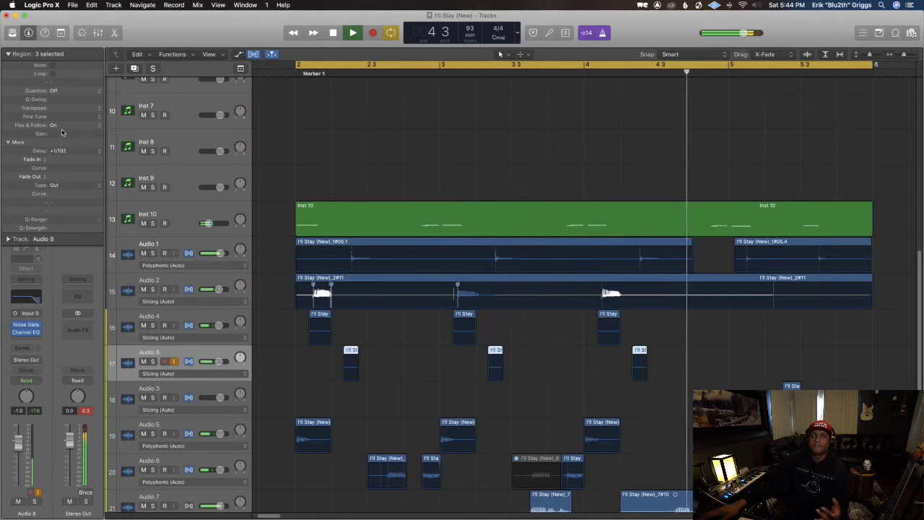
Step: Mute the Audio 7 track and duplicate it as a new empty track
scroll(210, 164, "down", 2)
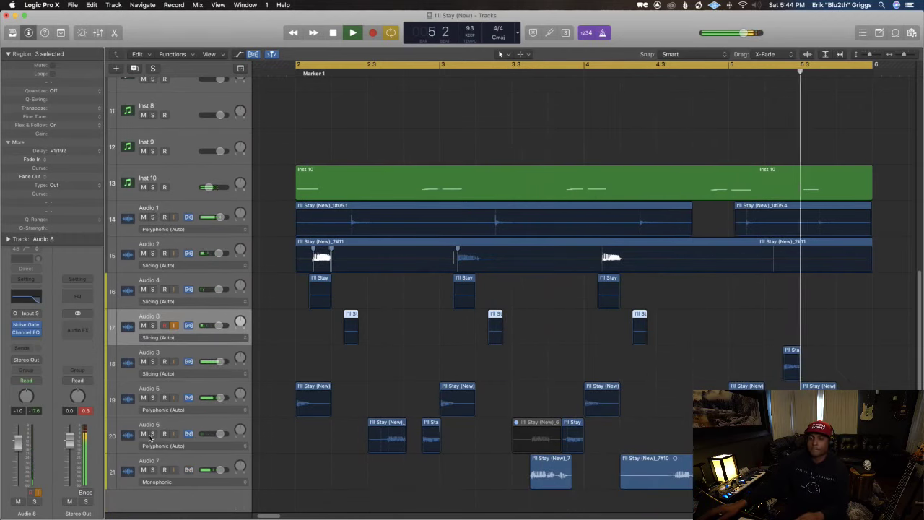
left_click(201, 461)
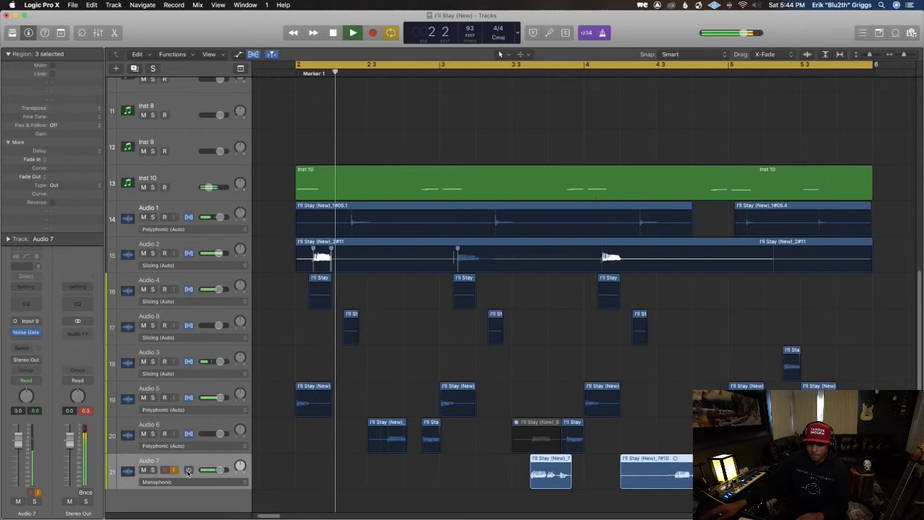
left_click(143, 470)
key("super+d")
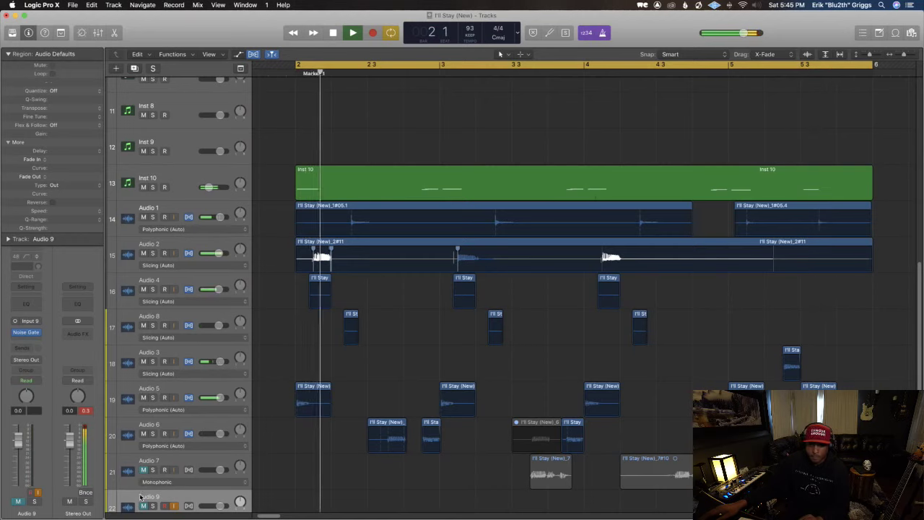
Step: Move the new Audio 9 track above Audio 7 in the track list
left_click(172, 464)
scroll(187, 498, "down", 2)
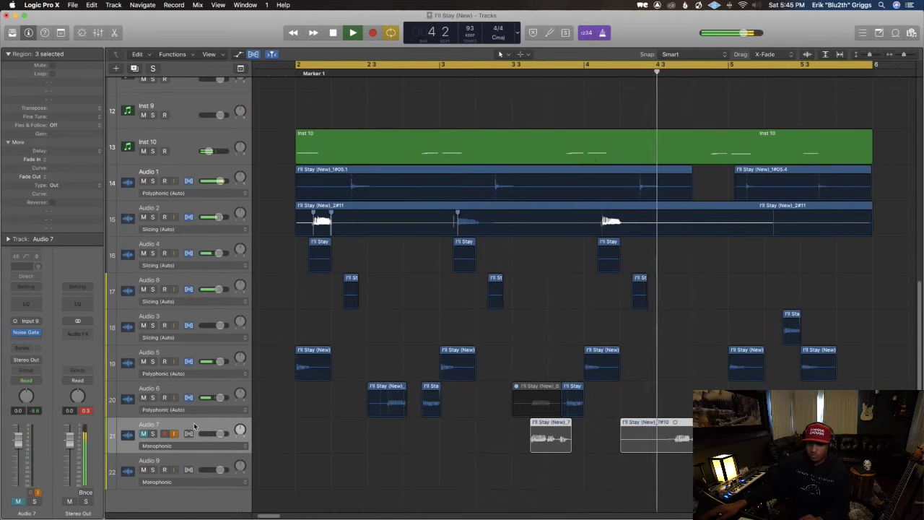
left_click_drag(199, 468, 211, 426)
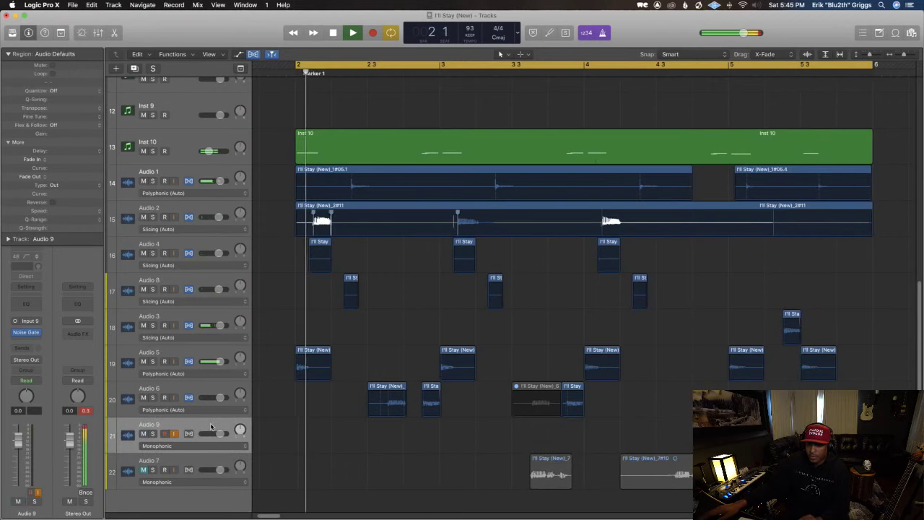
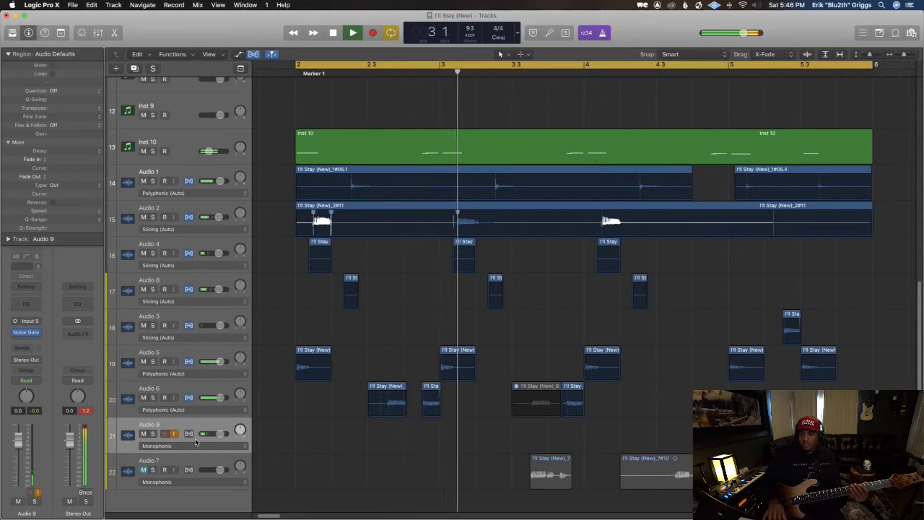
Step: Record a take on Audio 9 over the playing loop, stop it and resume playback
key("r")
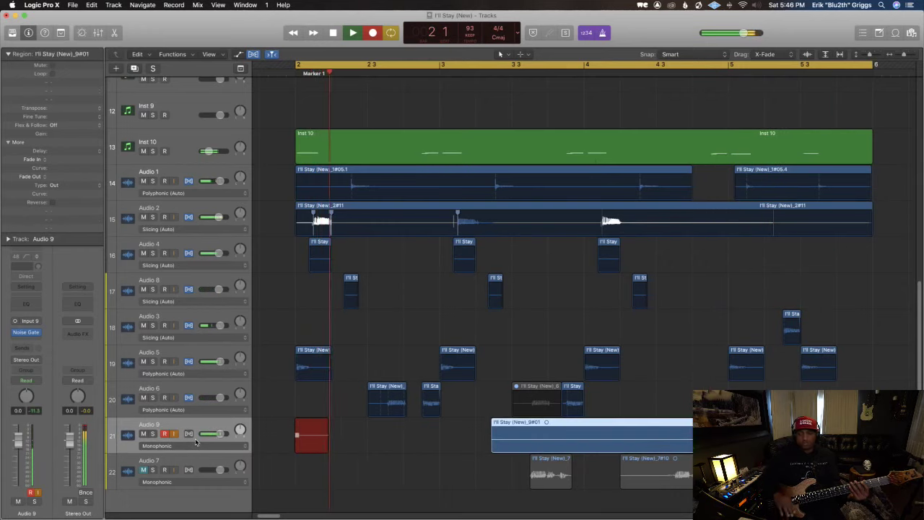
key("space")
key("space")
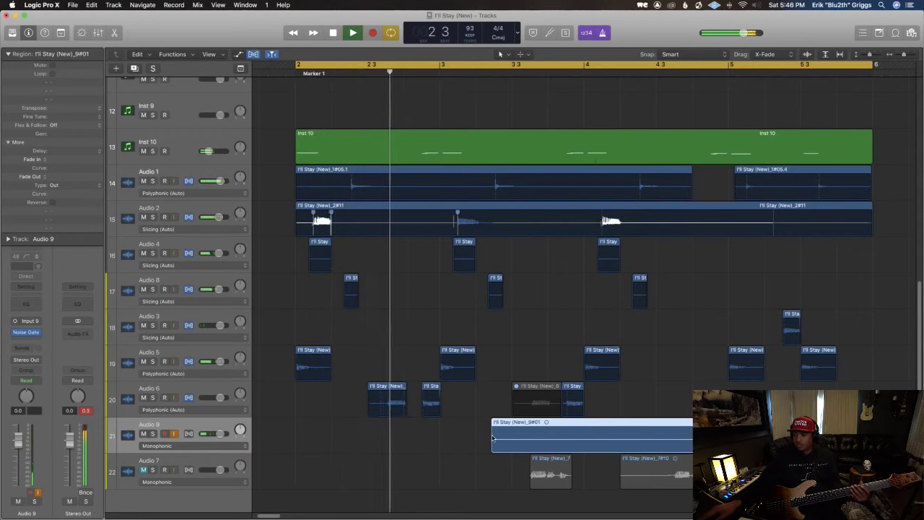
Step: Trim the start of the Audio 9 take, and delete the take together with its recorded audio file
left_click_drag(494, 435, 686, 433)
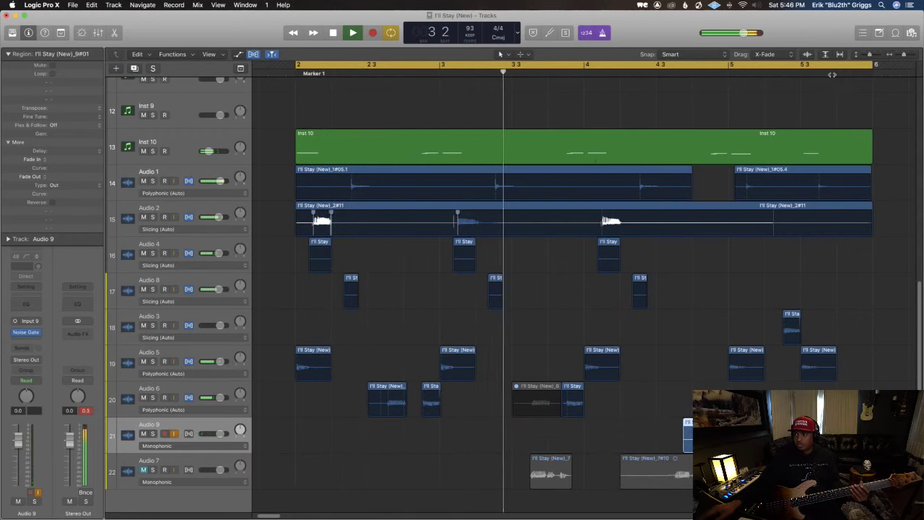
left_click(837, 74)
left_click(832, 74)
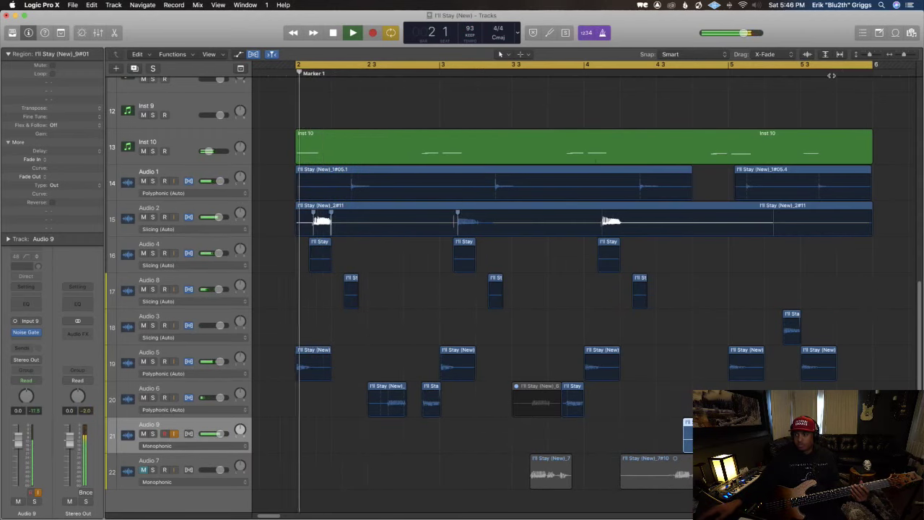
left_click(812, 76)
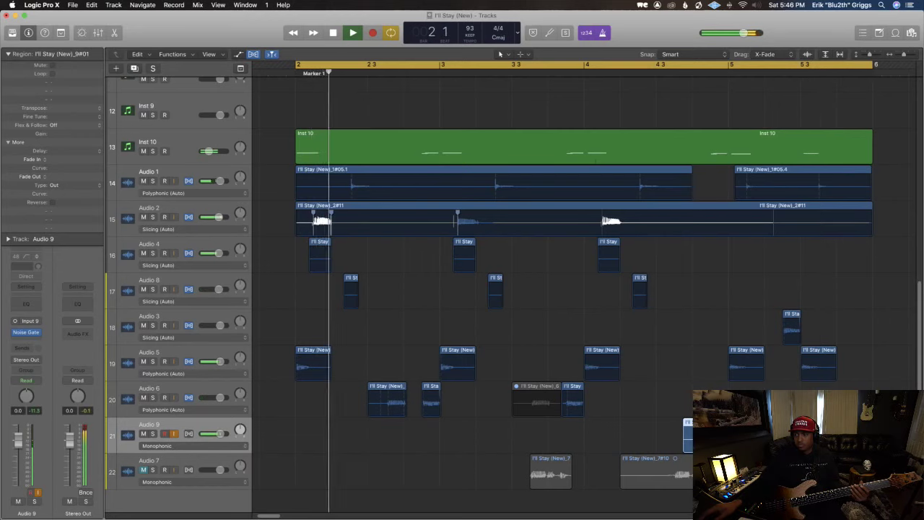
key("Delete")
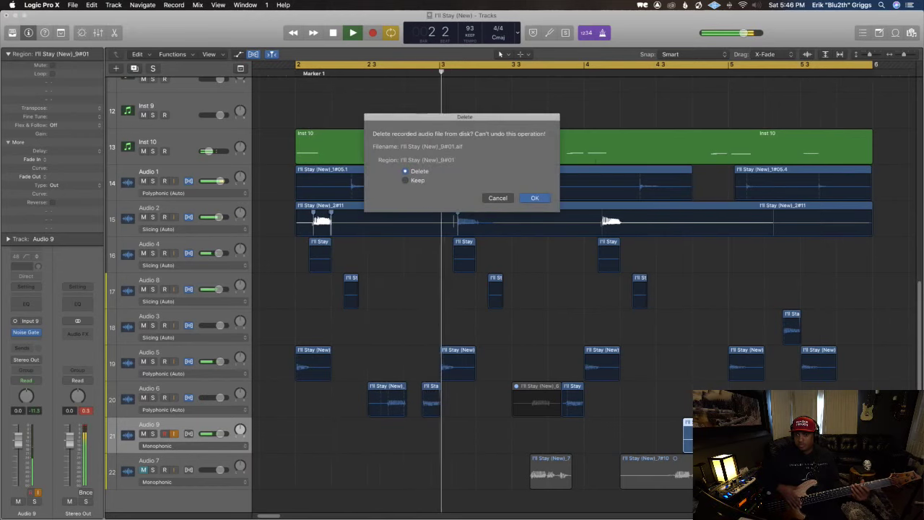
key("Return")
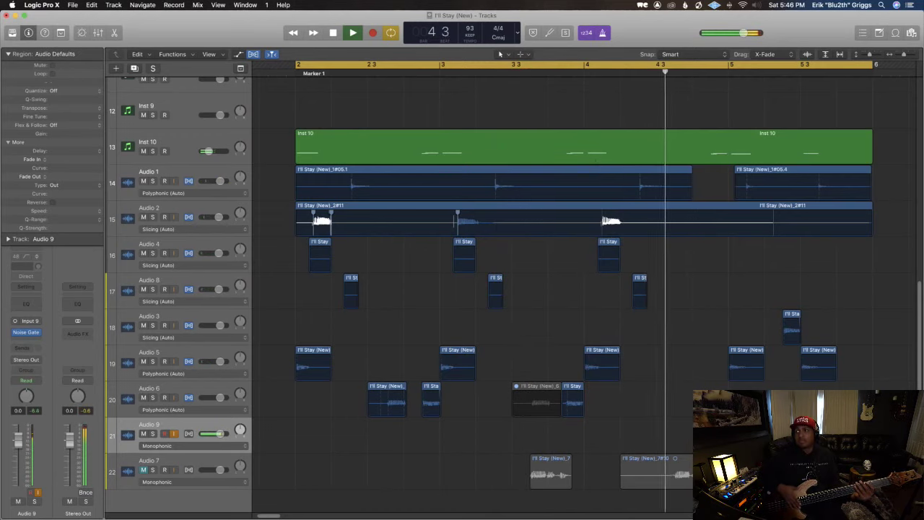
Step: Break off a new recording on Audio 9, narrow the cycle range to bar 5 only and play it
key("r")
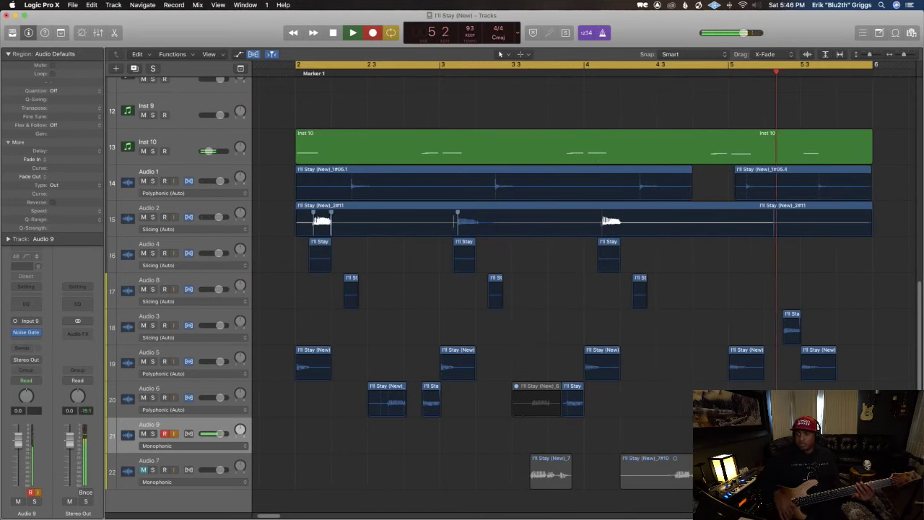
key("space")
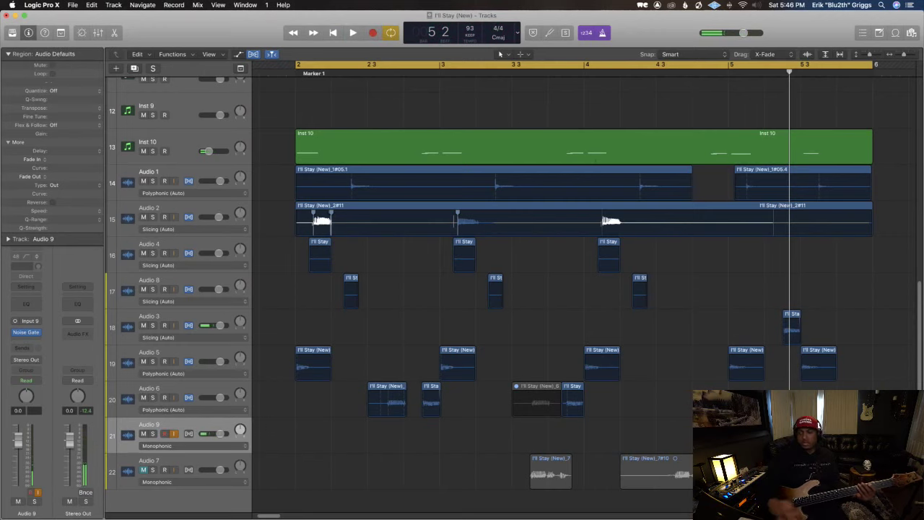
left_click_drag(729, 73, 870, 55)
key("space")
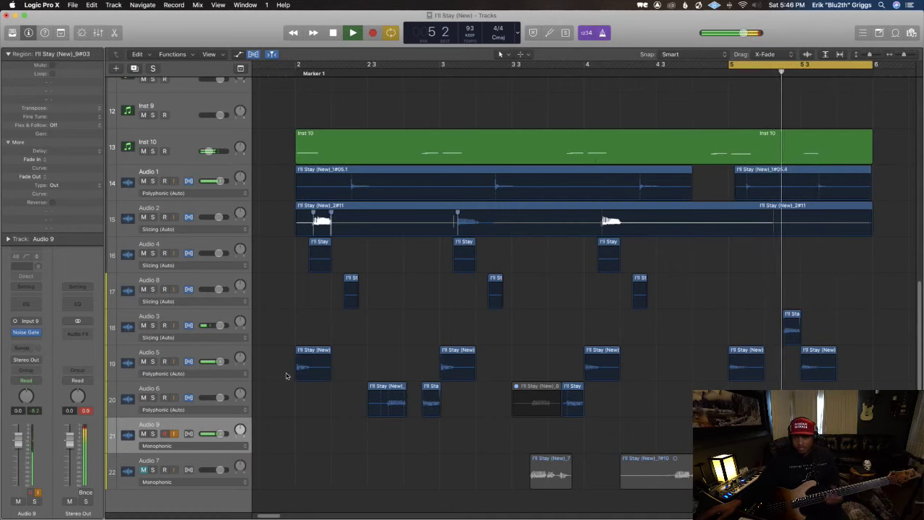
Step: Mute Audio 9, create a new audio track below it with the same settings, and unmute the new track
left_click(143, 434)
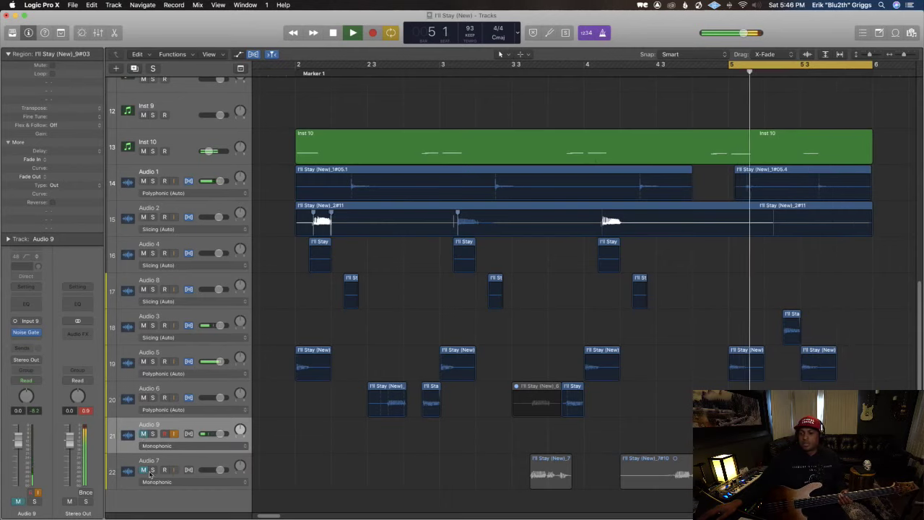
key("super+d")
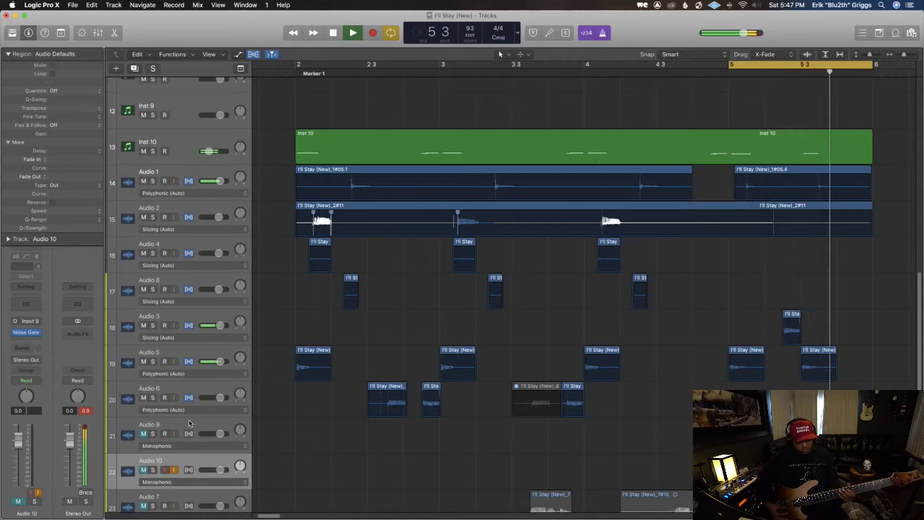
left_click(143, 470)
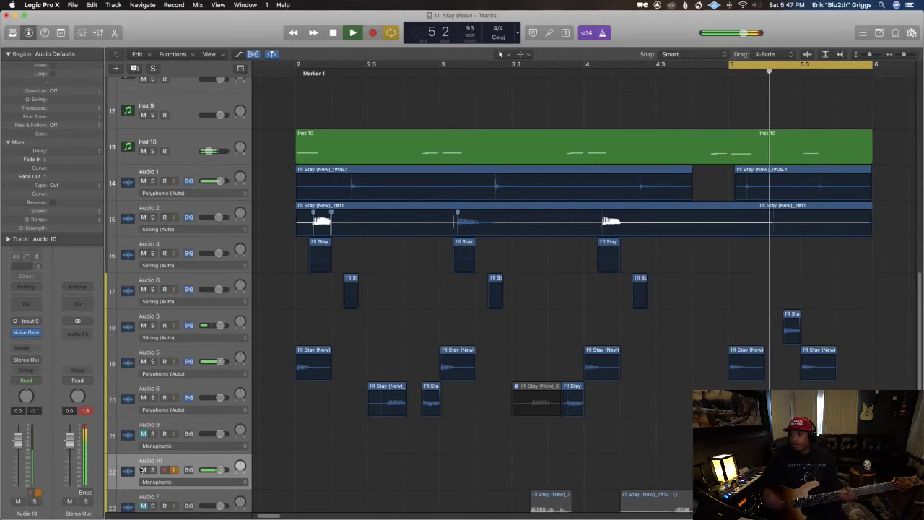
scroll(370, 422, "down", 1)
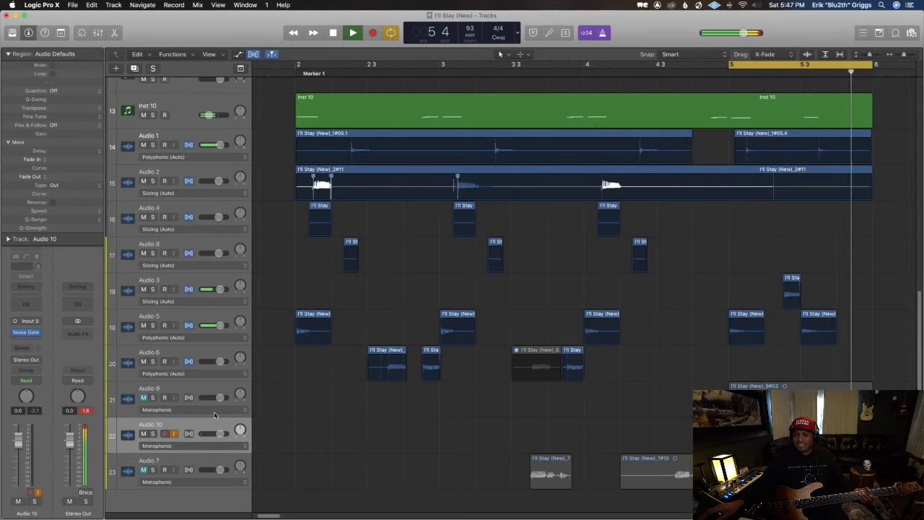
key("space")
key("r")
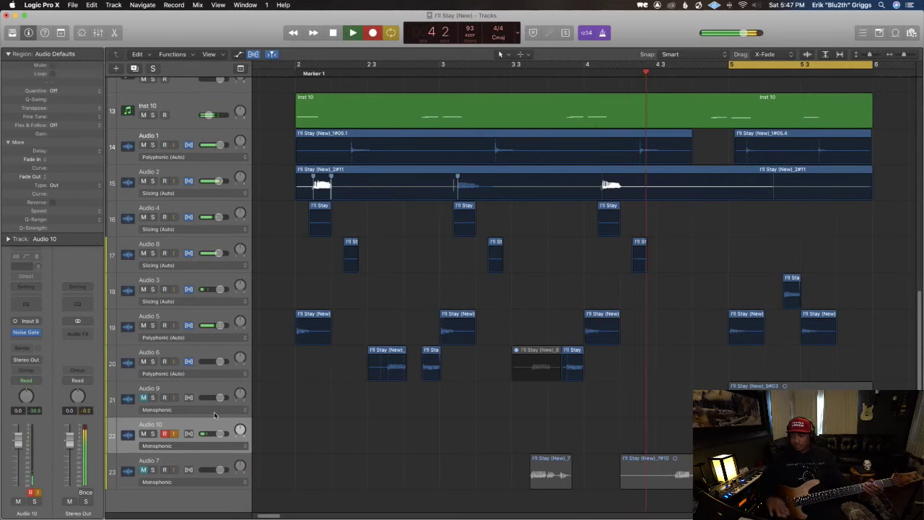
key("space")
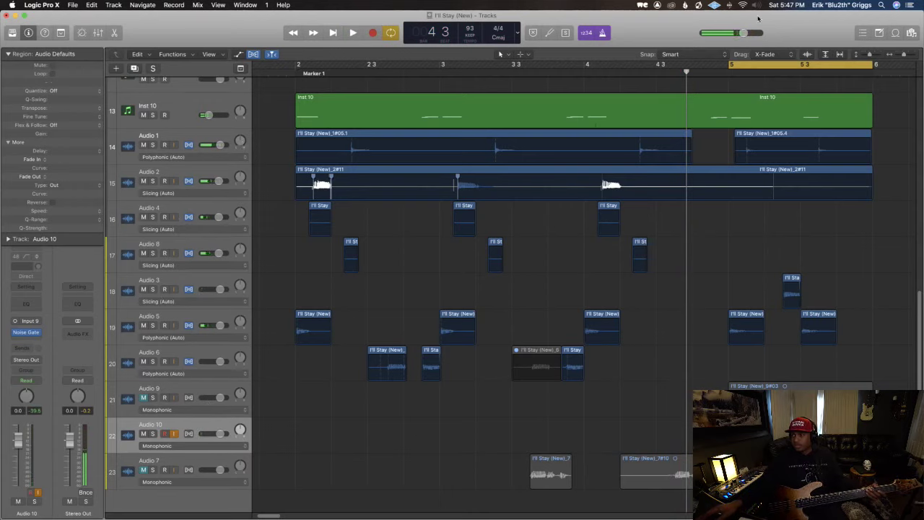
Step: Extend the cycle range back to the start of bar 3, record a take on Audio 10 from there, and stop playback
left_click_drag(729, 67, 440, 88)
key("space")
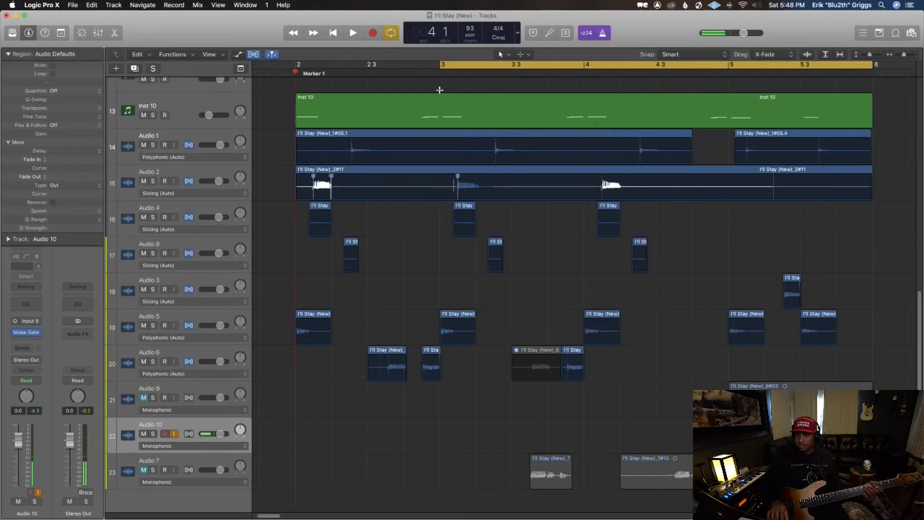
key("r")
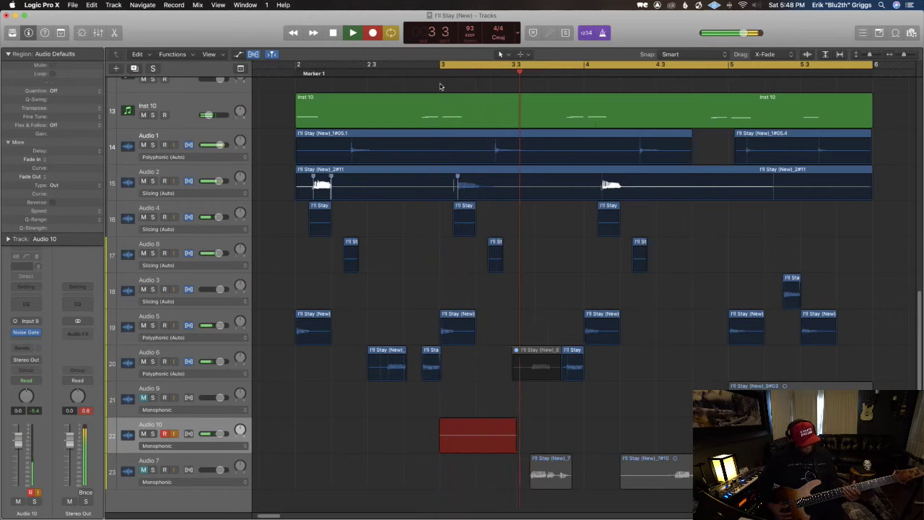
key("space")
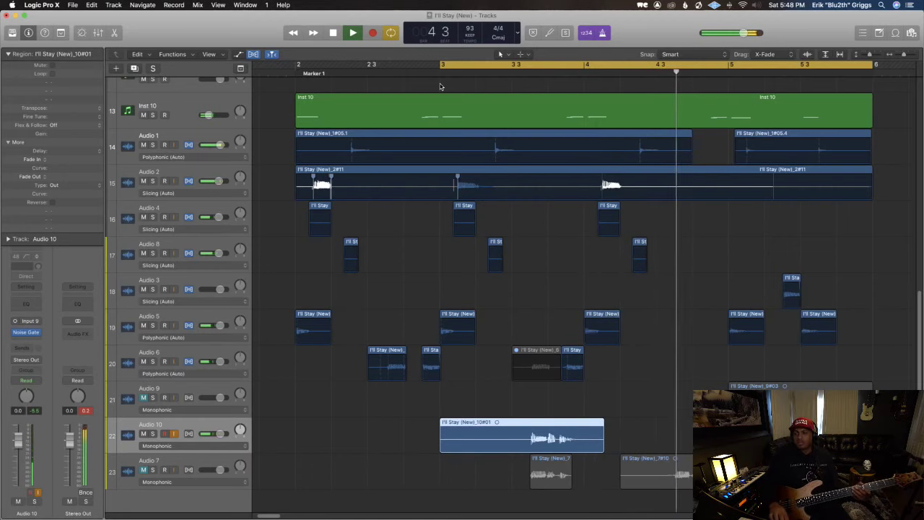
key("space")
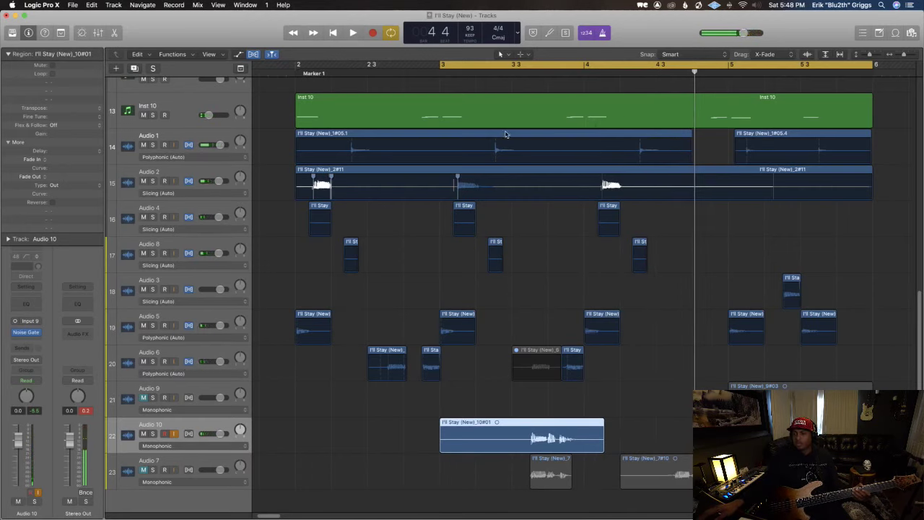
Step: Shorten the cycle range to start at bar 4 beat 2, record a second take on Audio 10 and play it back
left_click_drag(441, 72, 618, 82)
left_click(618, 86)
key("space")
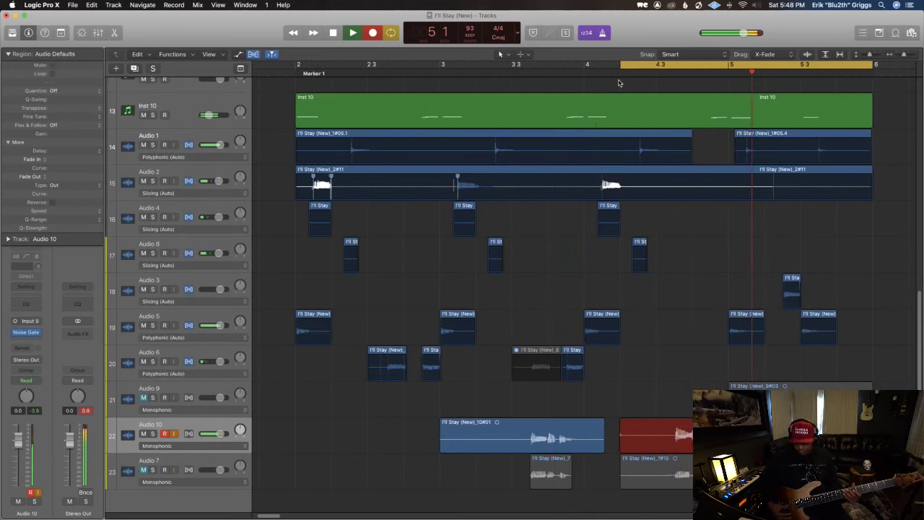
key("space")
key("space")
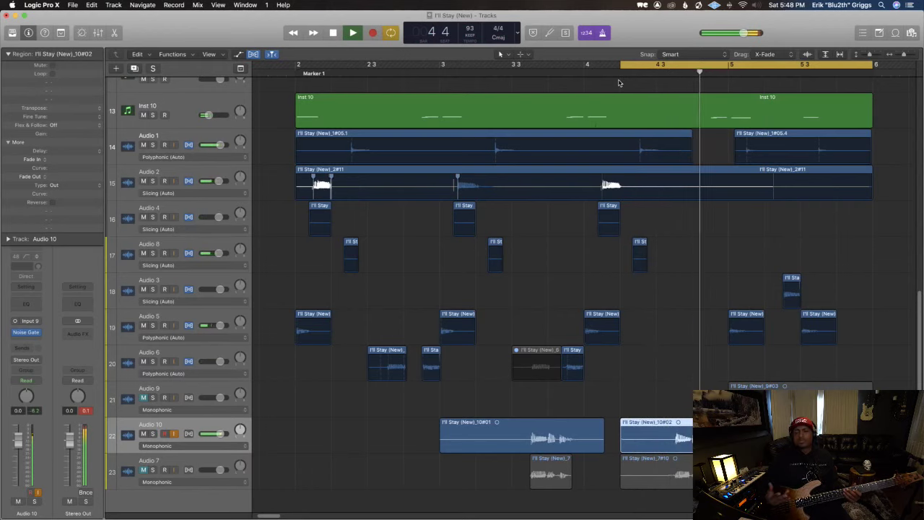
Step: Delete the second Audio 10 take and record a replacement over the same cycle range
key("space")
key("Delete")
key("r")
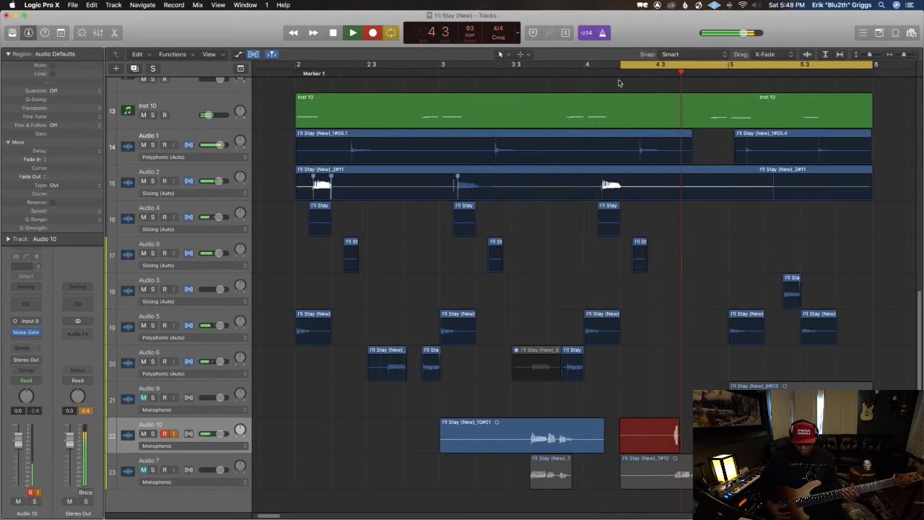
key("space")
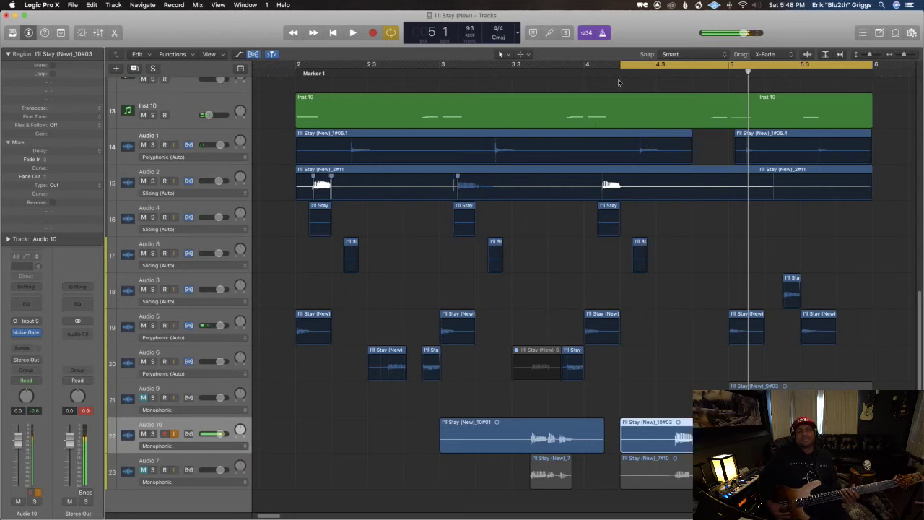
Step: Undo the last recording, record the second Audio 10 take again and start playing it back
key("super+z")
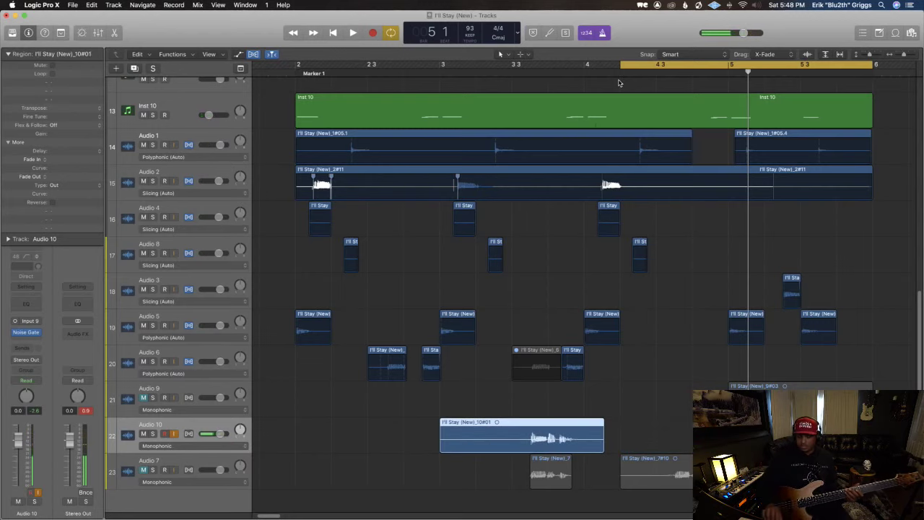
key("r")
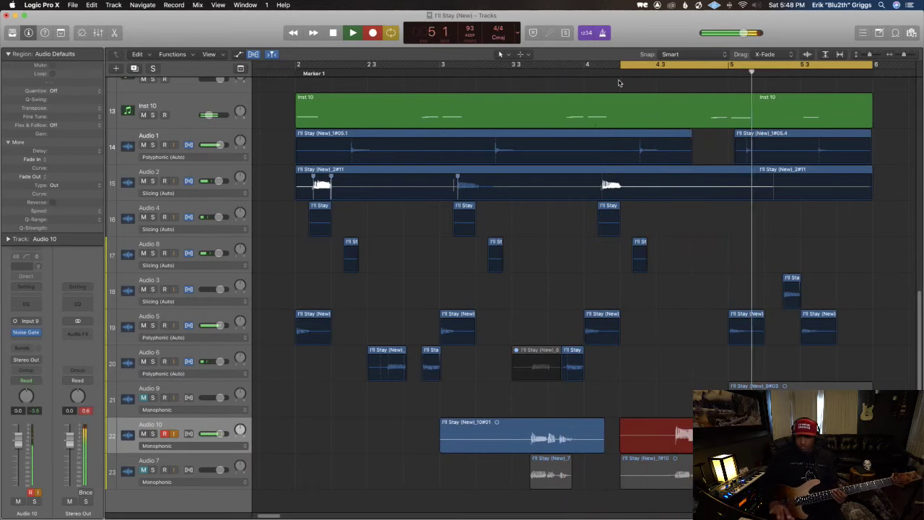
key("space")
key("space")
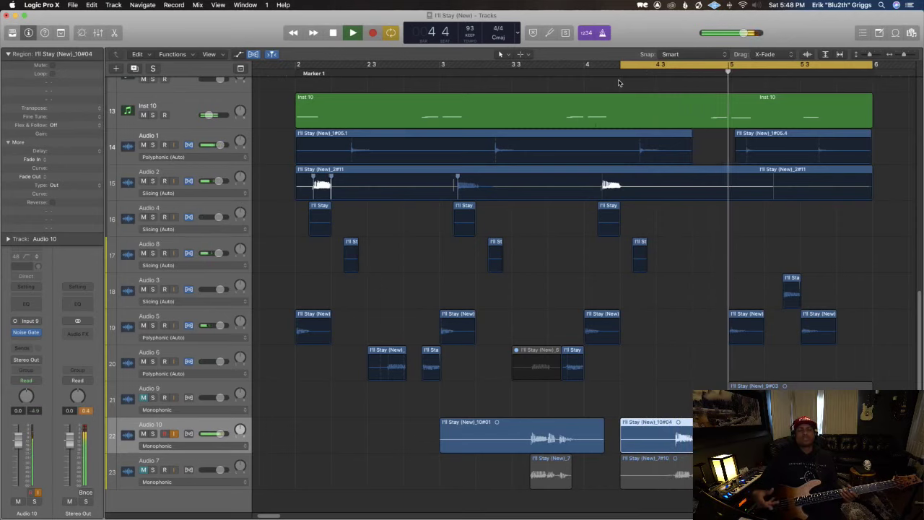
Step: Replay the new Audio 10 take from the cycle start, listen to it soloed, and return to the full mix
key("space")
key("space")
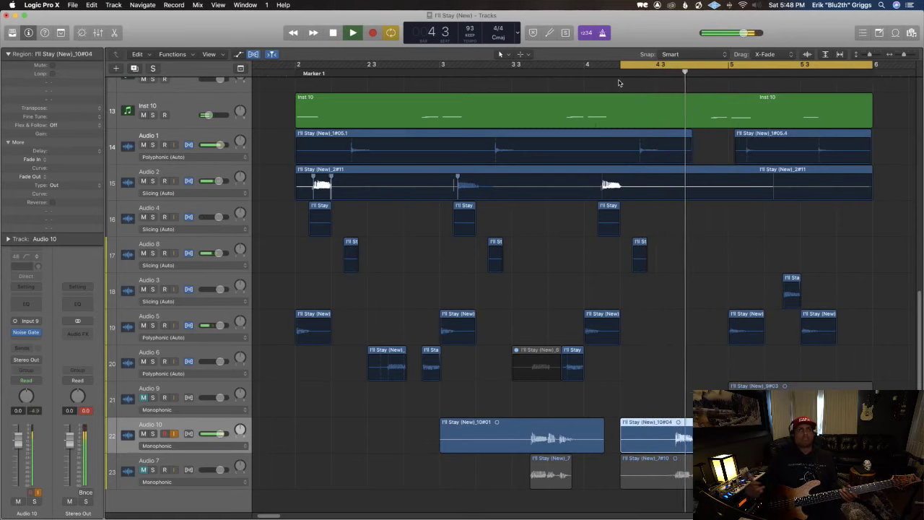
key("space")
key("space")
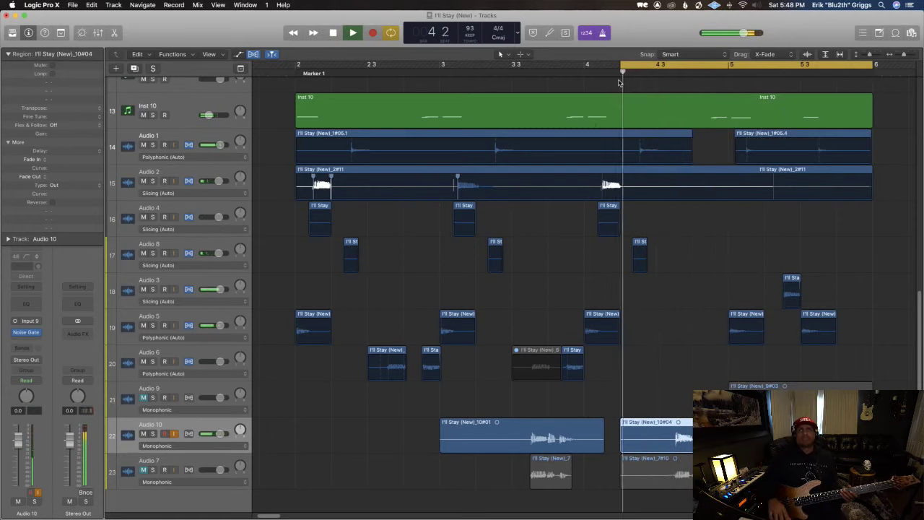
key("ctrl+s")
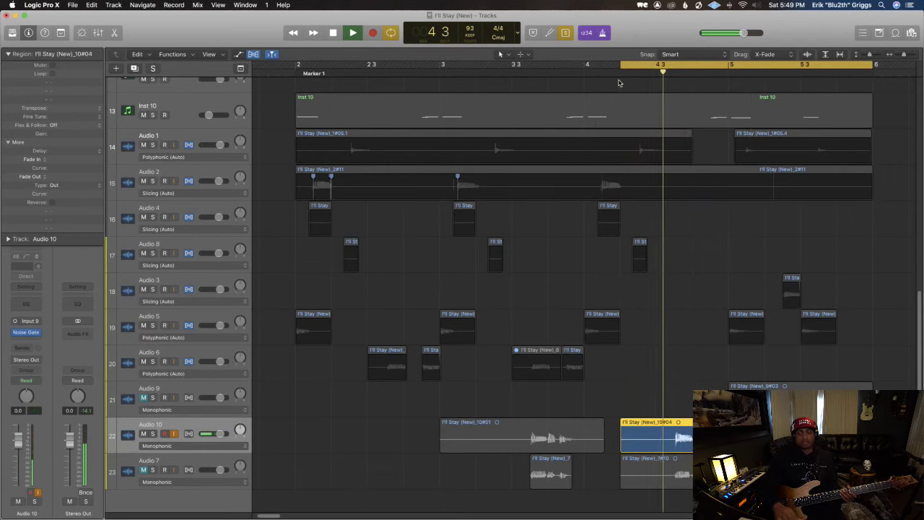
key("super+a")
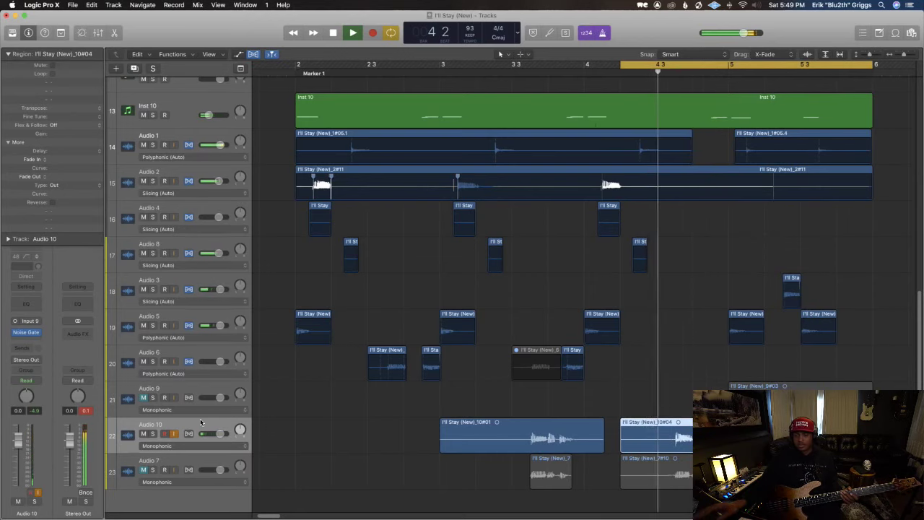
Step: Create the Audio 11 track with the same settings as Audio 10, record a take from bar 4 beat 2 and play it back
key("super+d")
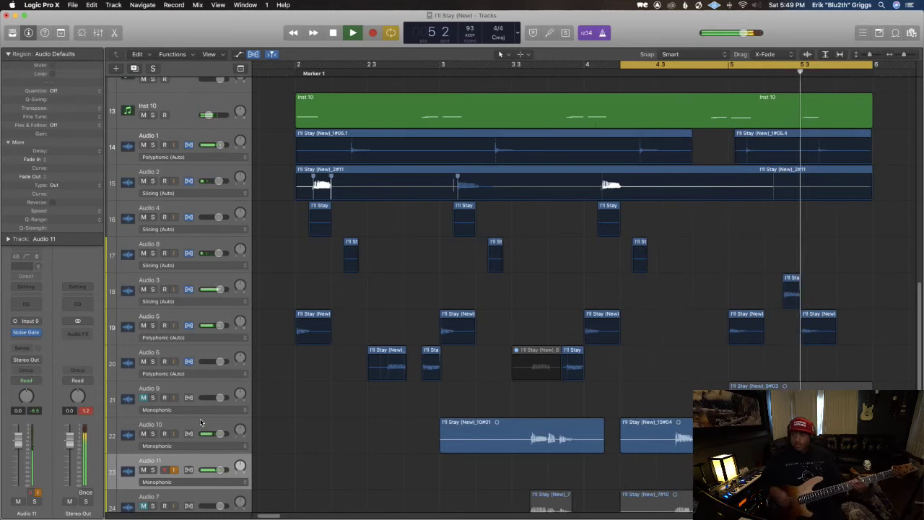
scroll(432, 422, "down", 1)
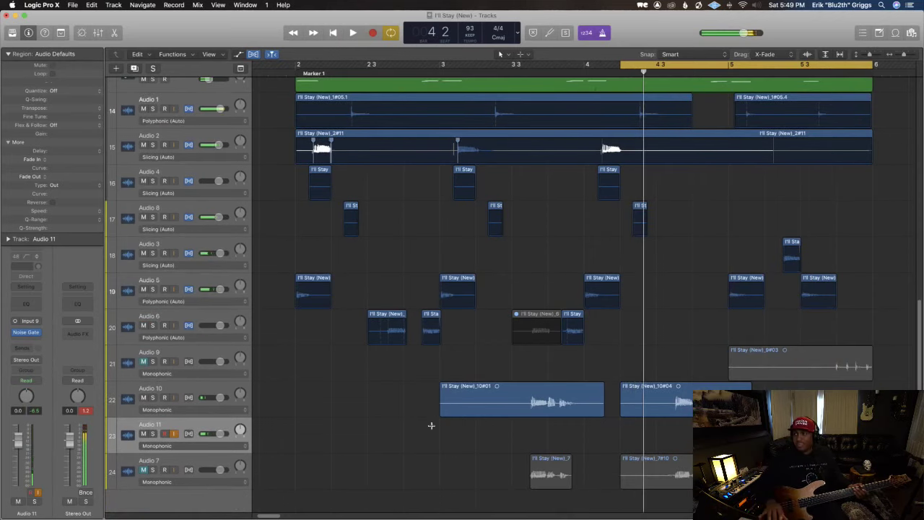
key("r")
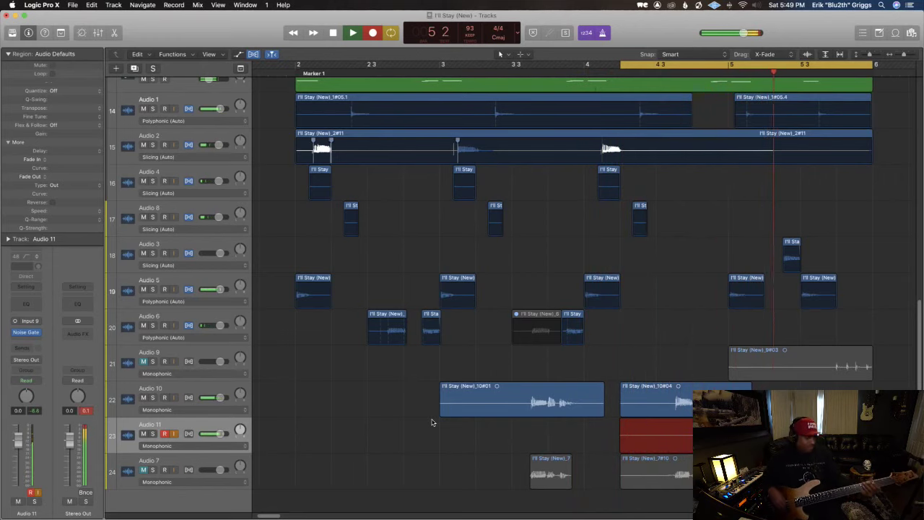
key("space")
key("space")
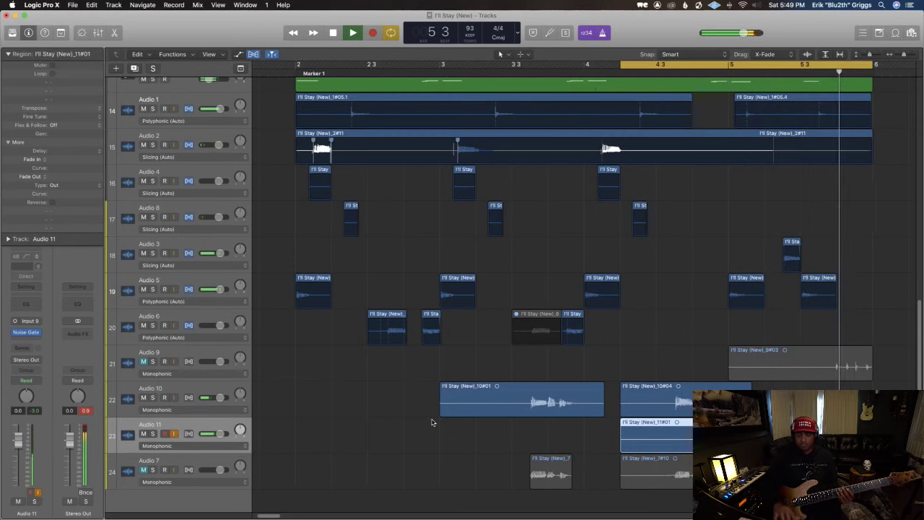
Step: Add the Audio 12 track with the settings of Audio 11, record a layer over the running loop and play it back
key("super+d")
key("r")
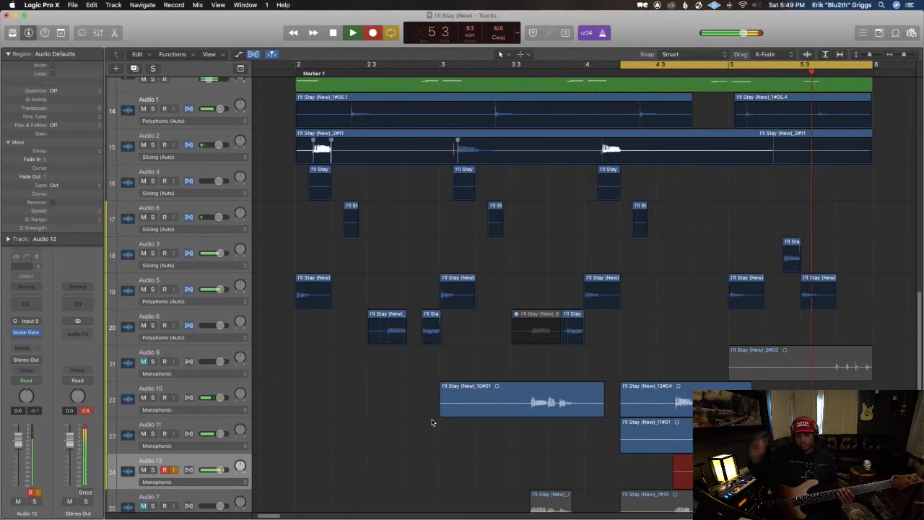
key("space")
key("space")
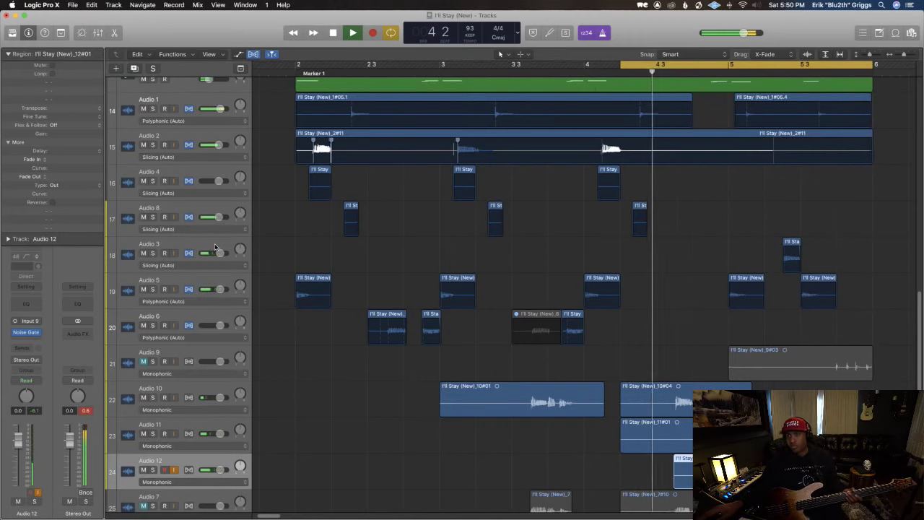
Step: Delete the short Audio 3 region in bar 5 and record a new take on that track over the cycle range
left_click(589, 239)
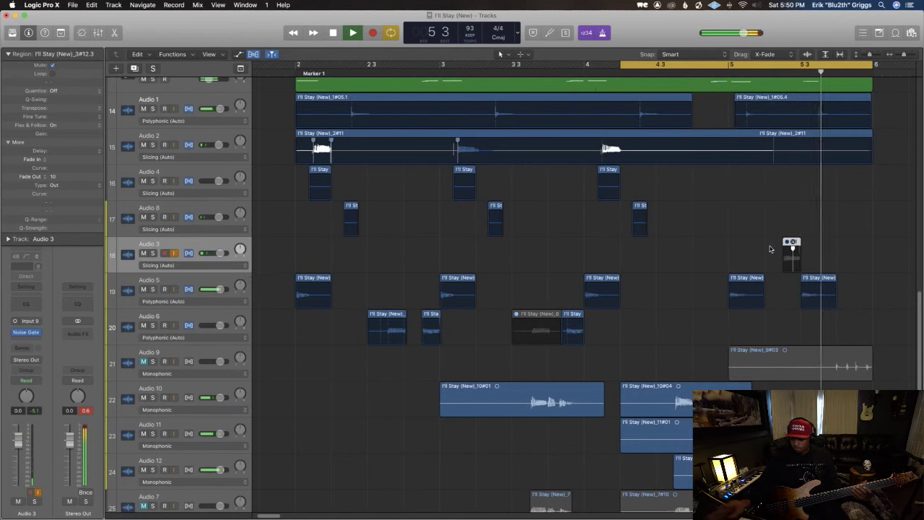
key("Delete")
key("Return")
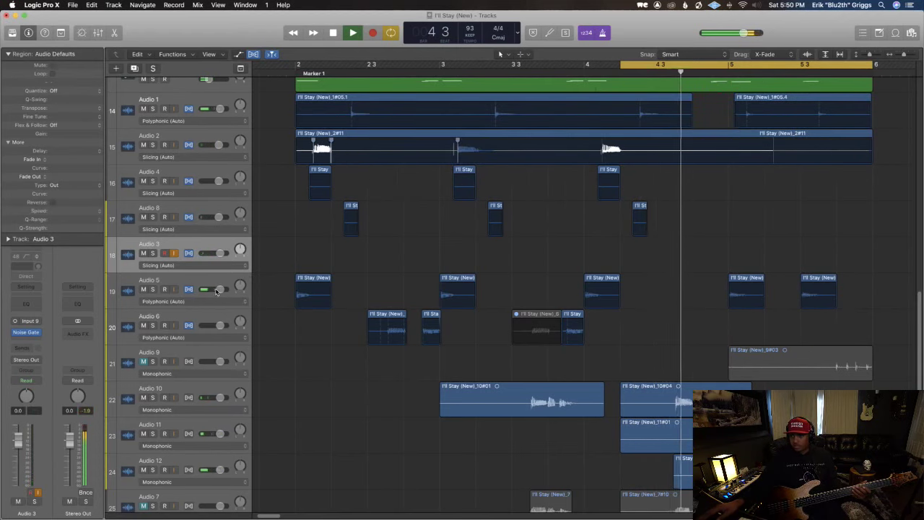
key("r")
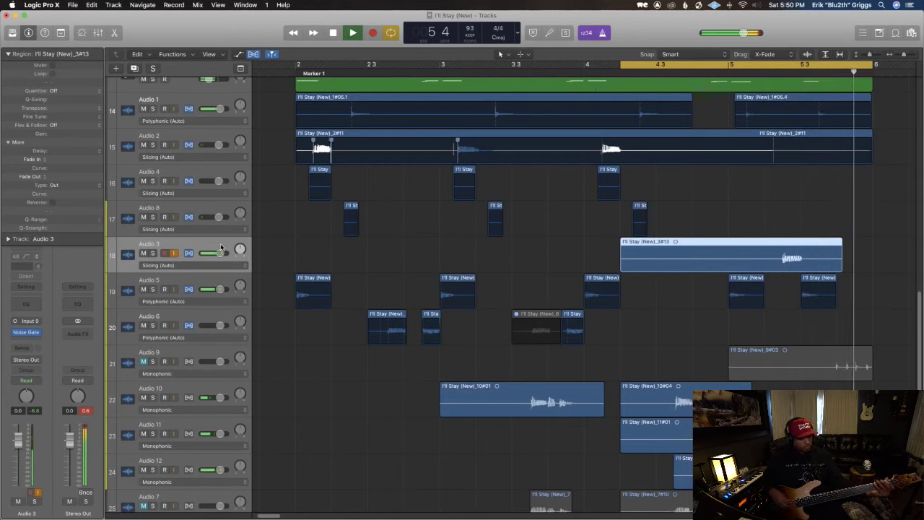
Step: Delete the old regions on the muted Audio 7 track together with their recorded audio files
scroll(421, 352, "down", 1)
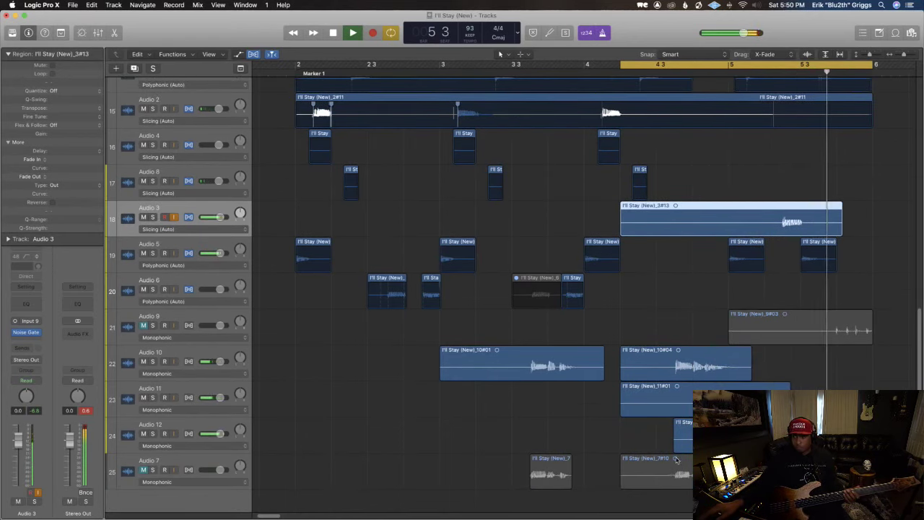
left_click(401, 470)
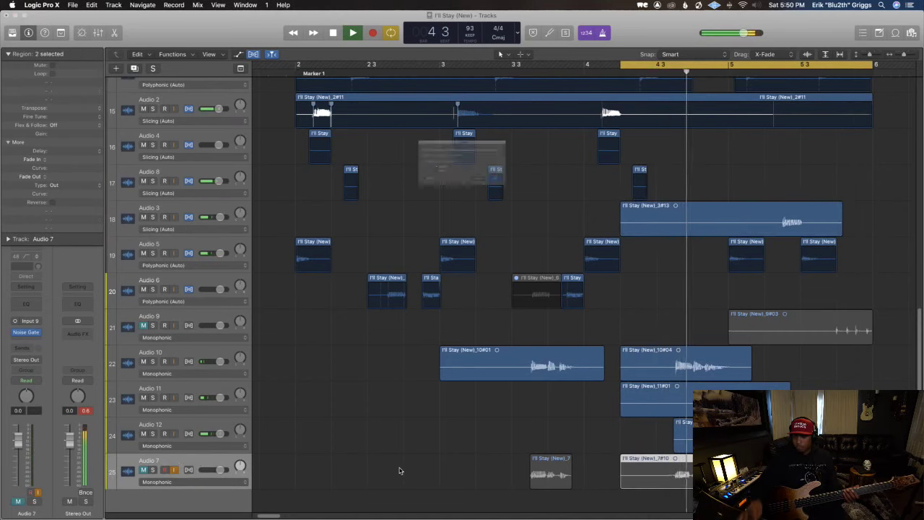
key("Return")
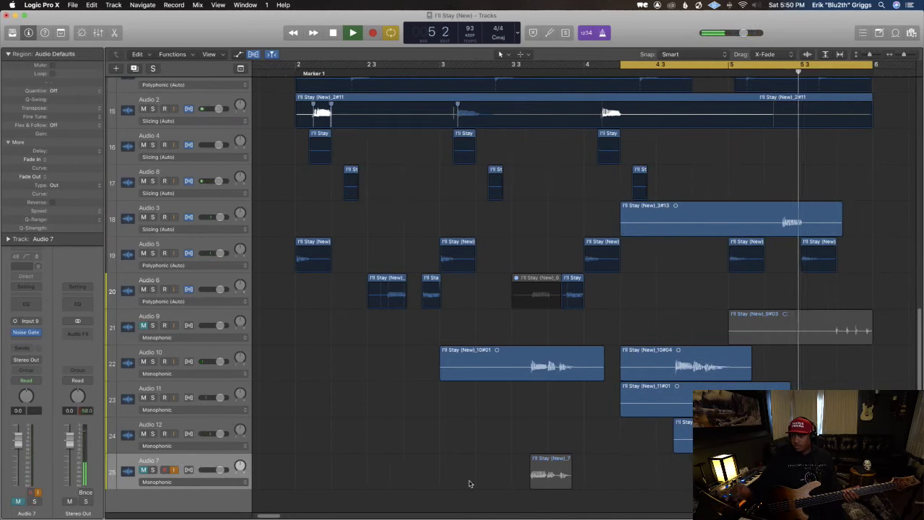
left_click(556, 475)
key("Delete")
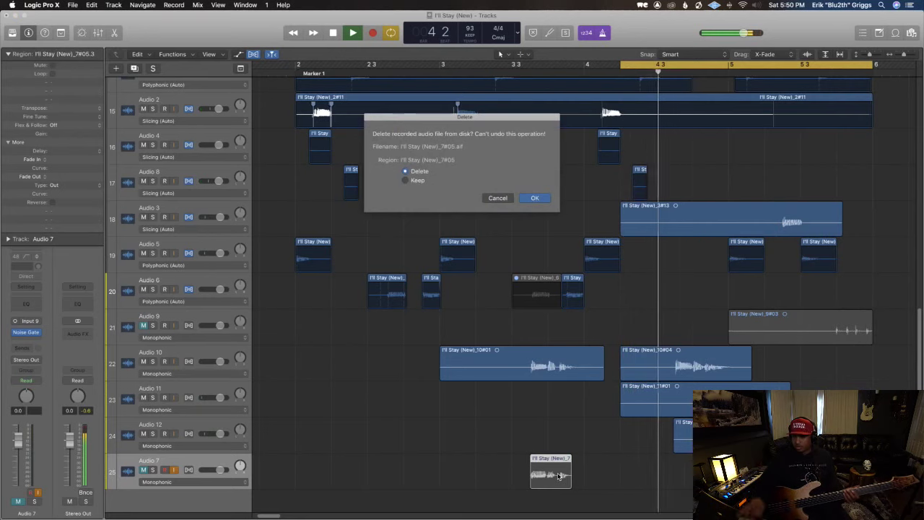
key("Return")
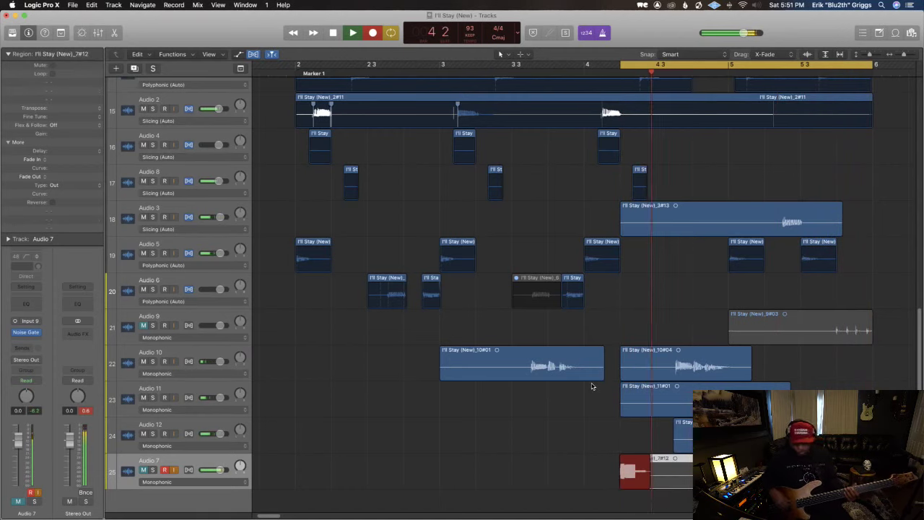
Step: Stop recording the Audio 7 take, unmute the track and play the take back over the running loop
key("space")
key("b")
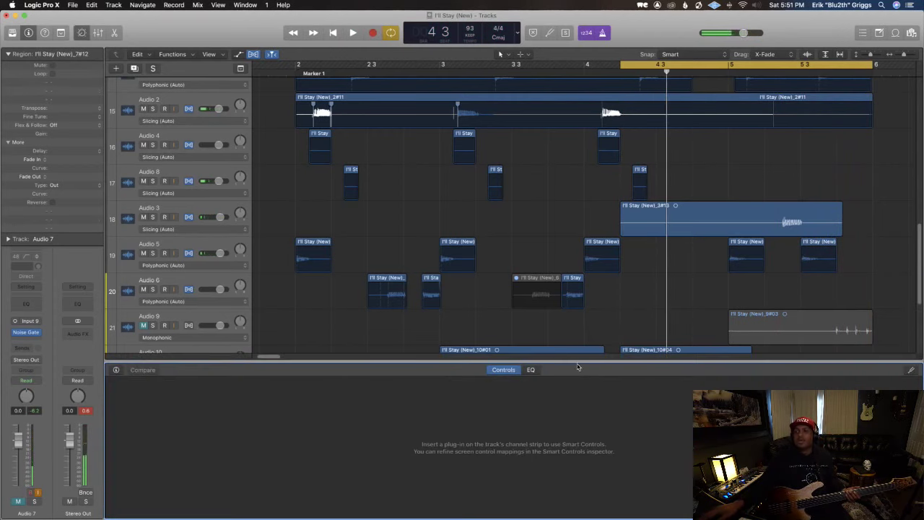
key("b")
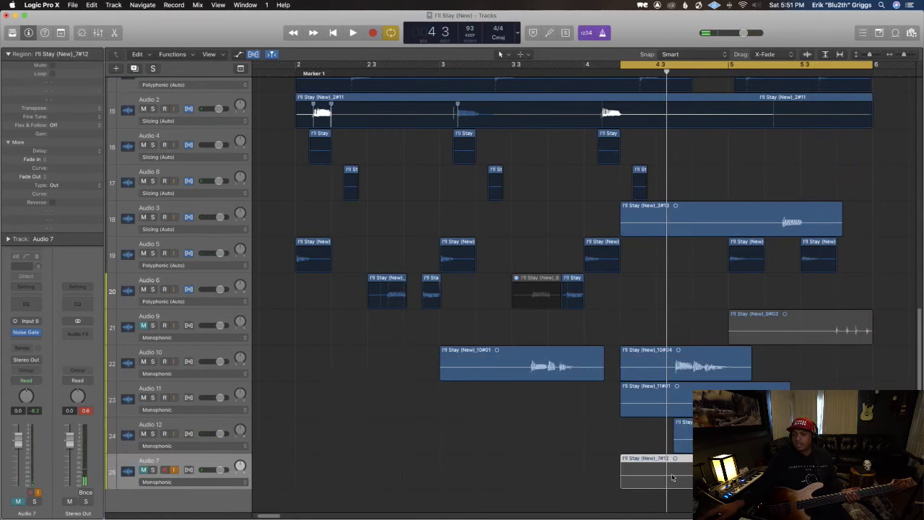
left_click(299, 485)
key("space")
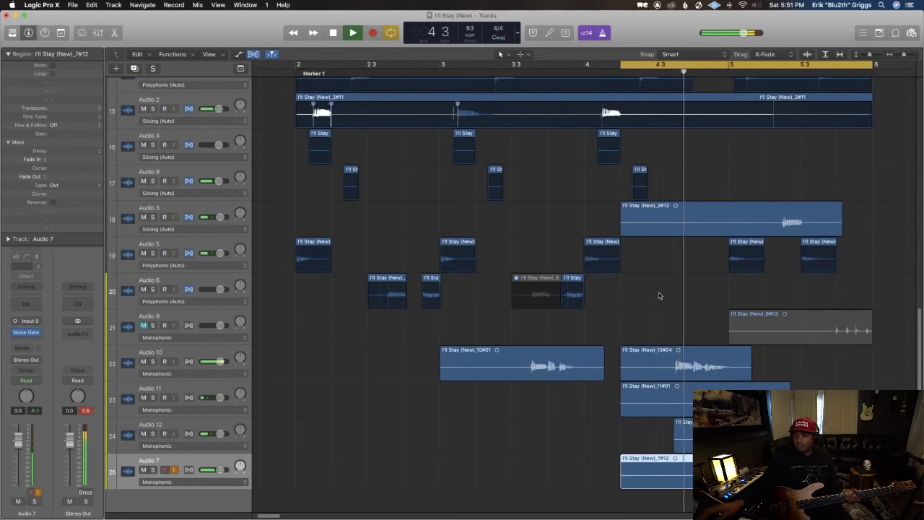
scroll(624, 298, "up", 1)
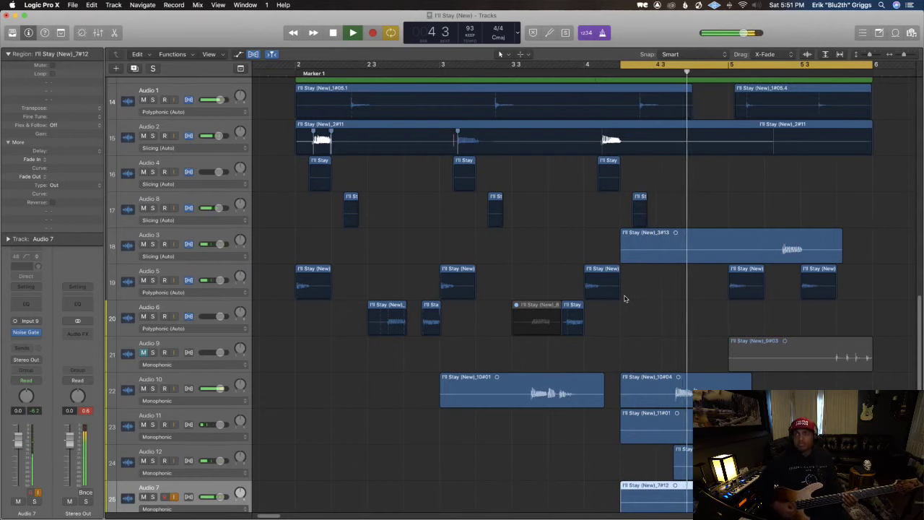
Step: Enable Flex on Audio 9 to 12 and Audio 7, setting Audio 10 to Polyphonic and Audio 11, 12 and 7 to Slicing
left_click(811, 363)
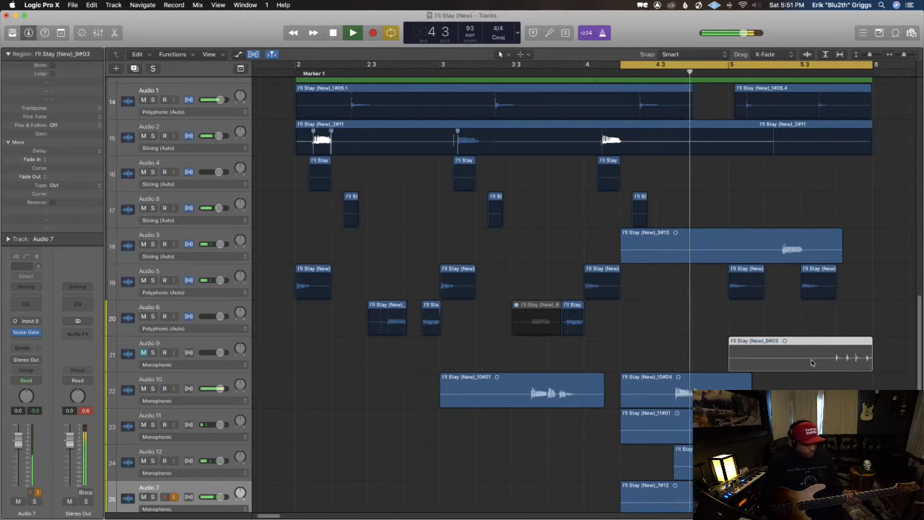
scroll(173, 463, "down", 2)
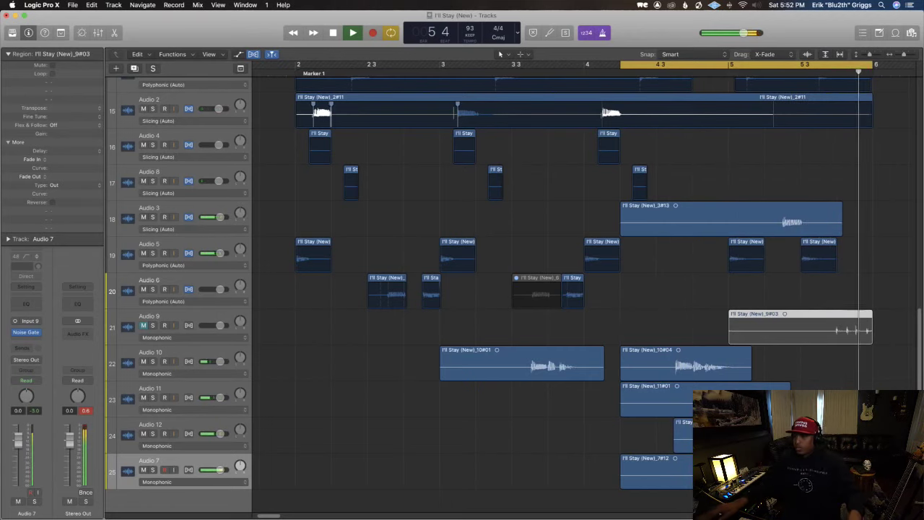
left_click(187, 327)
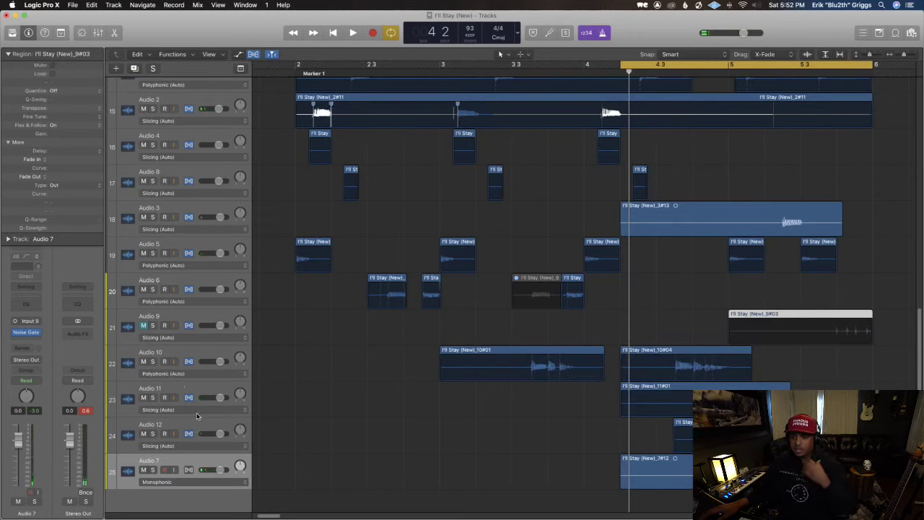
left_click(187, 470)
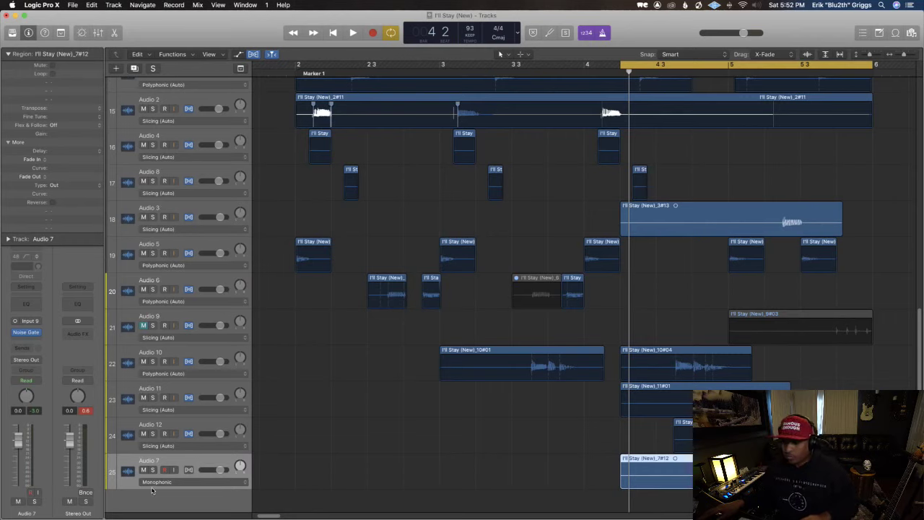
left_click(156, 481)
key("space")
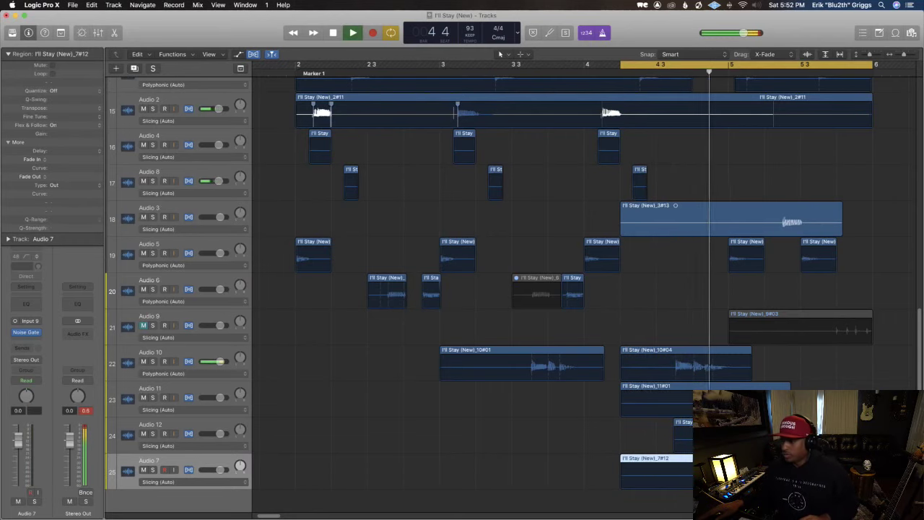
Step: Quantize all regions on Audio 10, 11, 12 and 7 to 1/16 Triplet and audition the loop
left_click_drag(809, 466, 496, 367)
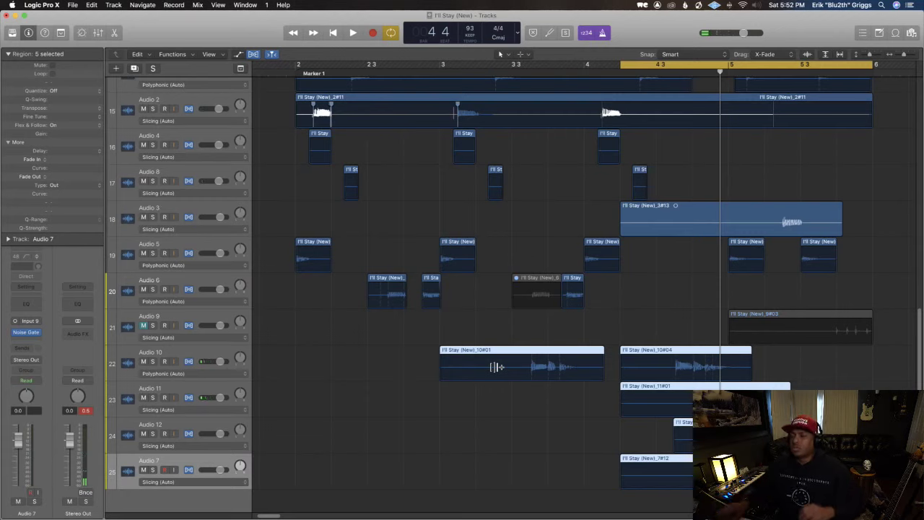
left_click(574, 410)
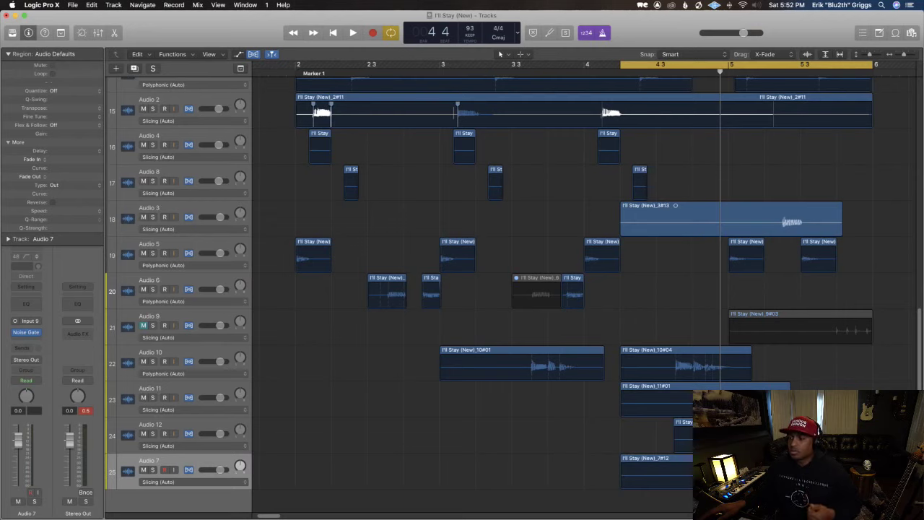
key("space")
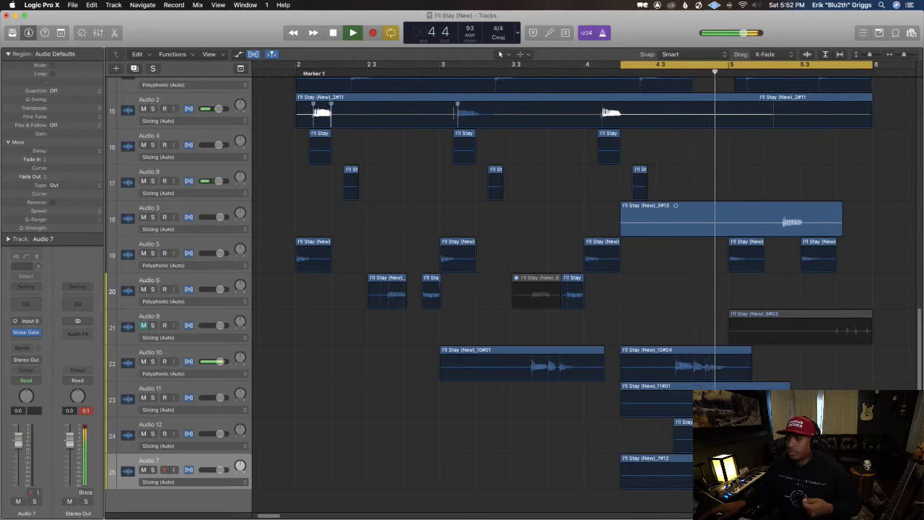
left_click_drag(892, 491, 512, 345)
left_click(59, 90)
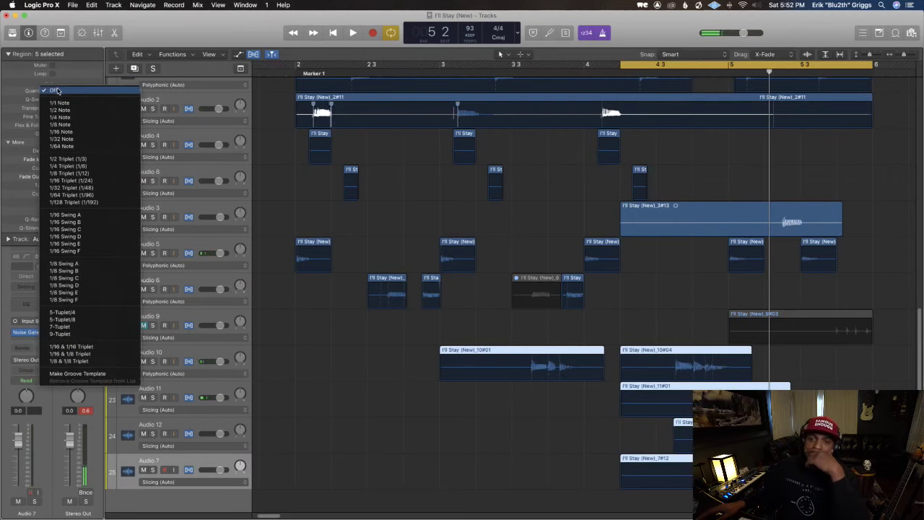
left_click(83, 180)
key("space")
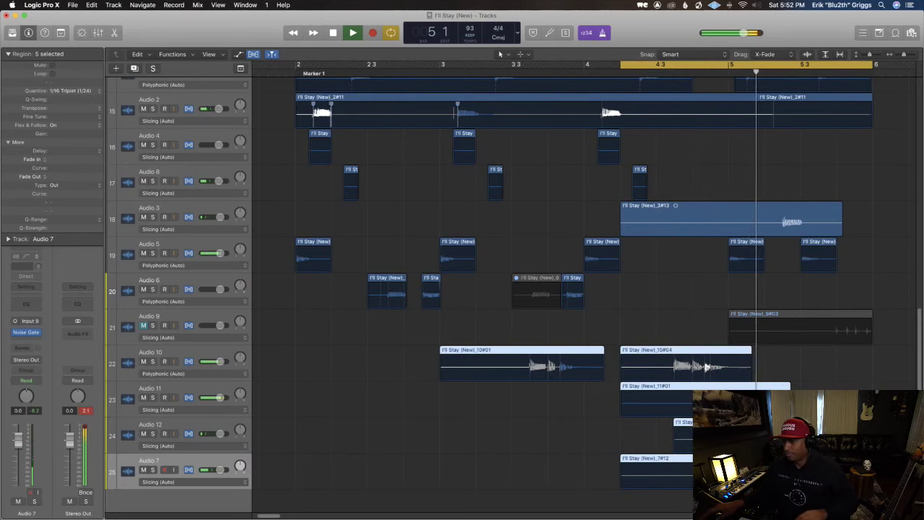
key("space")
Step: Move the Audio 10 region in bar 4 slightly later, to position 4 2 1 46, auditioning its timing against the loop
left_click(713, 352)
key("super+Right")
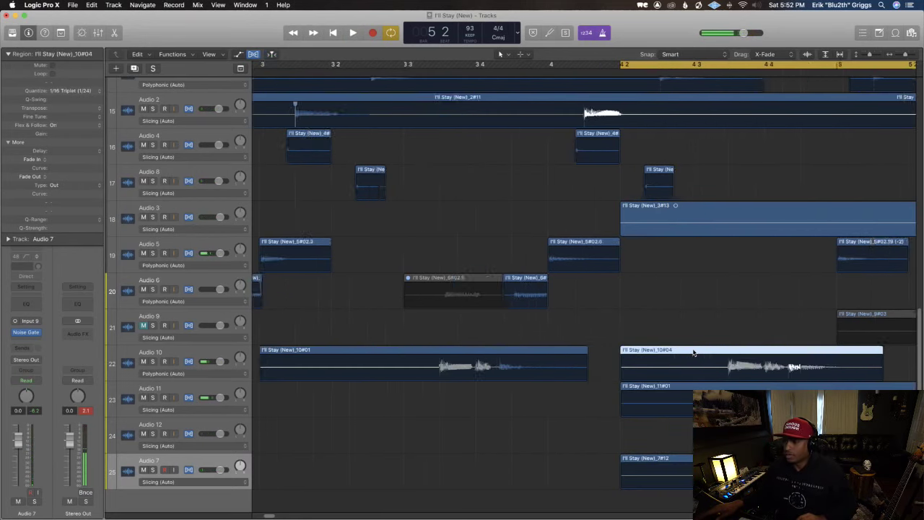
scroll(650, 354, "right", 10)
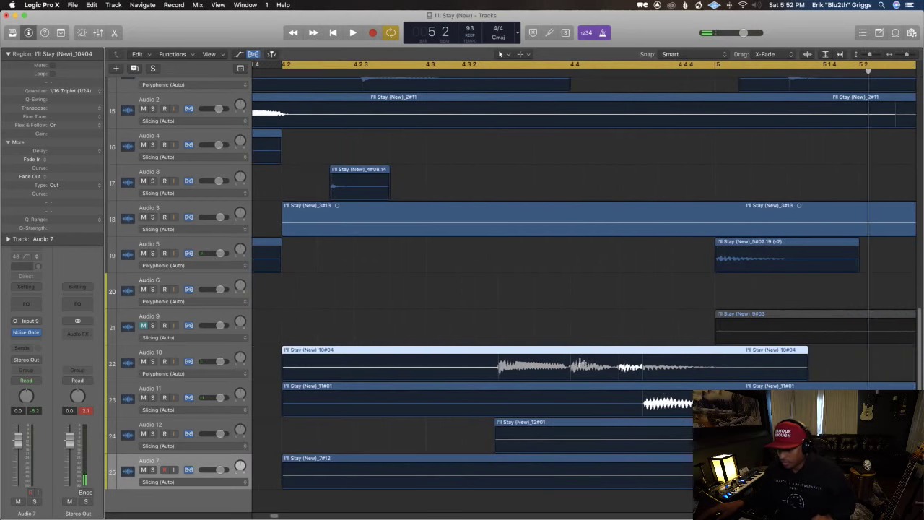
key("space")
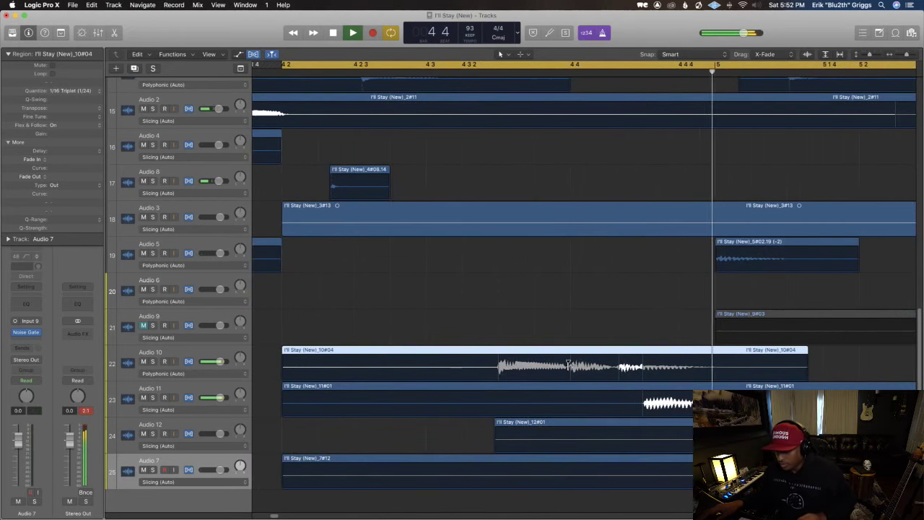
key("space")
left_click_drag(339, 350, 343, 349)
key("space")
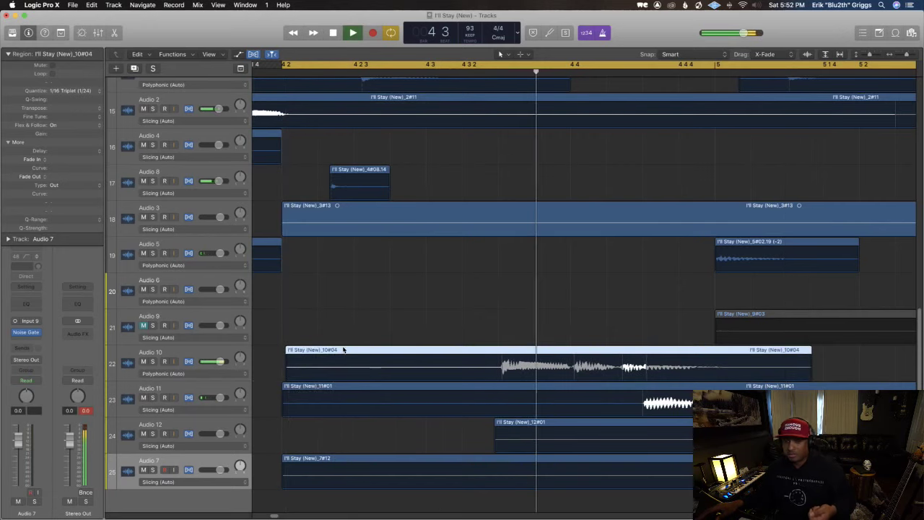
left_click_drag(343, 349, 345, 349)
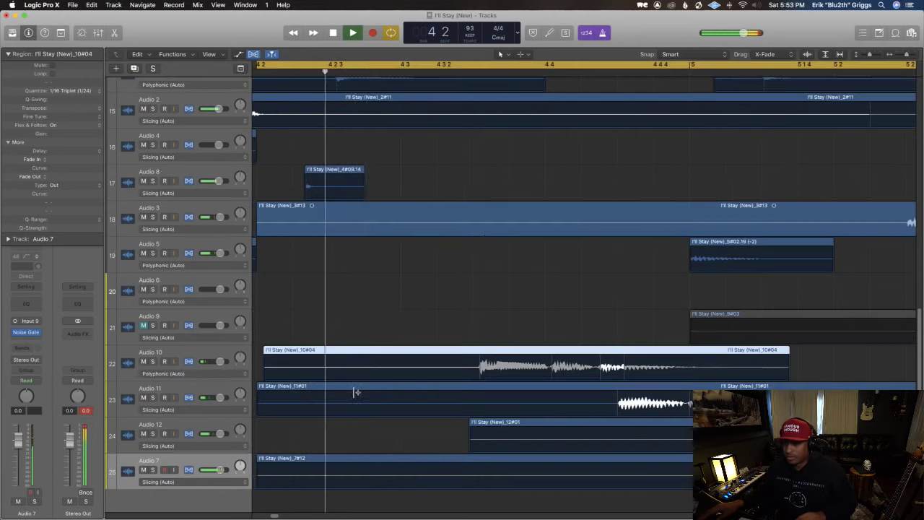
key("space")
Step: Move the Audio 11 region later to position 4 2 1 41 and play back the loop
left_click_drag(427, 388, 433, 387)
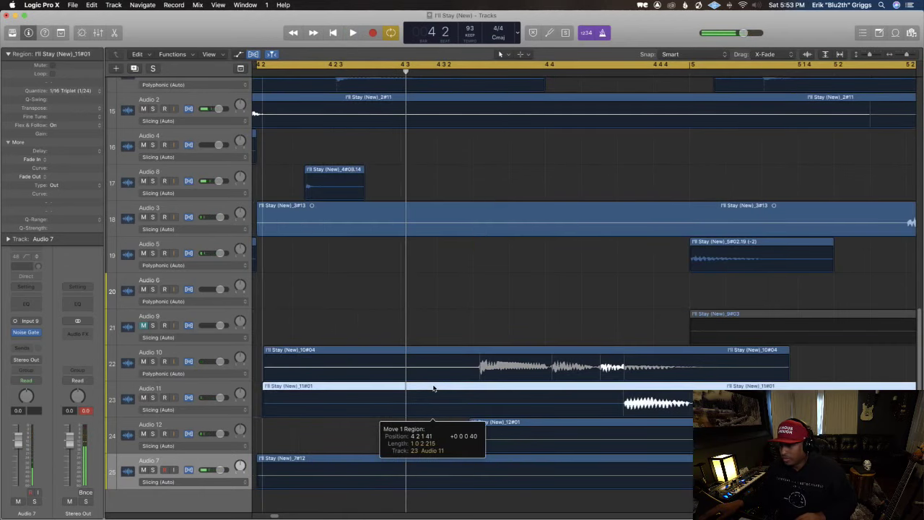
key("space")
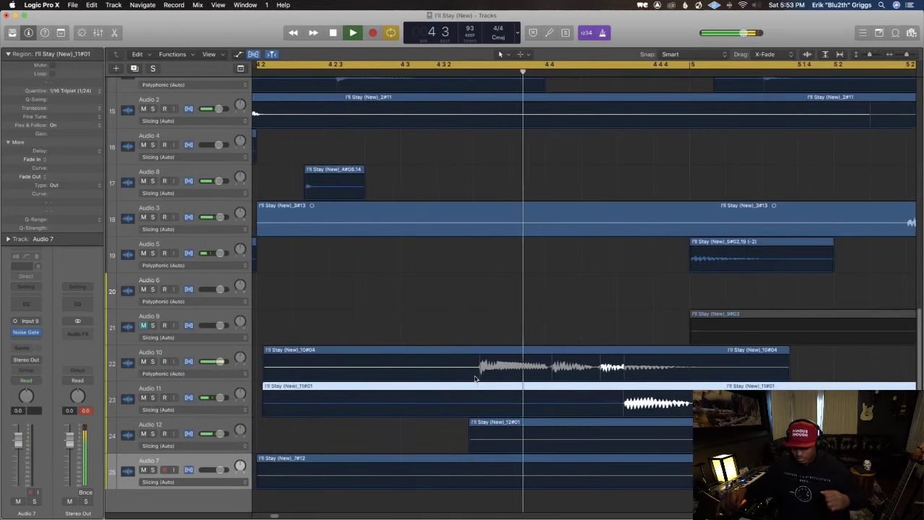
key("space")
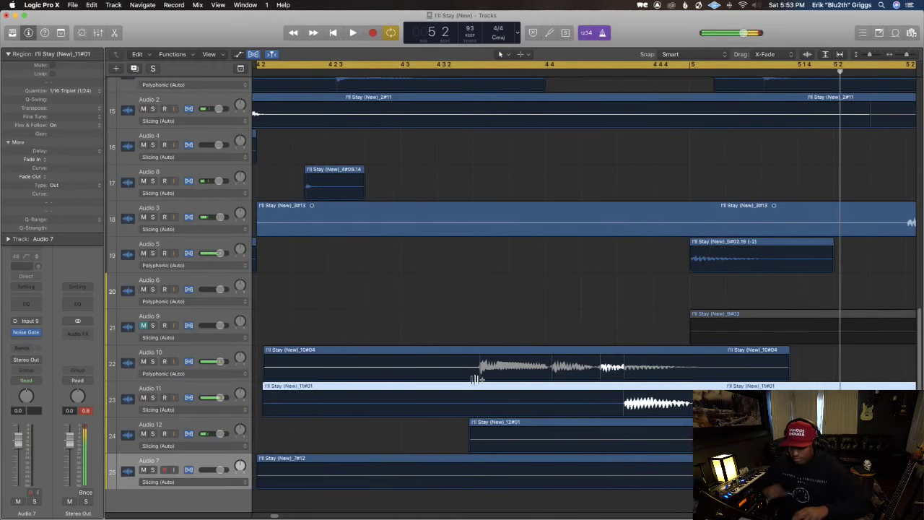
Step: Nudge the Audio 10 region in bar 4 and the Audio 11 region slightly later again, listening to the result
left_click(434, 350)
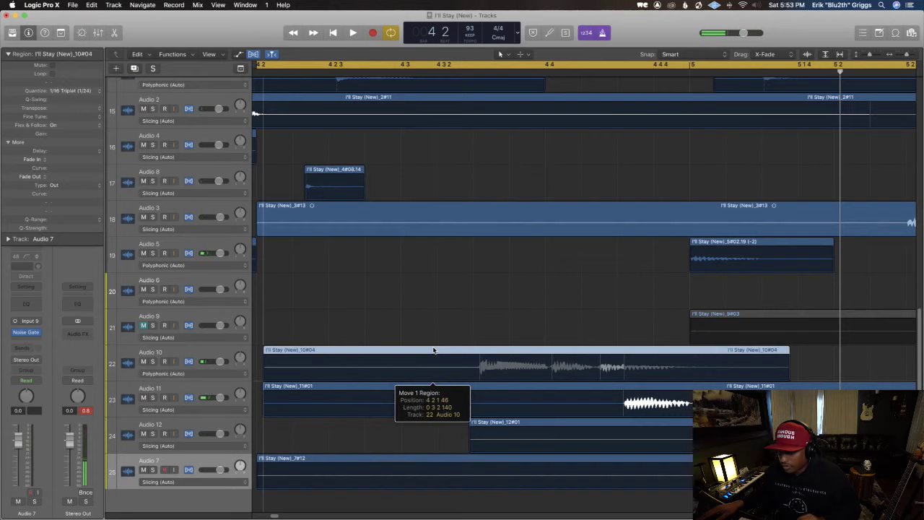
left_click_drag(434, 350, 434, 350)
key("space")
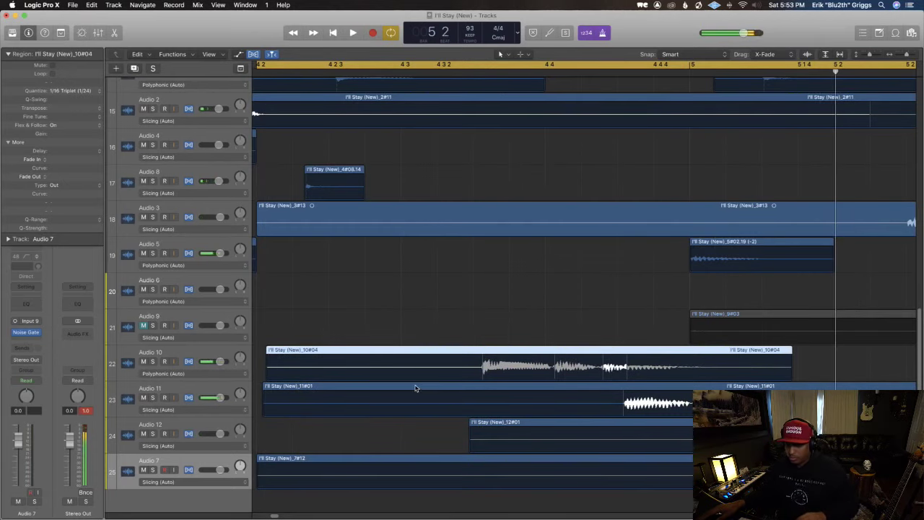
left_click_drag(415, 388, 418, 388)
key("space")
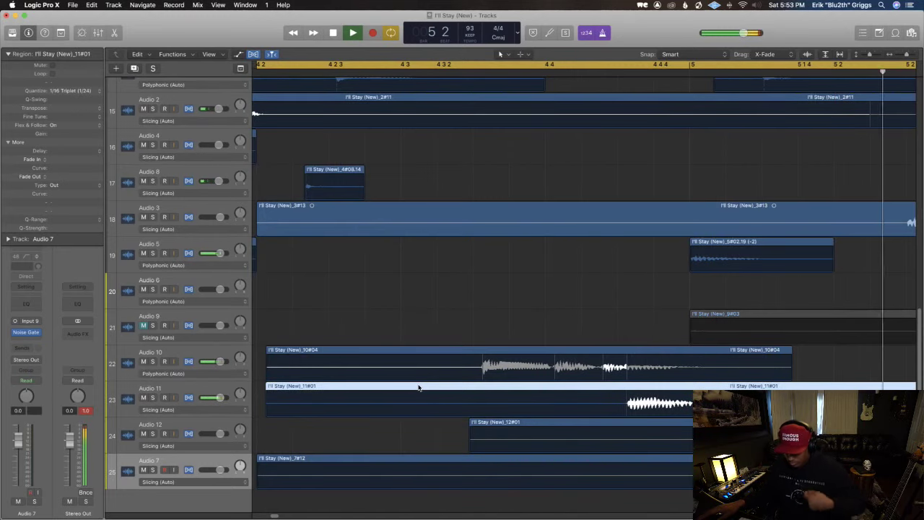
Step: Set the delay of the Audio 1 region in bar 5 to +28 ticks and audition its timing
scroll(433, 330, "up", 5)
scroll(433, 330, "down", 3)
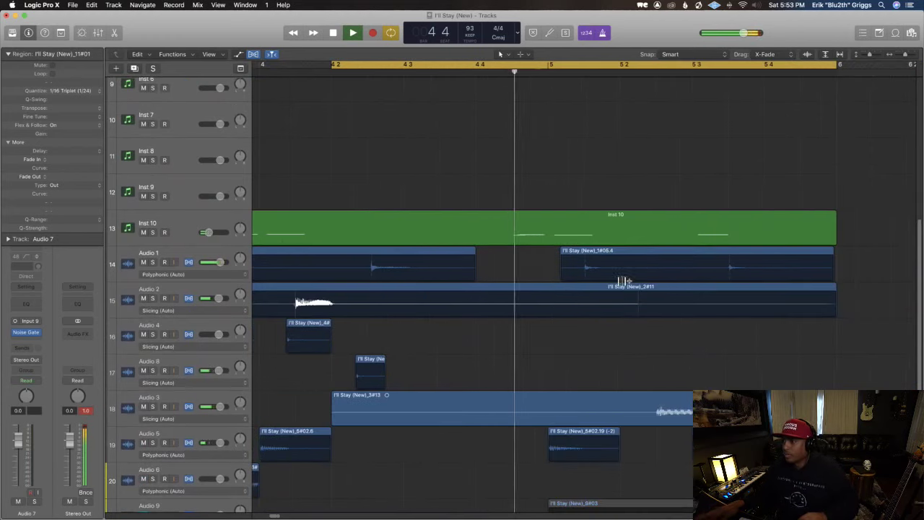
left_click(670, 249)
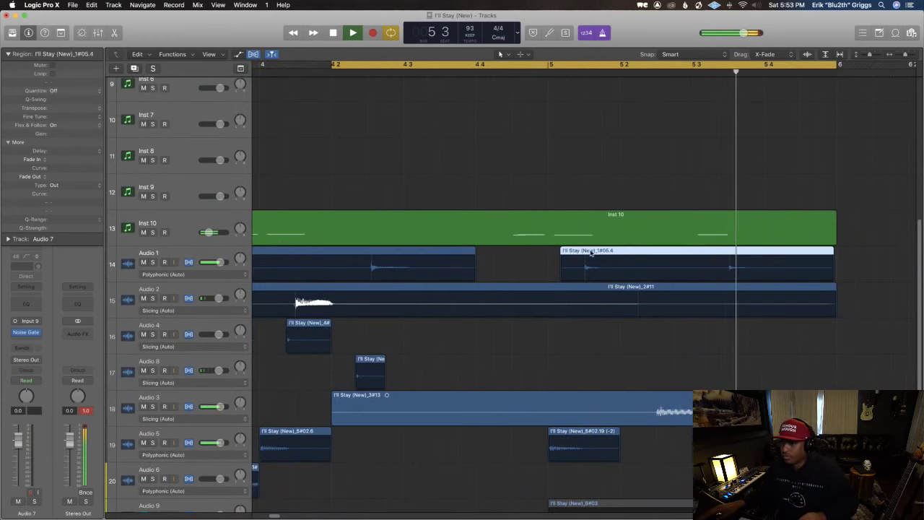
key("space")
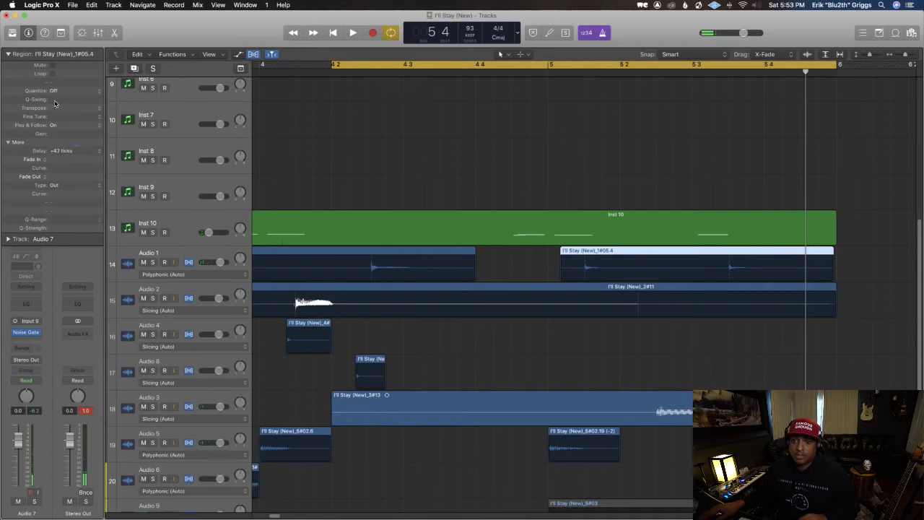
key("space")
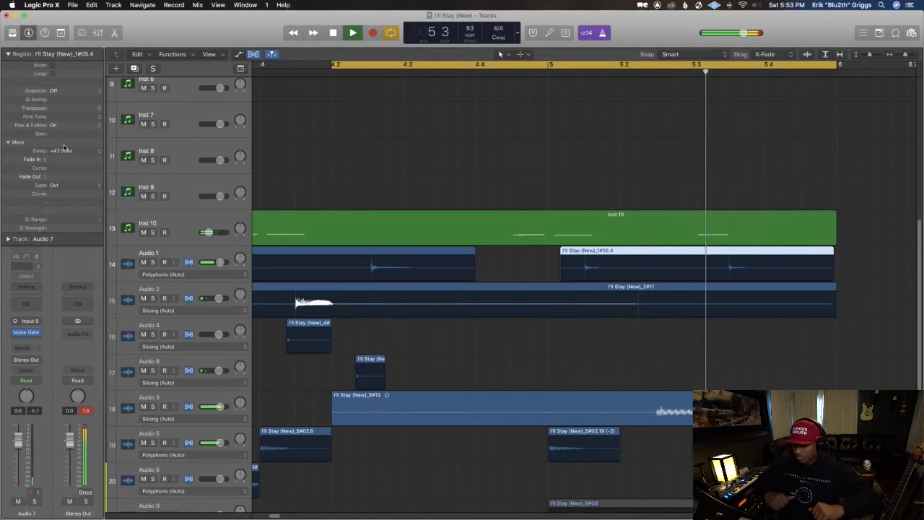
key("space")
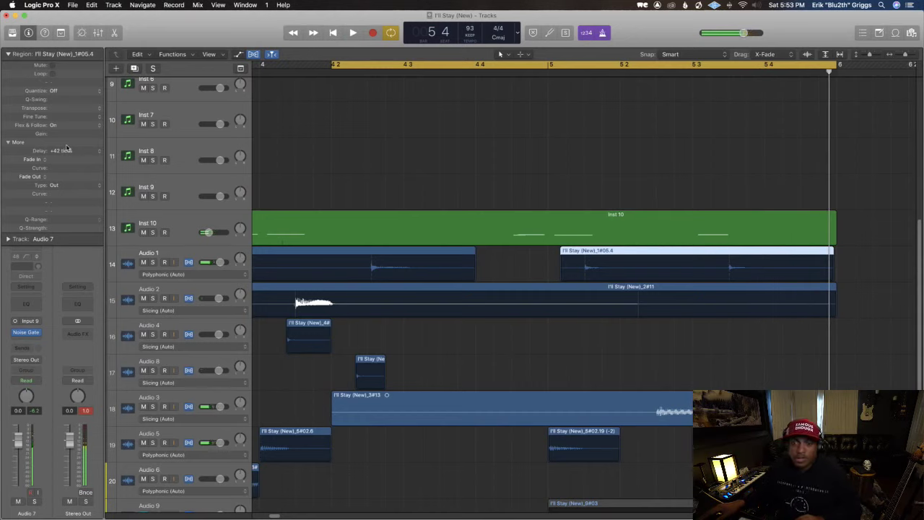
key("space")
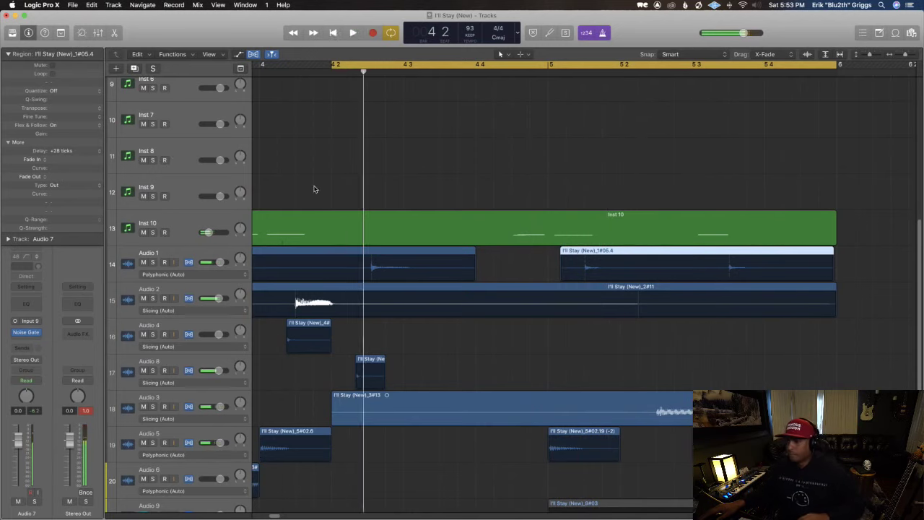
key("space")
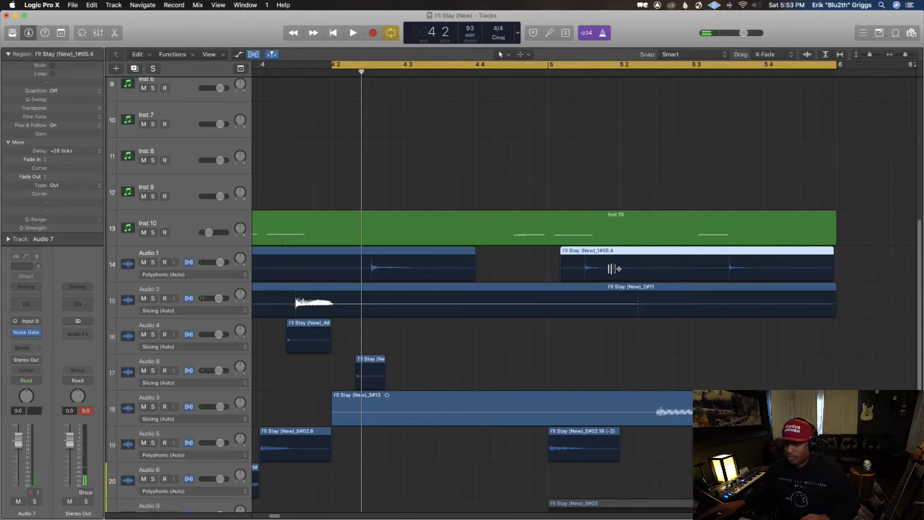
Step: Cut a short section between the two hits out of the Audio 1 region in bar 5, select the first piece and play the loop
left_click_drag(649, 264, 666, 265)
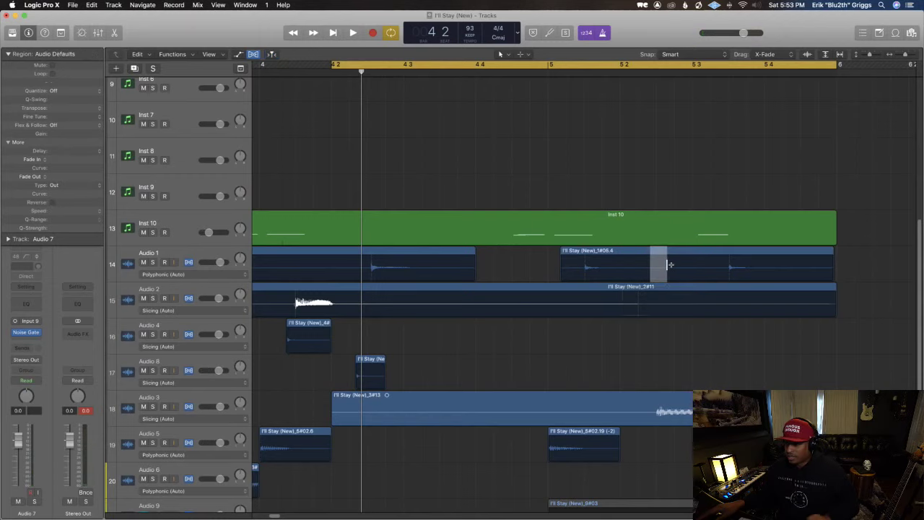
key("space")
left_click(589, 250)
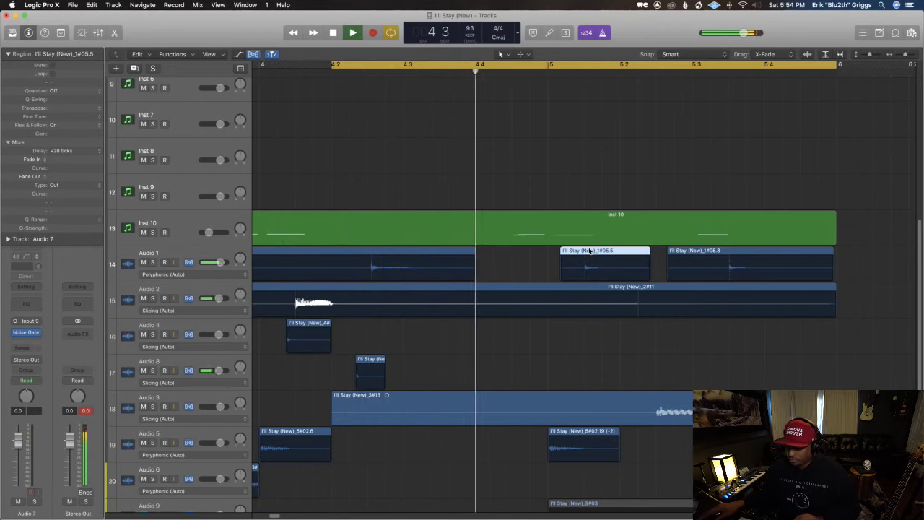
key("space")
key("space")
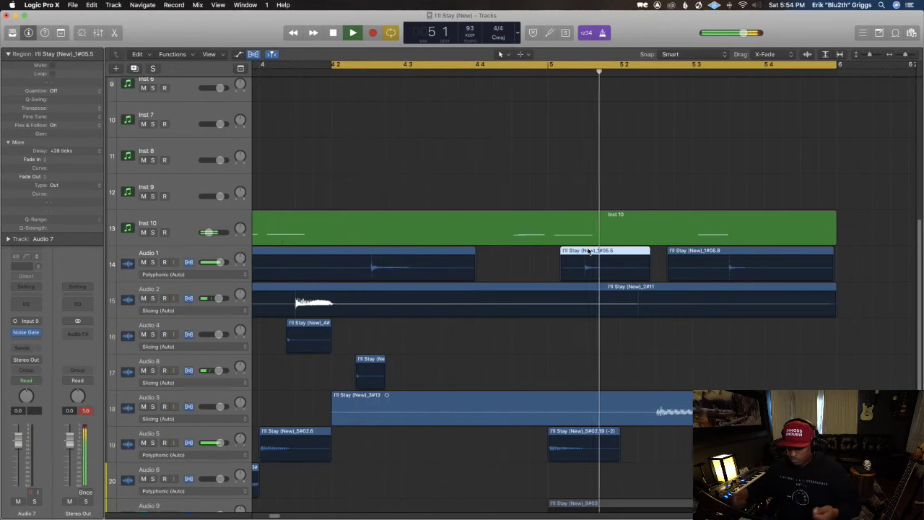
Step: Set the delay of the first Audio 1 piece in bar 5 to +10 ticks and play the loop
key("space")
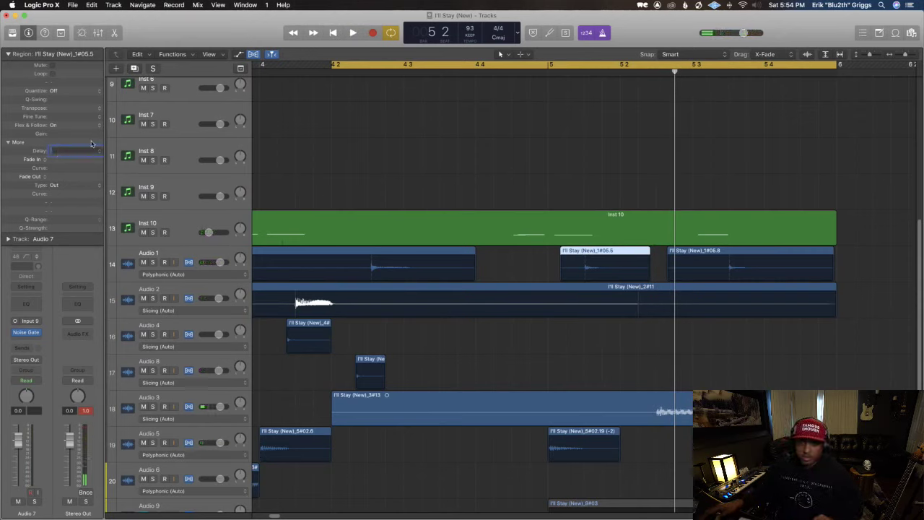
key("space")
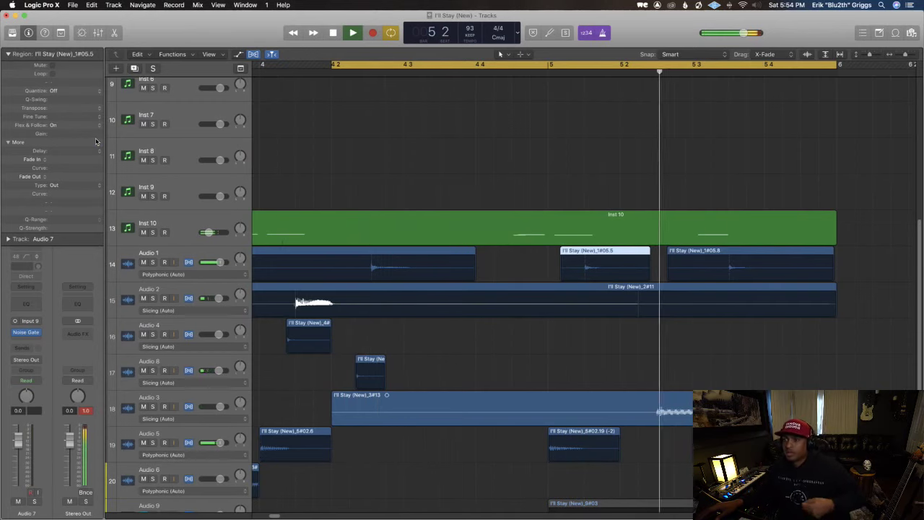
key("space")
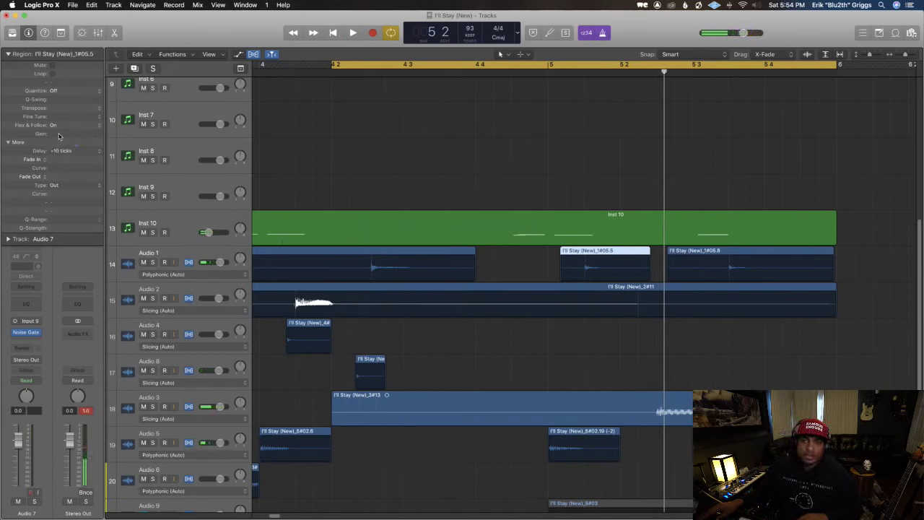
key("space")
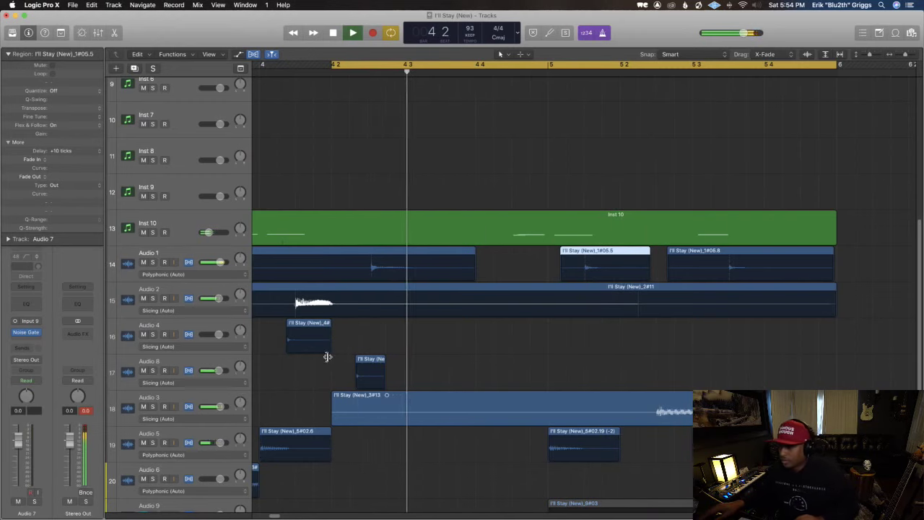
Step: Shorten the Audio 11 region so it ends just after its second note, and listen to the loop
scroll(327, 356, "down", 5)
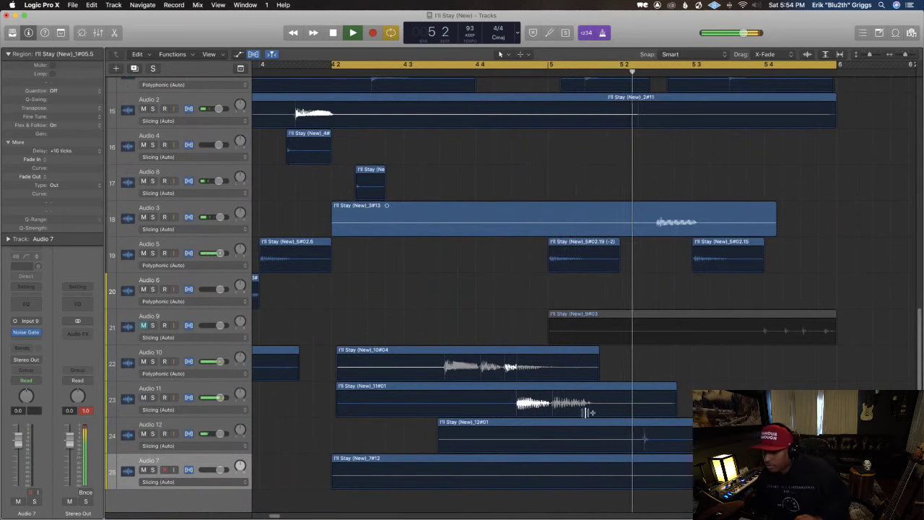
key("space")
left_click_drag(675, 410, 605, 409)
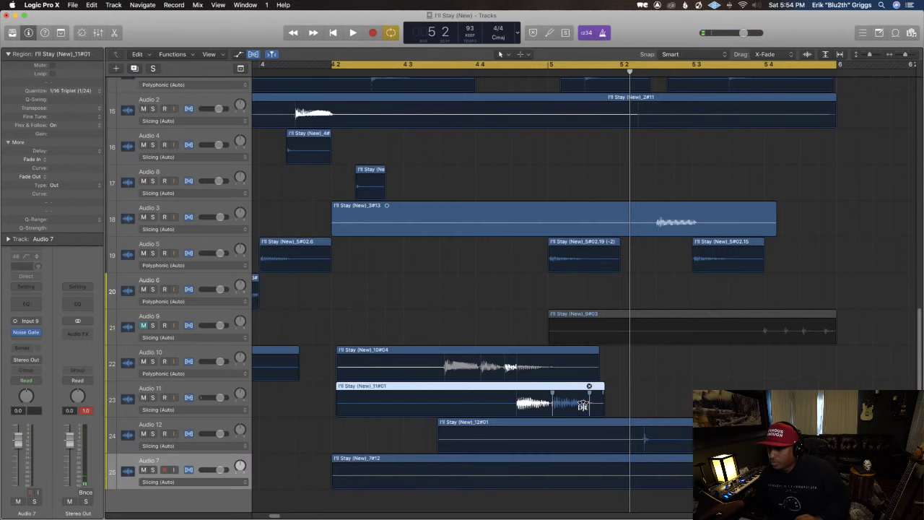
key("super+Right")
key("shift+space")
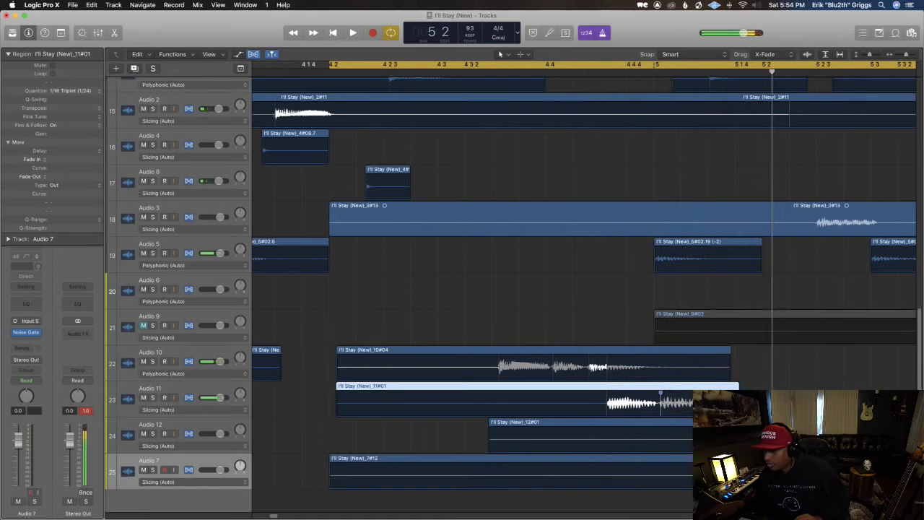
left_click_drag(722, 404, 718, 405)
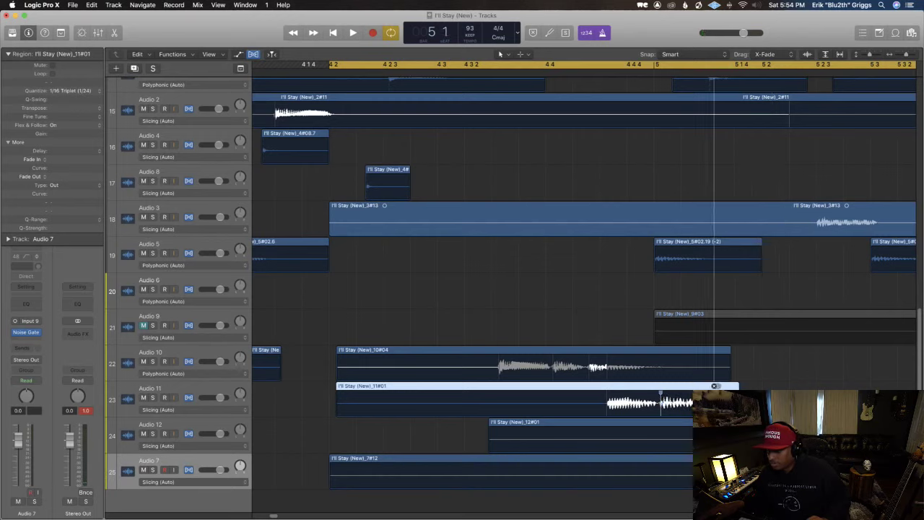
key("space")
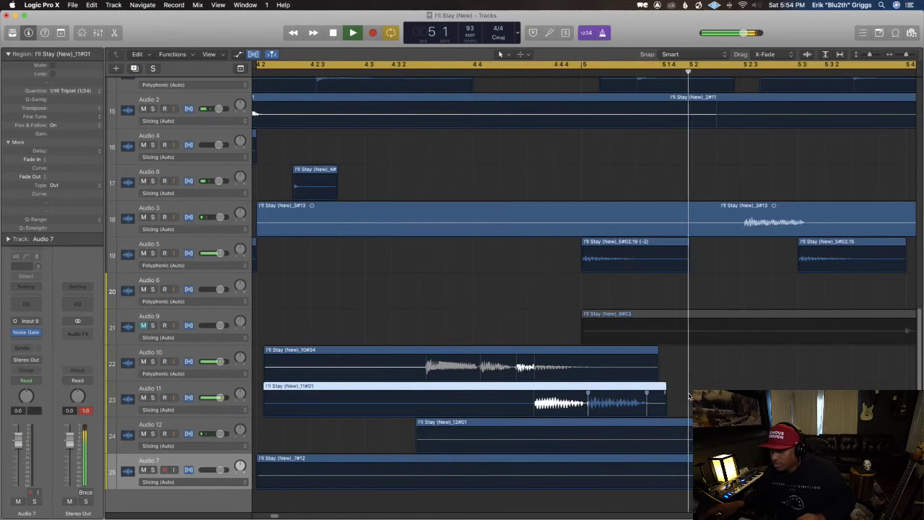
key("space")
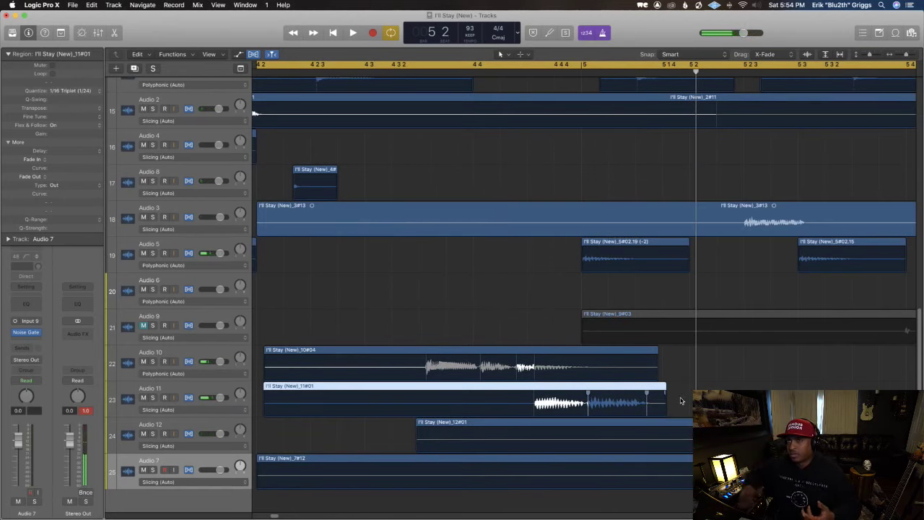
Step: Marquee-select the last bit of the Audio 11 region, cut it off and play the loop
left_click_drag(674, 406, 636, 407)
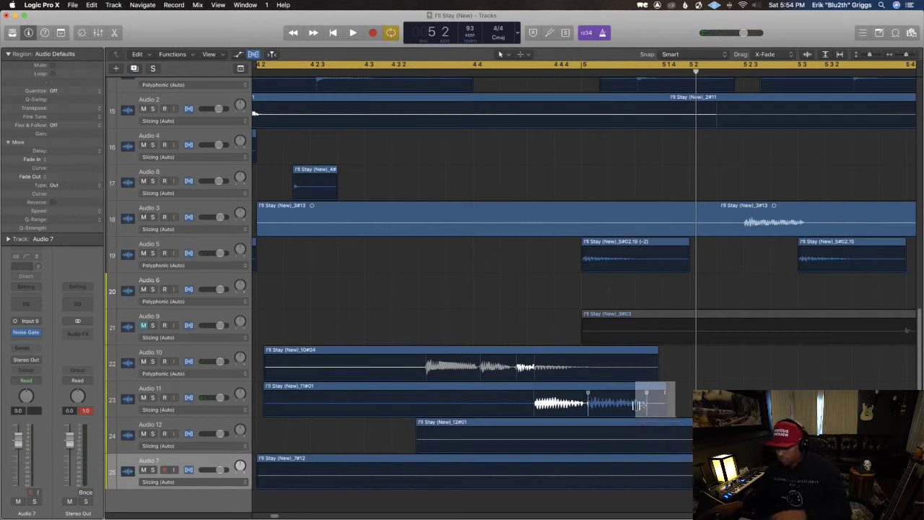
key("space")
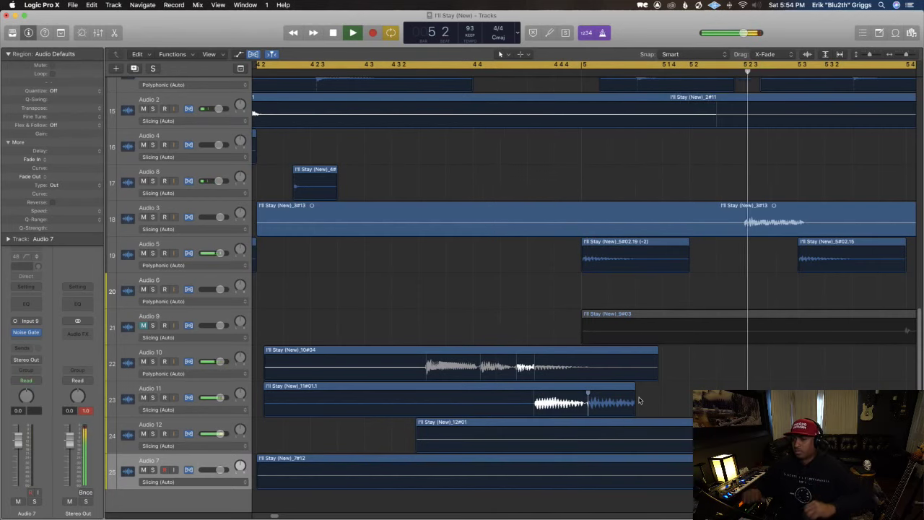
key("space")
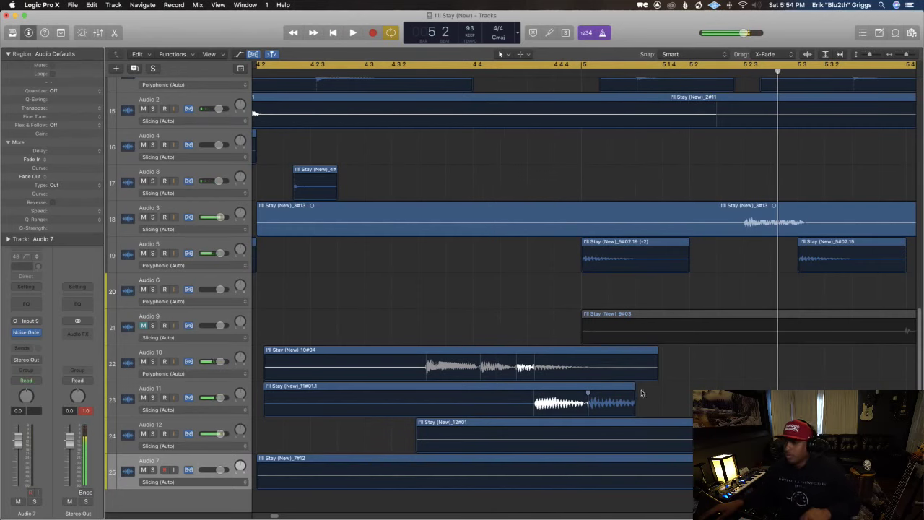
Step: Add a fade-out of 10 to the end of the Audio 11 region with the Fade Tool and audition it
left_click(521, 55)
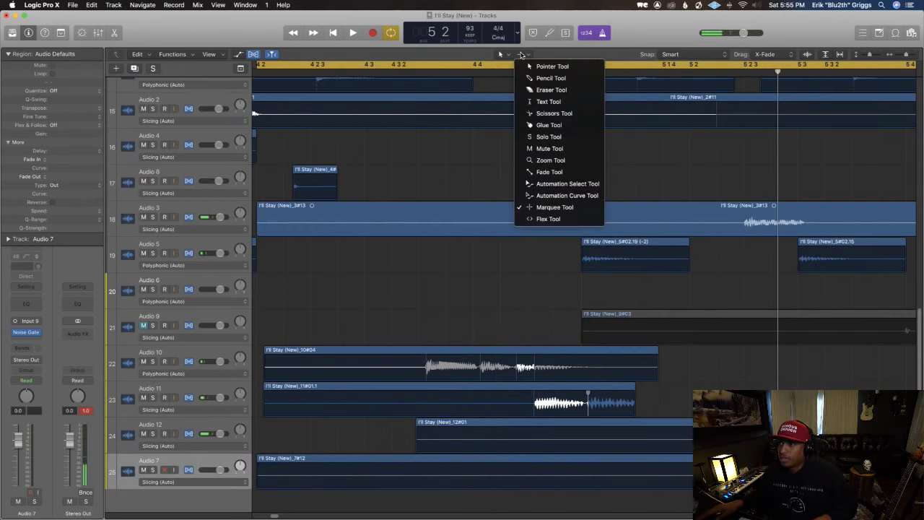
left_click(548, 173)
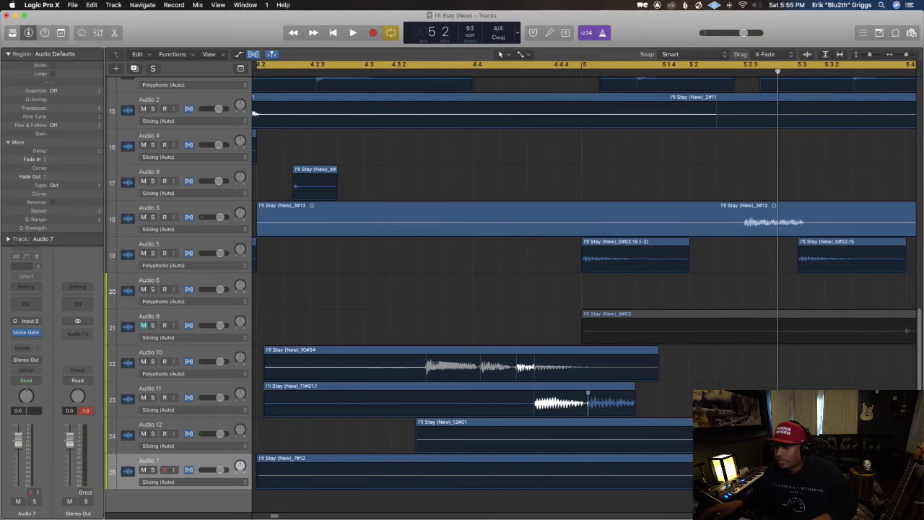
left_click(635, 397)
key("space")
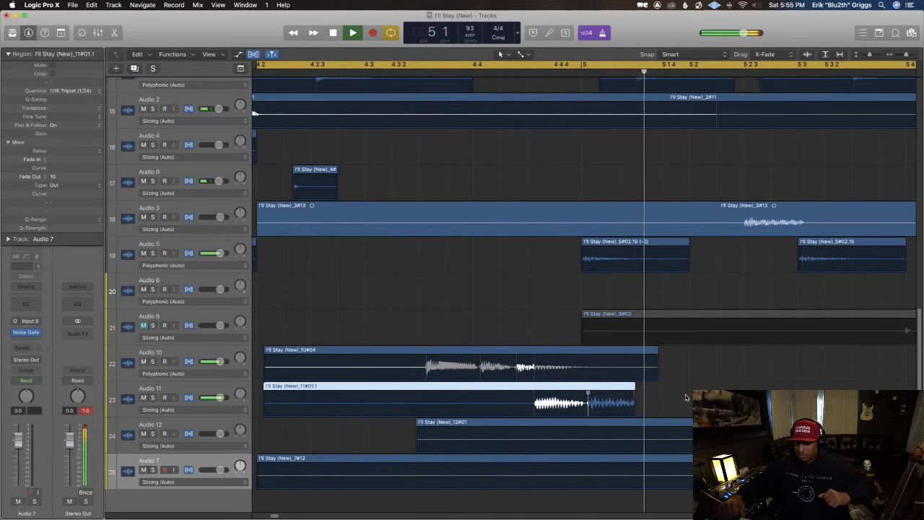
key("space")
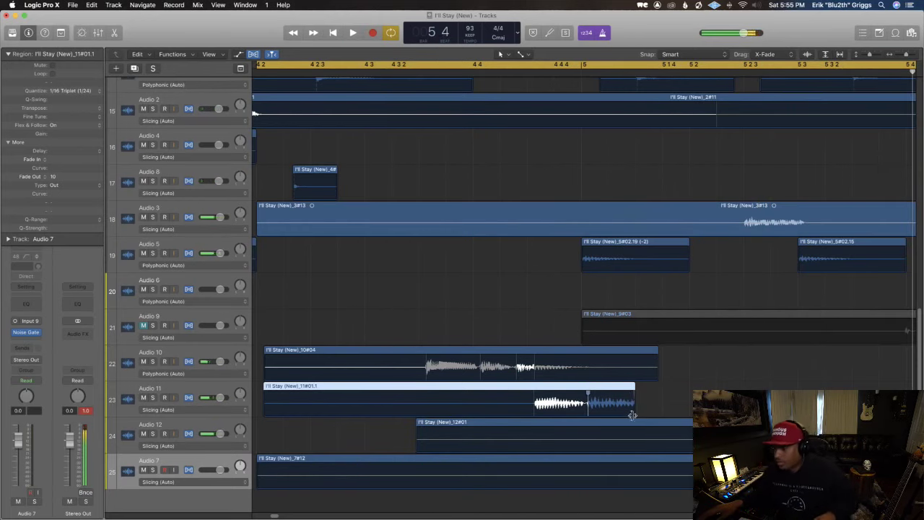
Step: Trim the Audio 11 region's start to its first note and stretch its end slightly longer, auditioning the loop
mouse_move(634, 409)
left_mouse_down()
mouse_move(647, 409)
mouse_move(633, 409)
left_mouse_up()
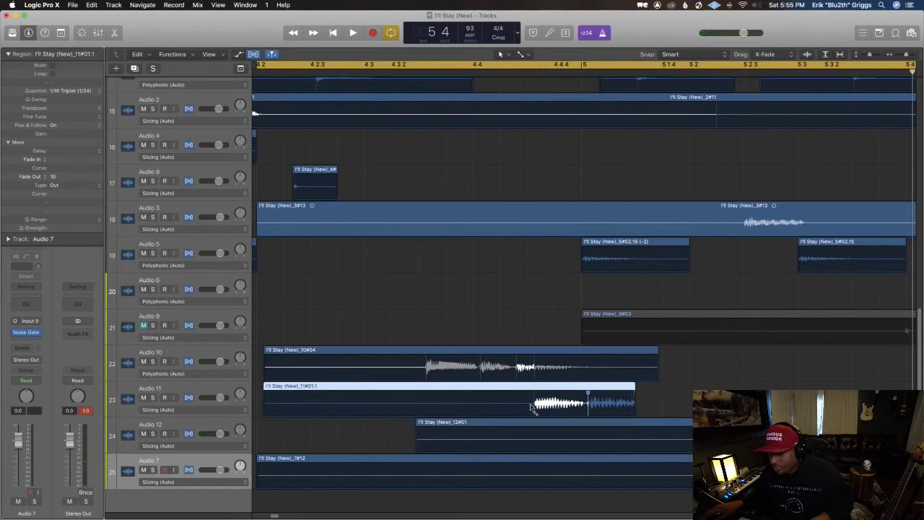
left_click_drag(264, 410, 535, 420)
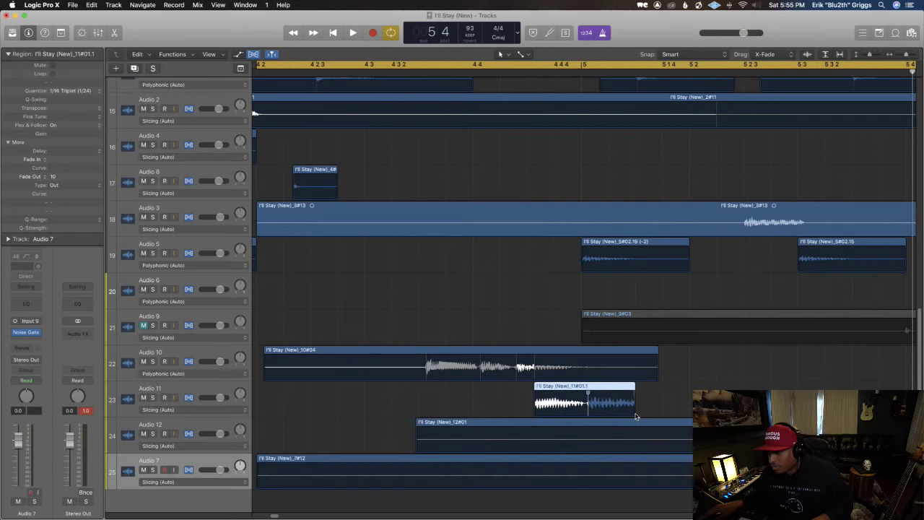
left_click_drag(633, 415, 637, 416)
key("space")
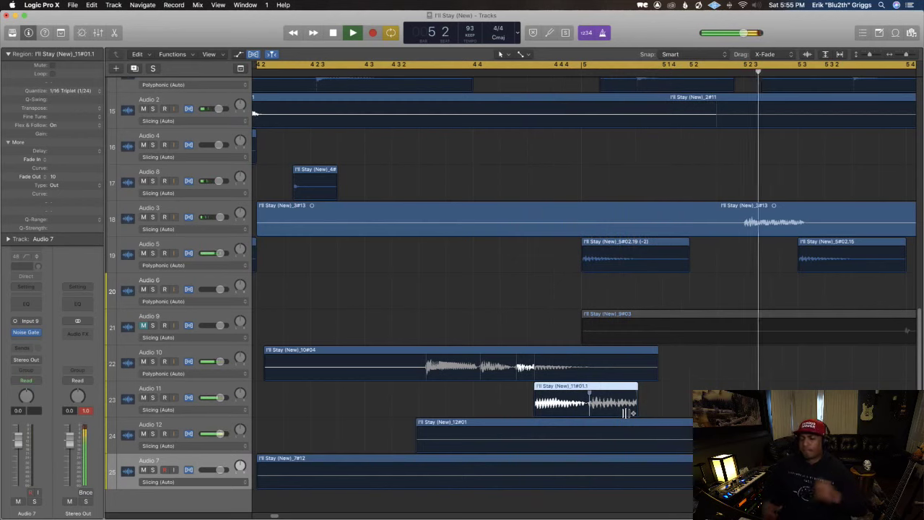
key("space")
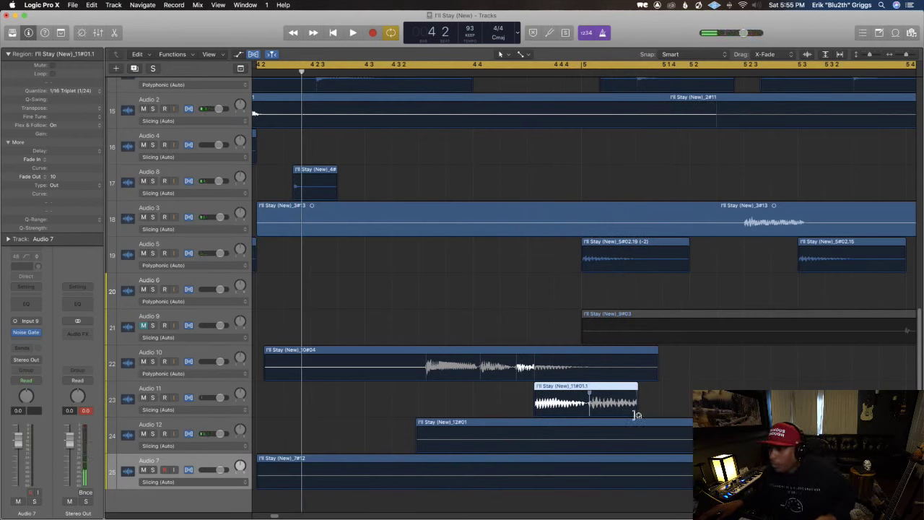
left_click_drag(639, 415, 639, 400)
key("space")
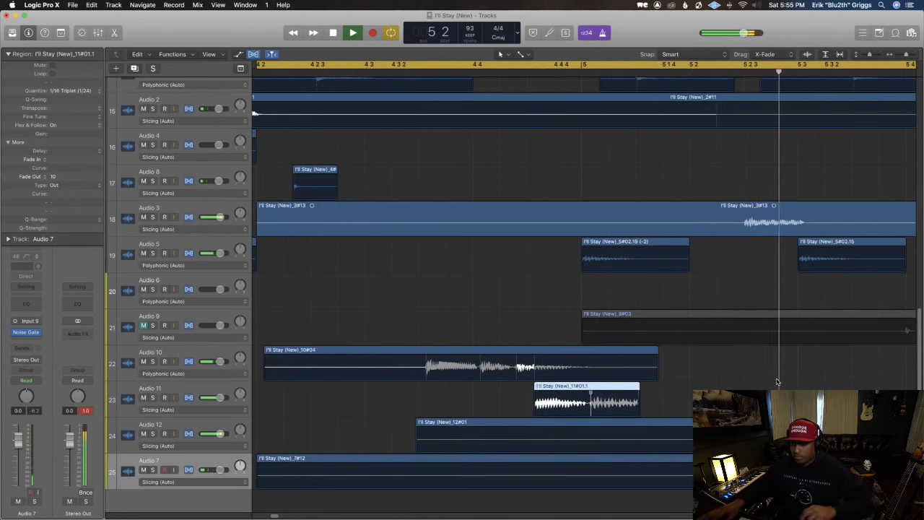
key("space")
Step: Set the delay of the first Audio 1 piece in bar 5 to +1/192 and play the loop
key("super+Left")
scroll(650, 260, "up", 5)
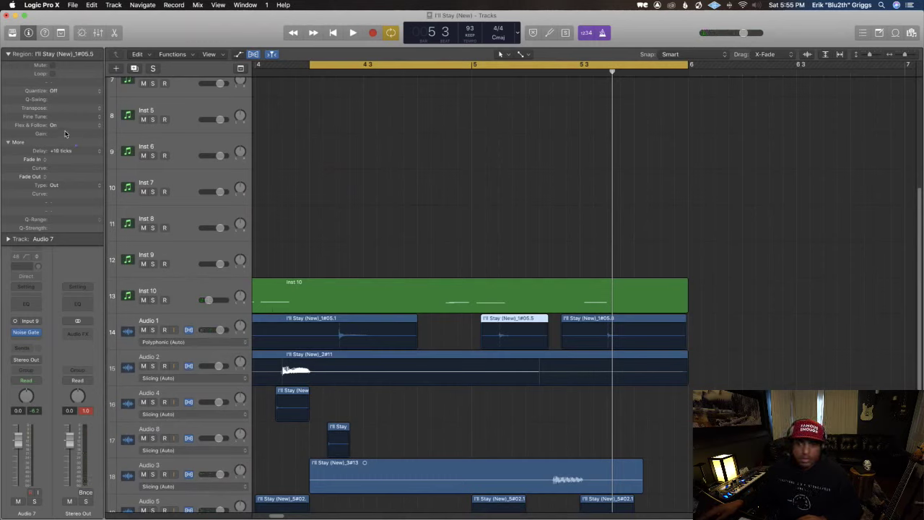
key("space")
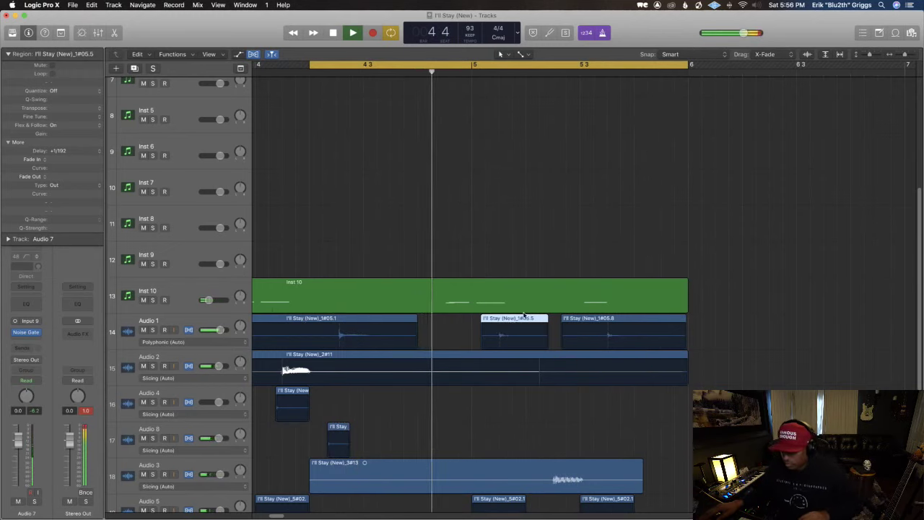
Step: Unmute the Audio 9 track and quantize its region in bar 5 to 1/16 Triplet (1/24)
scroll(520, 318, "down", 7)
left_click(623, 322)
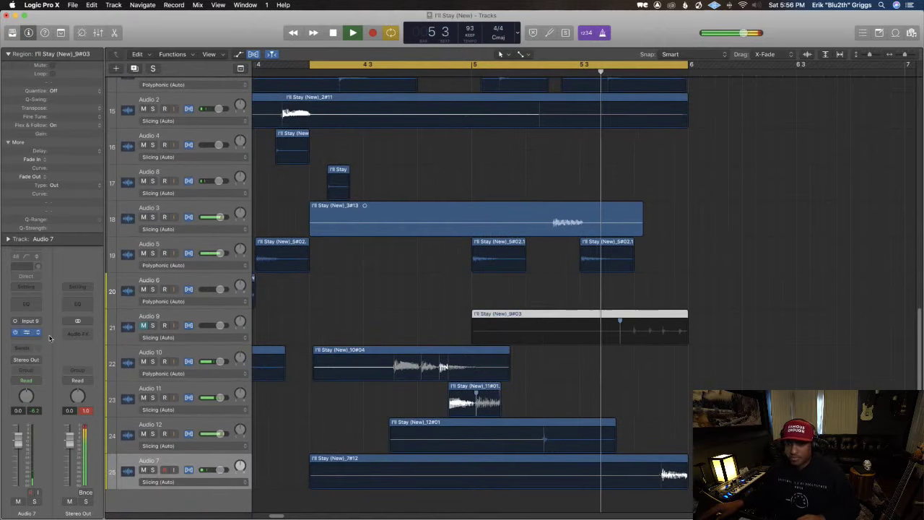
key("ctrl+m")
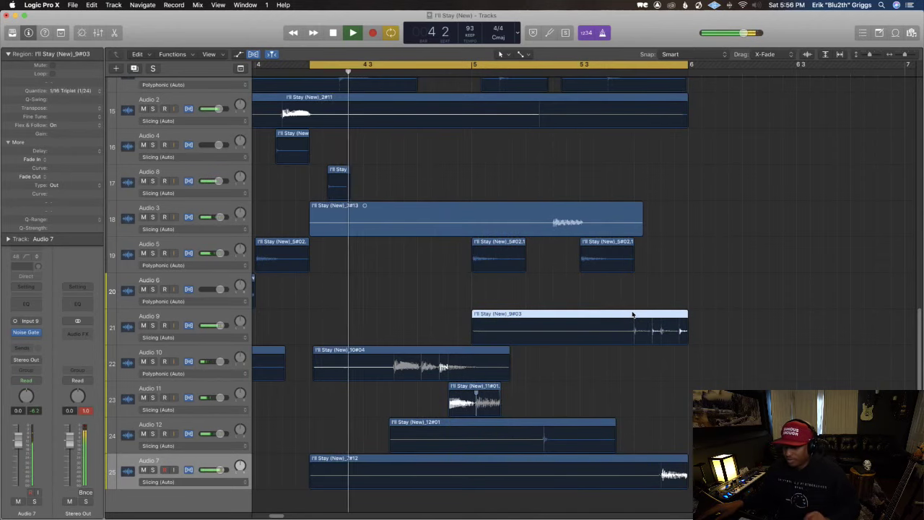
Step: Examine the hits at the end of the Audio 9 region in bar 5 while the loop plays
key("super+Right")
key("super+Right")
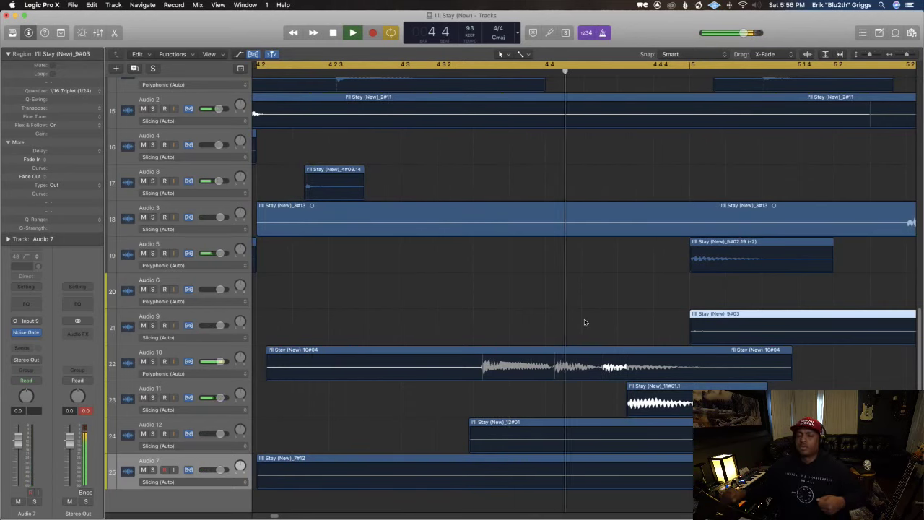
key("super+Left")
key("super+Left")
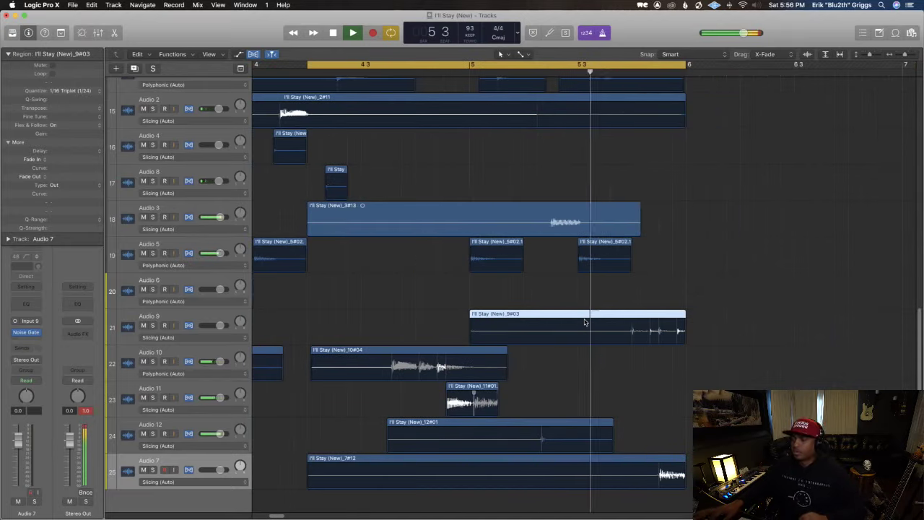
key("super+Right")
key("super+Right")
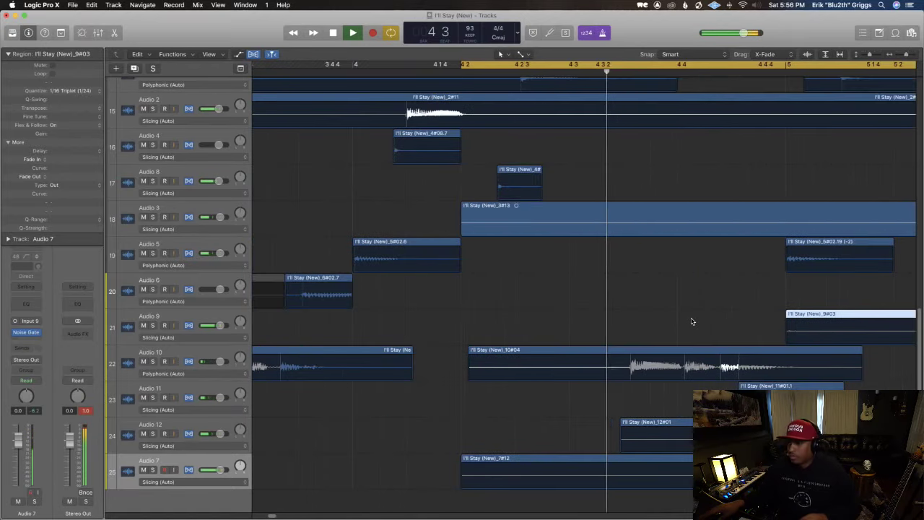
scroll(613, 318, "right", 15)
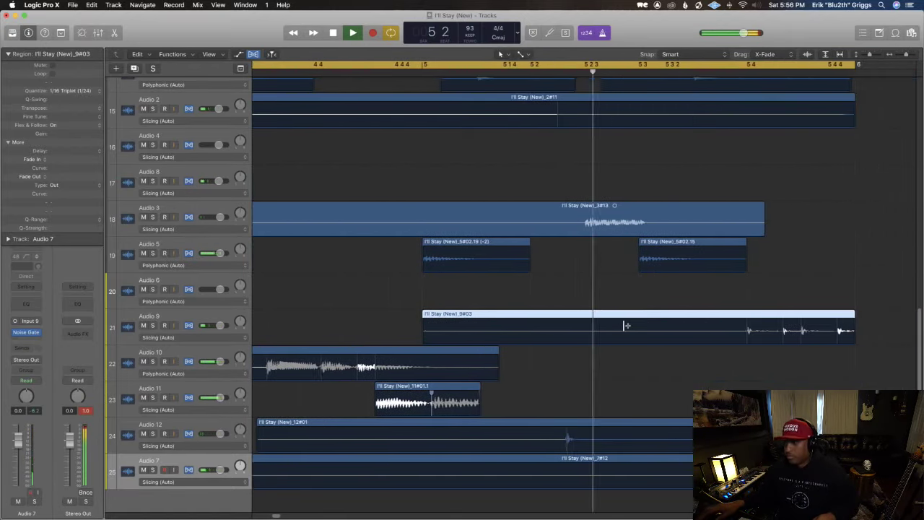
scroll(629, 325, "right", 5)
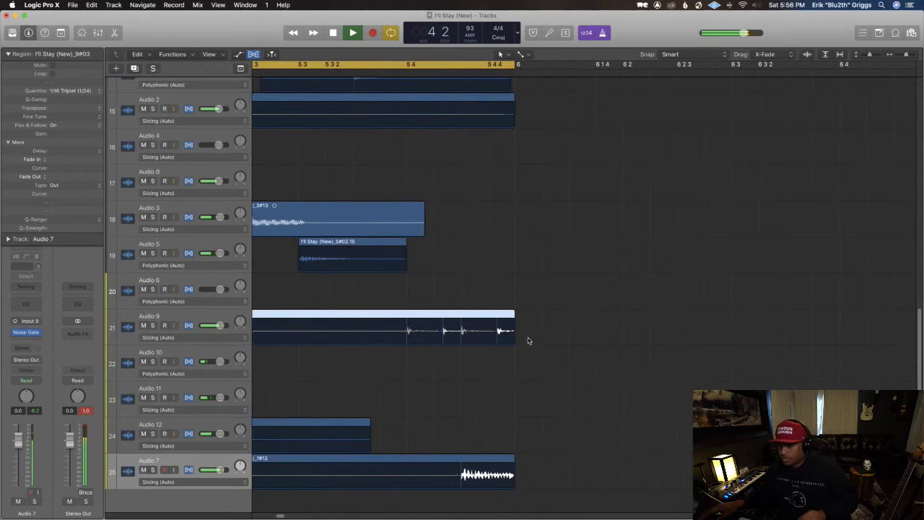
scroll(505, 335, "left", 20)
scroll(548, 343, "right", 14)
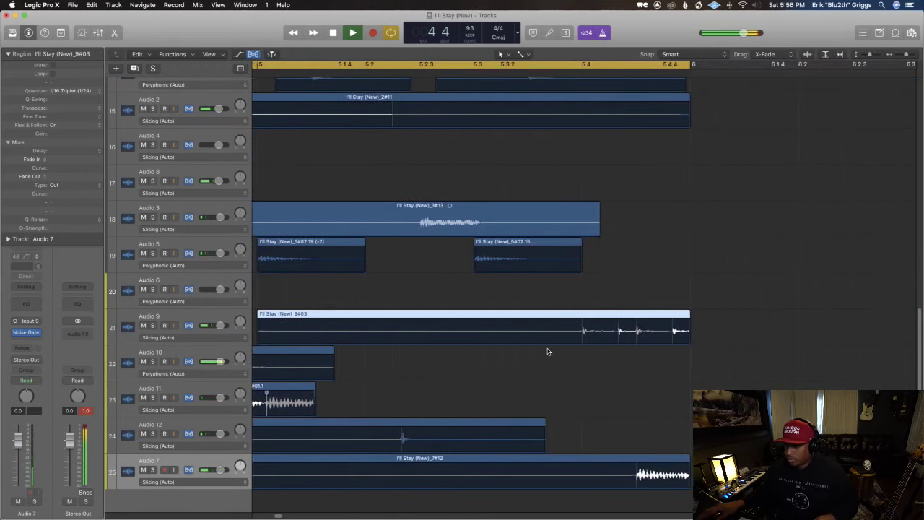
key("super+Left")
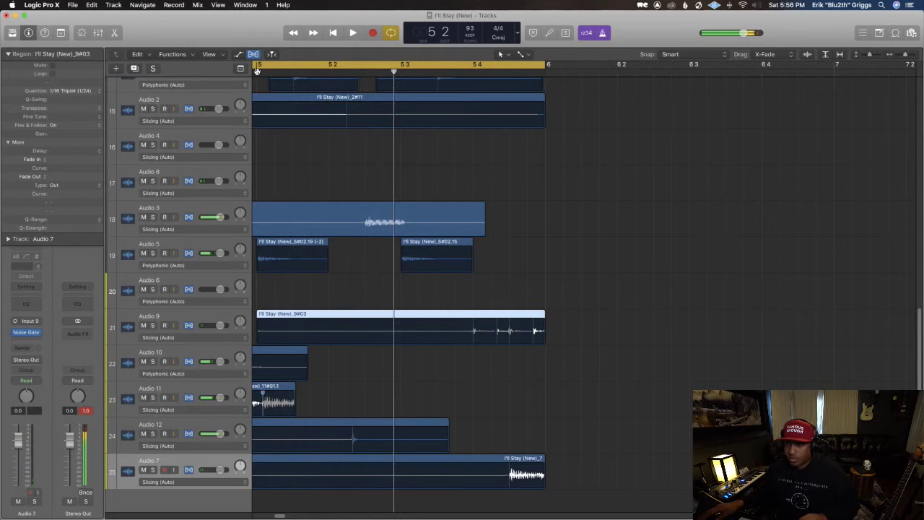
Step: Play bar 5 and set the delay of the Audio 9 region to +65 ticks
key("space")
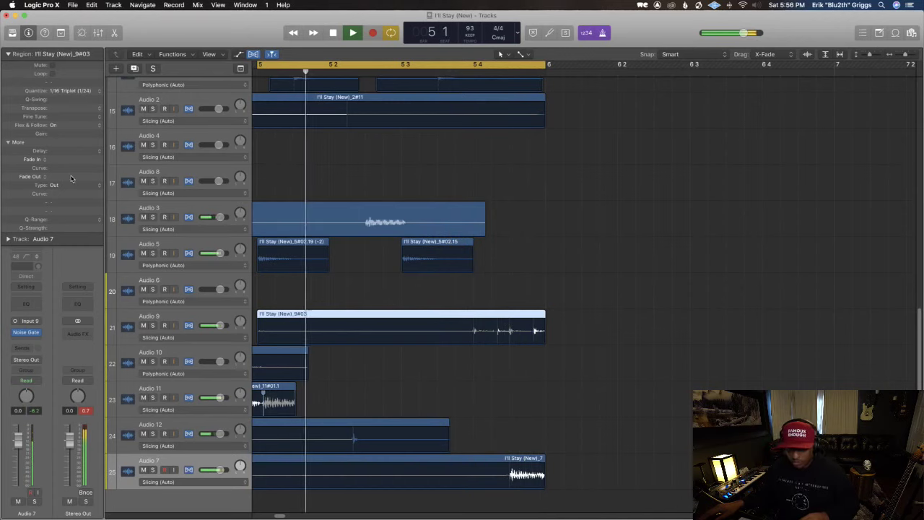
left_click_drag(62, 150, 54, 86)
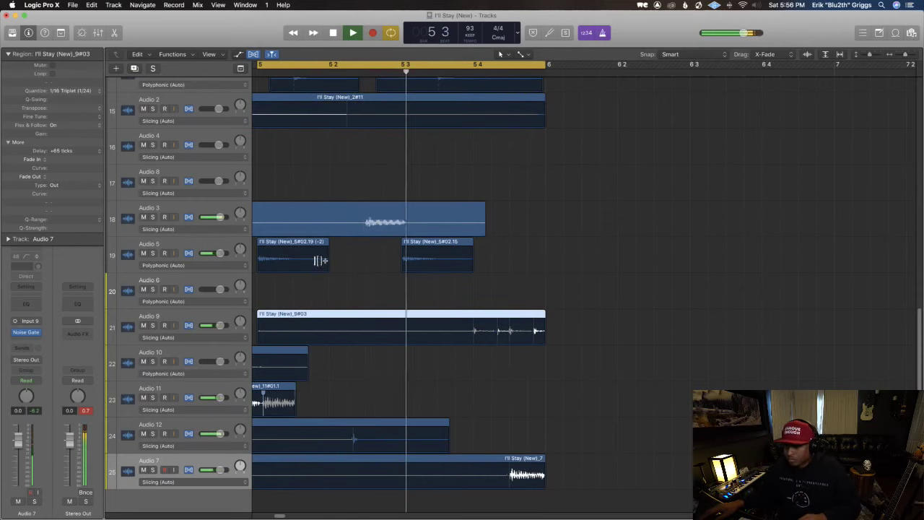
Step: Flex the closing hits of the Audio 9 region in bar 5, moving the second slightly earlier and the third slightly later
left_click(497, 332)
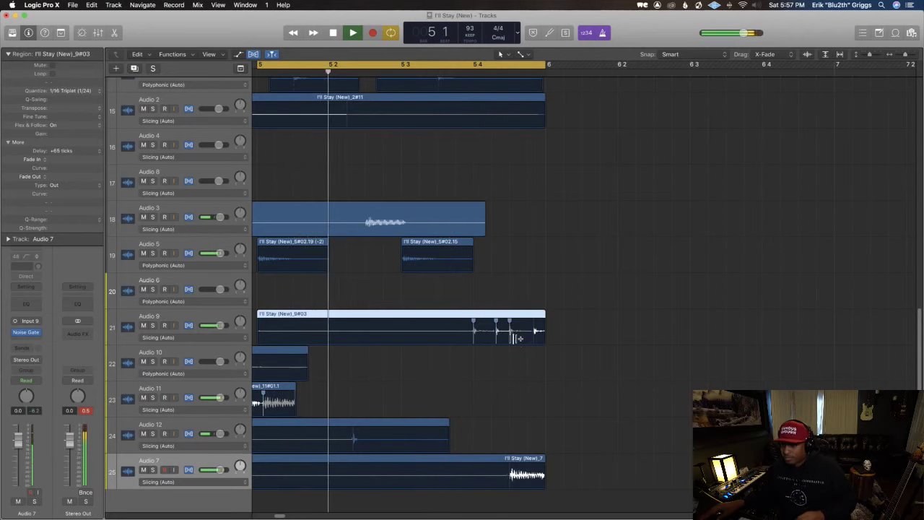
left_click(514, 338)
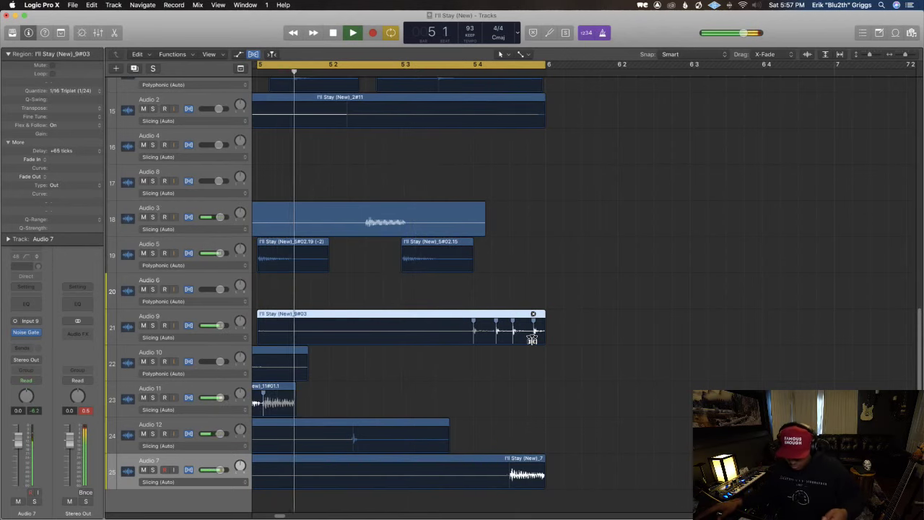
Step: Extend the cycle range back to the start of bar 2 and play the loop through bar 5
key("super+Left")
key("super+Left")
key("super+Left")
key("super+Left")
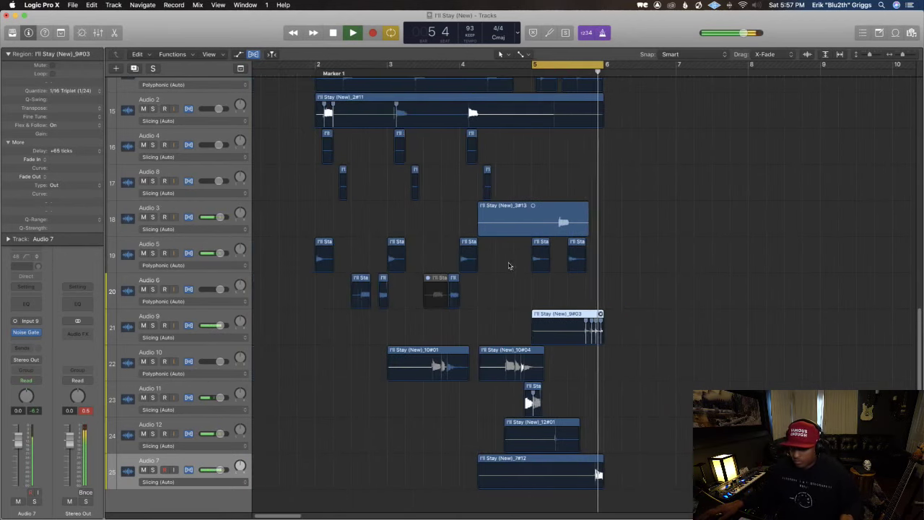
left_click_drag(536, 64, 317, 66)
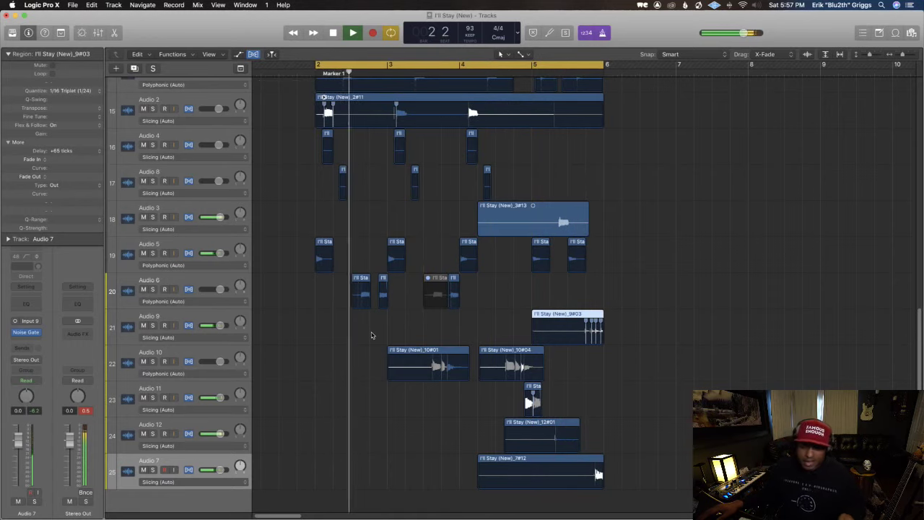
key("space")
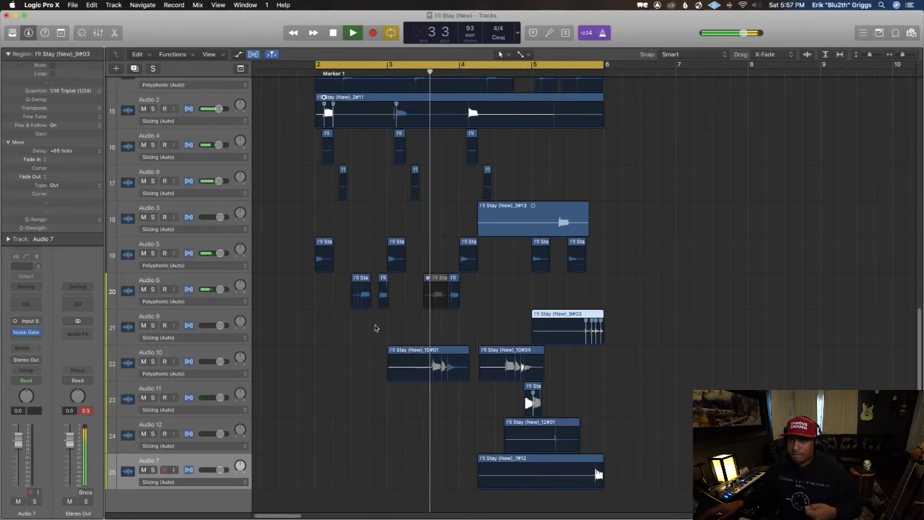
Step: Copy the three Audio 4 regions and three Audio 8 regions in bars 2 to 4 two beats later
scroll(375, 329, "up", 7)
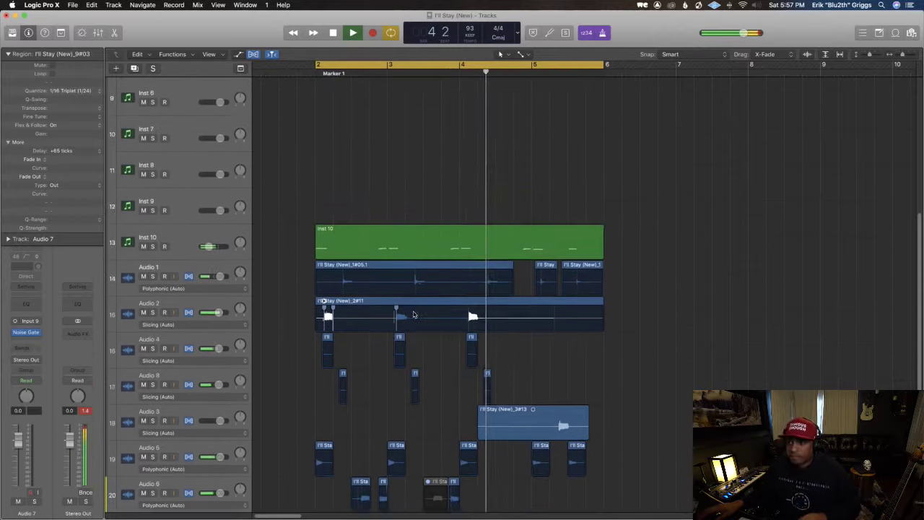
key("space")
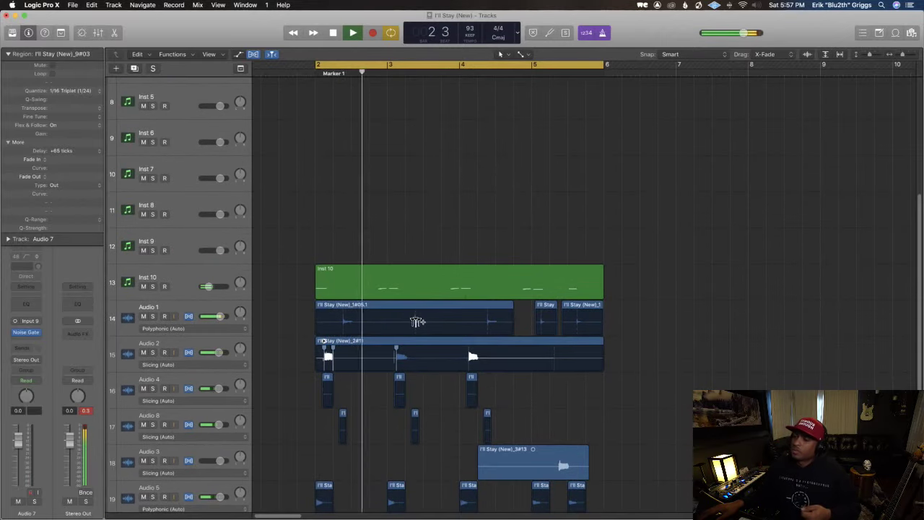
key("super+Right")
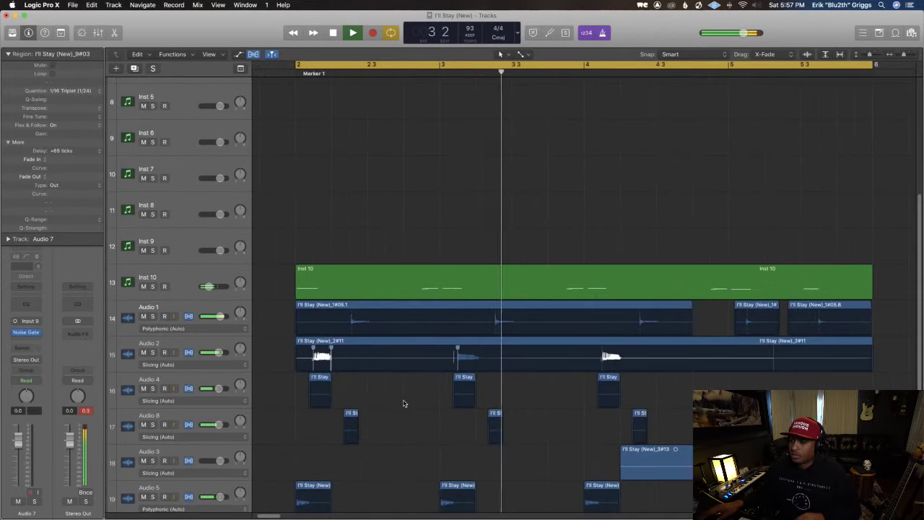
key("space")
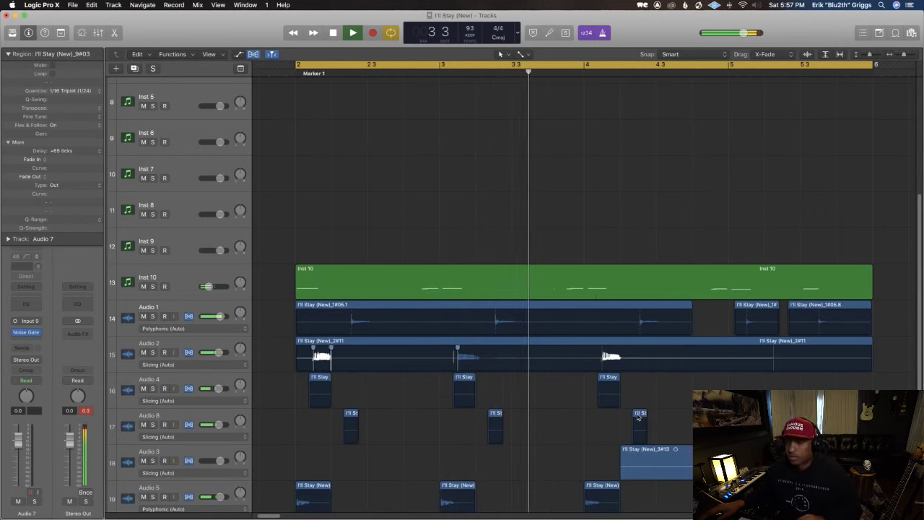
key("space")
left_click_drag(671, 428, 406, 383)
key("space")
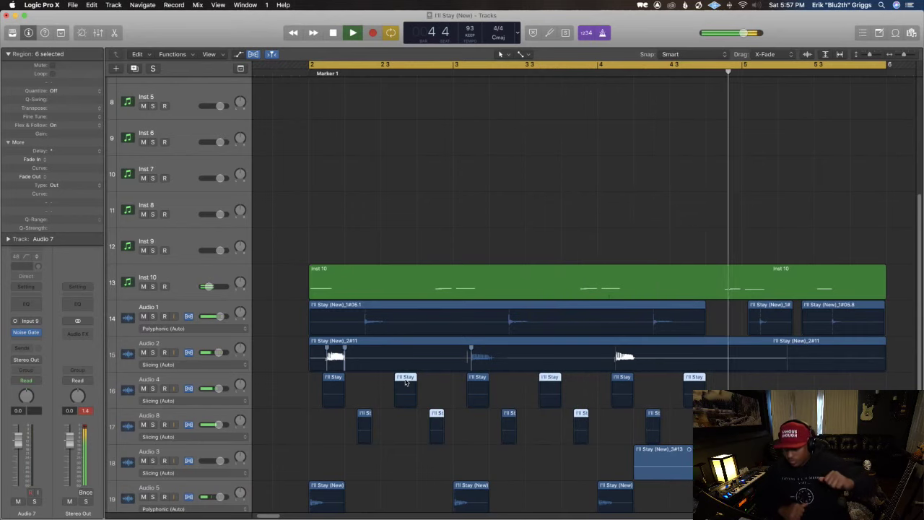
Step: Mute the copied Audio 8 region near the end of bar 2 and play the loop from its start
key("Return")
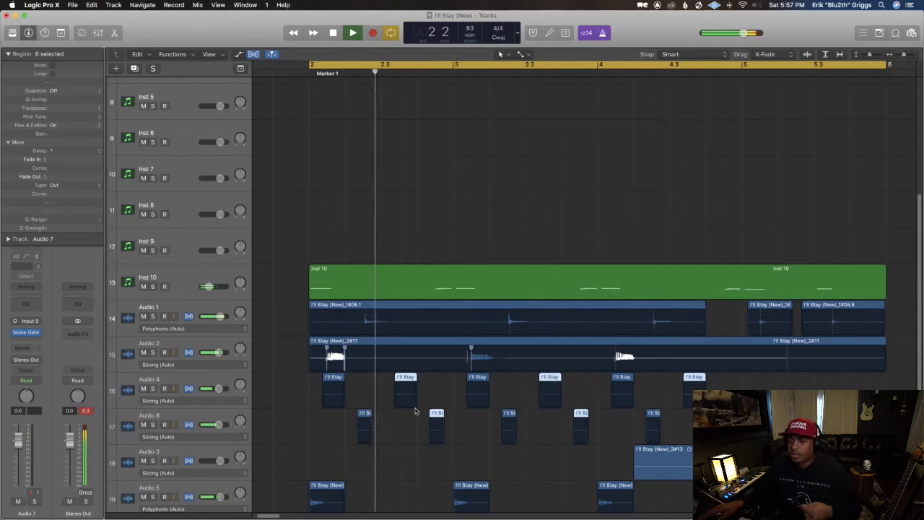
key("space")
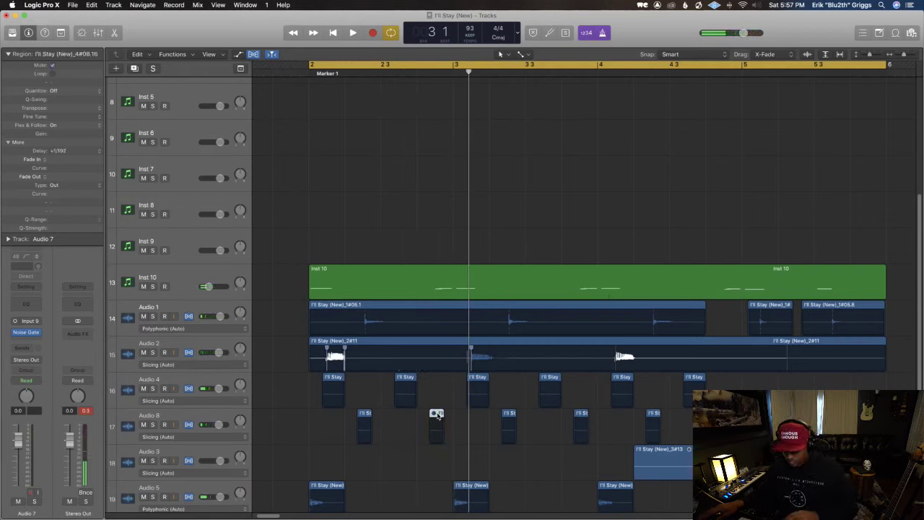
key("Return")
key("space")
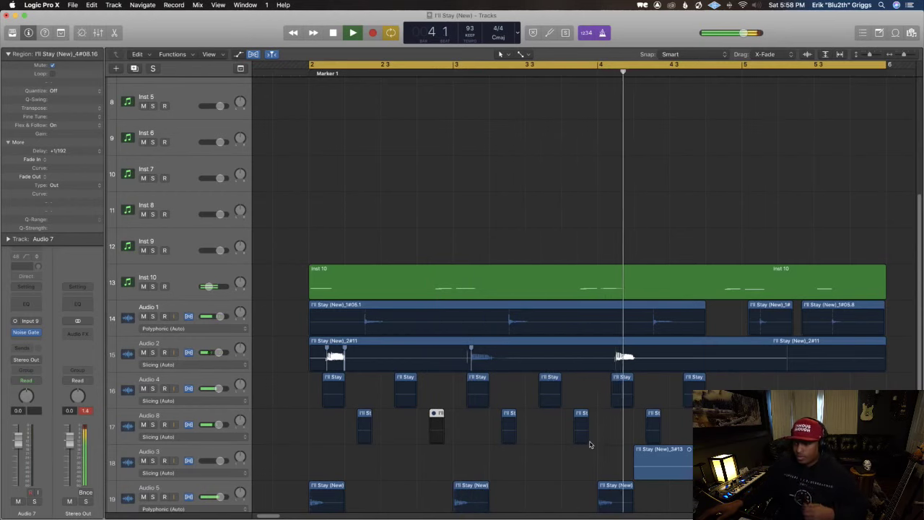
Step: Trim the start of the first Audio 10 region to bar 3 beat 3 and copy it one bar earlier
scroll(585, 433, "down", 7)
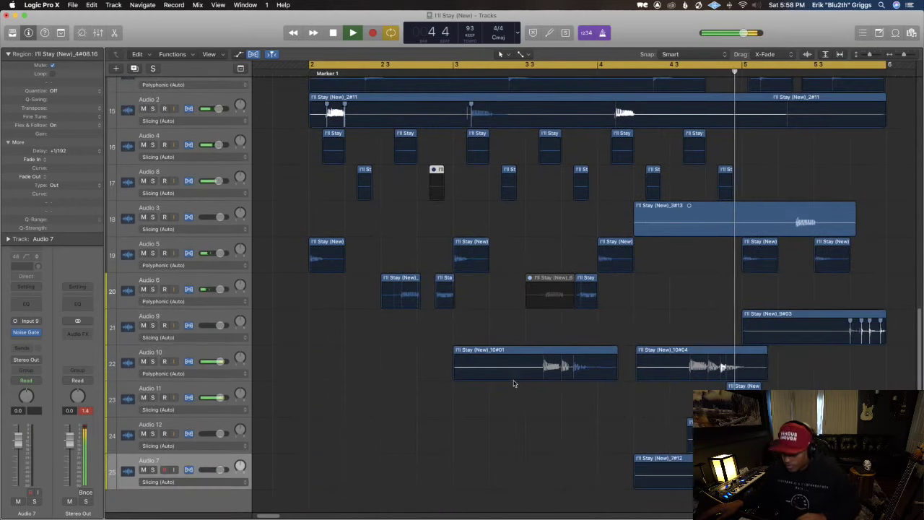
left_click_drag(455, 374, 424, 351)
key("space")
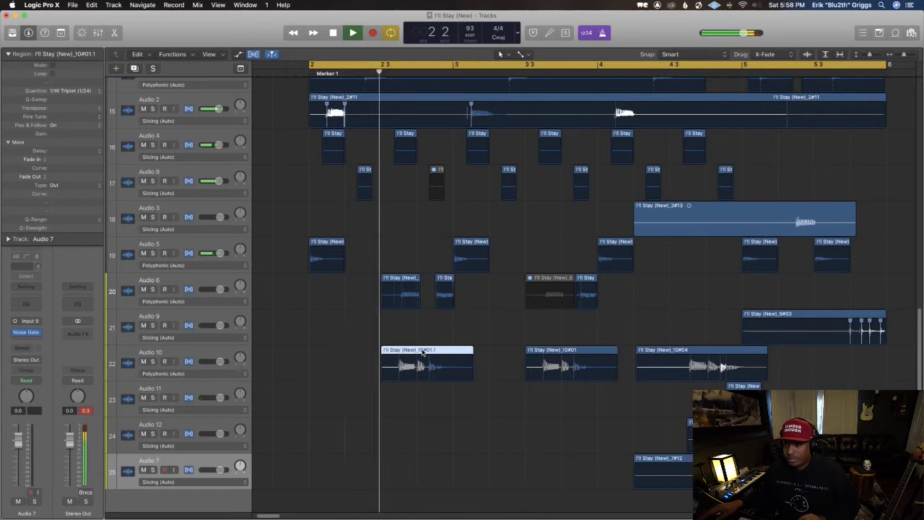